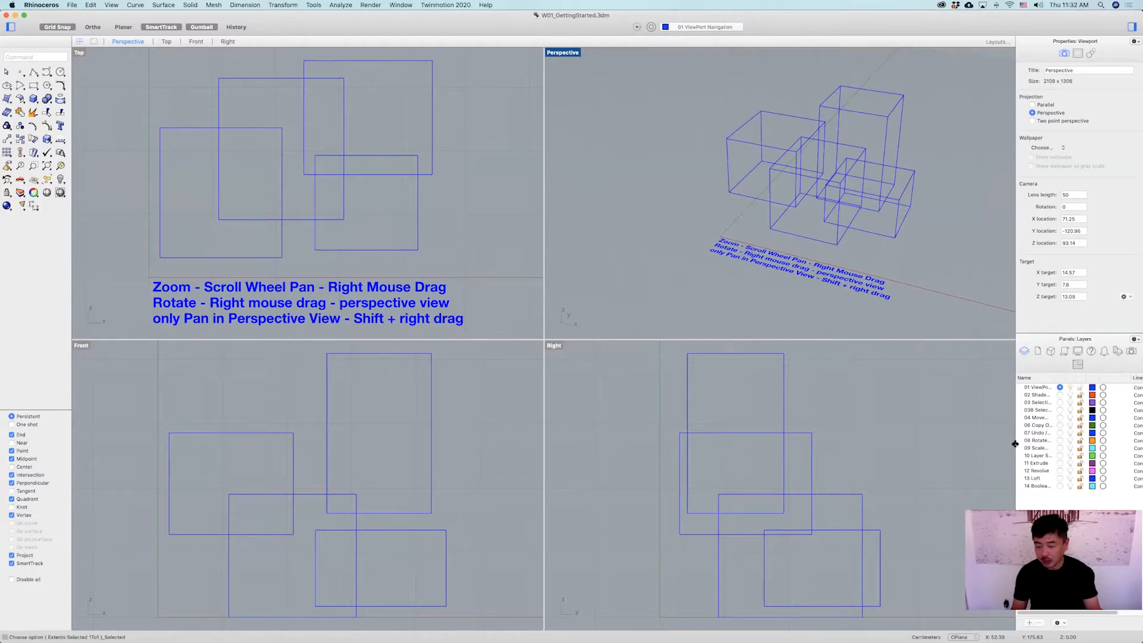
# Widen the side panel and its layer name column so the full layer names show.
pyautogui.moveTo(1003, 442); pyautogui.dragTo(966, 443)
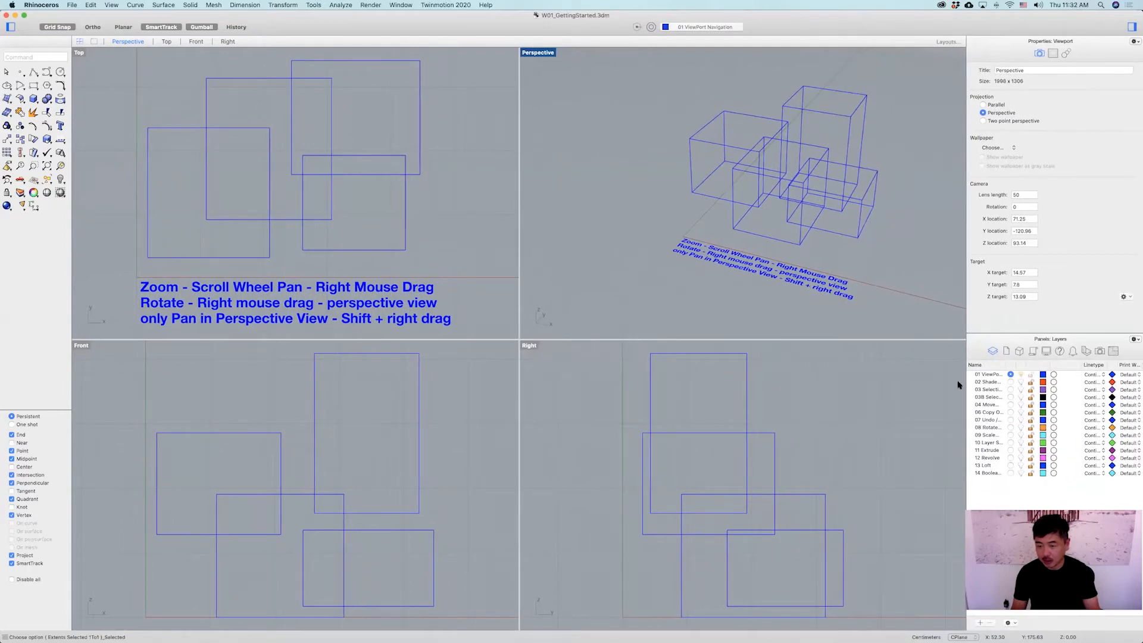
pyautogui.moveTo(1004, 365); pyautogui.dragTo(1057, 365)
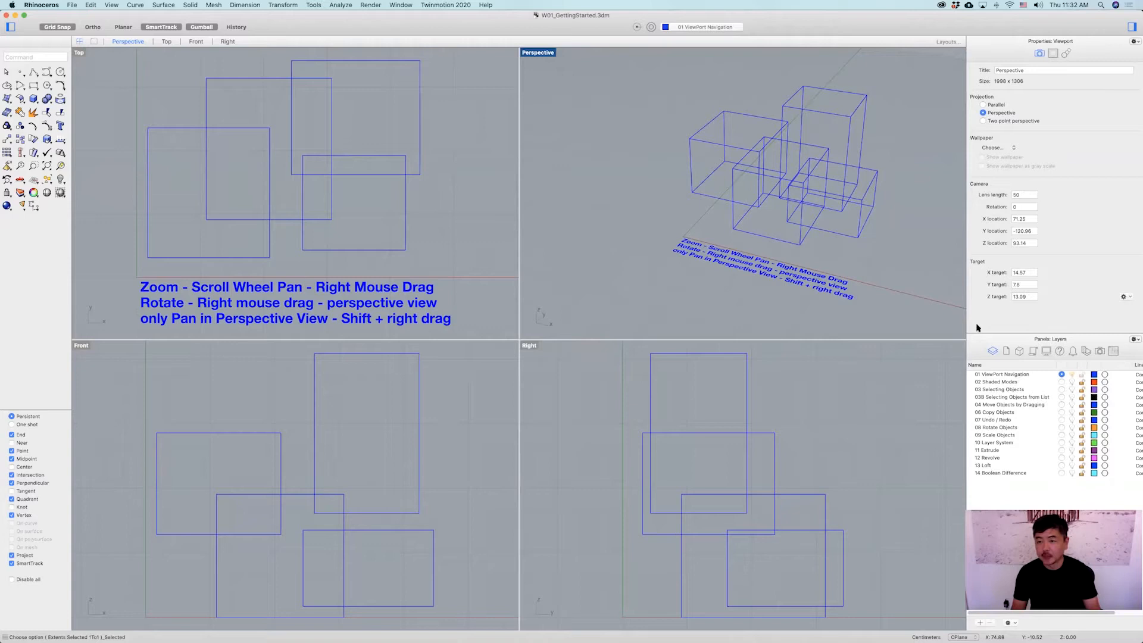
pyautogui.moveTo(727, 272); pyautogui.dragTo(730, 266, button='right')
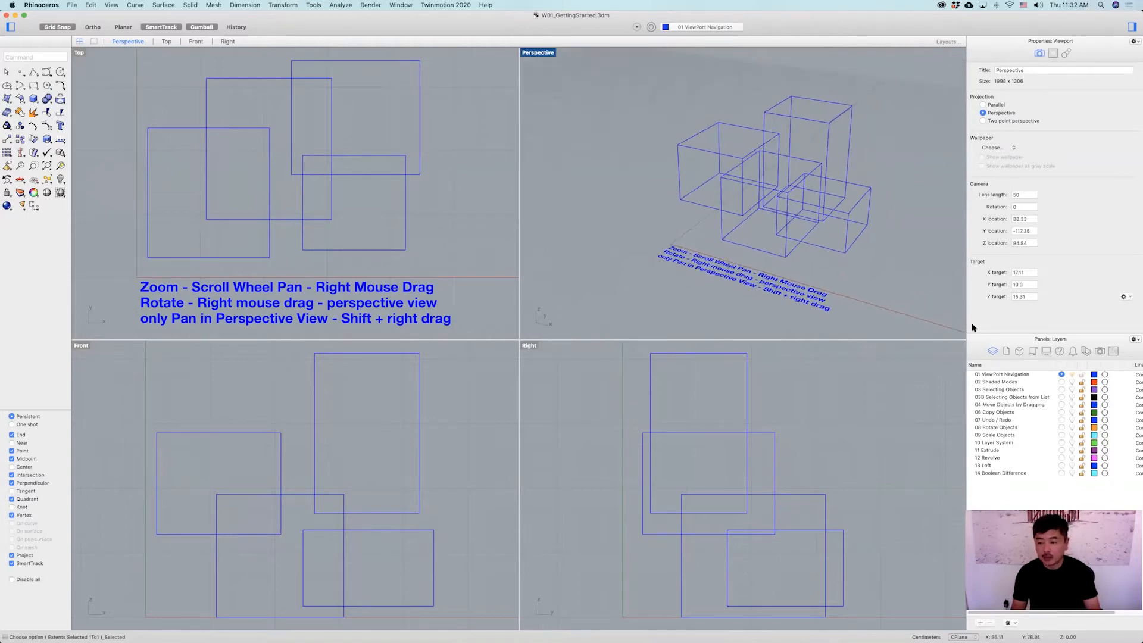
# Hide and then restore the right and left side panels.
pyautogui.click(1132, 27)
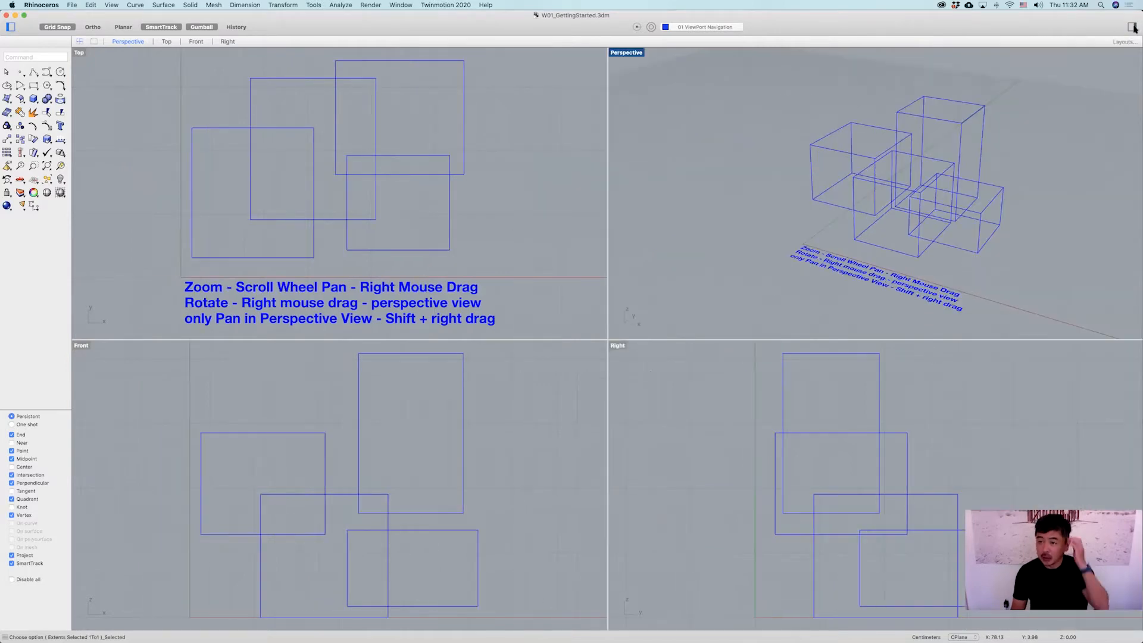
pyautogui.click(1132, 27)
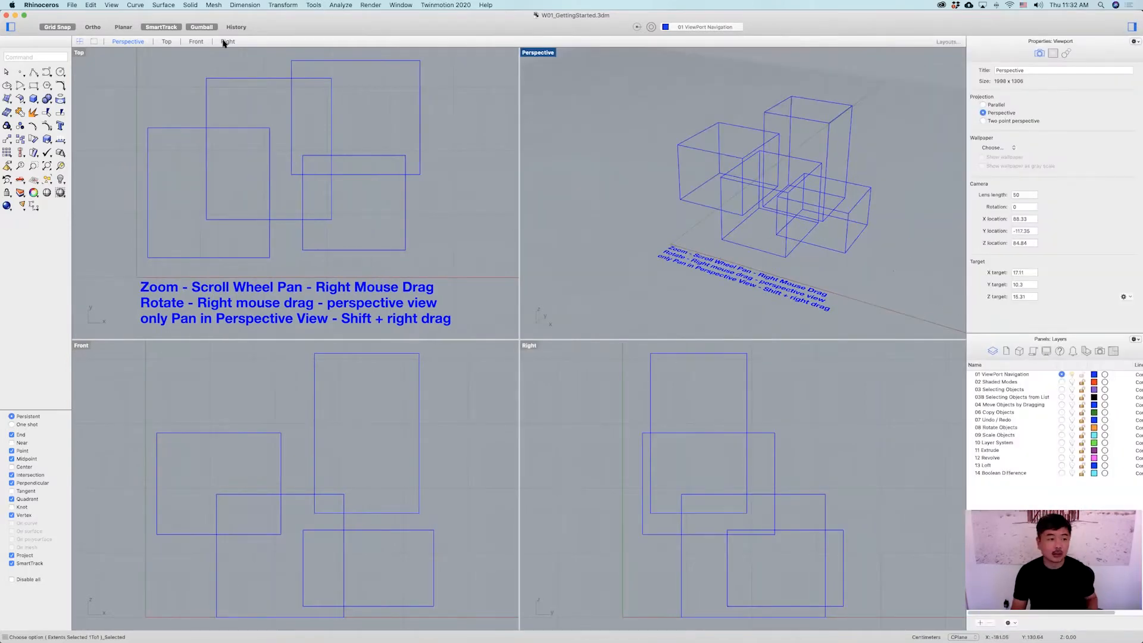
pyautogui.click(10, 27)
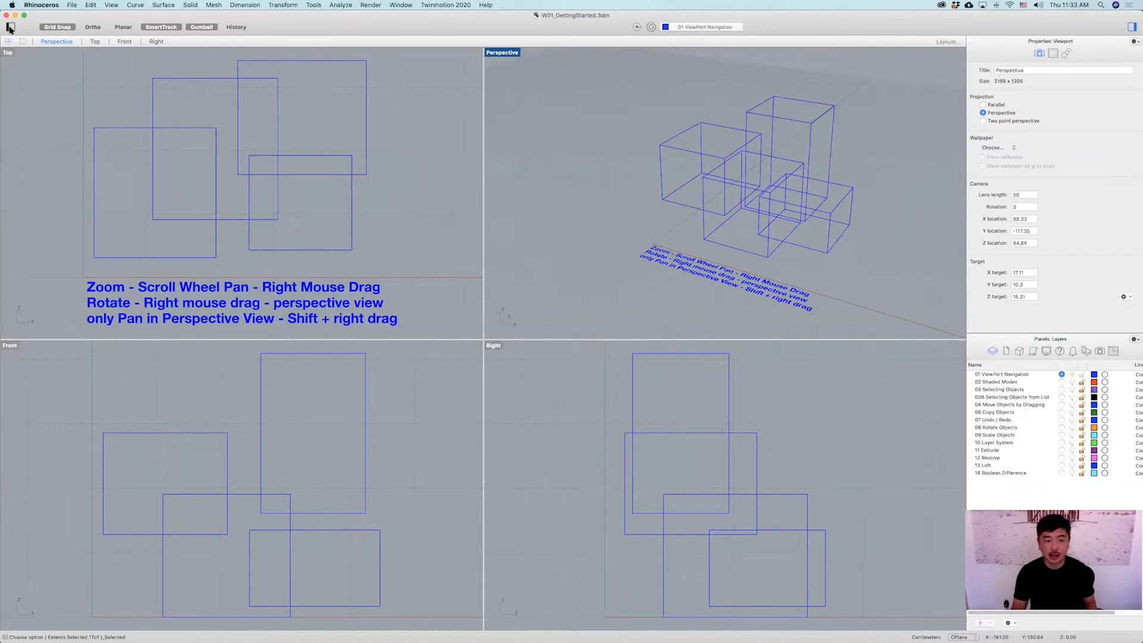
pyautogui.click(10, 27)
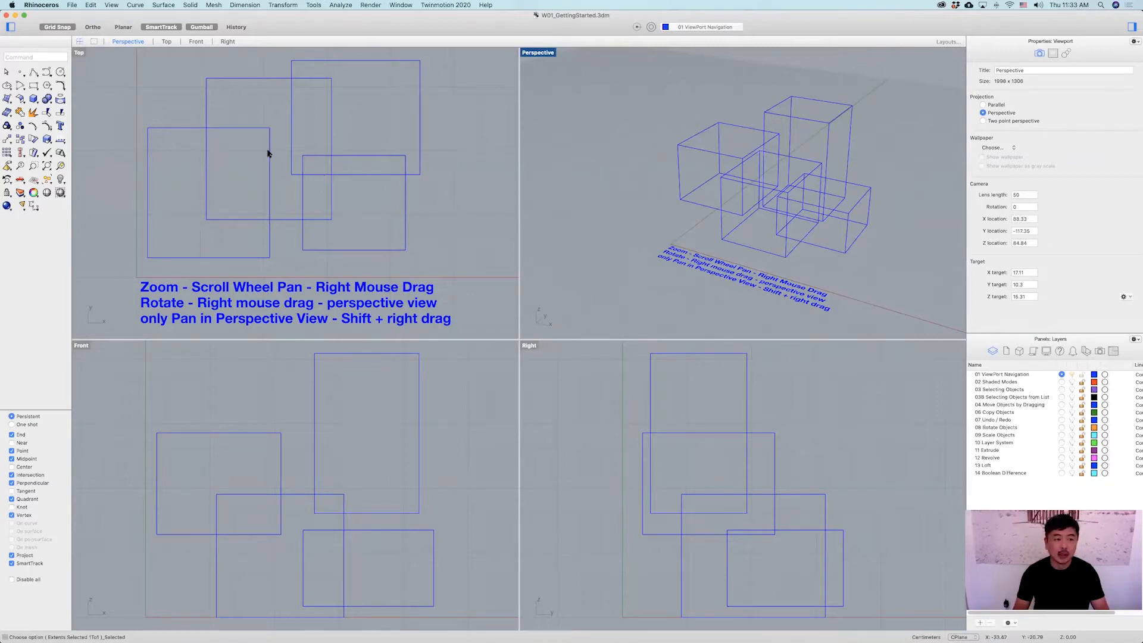
# Activate the Top, Front, Perspective and Right viewports one after another.
pyautogui.click(317, 89)
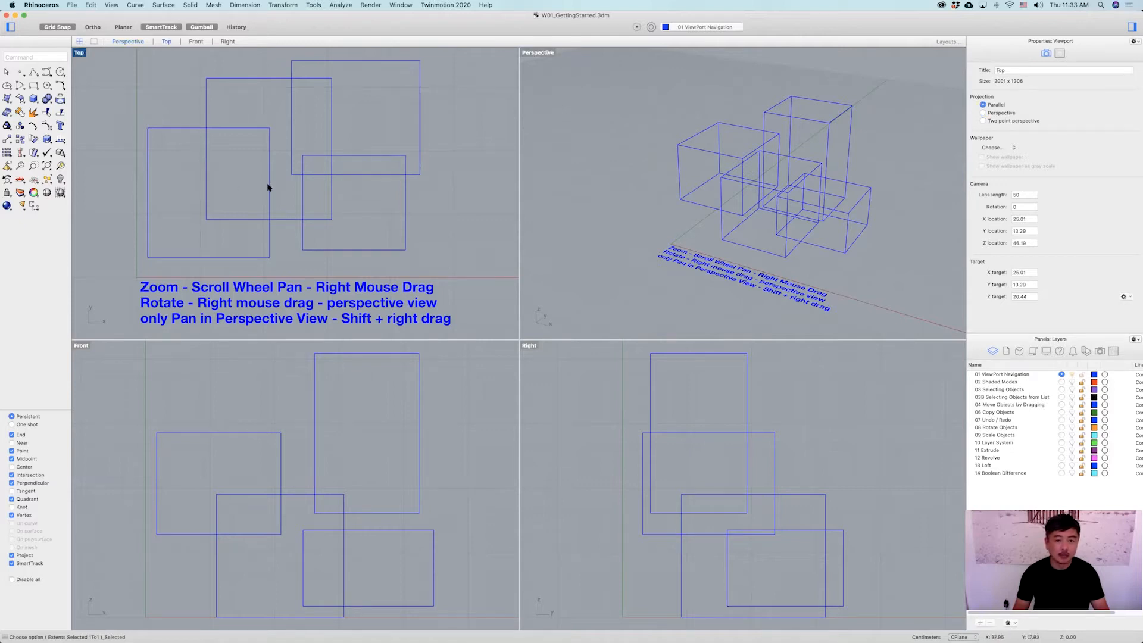
pyautogui.click(399, 441)
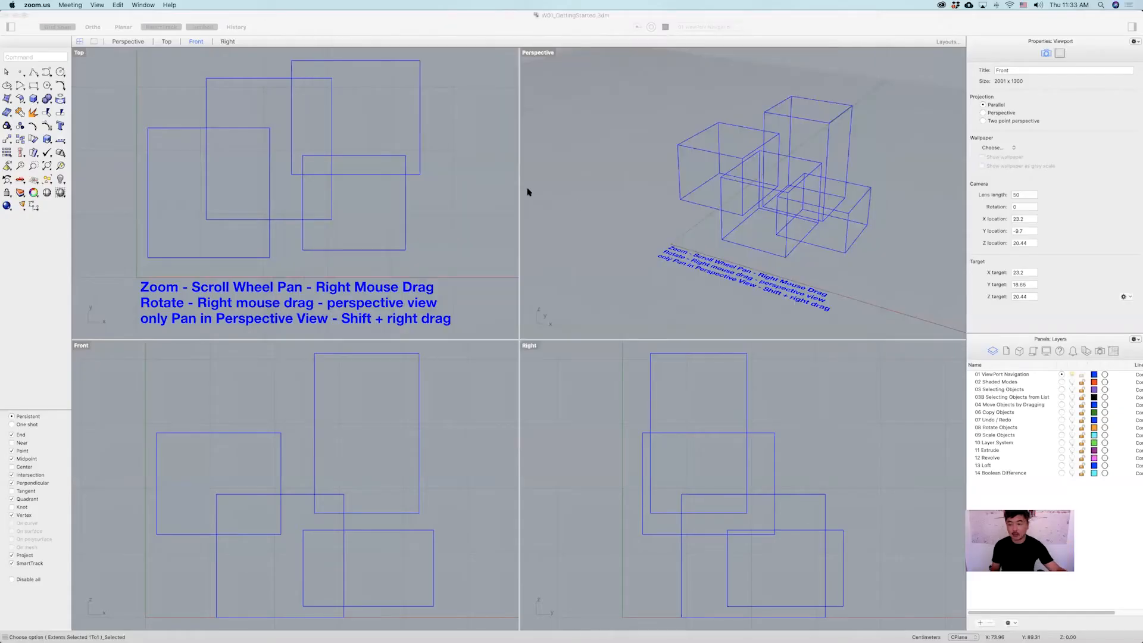
pyautogui.click(936, 245)
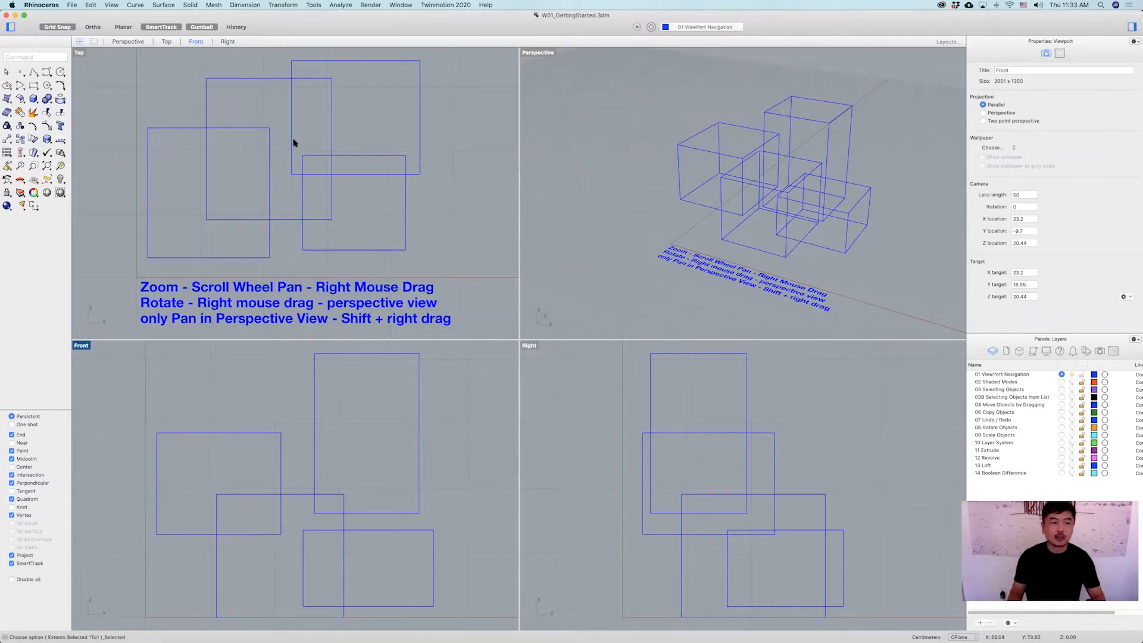
pyautogui.click(320, 152)
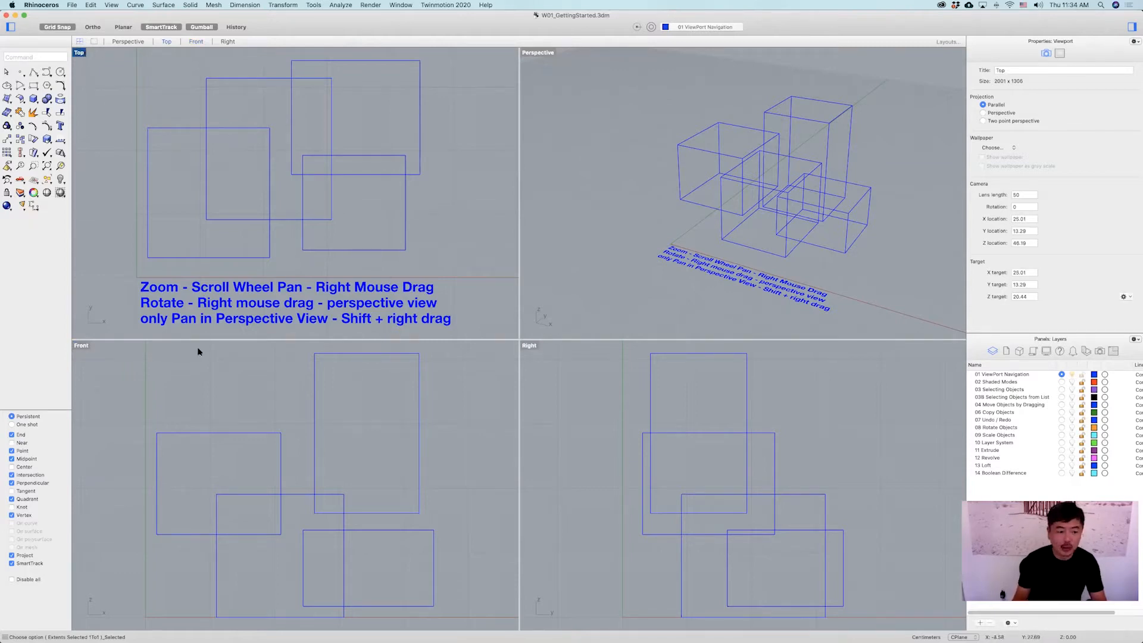
pyautogui.click(106, 359)
pyautogui.click(562, 119)
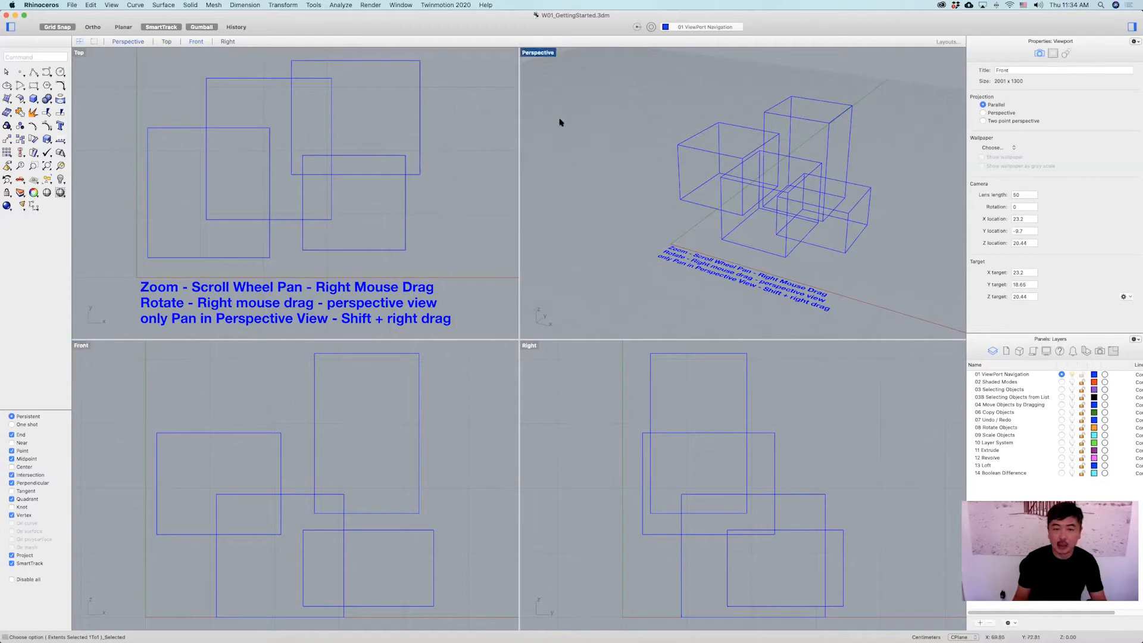
pyautogui.click(542, 401)
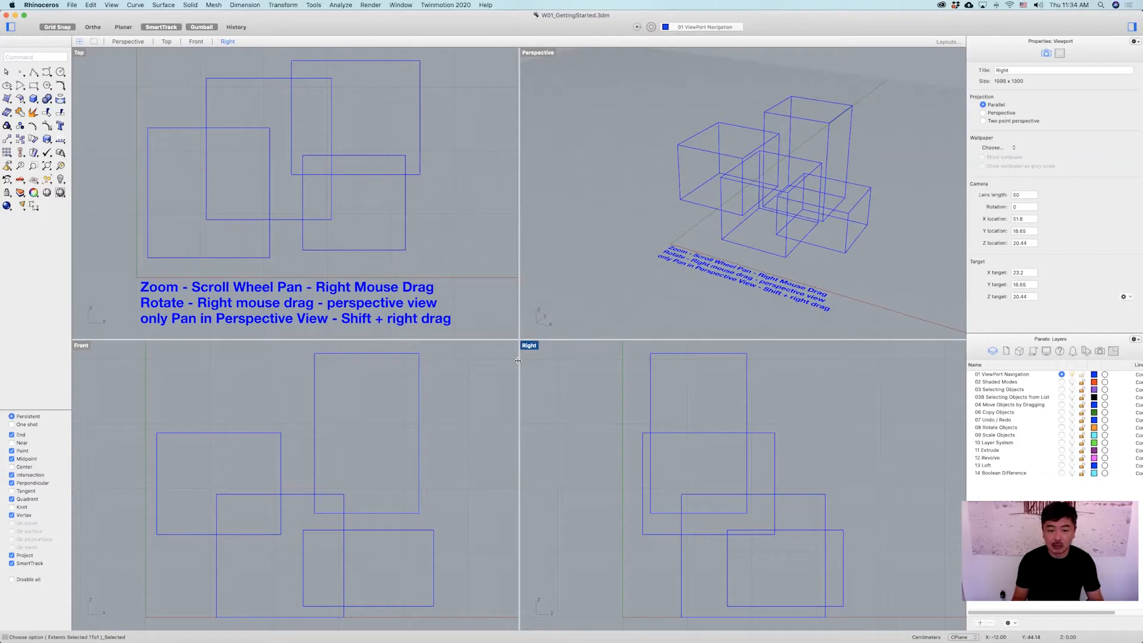
pyautogui.click(673, 235)
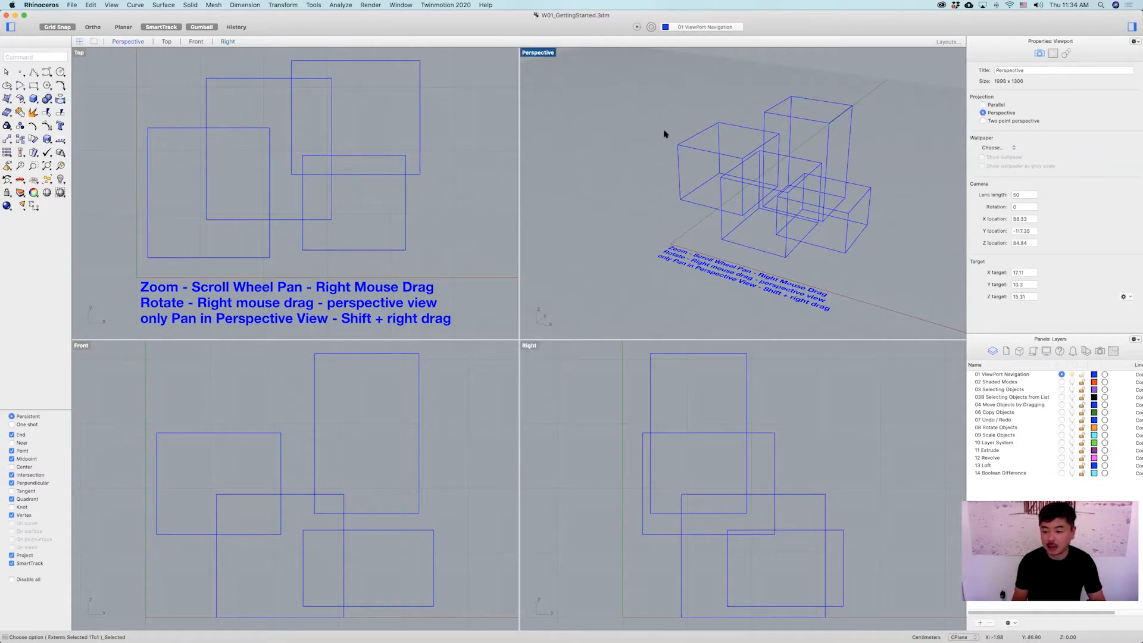
pyautogui.click(218, 141)
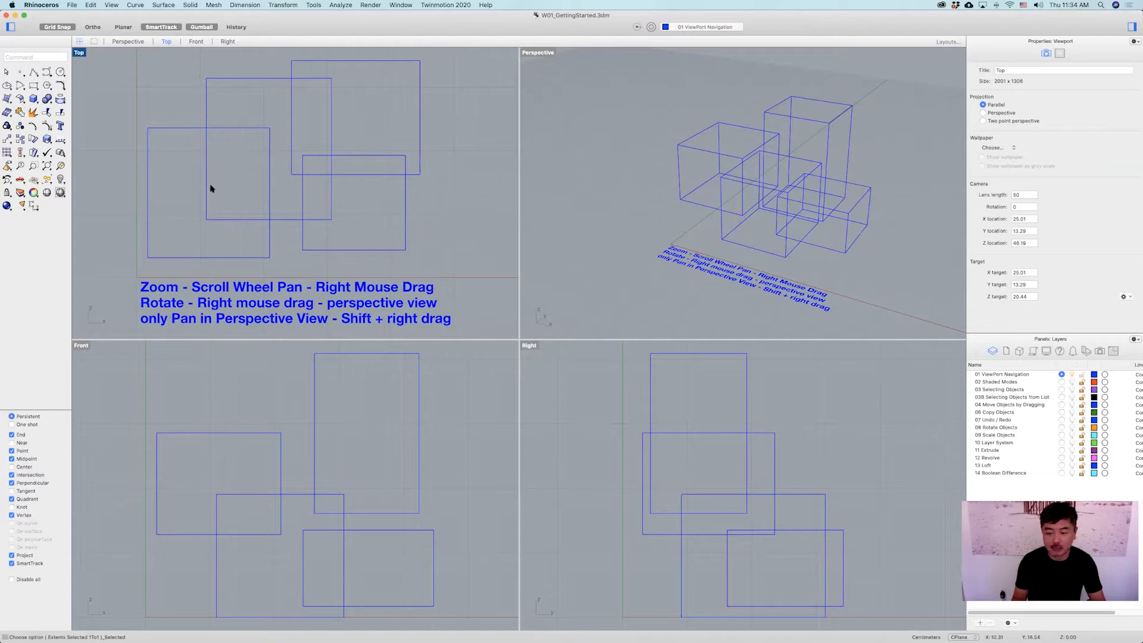
pyautogui.click(258, 420)
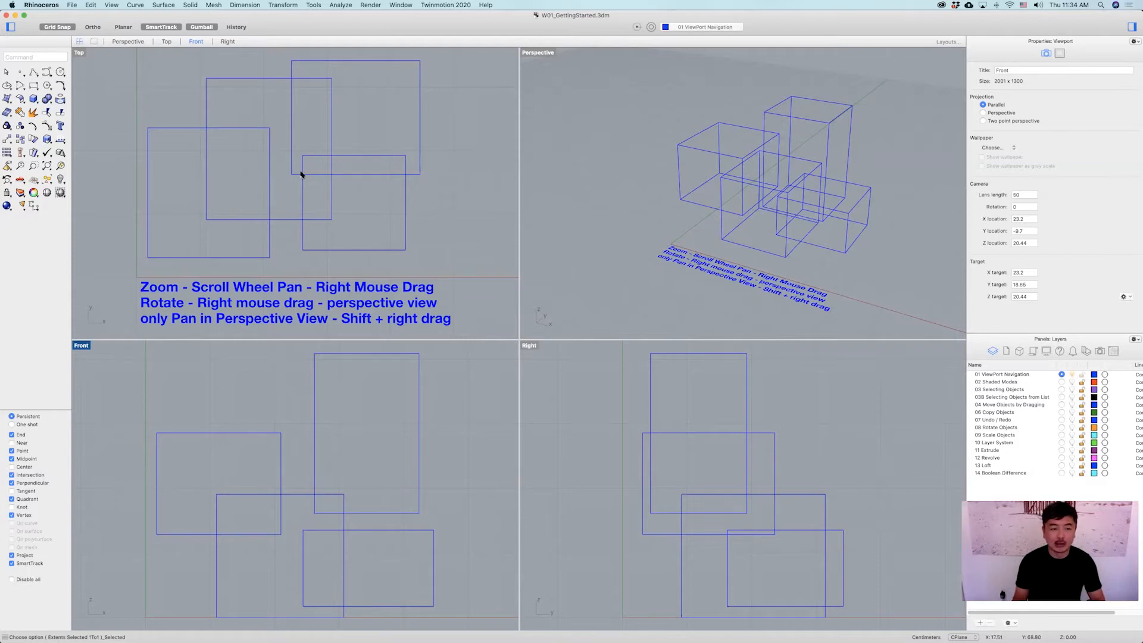
# Zoom and pan the Top, Front and Right viewports.
pyautogui.scroll(-5, 297, 199)
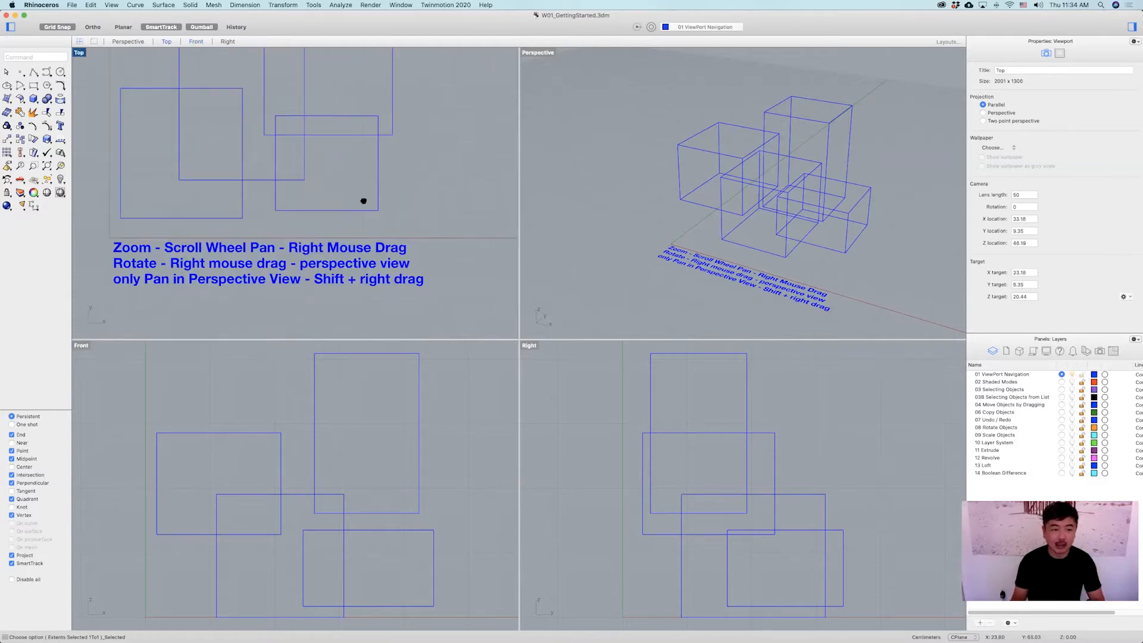
pyautogui.moveTo(291, 216); pyautogui.dragTo(323, 210, button='right')
pyautogui.moveTo(235, 476); pyautogui.dragTo(702, 285, button='right')
pyautogui.moveTo(696, 467); pyautogui.dragTo(583, 416, button='right')
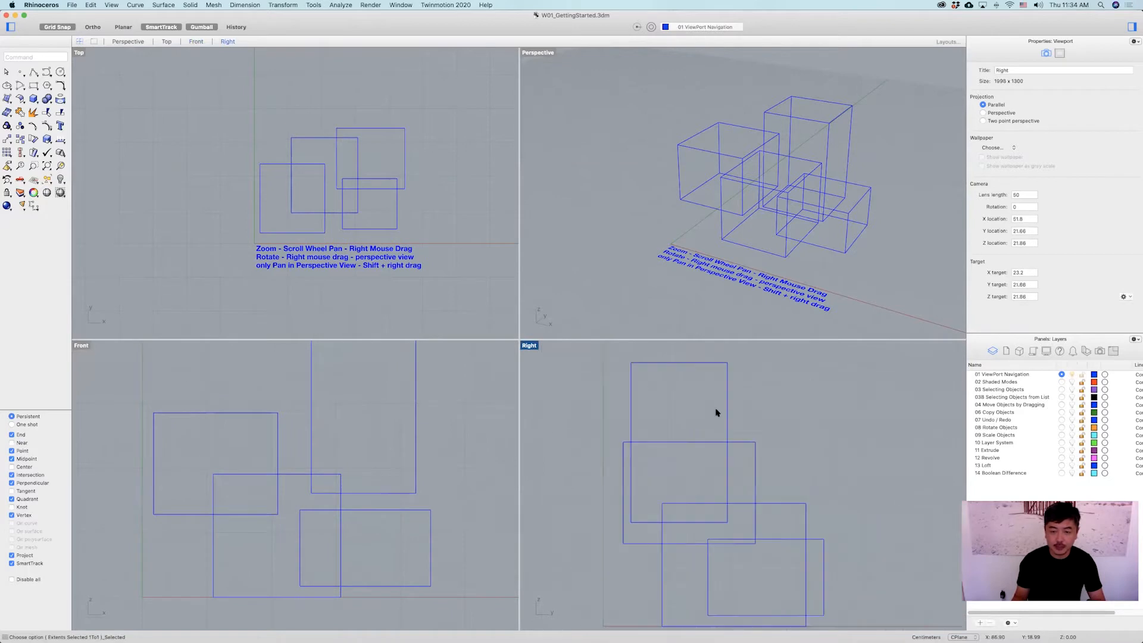
pyautogui.moveTo(318, 457); pyautogui.dragTo(349, 447, button='right')
pyautogui.moveTo(358, 181); pyautogui.dragTo(315, 188, button='right')
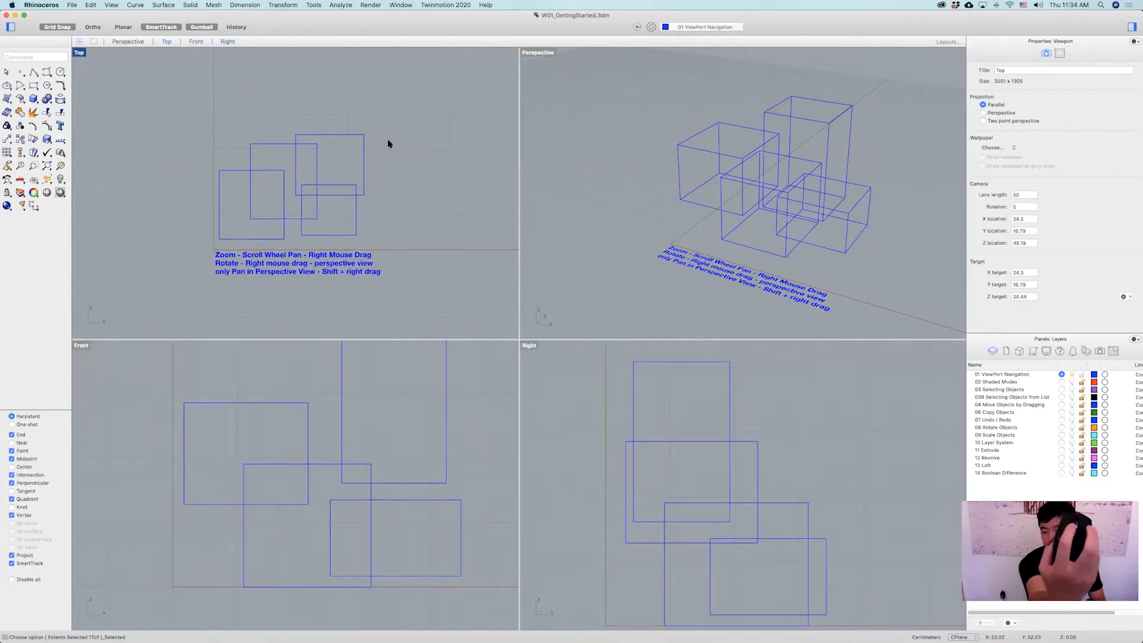
# Zoom the Top viewport in and out repeatedly.
pyautogui.scroll(-1, 388, 144)
pyautogui.scroll(1, 388, 144)
pyautogui.scroll(-2, 388, 143)
pyautogui.scroll(4, 388, 143)
pyautogui.scroll(-3, 388, 143)
pyautogui.scroll(4, 388, 143)
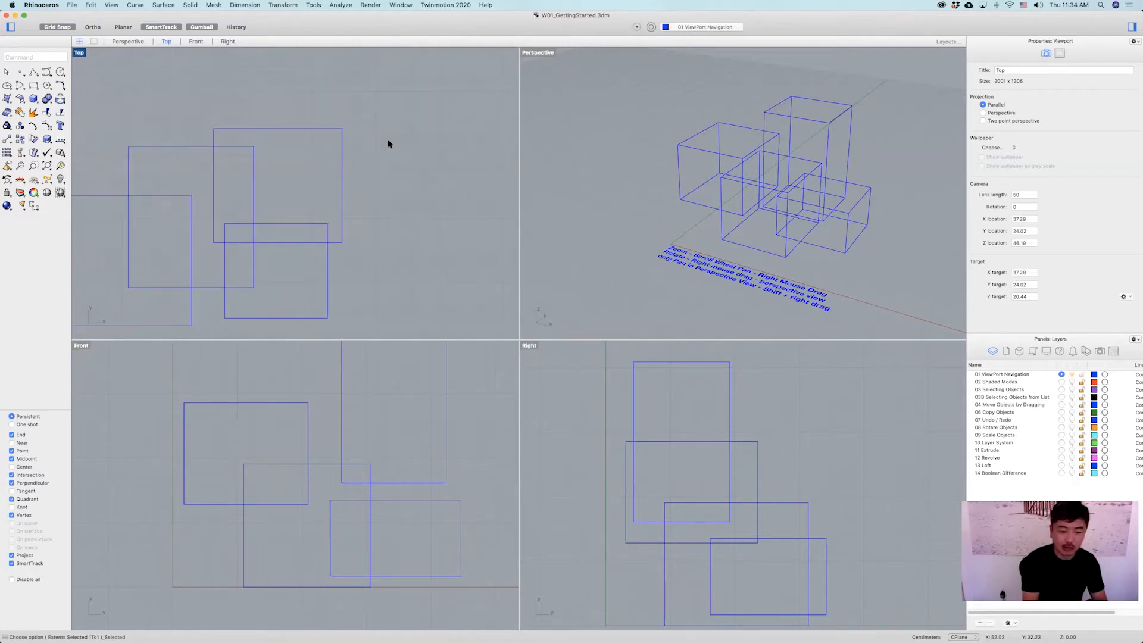
pyautogui.scroll(-2, 326, 473)
pyautogui.scroll(3, 327, 474)
pyautogui.scroll(-3, 326, 473)
pyautogui.scroll(-3, 748, 492)
pyautogui.scroll(2, 748, 492)
pyautogui.scroll(-1, 747, 492)
pyautogui.scroll(-2, 757, 142)
pyautogui.scroll(2, 757, 142)
pyautogui.scroll(-2, 758, 143)
pyautogui.scroll(-3, 316, 194)
pyautogui.scroll(2, 309, 209)
pyautogui.scroll(-1, 331, 194)
pyautogui.scroll(-3, 243, 449)
pyautogui.scroll(3, 245, 451)
pyautogui.scroll(3, 256, 449)
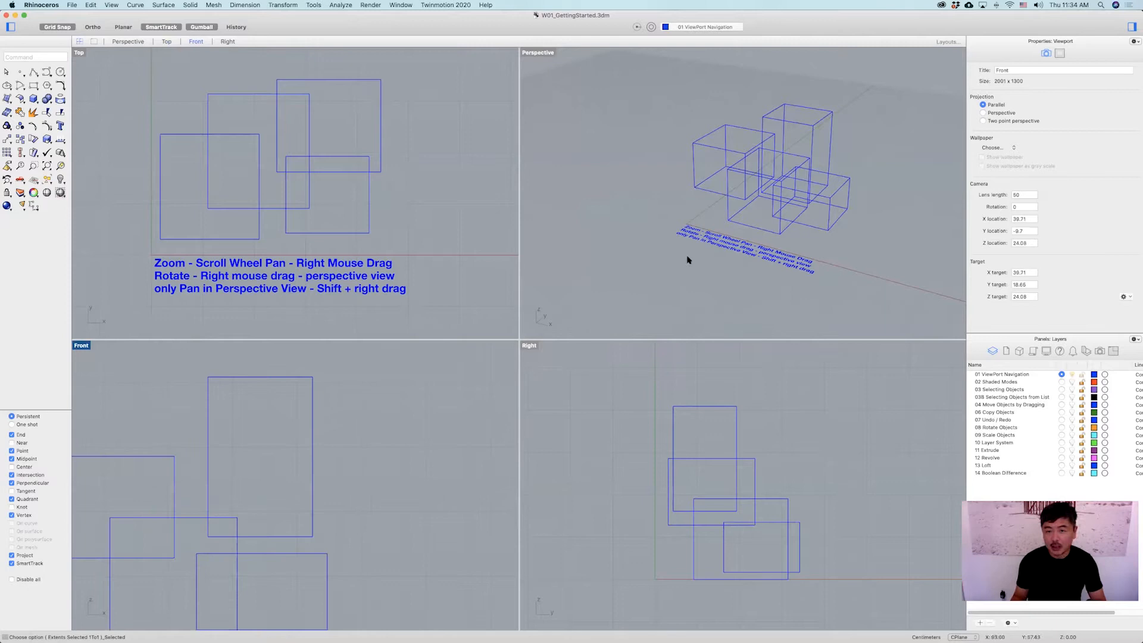
# Zoom, orbit and pan the Perspective viewport around the boxes.
pyautogui.moveTo(705, 228)
pyautogui.mouseDown(button='right')
pyautogui.moveTo(717, 225)
pyautogui.moveTo(692, 227)
pyautogui.mouseUp(button='right')
pyautogui.scroll(5, 730, 198)
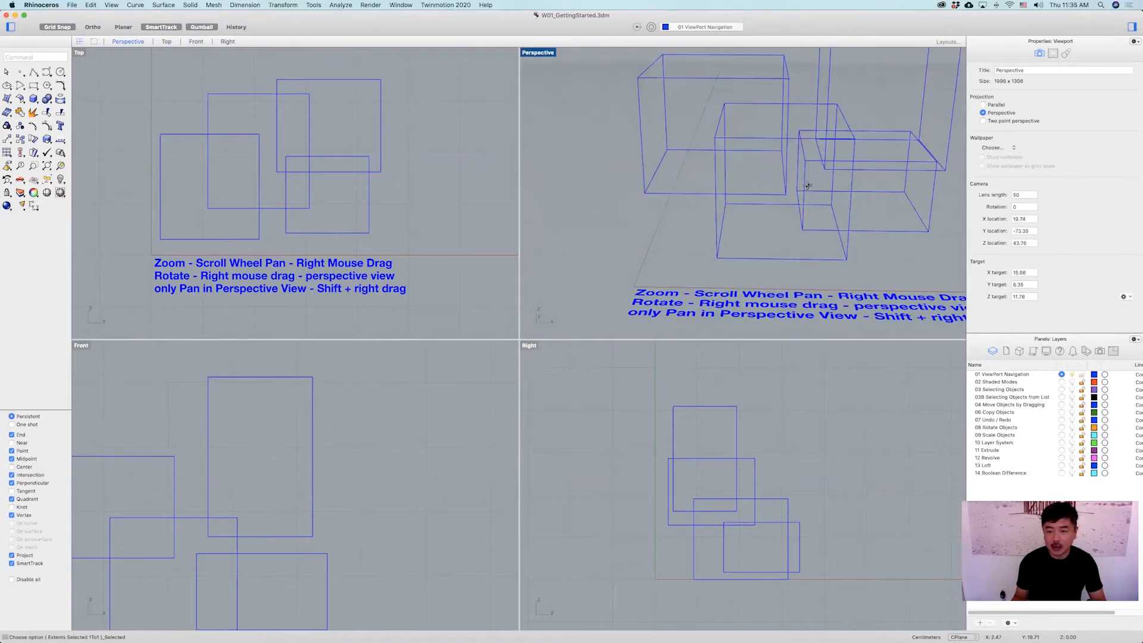
pyautogui.scroll(-5, 750, 197)
pyautogui.moveTo(753, 197)
pyautogui.mouseDown(button='right')
pyautogui.moveTo(722, 209)
pyautogui.moveTo(680, 188)
pyautogui.moveTo(758, 206)
pyautogui.mouseUp(button='right')
pyautogui.moveTo(825, 188); pyautogui.dragTo(826, 192, button='right')
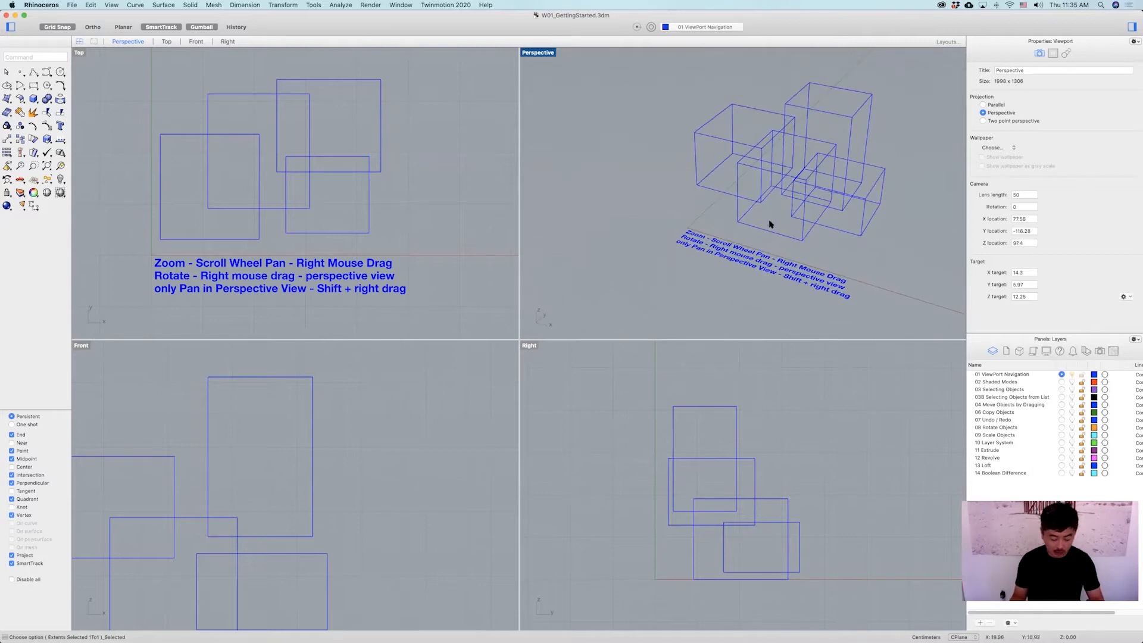
pyautogui.moveTo(795, 188)
pyautogui.keyDown('shift'); pyautogui.mouseDown(button='right')
pyautogui.moveTo(691, 192)
pyautogui.moveTo(700, 192)
pyautogui.moveTo(656, 176)
pyautogui.moveTo(737, 170)
pyautogui.moveTo(756, 166)
pyautogui.moveTo(749, 159)
pyautogui.moveTo(793, 173)
pyautogui.moveTo(741, 179)
pyautogui.moveTo(761, 185)
pyautogui.moveTo(673, 171)
pyautogui.moveTo(800, 180)
pyautogui.moveTo(771, 193)
pyautogui.mouseUp(button='right'); pyautogui.keyUp('shift')
pyautogui.scroll(6, 708, 173)
pyautogui.scroll(-6, 743, 177)
pyautogui.scroll(-6, 766, 186)
pyautogui.scroll(5, 738, 187)
pyautogui.scroll(-5, 784, 213)
pyautogui.scroll(-4, 737, 487)
# Pan and zoom the Right, Top, Front and Perspective viewports.
pyautogui.moveTo(732, 467); pyautogui.dragTo(725, 442, button='right')
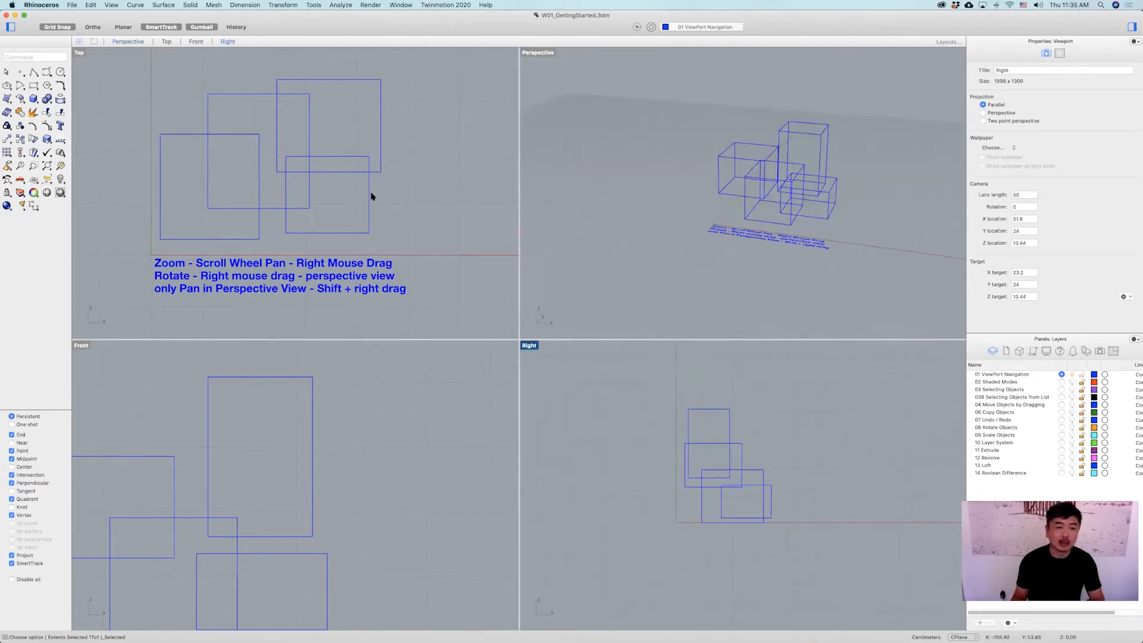
pyautogui.moveTo(289, 201); pyautogui.dragTo(325, 184, button='right')
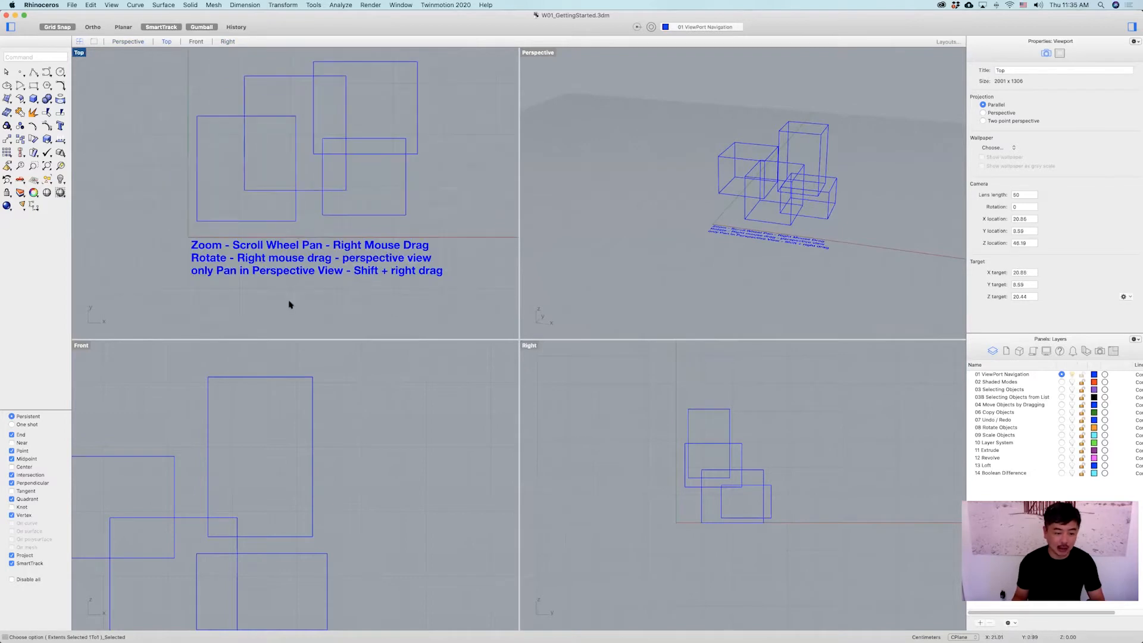
pyautogui.scroll(-7, 310, 475)
pyautogui.moveTo(310, 470); pyautogui.dragTo(409, 458, button='right')
pyautogui.scroll(6, 268, 480)
pyautogui.moveTo(301, 201); pyautogui.dragTo(268, 226, button='right')
pyautogui.moveTo(773, 203)
pyautogui.mouseDown(button='right')
pyautogui.moveTo(767, 210)
pyautogui.moveTo(785, 192)
pyautogui.moveTo(784, 206)
pyautogui.mouseUp(button='right')
pyautogui.scroll(6, 767, 210)
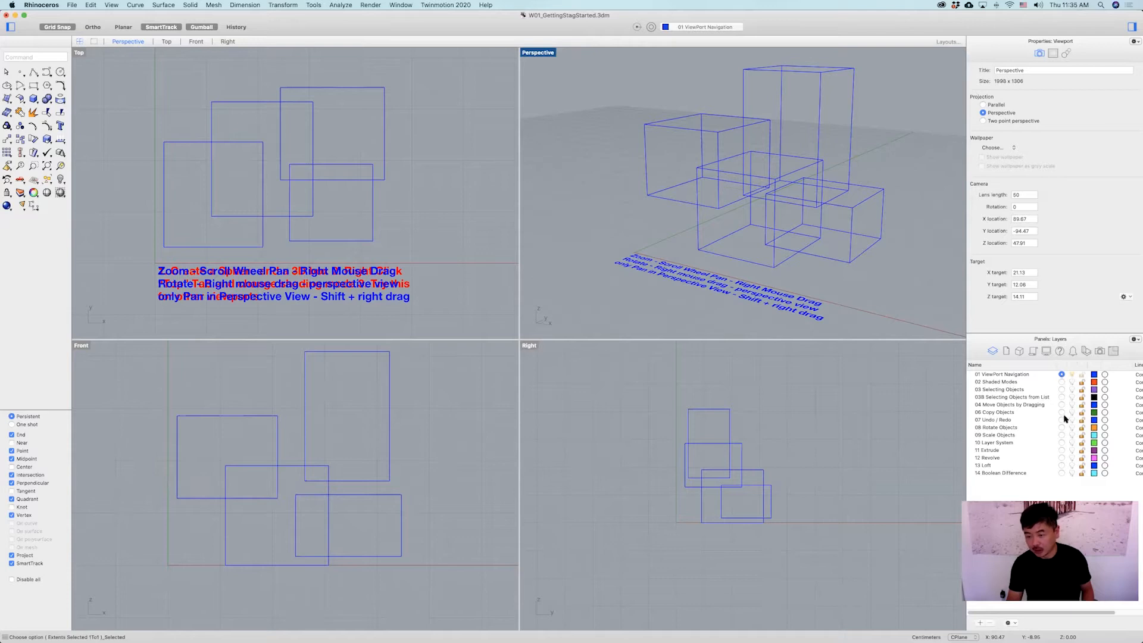
# Make the 02 Shaded Modes layer the current layer.
pyautogui.click(1071, 375)
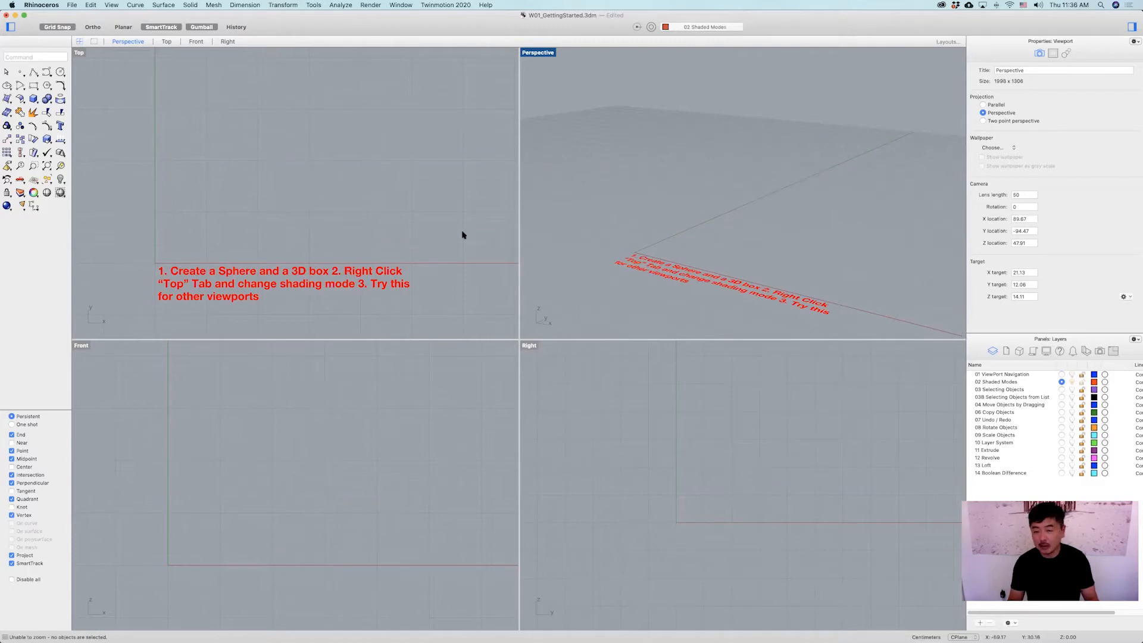
pyautogui.moveTo(334, 197); pyautogui.dragTo(345, 154, button='right')
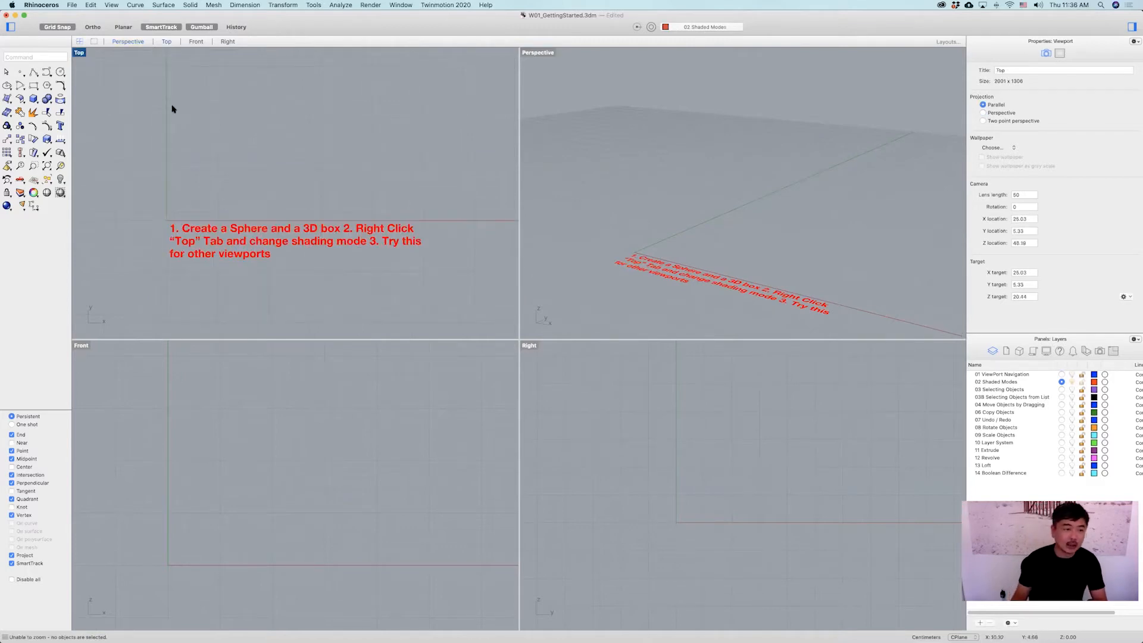
pyautogui.scroll(5, 204, 255)
pyautogui.scroll(-3, 296, 228)
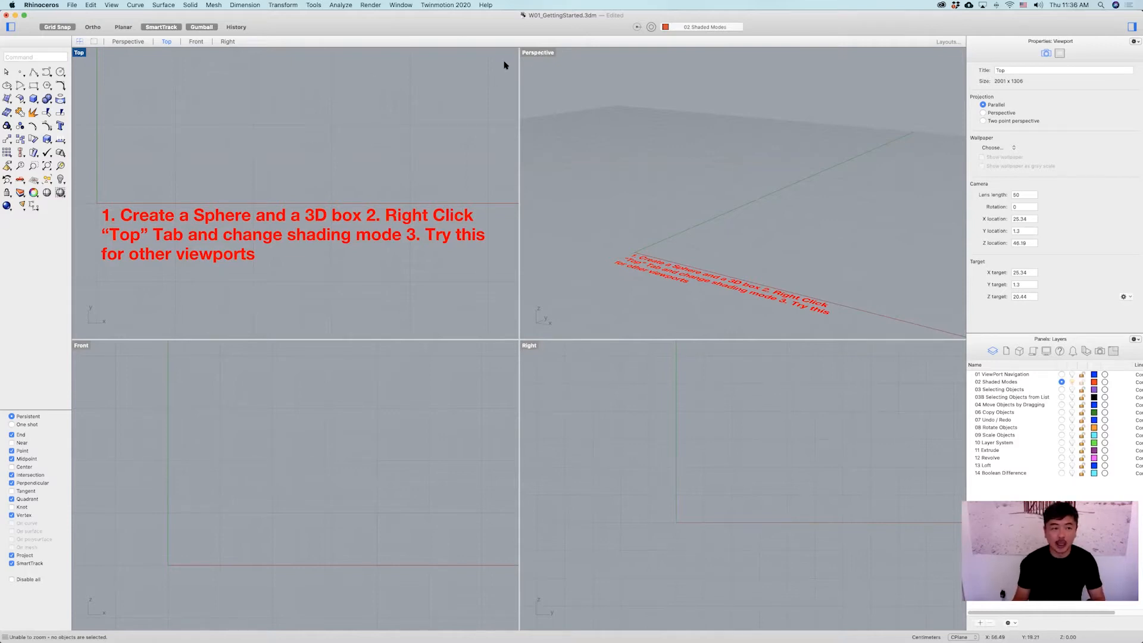
# Maximize the Perspective viewport, zoom and orbit it, and restore the four-viewport layout.
pyautogui.click(564, 76)
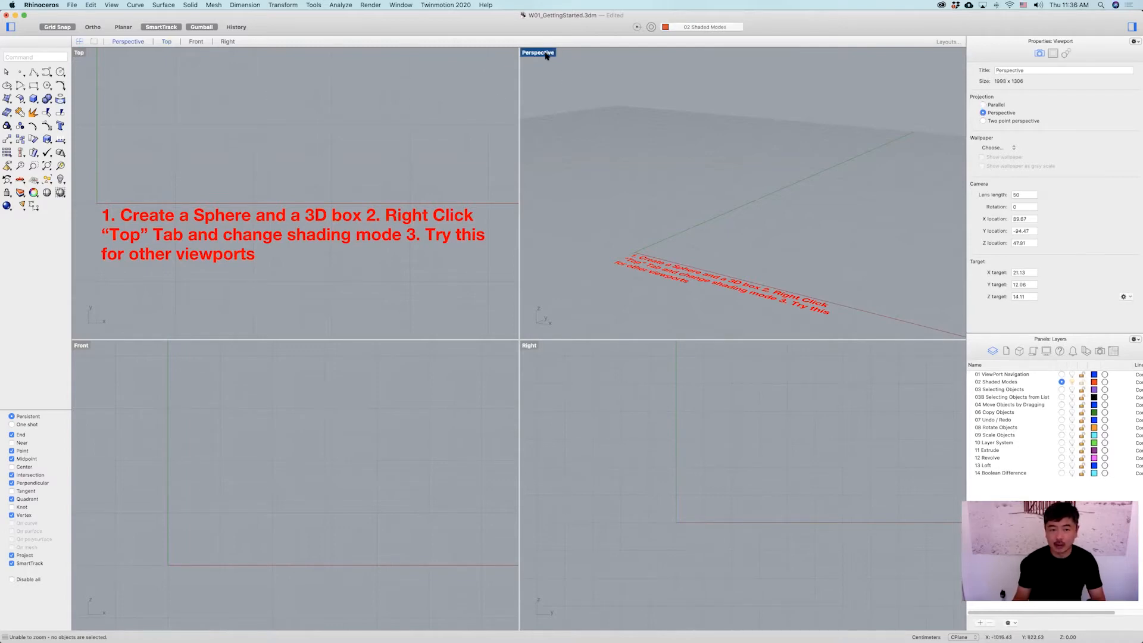
pyautogui.doubleClick(546, 53)
pyautogui.scroll(-4, 348, 184)
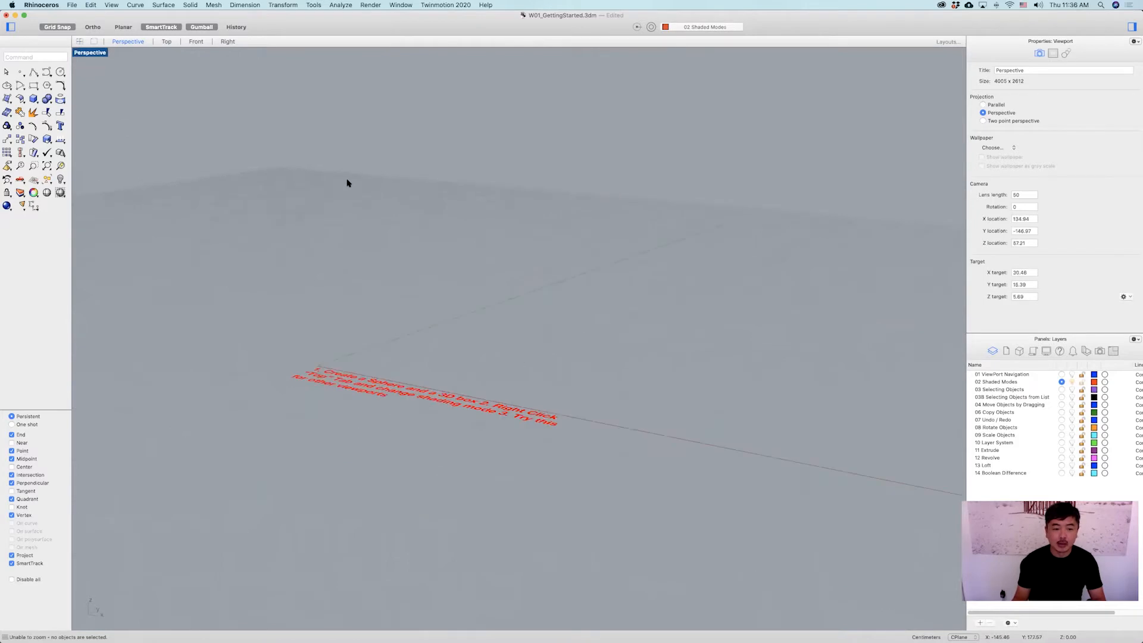
pyautogui.moveTo(347, 195); pyautogui.dragTo(353, 268, button='right')
pyautogui.doubleClick(95, 53)
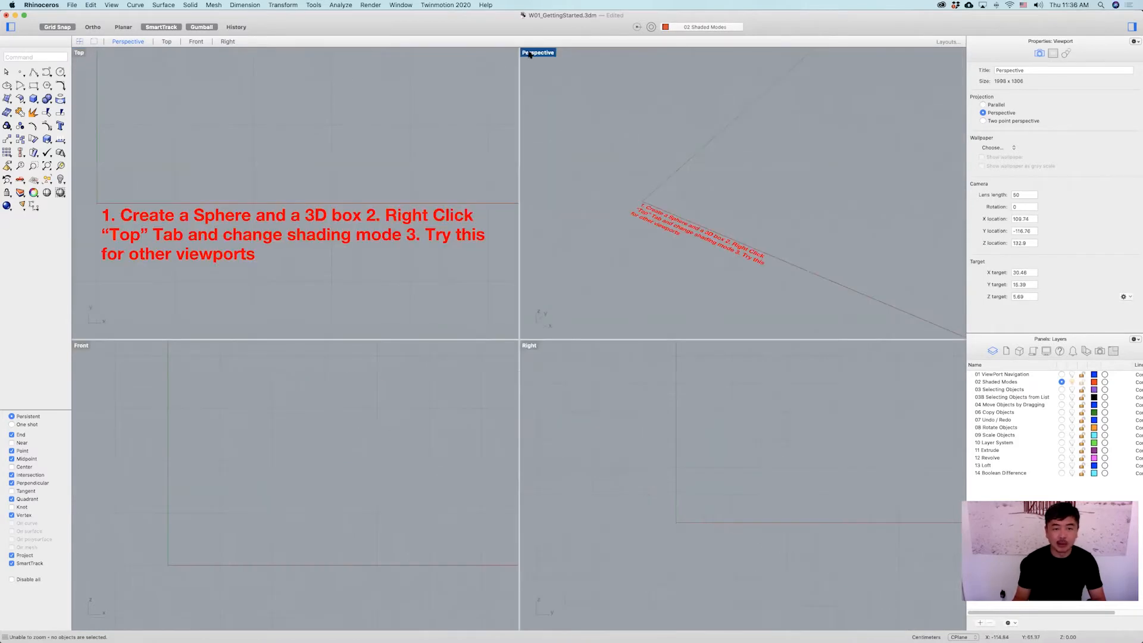
# Toggle the Perspective and Top viewports between maximized and the four-viewport layout.
pyautogui.doubleClick(529, 54)
pyautogui.doubleClick(95, 54)
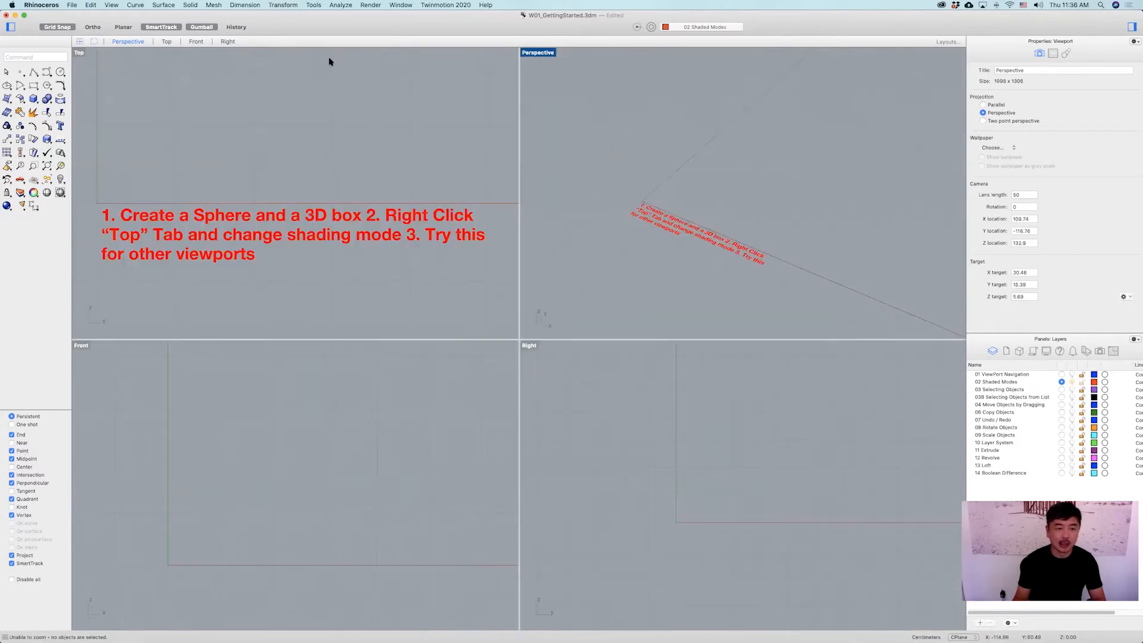
pyautogui.doubleClick(532, 53)
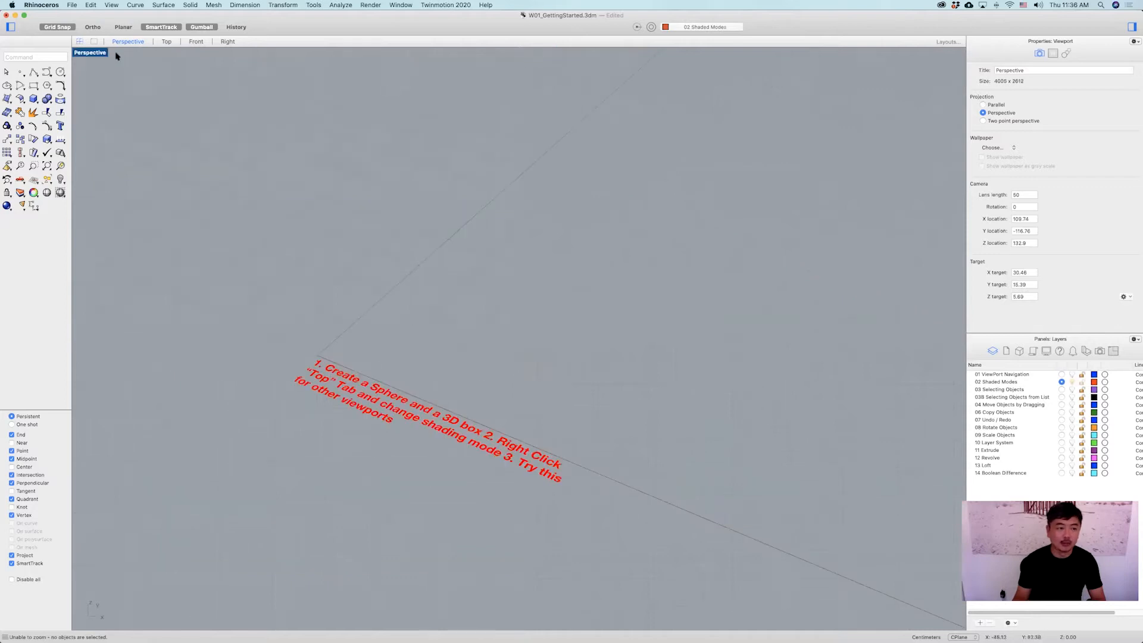
pyautogui.doubleClick(83, 54)
pyautogui.click(79, 53)
pyautogui.doubleClick(80, 53)
pyautogui.doubleClick(79, 53)
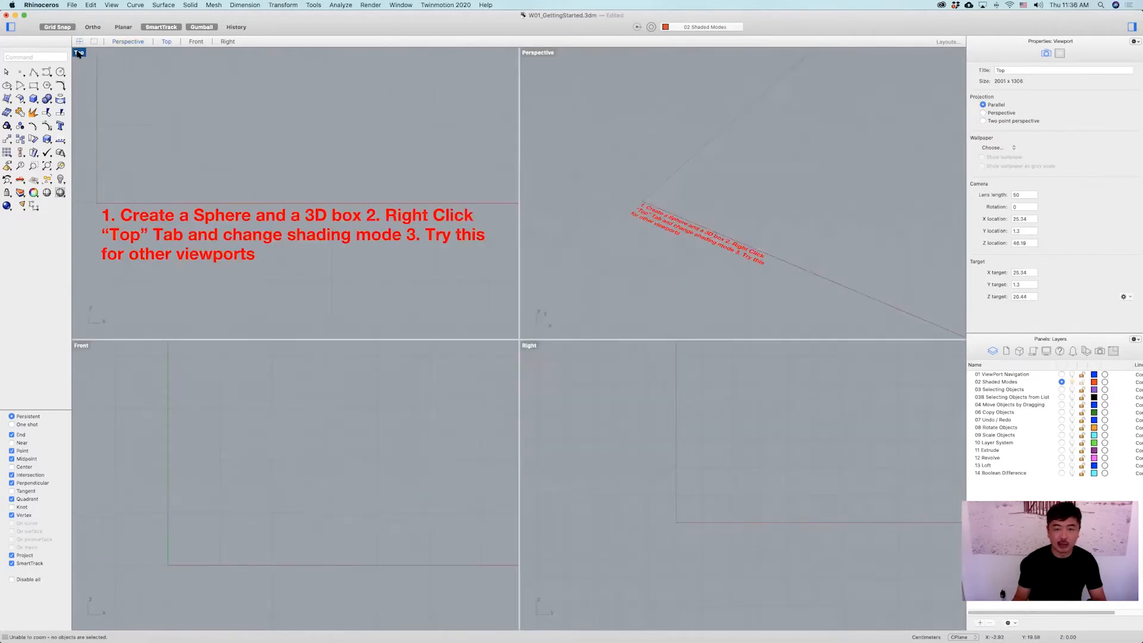
# Maximize the Perspective viewport and create a sphere by center and radius.
pyautogui.doubleClick(532, 55)
pyautogui.moveTo(451, 194); pyautogui.dragTo(375, 202, button='right')
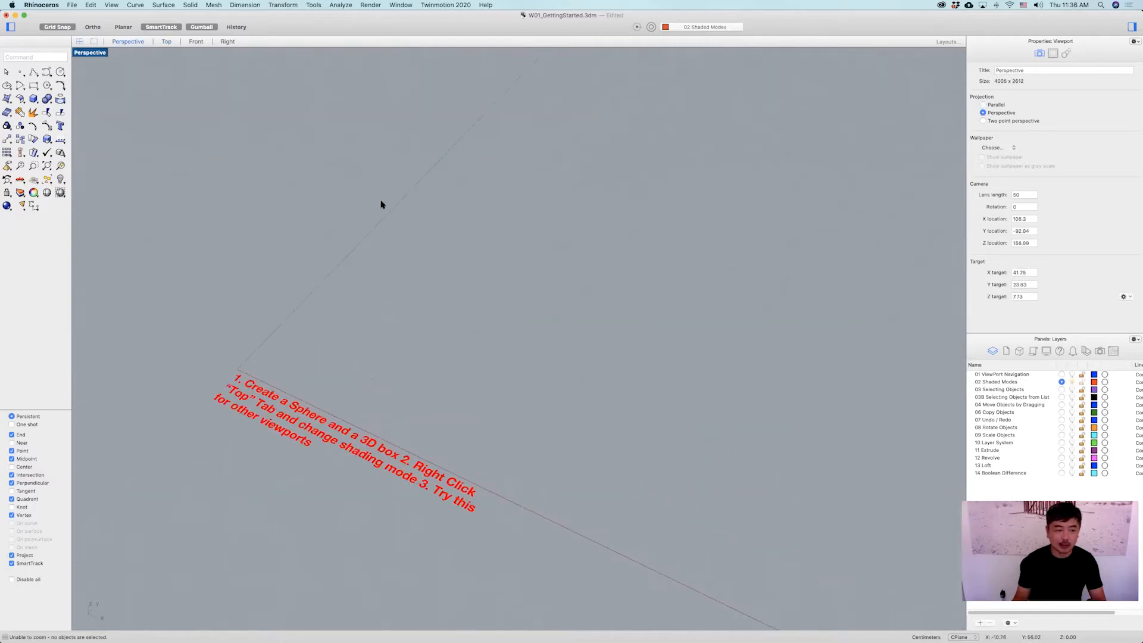
pyautogui.click(34, 99)
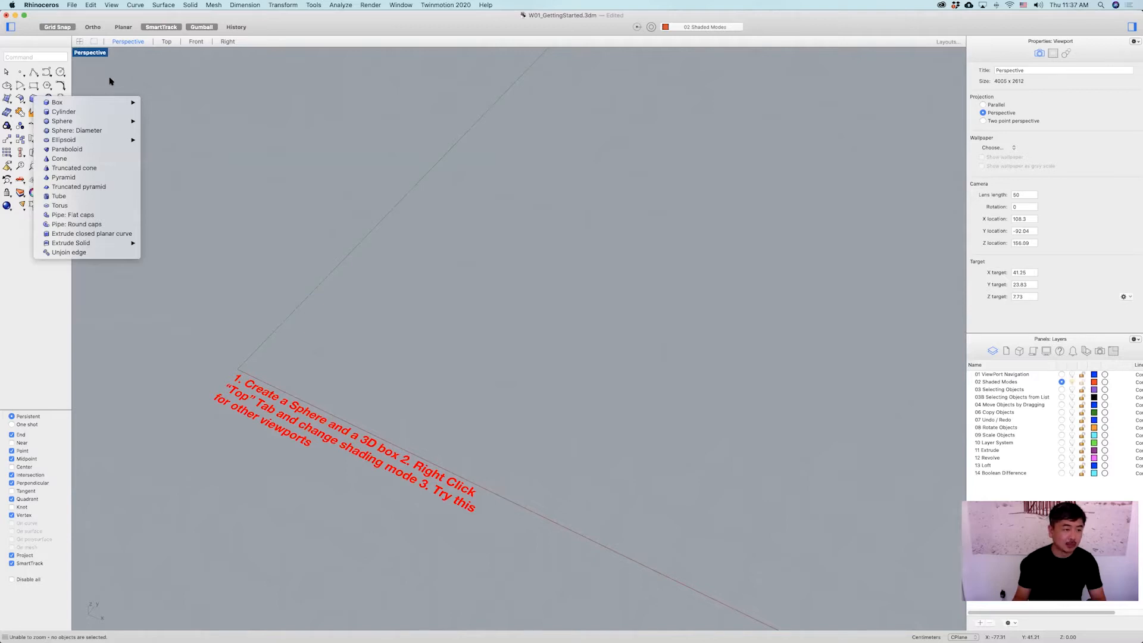
pyautogui.click(31, 102)
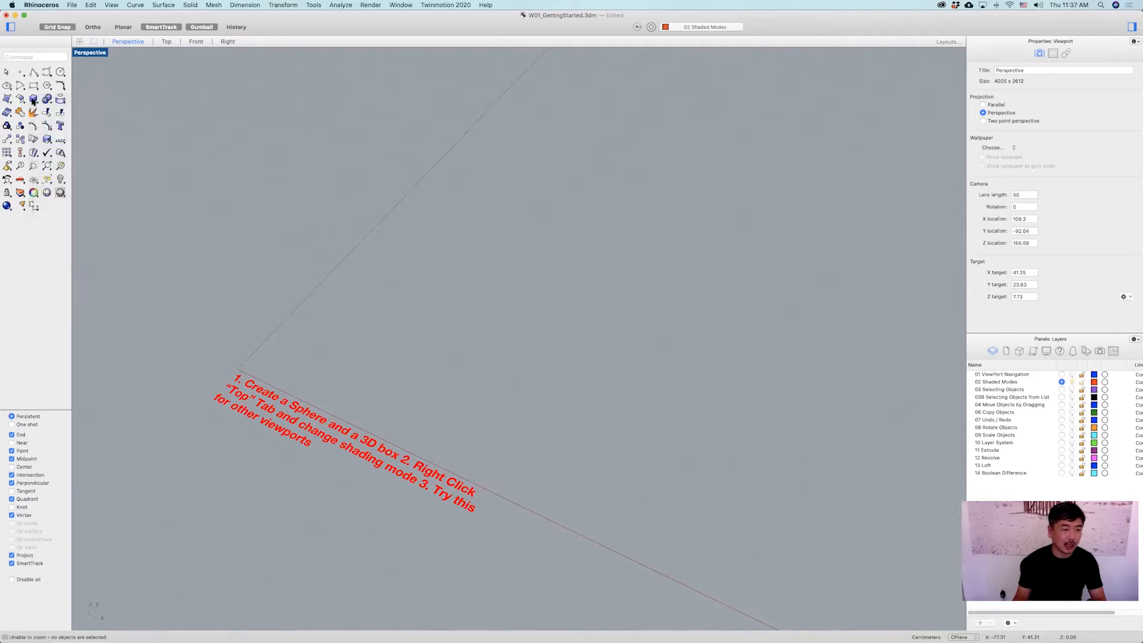
pyautogui.click(33, 101)
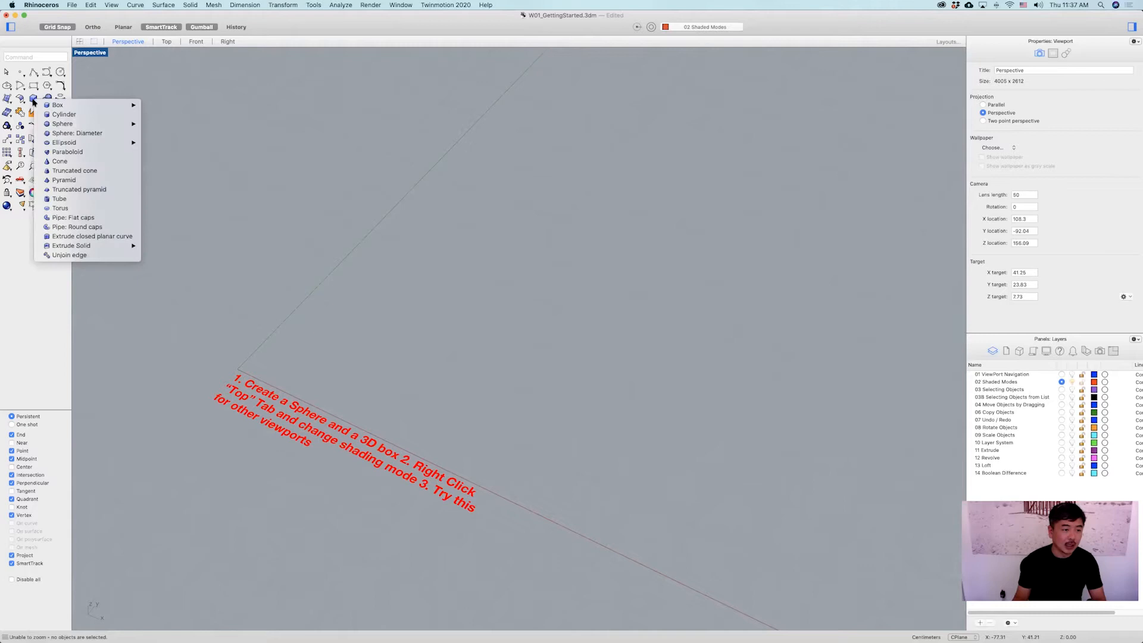
pyautogui.moveTo(92, 106)
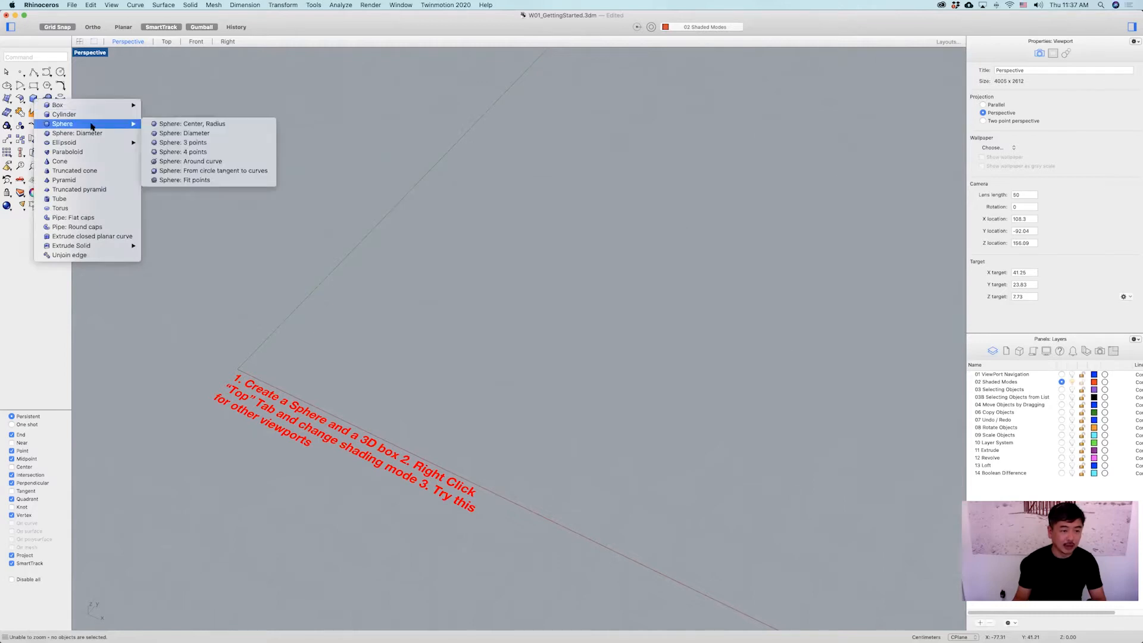
pyautogui.click(206, 125)
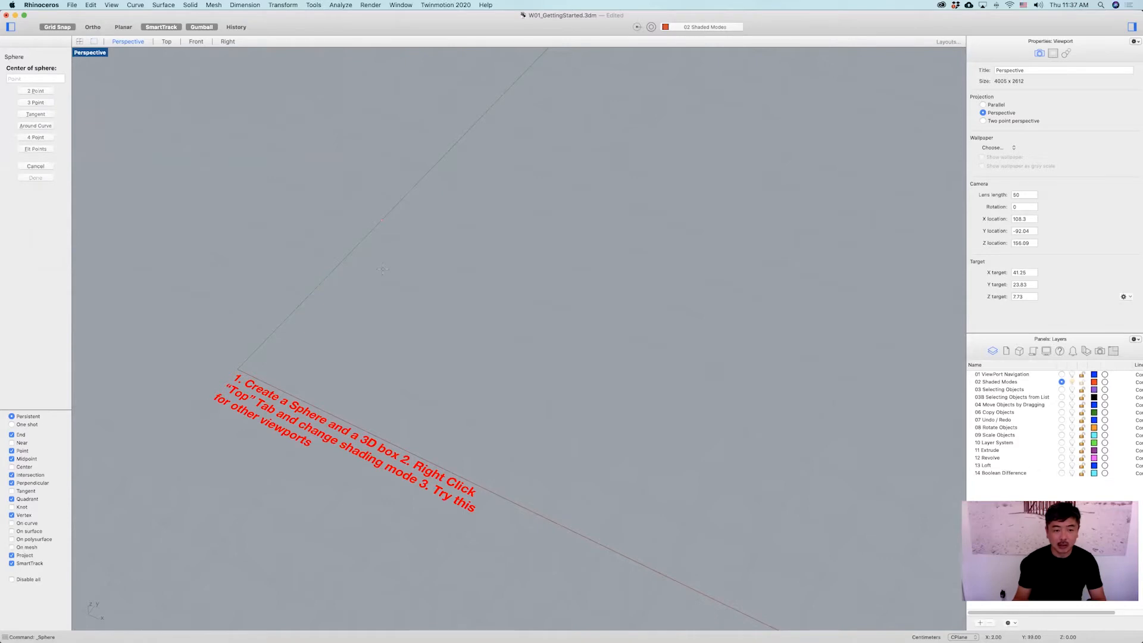
pyautogui.click(384, 244)
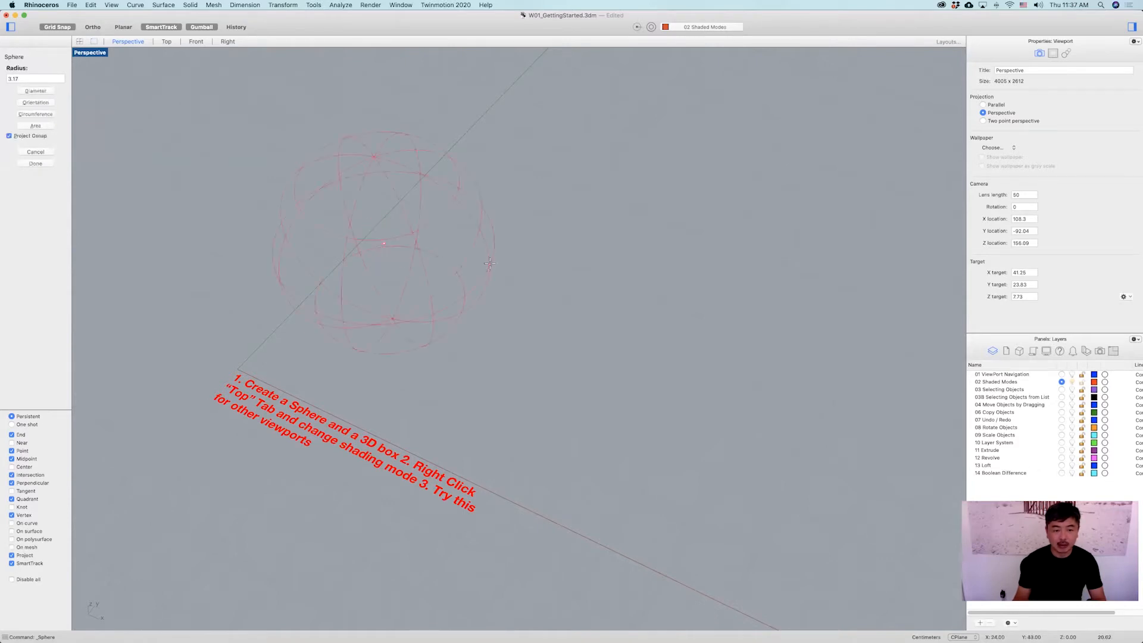
pyautogui.click(490, 277)
pyautogui.moveTo(559, 265)
pyautogui.mouseDown(button='right')
pyautogui.moveTo(551, 244)
pyautogui.moveTo(530, 273)
pyautogui.moveTo(554, 260)
pyautogui.moveTo(546, 266)
pyautogui.mouseUp(button='right')
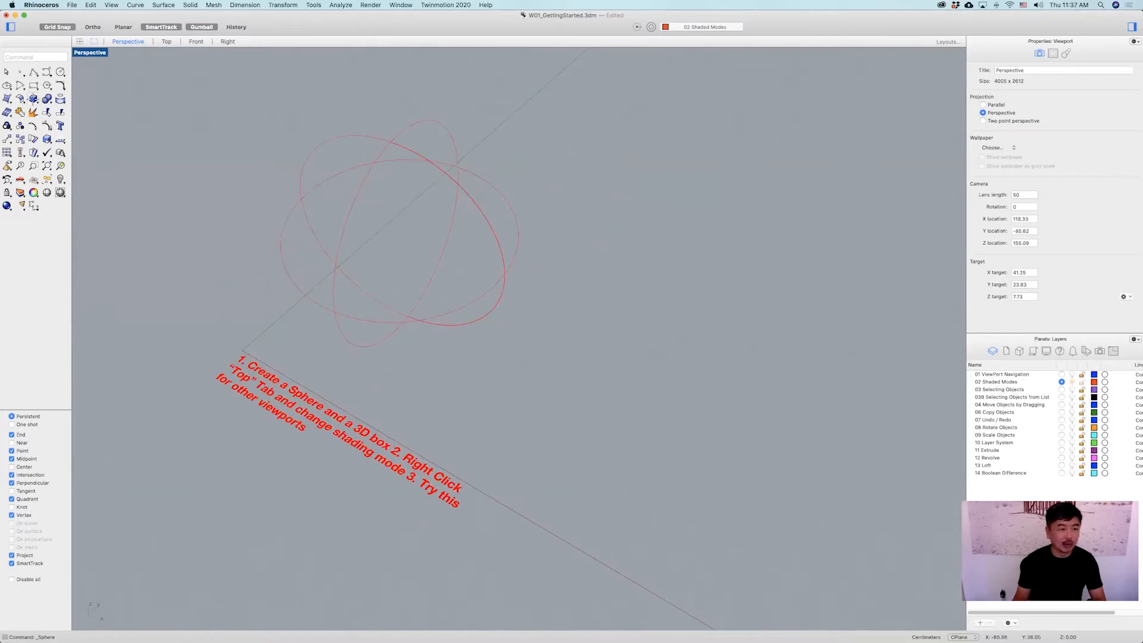
# Create a 3D box beside the sphere by picking two base corners and a height.
pyautogui.click(33, 98)
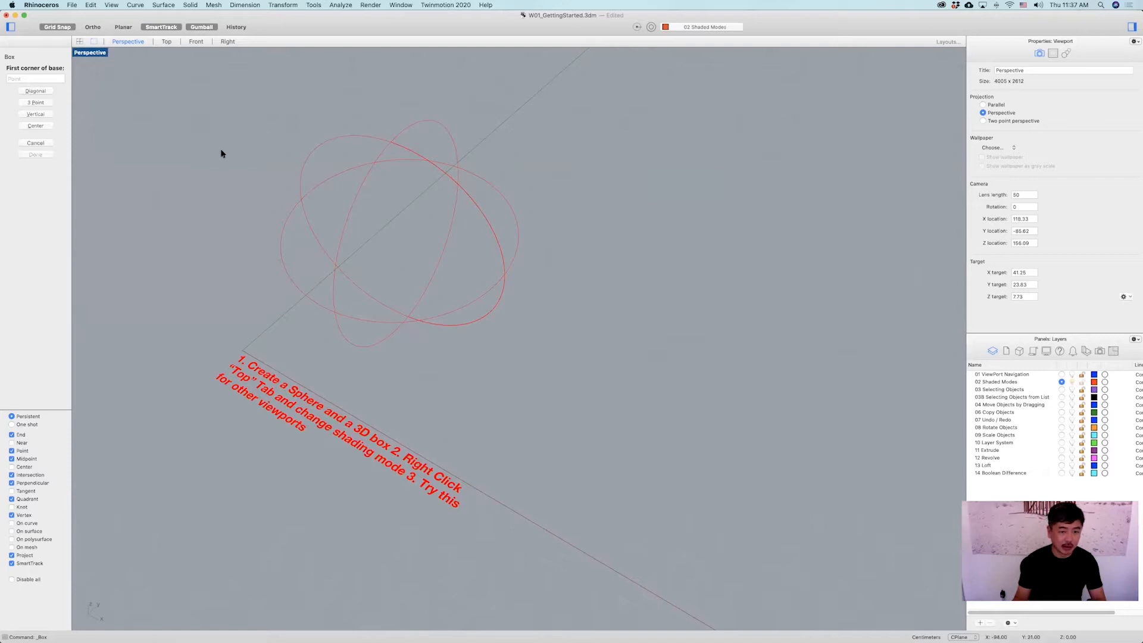
pyautogui.click(503, 425)
pyautogui.click(816, 383)
pyautogui.moveTo(799, 380); pyautogui.dragTo(799, 393, button='right')
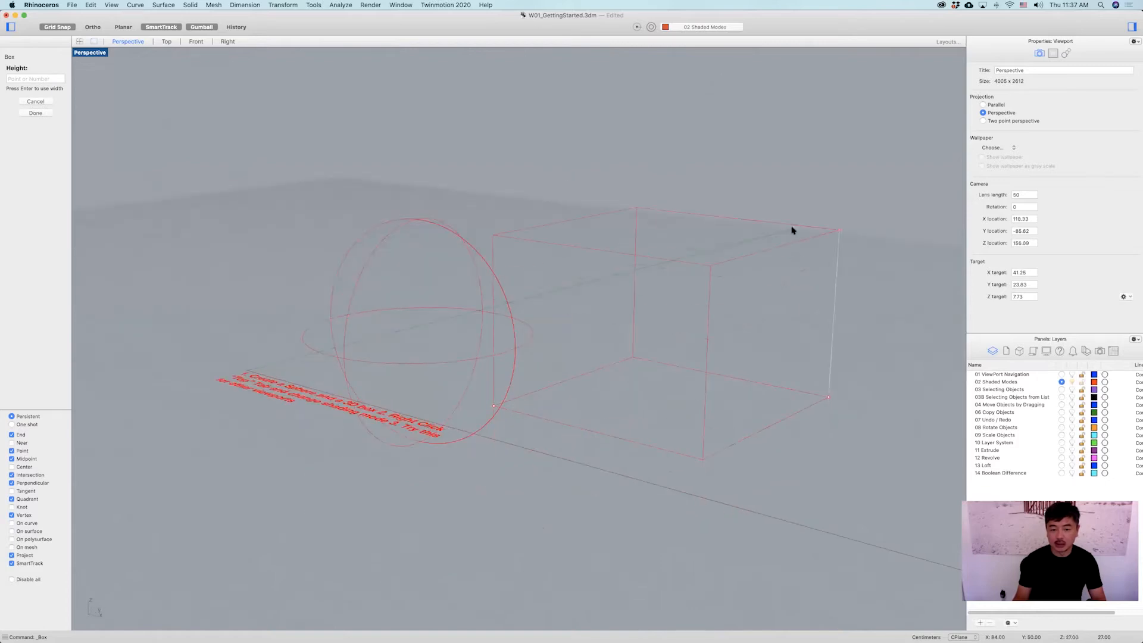
pyautogui.click(791, 230)
pyautogui.moveTo(577, 312); pyautogui.dragTo(627, 309, button='right')
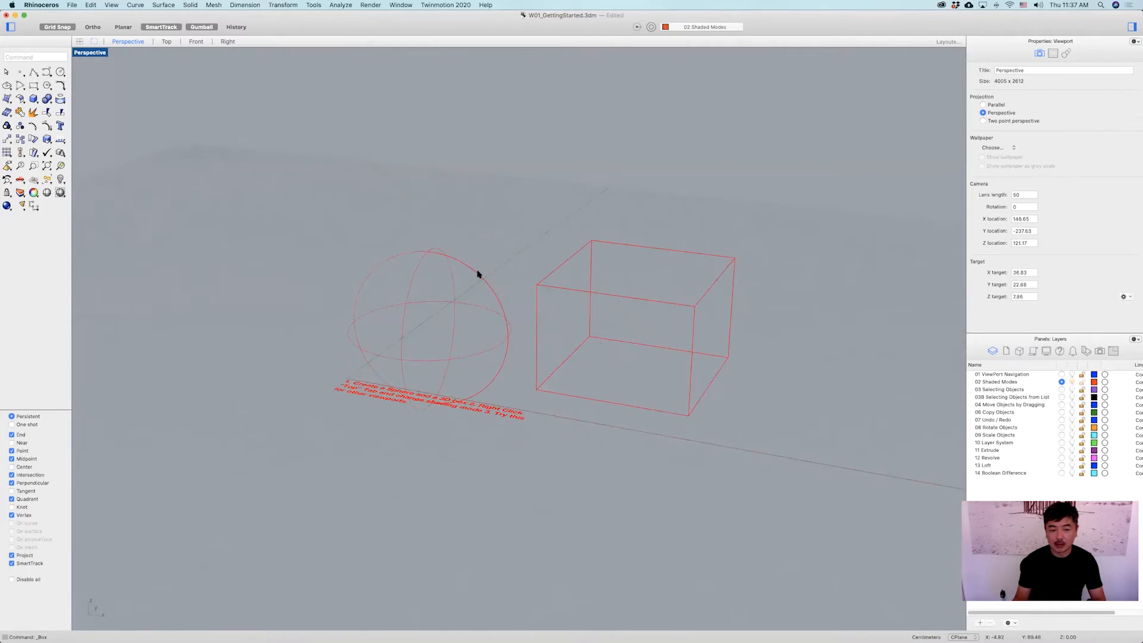
# Turn off SmartTrack and Gumball, then clear the sphere selection.
pyautogui.click(477, 273)
pyautogui.moveTo(485, 247); pyautogui.dragTo(494, 275, button='right')
pyautogui.click(145, 27)
pyautogui.click(201, 27)
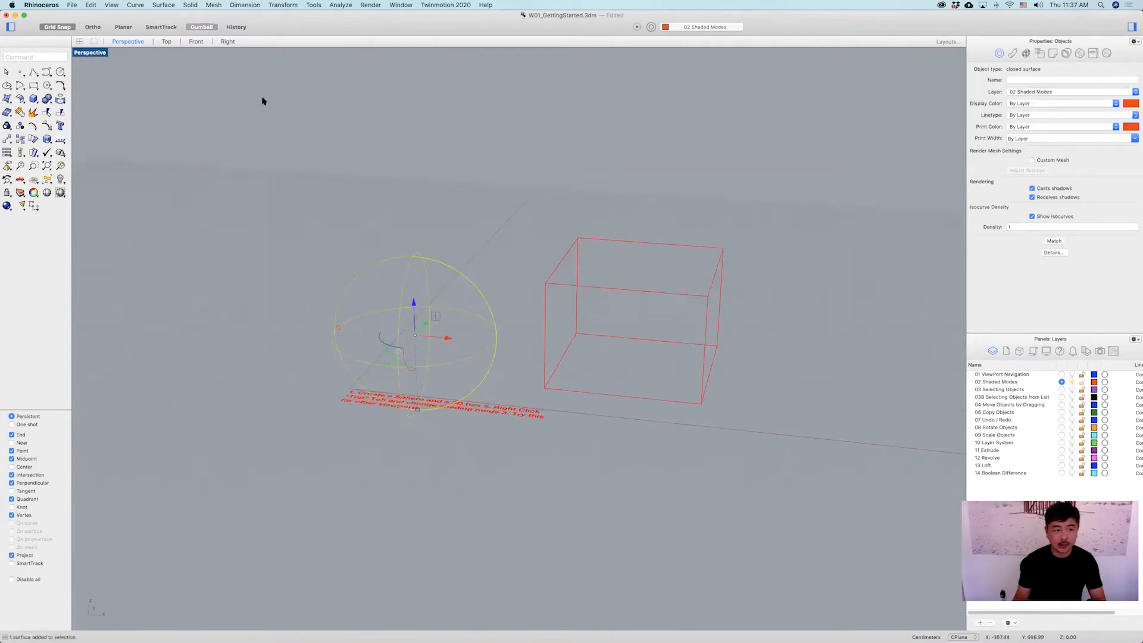
pyautogui.press('Escape')
pyautogui.moveTo(605, 322); pyautogui.dragTo(499, 274, button='right')
pyautogui.moveTo(592, 300); pyautogui.dragTo(550, 271, button='right')
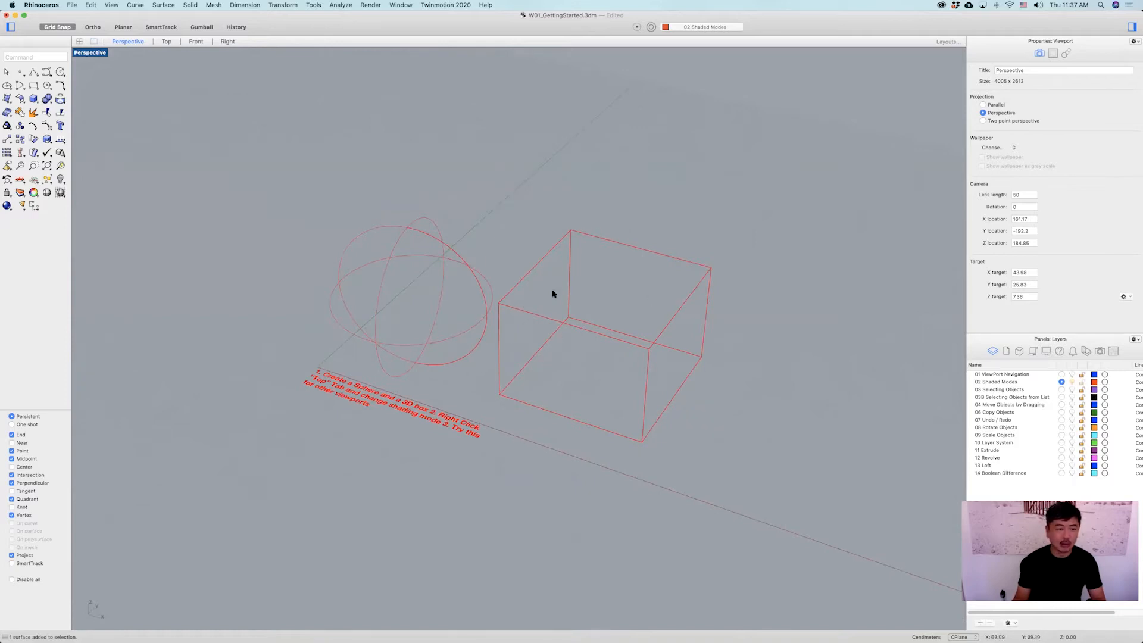
# Switch the Perspective viewport to Shaded display mode.
pyautogui.rightClick(91, 54)
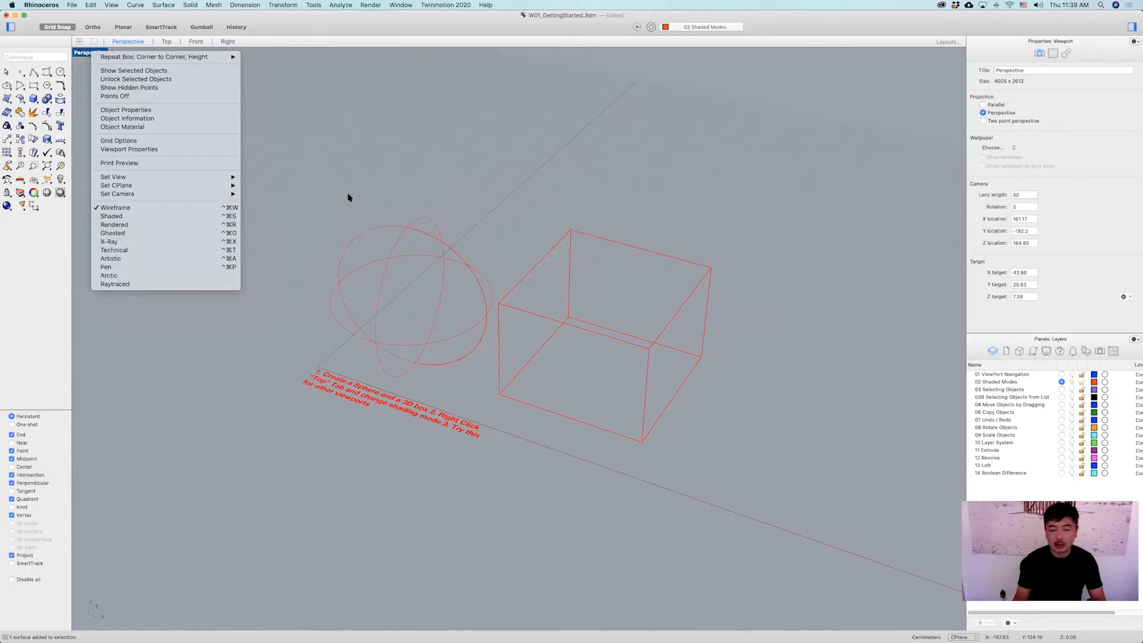
pyautogui.click(375, 199)
pyautogui.keyDown('shift'); pyautogui.moveTo(376, 198); pyautogui.dragTo(338, 188, button='right'); pyautogui.keyUp('shift')
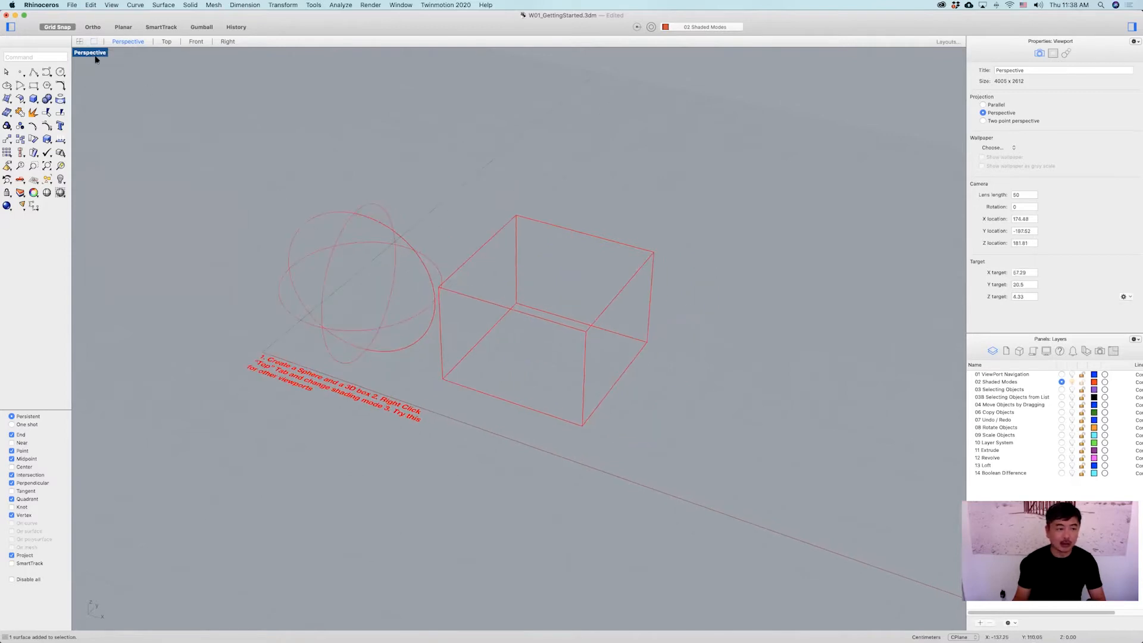
pyautogui.rightClick(93, 52)
pyautogui.click(116, 223)
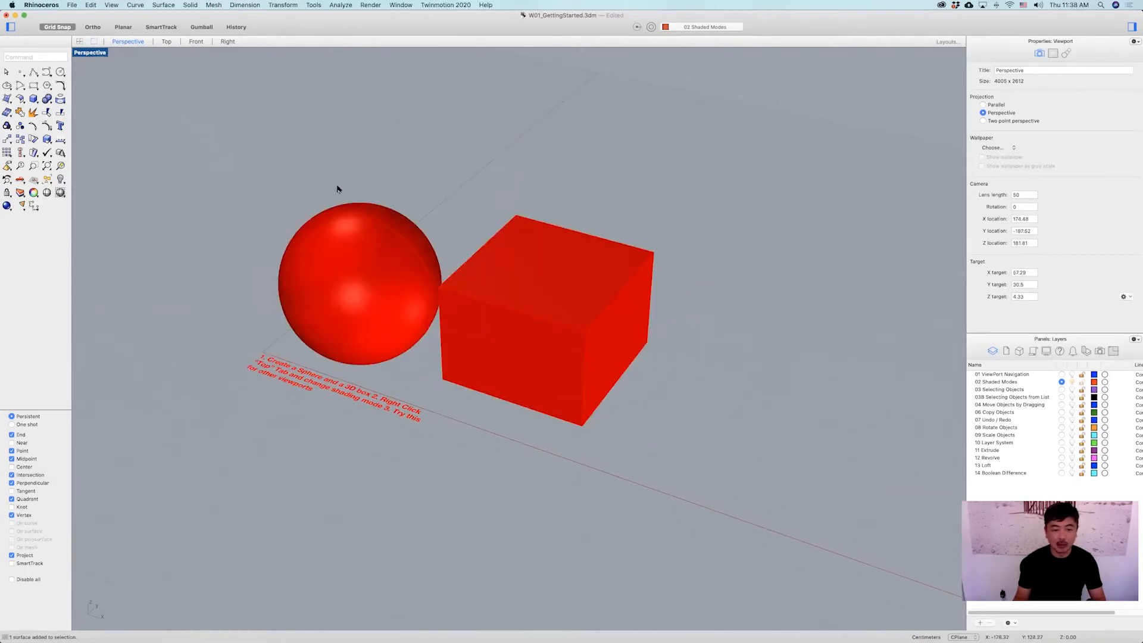
pyautogui.moveTo(434, 209)
pyautogui.mouseDown(button='right')
pyautogui.moveTo(454, 240)
pyautogui.moveTo(528, 237)
pyautogui.moveTo(505, 237)
pyautogui.moveTo(497, 217)
pyautogui.moveTo(539, 206)
pyautogui.moveTo(500, 245)
pyautogui.moveTo(522, 252)
pyautogui.moveTo(502, 270)
pyautogui.moveTo(470, 257)
pyautogui.mouseUp(button='right')
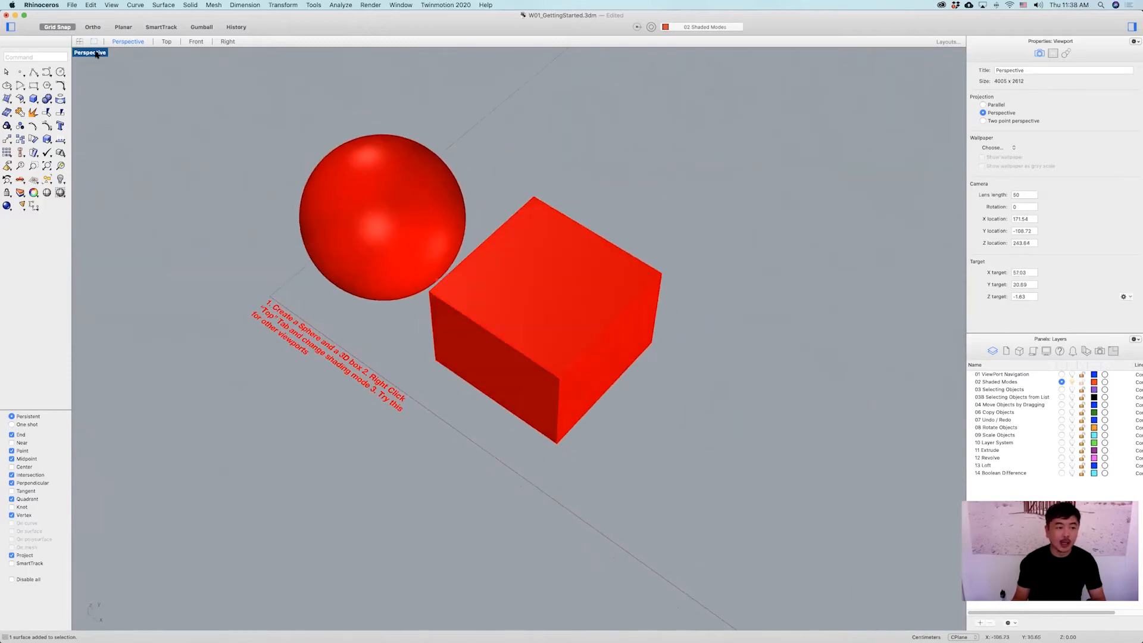
# Switch the Perspective viewport to Rendered display mode.
pyautogui.rightClick(97, 53)
pyautogui.click(141, 224)
pyautogui.moveTo(267, 188); pyautogui.dragTo(270, 161, button='right')
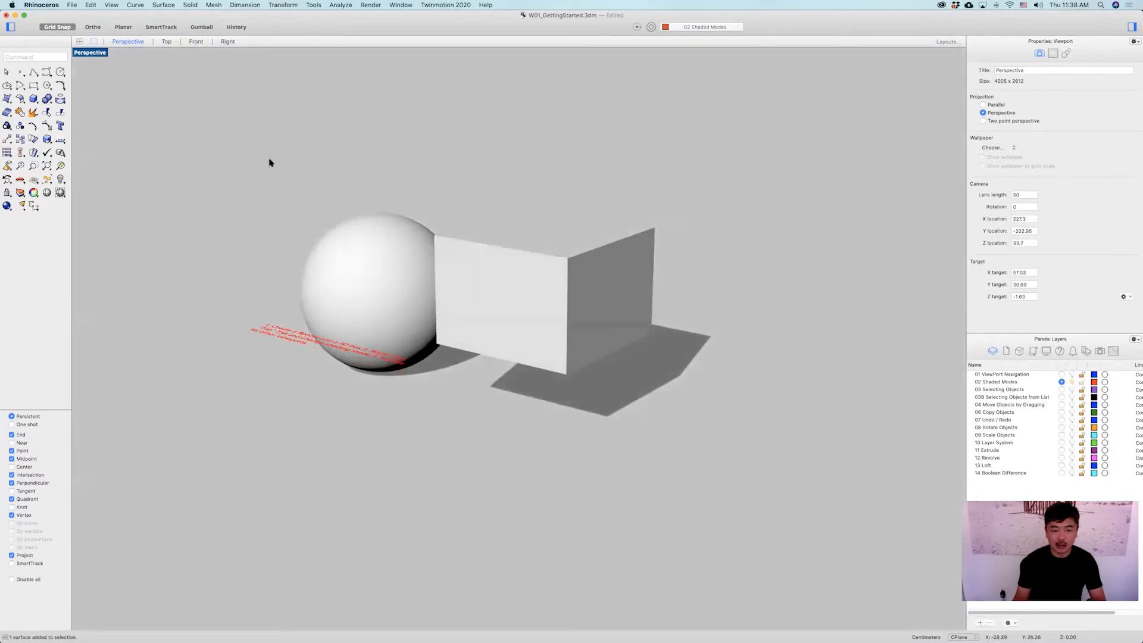
pyautogui.keyDown('shift'); pyautogui.moveTo(354, 200); pyautogui.dragTo(298, 236, button='right'); pyautogui.keyUp('shift')
# Switch the Perspective viewport to Ghosted display mode.
pyautogui.click(97, 55)
pyautogui.click(197, 217)
pyautogui.moveTo(406, 288); pyautogui.dragTo(516, 284, button='right')
pyautogui.moveTo(527, 239); pyautogui.dragTo(512, 235, button='right')
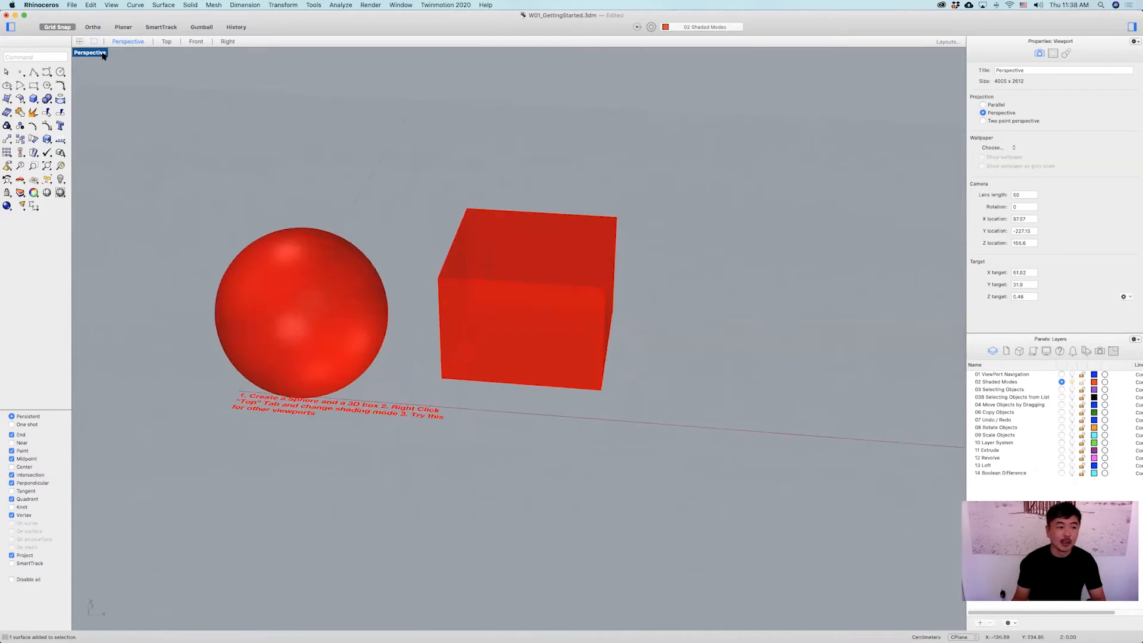
# Switch the Perspective viewport to X-Ray display mode.
pyautogui.click(105, 53)
pyautogui.click(148, 244)
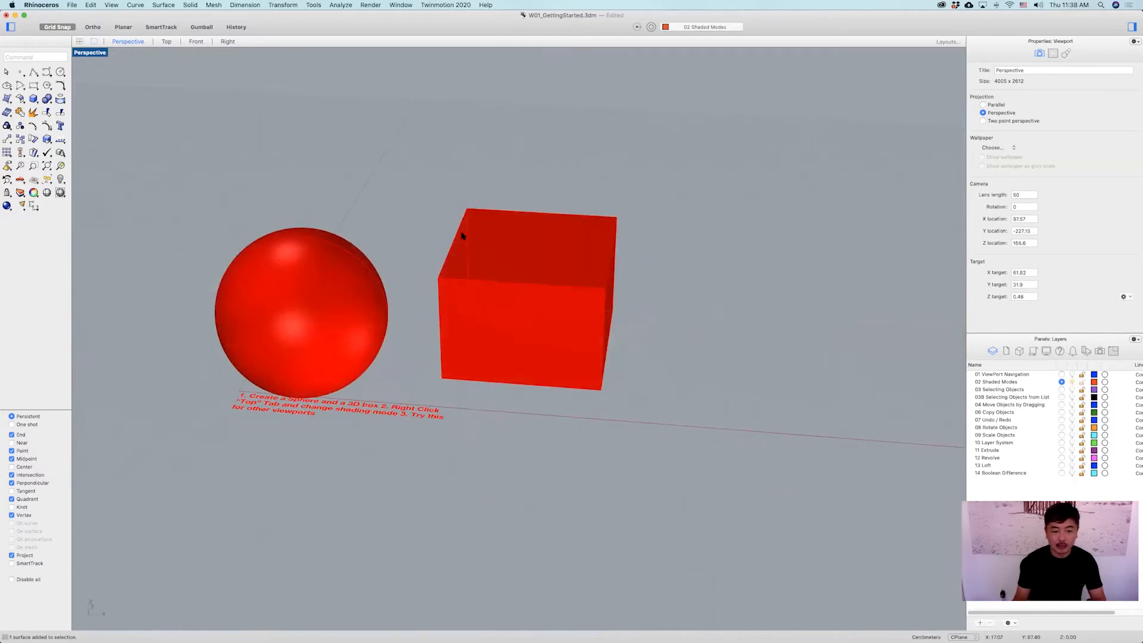
pyautogui.moveTo(472, 246); pyautogui.dragTo(525, 269, button='right')
# Switch the Perspective viewport to Technical display mode.
pyautogui.click(91, 53)
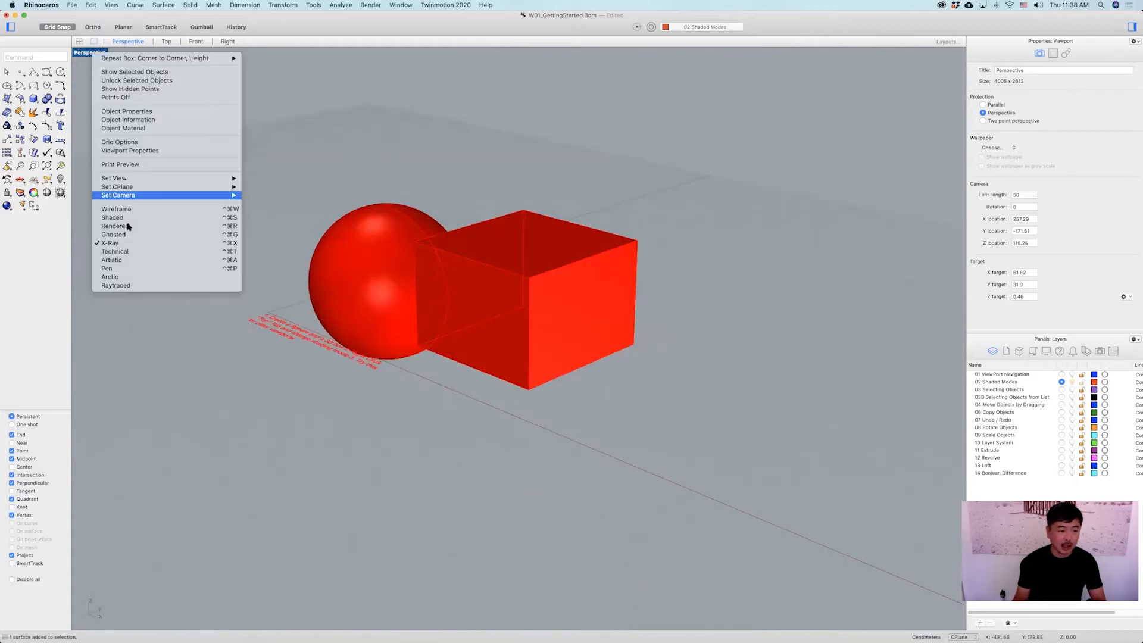
pyautogui.click(137, 255)
pyautogui.moveTo(341, 275); pyautogui.dragTo(411, 271, button='right')
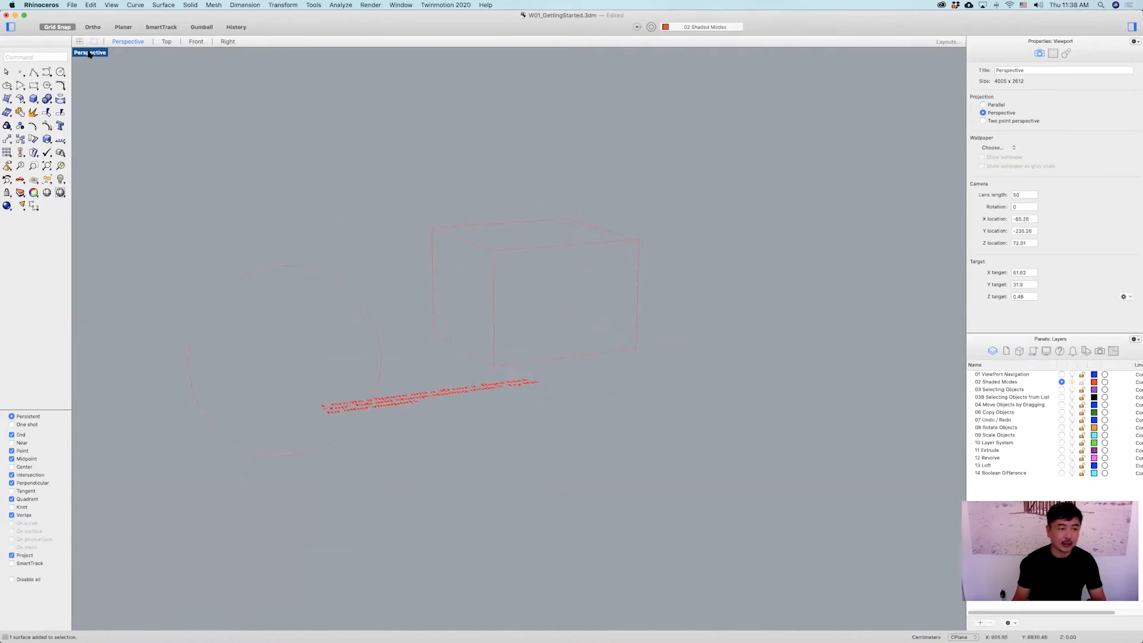
# Switch the Perspective viewport to Artistic display mode.
pyautogui.click(90, 52)
pyautogui.click(122, 258)
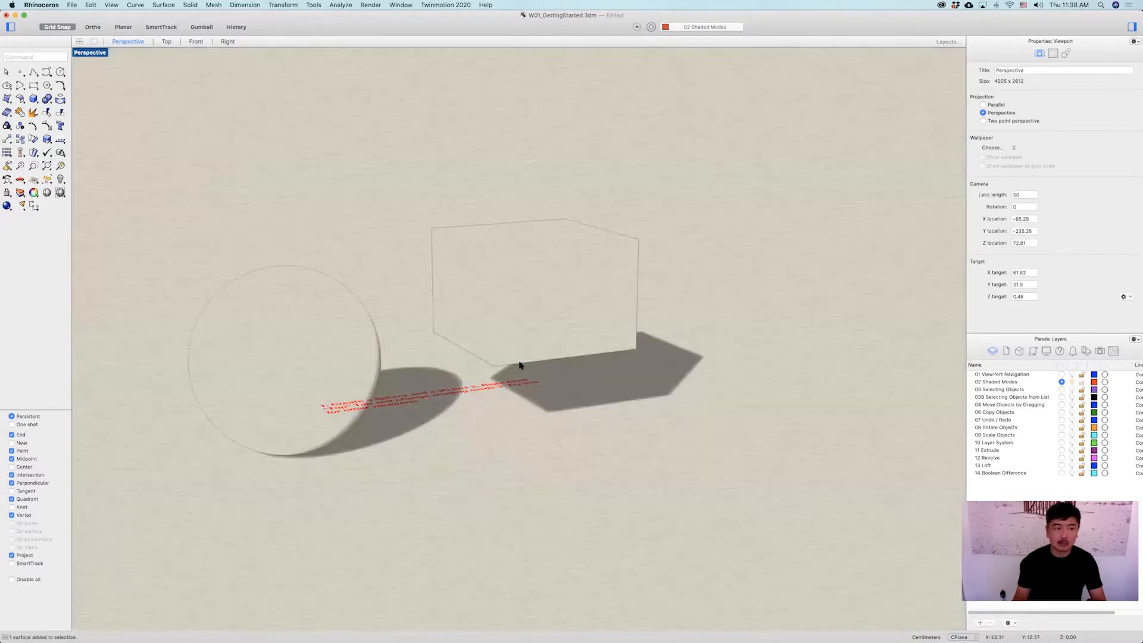
pyautogui.moveTo(528, 379); pyautogui.dragTo(428, 329, button='right')
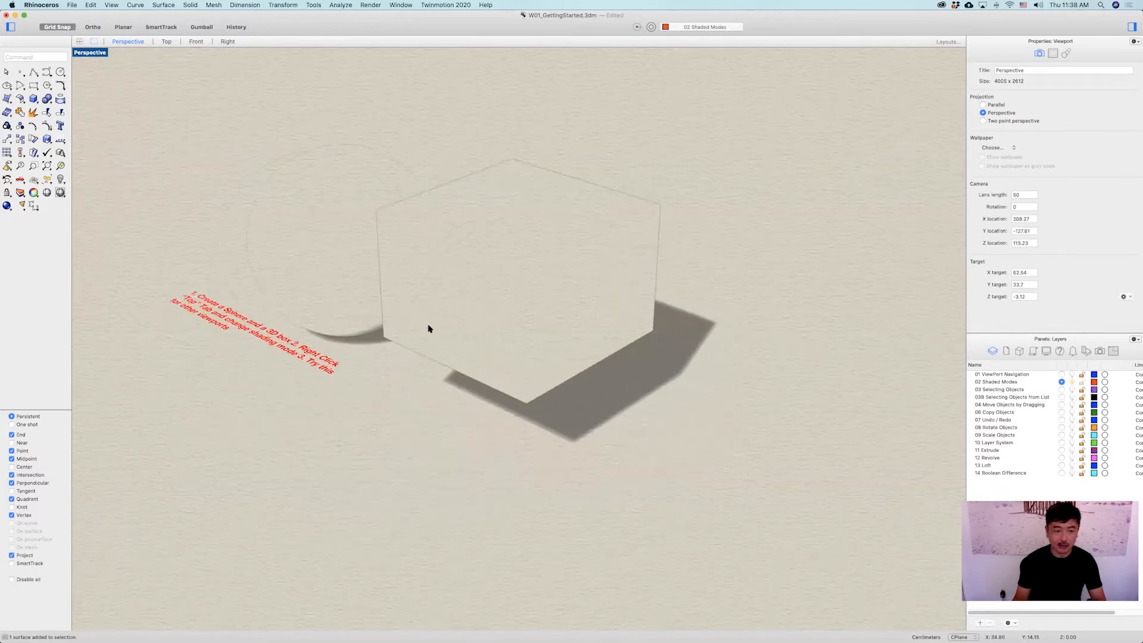
# Switch the Perspective viewport to Pen display mode.
pyautogui.click(89, 52)
pyautogui.click(120, 270)
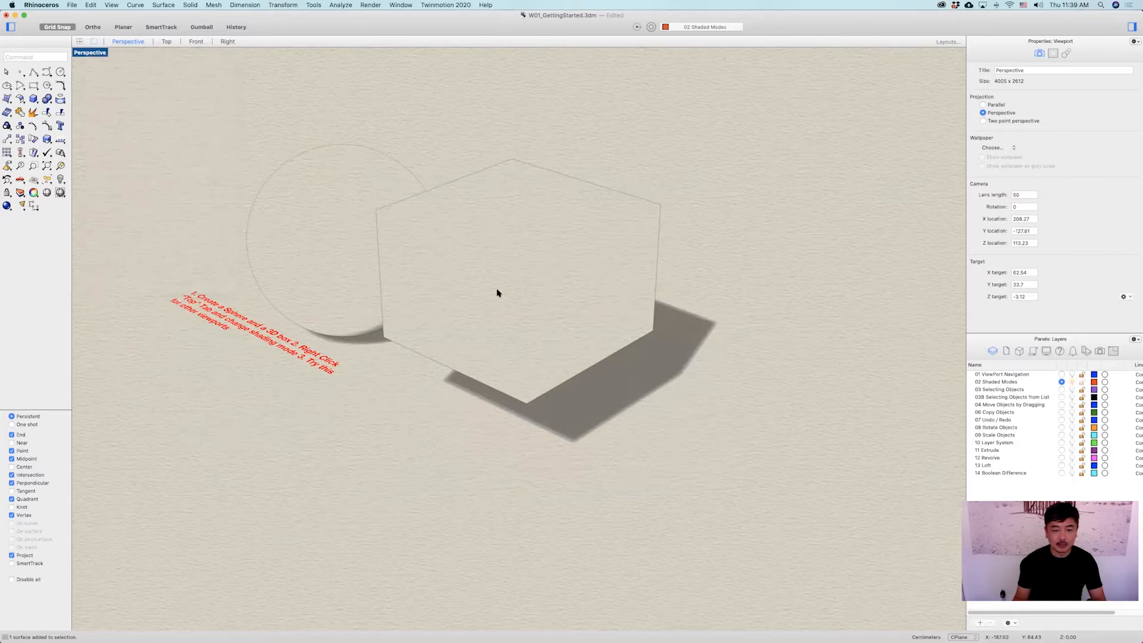
pyautogui.moveTo(495, 306); pyautogui.dragTo(554, 288, button='right')
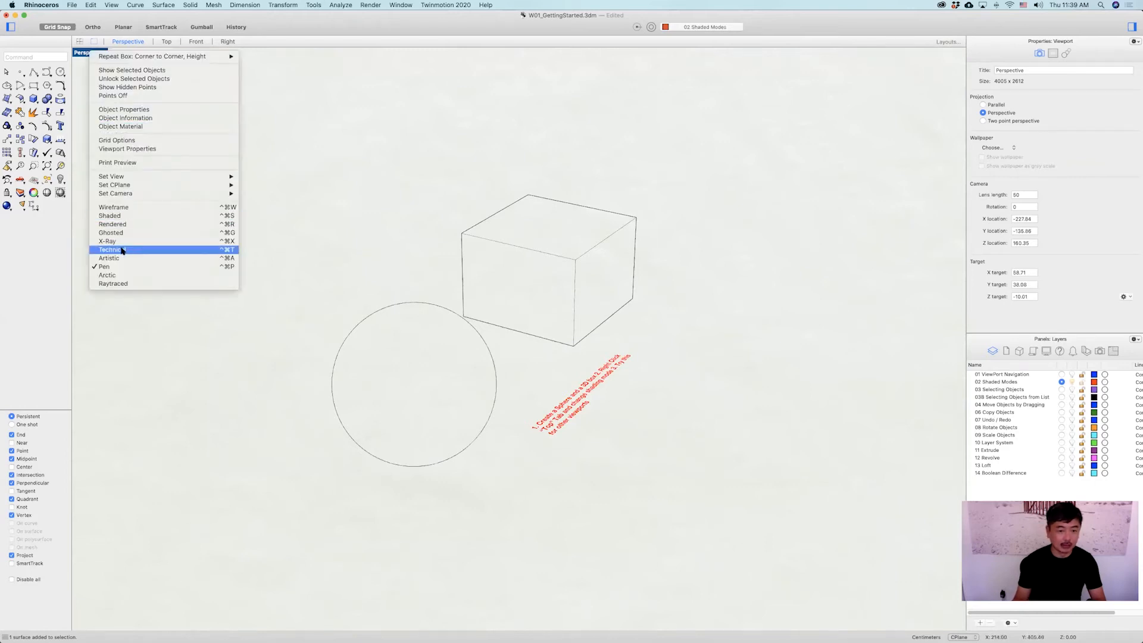
# Switch the Perspective viewport to Arctic display mode.
pyautogui.click(197, 277)
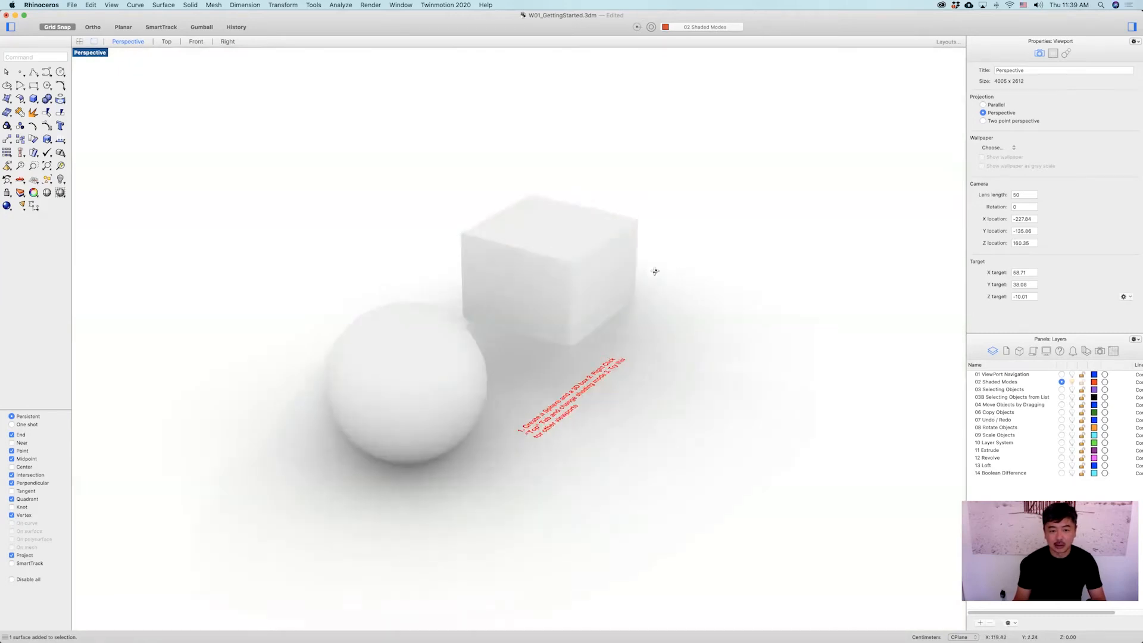
pyautogui.moveTo(653, 268); pyautogui.dragTo(596, 259, button='right')
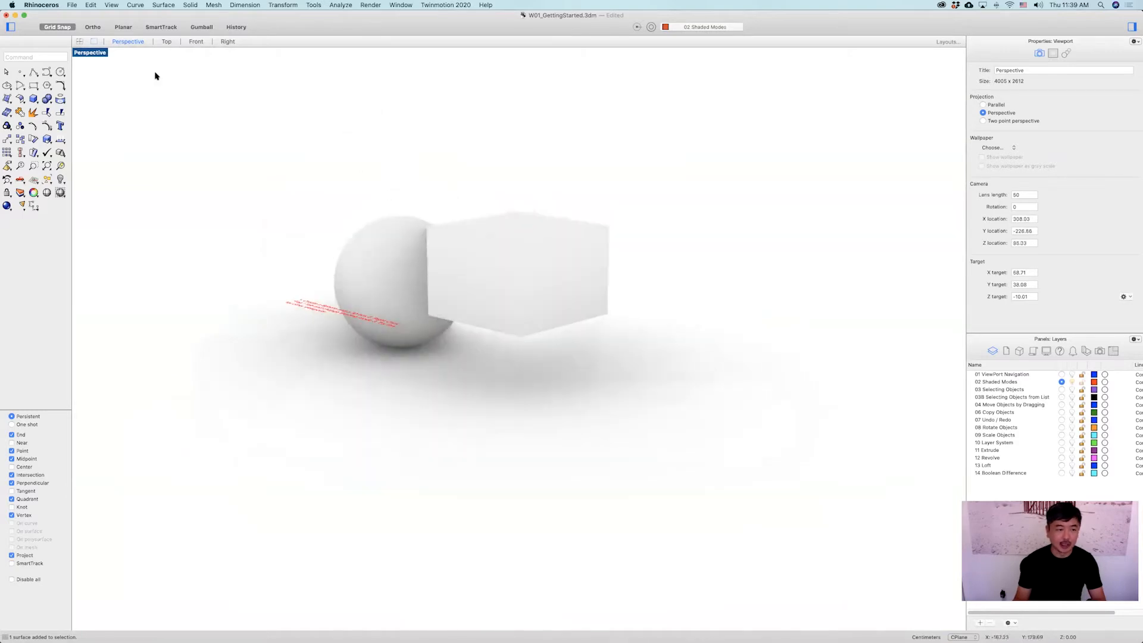
# Switch the Perspective viewport to Raytraced display mode.
pyautogui.click(103, 53)
pyautogui.click(140, 281)
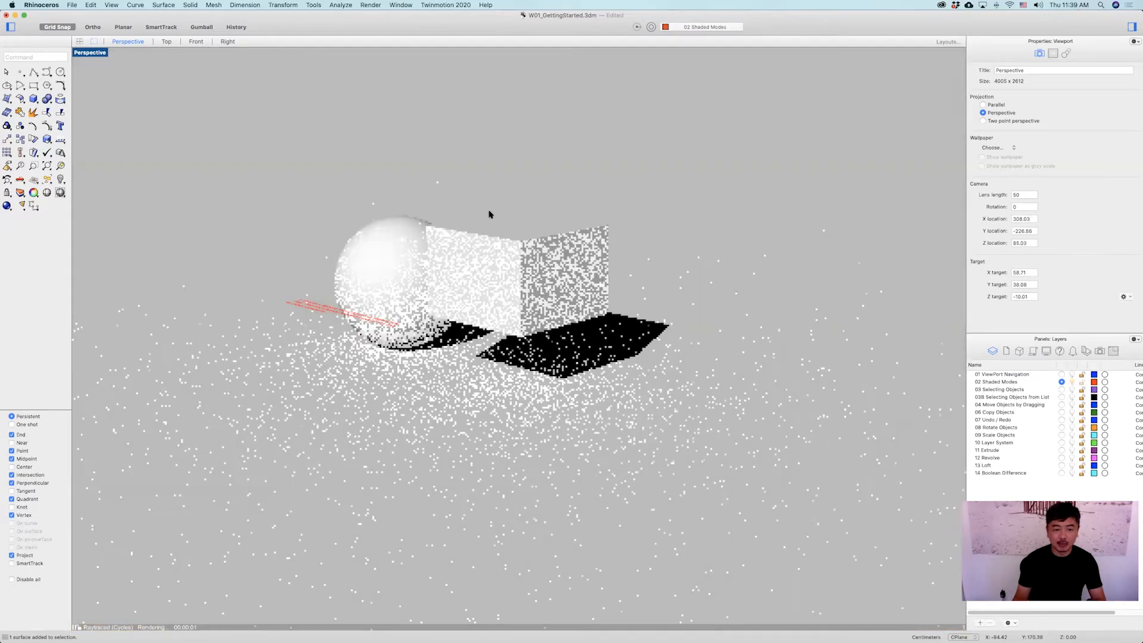
pyautogui.moveTo(489, 212); pyautogui.dragTo(582, 312, button='right')
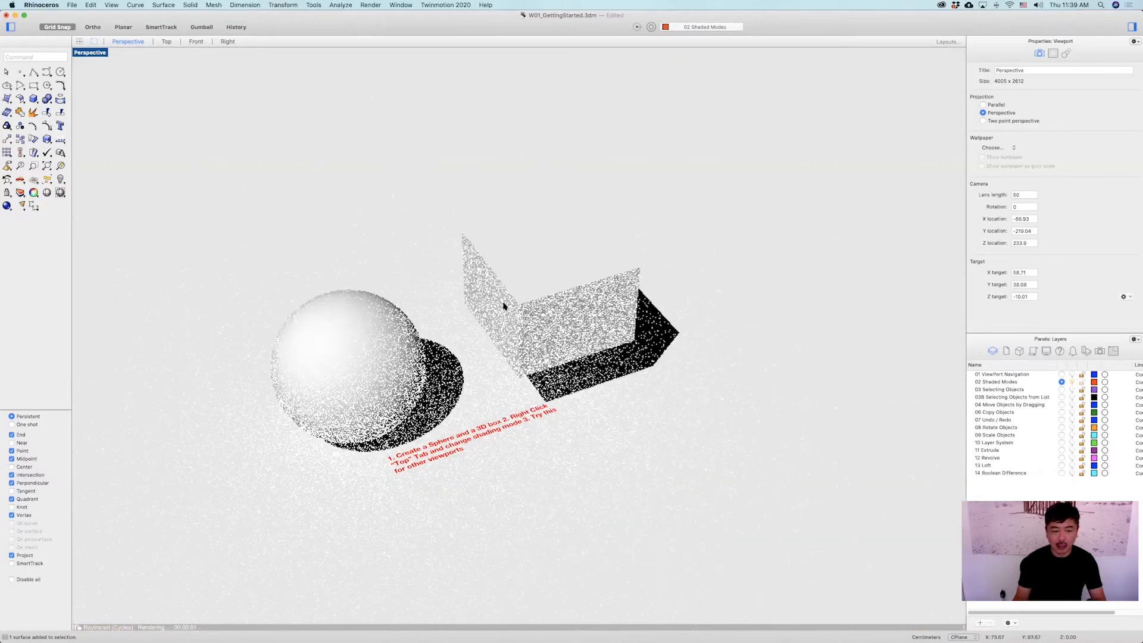
# Switch the Perspective viewport back to Wireframe display mode.
pyautogui.rightClick(98, 52)
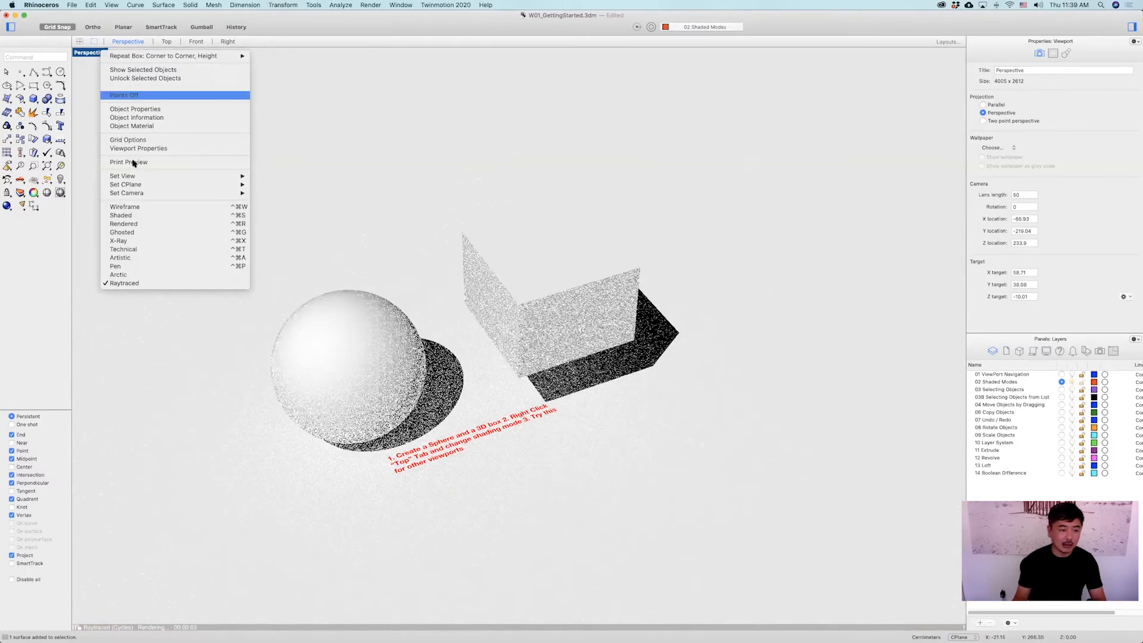
pyautogui.click(367, 167)
pyautogui.click(94, 56)
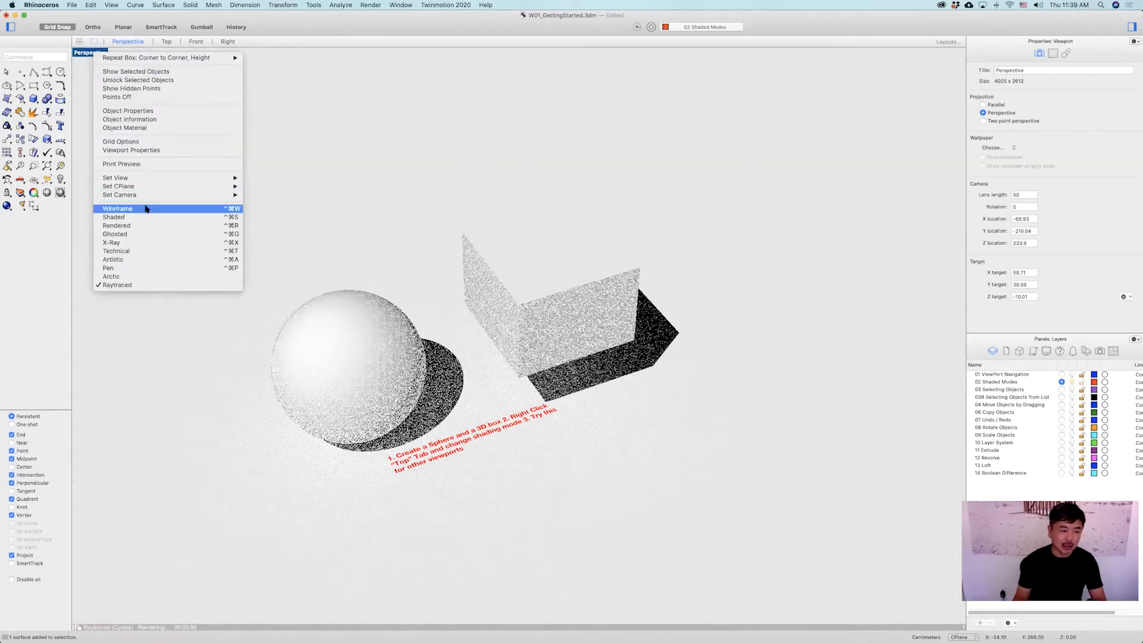
pyautogui.click(93, 50)
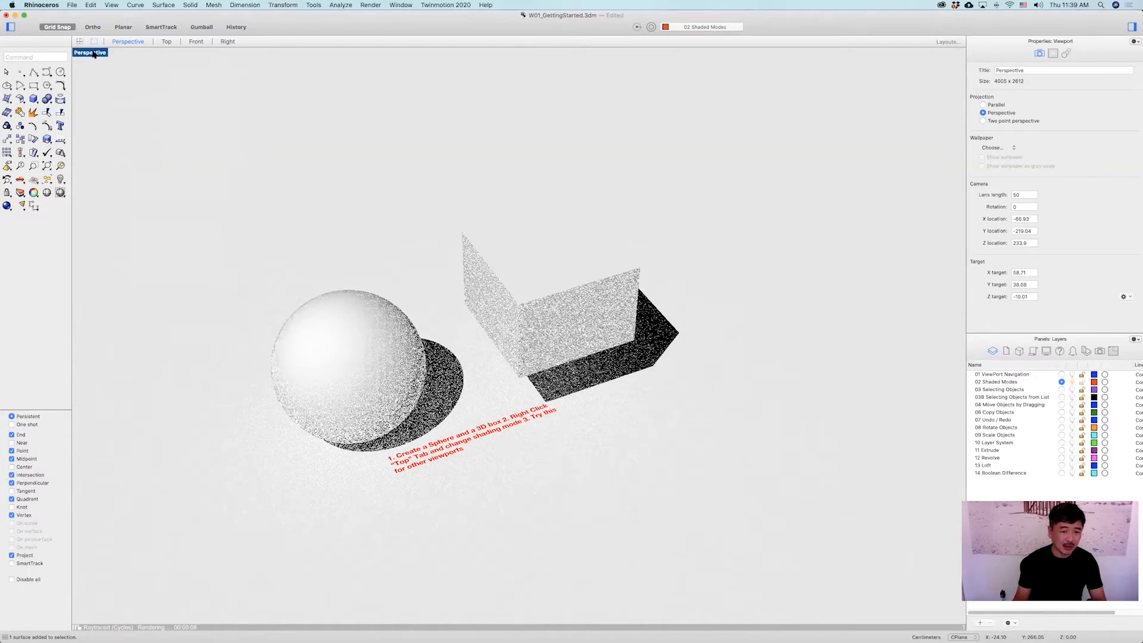
pyautogui.rightClick(94, 54)
pyautogui.click(110, 75)
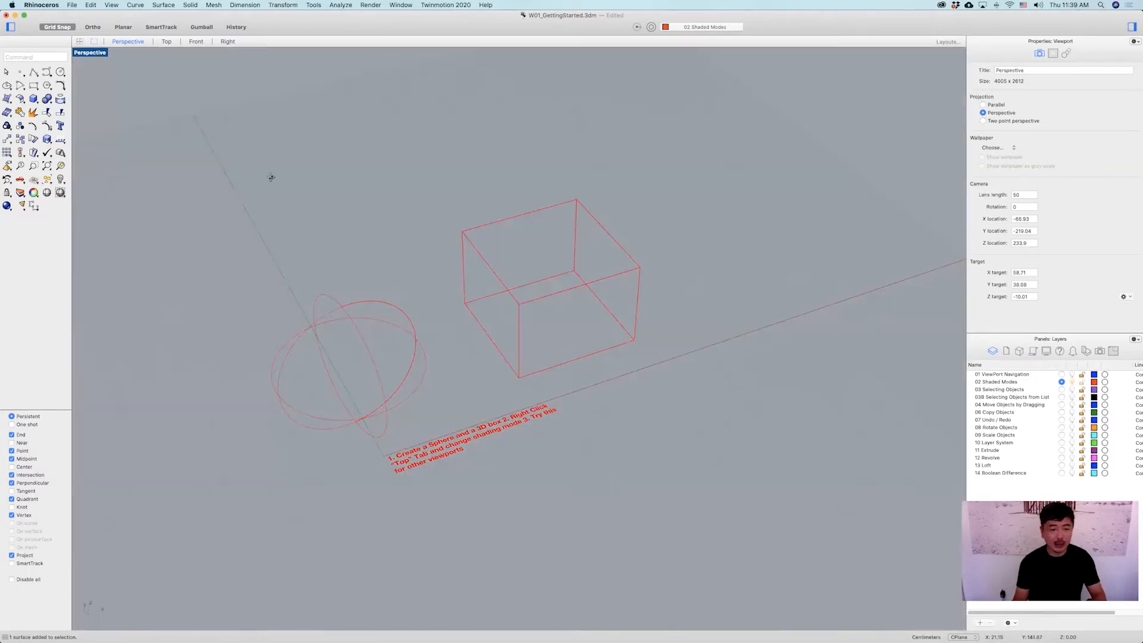
pyautogui.moveTo(271, 178); pyautogui.dragTo(138, 101, button='right')
# Switch the Perspective viewport to Shaded display mode.
pyautogui.rightClick(102, 54)
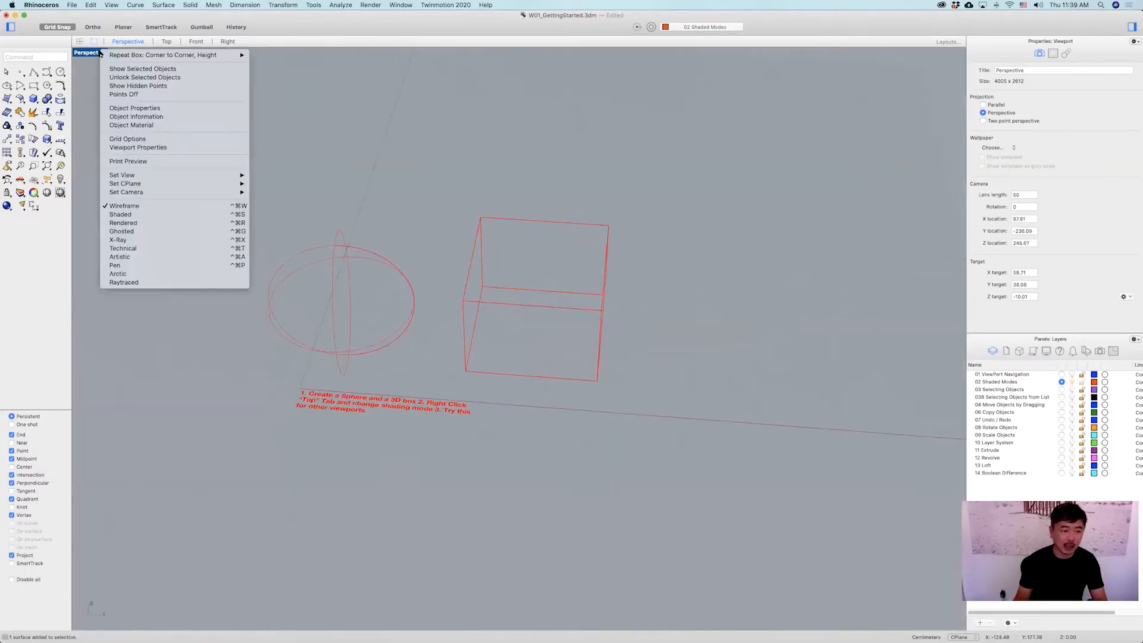
pyautogui.click(130, 219)
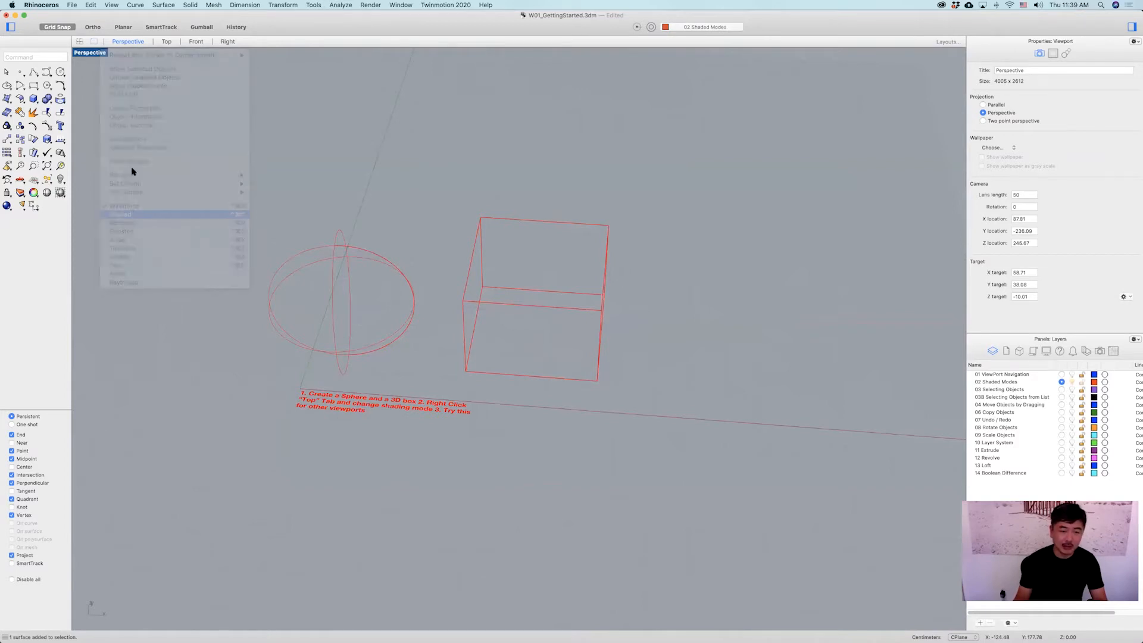
# Switch the Perspective viewport to Rendered display mode.
pyautogui.rightClick(88, 54)
pyautogui.click(112, 223)
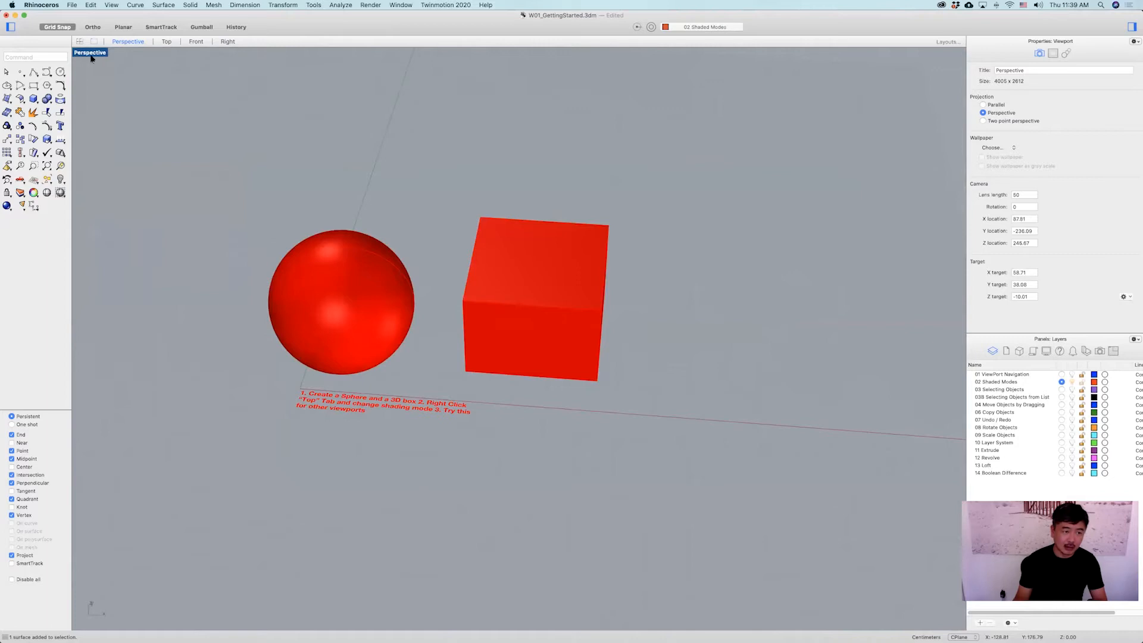
# Switch the Perspective viewport to Ghosted display mode.
pyautogui.rightClick(89, 53)
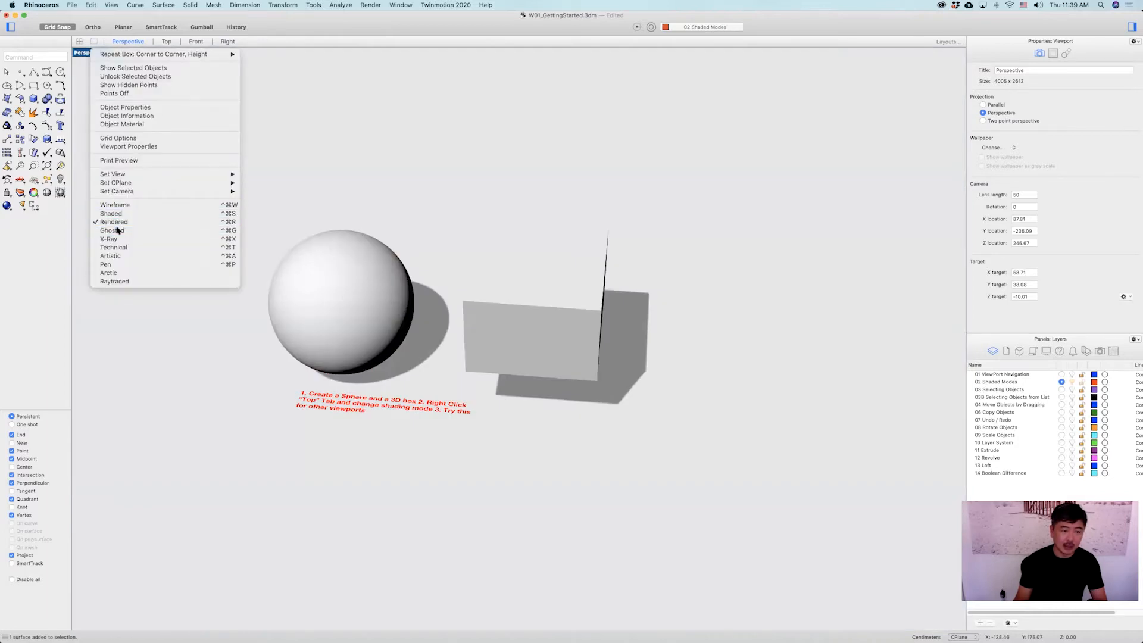
pyautogui.click(113, 230)
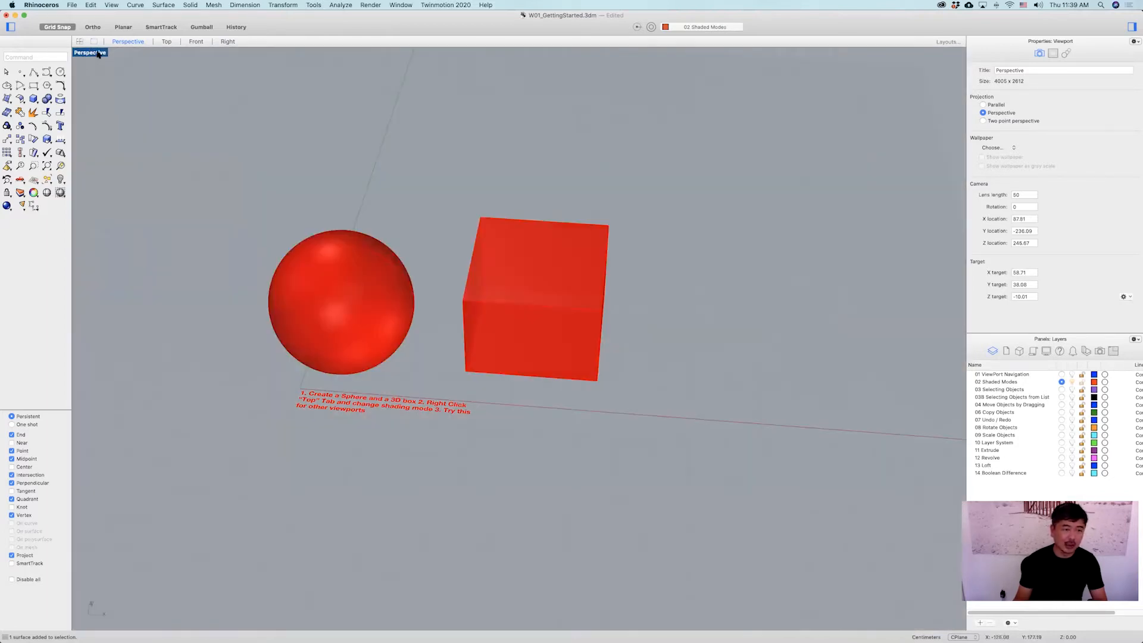
pyautogui.moveTo(448, 275); pyautogui.dragTo(383, 243, button='right')
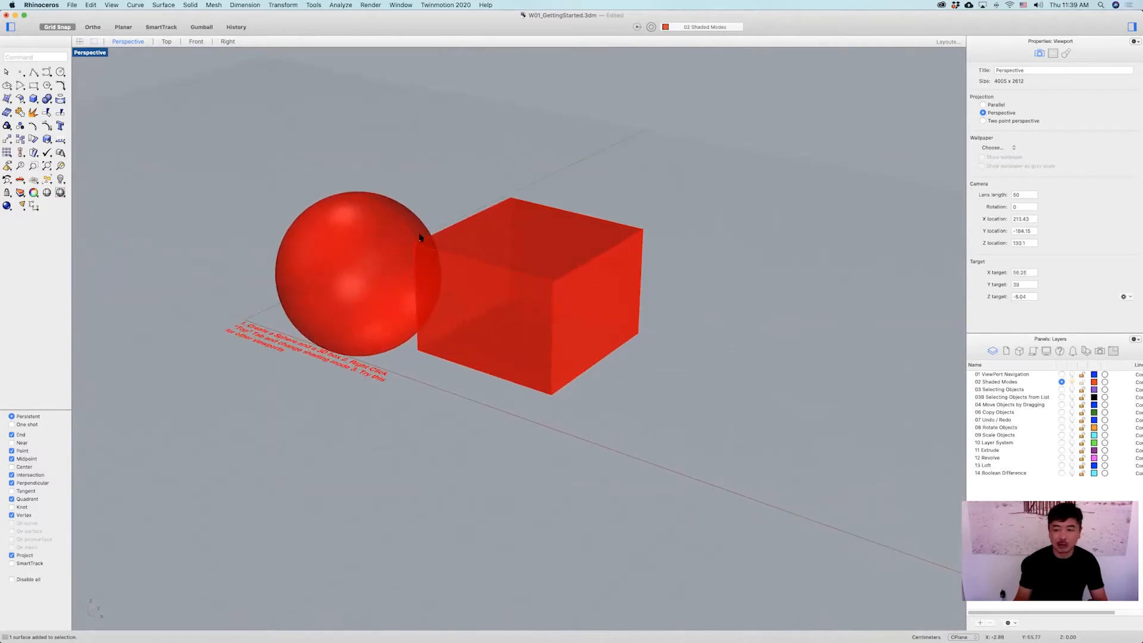
pyautogui.moveTo(464, 246); pyautogui.dragTo(421, 217, button='right')
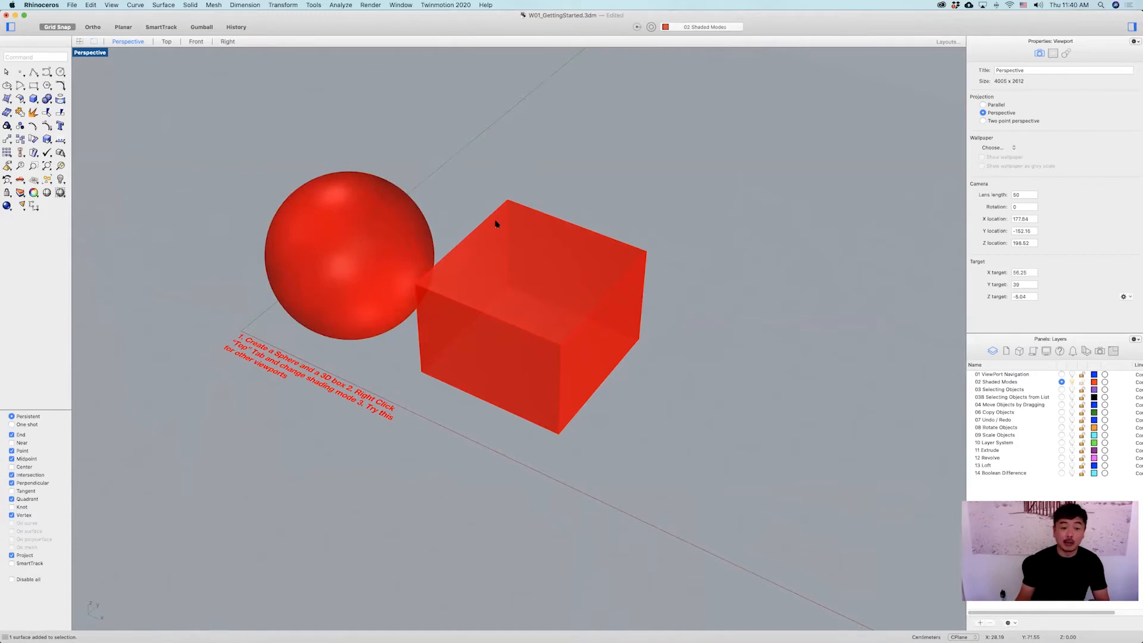
pyautogui.keyDown('shift'); pyautogui.moveTo(495, 223); pyautogui.dragTo(467, 197, button='right'); pyautogui.keyUp('shift')
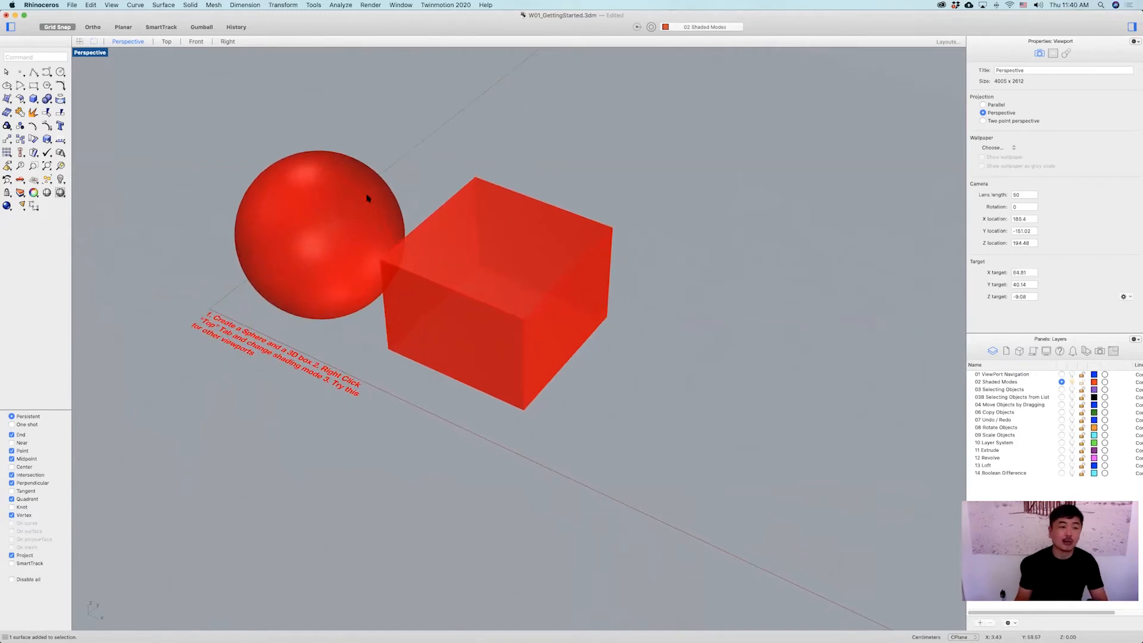
# Switch the Perspective viewport through Wireframe to Shaded display mode.
pyautogui.click(95, 54)
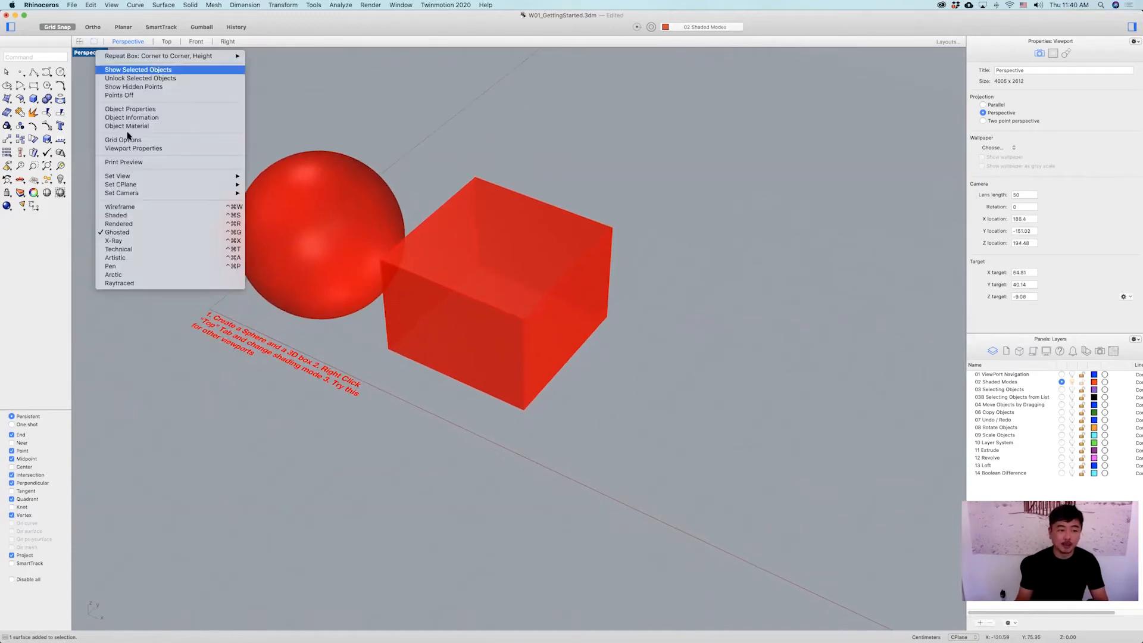
pyautogui.click(138, 206)
pyautogui.moveTo(439, 238)
pyautogui.mouseDown(button='right')
pyautogui.moveTo(518, 219)
pyautogui.moveTo(401, 244)
pyautogui.moveTo(411, 257)
pyautogui.moveTo(400, 263)
pyautogui.moveTo(352, 258)
pyautogui.moveTo(423, 237)
pyautogui.moveTo(332, 267)
pyautogui.mouseUp(button='right')
pyautogui.click(88, 54)
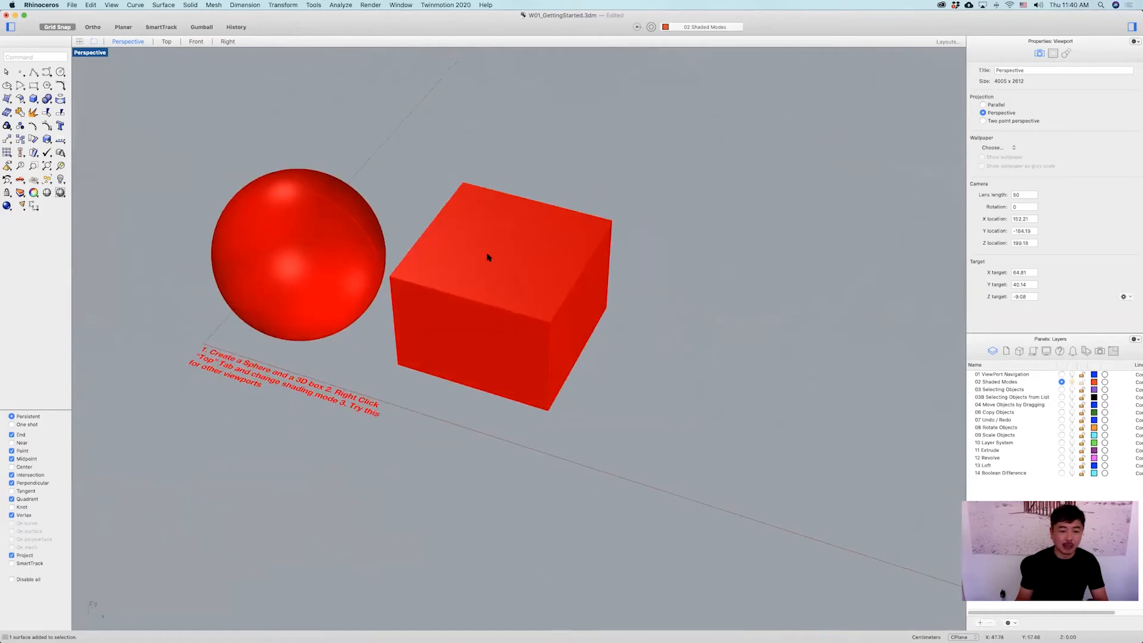
pyautogui.keyDown('shift'); pyautogui.moveTo(492, 257); pyautogui.dragTo(625, 266, button='right'); pyautogui.keyUp('shift')
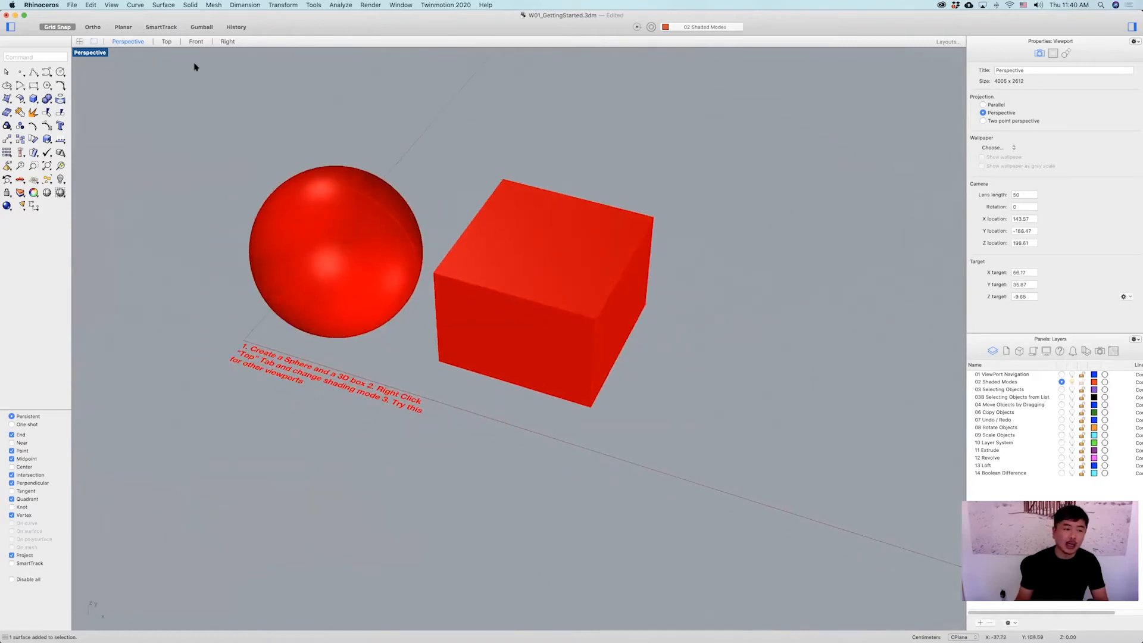
# Restore the four-viewport layout from the maximized Perspective viewport.
pyautogui.click(89, 53)
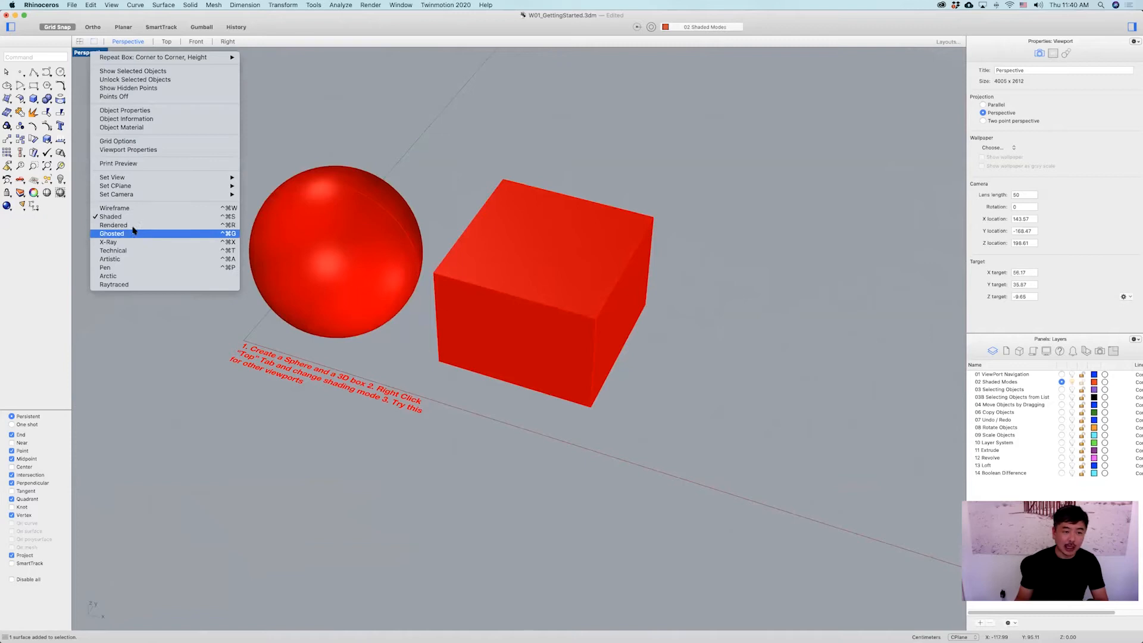
pyautogui.click(459, 138)
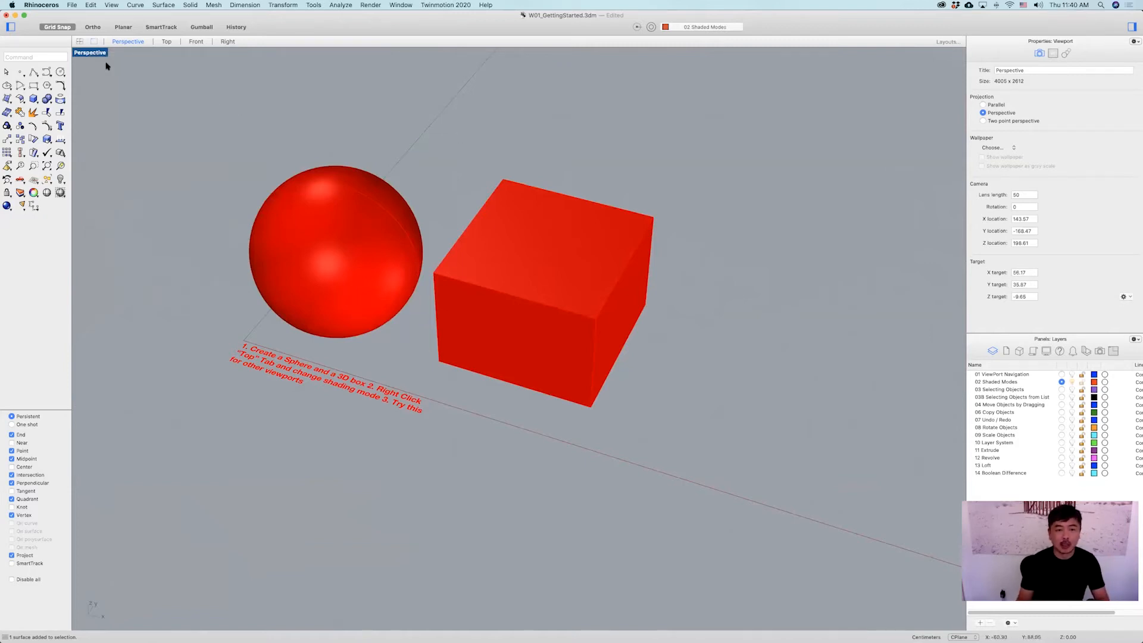
pyautogui.doubleClick(89, 53)
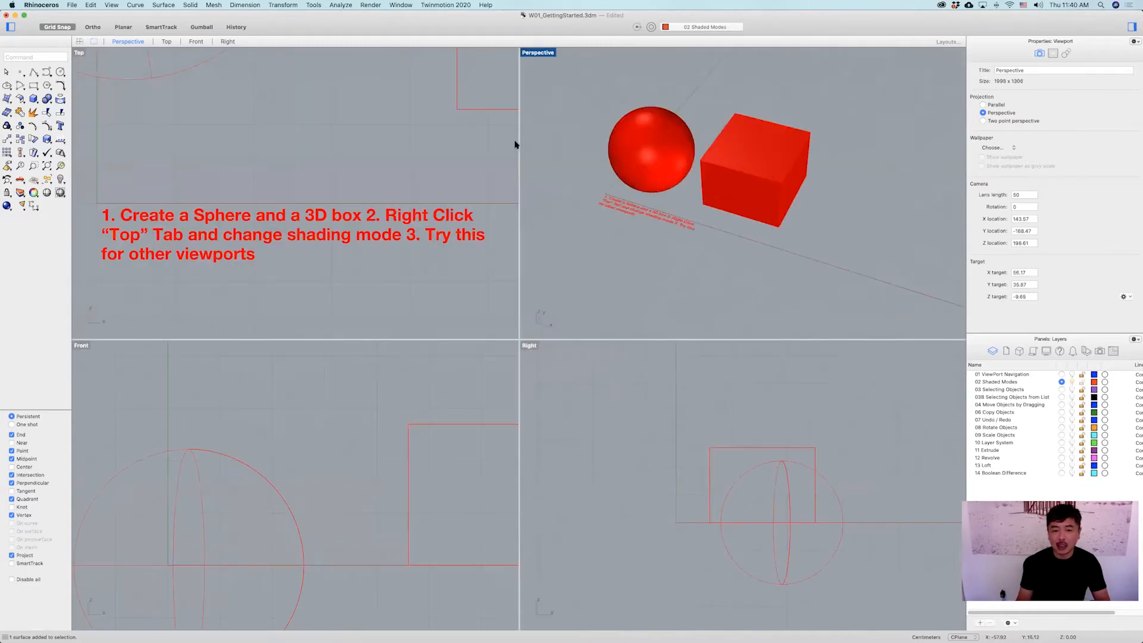
# Switch the Top viewport to Shaded display mode.
pyautogui.click(79, 52)
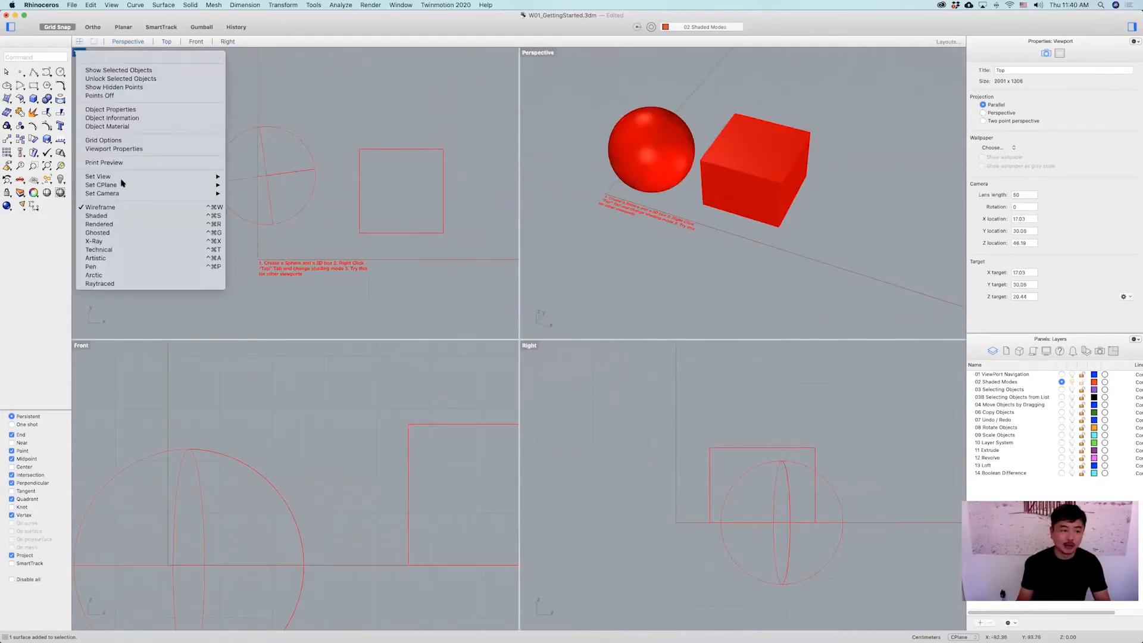
pyautogui.click(126, 217)
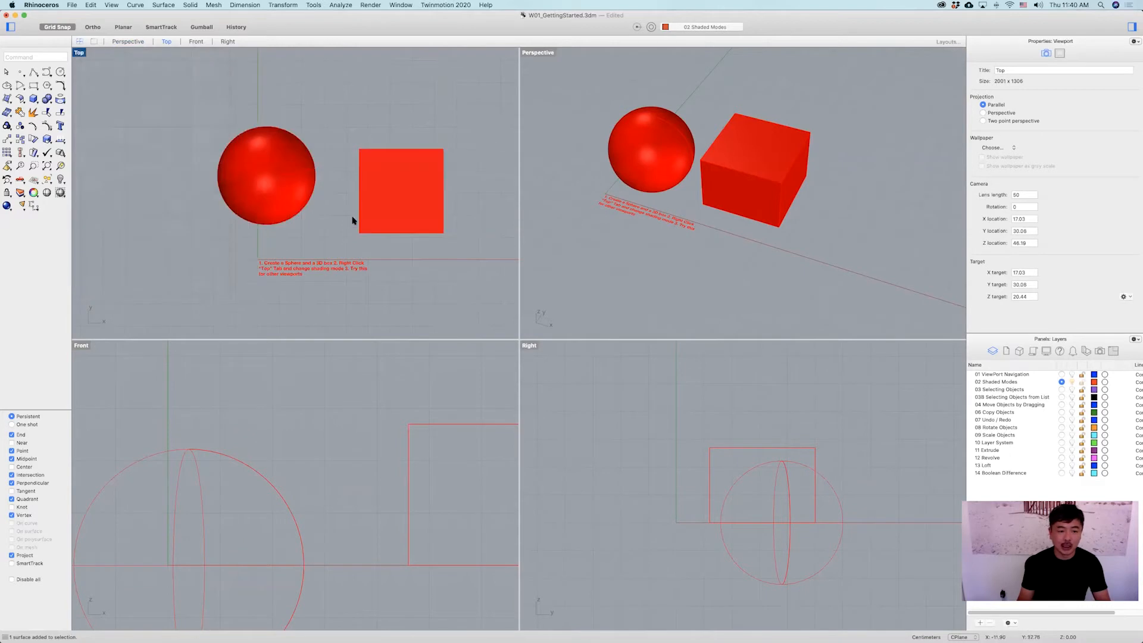
# Switch the Front viewport to Ghosted display mode.
pyautogui.click(81, 345)
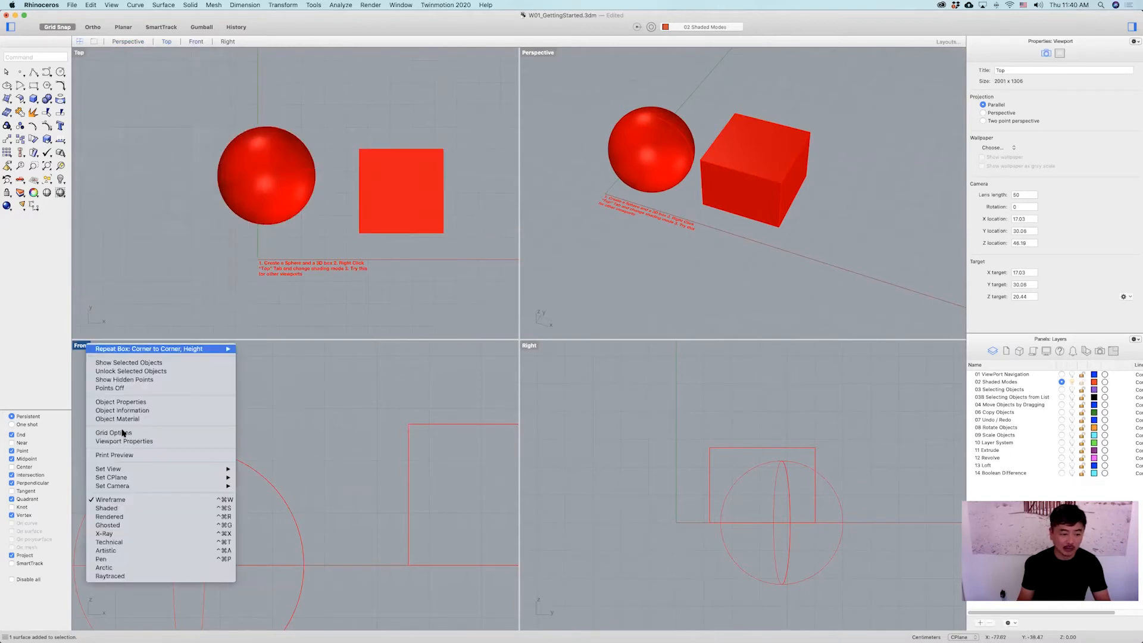
pyautogui.click(132, 517)
pyautogui.scroll(-3, 324, 439)
pyautogui.hscroll(2, 408, 459)
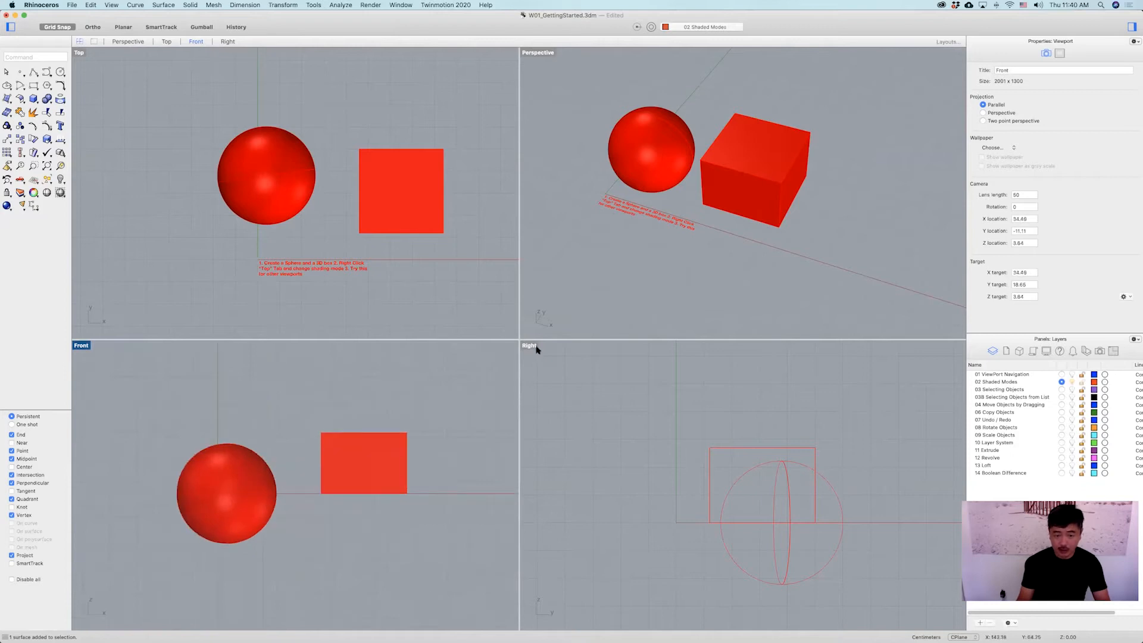
# Switch the Right viewport to Rendered display mode.
pyautogui.click(534, 346)
pyautogui.click(589, 519)
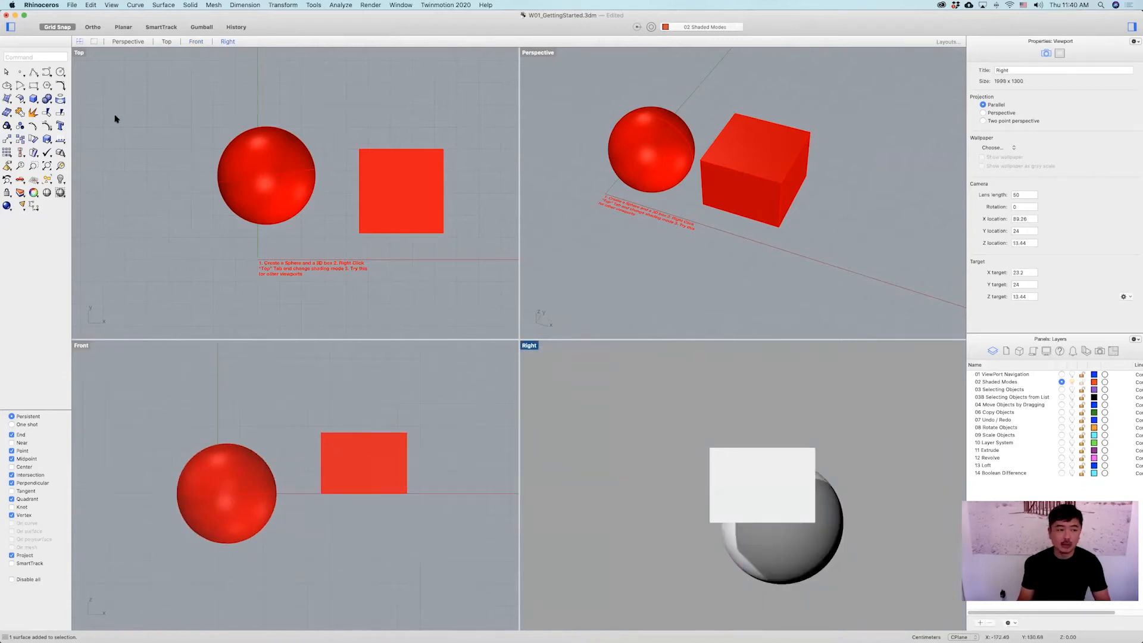
# Switch the Top, Front and Right viewports back to Wireframe display mode.
pyautogui.click(79, 52)
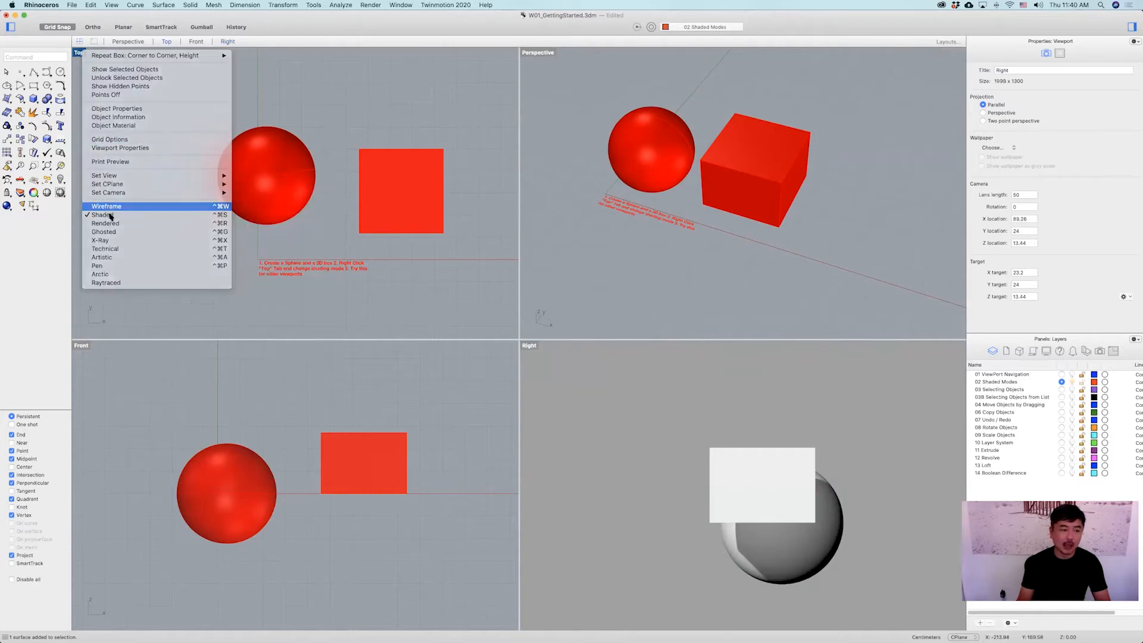
pyautogui.click(112, 208)
pyautogui.click(74, 349)
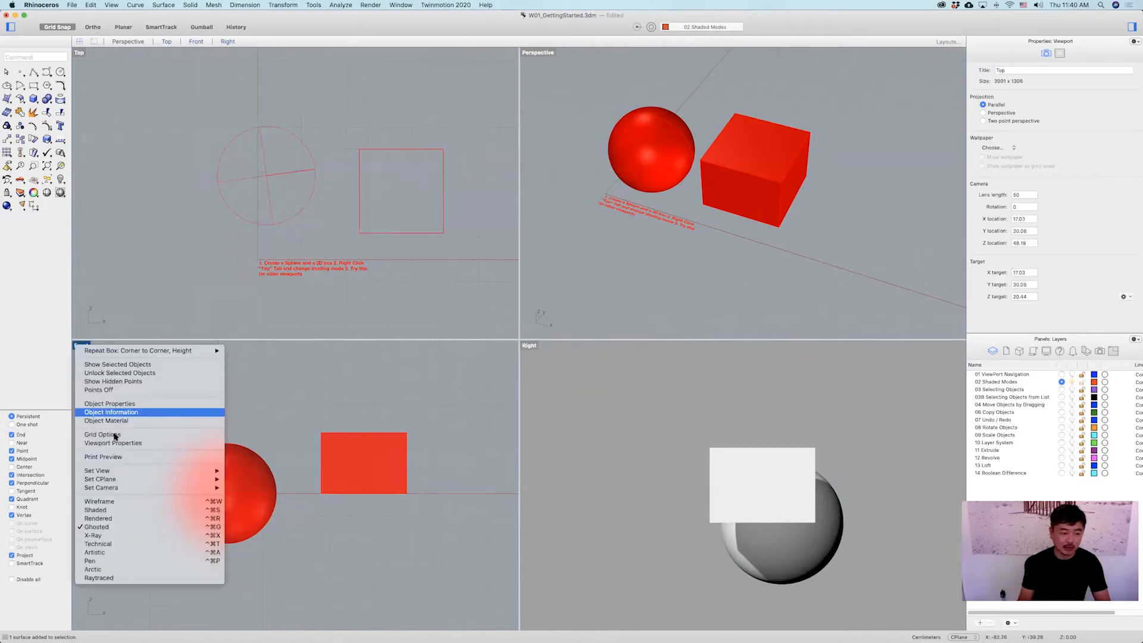
pyautogui.click(116, 497)
pyautogui.click(529, 345)
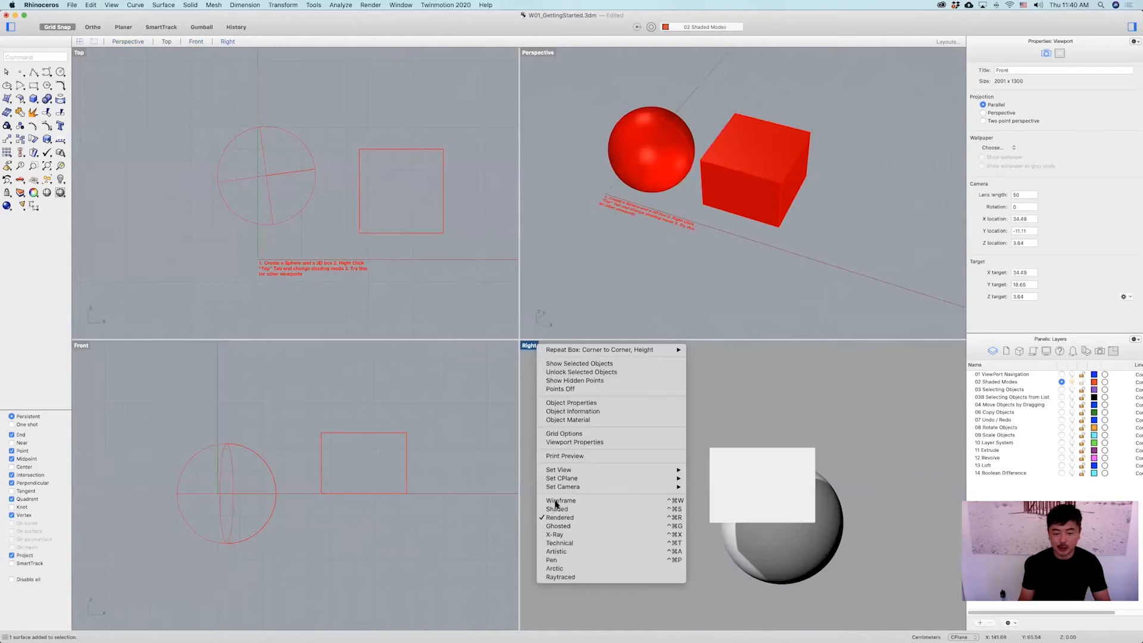
pyautogui.click(573, 503)
pyautogui.moveTo(659, 236)
pyautogui.mouseDown(button='right')
pyautogui.moveTo(664, 245)
pyautogui.moveTo(637, 184)
pyautogui.moveTo(685, 182)
pyautogui.moveTo(670, 218)
pyautogui.mouseUp(button='right')
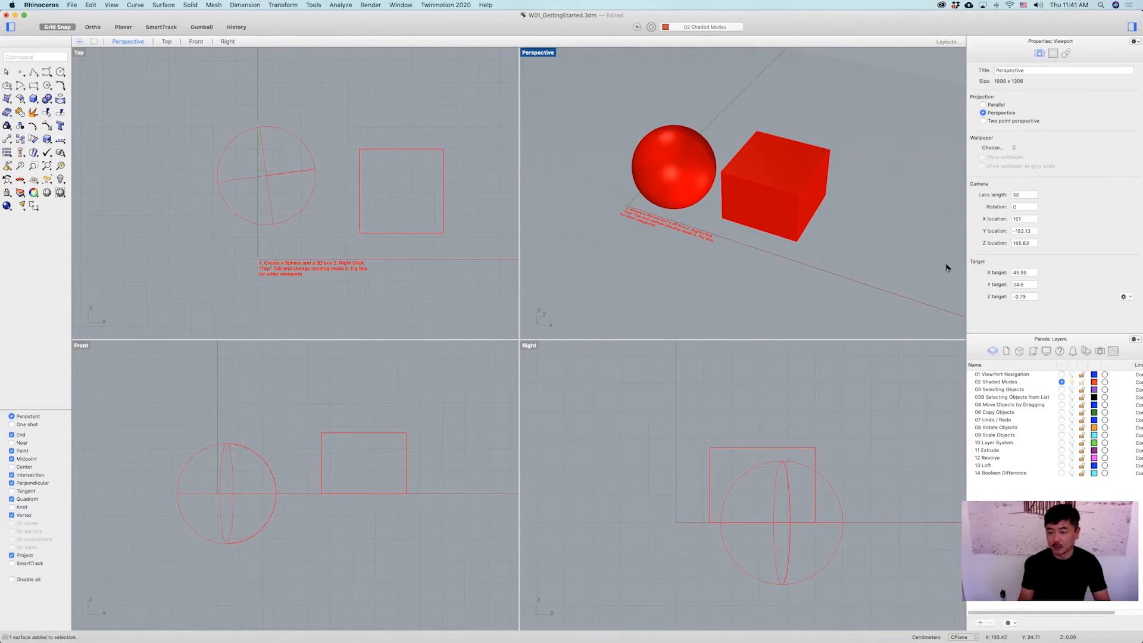
pyautogui.moveTo(966, 275); pyautogui.dragTo(952, 280)
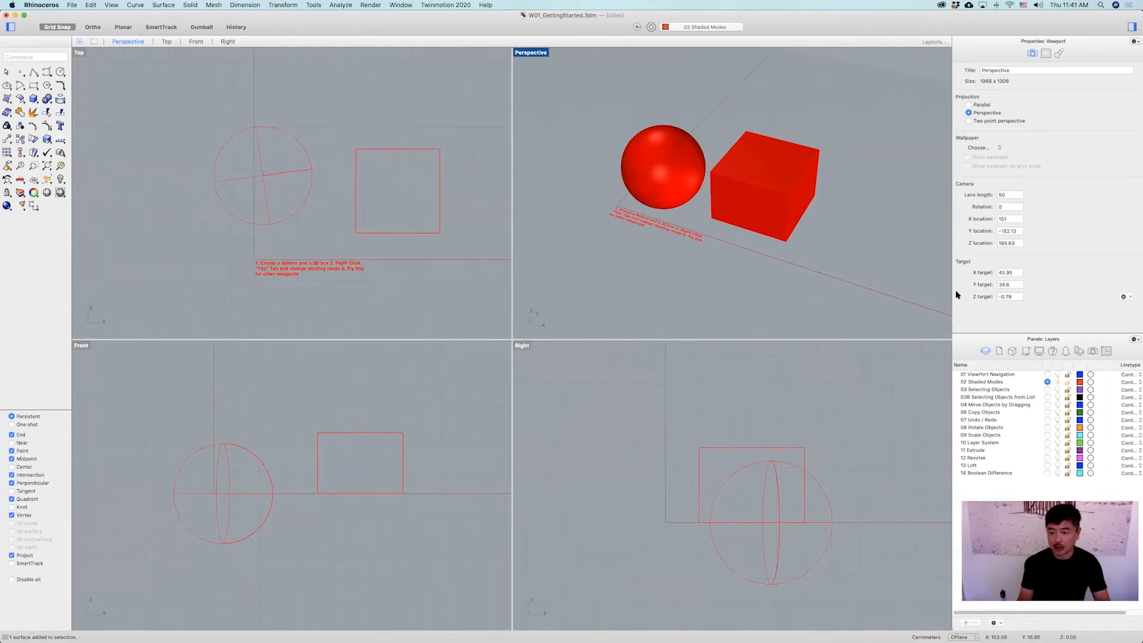
pyautogui.moveTo(957, 293); pyautogui.dragTo(964, 293)
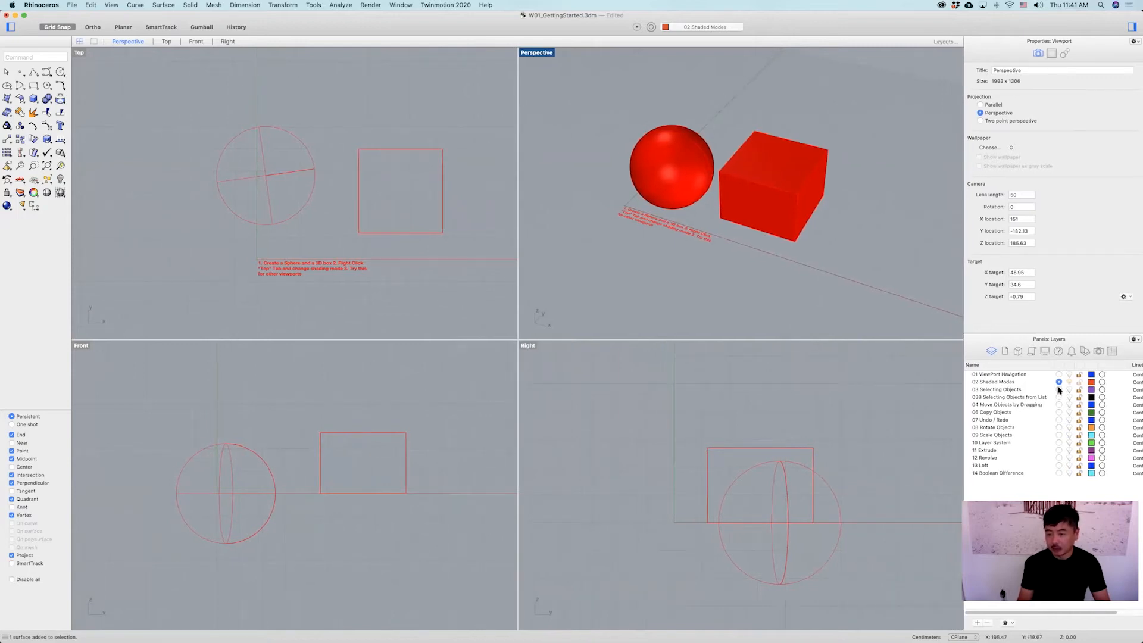
# Make 03 Selecting Objects the current layer and turn off the 02 Shaded Modes layer.
pyautogui.click(1059, 390)
pyautogui.click(1069, 381)
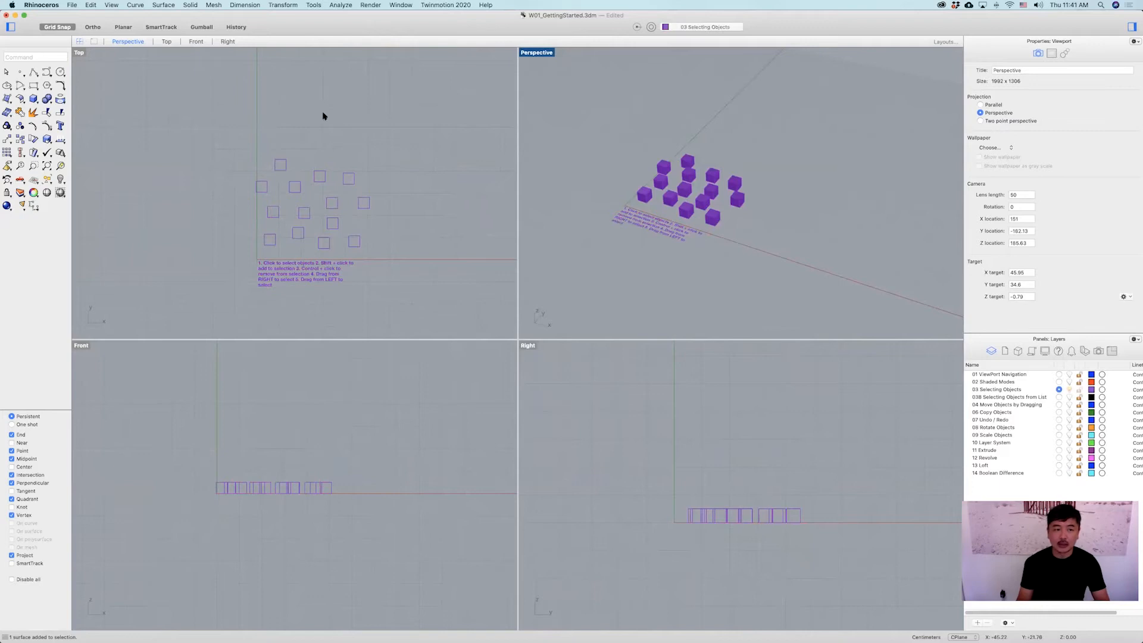
# Edit the instruction text in the maximized Perspective viewport so each numbered item starts on its own line.
pyautogui.doubleClick(530, 53)
pyautogui.scroll(6, 489, 194)
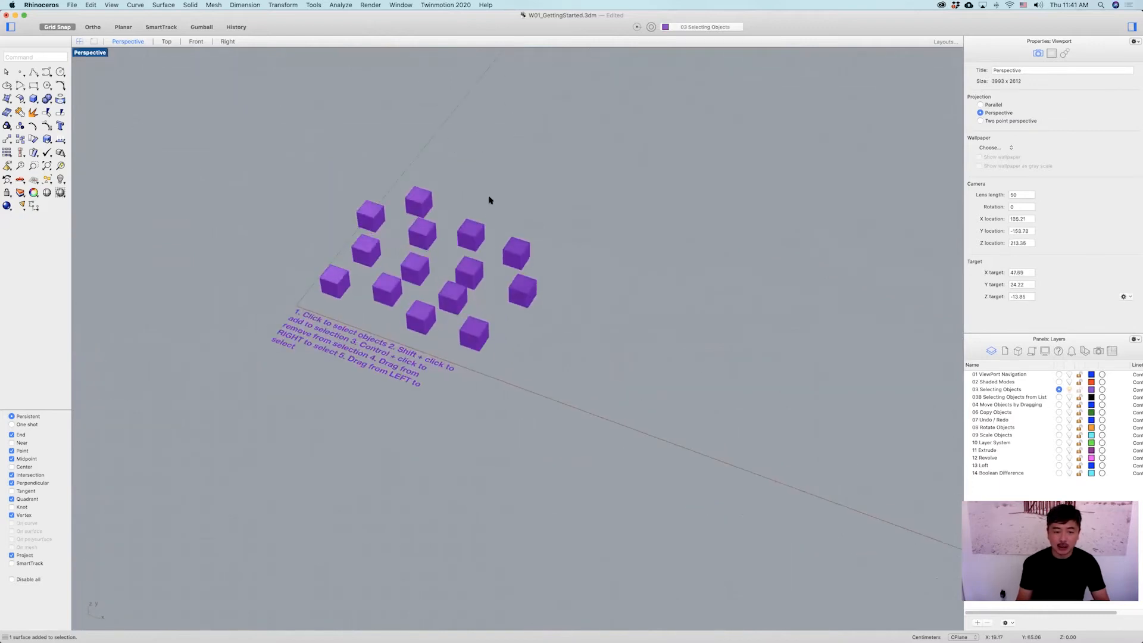
pyautogui.keyDown('shift'); pyautogui.moveTo(472, 197); pyautogui.dragTo(499, 164, button='right'); pyautogui.keyUp('shift')
pyautogui.moveTo(415, 446); pyautogui.dragTo(439, 482, button='right')
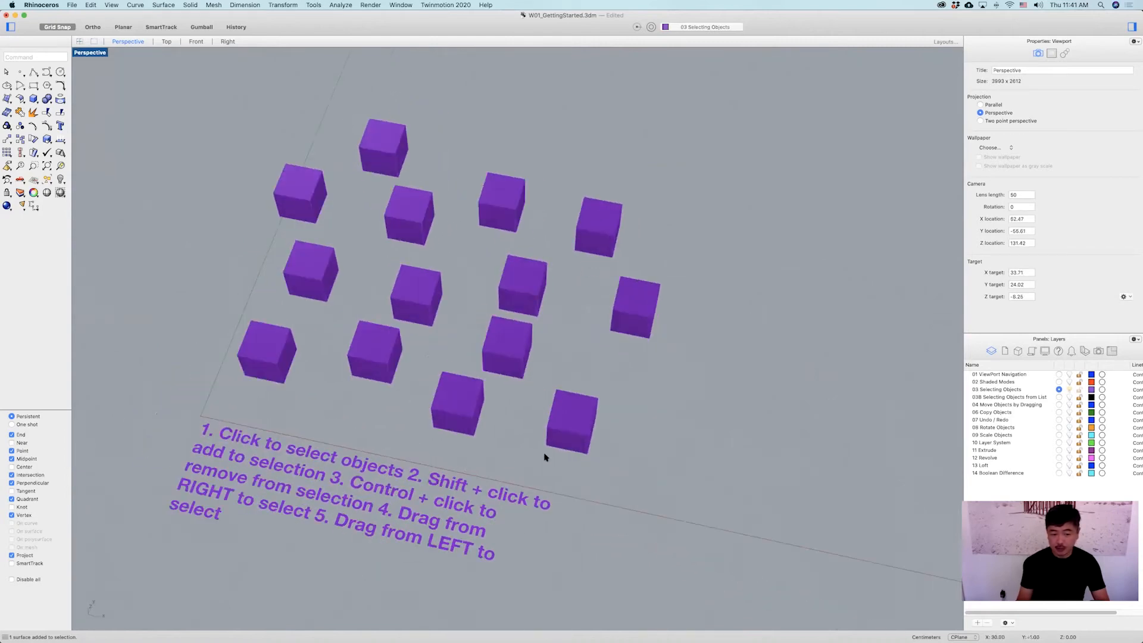
pyautogui.click(519, 497)
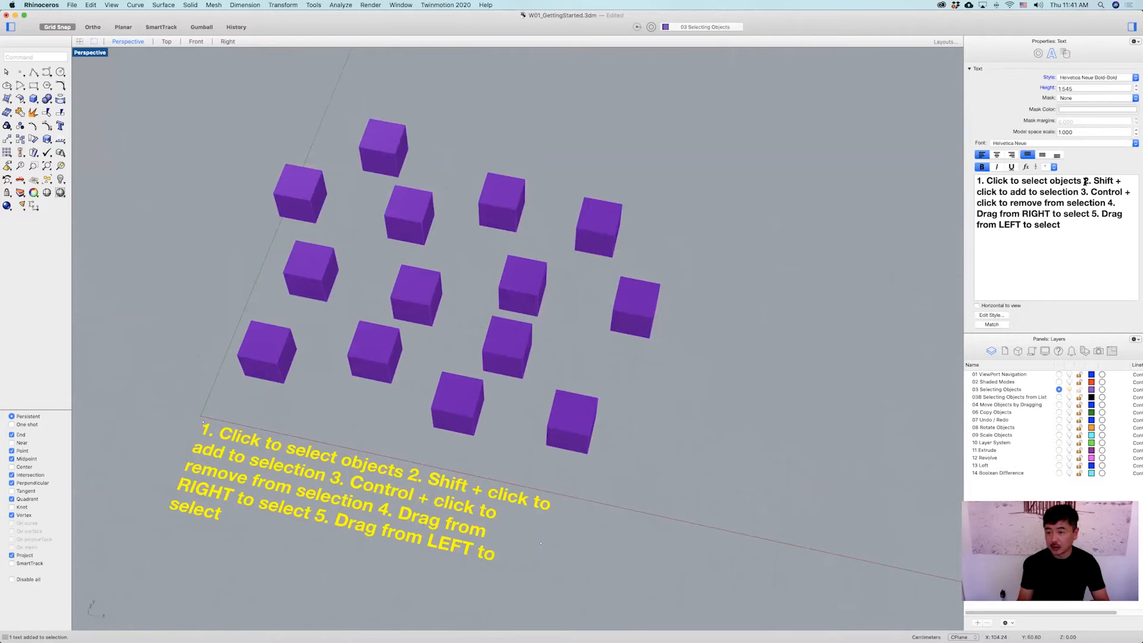
pyautogui.click(1084, 181)
pyautogui.press('Return')
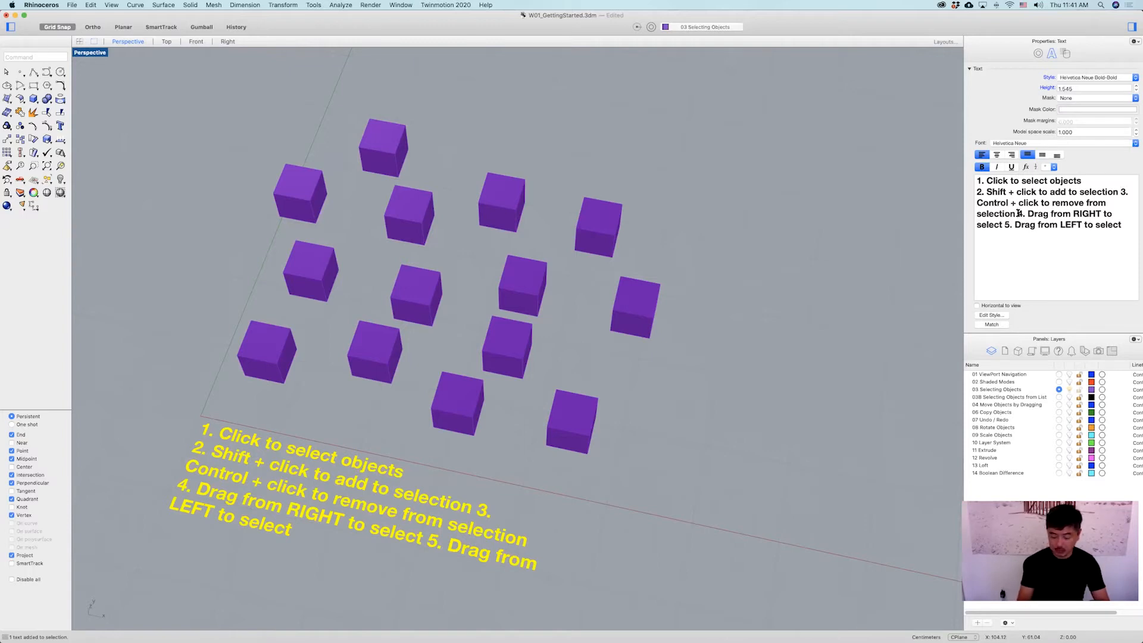
pyautogui.press('Return')
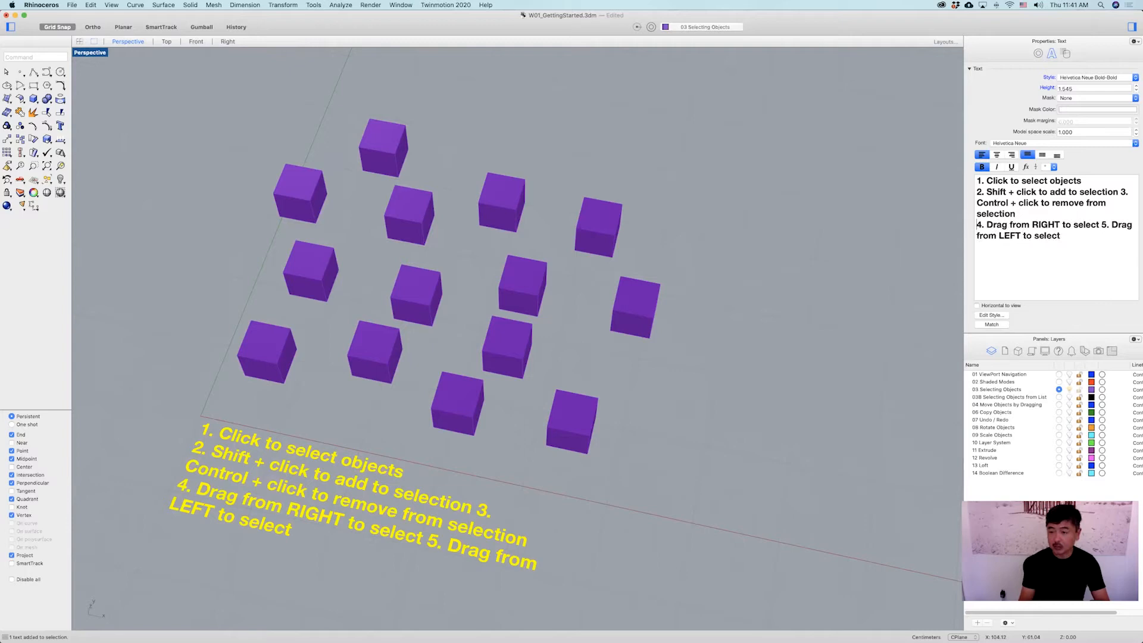
pyautogui.click(1115, 191)
pyautogui.press('Return')
pyautogui.click(684, 386)
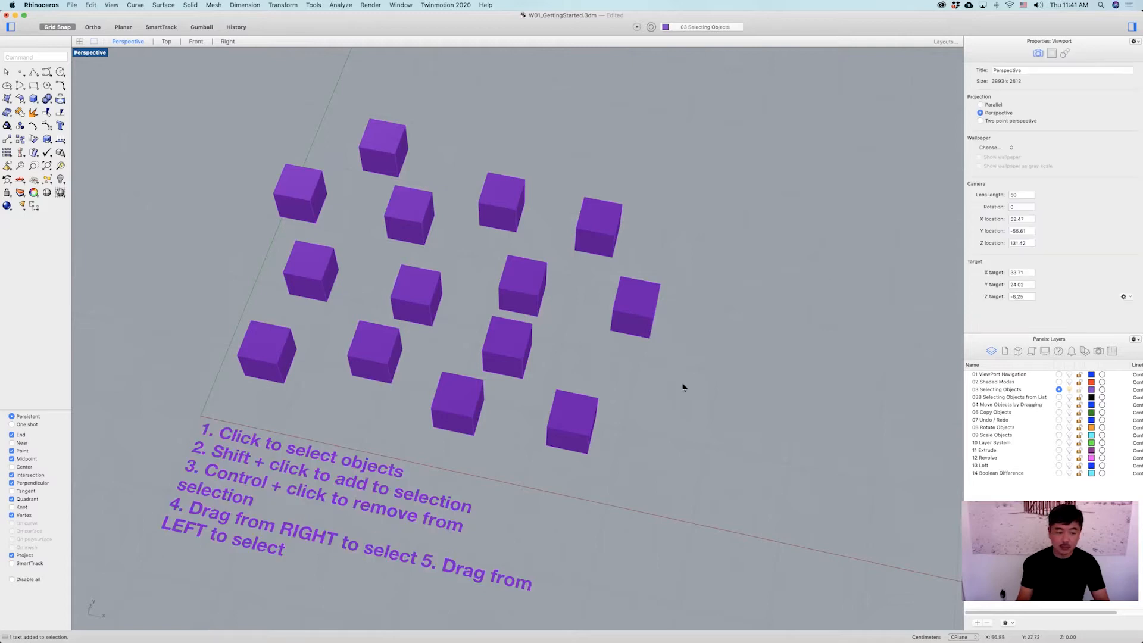
# Select the purple boxes one at a time by picking each box individually.
pyautogui.scroll(-4, 612, 401)
pyautogui.moveTo(518, 450); pyautogui.dragTo(618, 460, button='right')
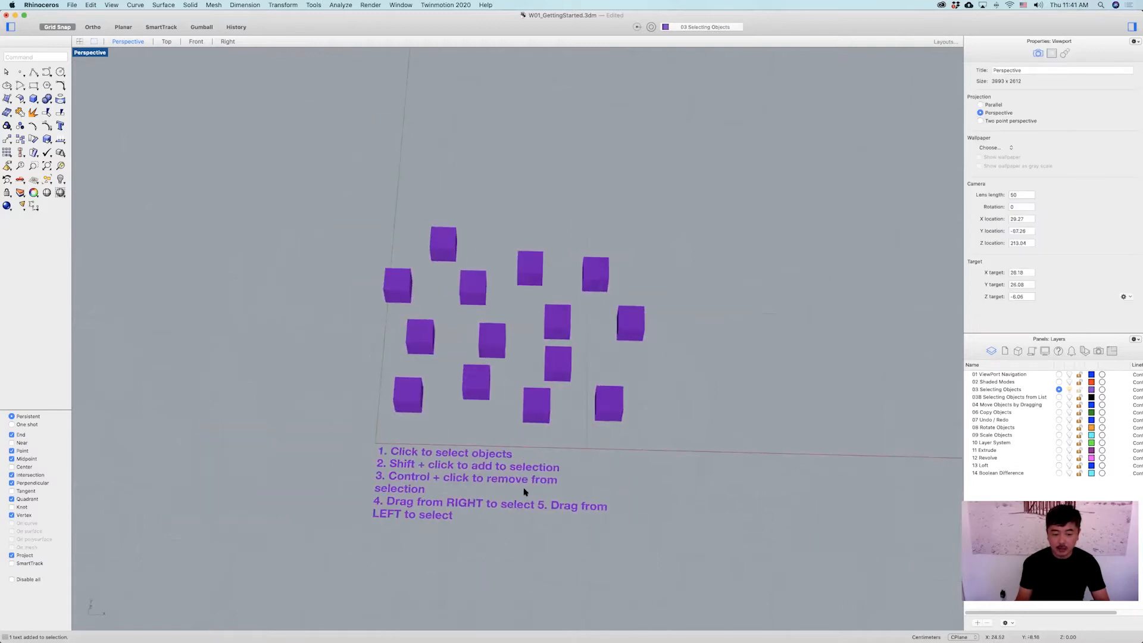
pyautogui.moveTo(672, 358); pyautogui.dragTo(466, 310, button='right')
pyautogui.scroll(6, 495, 305)
pyautogui.scroll(-4, 509, 304)
pyautogui.scroll(-2, 510, 299)
pyautogui.click(391, 205)
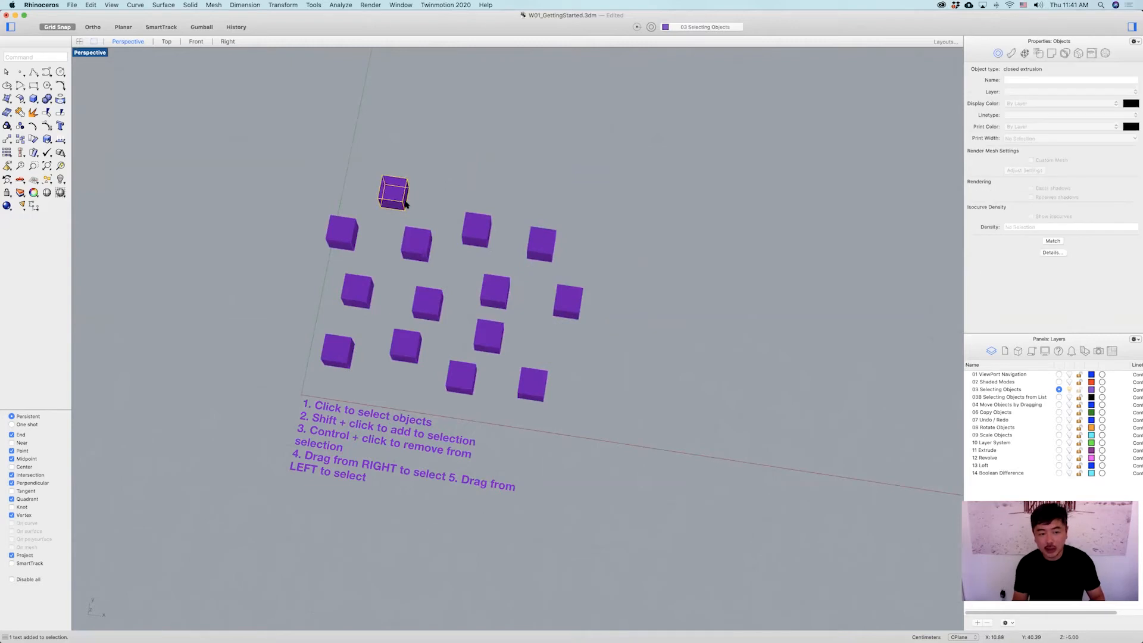
pyautogui.click(490, 168)
pyautogui.click(479, 241)
pyautogui.click(535, 245)
pyautogui.click(567, 300)
pyautogui.click(493, 293)
pyautogui.click(419, 300)
pyautogui.click(417, 244)
pyautogui.click(361, 294)
pyautogui.click(338, 350)
pyautogui.click(406, 346)
pyautogui.click(463, 386)
pyautogui.click(534, 388)
pyautogui.click(492, 331)
pyautogui.click(427, 303)
pyautogui.click(359, 293)
pyautogui.click(343, 232)
pyautogui.click(394, 192)
pyautogui.click(417, 244)
pyautogui.click(479, 230)
pyautogui.click(541, 244)
pyautogui.click(572, 288)
pyautogui.moveTo(572, 285); pyautogui.dragTo(601, 233, button='right')
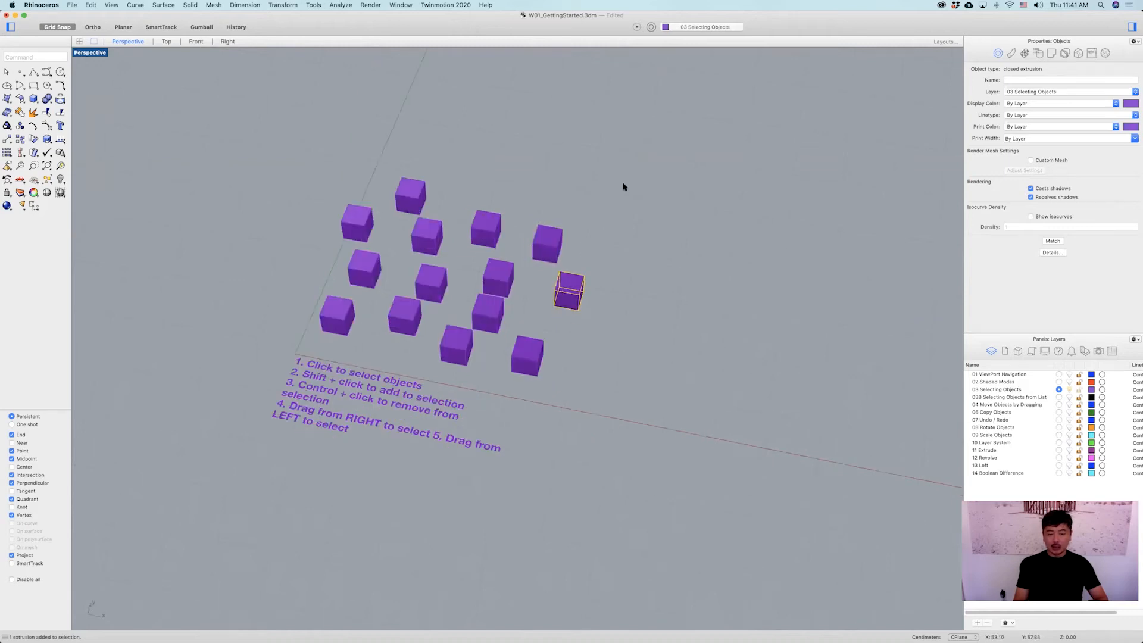
pyautogui.click(623, 187)
pyautogui.click(415, 192)
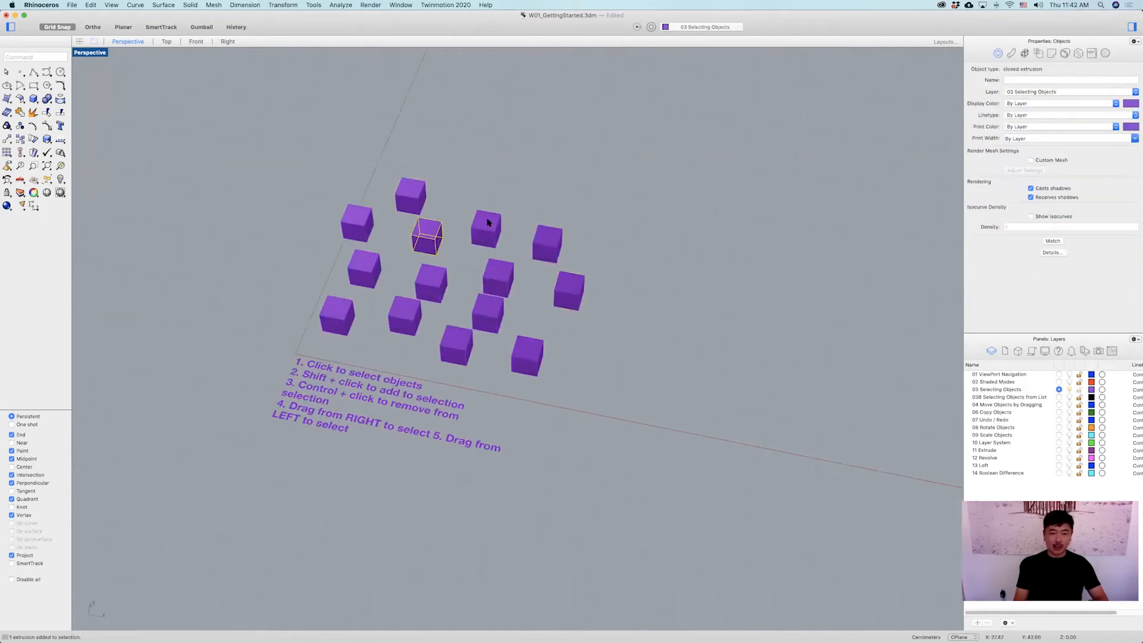
# Pick the remaining purple boxes individually, each new pick replacing the previous selection.
pyautogui.click(430, 234)
pyautogui.click(492, 228)
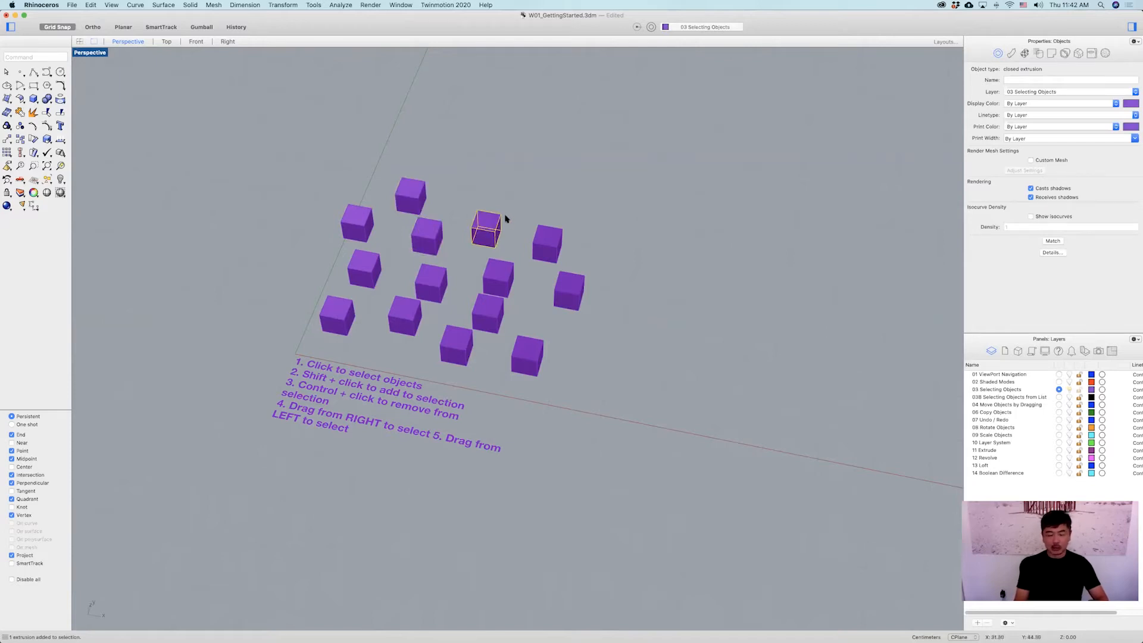
pyautogui.moveTo(487, 224)
pyautogui.mouseDown()
pyautogui.moveTo(489, 188)
pyautogui.moveTo(484, 221)
pyautogui.mouseUp()
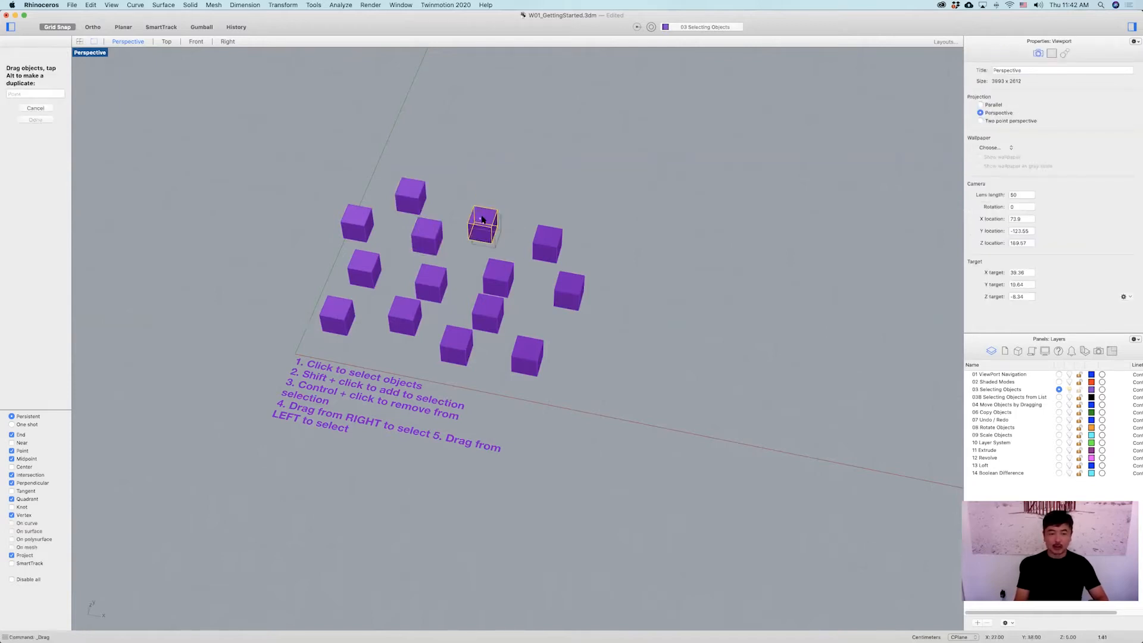
pyautogui.click(479, 180)
pyautogui.click(411, 195)
pyautogui.click(355, 221)
pyautogui.click(361, 257)
pyautogui.click(427, 237)
pyautogui.click(497, 222)
pyautogui.click(545, 243)
pyautogui.click(568, 289)
# Change the 03 Selecting Objects layer colour to Lemon from the pencil palette.
pyautogui.moveTo(594, 296); pyautogui.dragTo(623, 243, button='right')
pyautogui.click(624, 223)
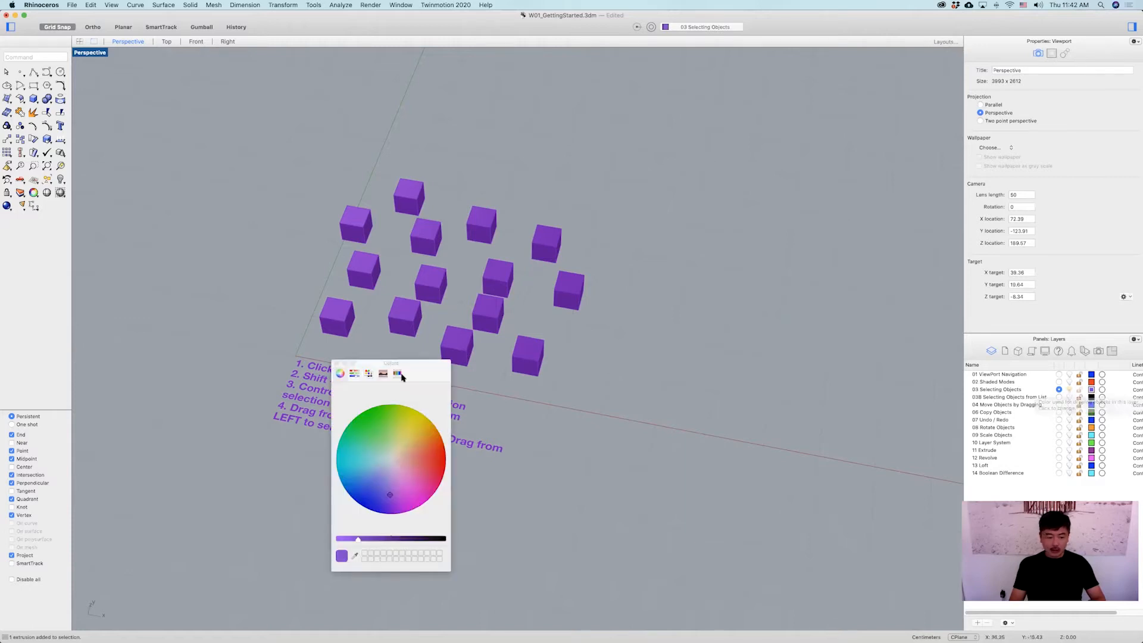
pyautogui.click(368, 373)
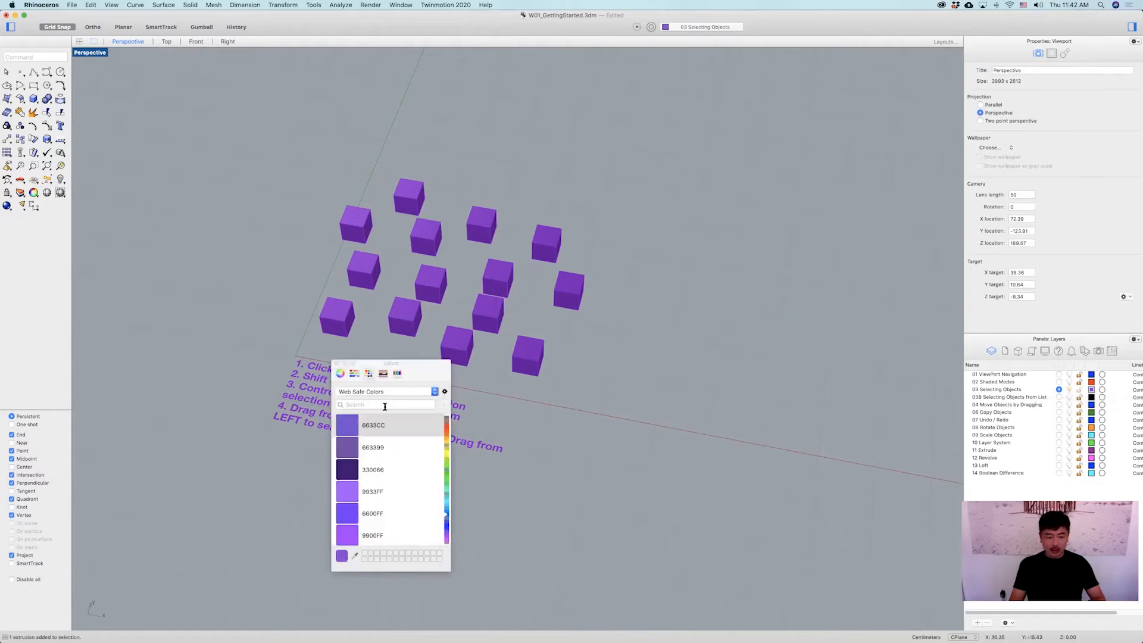
pyautogui.click(447, 454)
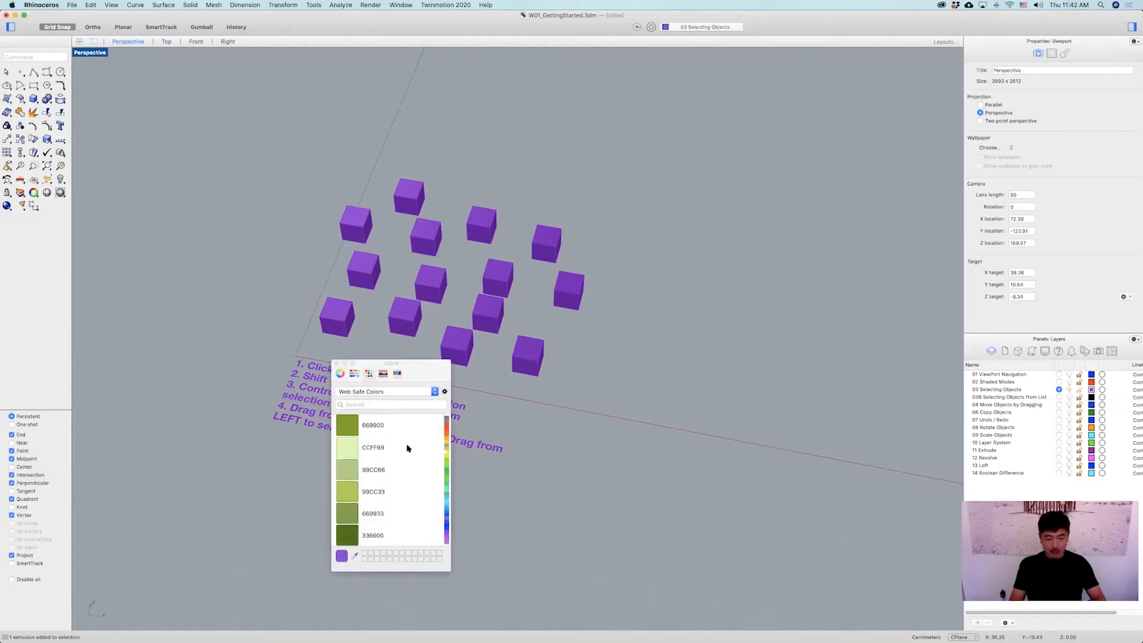
pyautogui.click(397, 373)
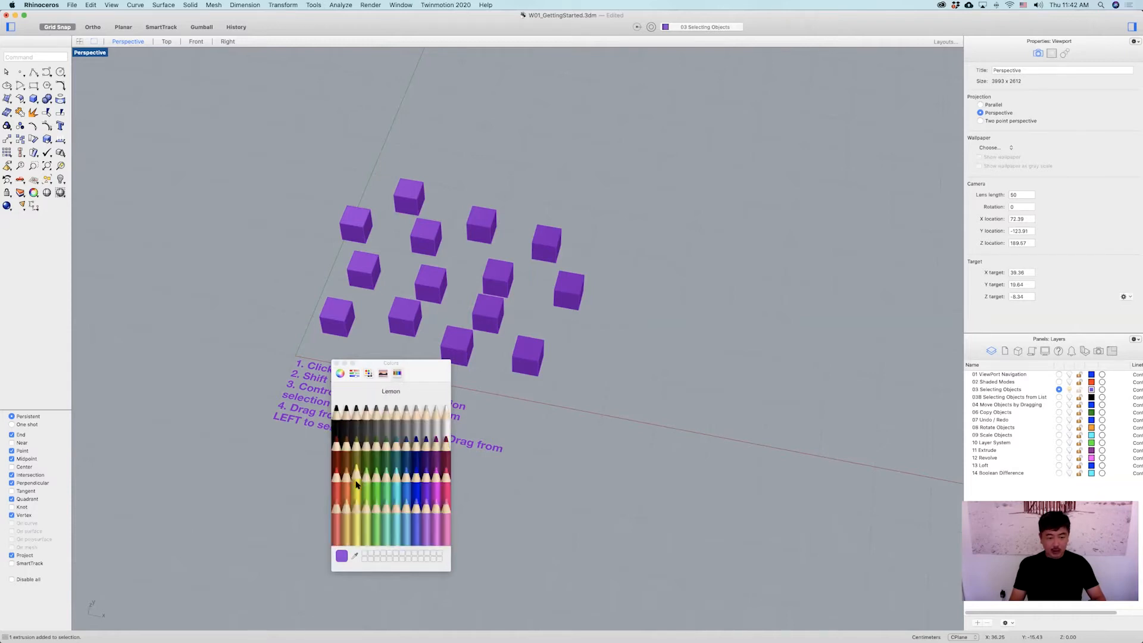
pyautogui.click(356, 484)
# Select the boxes with a drag selection rectangle, then clear the selection, twice.
pyautogui.click(668, 363)
pyautogui.moveTo(674, 222); pyautogui.dragTo(354, 352)
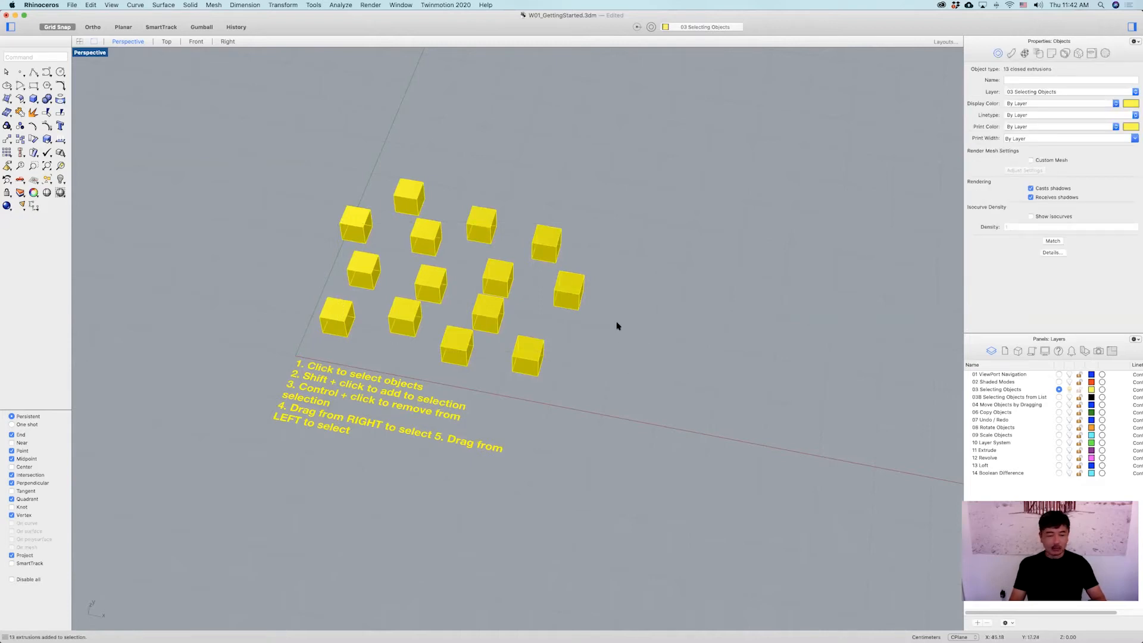
pyautogui.click(648, 302)
pyautogui.moveTo(602, 197); pyautogui.dragTo(350, 331)
pyautogui.click(660, 299)
# Set the 03 Selecting Objects layer colour to Eggplant.
pyautogui.click(1091, 390)
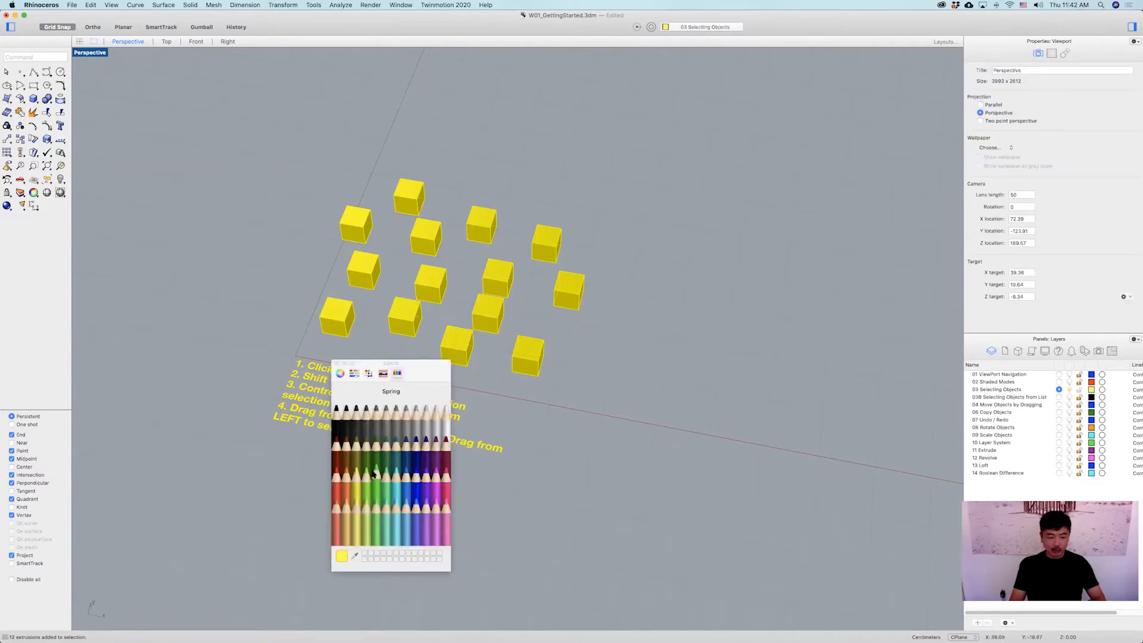
pyautogui.click(425, 446)
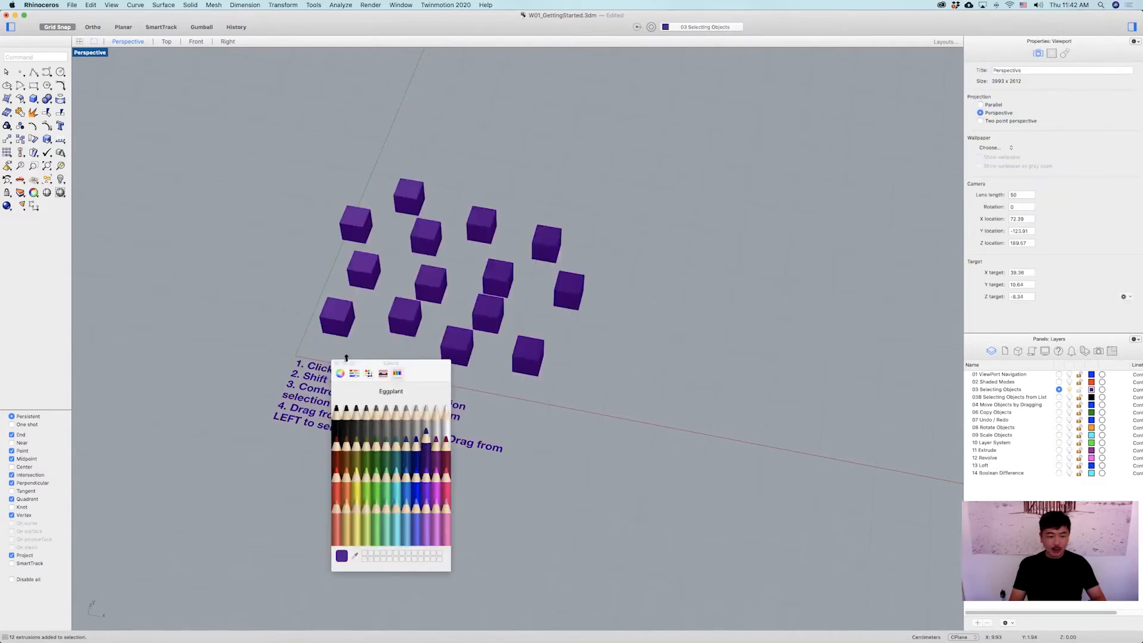
pyautogui.click(336, 364)
# Try adding every box to the selection one at a time across the grid.
pyautogui.keyDown('shift'); pyautogui.moveTo(618, 405); pyautogui.dragTo(648, 394, button='right'); pyautogui.keyUp('shift')
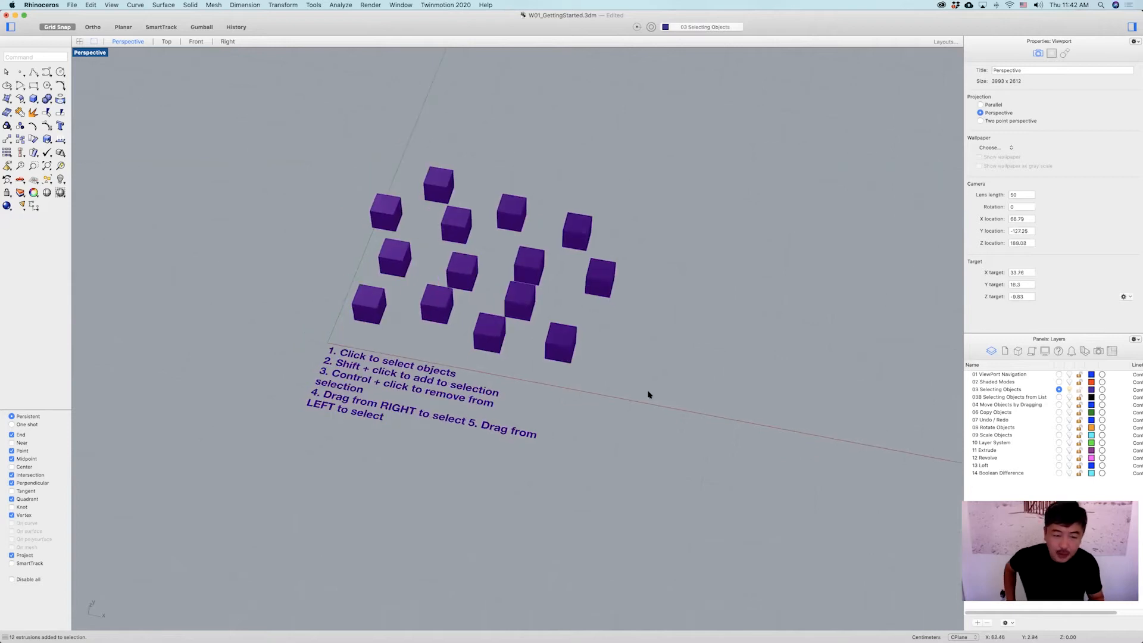
pyautogui.moveTo(567, 163); pyautogui.dragTo(436, 199, button='right')
pyautogui.click(415, 203)
pyautogui.click(492, 218)
pyautogui.click(560, 226)
pyautogui.click(704, 238)
pyautogui.moveTo(707, 237); pyautogui.dragTo(657, 219, button='right')
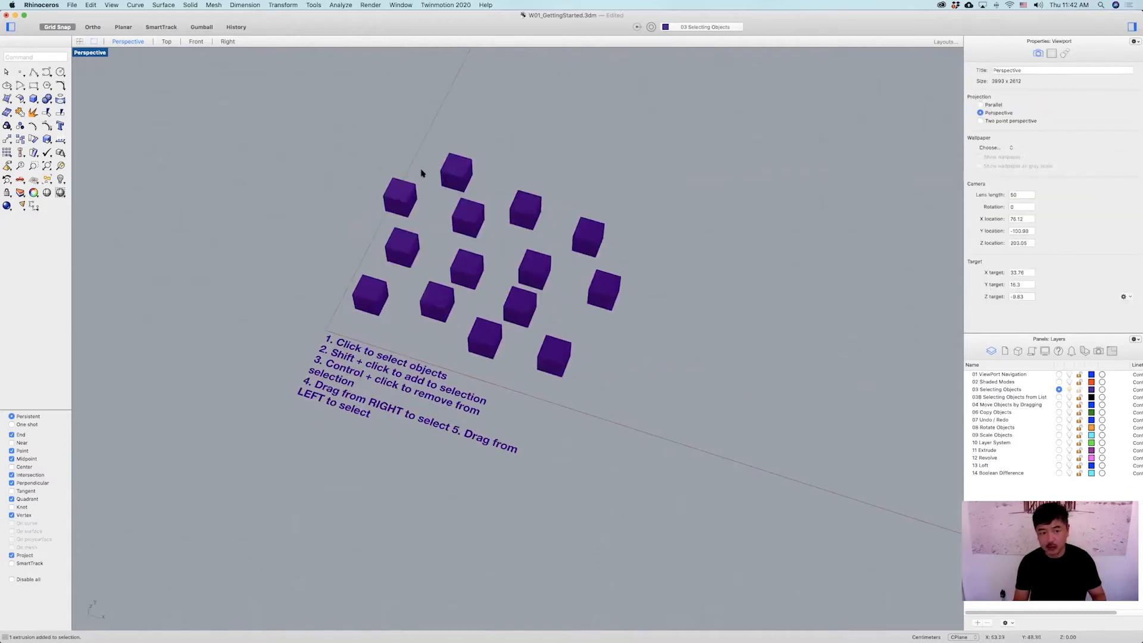
pyautogui.click(452, 176)
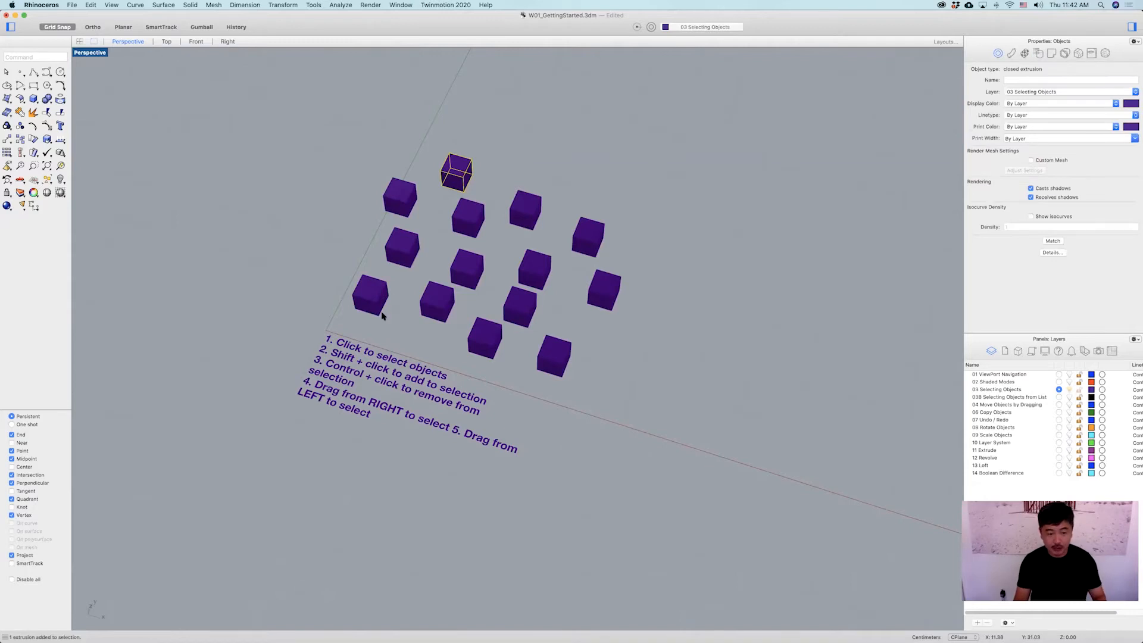
pyautogui.keyDown('shift'); pyautogui.click(414, 202); pyautogui.keyUp('shift')
pyautogui.keyDown('shift'); pyautogui.click(468, 218); pyautogui.keyUp('shift')
pyautogui.keyDown('shift'); pyautogui.click(536, 219); pyautogui.keyUp('shift')
pyautogui.keyDown('shift'); pyautogui.click(588, 237); pyautogui.keyUp('shift')
pyautogui.keyDown('shift'); pyautogui.click(603, 290); pyautogui.keyUp('shift')
pyautogui.keyDown('shift'); pyautogui.click(534, 269); pyautogui.keyUp('shift')
pyautogui.keyDown('shift'); pyautogui.click(467, 269); pyautogui.keyUp('shift')
pyautogui.keyDown('shift'); pyautogui.click(402, 247); pyautogui.keyUp('shift')
pyautogui.keyDown('shift'); pyautogui.click(371, 295); pyautogui.keyUp('shift')
pyautogui.keyDown('shift'); pyautogui.click(437, 301); pyautogui.keyUp('shift')
pyautogui.keyDown('shift'); pyautogui.click(520, 306); pyautogui.keyUp('shift')
pyautogui.keyDown('shift'); pyautogui.click(485, 338); pyautogui.keyUp('shift')
pyautogui.keyDown('shift'); pyautogui.click(554, 356); pyautogui.keyUp('shift')
pyautogui.moveTo(488, 288); pyautogui.dragTo(386, 249, button='right')
pyautogui.moveTo(592, 345); pyautogui.dragTo(643, 331, button='right')
pyautogui.click(529, 369)
pyautogui.moveTo(529, 369); pyautogui.dragTo(536, 365, button='right')
pyautogui.moveTo(619, 185)
pyautogui.mouseDown(button='right')
pyautogui.moveTo(622, 234)
pyautogui.moveTo(621, 165)
pyautogui.mouseUp(button='right')
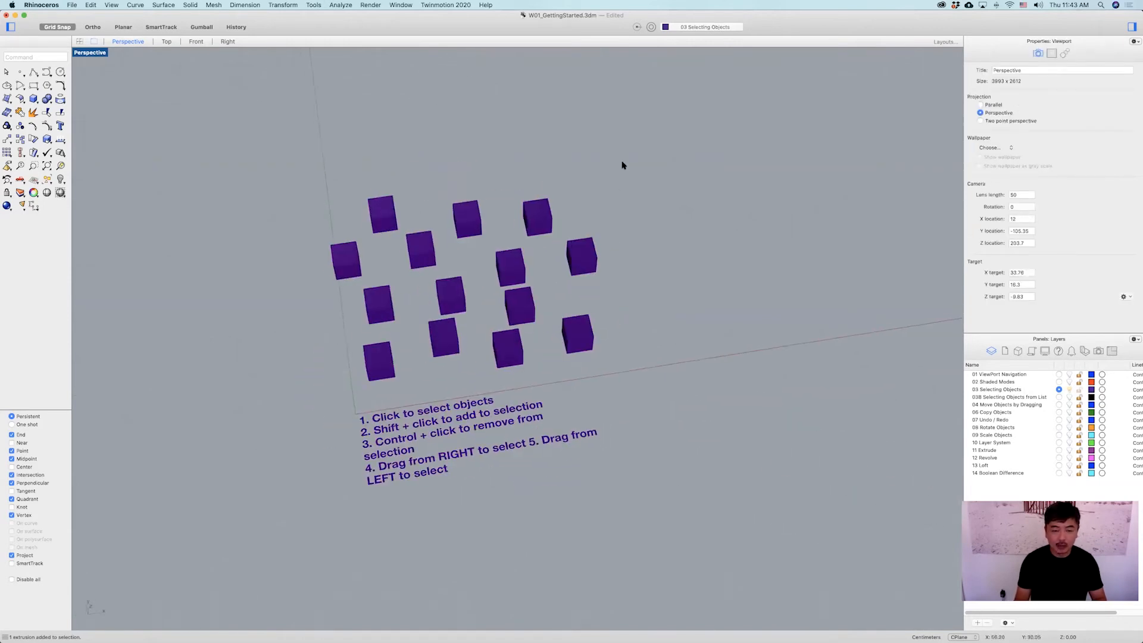
# Add all the boxes to the selection one at a time.
pyautogui.click(389, 212)
pyautogui.keyDown('shift'); pyautogui.click(467, 219); pyautogui.keyUp('shift')
pyautogui.keyDown('shift'); pyautogui.click(577, 259); pyautogui.keyUp('shift')
pyautogui.keyDown('shift'); pyautogui.click(509, 271); pyautogui.keyUp('shift')
pyautogui.keyDown('shift'); pyautogui.click(520, 307); pyautogui.keyUp('shift')
pyautogui.keyDown('shift'); pyautogui.click(578, 340); pyautogui.keyUp('shift')
pyautogui.keyDown('shift'); pyautogui.click(516, 350); pyautogui.keyUp('shift')
pyautogui.keyDown('shift'); pyautogui.click(444, 338); pyautogui.keyUp('shift')
pyautogui.keyDown('shift'); pyautogui.click(451, 297); pyautogui.keyUp('shift')
pyautogui.keyDown('shift'); pyautogui.click(421, 251); pyautogui.keyUp('shift')
pyautogui.keyDown('shift'); pyautogui.click(347, 261); pyautogui.keyUp('shift')
pyautogui.keyDown('shift'); pyautogui.click(379, 305); pyautogui.keyUp('shift')
pyautogui.keyDown('shift'); pyautogui.click(379, 361); pyautogui.keyUp('shift')
pyautogui.moveTo(468, 362); pyautogui.dragTo(466, 285, button='right')
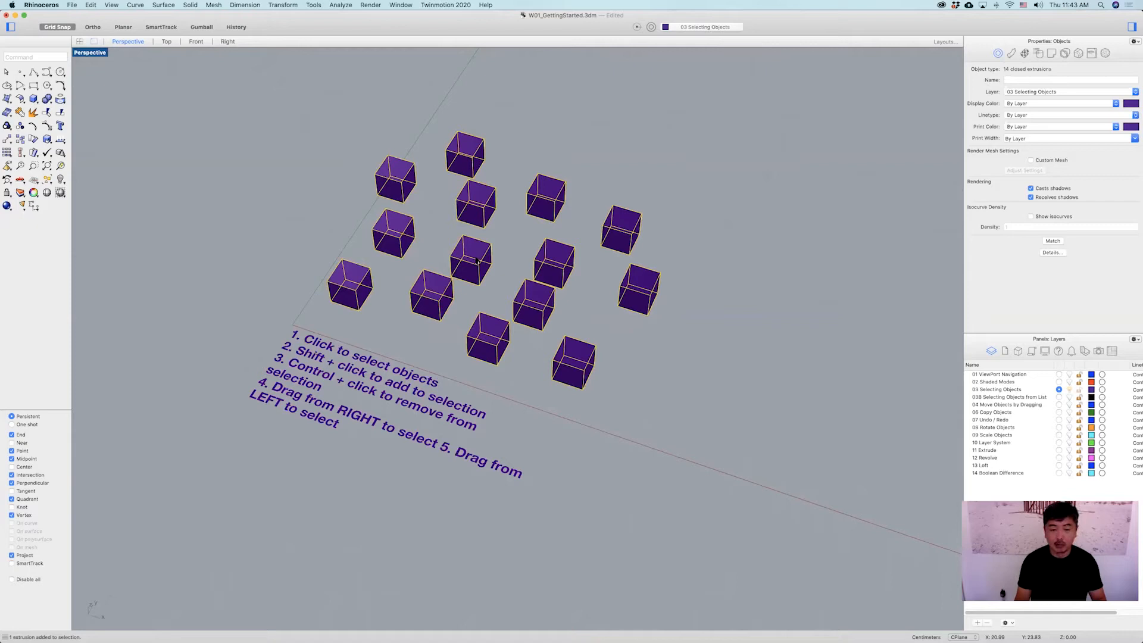
# Remove six of the inner boxes from the selection one at a time.
pyautogui.keyDown('ctrl'); pyautogui.click(473, 263); pyautogui.keyUp('ctrl')
pyautogui.keyDown('ctrl'); pyautogui.click(485, 205); pyautogui.keyUp('ctrl')
pyautogui.keyDown('ctrl'); pyautogui.click(546, 198); pyautogui.keyUp('ctrl')
pyautogui.keyDown('ctrl'); pyautogui.click(554, 263); pyautogui.keyUp('ctrl')
pyautogui.keyDown('ctrl'); pyautogui.click(534, 305); pyautogui.keyUp('ctrl')
pyautogui.keyDown('ctrl'); pyautogui.click(396, 240); pyautogui.keyUp('ctrl')
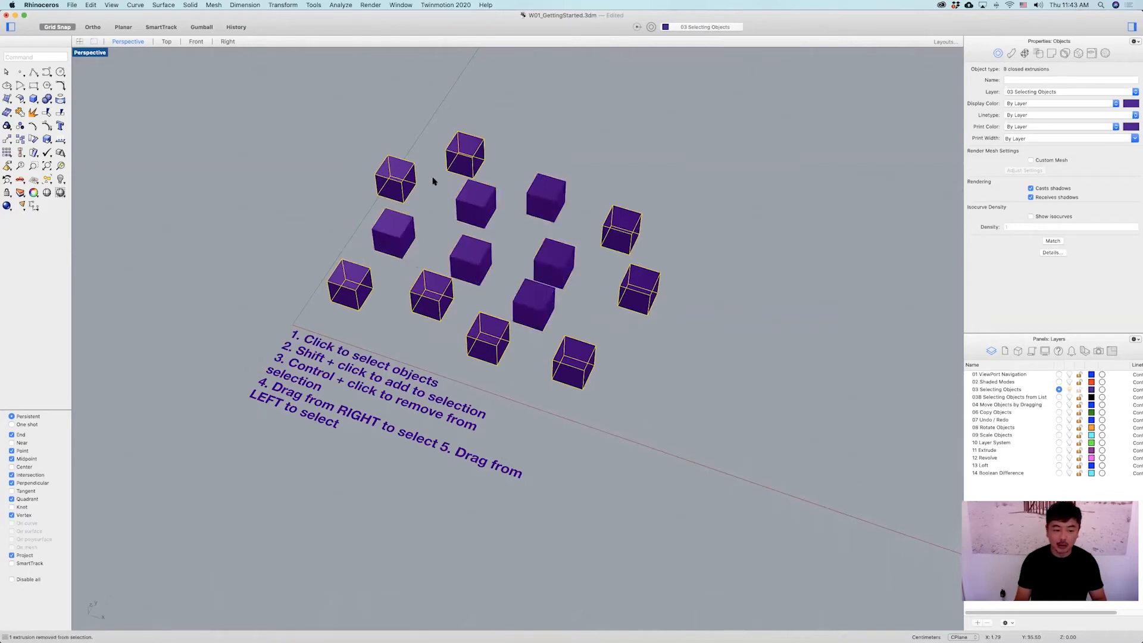
# Add the six removed boxes back into the selection.
pyautogui.keyDown('shift'); pyautogui.click(544, 201); pyautogui.keyUp('shift')
pyautogui.keyDown('shift'); pyautogui.click(477, 206); pyautogui.keyUp('shift')
pyautogui.keyDown('shift'); pyautogui.click(397, 226); pyautogui.keyUp('shift')
pyautogui.keyDown('shift'); pyautogui.click(471, 260); pyautogui.keyUp('shift')
pyautogui.keyDown('shift'); pyautogui.click(547, 265); pyautogui.keyUp('shift')
pyautogui.keyDown('shift'); pyautogui.click(535, 305); pyautogui.keyUp('shift')
pyautogui.moveTo(606, 321); pyautogui.dragTo(620, 315, button='right')
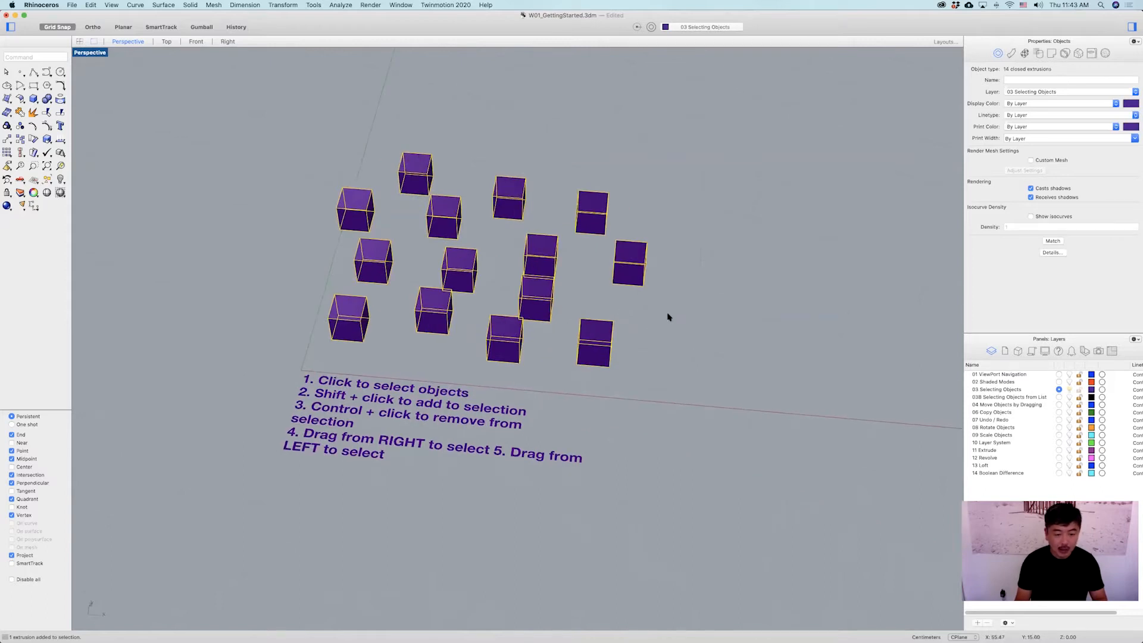
# Drag crossing and window selections over the box grid, clearing the selection after each.
pyautogui.moveTo(676, 329); pyautogui.dragTo(720, 388, button='right')
pyautogui.click(719, 403)
pyautogui.scroll(-4, 718, 397)
pyautogui.moveTo(735, 239); pyautogui.dragTo(386, 532)
pyautogui.click(743, 534)
pyautogui.moveTo(380, 184); pyautogui.dragTo(758, 551)
pyautogui.click(774, 451)
pyautogui.keyDown('shift'); pyautogui.moveTo(761, 441); pyautogui.dragTo(671, 412, button='right'); pyautogui.keyUp('shift')
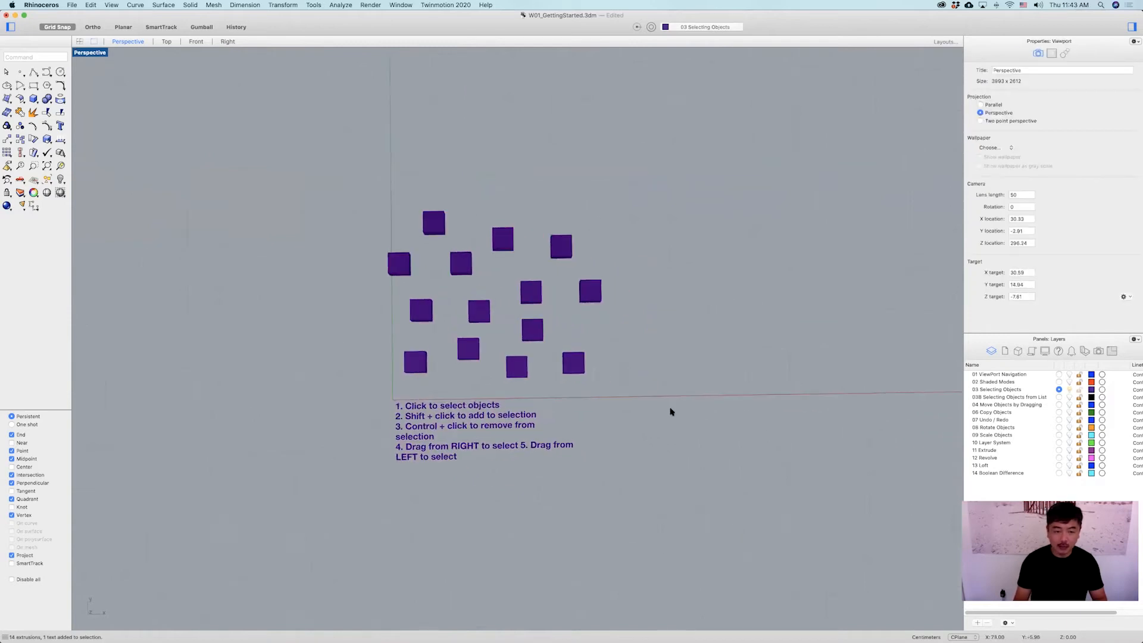
# Compare a left-to-right window selection with a right-to-left crossing selection over the boxes, clearing each.
pyautogui.scroll(3, 534, 327)
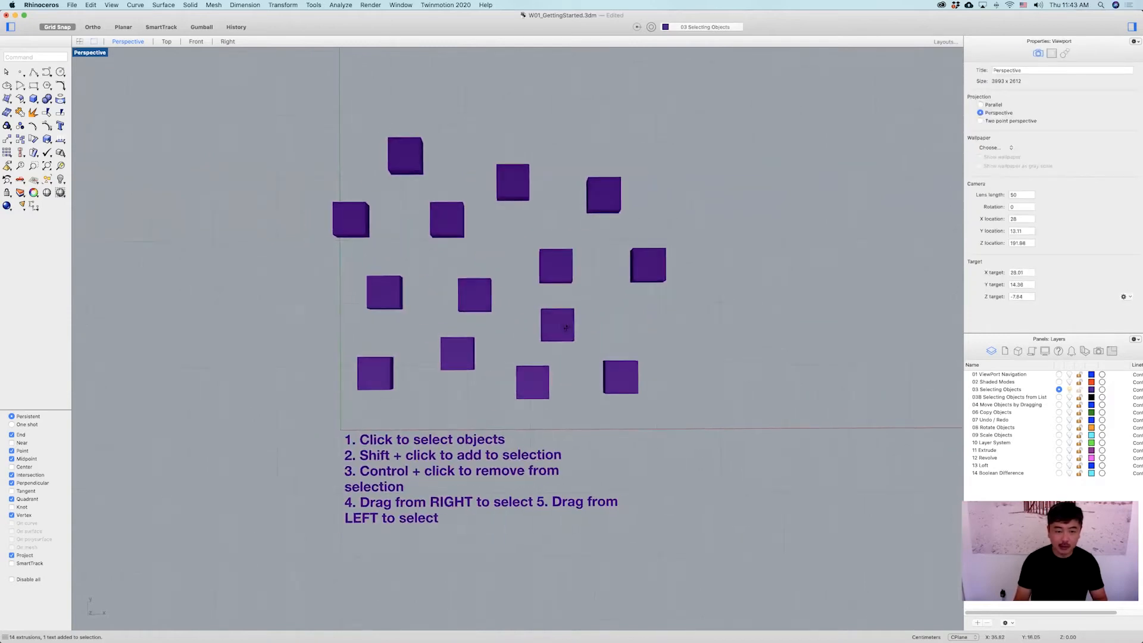
pyautogui.moveTo(566, 331); pyautogui.dragTo(565, 331, button='right')
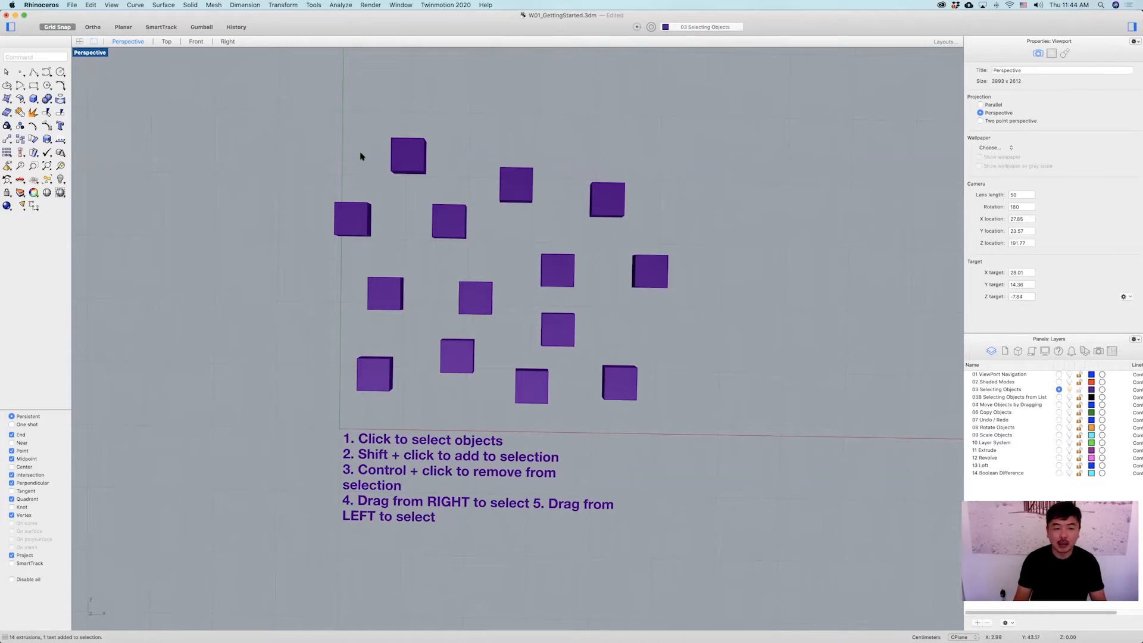
pyautogui.moveTo(358, 158); pyautogui.dragTo(356, 162, button='right')
pyautogui.moveTo(355, 162); pyautogui.dragTo(640, 390)
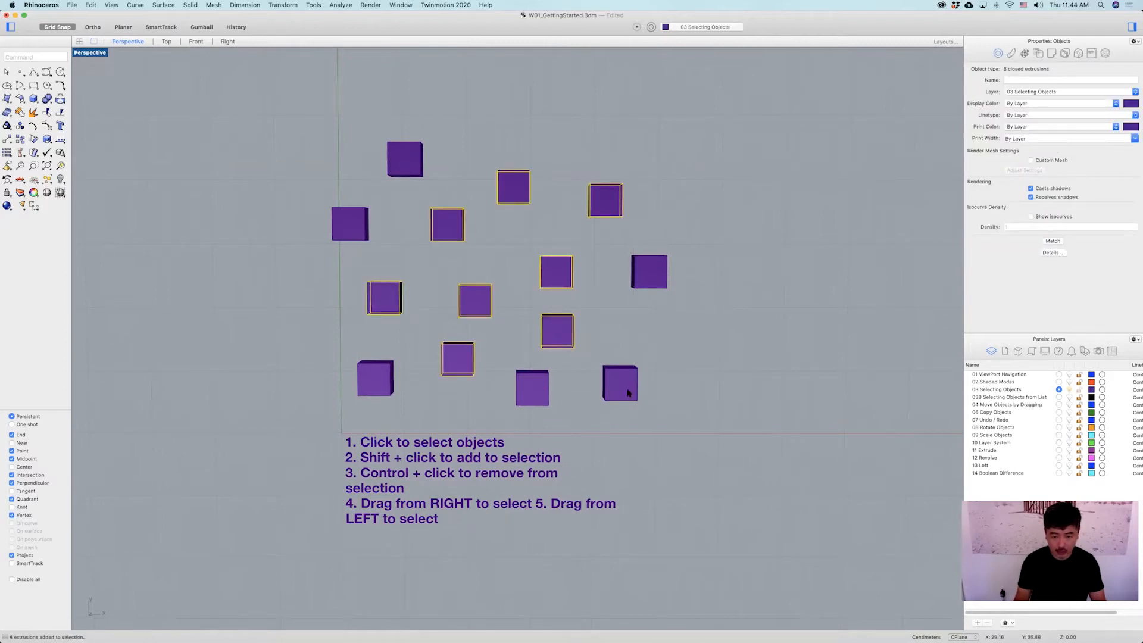
pyautogui.click(643, 157)
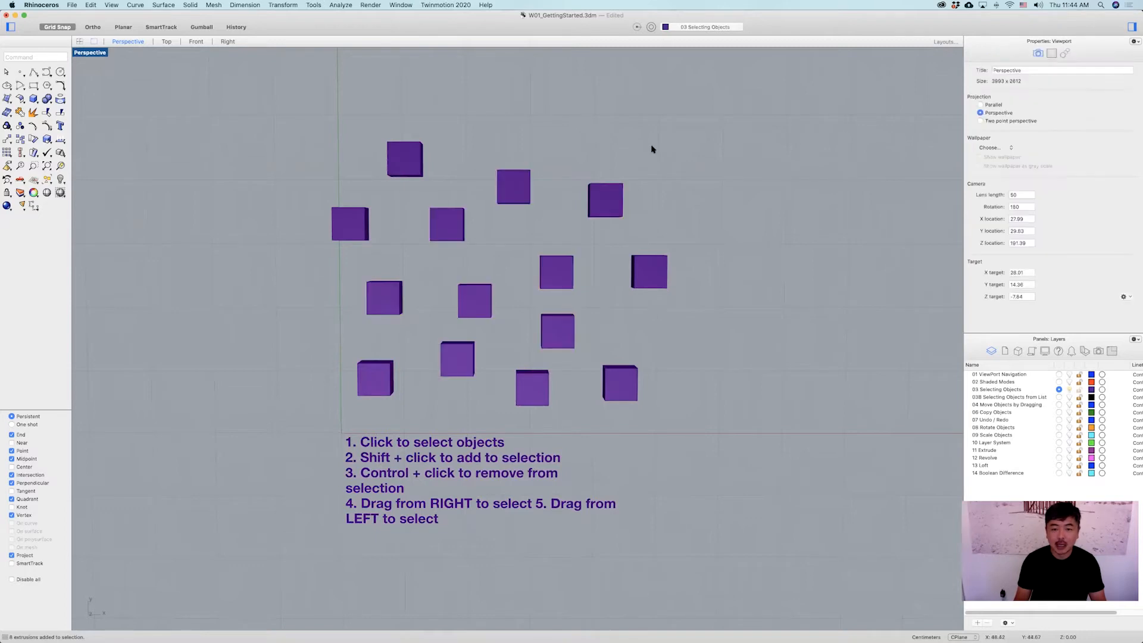
pyautogui.moveTo(655, 146); pyautogui.dragTo(349, 384)
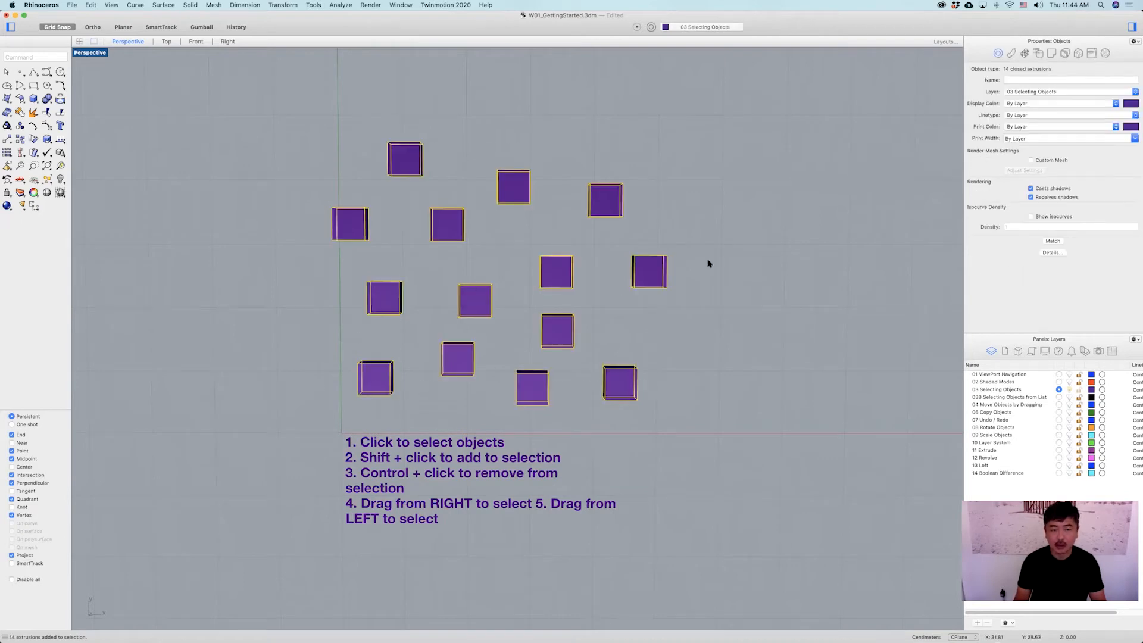
pyautogui.press('Escape')
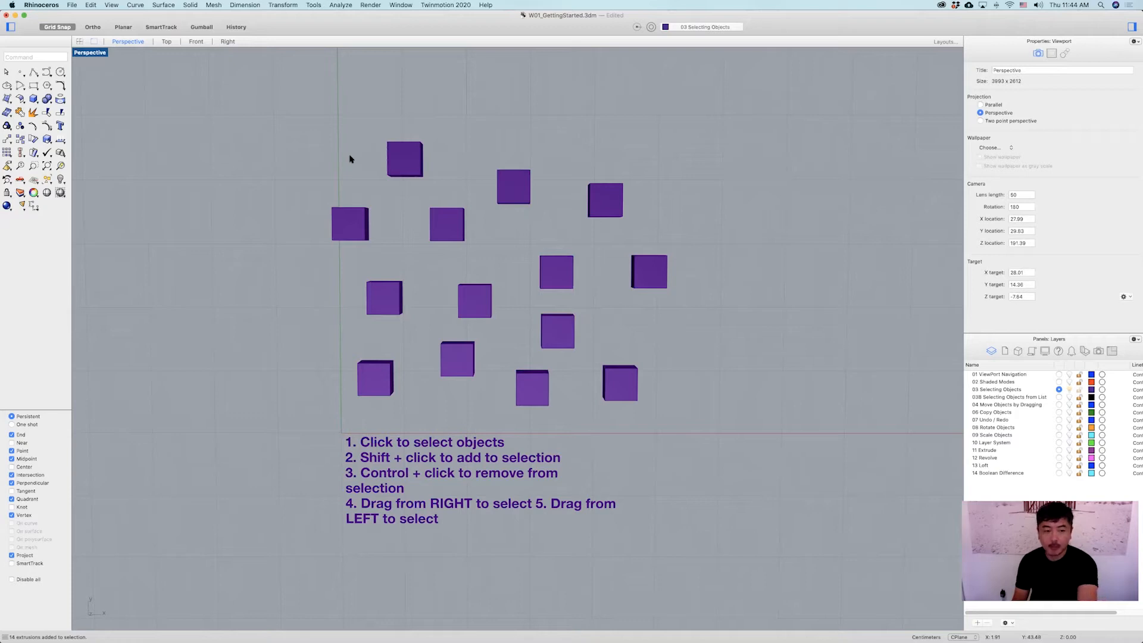
# Repeat the left-to-right window and right-to-left crossing selections over the boxes.
pyautogui.moveTo(347, 161); pyautogui.dragTo(633, 386)
pyautogui.moveTo(654, 151); pyautogui.dragTo(365, 384)
pyautogui.click(710, 176)
pyautogui.moveTo(649, 282)
pyautogui.mouseDown(button='right')
pyautogui.moveTo(649, 261)
pyautogui.moveTo(650, 284)
pyautogui.mouseUp(button='right')
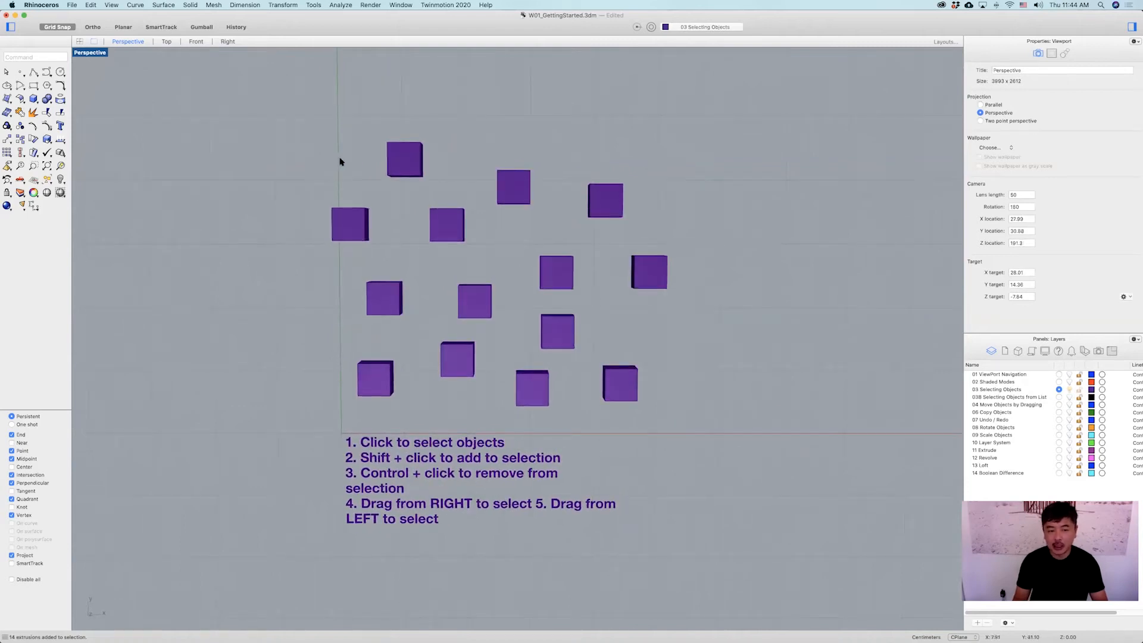
pyautogui.moveTo(355, 163); pyautogui.dragTo(637, 387)
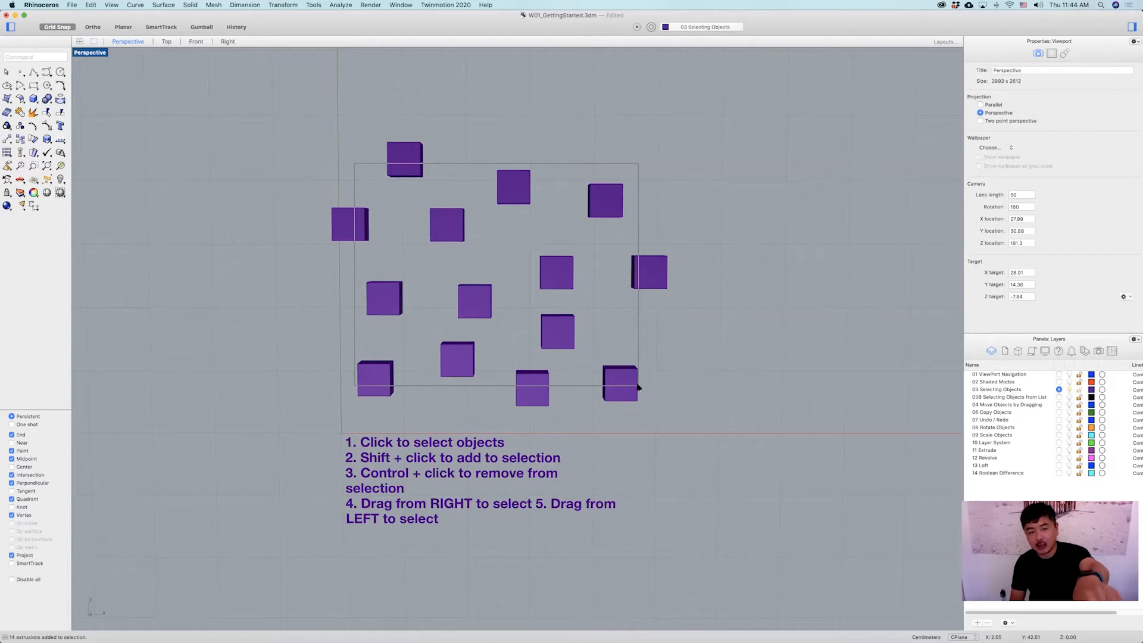
pyautogui.moveTo(637, 387); pyautogui.dragTo(637, 387)
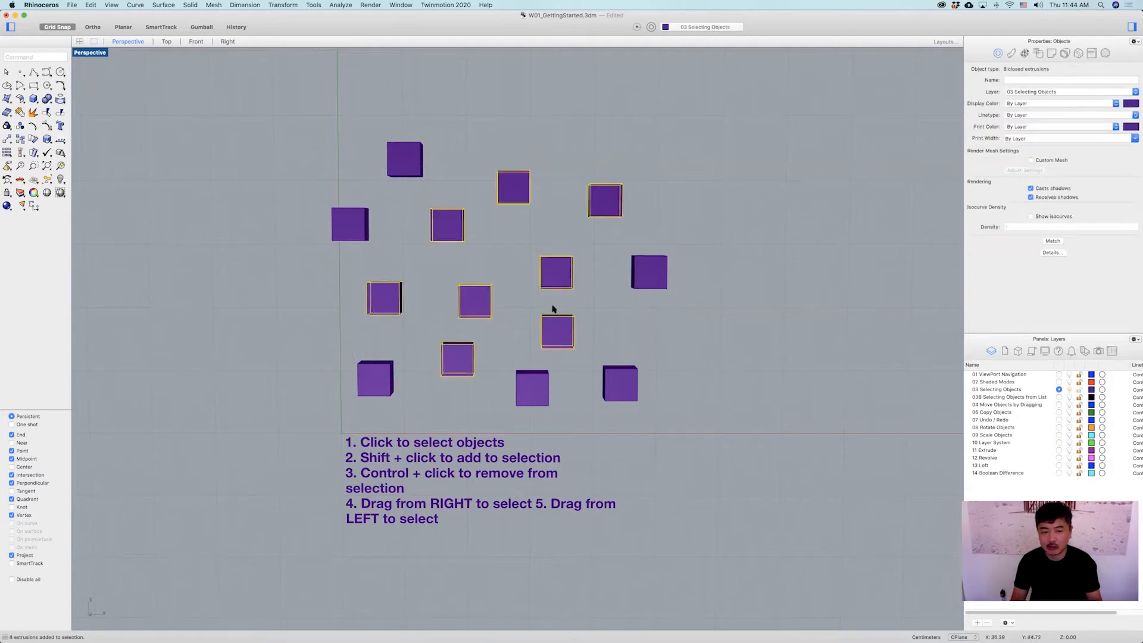
pyautogui.click(653, 157)
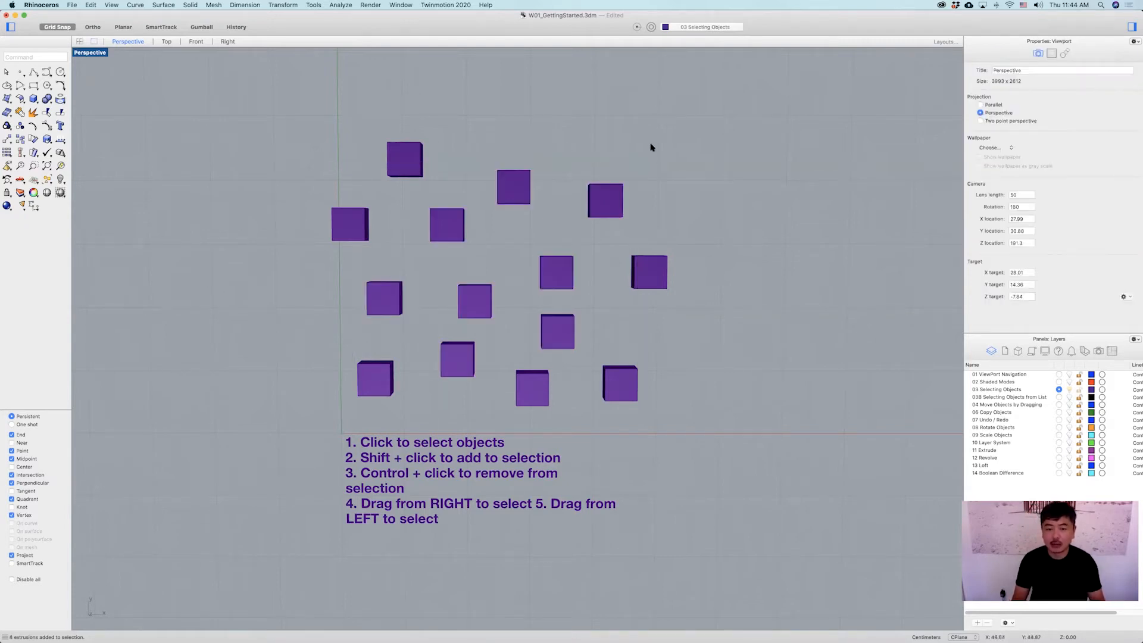
pyautogui.moveTo(652, 145); pyautogui.dragTo(354, 384)
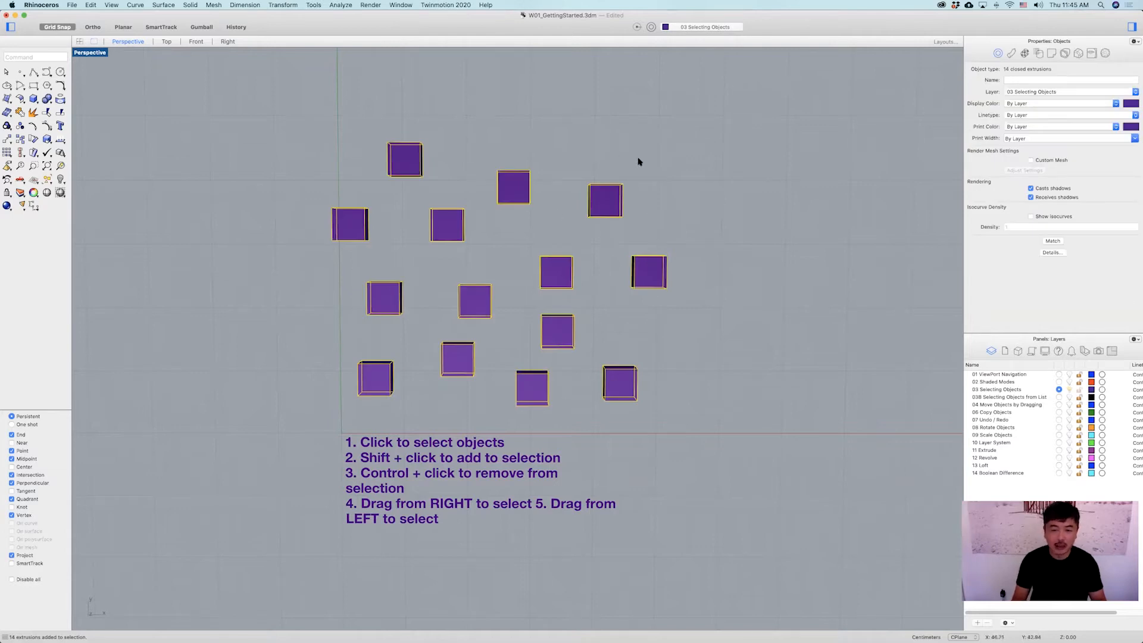
# Make 03B Selecting Objects from List the current layer and turn off 03 Selecting Objects.
pyautogui.click(479, 157)
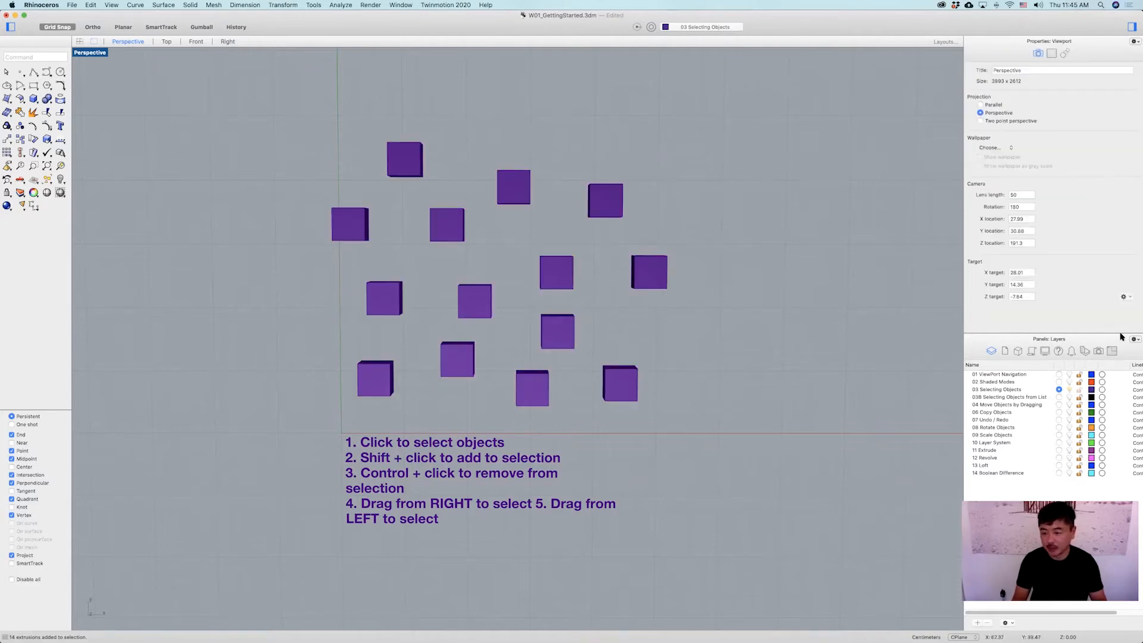
pyautogui.scroll(-3, 787, 361)
pyautogui.moveTo(790, 364); pyautogui.dragTo(755, 403, button='right')
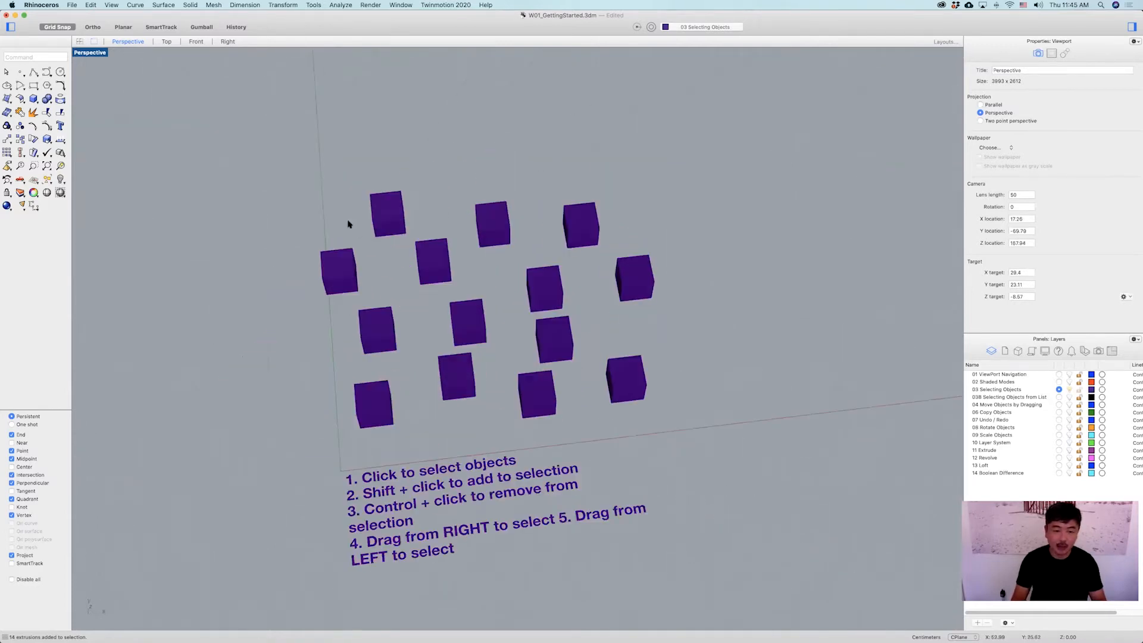
pyautogui.moveTo(311, 199); pyautogui.dragTo(345, 164)
pyautogui.click(918, 306)
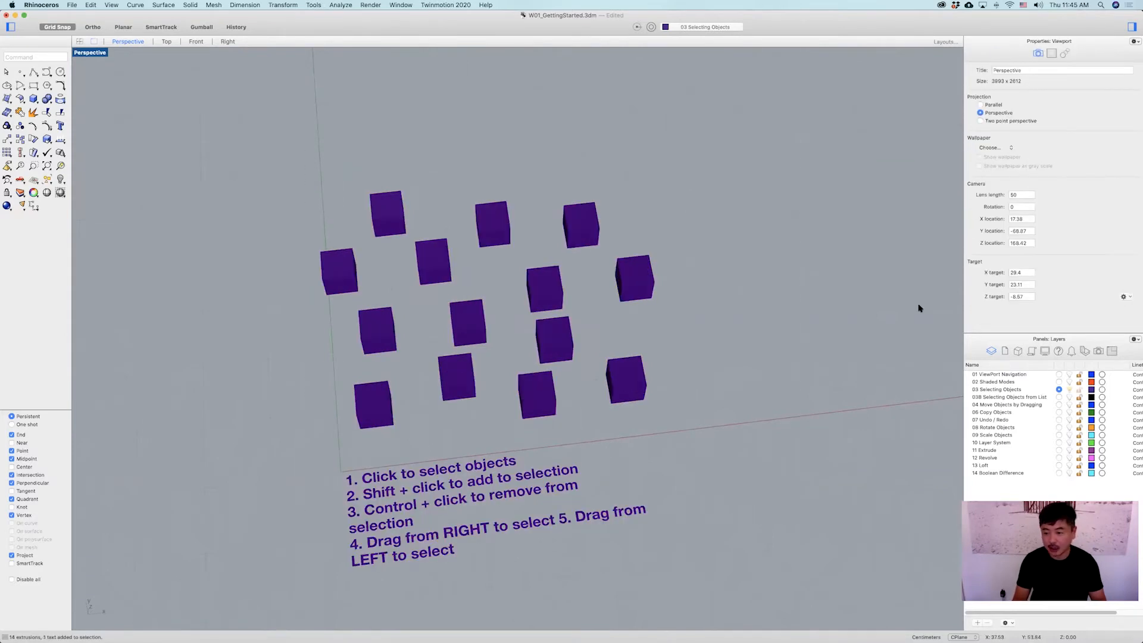
pyautogui.click(1058, 397)
pyautogui.click(1068, 390)
pyautogui.keyDown('shift'); pyautogui.moveTo(798, 400); pyautogui.dragTo(698, 334, button='right'); pyautogui.keyUp('shift')
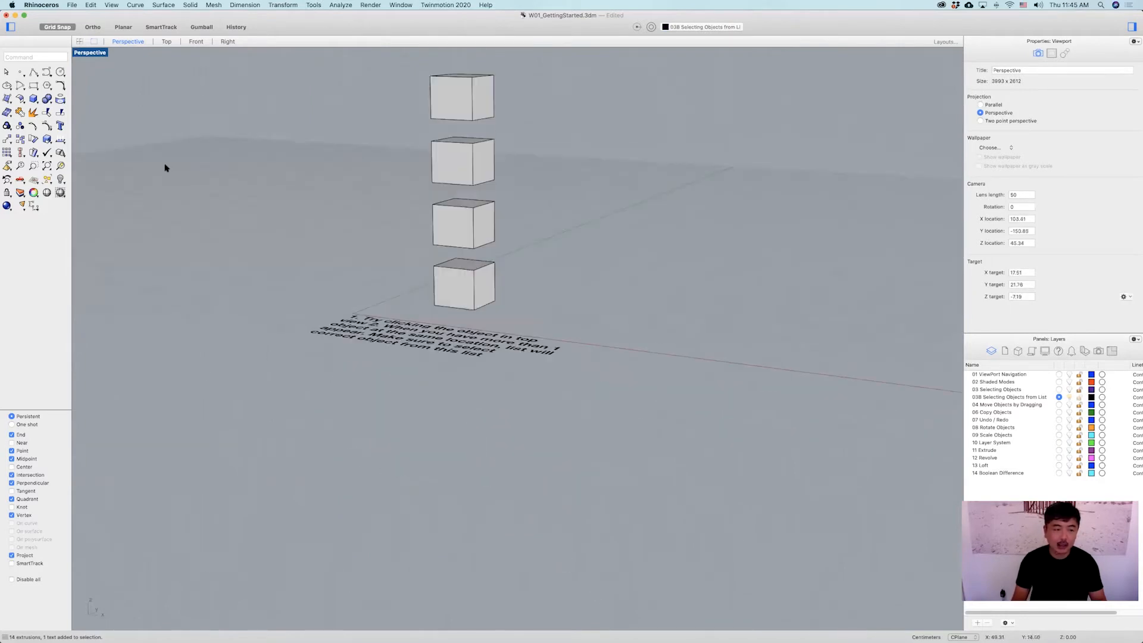
# Restore the four-viewport layout and zoom the Front viewport in on the stacked boxes.
pyautogui.doubleClick(82, 53)
pyautogui.keyDown('shift'); pyautogui.moveTo(729, 163); pyautogui.dragTo(737, 218, button='right'); pyautogui.keyUp('shift')
pyautogui.scroll(5, 737, 218)
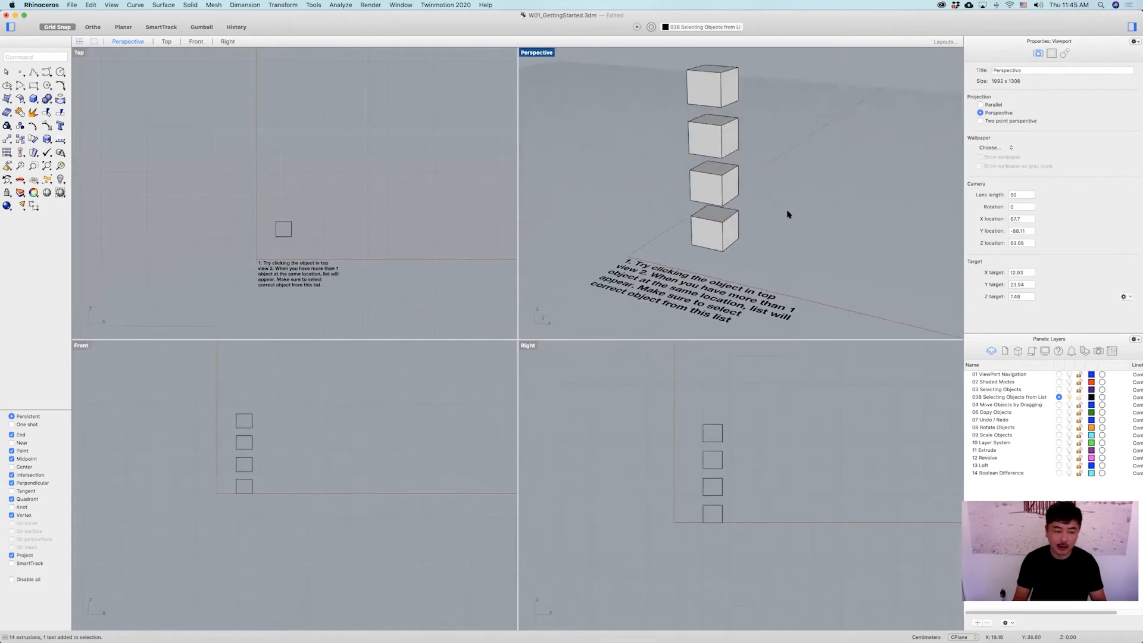
pyautogui.moveTo(248, 454); pyautogui.dragTo(315, 451, button='right')
pyautogui.scroll(2, 315, 451)
pyautogui.scroll(4, 298, 455)
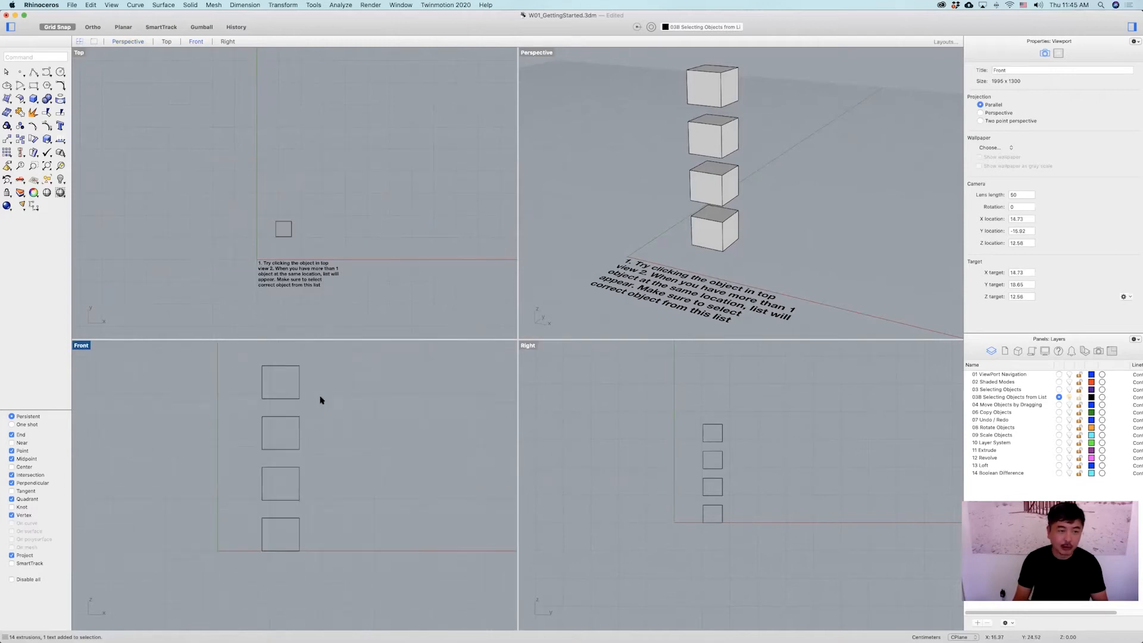
pyautogui.click(310, 180)
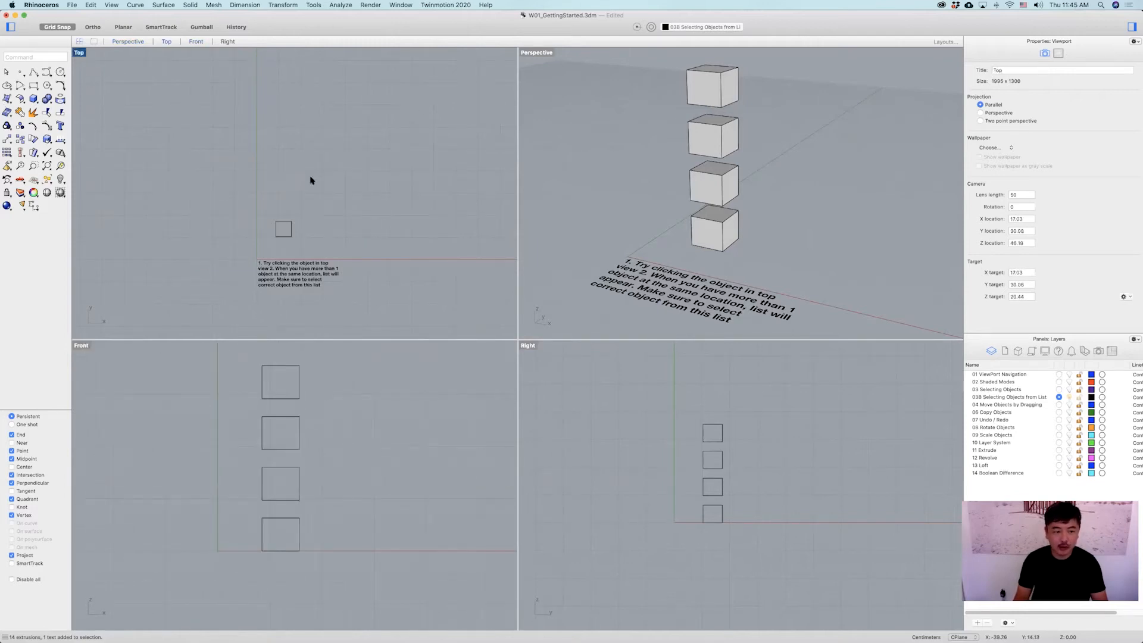
# Switch the Top viewport to Shaded display and select the stacked box there.
pyautogui.click(81, 53)
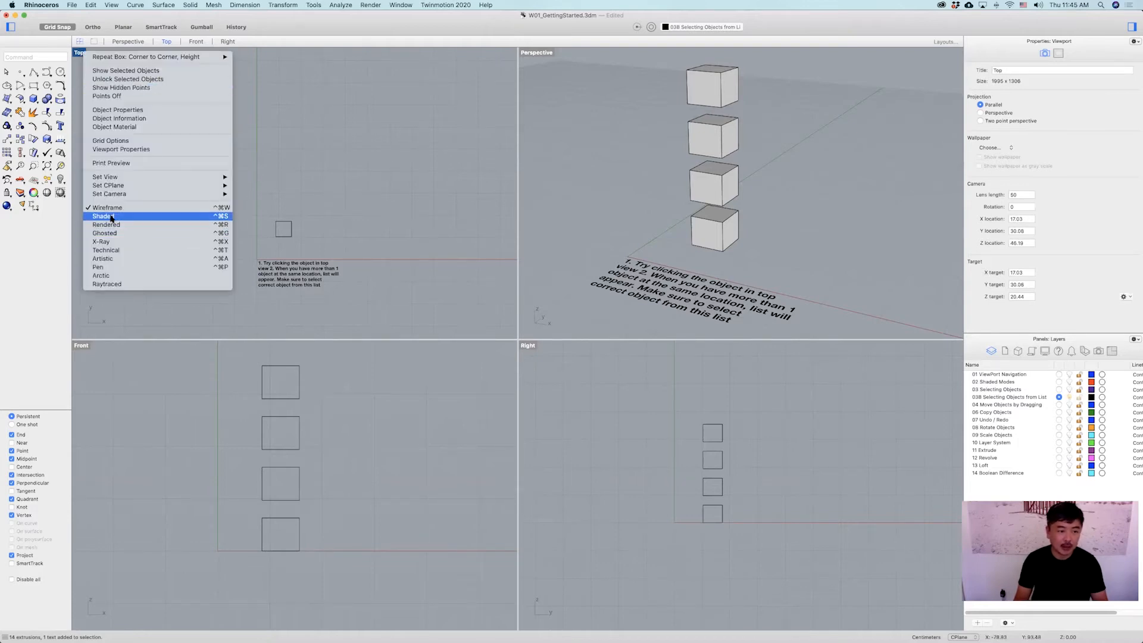
pyautogui.click(129, 217)
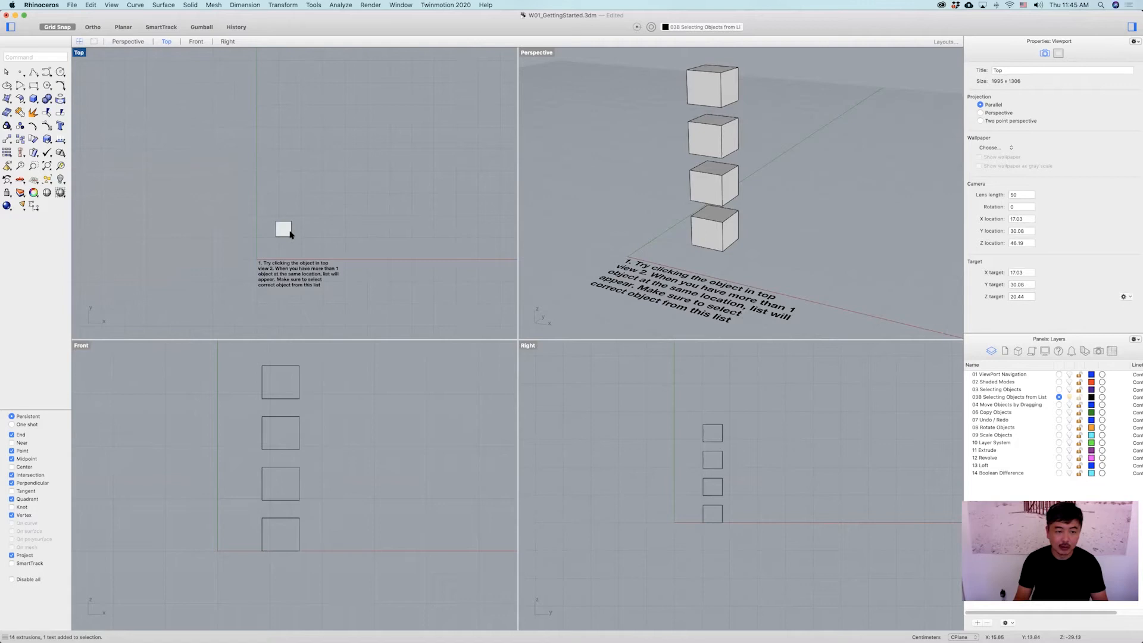
pyautogui.click(290, 232)
pyautogui.press('Escape')
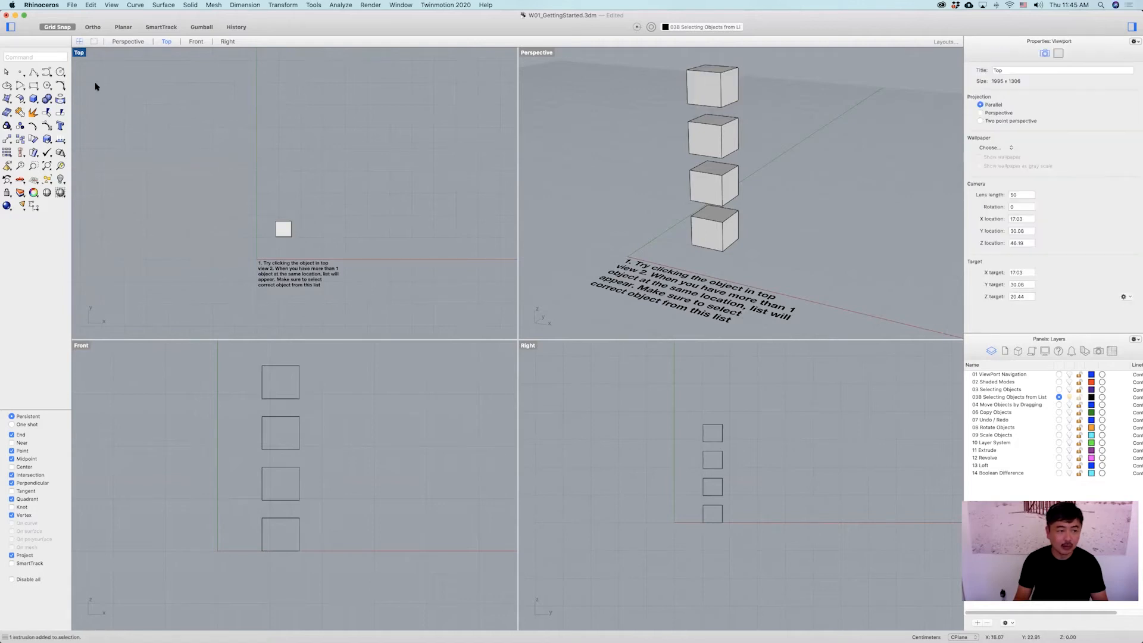
# Select the stacked boxes from the Top viewport to bring up the Choose Objects list, then dismiss it.
pyautogui.click(80, 52)
pyautogui.click(286, 225)
pyautogui.click(283, 229)
pyautogui.click(80, 52)
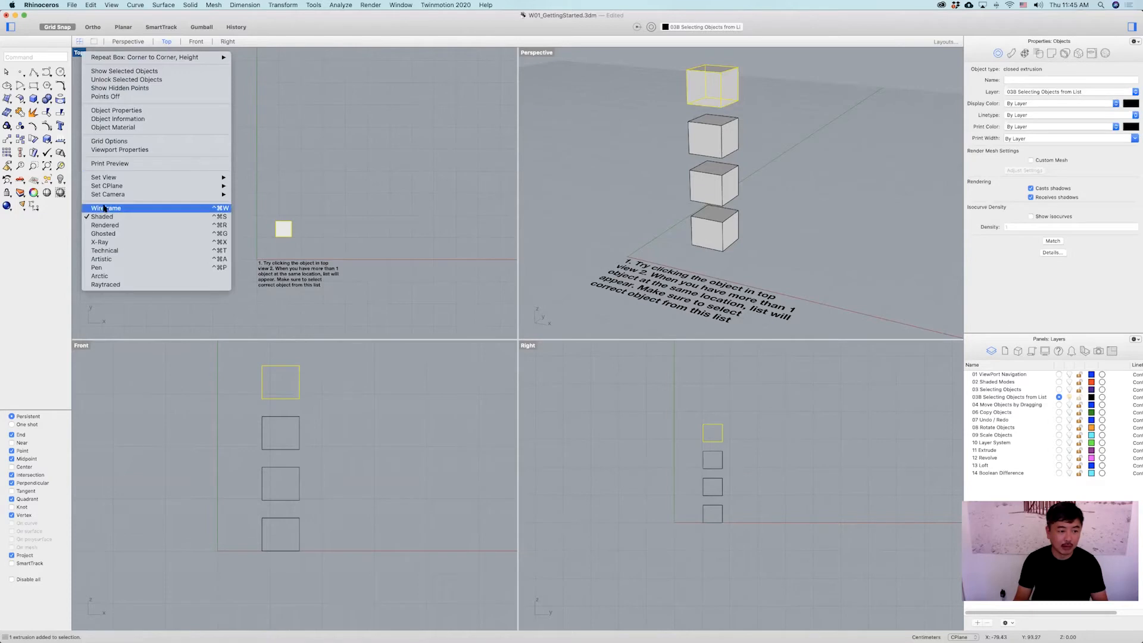
pyautogui.click(262, 224)
pyautogui.click(286, 225)
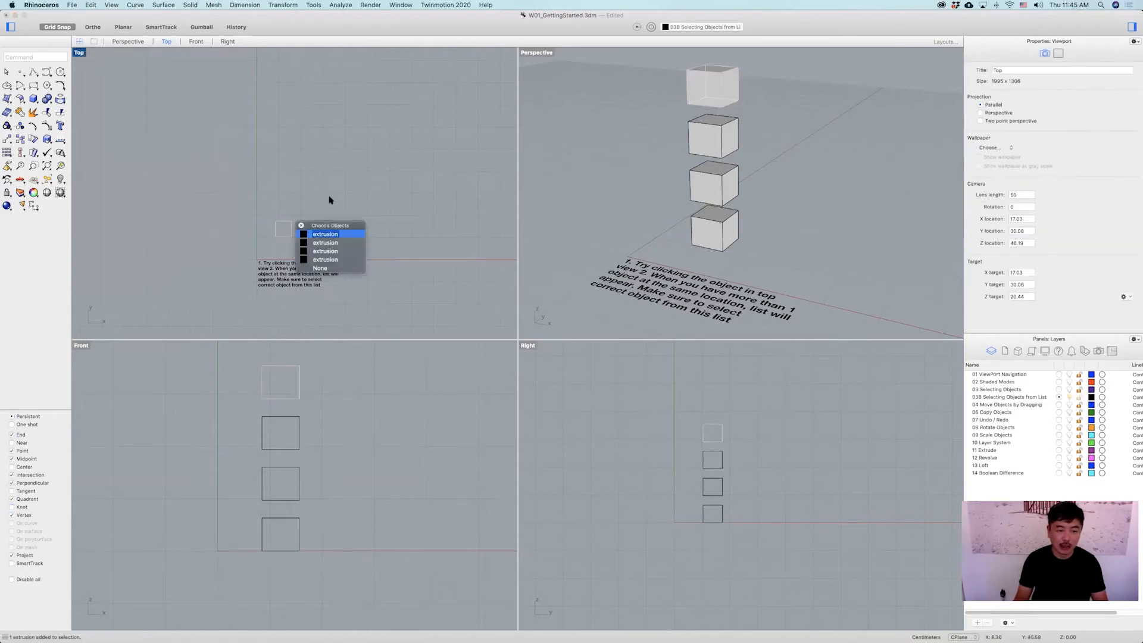
pyautogui.press('Escape')
# Zoom the Top view, orbit the Perspective view and select each stacked box in turn there.
pyautogui.scroll(5, 292, 235)
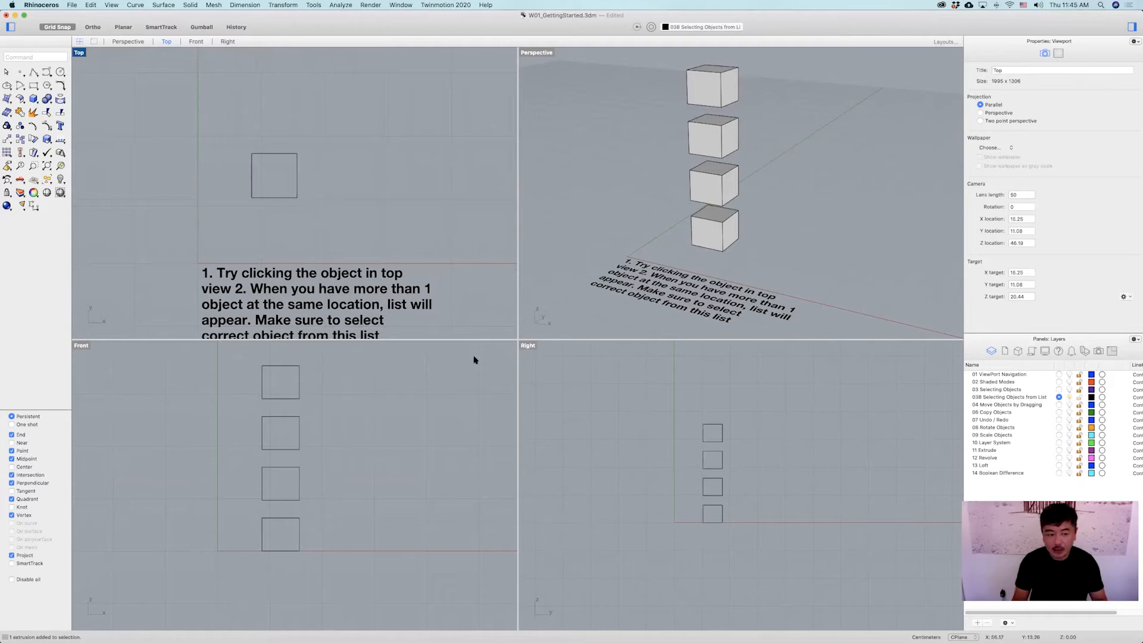
pyautogui.moveTo(793, 236); pyautogui.dragTo(761, 262, button='right')
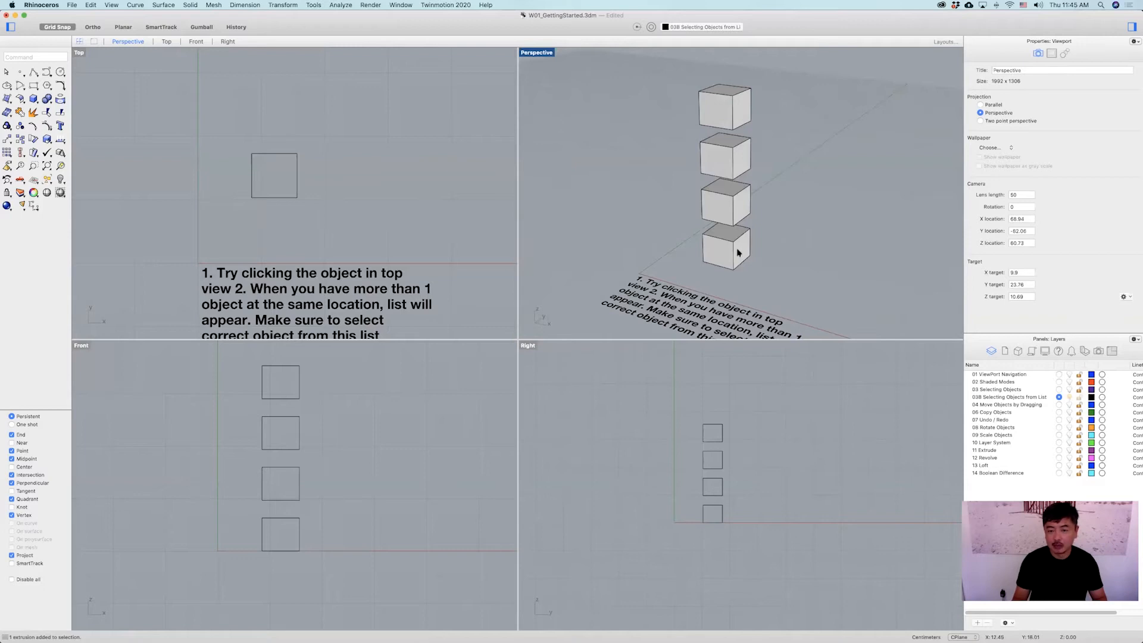
pyautogui.click(738, 252)
pyautogui.click(731, 205)
pyautogui.click(729, 153)
pyautogui.click(726, 109)
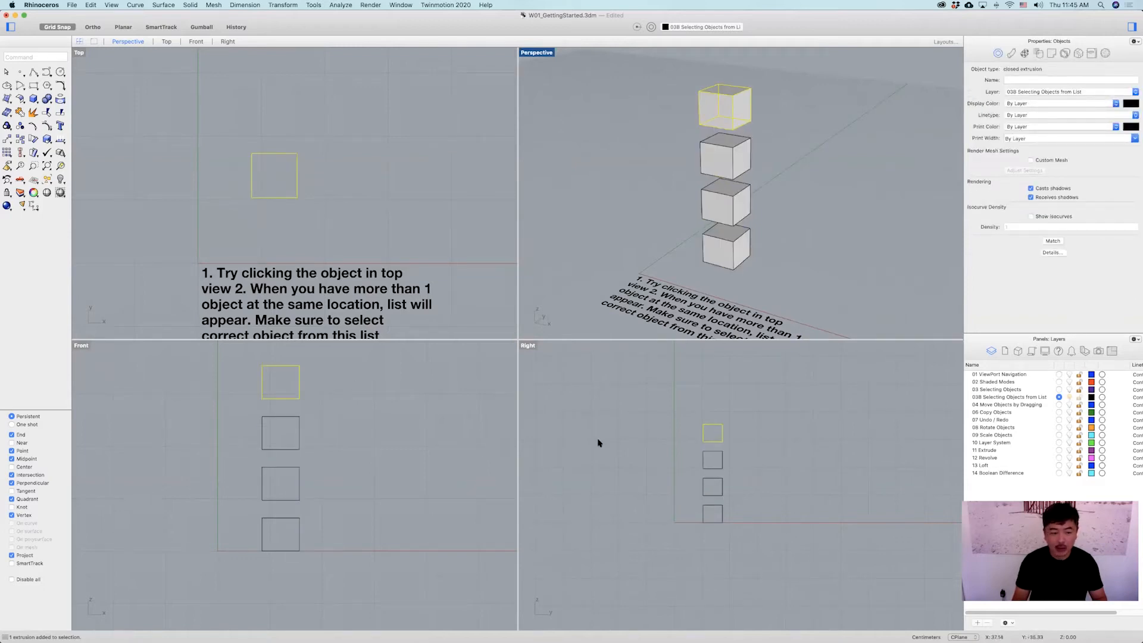
# Pick one box from the Choose Objects list in the Top viewport and drag it to the right.
pyautogui.moveTo(312, 425); pyautogui.dragTo(317, 449, button='right')
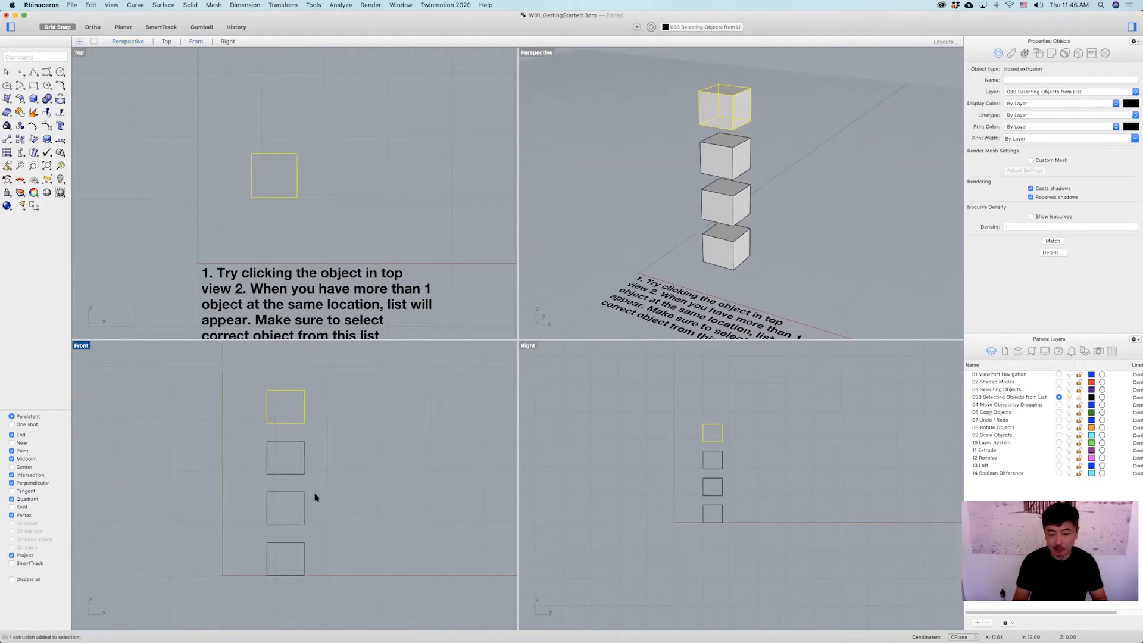
pyautogui.scroll(6, 726, 509)
pyautogui.moveTo(726, 510); pyautogui.dragTo(734, 552, button='right')
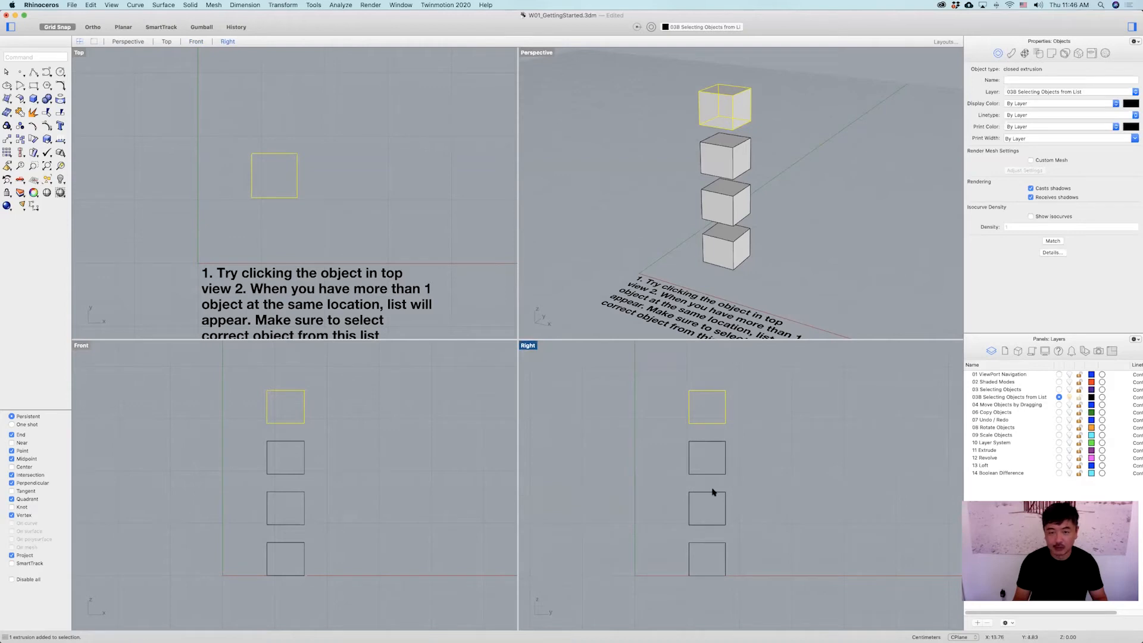
pyautogui.click(375, 224)
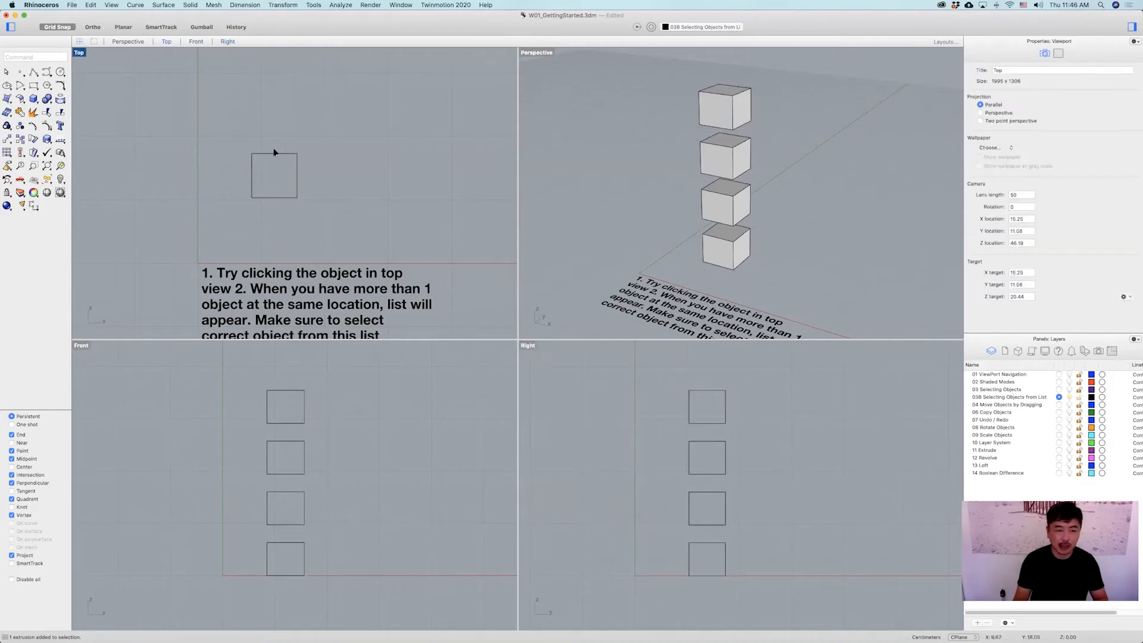
pyautogui.scroll(6, 275, 151)
pyautogui.moveTo(278, 157)
pyautogui.mouseDown(button='right')
pyautogui.moveTo(314, 123)
pyautogui.moveTo(346, 146)
pyautogui.moveTo(327, 123)
pyautogui.mouseUp(button='right')
pyautogui.scroll(-6, 318, 138)
pyautogui.click(313, 119)
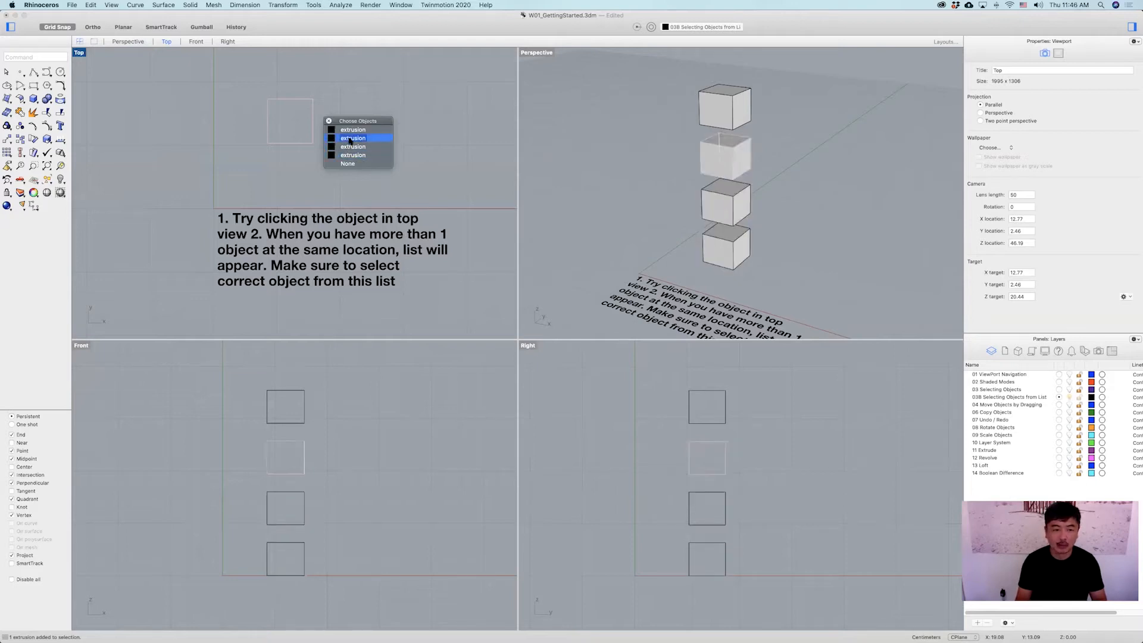
pyautogui.click(304, 100)
pyautogui.click(305, 101)
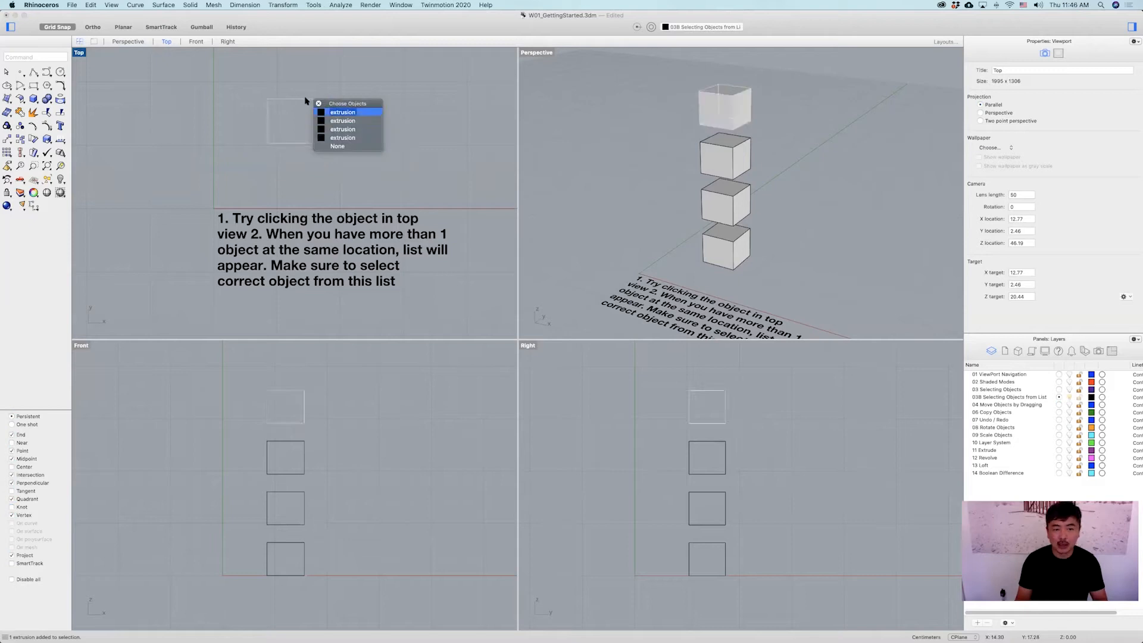
pyautogui.click(362, 129)
pyautogui.moveTo(313, 133); pyautogui.dragTo(427, 146)
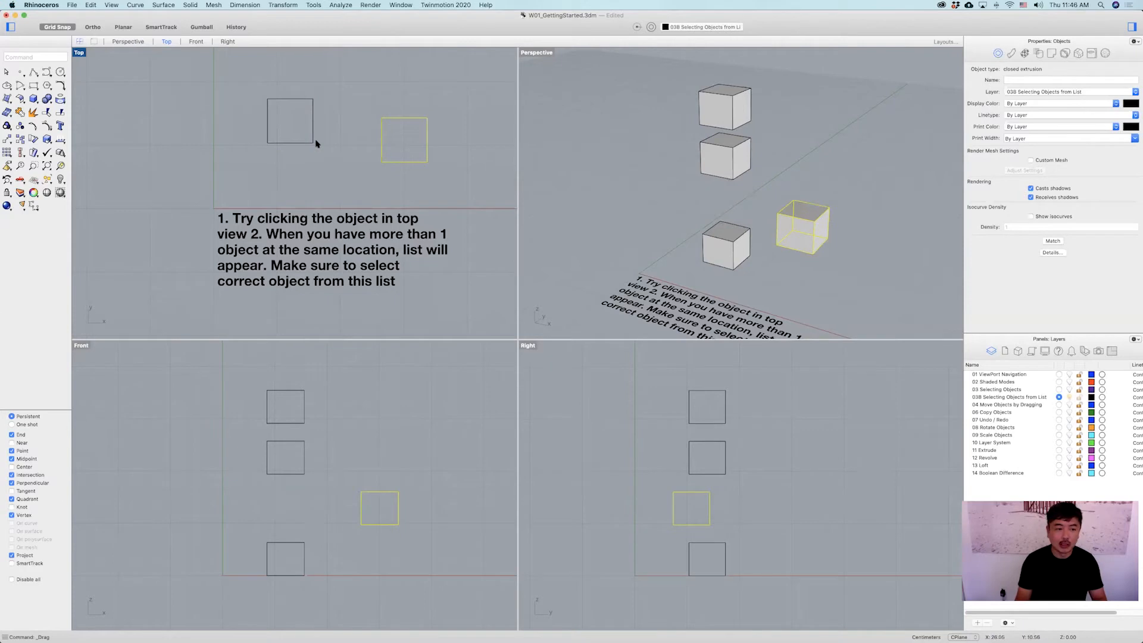
# Pick another box from the Choose Objects list and drag it to the left.
pyautogui.click(315, 144)
pyautogui.click(319, 155)
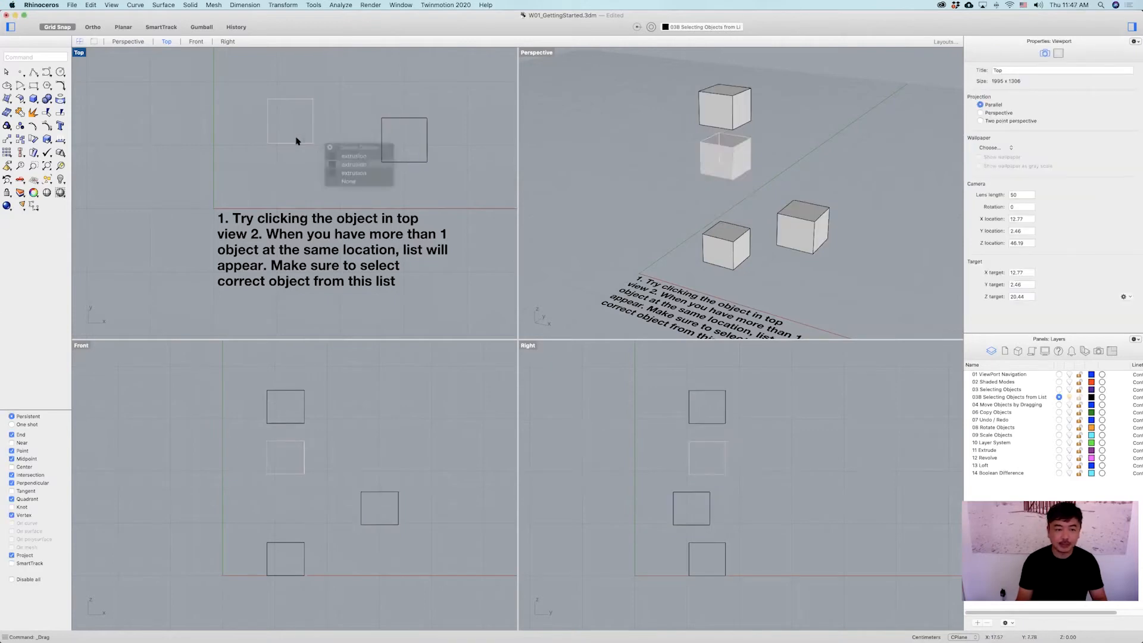
pyautogui.moveTo(291, 145); pyautogui.dragTo(190, 162)
pyautogui.click(347, 183)
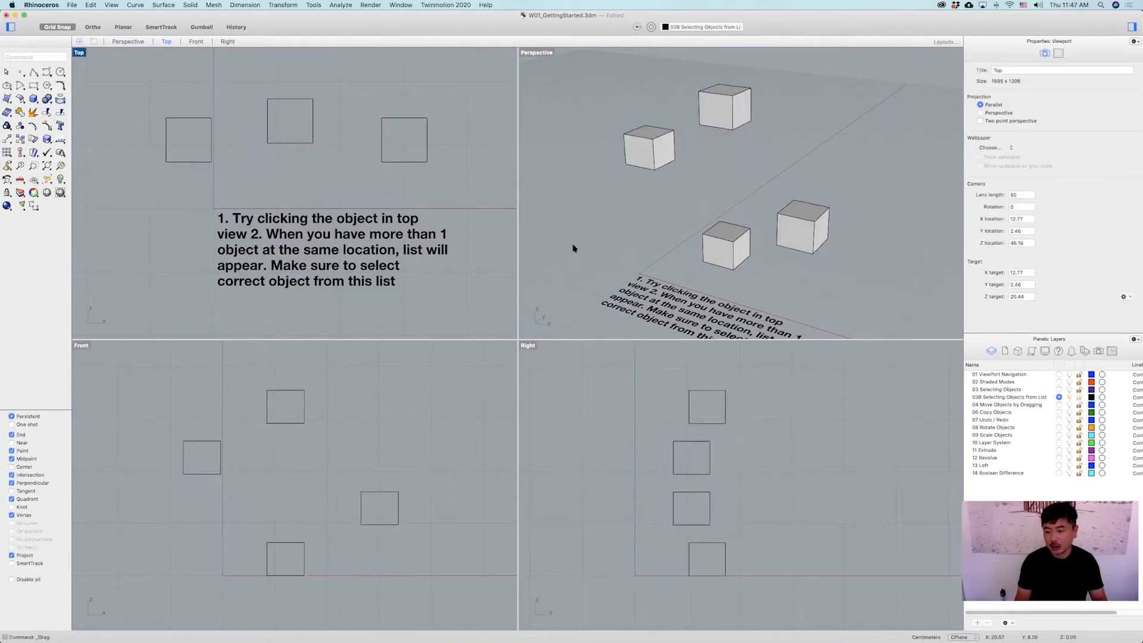
# Make 04 Move Objects by Dragging the current layer and turn off 03B Selecting Objects from List.
pyautogui.click(1059, 404)
pyautogui.click(1069, 397)
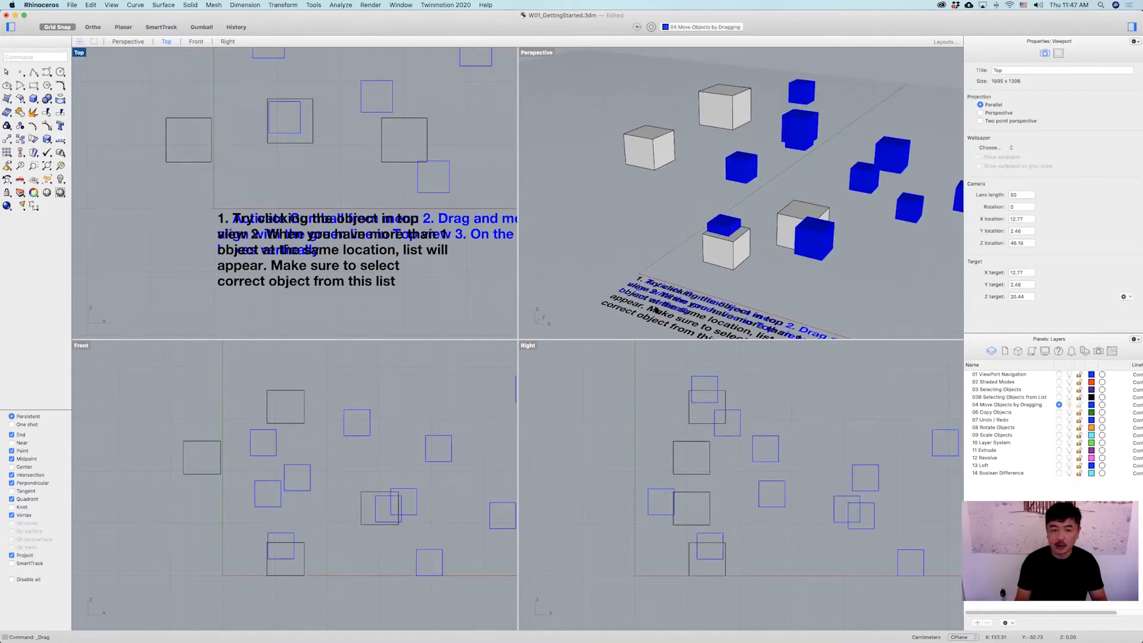
pyautogui.scroll(-5, 386, 249)
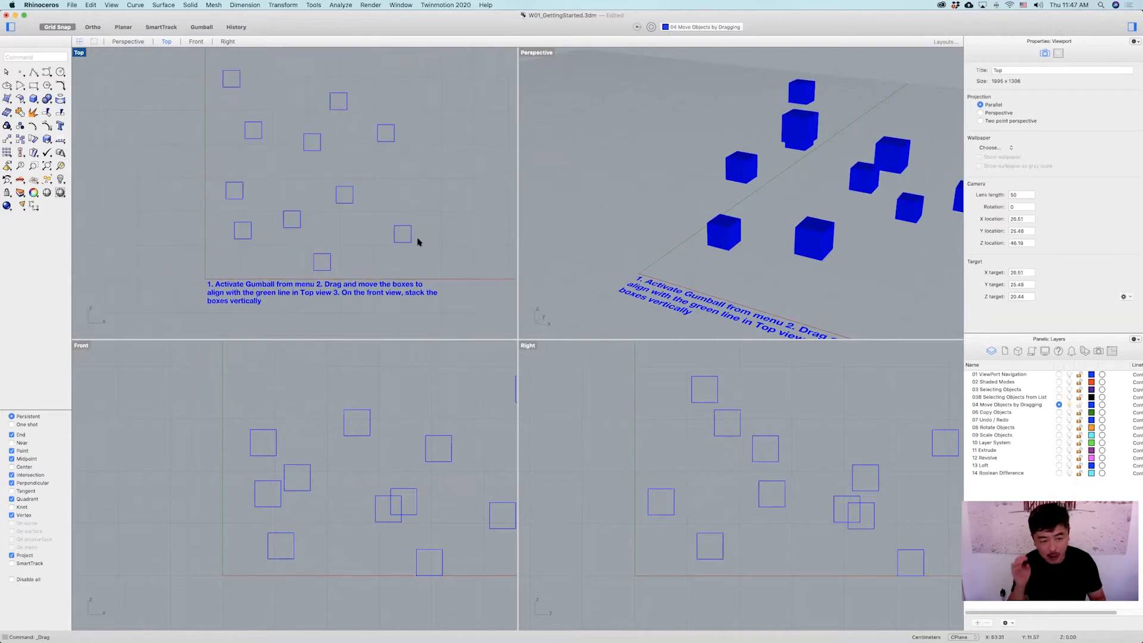
# Break the layer's instruction text into three separate numbered lines.
pyautogui.click(318, 293)
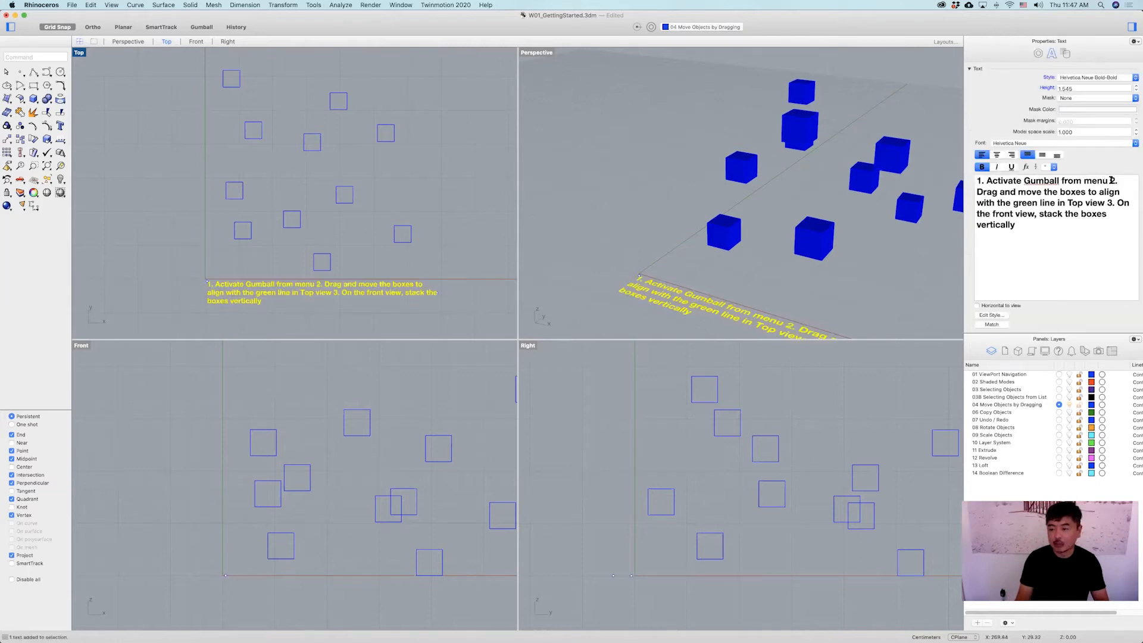
pyautogui.press('Return')
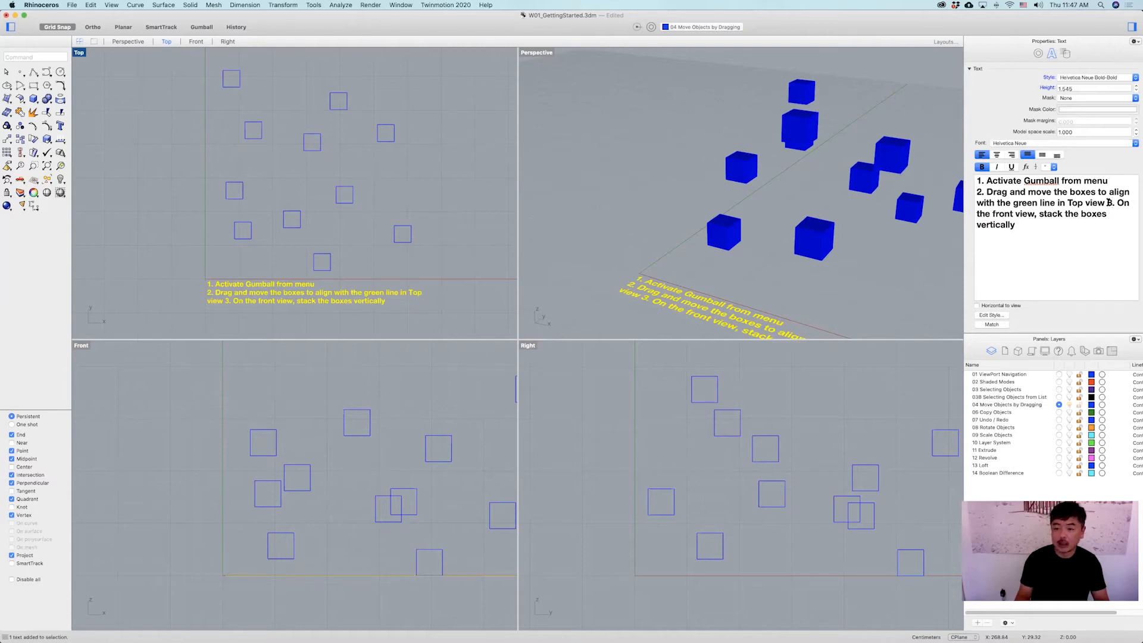
pyautogui.press('Return')
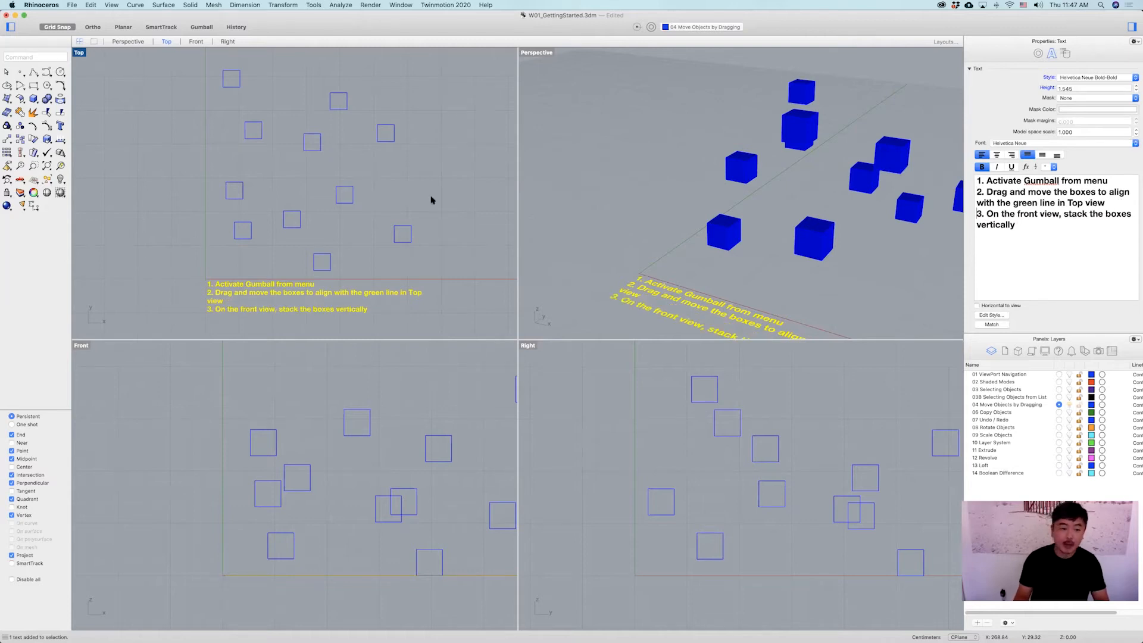
pyautogui.click(400, 188)
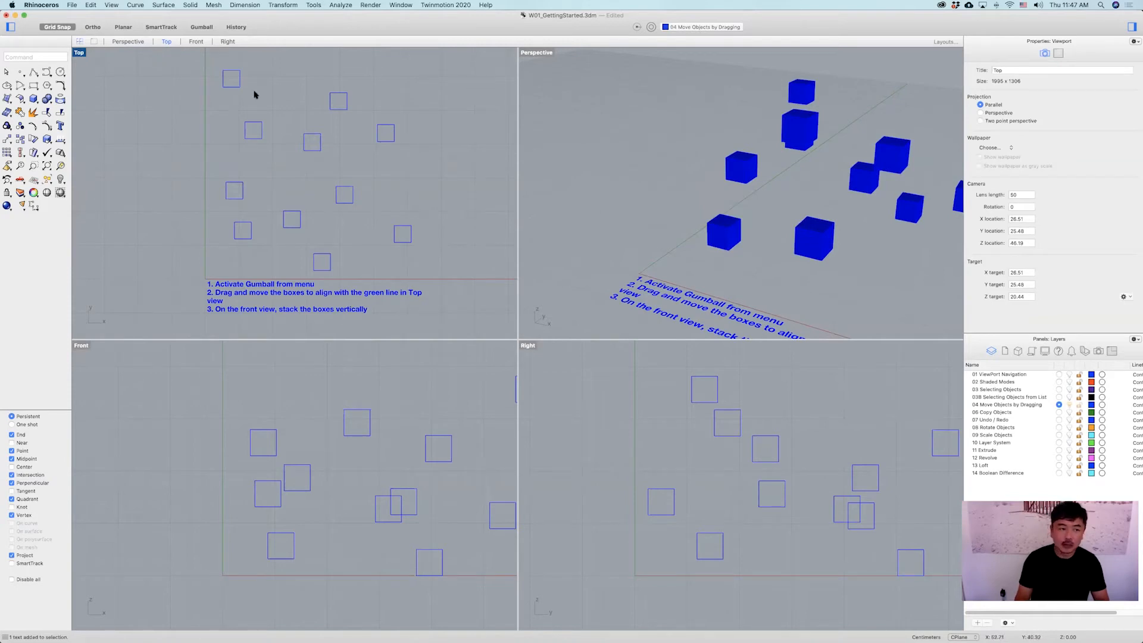
# Maximize the Top viewport and drag four boxes to new positions.
pyautogui.doubleClick(79, 53)
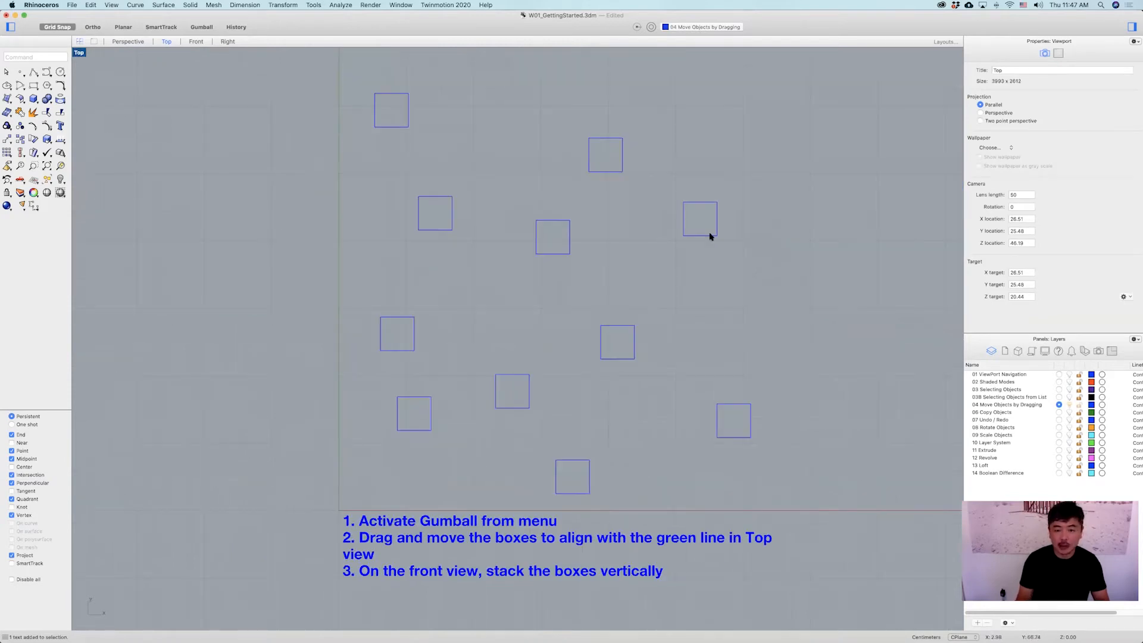
pyautogui.moveTo(714, 233); pyautogui.dragTo(817, 262)
pyautogui.moveTo(608, 176); pyautogui.dragTo(689, 182)
pyautogui.moveTo(391, 127); pyautogui.dragTo(357, 153)
pyautogui.moveTo(448, 197); pyautogui.dragTo(488, 163)
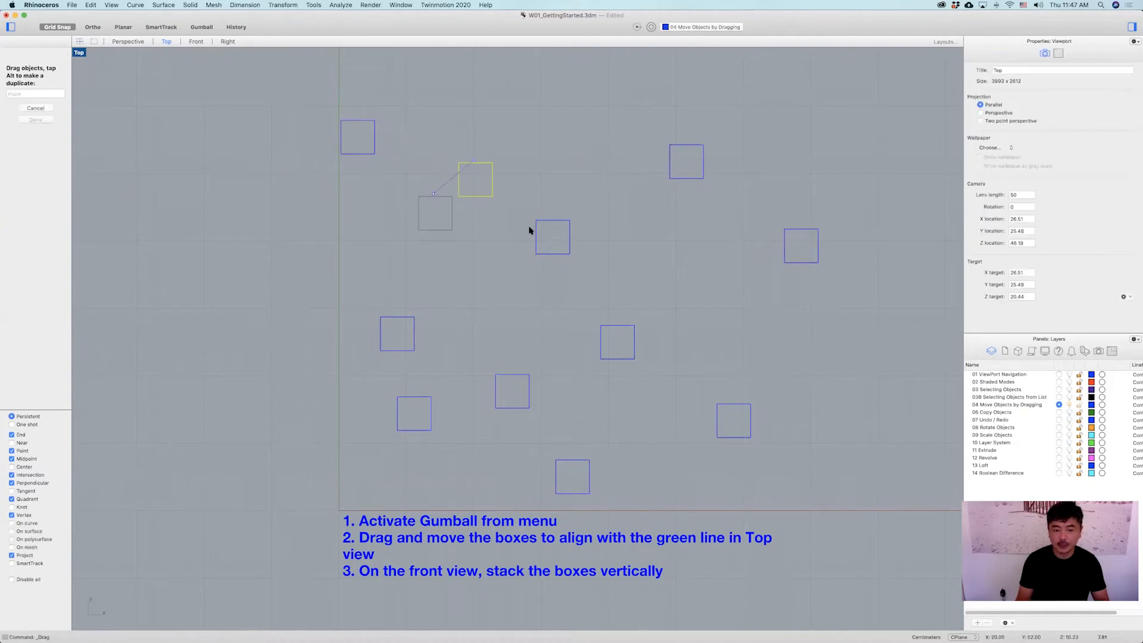
pyautogui.moveTo(548, 222); pyautogui.dragTo(602, 270)
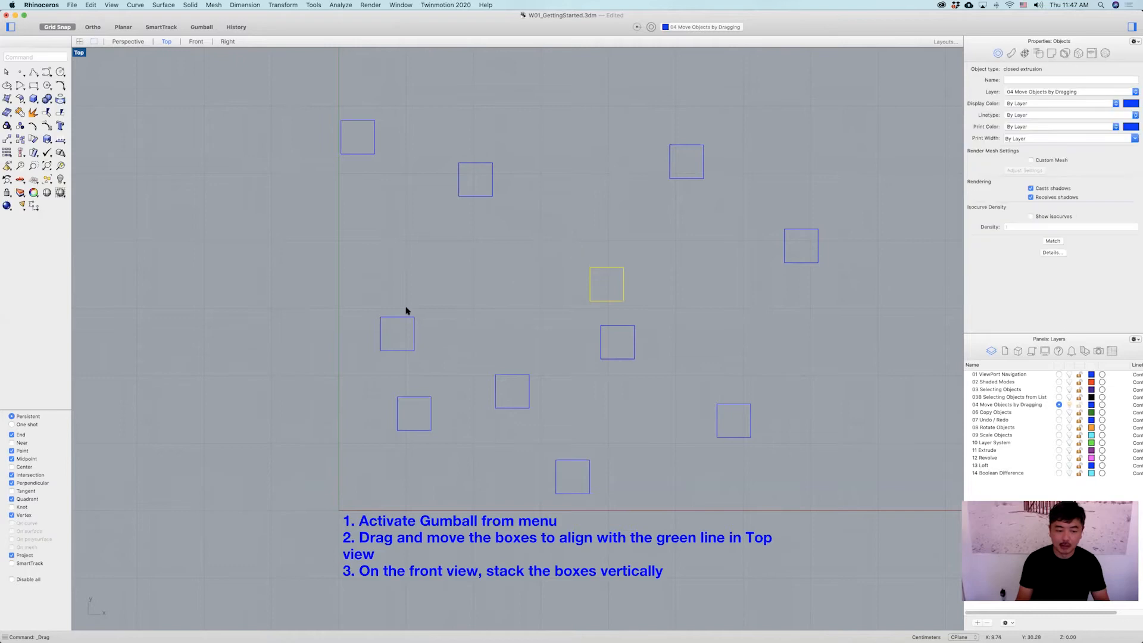
# Drag three more boxes closer to the green line in the Top viewport.
pyautogui.click(415, 326)
pyautogui.click(378, 290)
pyautogui.click(409, 317)
pyautogui.moveTo(408, 317); pyautogui.dragTo(372, 265)
pyautogui.moveTo(608, 328); pyautogui.dragTo(462, 287)
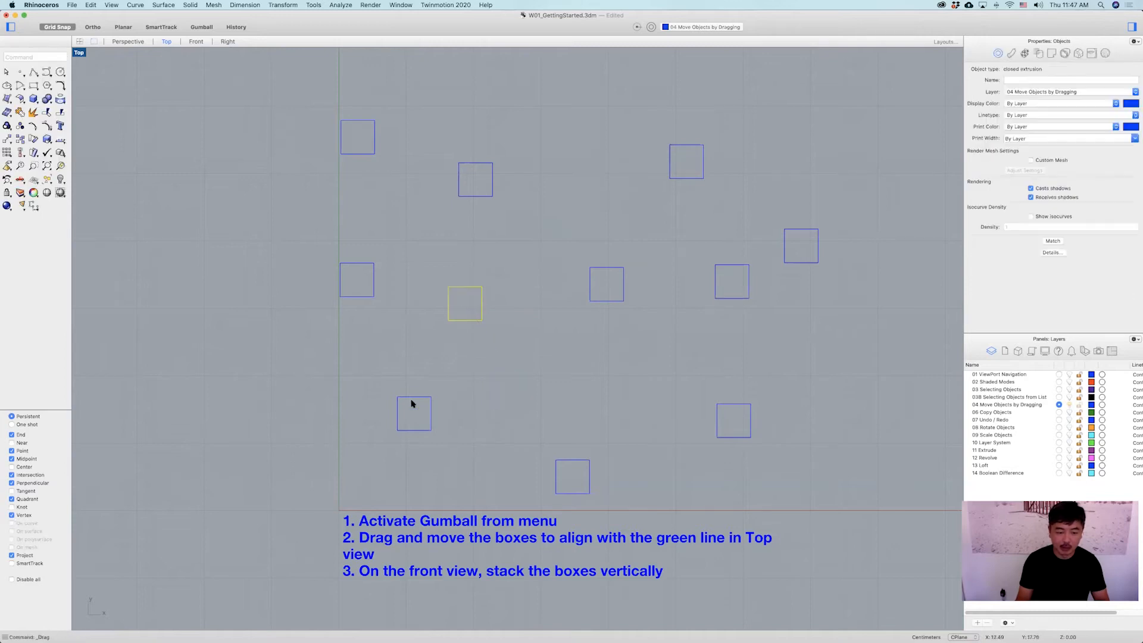
pyautogui.moveTo(410, 397); pyautogui.dragTo(390, 350)
pyautogui.click(538, 292)
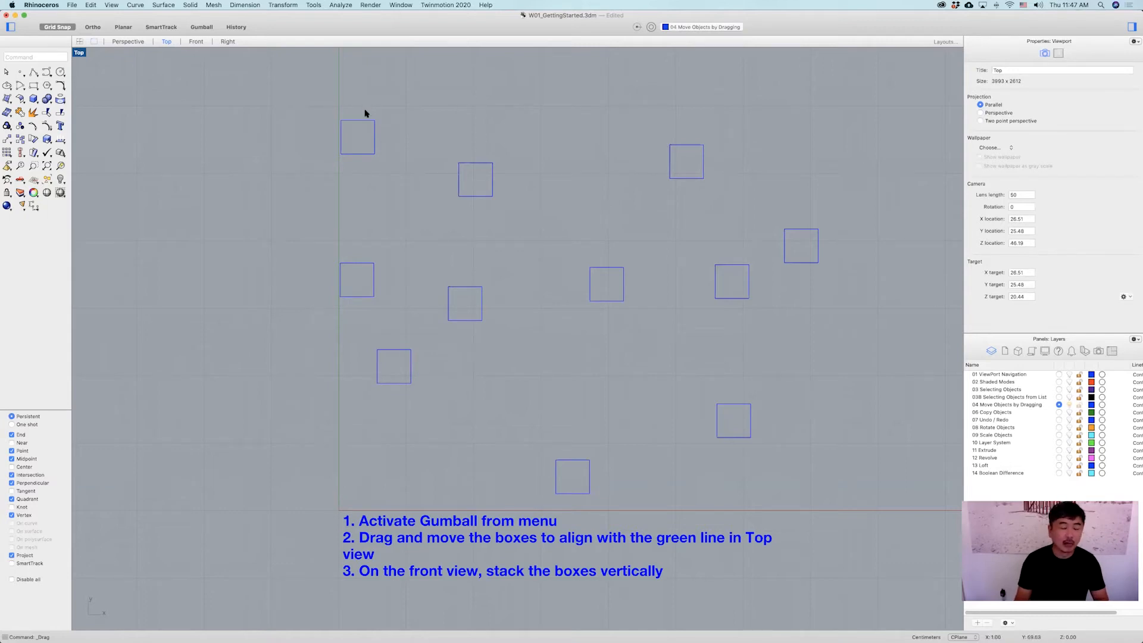
# Turn on the Gumball and restore the four-viewport layout.
pyautogui.click(200, 28)
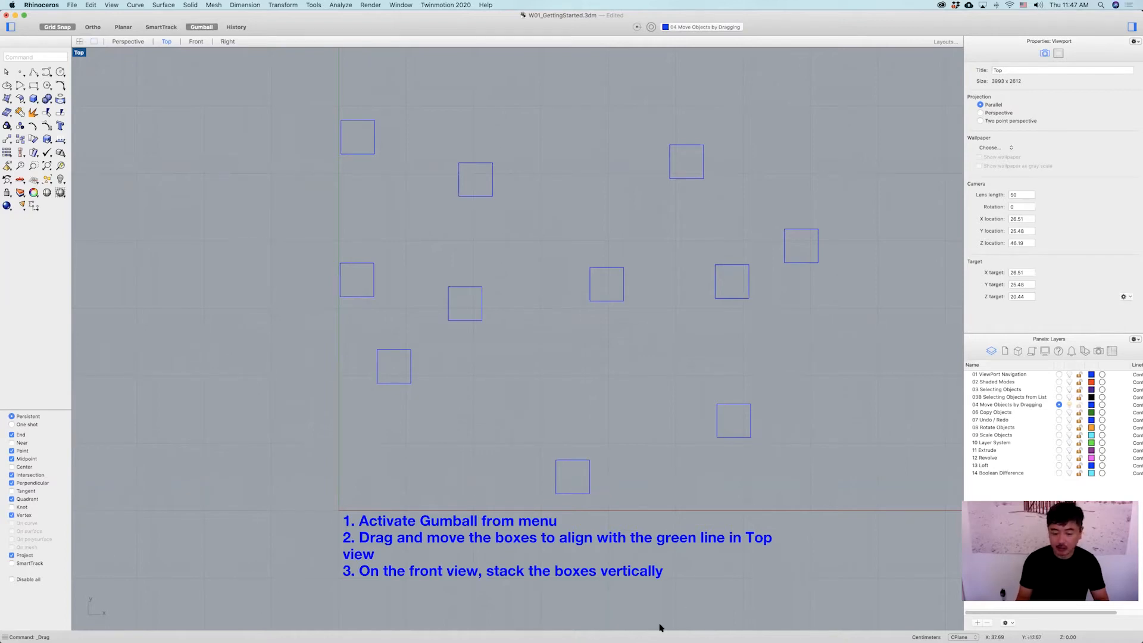
pyautogui.doubleClick(80, 53)
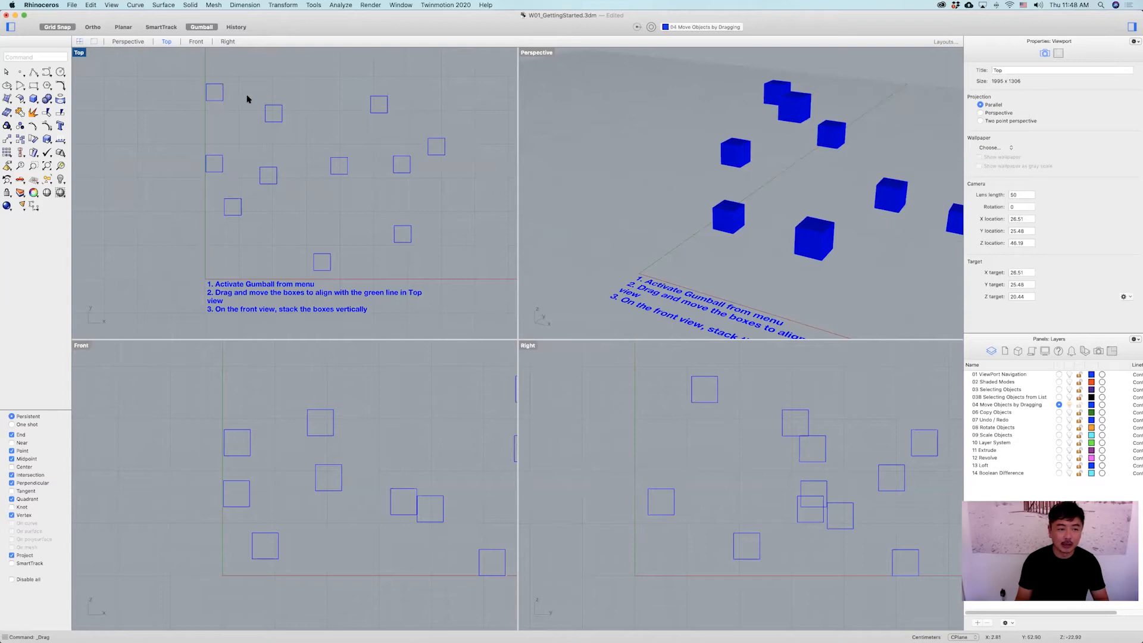
# Select a box in the Top view, maximize the Perspective viewport and zoom in on the selected box.
pyautogui.click(213, 101)
pyautogui.click(543, 53)
pyautogui.doubleClick(544, 54)
pyautogui.moveTo(569, 83); pyautogui.dragTo(586, 405, button='right')
pyautogui.scroll(6, 613, 281)
pyautogui.keyDown('shift'); pyautogui.moveTo(614, 281); pyautogui.dragTo(597, 259, button='right'); pyautogui.keyUp('shift')
pyautogui.moveTo(603, 292)
pyautogui.mouseDown(button='right')
pyautogui.moveTo(584, 278)
pyautogui.moveTo(610, 312)
pyautogui.mouseUp(button='right')
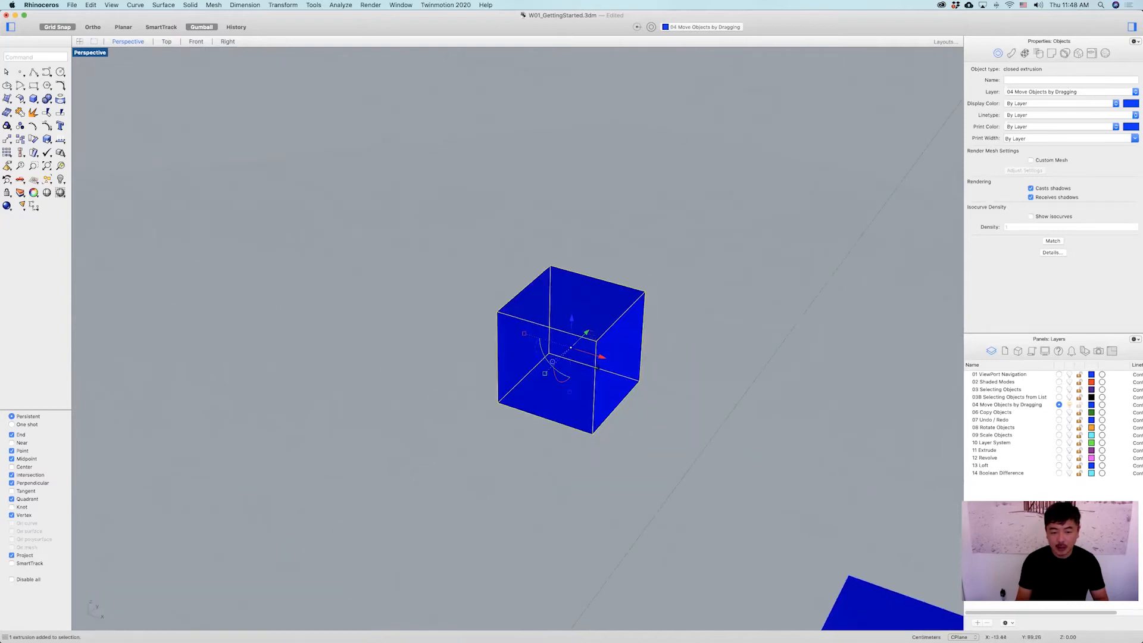
# Scale the selected box with the Gumball handles, stretching its length, width and height.
pyautogui.moveTo(598, 368); pyautogui.dragTo(608, 372, button='right')
pyautogui.moveTo(541, 322); pyautogui.dragTo(397, 245)
pyautogui.moveTo(512, 299); pyautogui.dragTo(446, 266, button='right')
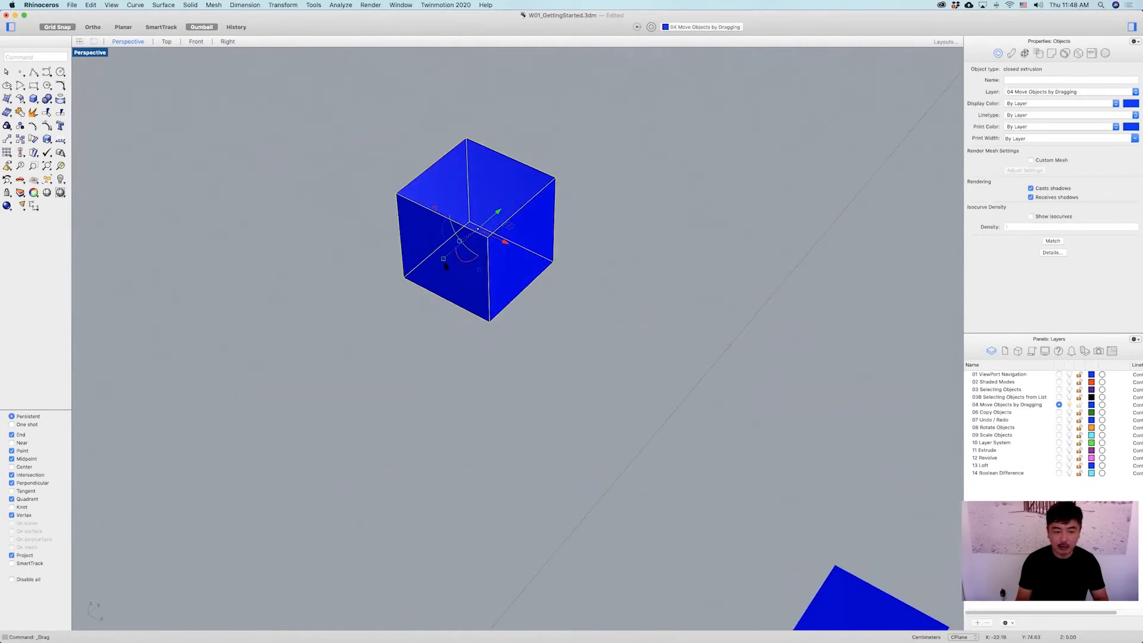
pyautogui.moveTo(444, 259); pyautogui.dragTo(373, 303)
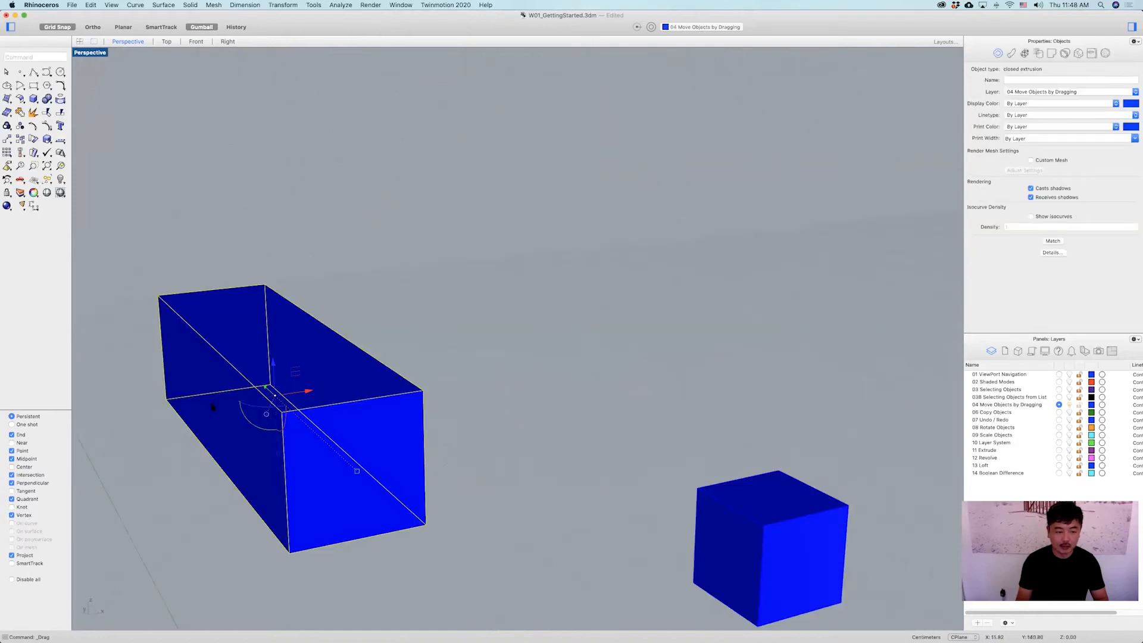
pyautogui.moveTo(198, 414); pyautogui.dragTo(284, 445)
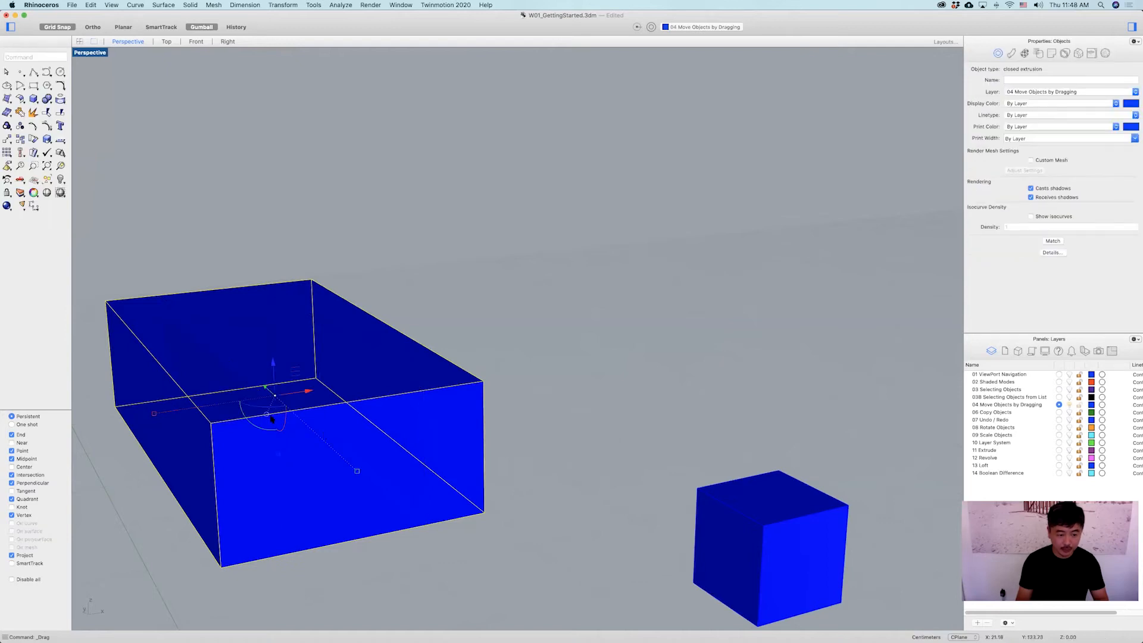
pyautogui.moveTo(281, 450); pyautogui.dragTo(277, 333, button='right')
pyautogui.moveTo(244, 499); pyautogui.dragTo(231, 578)
# Move and rotate the boxes with the Gumball handles in the Perspective viewport.
pyautogui.click(576, 467)
pyautogui.moveTo(576, 472); pyautogui.dragTo(506, 248, button='right')
pyautogui.click(680, 359)
pyautogui.moveTo(510, 258); pyautogui.dragTo(480, 248)
pyautogui.moveTo(480, 248); pyautogui.dragTo(531, 261, button='right')
pyautogui.moveTo(329, 219); pyautogui.dragTo(683, 377)
pyautogui.click(683, 377)
pyautogui.moveTo(683, 377); pyautogui.dragTo(646, 352, button='right')
pyautogui.scroll(-7, 646, 352)
# Undo the last four Gumball transformations.
pyautogui.press('super+z')
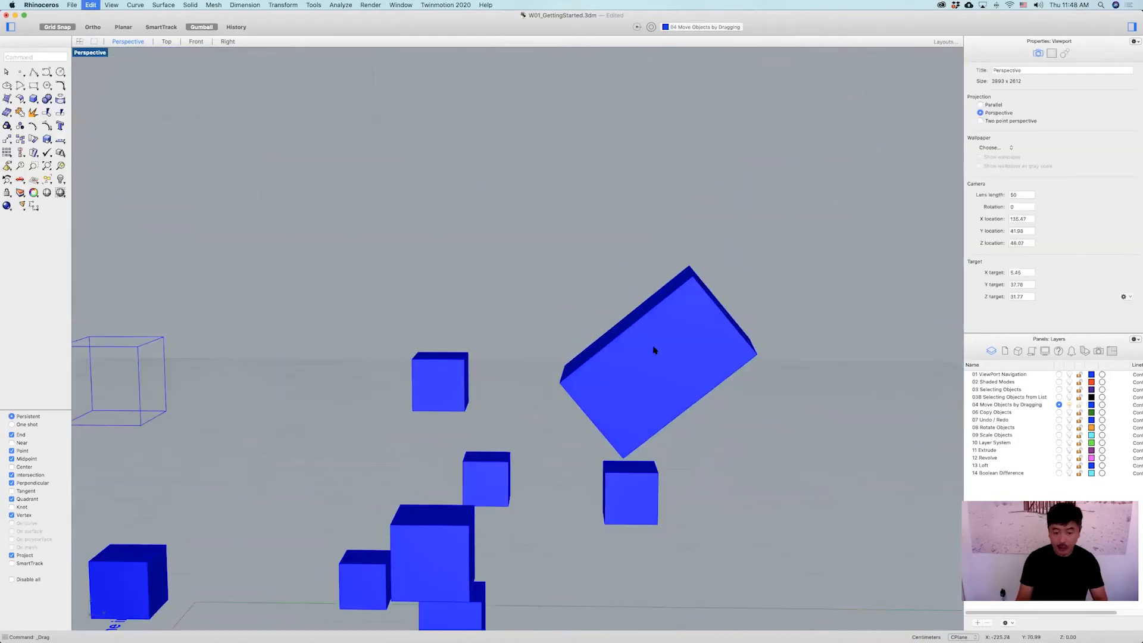
pyautogui.press('super+z')
pyautogui.press('super+z')
pyautogui.press('super+z')
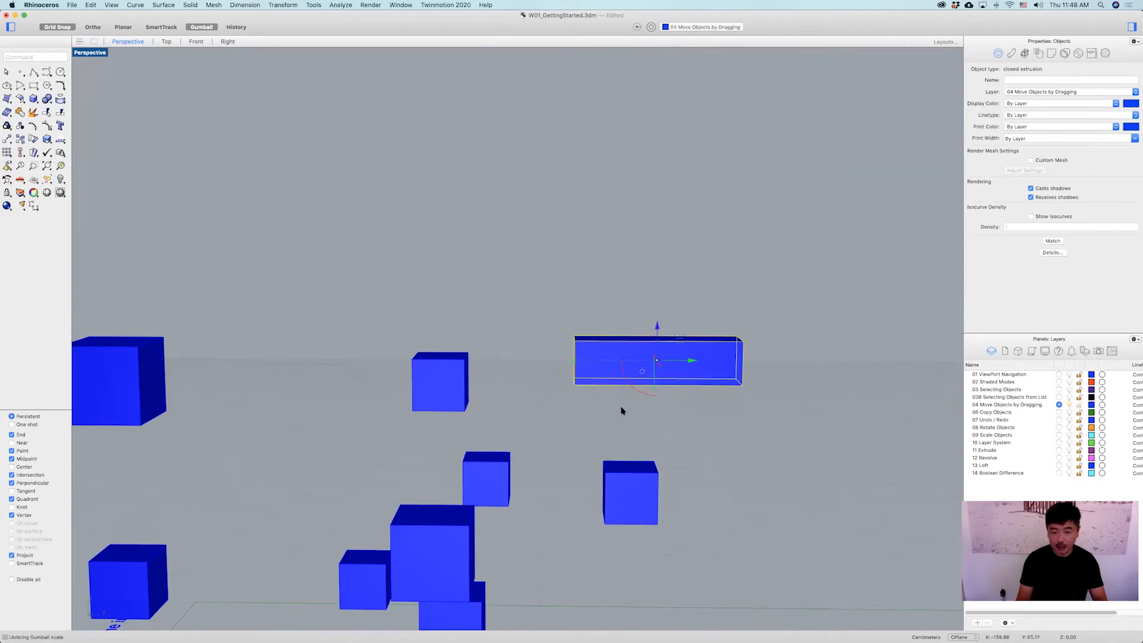
# Undo the box's scaling and return to the four-viewport layout.
pyautogui.press('super+z')
pyautogui.click(559, 400)
pyautogui.moveTo(559, 399); pyautogui.dragTo(586, 337, button='right')
pyautogui.scroll(-7, 627, 437)
pyautogui.moveTo(600, 405); pyautogui.dragTo(651, 409, button='right')
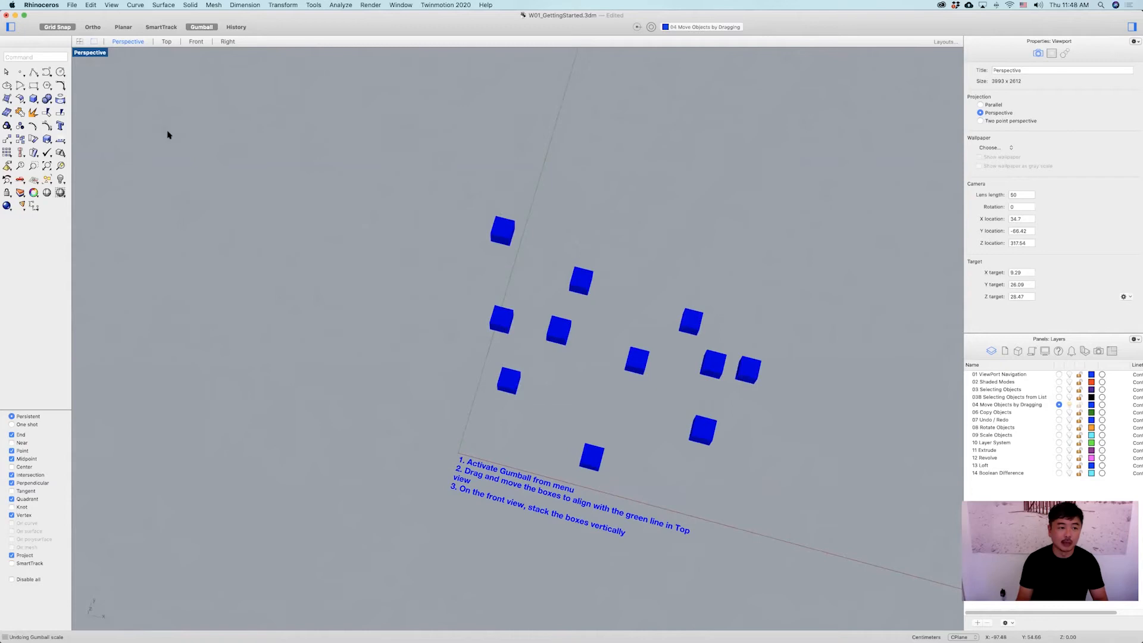
pyautogui.doubleClick(100, 55)
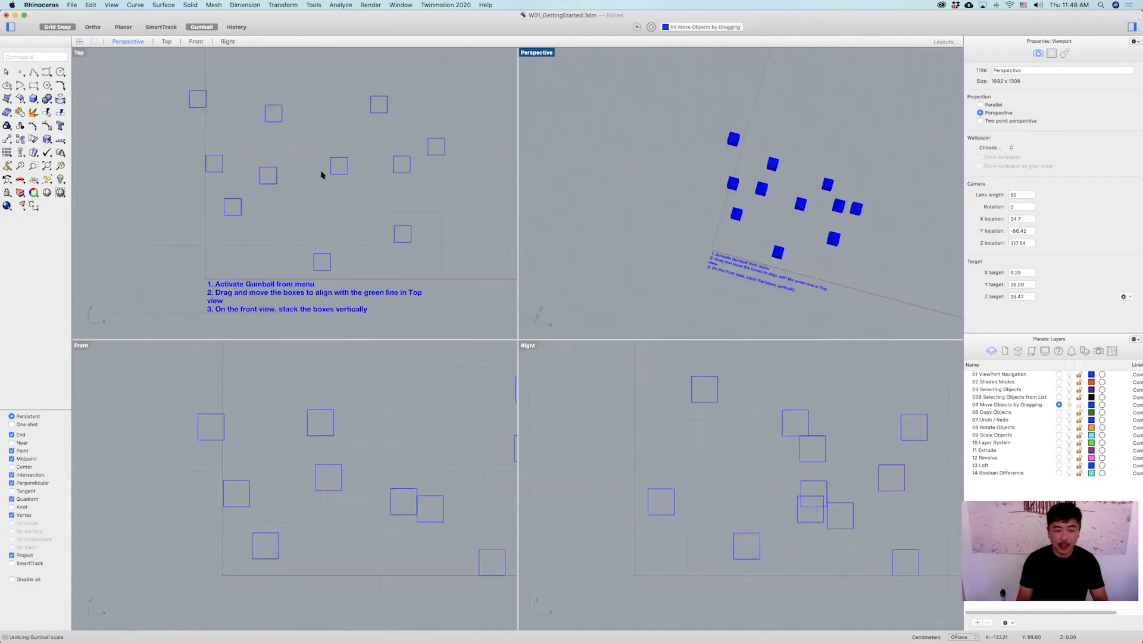
# Move a box along X onto the green line in the Top view with the Gumball and turn off Grid Snap.
pyautogui.click(355, 255)
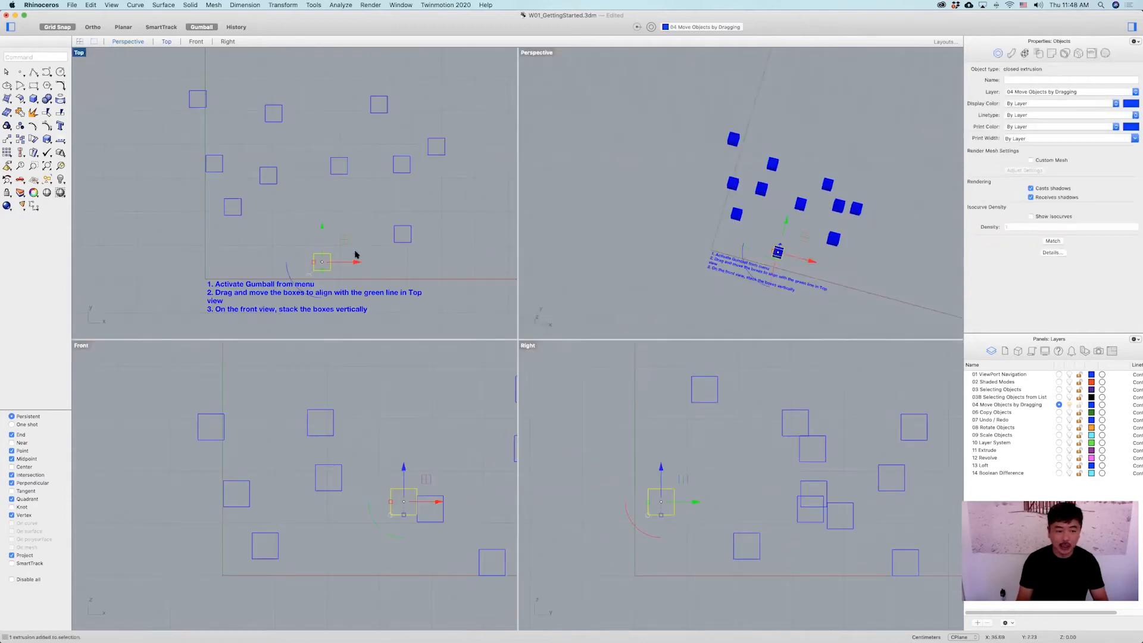
pyautogui.scroll(8, 267, 263)
pyautogui.moveTo(316, 277); pyautogui.dragTo(360, 258, button='right')
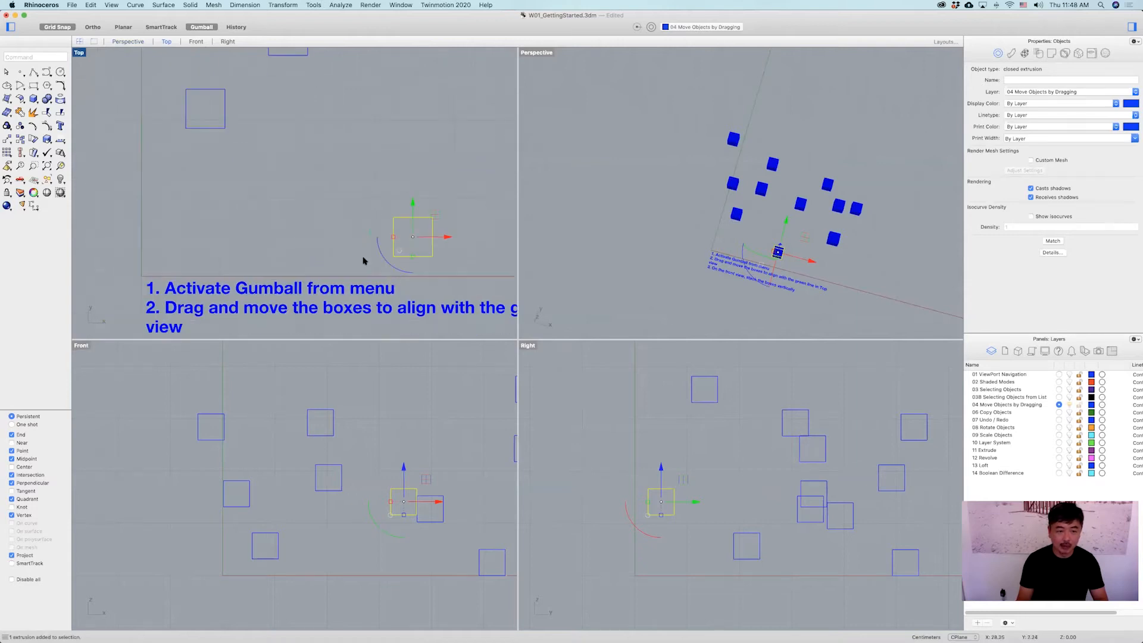
pyautogui.scroll(-4, 442, 241)
pyautogui.moveTo(455, 241); pyautogui.dragTo(291, 250)
pyautogui.click(57, 27)
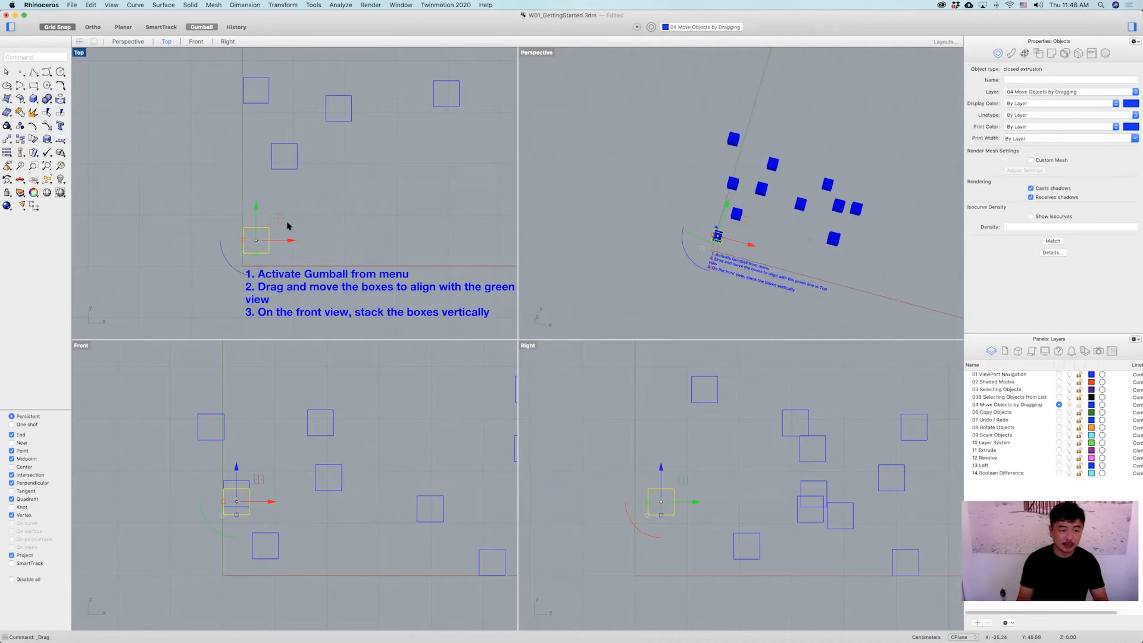
# Drag three more boxes with the Gumball onto the green line in the Top view, lining them up.
pyautogui.click(324, 214)
pyautogui.scroll(-3, 436, 224)
pyautogui.click(449, 215)
pyautogui.moveTo(471, 213); pyautogui.dragTo(262, 204)
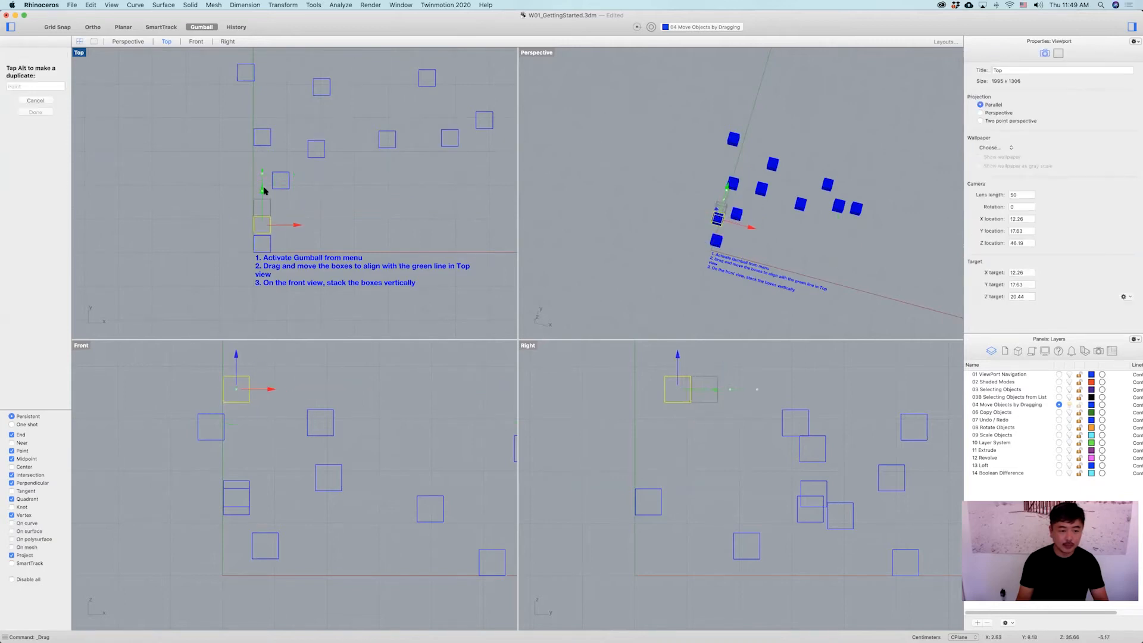
pyautogui.click(281, 181)
pyautogui.moveTo(319, 181); pyautogui.dragTo(299, 182)
pyautogui.moveTo(264, 174); pyautogui.dragTo(264, 203)
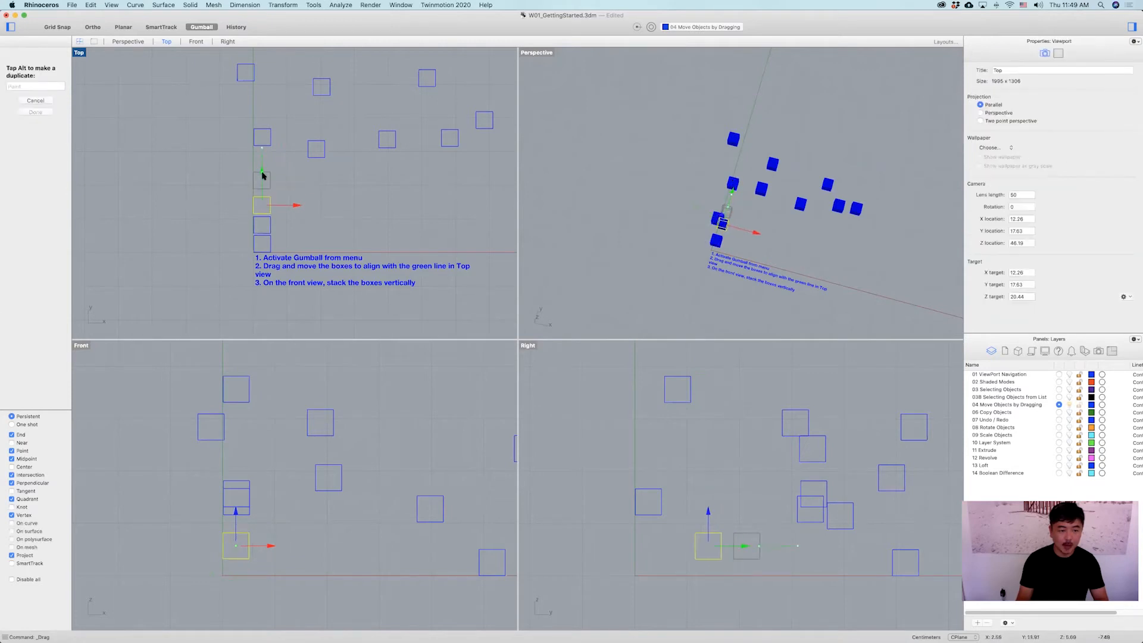
pyautogui.click(307, 153)
pyautogui.moveTo(327, 153); pyautogui.dragTo(260, 152)
pyautogui.click(266, 140)
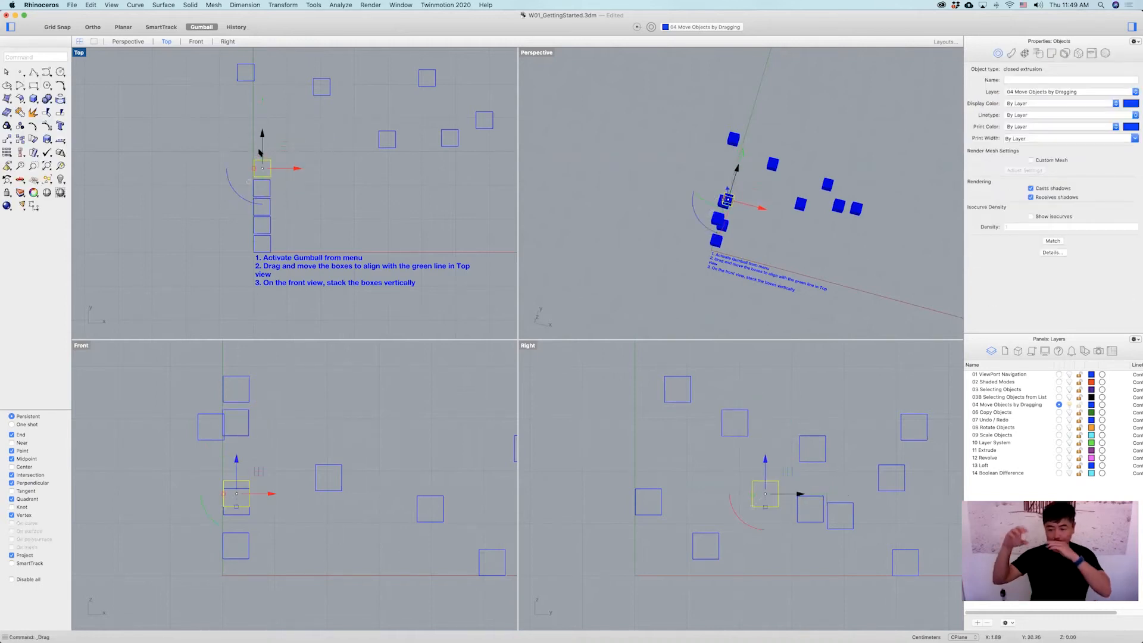
# Align the remaining boxes onto the green line in the Top view, forming one straight column.
pyautogui.click(383, 143)
pyautogui.moveTo(409, 139); pyautogui.dragTo(261, 127)
pyautogui.click(316, 94)
pyautogui.moveTo(321, 69); pyautogui.dragTo(315, 113)
pyautogui.moveTo(349, 132); pyautogui.dragTo(288, 129)
pyautogui.click(241, 82)
pyautogui.moveTo(278, 73); pyautogui.dragTo(293, 73)
pyautogui.moveTo(262, 57); pyautogui.dragTo(259, 99)
pyautogui.click(421, 83)
pyautogui.moveTo(461, 80); pyautogui.dragTo(295, 79)
pyautogui.moveTo(261, 58); pyautogui.dragTo(260, 76)
pyautogui.click(443, 141)
pyautogui.moveTo(475, 138); pyautogui.dragTo(282, 125)
pyautogui.moveTo(263, 113); pyautogui.dragTo(267, 53)
pyautogui.moveTo(269, 54); pyautogui.dragTo(276, 116, button='right')
pyautogui.click(484, 183)
pyautogui.moveTo(516, 182); pyautogui.dragTo(259, 153)
pyautogui.moveTo(268, 152); pyautogui.dragTo(274, 94)
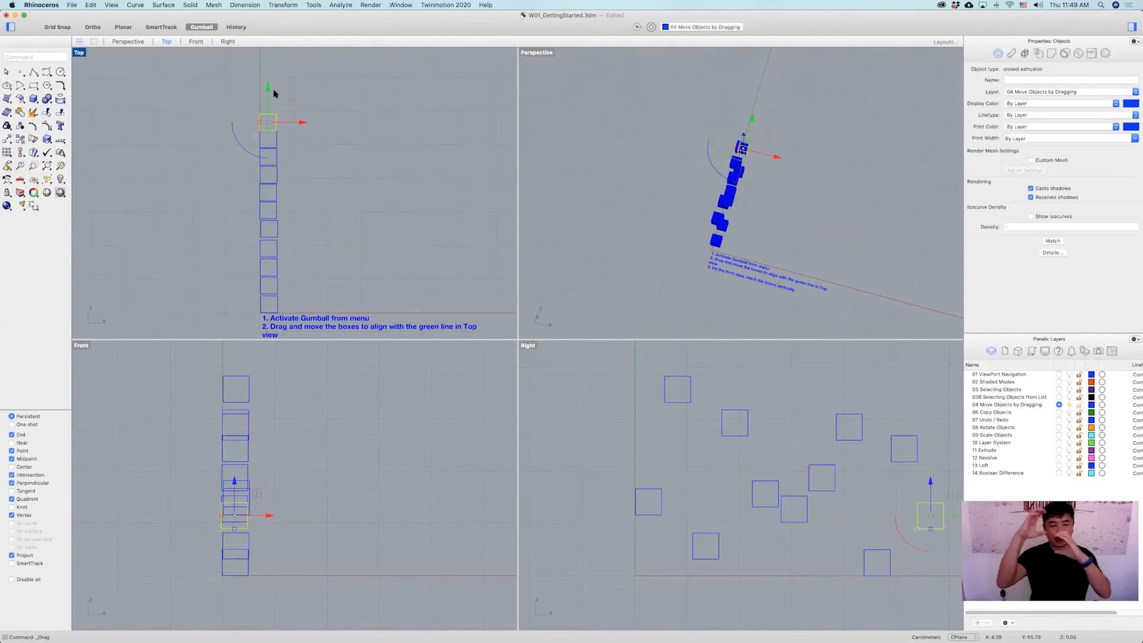
# Inspect the aligned column of boxes in the Top view.
pyautogui.click(380, 198)
pyautogui.scroll(-2, 381, 197)
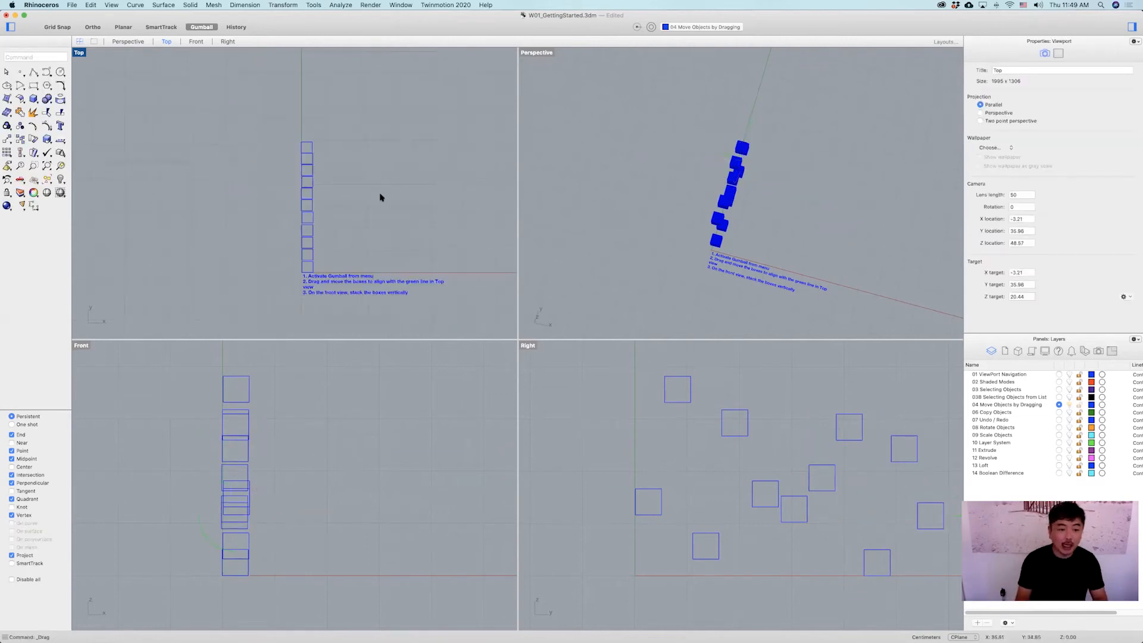
pyautogui.moveTo(353, 224); pyautogui.dragTo(356, 206, button='right')
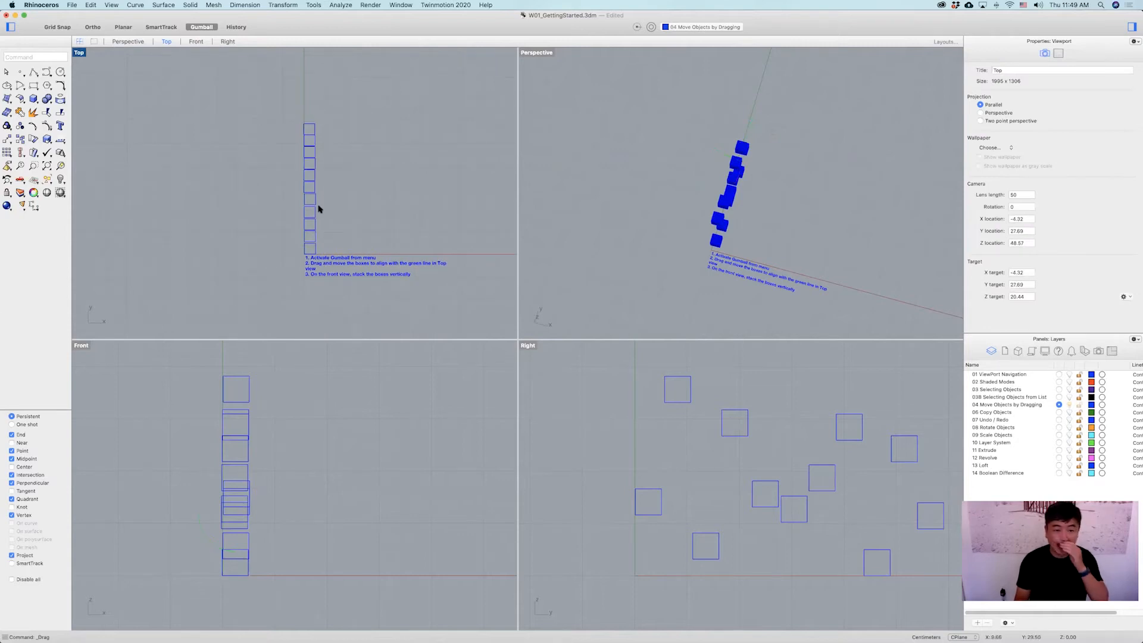
pyautogui.scroll(2, 310, 184)
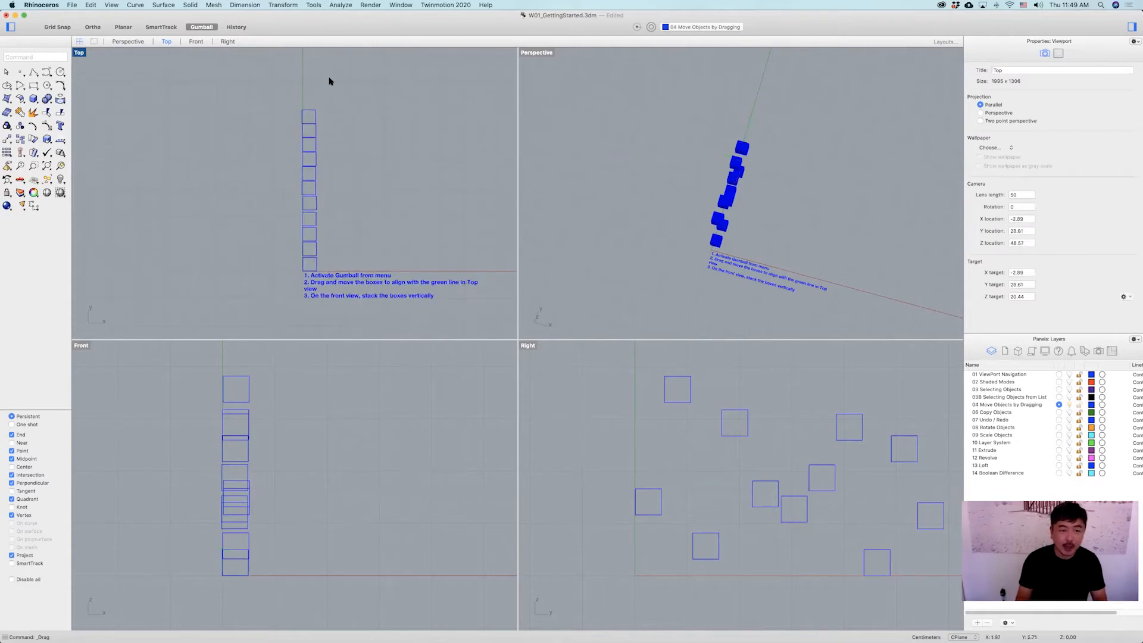
pyautogui.doubleClick(79, 53)
pyautogui.scroll(2, 538, 304)
pyautogui.moveTo(538, 303); pyautogui.dragTo(474, 278, button='right')
pyautogui.scroll(-1, 488, 274)
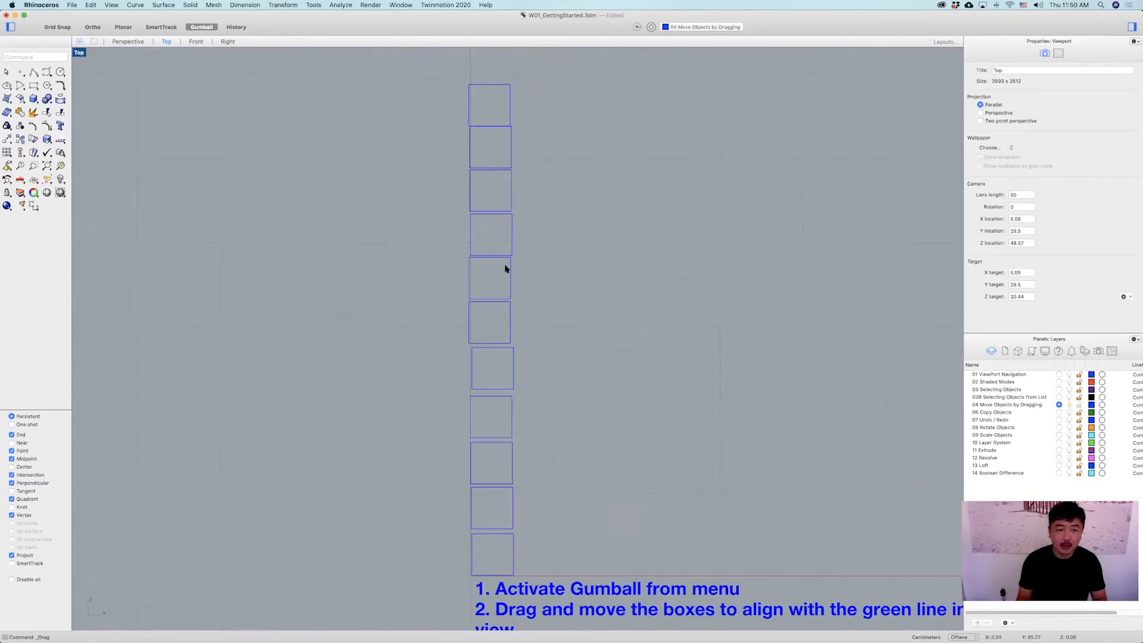
pyautogui.scroll(-1, 505, 268)
pyautogui.doubleClick(79, 53)
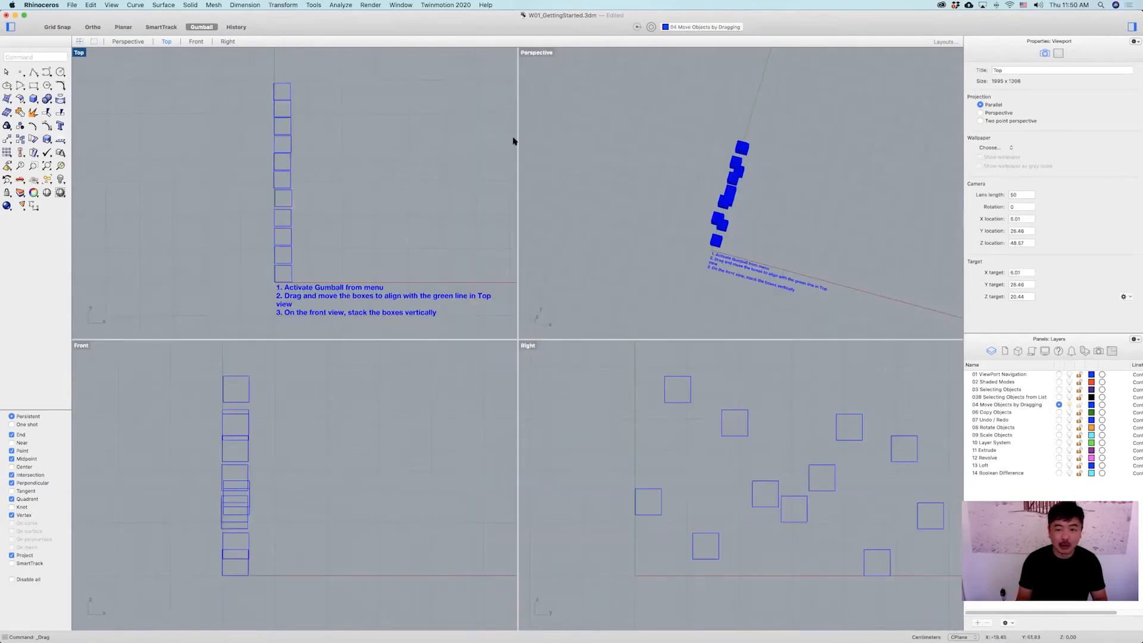
# Maximize the Right view and move one box down onto the ground line with the Gumball.
pyautogui.moveTo(788, 232); pyautogui.dragTo(833, 244, button='right')
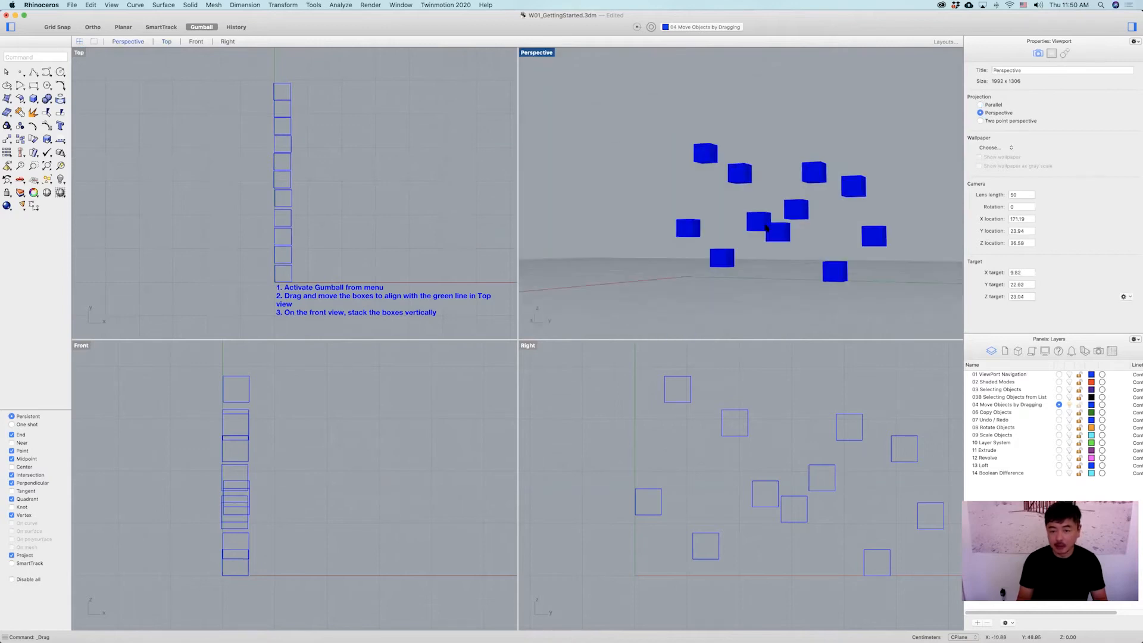
pyautogui.scroll(-3, 807, 469)
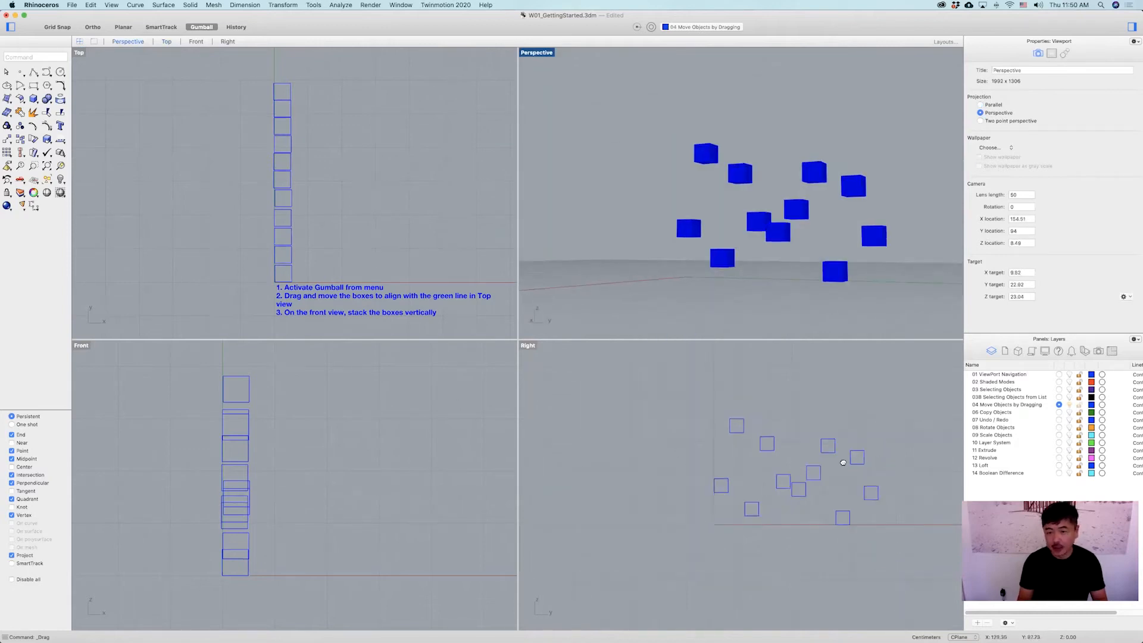
pyautogui.moveTo(800, 301); pyautogui.dragTo(569, 230, button='right')
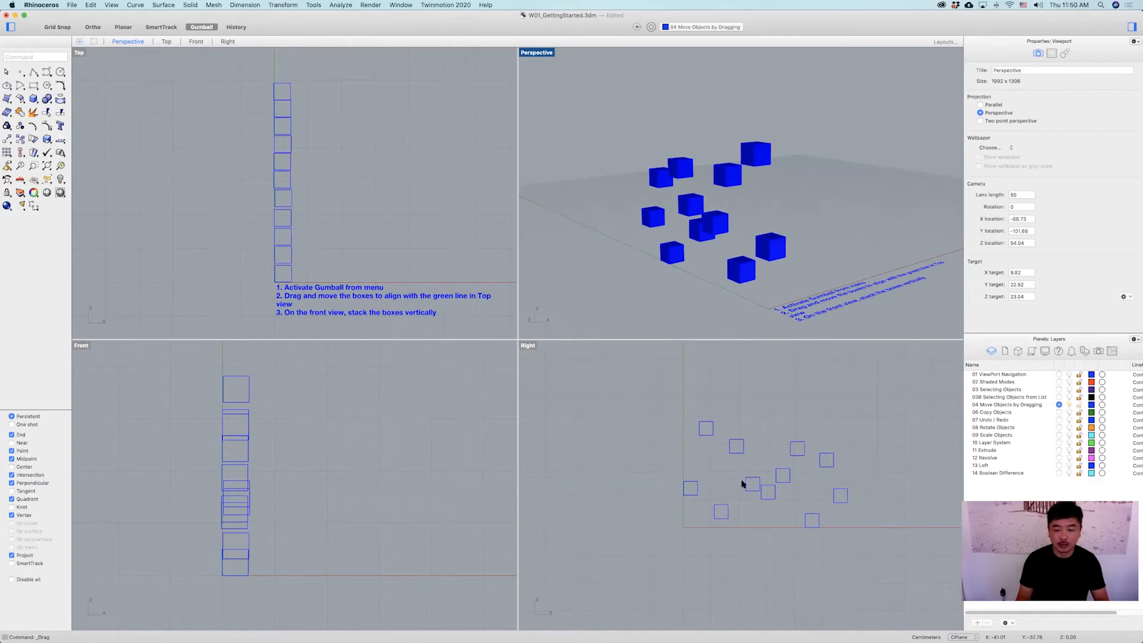
pyautogui.moveTo(740, 480); pyautogui.dragTo(684, 459, button='right')
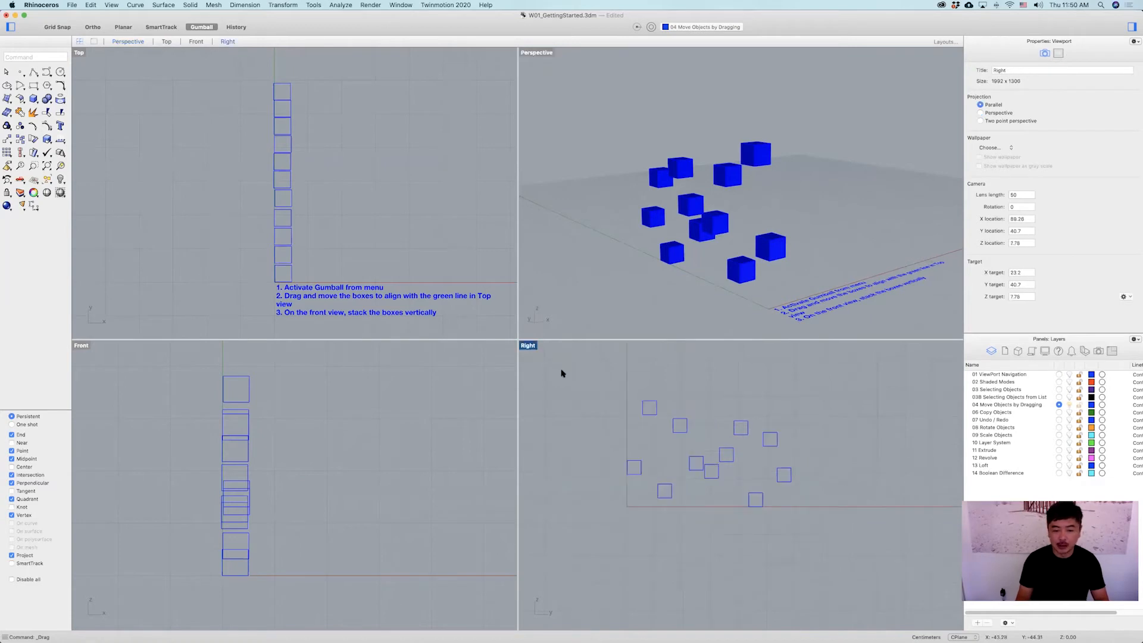
pyautogui.doubleClick(532, 346)
pyautogui.moveTo(504, 393); pyautogui.dragTo(583, 393, button='right')
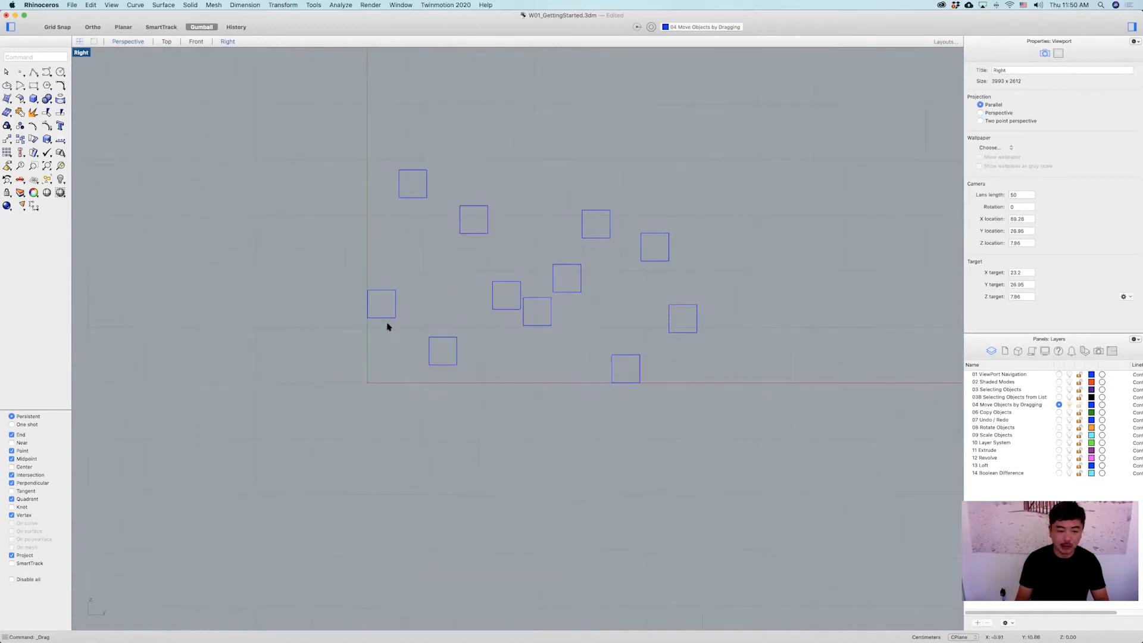
pyautogui.click(385, 290)
pyautogui.moveTo(381, 267); pyautogui.dragTo(376, 325)
pyautogui.press('Escape')
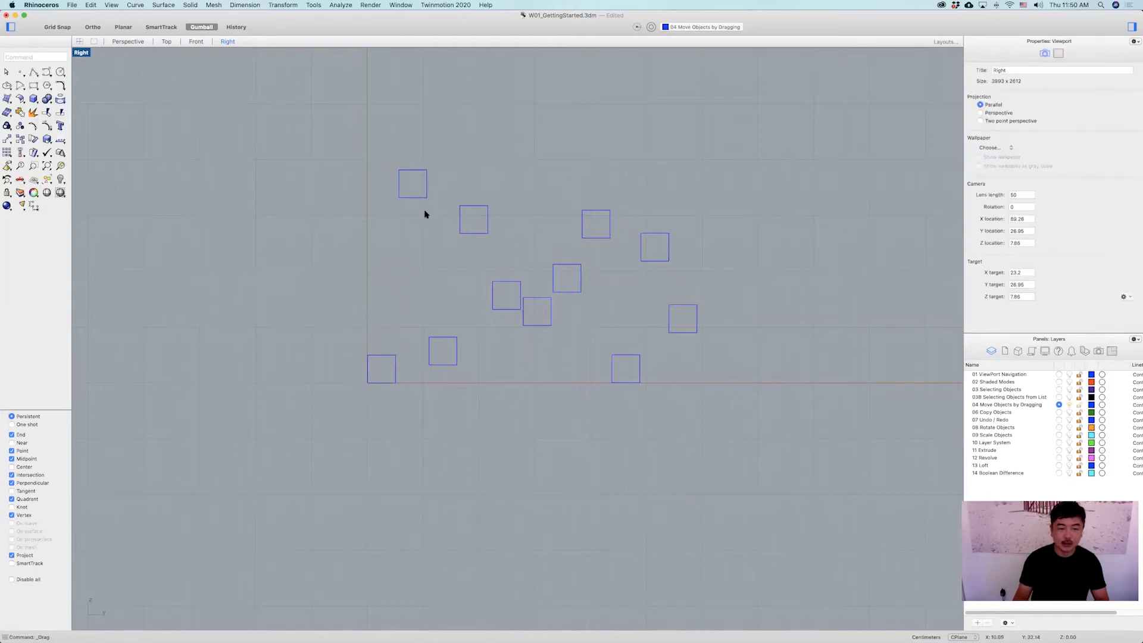
# Move the remaining boxes down in the Right view so they all sit in a row on the ground line.
pyautogui.click(409, 198)
pyautogui.moveTo(413, 162); pyautogui.dragTo(442, 350)
pyautogui.click(443, 337)
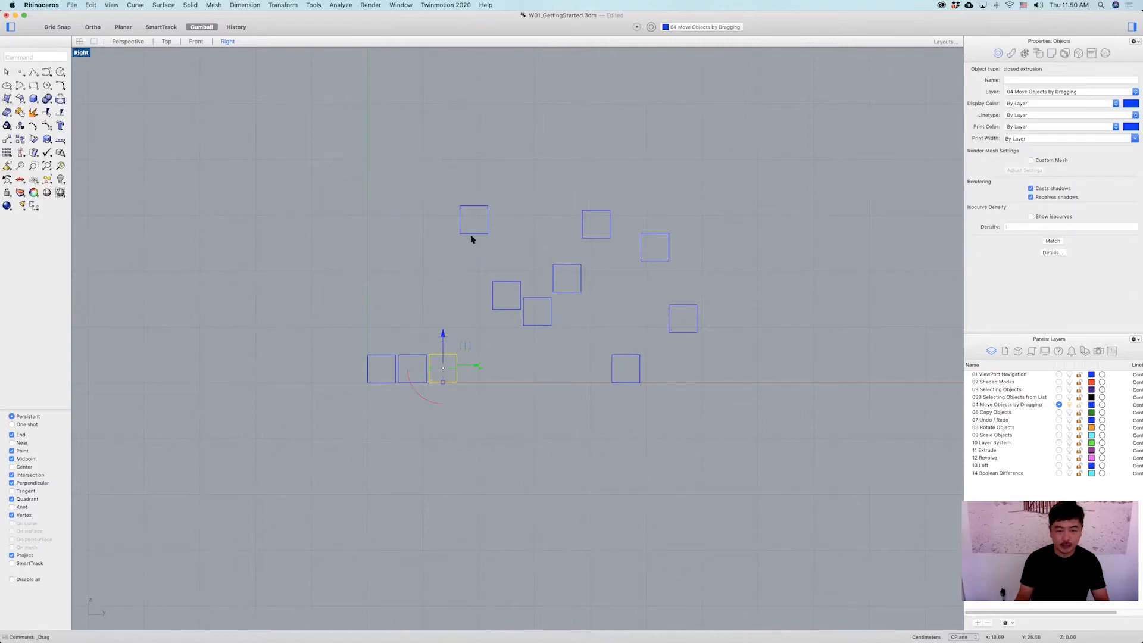
pyautogui.press('Escape')
pyautogui.moveTo(474, 204); pyautogui.dragTo(473, 335)
pyautogui.click(499, 311)
pyautogui.moveTo(516, 263); pyautogui.dragTo(515, 336)
pyautogui.click(537, 296)
pyautogui.moveTo(538, 289); pyautogui.dragTo(538, 346)
pyautogui.moveTo(565, 277); pyautogui.dragTo(569, 344)
pyautogui.click(599, 238)
pyautogui.moveTo(597, 197); pyautogui.dragTo(597, 344)
pyautogui.click(654, 234)
pyautogui.moveTo(655, 260); pyautogui.dragTo(683, 342)
pyautogui.click(683, 331)
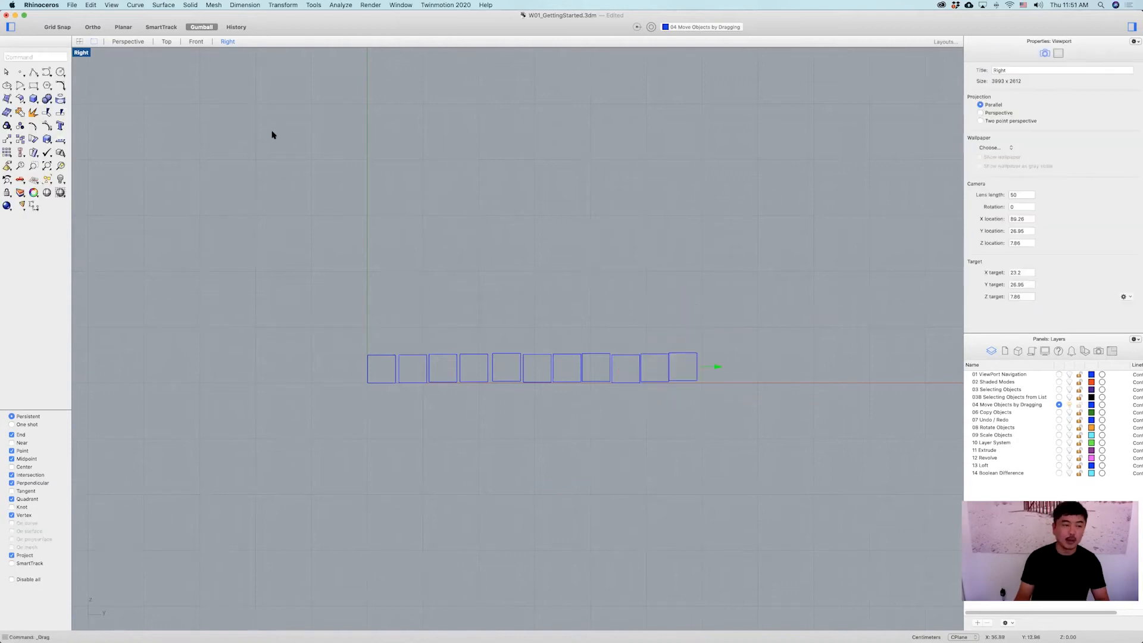
# Lift the first boxes upward in the Right view with the Gumball to start a stepped stack.
pyautogui.doubleClick(86, 59)
pyautogui.moveTo(809, 222); pyautogui.dragTo(691, 237, button='right')
pyautogui.scroll(6, 668, 225)
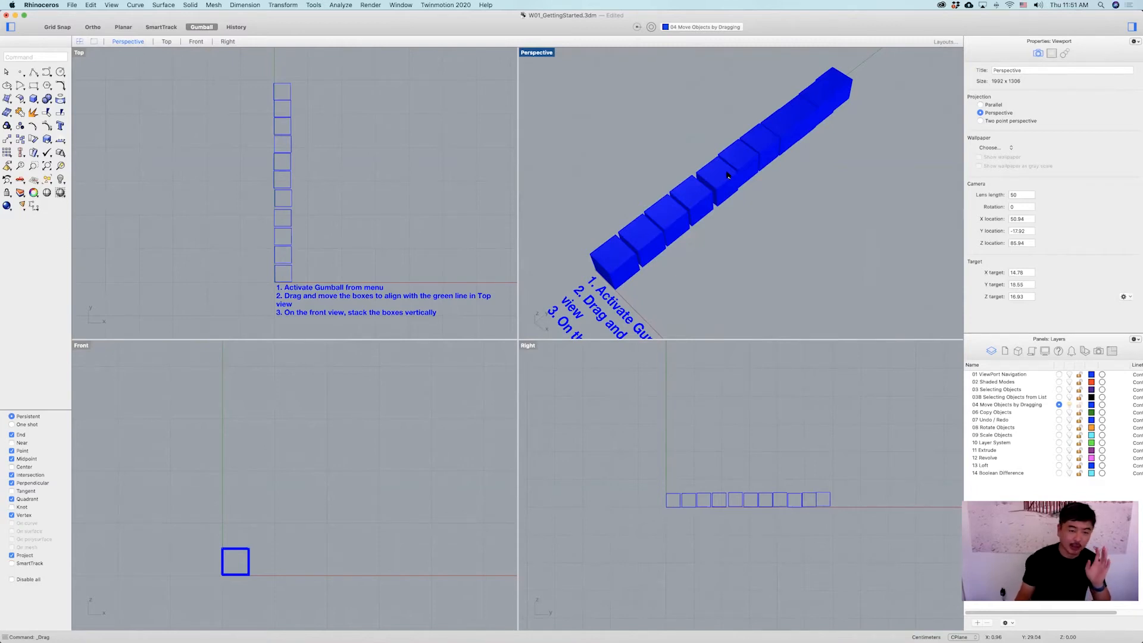
pyautogui.moveTo(747, 214); pyautogui.dragTo(731, 247, button='right')
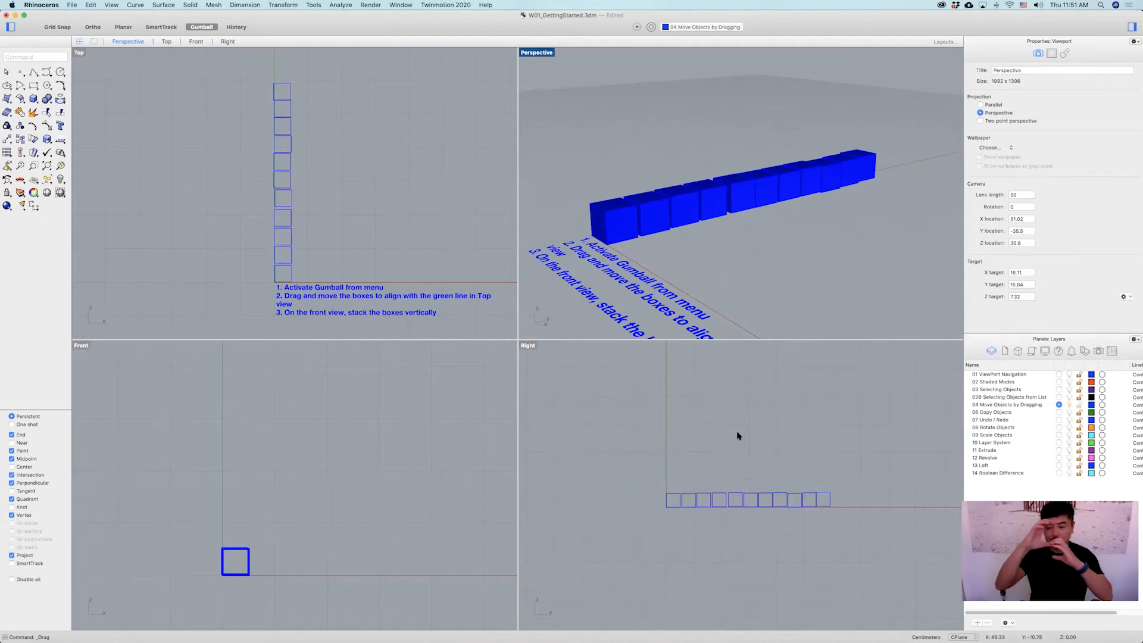
pyautogui.scroll(4, 684, 497)
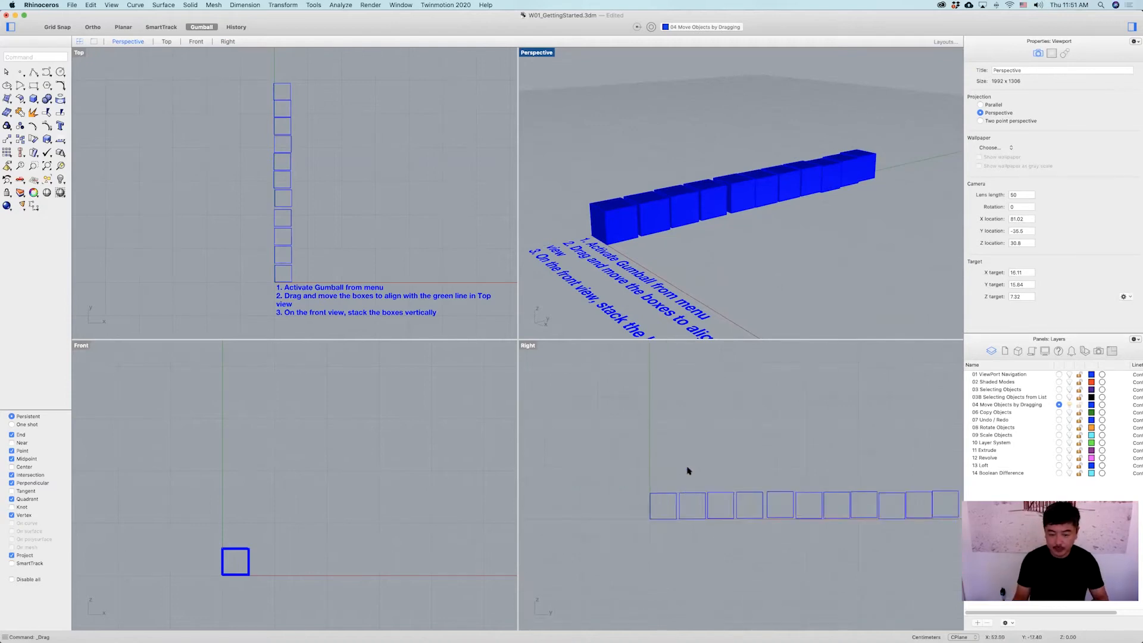
pyautogui.click(684, 500)
pyautogui.moveTo(685, 500); pyautogui.dragTo(720, 433)
pyautogui.click(717, 498)
pyautogui.click(749, 503)
pyautogui.moveTo(750, 471); pyautogui.dragTo(751, 391)
pyautogui.scroll(-4, 542, 439)
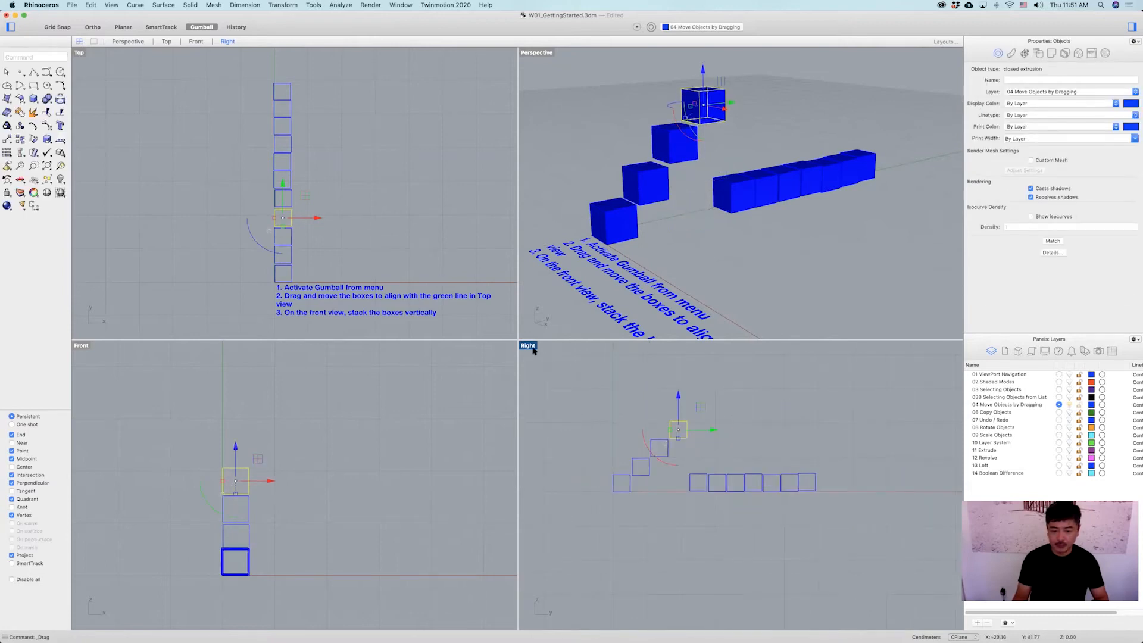
# Raise more boxes in the maximized Right view, extending the stepped stack.
pyautogui.doubleClick(528, 346)
pyautogui.click(434, 323)
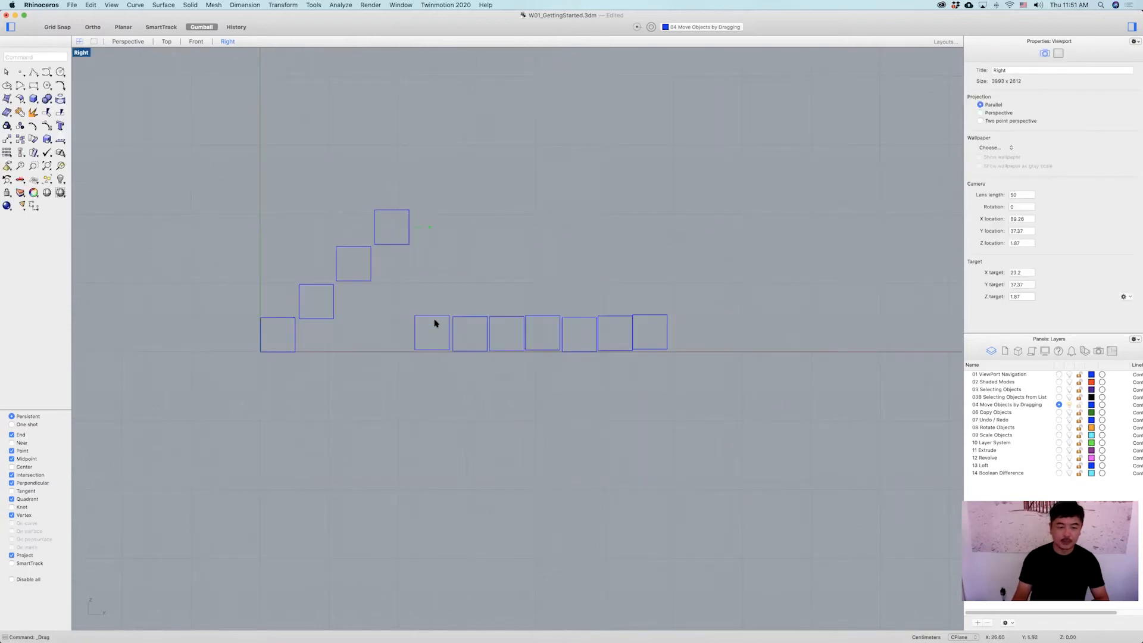
pyautogui.moveTo(434, 316); pyautogui.dragTo(429, 174)
pyautogui.click(463, 320)
pyautogui.moveTo(470, 294); pyautogui.dragTo(476, 123)
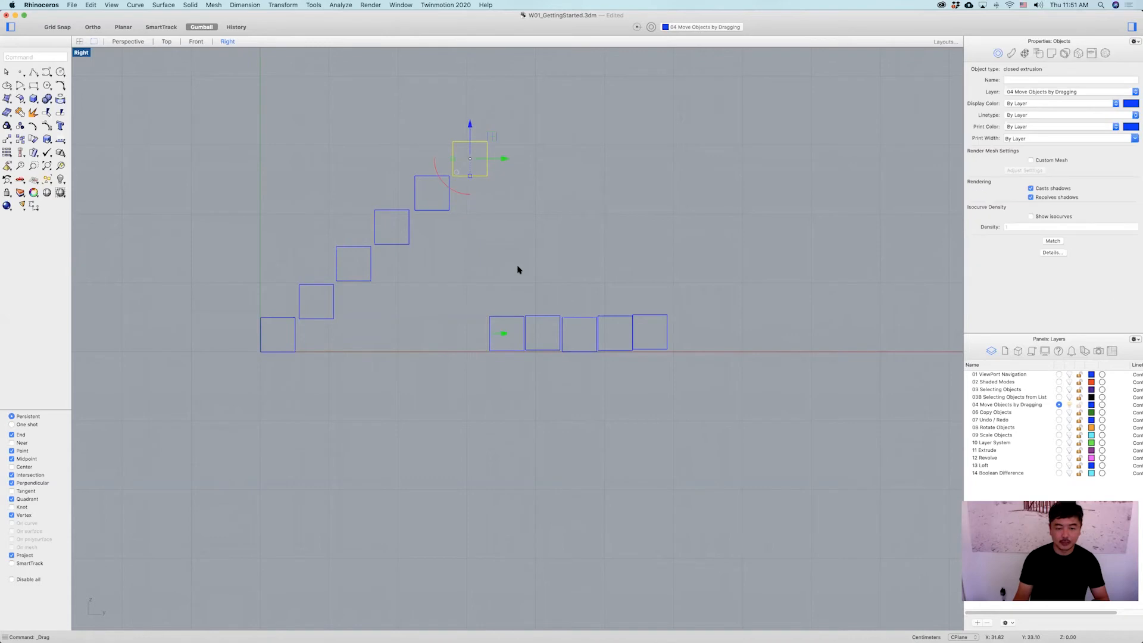
pyautogui.click(505, 317)
pyautogui.moveTo(507, 301); pyautogui.dragTo(503, 95)
pyautogui.click(542, 317)
pyautogui.moveTo(544, 297); pyautogui.dragTo(542, 55)
# Lift the last boxes in the Right view to complete the staircase of boxes.
pyautogui.click(576, 316)
pyautogui.scroll(-4, 581, 299)
pyautogui.moveTo(582, 299); pyautogui.dragTo(577, 327, button='right')
pyautogui.moveTo(576, 321); pyautogui.dragTo(594, 119)
pyautogui.click(594, 344)
pyautogui.click(625, 338)
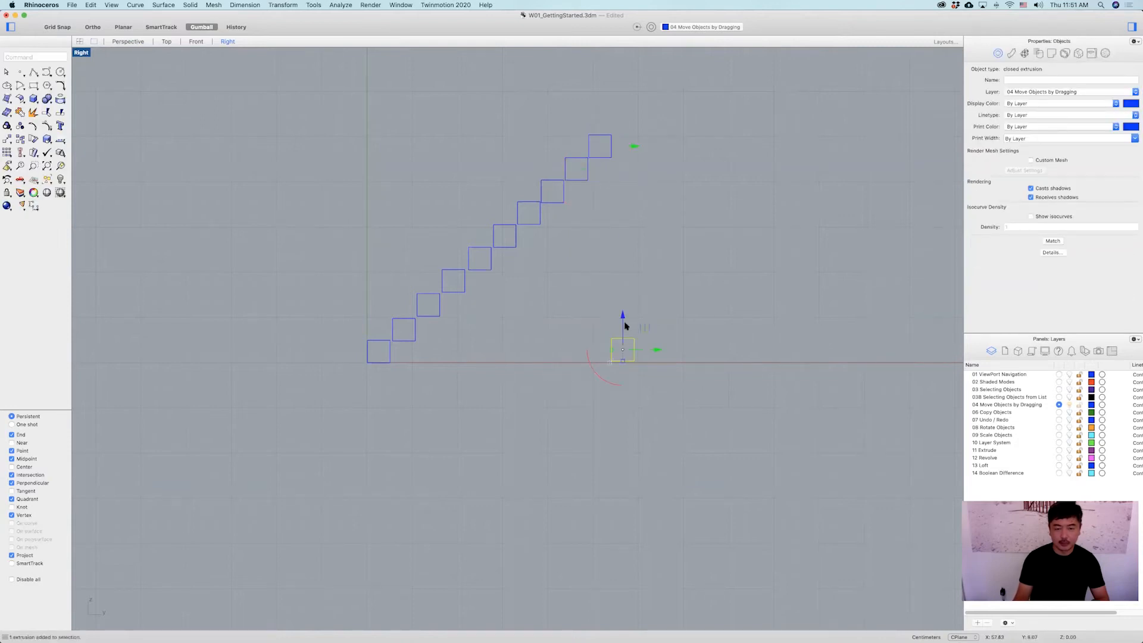
pyautogui.moveTo(624, 323); pyautogui.dragTo(617, 118)
pyautogui.click(624, 341)
pyautogui.moveTo(623, 328); pyautogui.dragTo(631, 104)
# Review the stepped box stack in the maximized Perspective view.
pyautogui.doubleClick(80, 53)
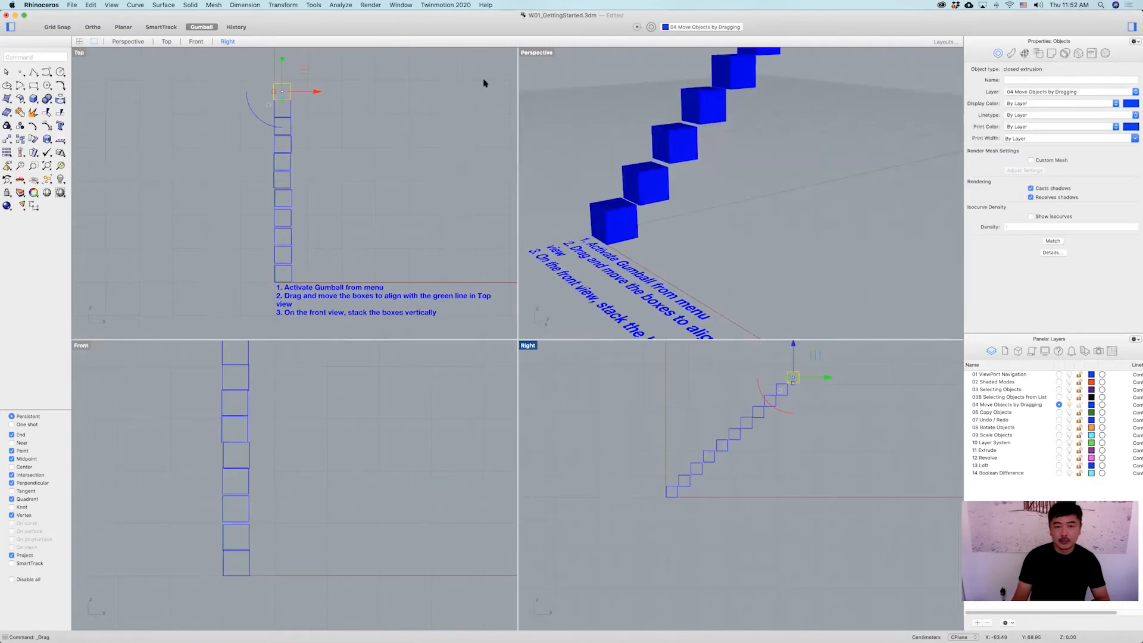
pyautogui.doubleClick(537, 53)
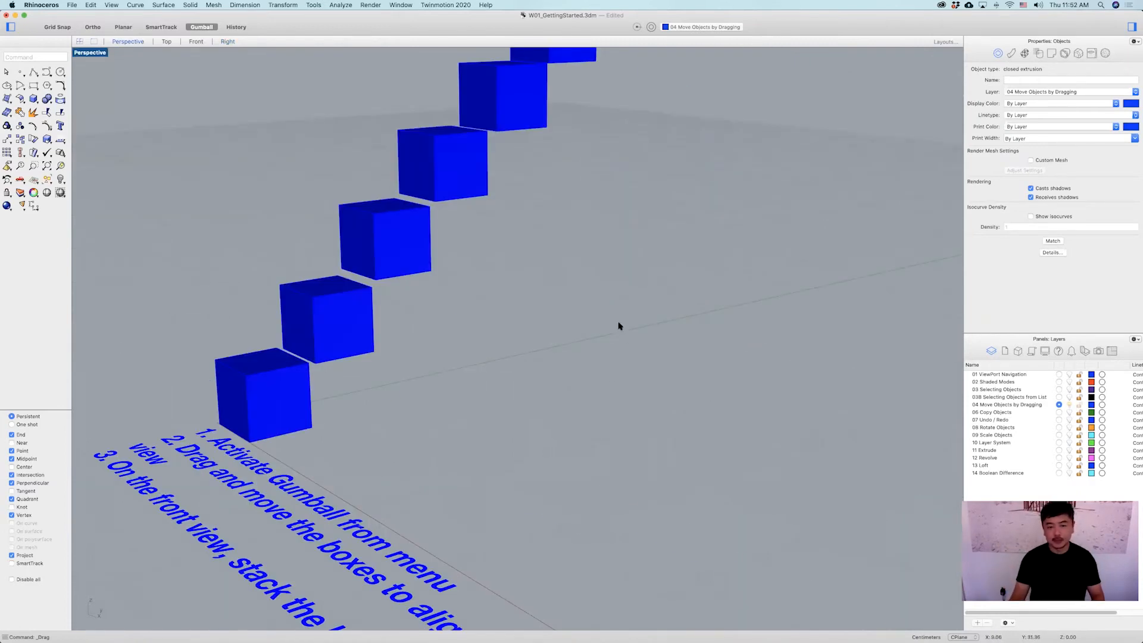
pyautogui.scroll(-5, 574, 398)
pyautogui.moveTo(574, 398)
pyautogui.mouseDown(button='right')
pyautogui.moveTo(536, 409)
pyautogui.moveTo(607, 407)
pyautogui.moveTo(583, 412)
pyautogui.mouseUp(button='right')
pyautogui.click(623, 360)
pyautogui.moveTo(622, 360); pyautogui.dragTo(553, 364, button='right')
pyautogui.moveTo(657, 387); pyautogui.dragTo(593, 388, button='right')
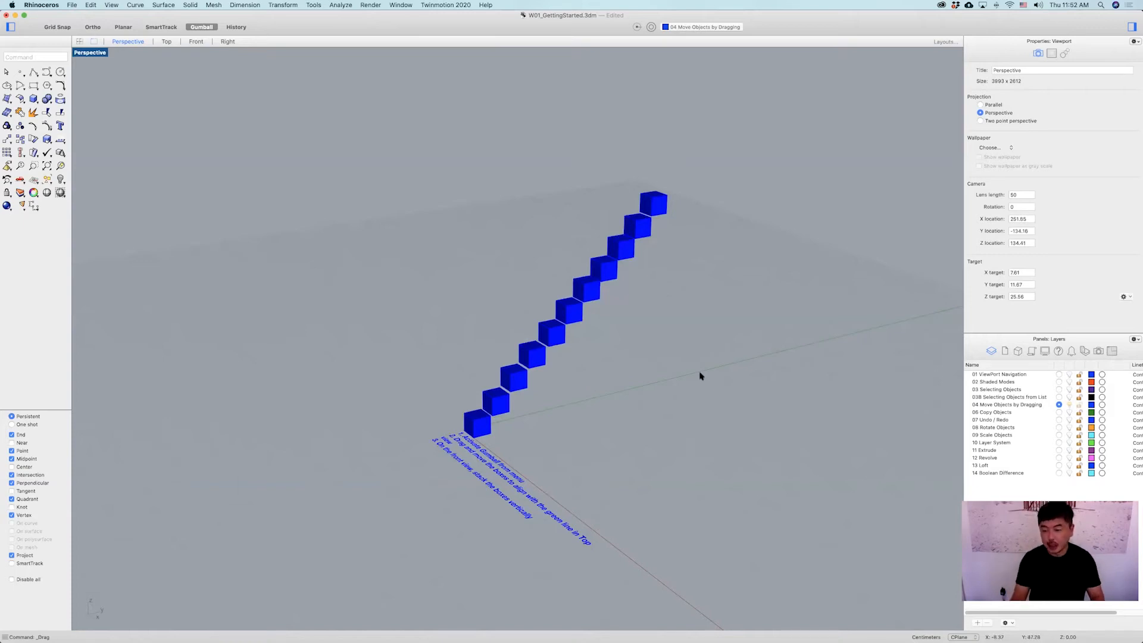
# Make 06 Copy Objects the current layer and hide the 04 Move Objects by Dragging layer.
pyautogui.click(1059, 412)
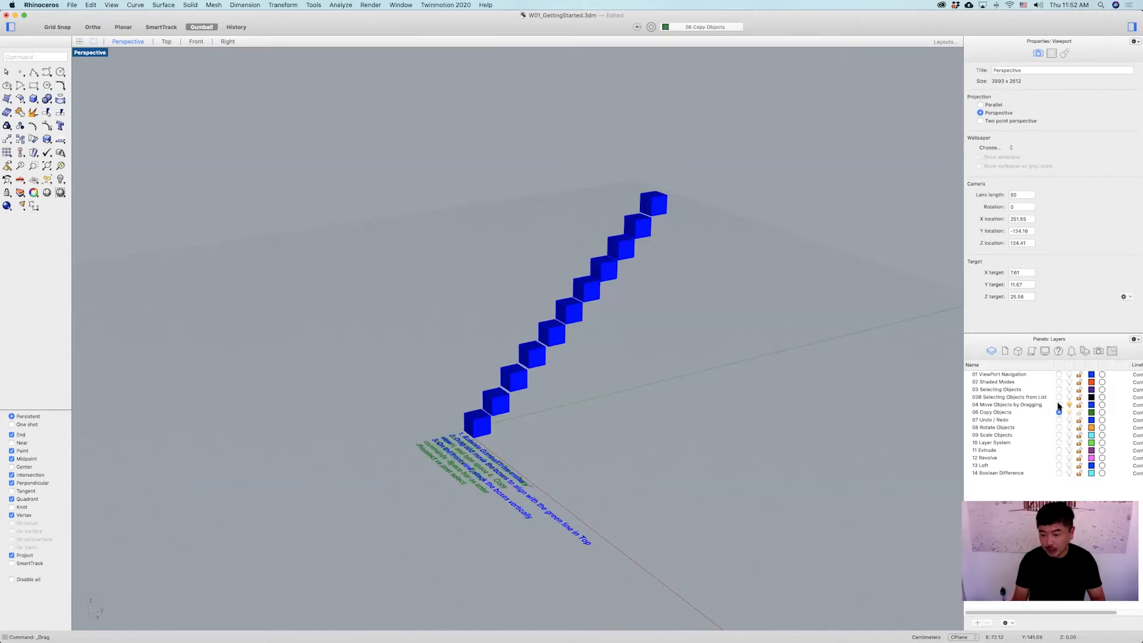
pyautogui.click(1069, 404)
# Zoom to and select the copy exercise's instruction text.
pyautogui.keyDown('shift'); pyautogui.moveTo(552, 446); pyautogui.dragTo(548, 459, button='right'); pyautogui.keyUp('shift')
pyautogui.moveTo(484, 484); pyautogui.dragTo(498, 500, button='right')
pyautogui.scroll(5, 502, 503)
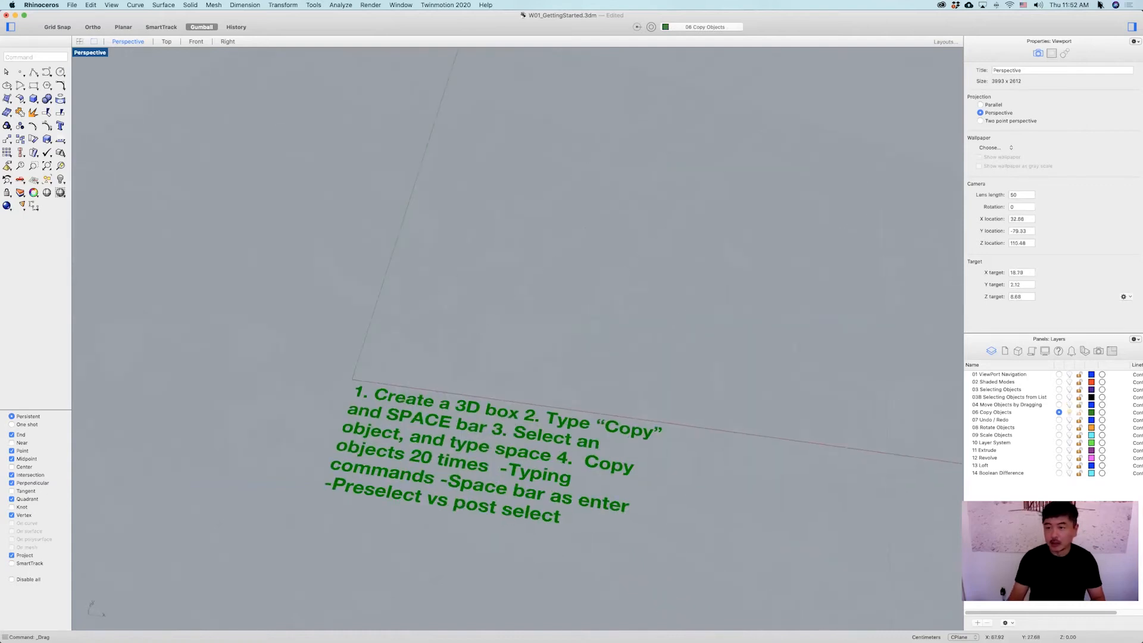
pyautogui.click(495, 424)
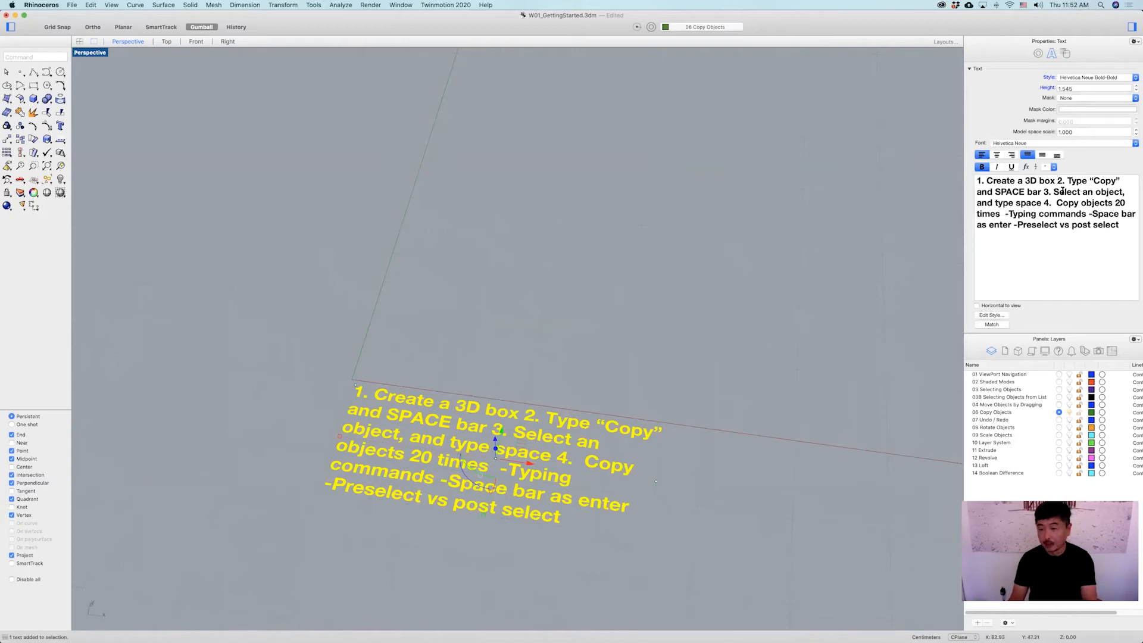
# Break the copy exercise's instruction text into separate numbered lines.
pyautogui.press('Return')
pyautogui.click(1110, 191)
pyautogui.press('Return')
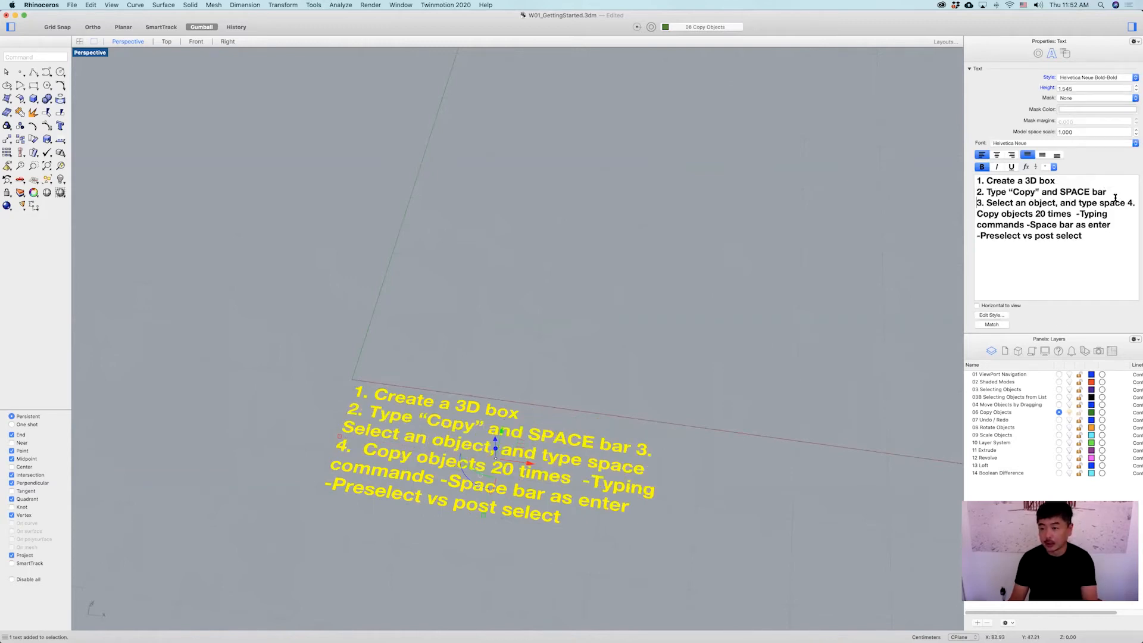
pyautogui.press('Return')
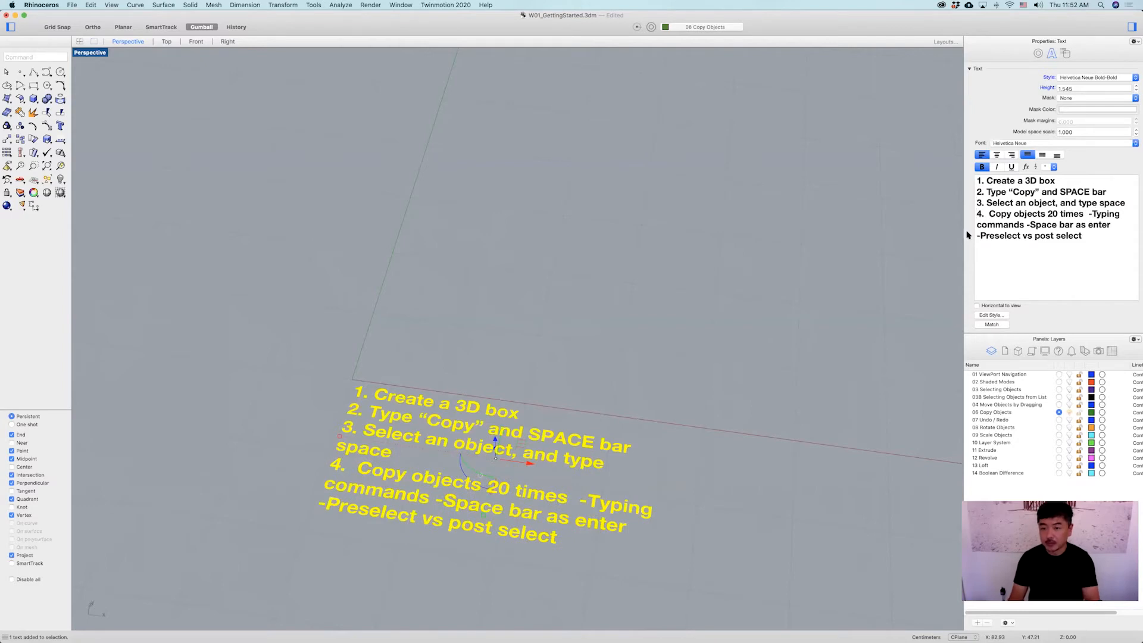
pyautogui.click(731, 300)
# Draw a 3D box above the instruction text and select it.
pyautogui.scroll(-4, 642, 337)
pyautogui.keyDown('shift'); pyautogui.moveTo(659, 327); pyautogui.dragTo(531, 332, button='right'); pyautogui.keyUp('shift')
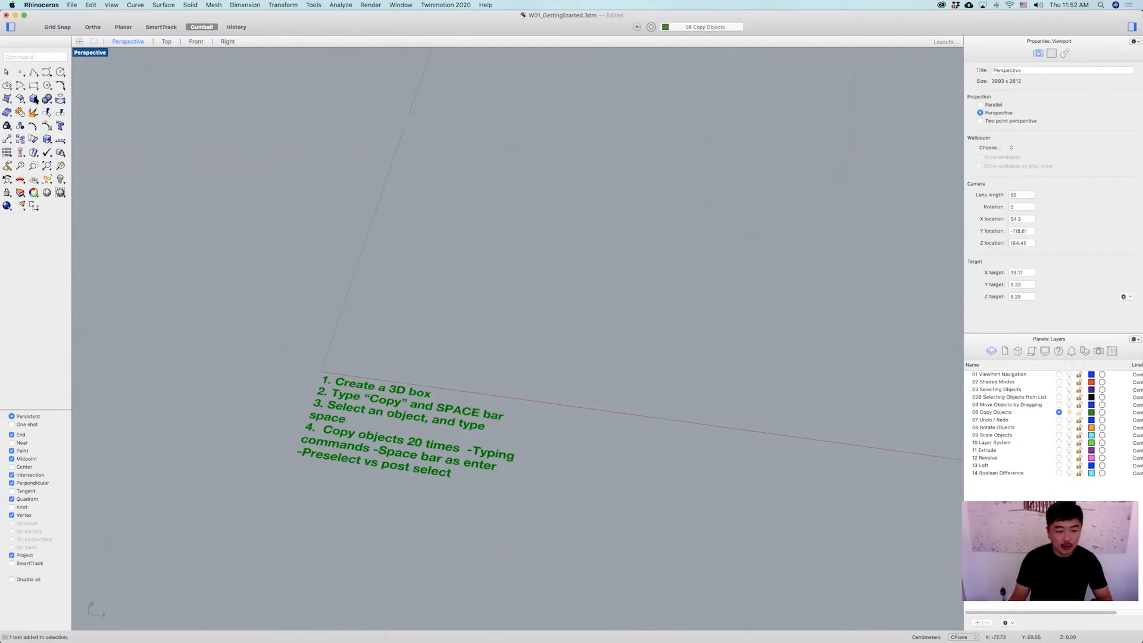
pyautogui.click(34, 99)
pyautogui.click(368, 336)
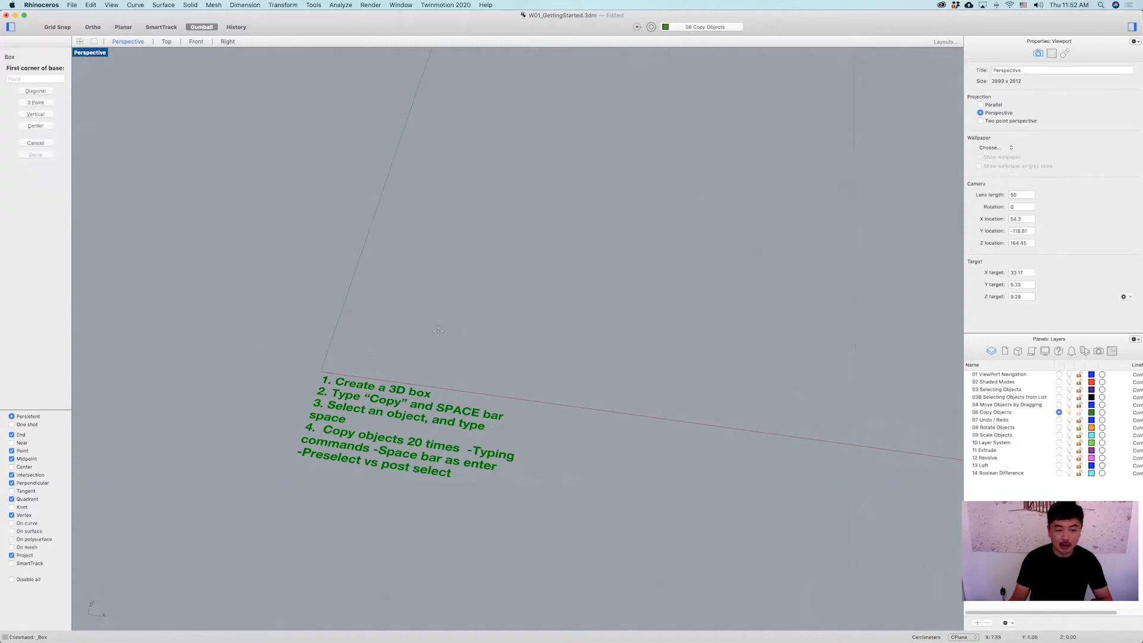
pyautogui.click(444, 287)
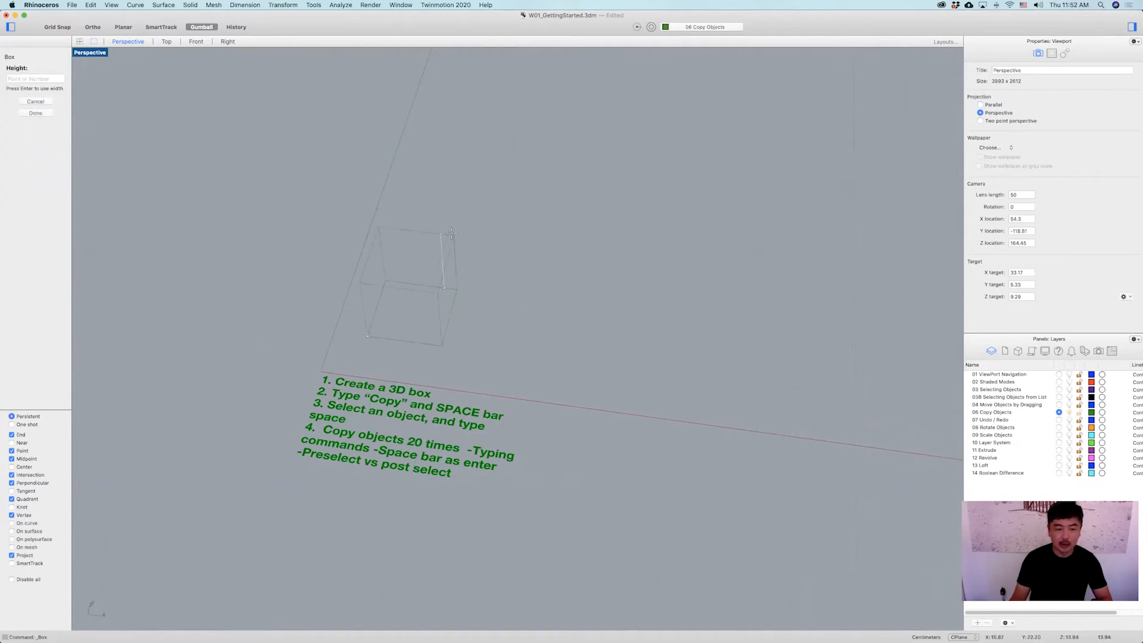
pyautogui.click(467, 247)
pyautogui.moveTo(500, 326); pyautogui.dragTo(487, 284, button='right')
pyautogui.click(506, 287)
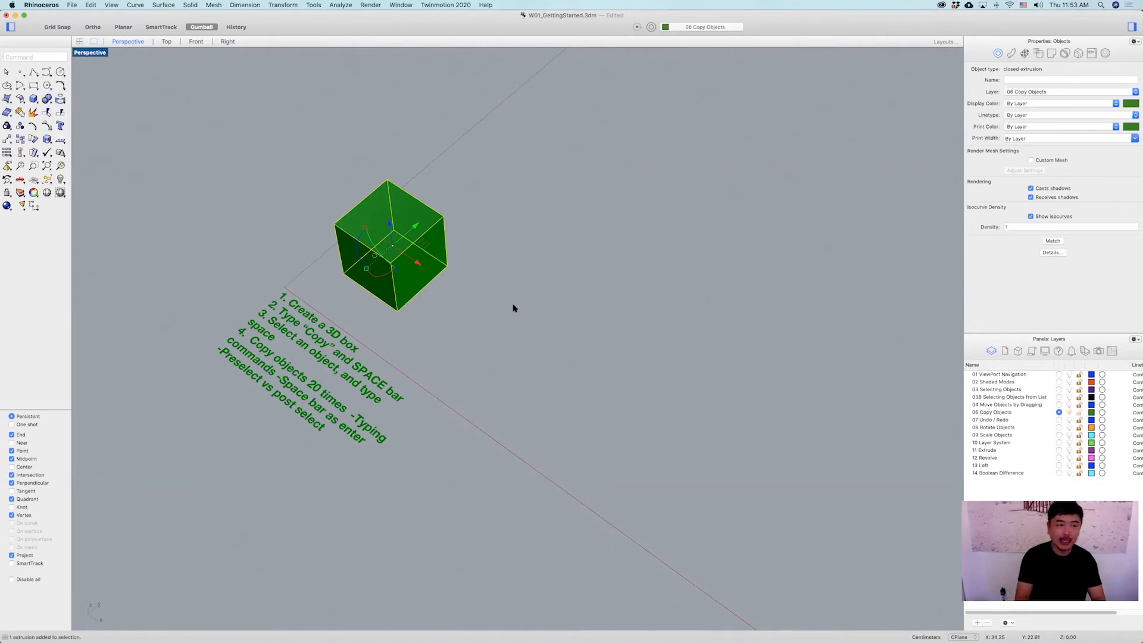
# Start the Copy command on the preselected box and disable all object snaps.
pyautogui.write('c')
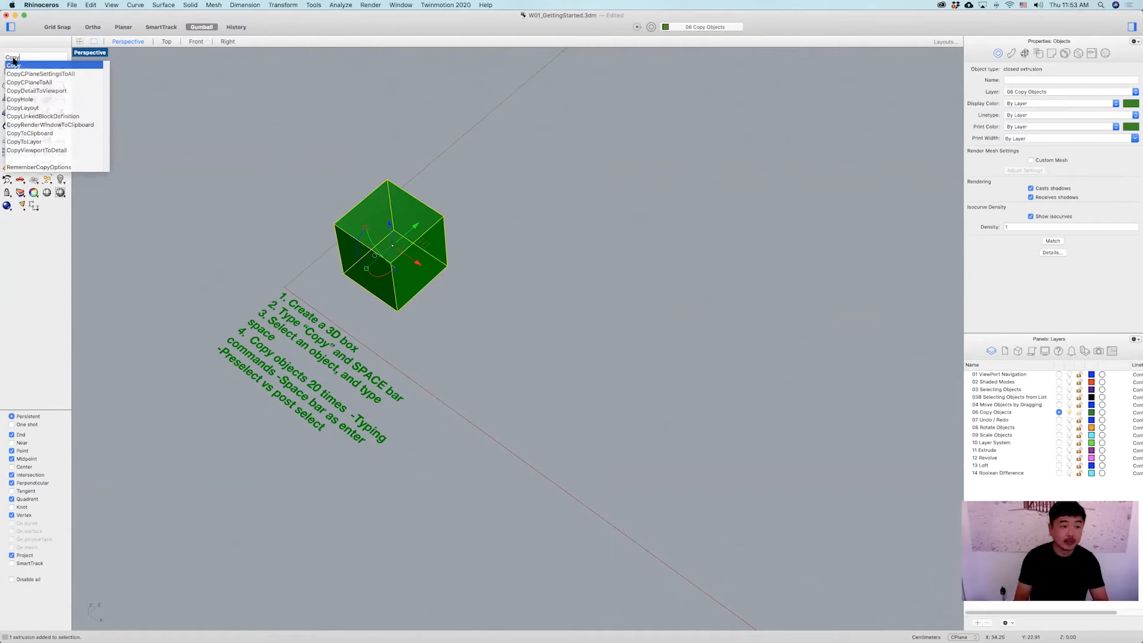
pyautogui.press('space')
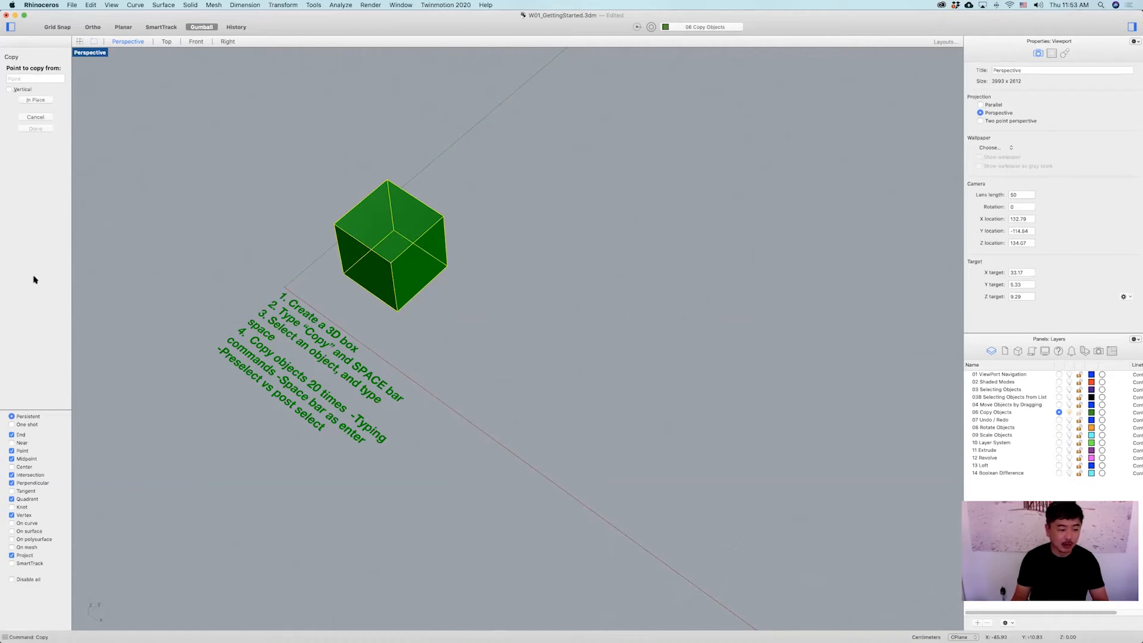
pyautogui.click(12, 580)
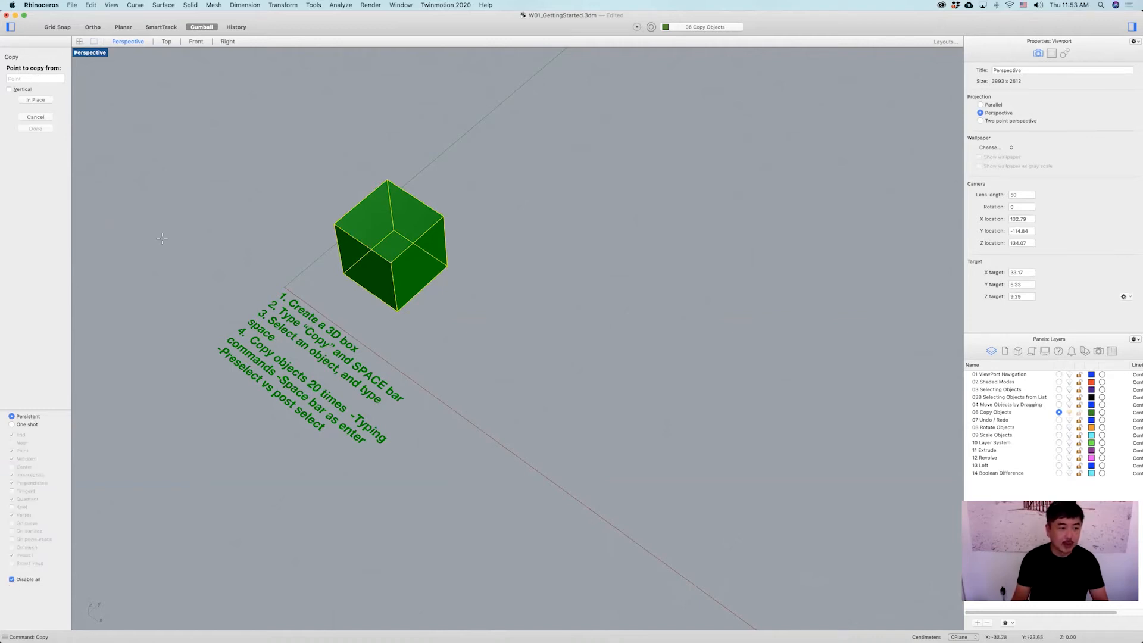
# Pick the box's bottom corner as base point and place the first copies around the original.
pyautogui.moveTo(334, 268); pyautogui.dragTo(350, 343, button='right')
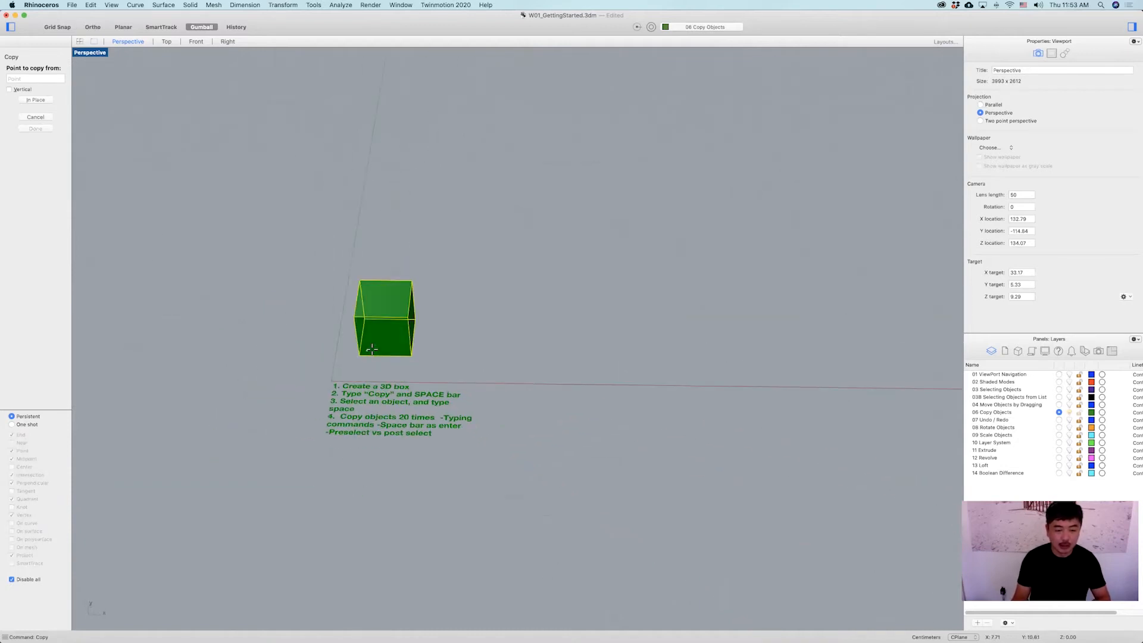
pyautogui.scroll(3, 348, 344)
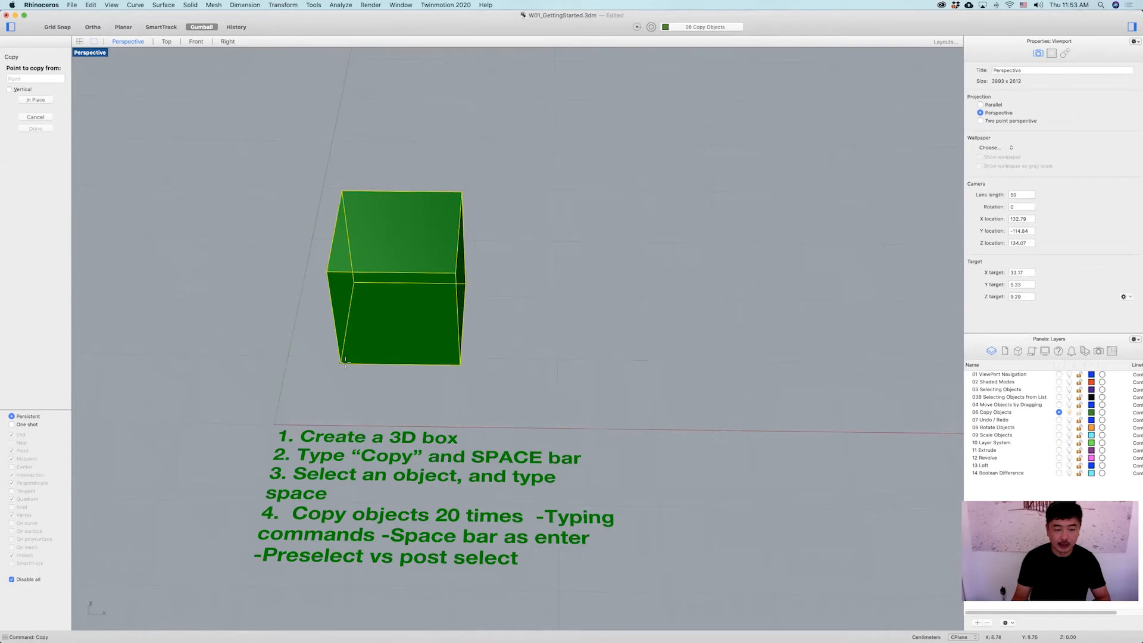
pyautogui.click(345, 362)
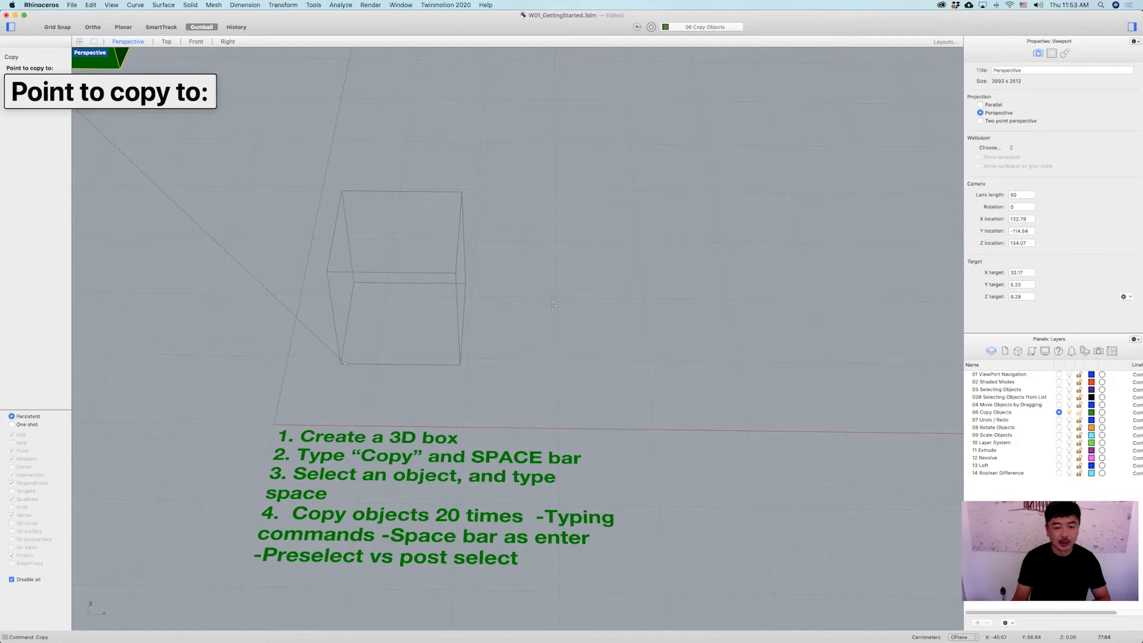
pyautogui.scroll(-4, 571, 348)
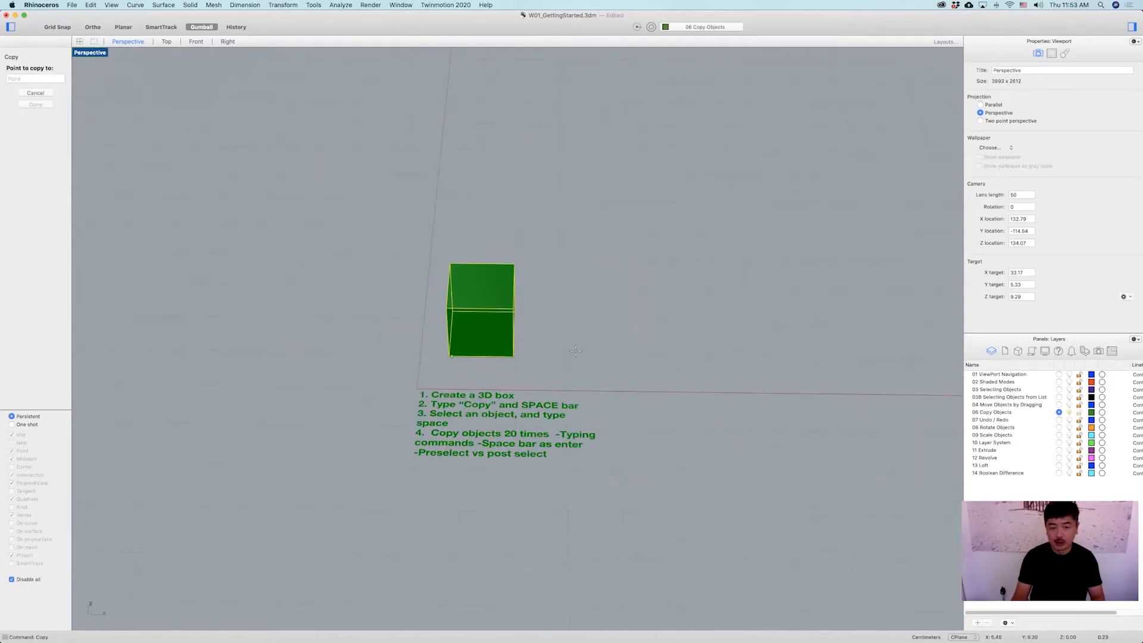
pyautogui.click(578, 358)
pyautogui.scroll(2, 703, 353)
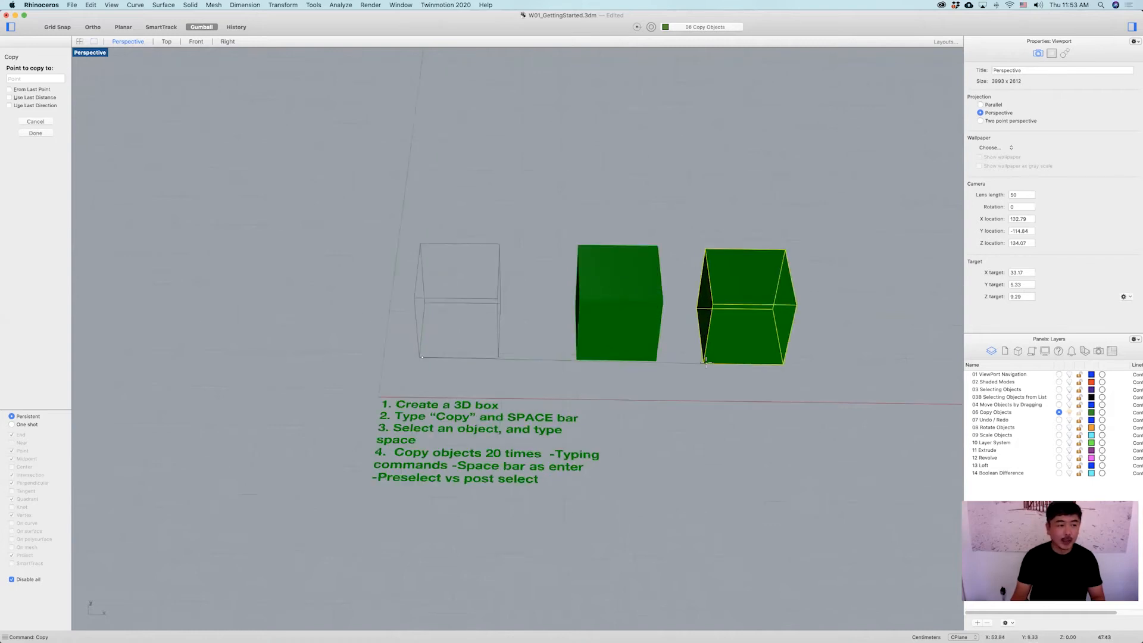
pyautogui.scroll(-2, 719, 351)
pyautogui.keyDown('shift'); pyautogui.moveTo(732, 345); pyautogui.dragTo(637, 375, button='right'); pyautogui.keyUp('shift')
pyautogui.click(638, 390)
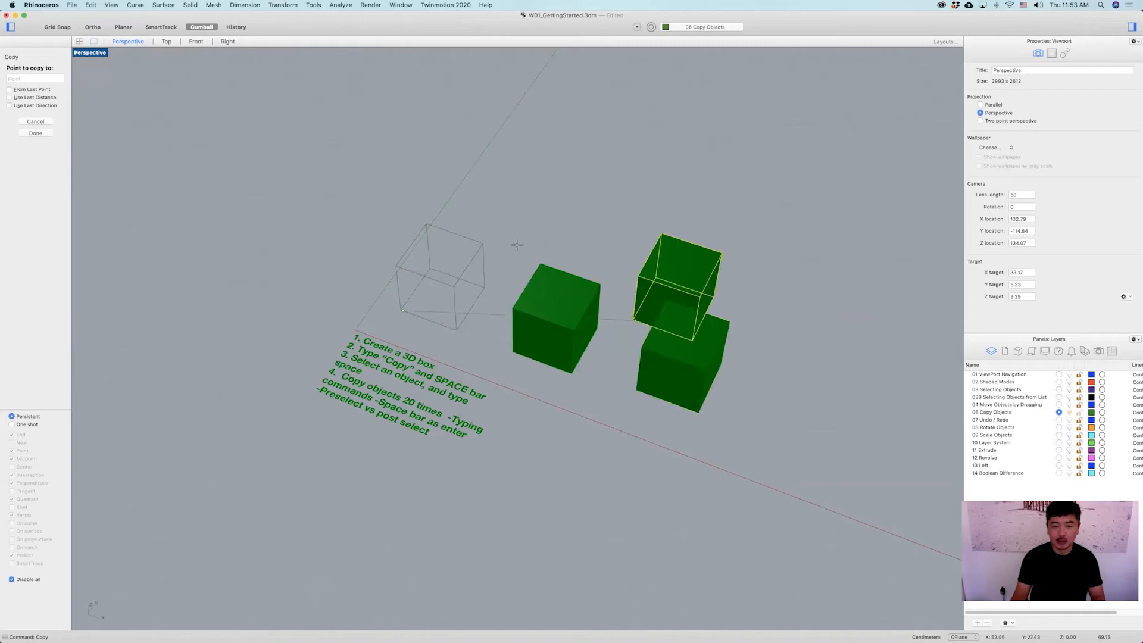
pyautogui.click(501, 222)
pyautogui.click(603, 268)
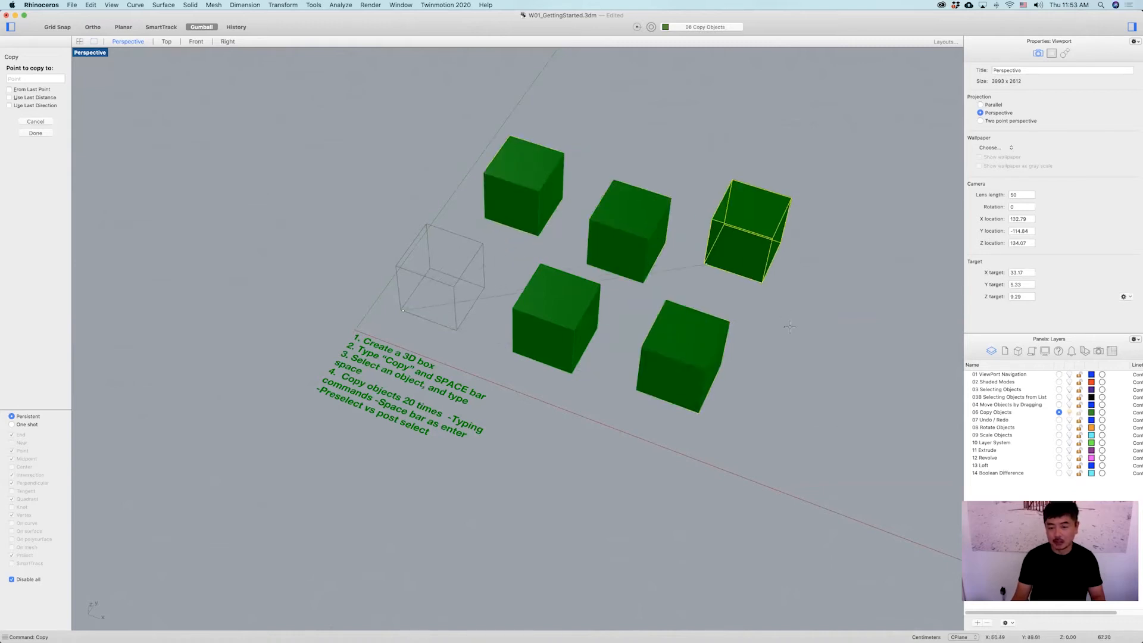
pyautogui.click(706, 262)
pyautogui.click(790, 326)
pyautogui.click(774, 447)
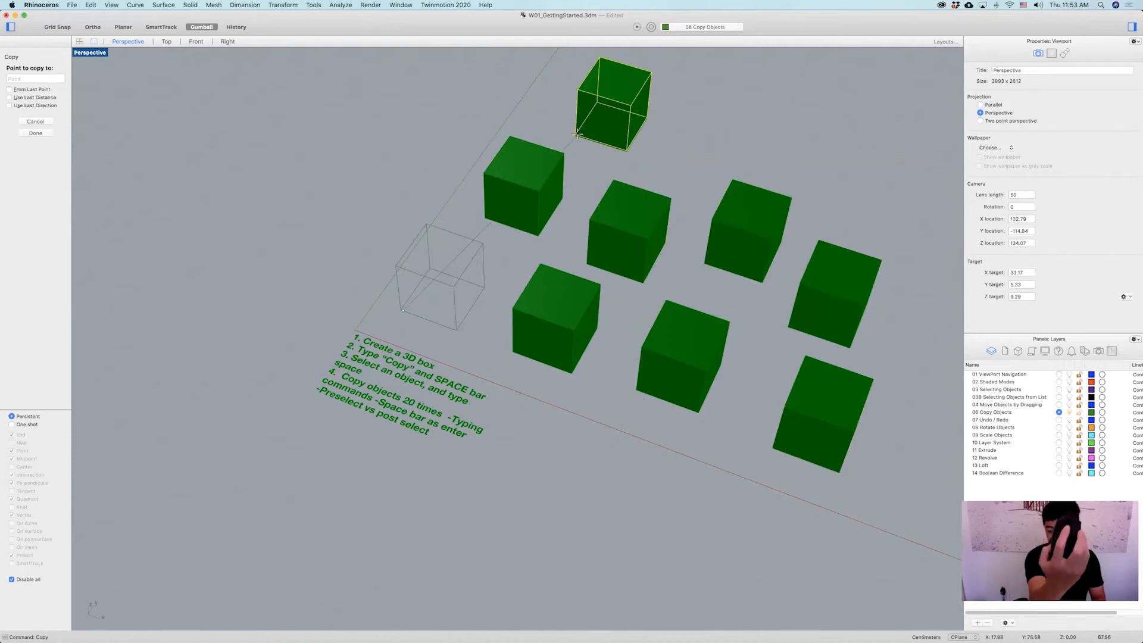
pyautogui.click(589, 116)
# Place further copies of the box in a grid and end the Copy command.
pyautogui.scroll(-6, 595, 125)
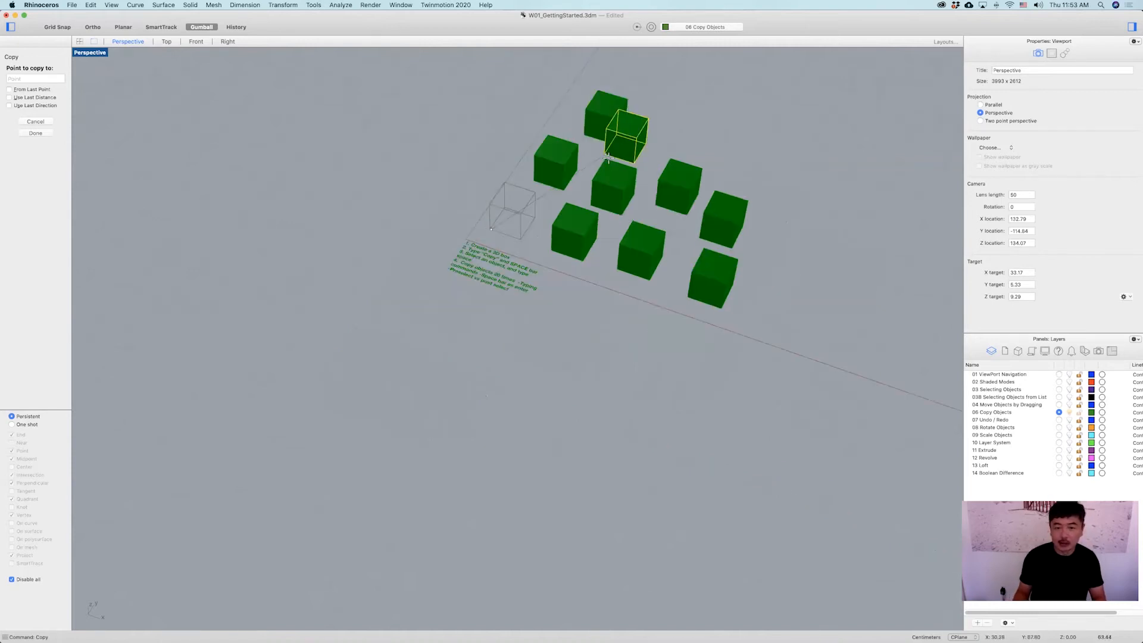
pyautogui.scroll(5, 465, 233)
pyautogui.moveTo(464, 232)
pyautogui.mouseDown(button='right')
pyautogui.moveTo(441, 245)
pyautogui.moveTo(456, 228)
pyautogui.mouseUp(button='right')
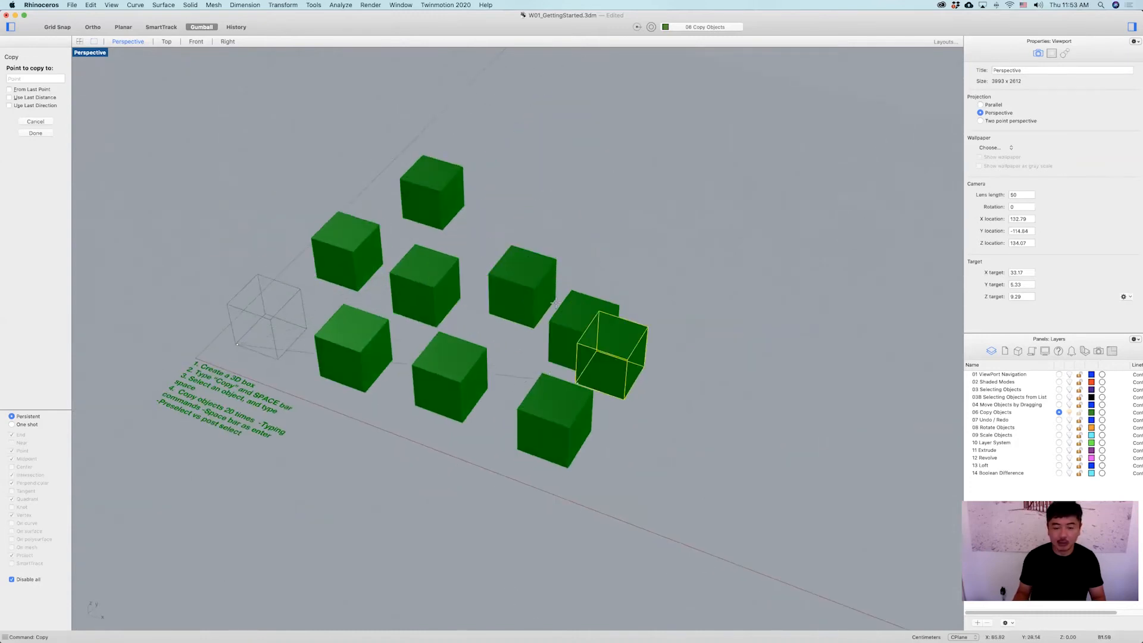
pyautogui.click(612, 264)
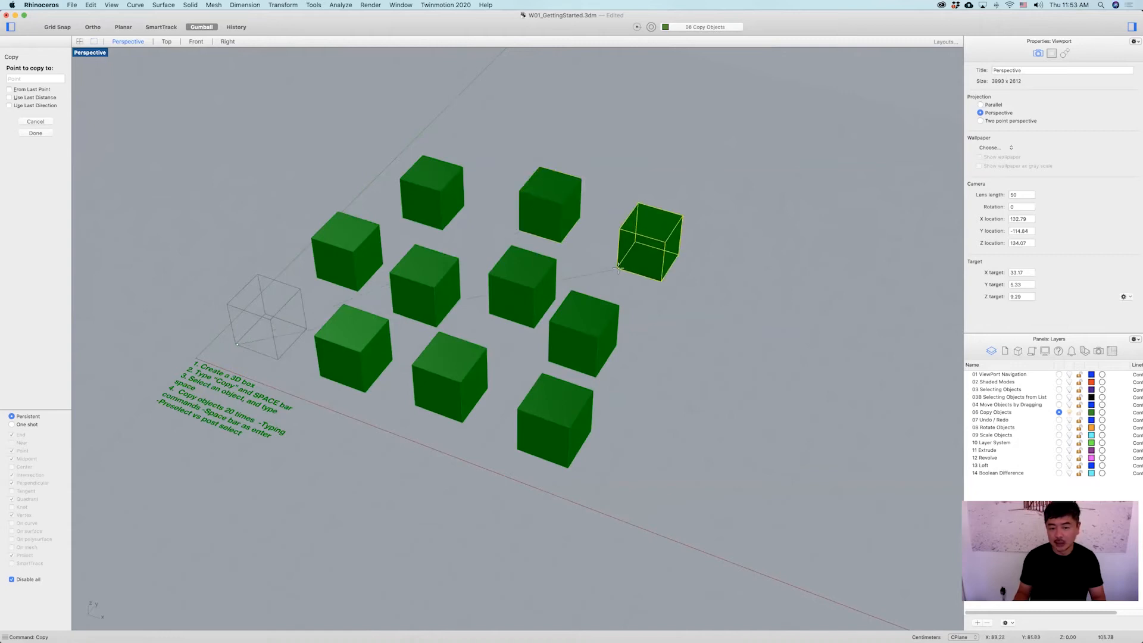
pyautogui.click(714, 302)
pyautogui.click(787, 393)
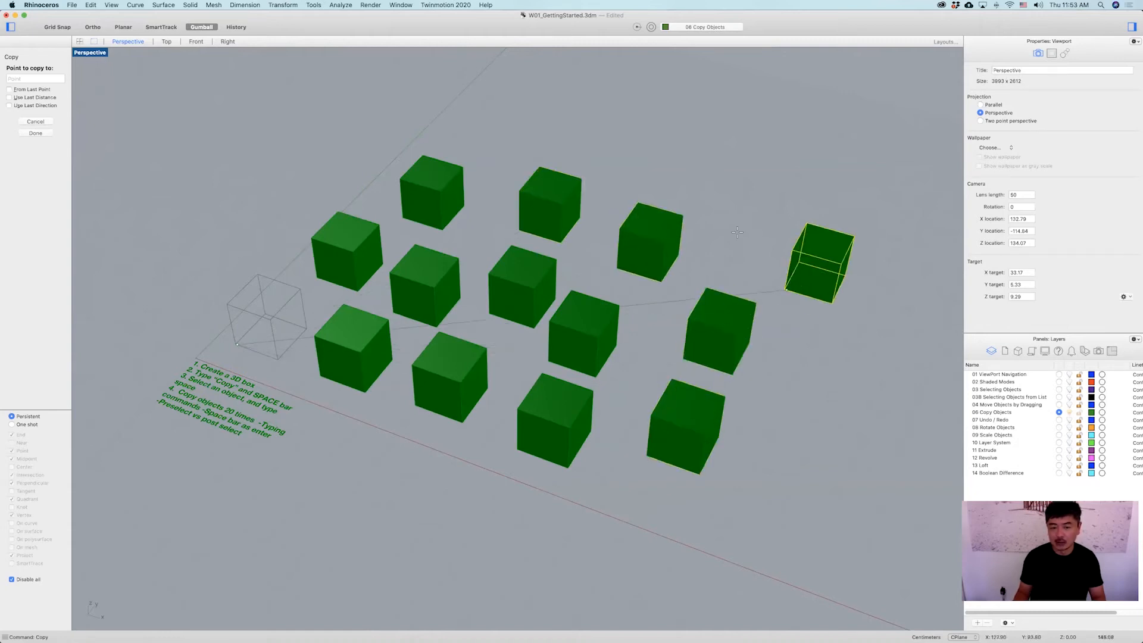
pyautogui.click(786, 290)
pyautogui.click(682, 201)
pyautogui.click(579, 161)
pyautogui.click(466, 128)
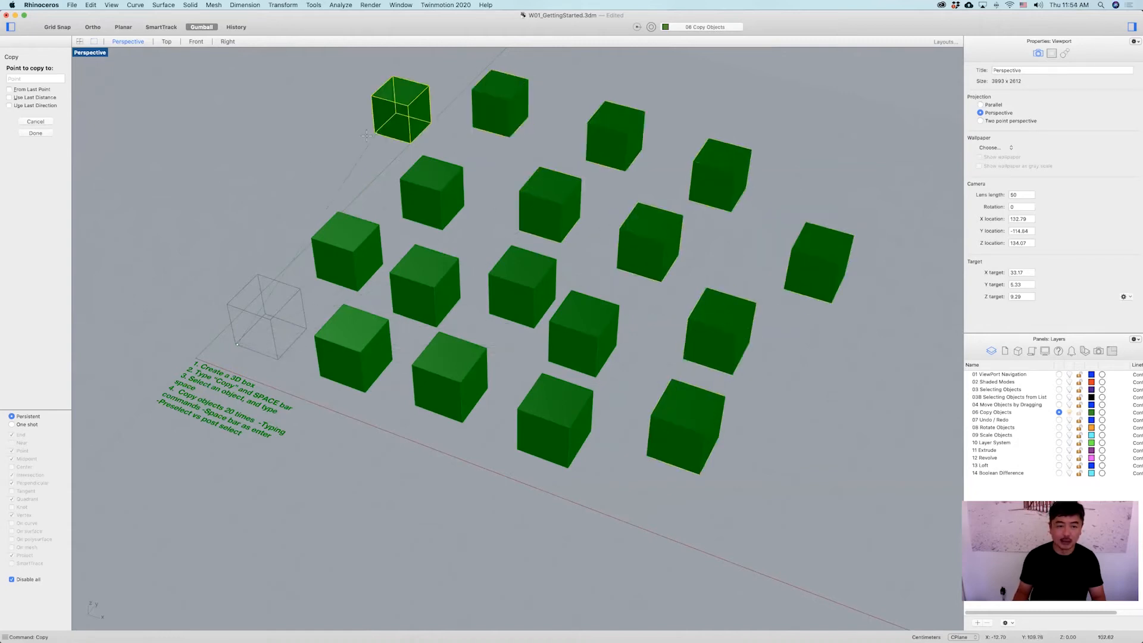
pyautogui.click(365, 134)
pyautogui.click(302, 167)
pyautogui.click(225, 217)
pyautogui.press('space')
# Undo the whole copy operation, leaving the single original box.
pyautogui.click(814, 358)
pyautogui.scroll(-4, 803, 360)
pyautogui.moveTo(795, 360); pyautogui.dragTo(684, 354, button='right')
pyautogui.press('super+z')
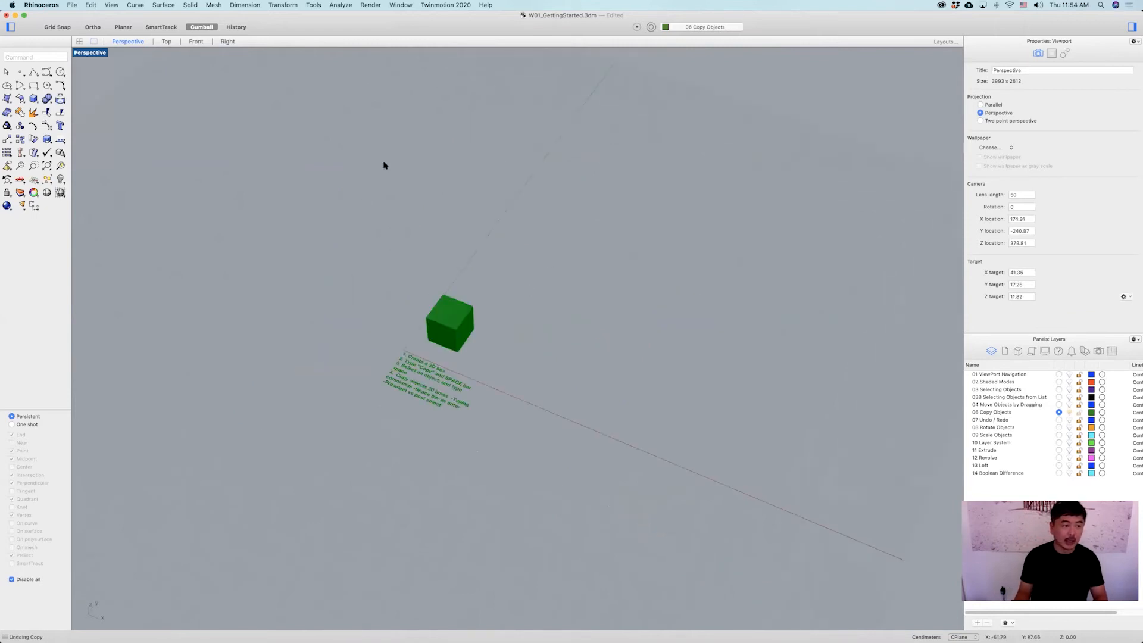
# Start Copy without a preselection, select the box, and place the first copies from its bottom corner.
pyautogui.click(21, 140)
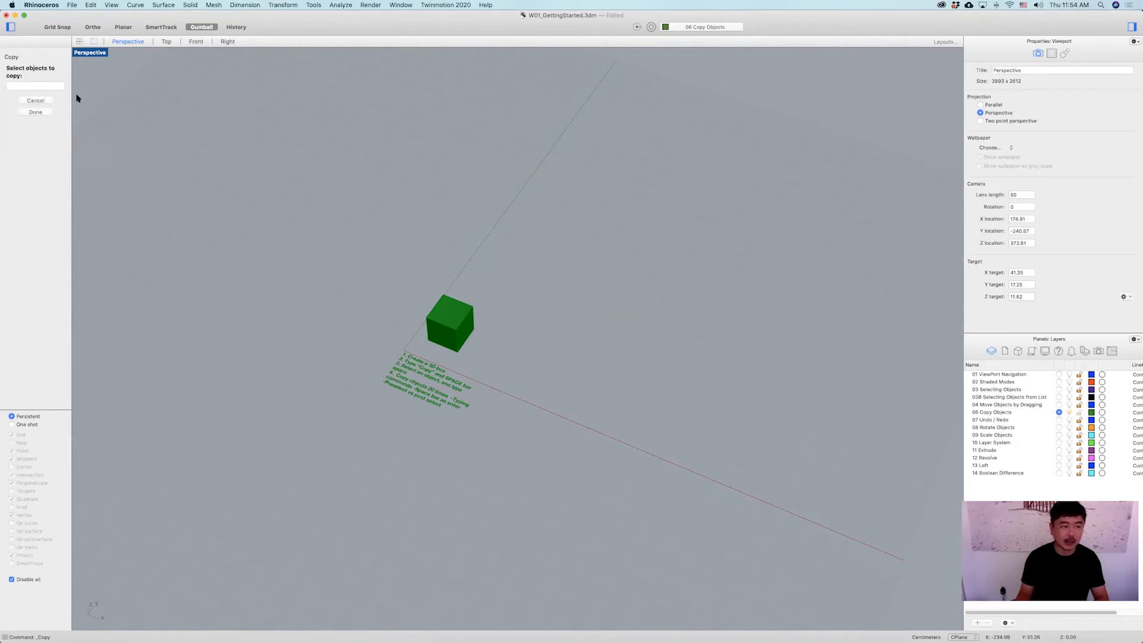
pyautogui.click(447, 323)
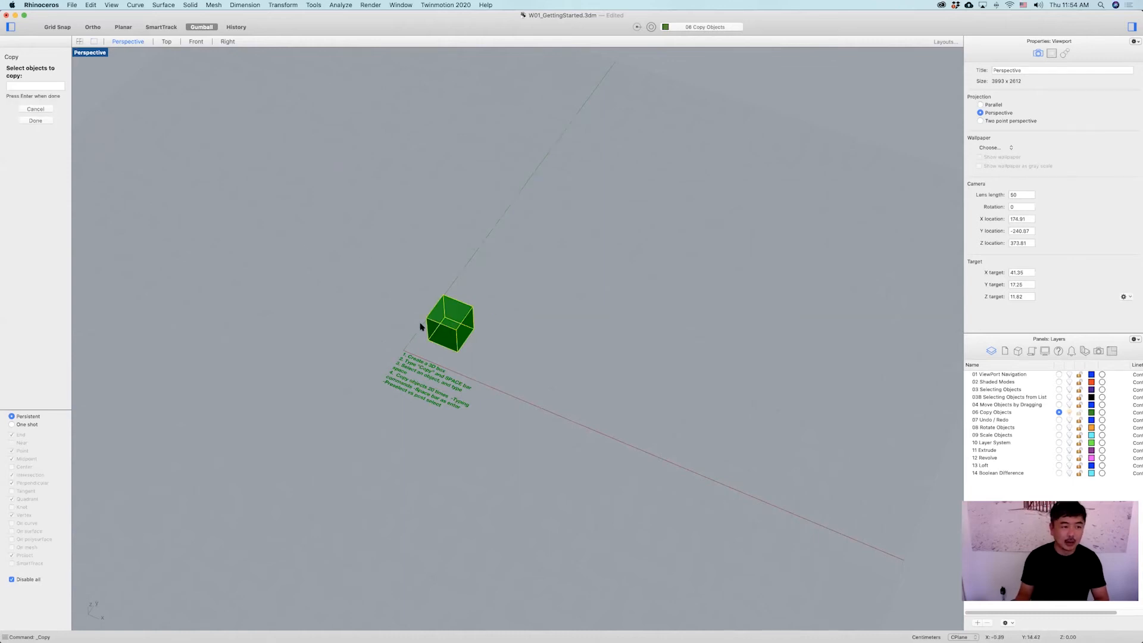
pyautogui.press('space')
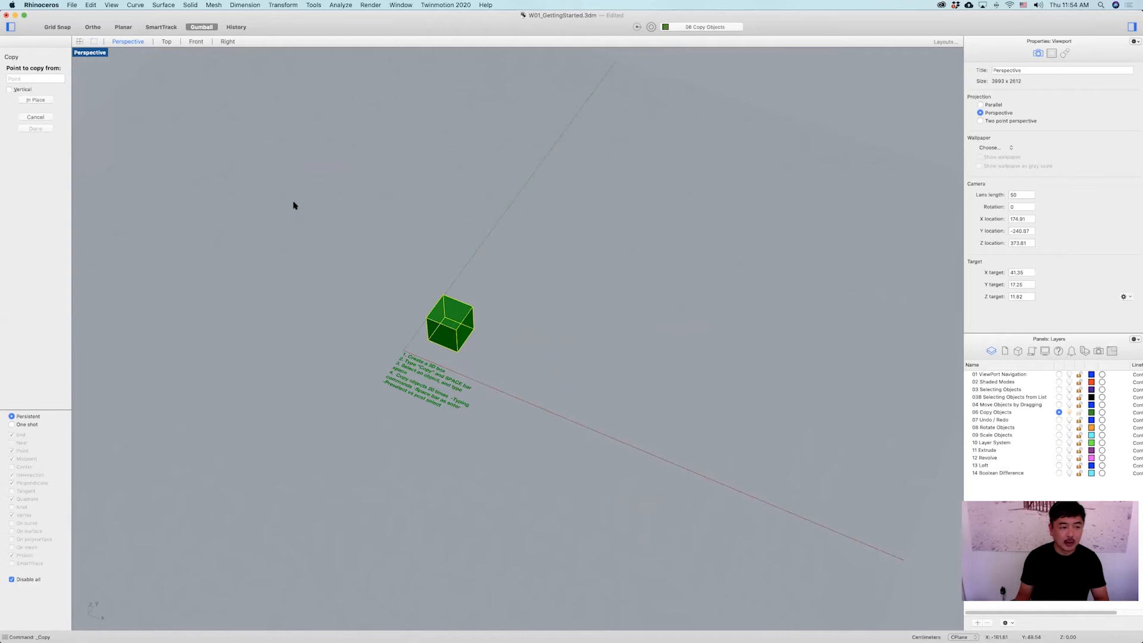
pyautogui.click(444, 345)
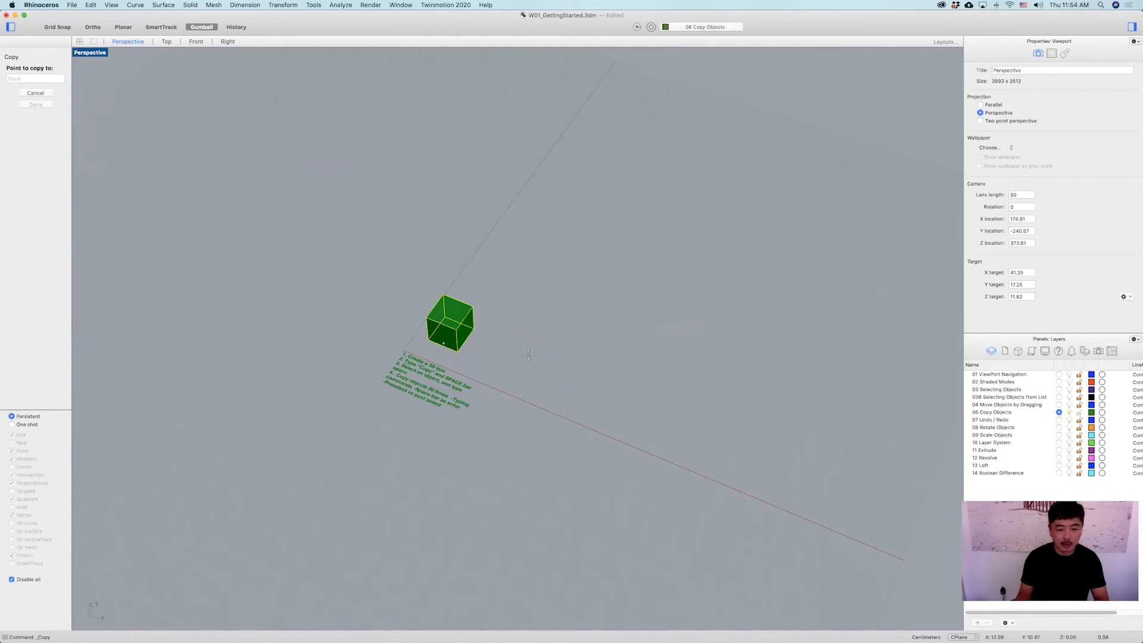
pyautogui.click(513, 373)
pyautogui.click(591, 411)
pyautogui.click(694, 412)
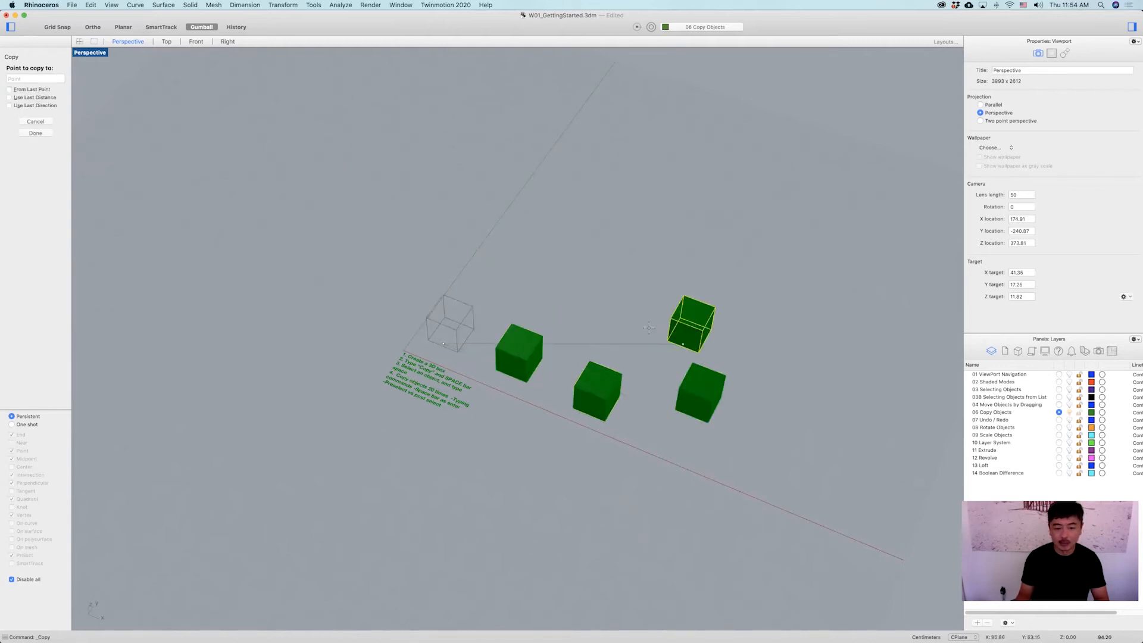
pyautogui.click(680, 335)
pyautogui.click(589, 312)
# Place more box copies in a grid around the original and finish the command.
pyautogui.click(514, 274)
pyautogui.click(560, 196)
pyautogui.click(632, 227)
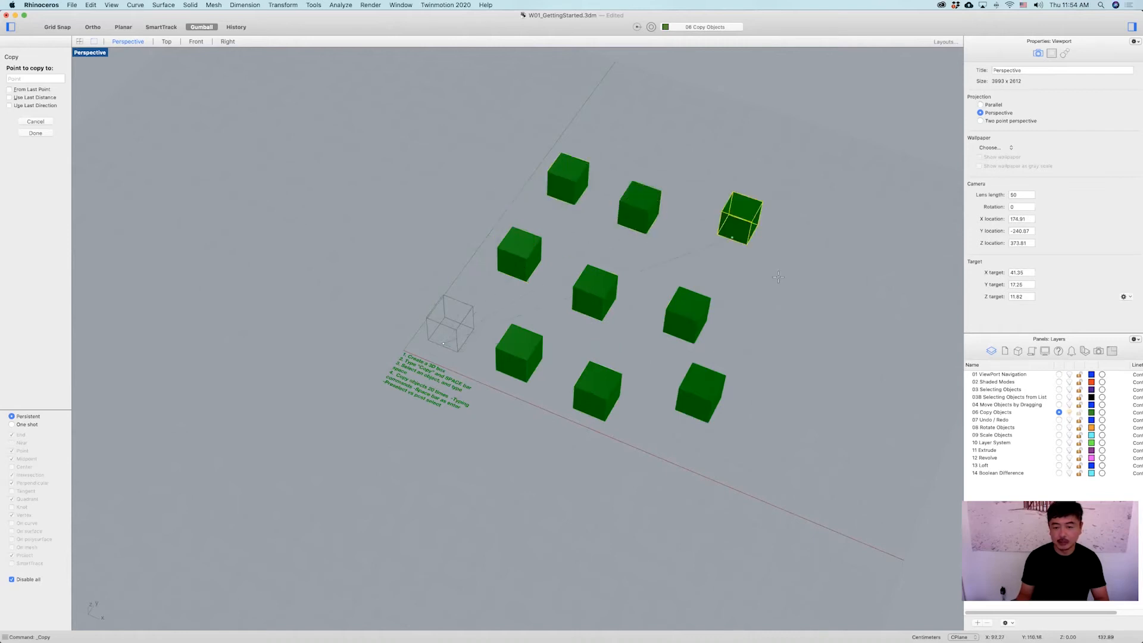
pyautogui.click(734, 238)
pyautogui.click(796, 306)
pyautogui.click(810, 404)
pyautogui.click(634, 497)
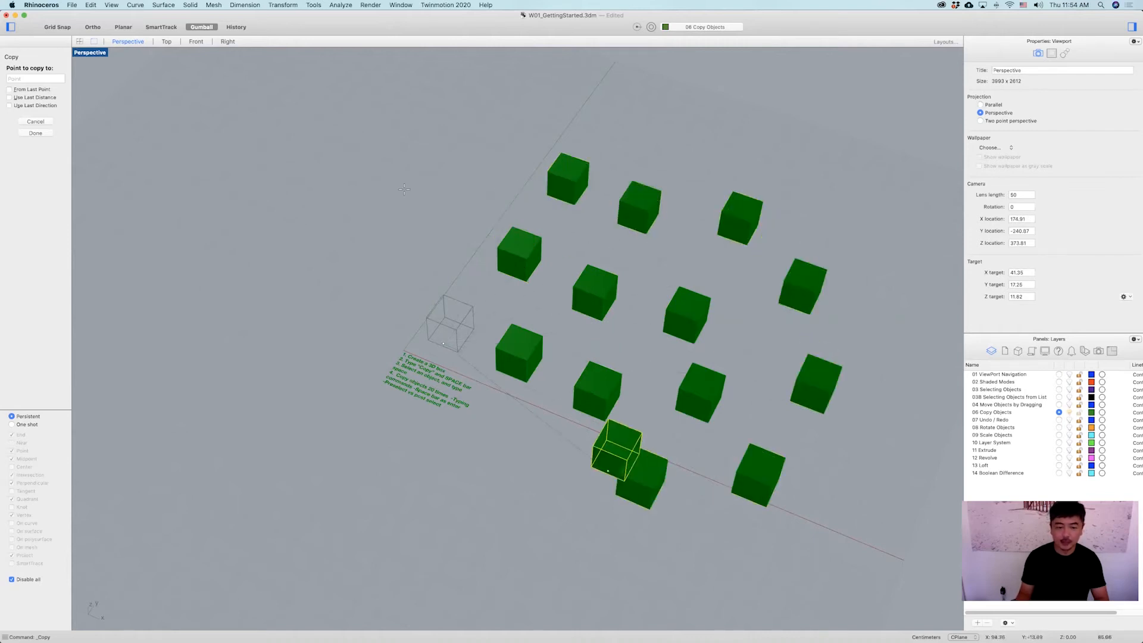
pyautogui.click(430, 236)
pyautogui.click(466, 174)
pyautogui.press('Return')
# Start Copy again and select all the boxes, leaving out the exercise note text.
pyautogui.scroll(-5, 480, 321)
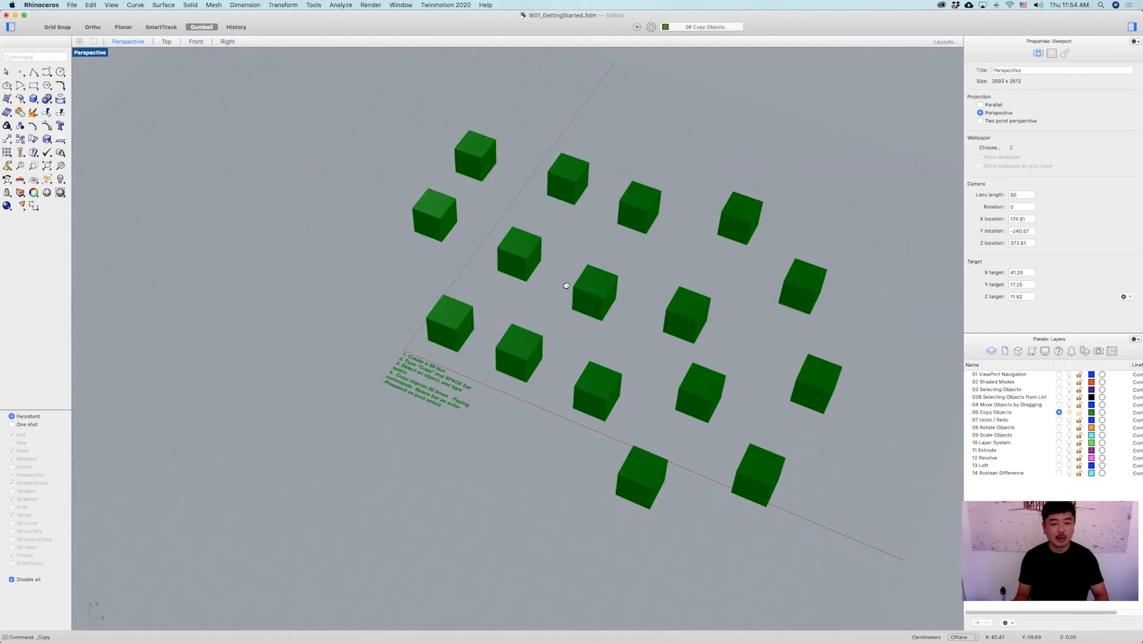
pyautogui.keyDown('shift'); pyautogui.moveTo(498, 300); pyautogui.dragTo(533, 296, button='right'); pyautogui.keyUp('shift')
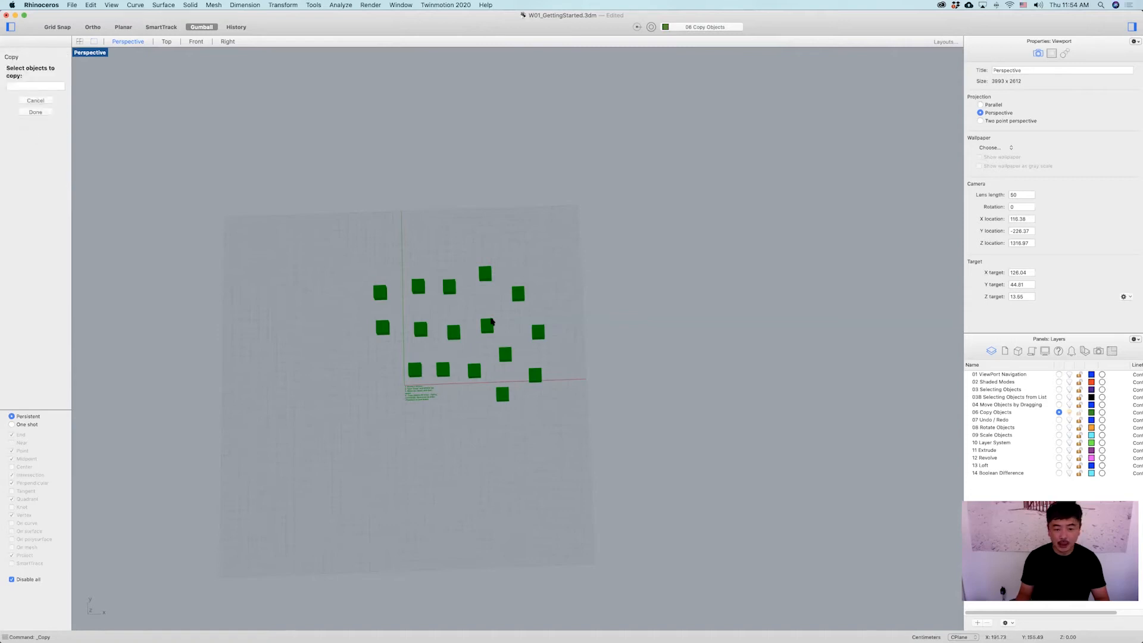
pyautogui.click(414, 393)
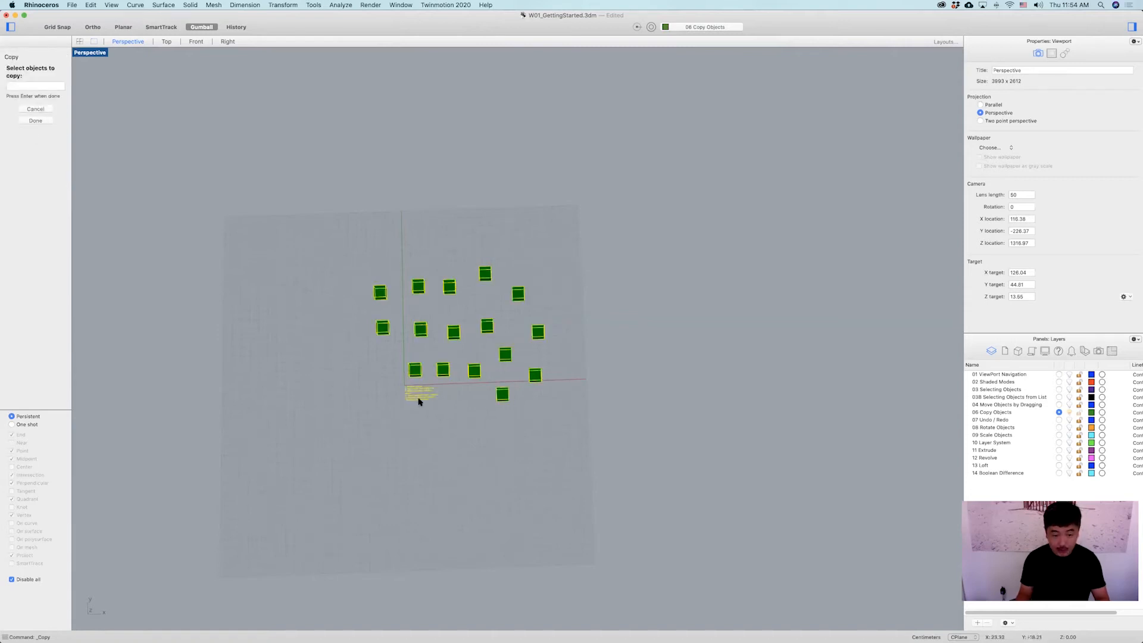
pyautogui.keyDown('super'); pyautogui.click(412, 397); pyautogui.keyUp('super')
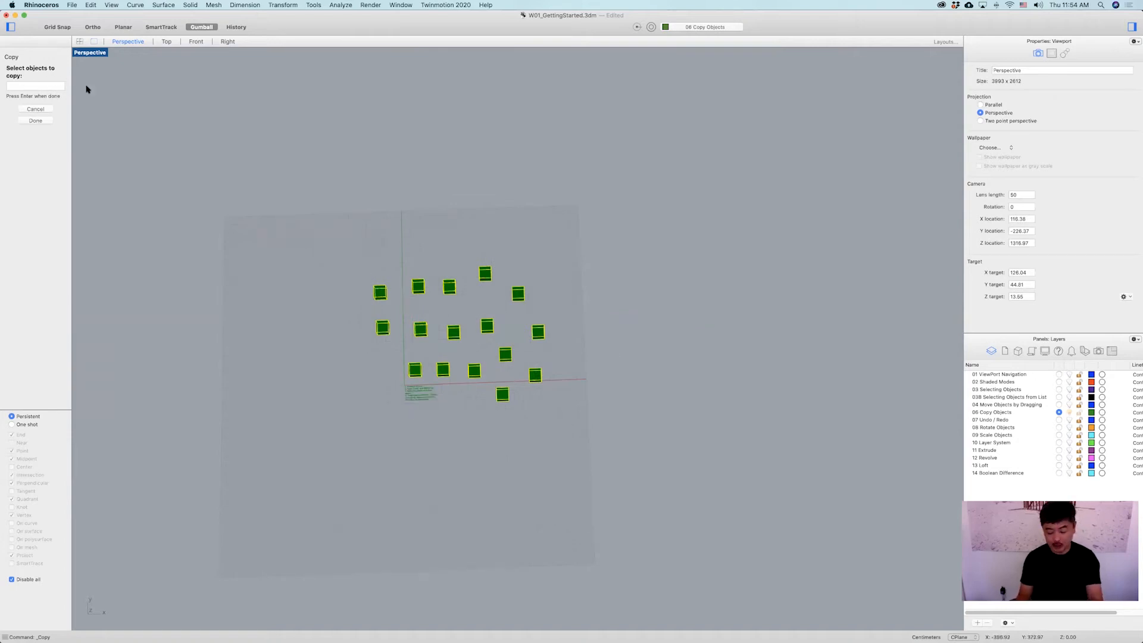
pyautogui.press('Return')
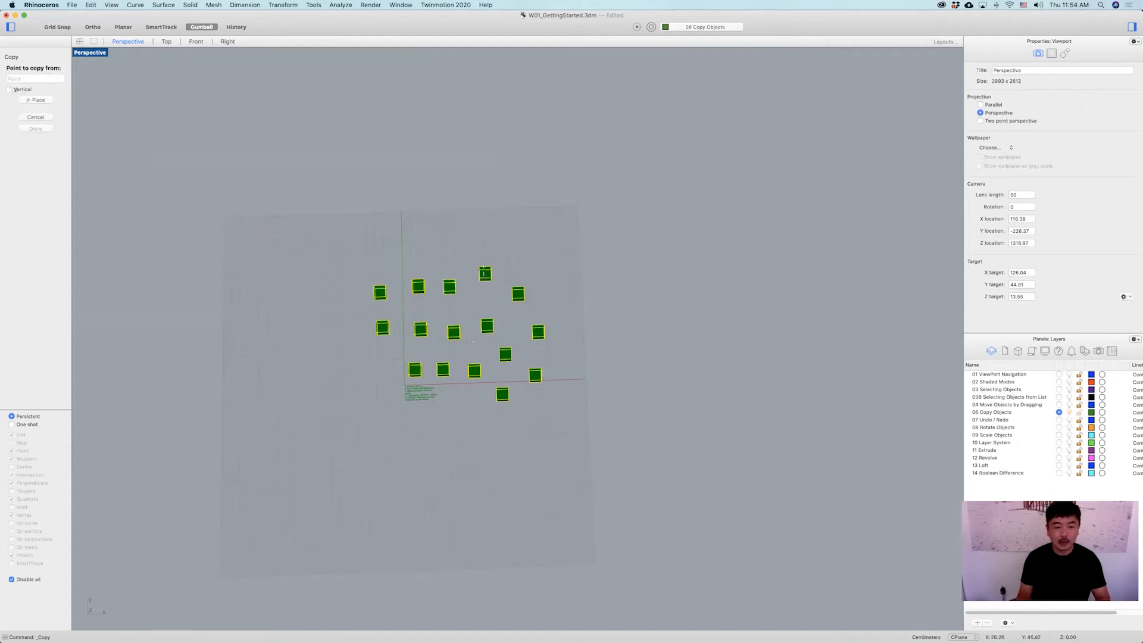
# Pick a base point on the box field and place four copies of the whole grid around it, then end Copy.
pyautogui.click(472, 342)
pyautogui.click(488, 221)
pyautogui.click(655, 223)
pyautogui.click(641, 434)
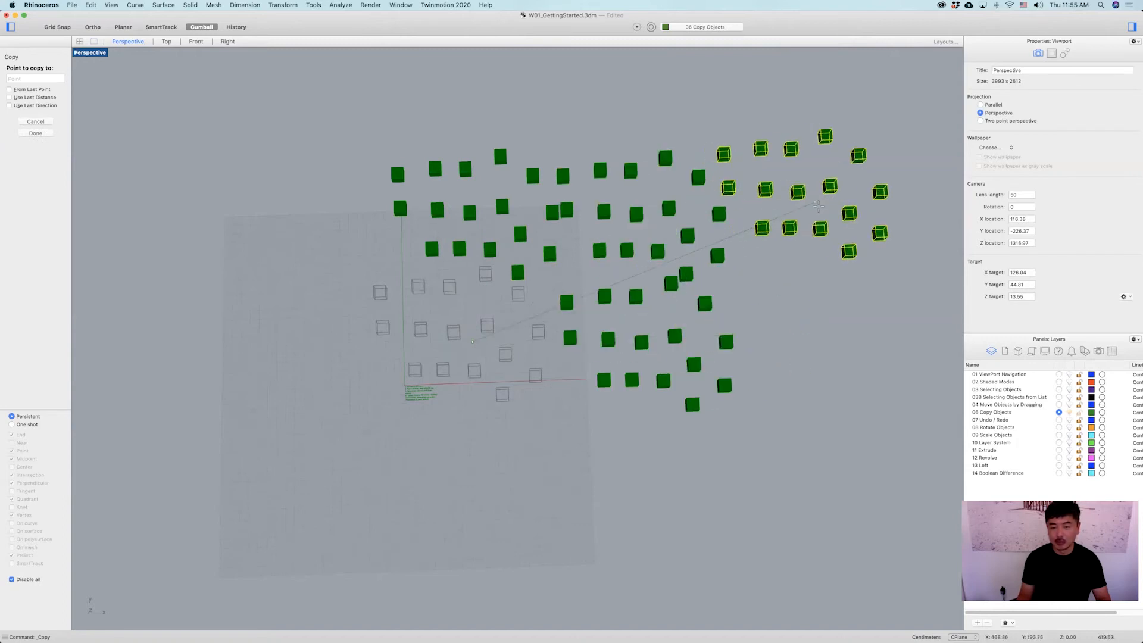
pyautogui.click(832, 337)
pyautogui.press('Return')
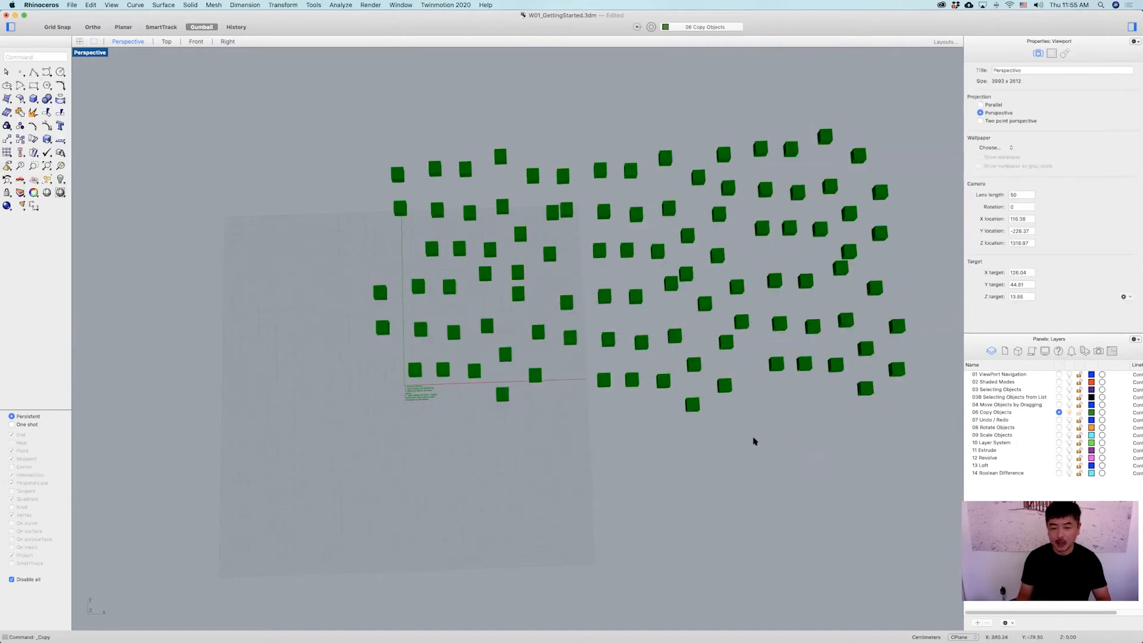
pyautogui.scroll(-5, 816, 213)
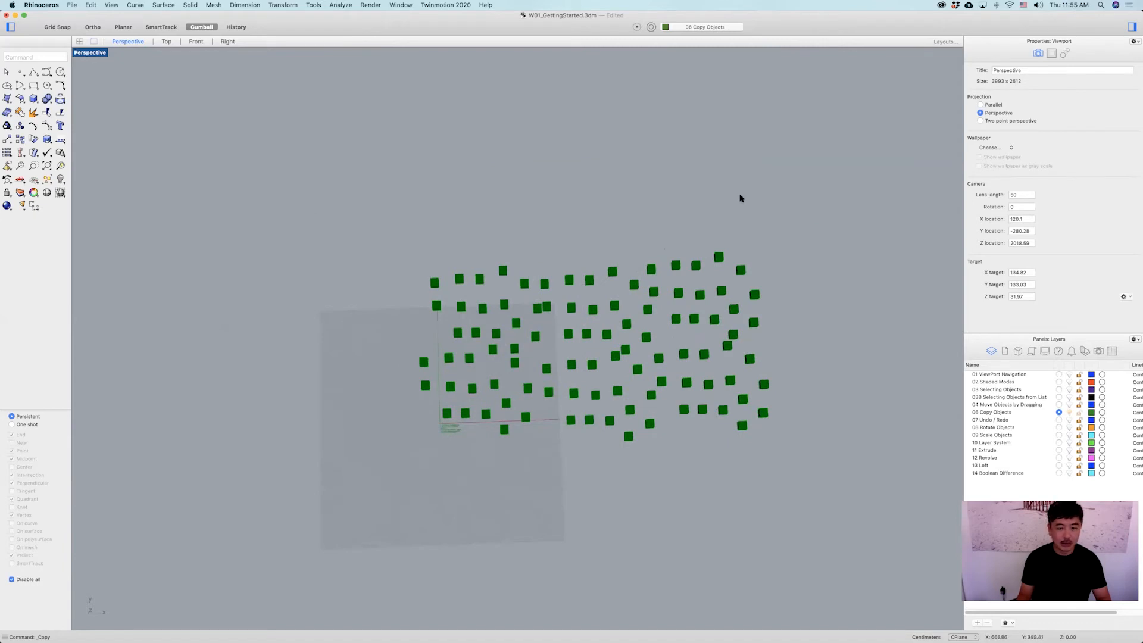
pyautogui.moveTo(406, 403); pyautogui.dragTo(377, 451)
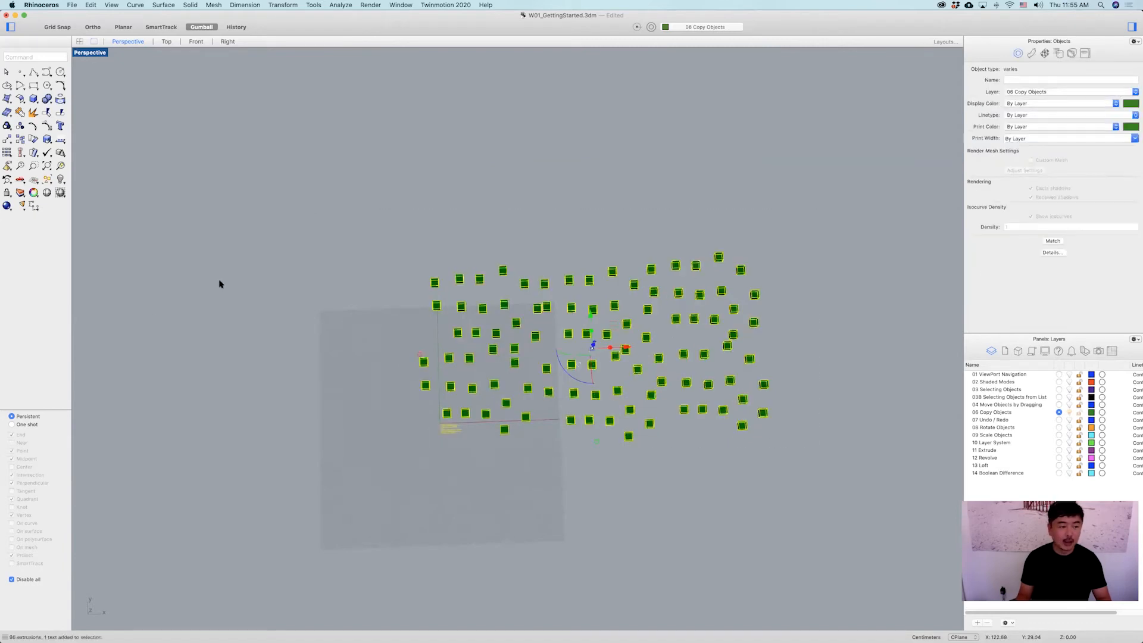
pyautogui.click(20, 139)
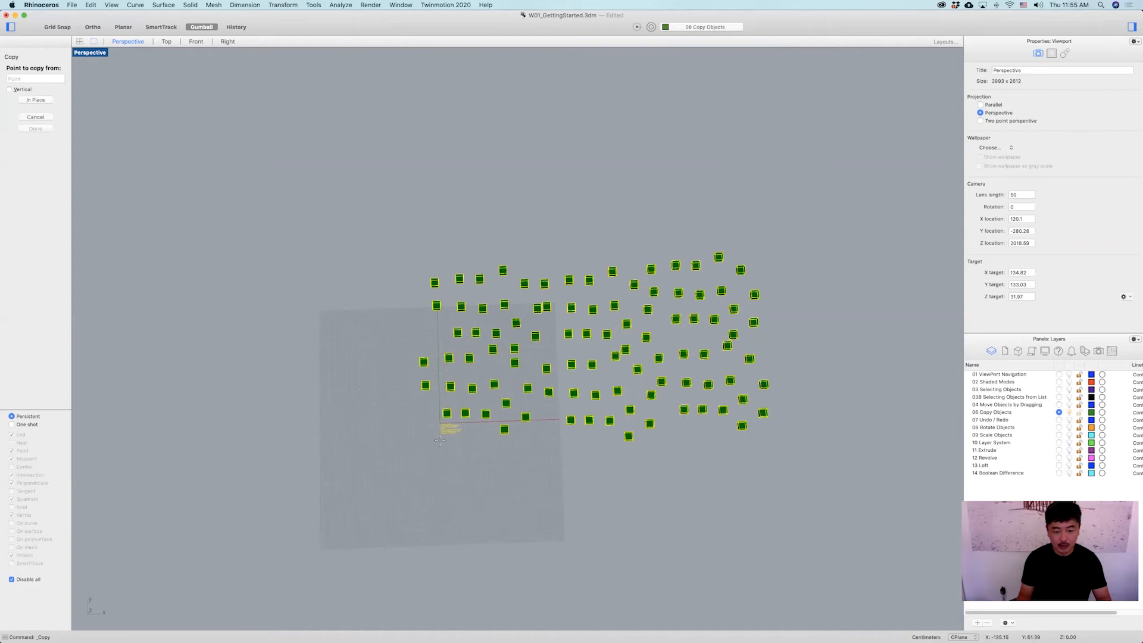
pyautogui.click(511, 402)
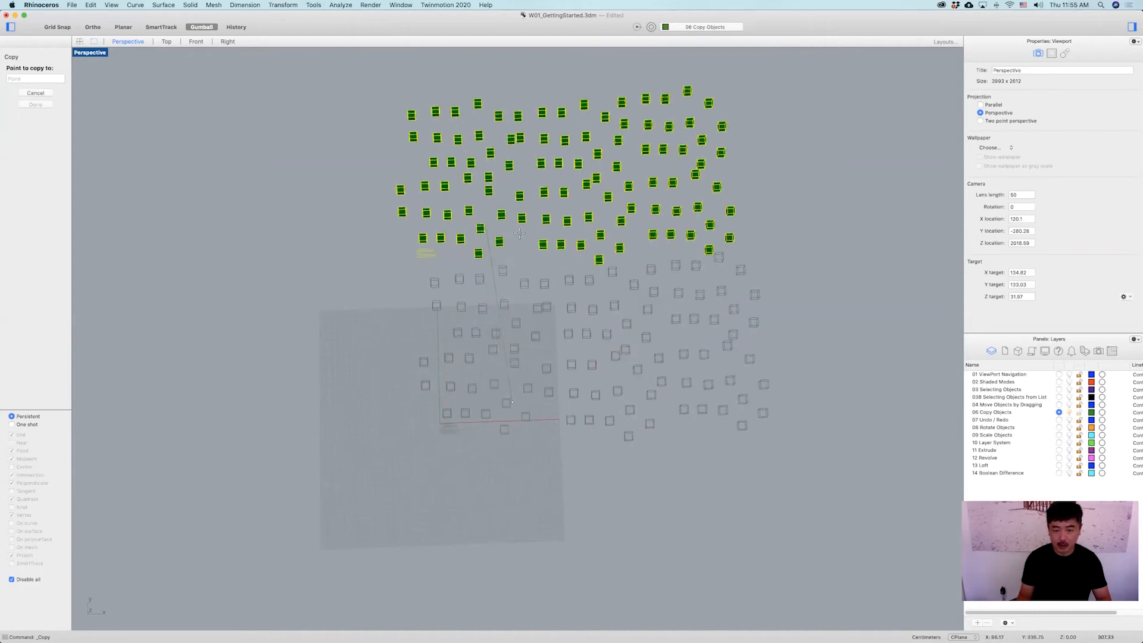
pyautogui.press('Escape')
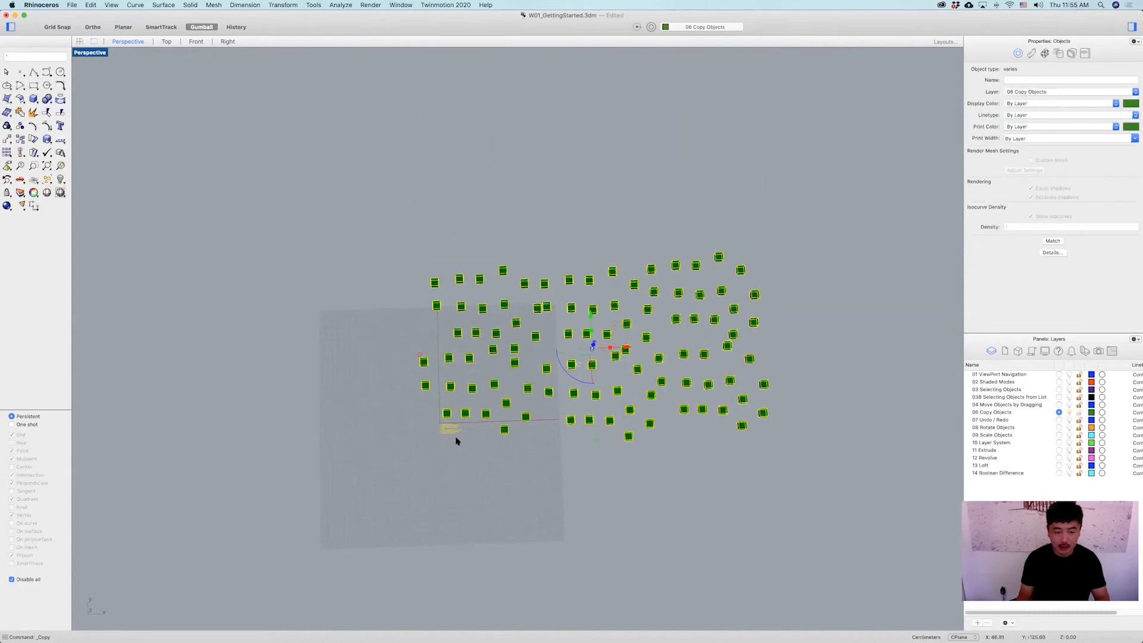
pyautogui.click(797, 213)
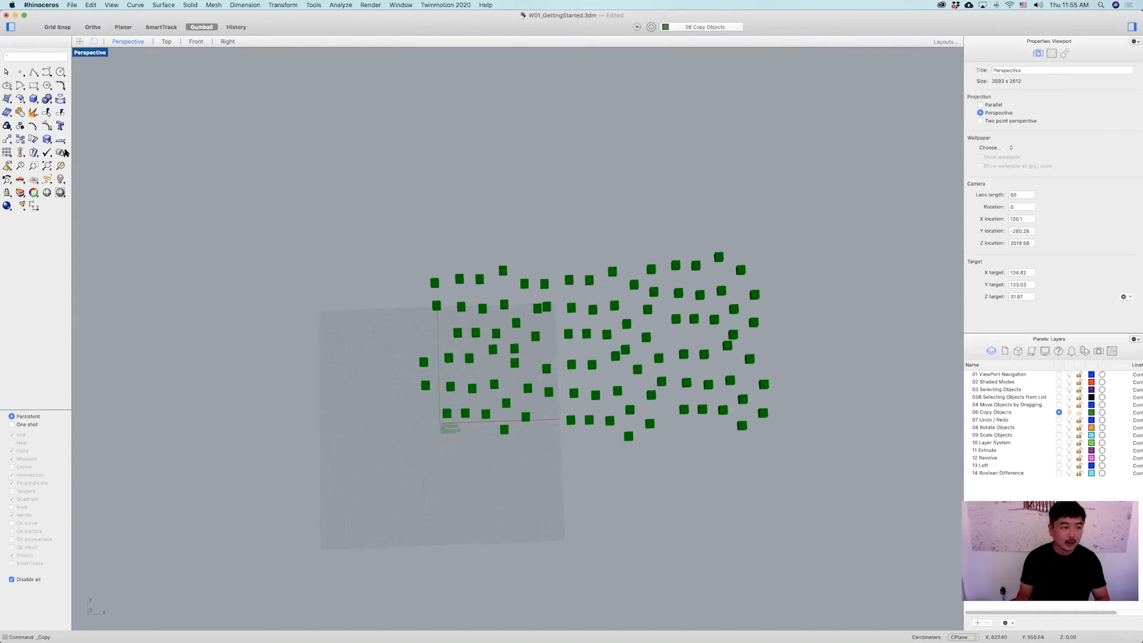
# Start Copy and select every object in the file as the objects to copy.
pyautogui.click(21, 142)
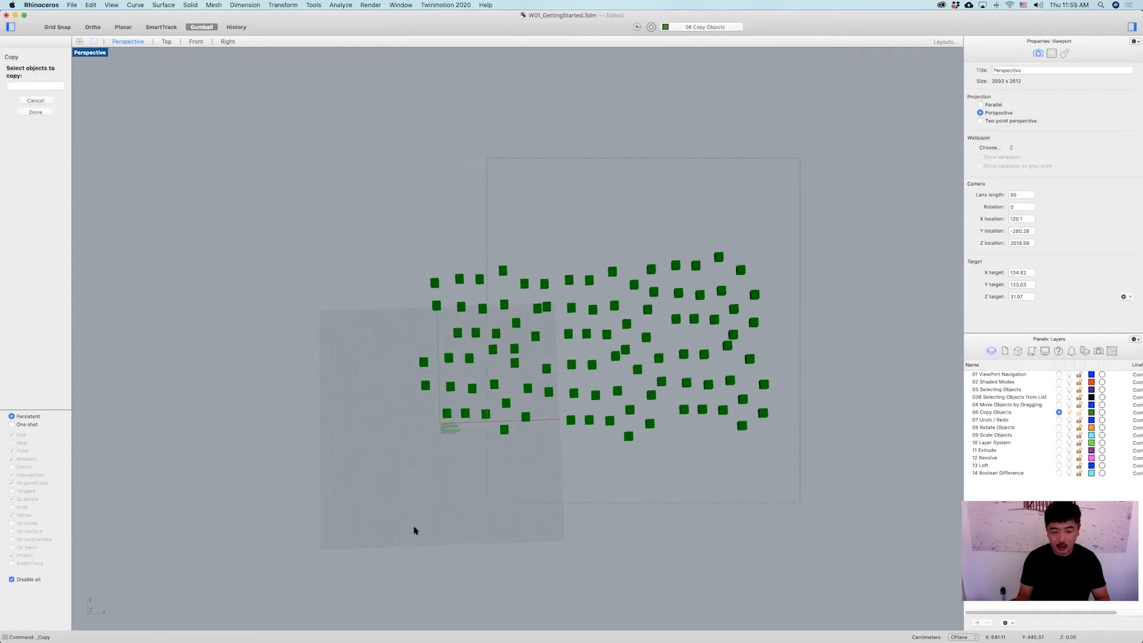
pyautogui.press('super+a')
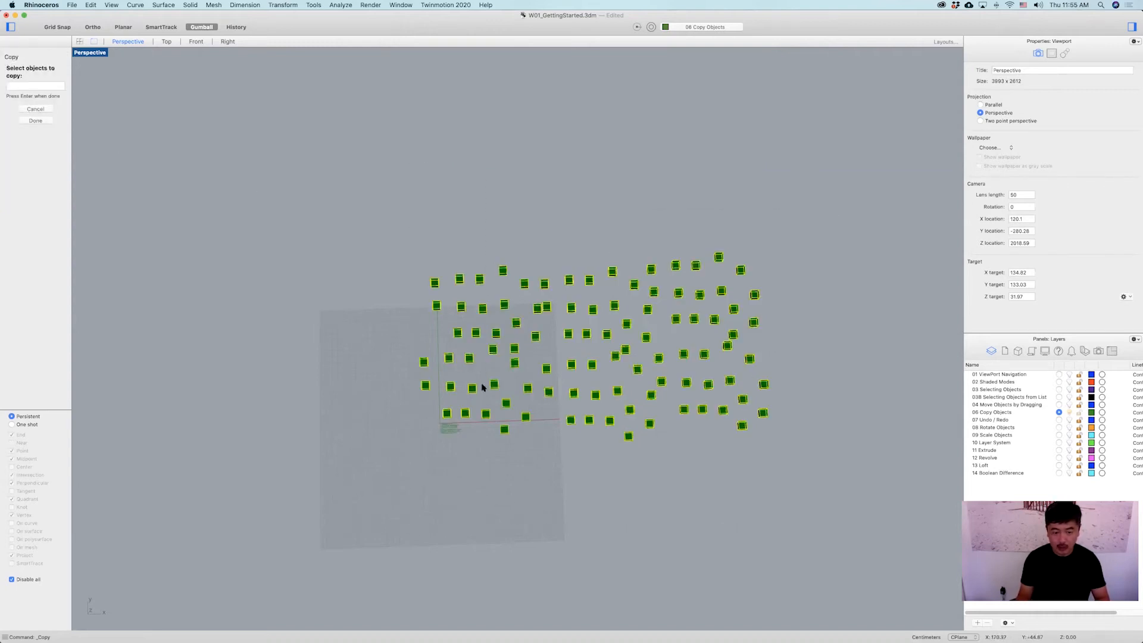
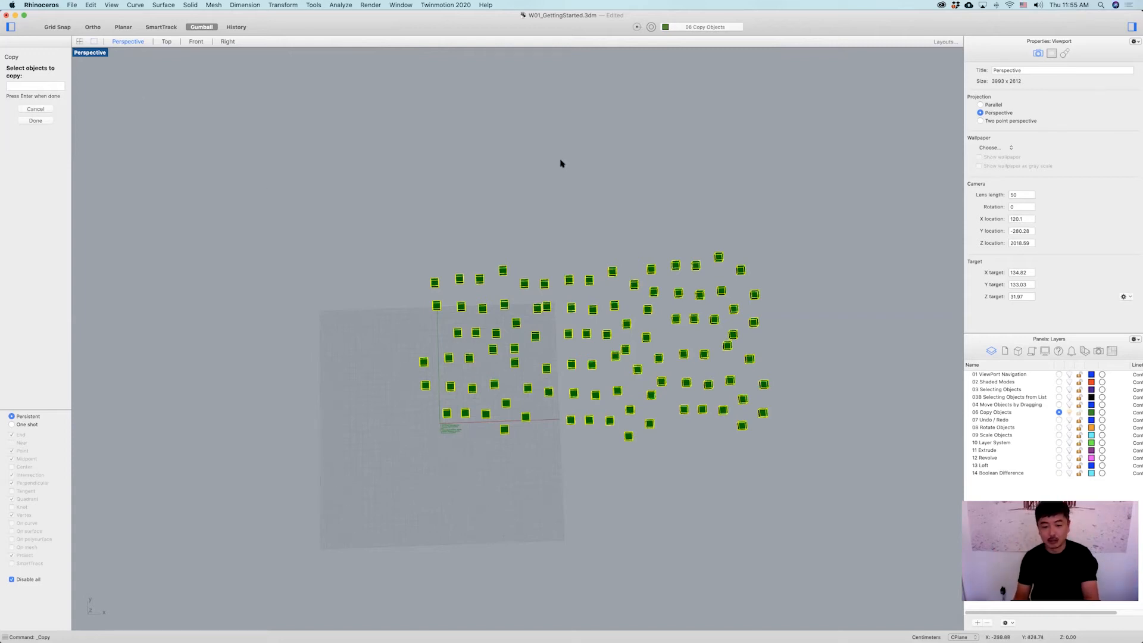
# Pick a base point on the box field and place three copies of the whole field beside it, then end Copy.
pyautogui.press('Return')
pyautogui.click(593, 339)
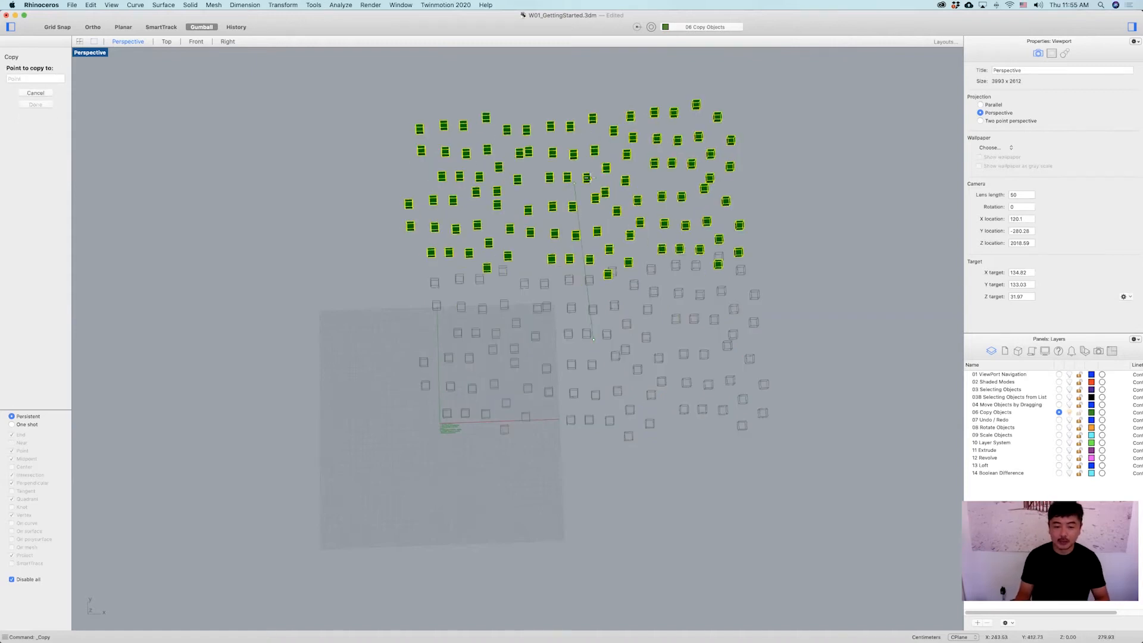
pyautogui.click(590, 177)
pyautogui.keyDown('shift'); pyautogui.moveTo(775, 321); pyautogui.dragTo(613, 359, button='right'); pyautogui.keyUp('shift')
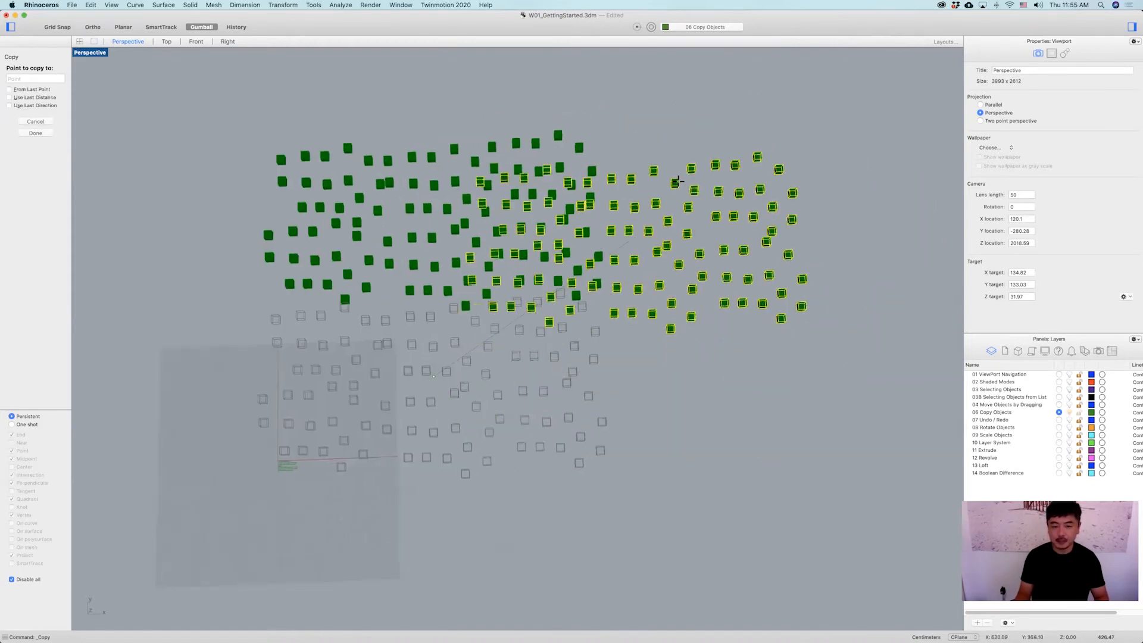
pyautogui.click(806, 208)
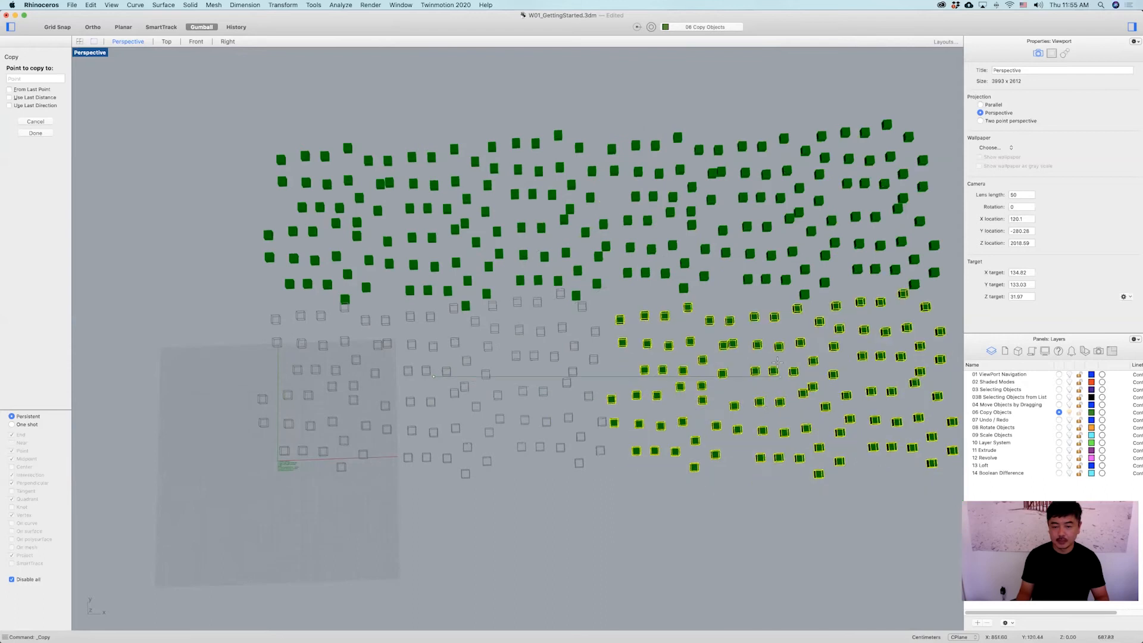
pyautogui.click(776, 373)
pyautogui.press('Return')
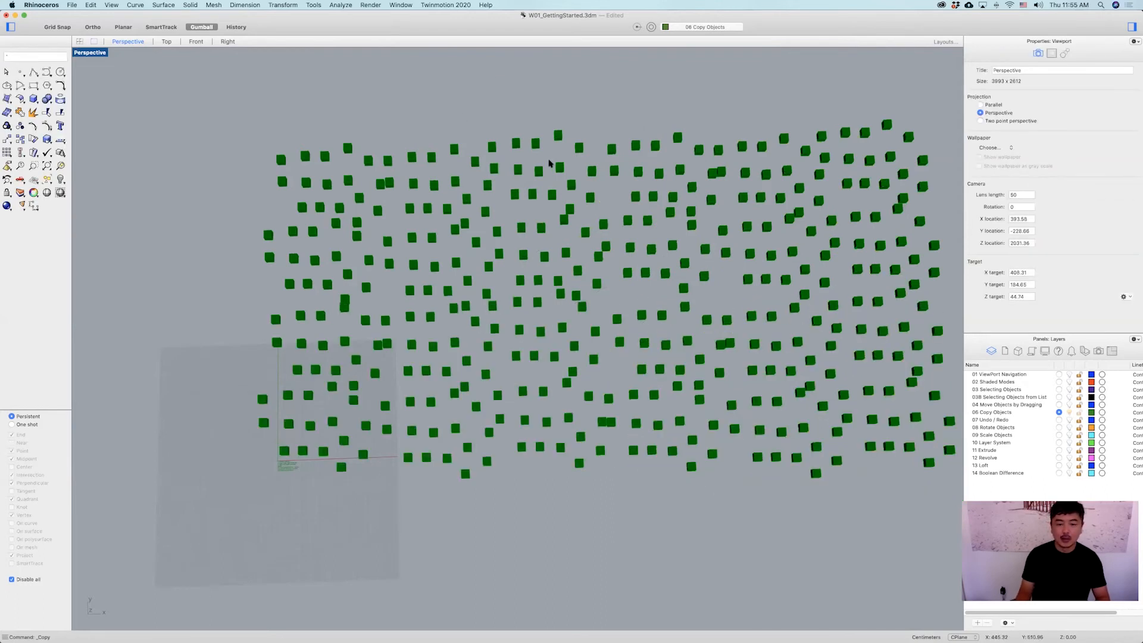
# Switch to the four-viewport layout and select all the boxes in the Right view.
pyautogui.scroll(-3, 548, 163)
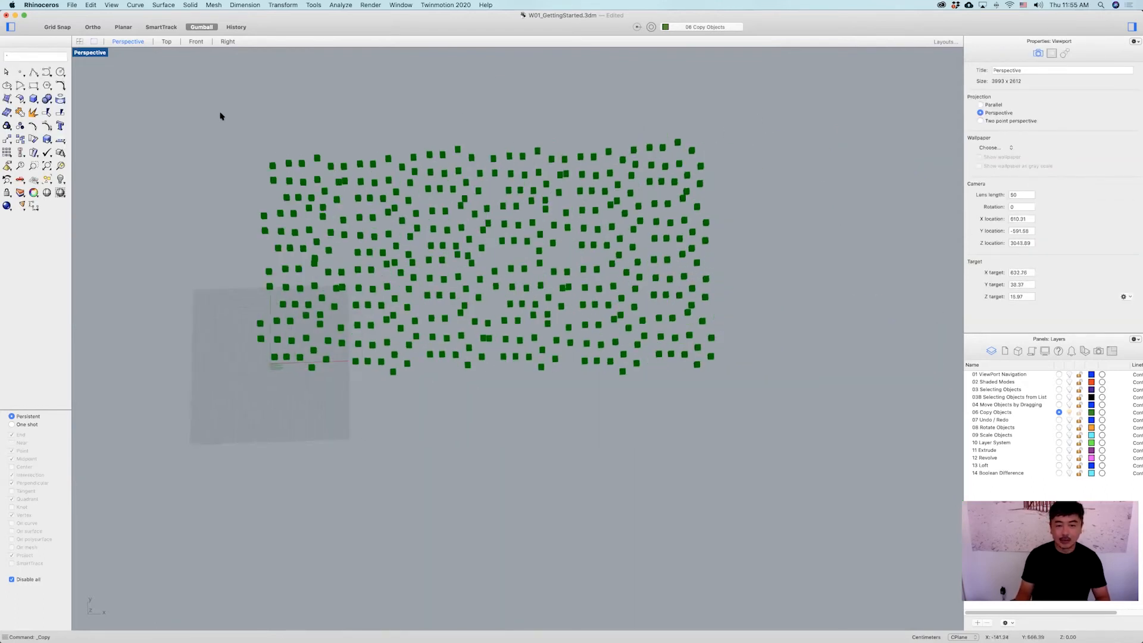
pyautogui.doubleClick(96, 53)
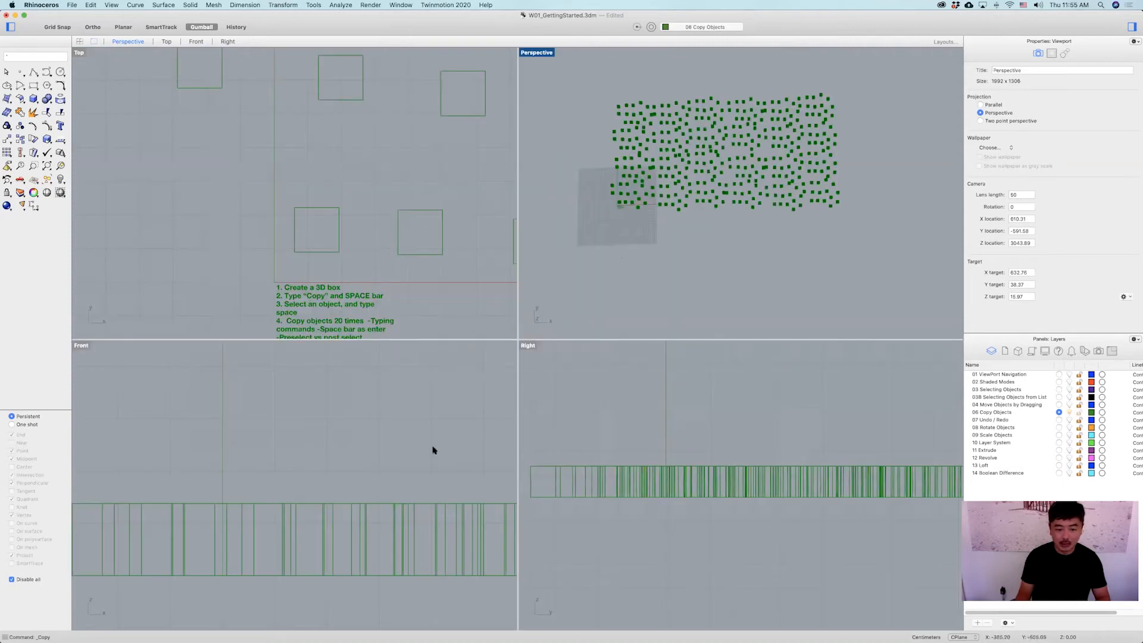
pyautogui.moveTo(374, 432); pyautogui.dragTo(288, 434, button='right')
pyautogui.scroll(-6, 439, 433)
pyautogui.moveTo(440, 434); pyautogui.dragTo(310, 443, button='right')
pyautogui.scroll(-4, 436, 433)
pyautogui.scroll(-10, 790, 465)
pyautogui.moveTo(837, 456); pyautogui.dragTo(709, 468, button='right')
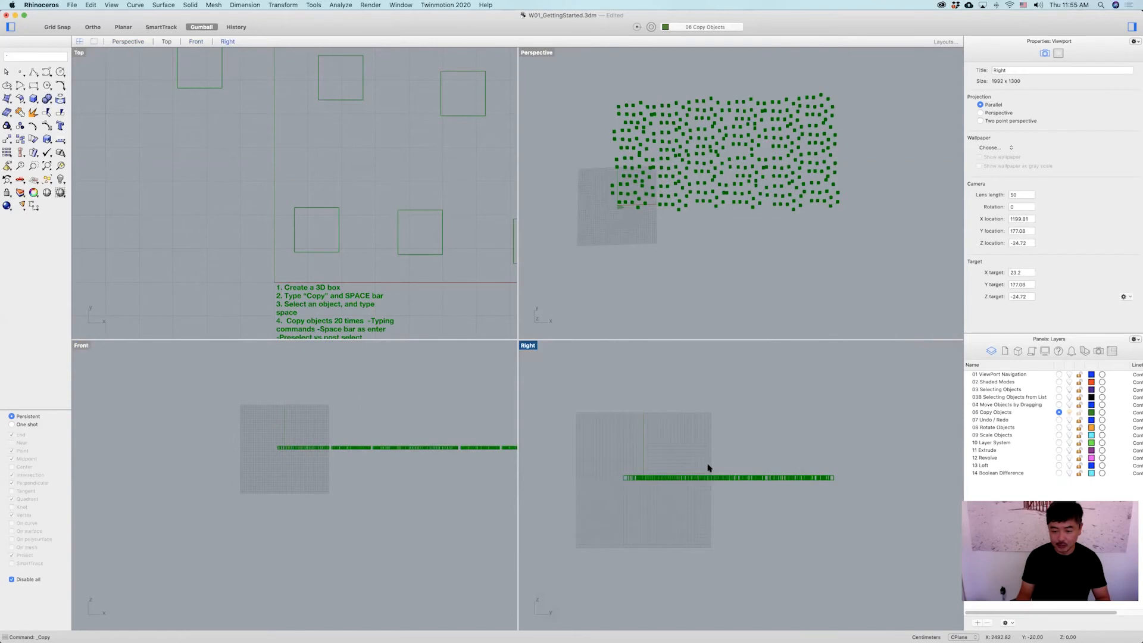
pyautogui.rightClick(709, 467)
pyautogui.click(878, 426)
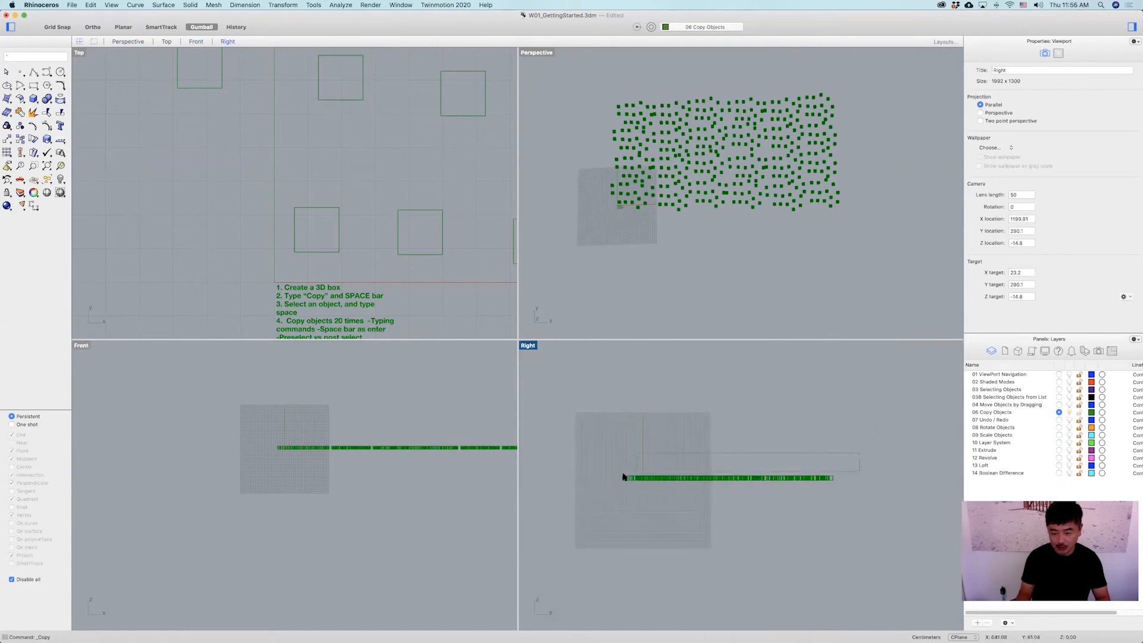
pyautogui.moveTo(608, 479); pyautogui.dragTo(610, 477)
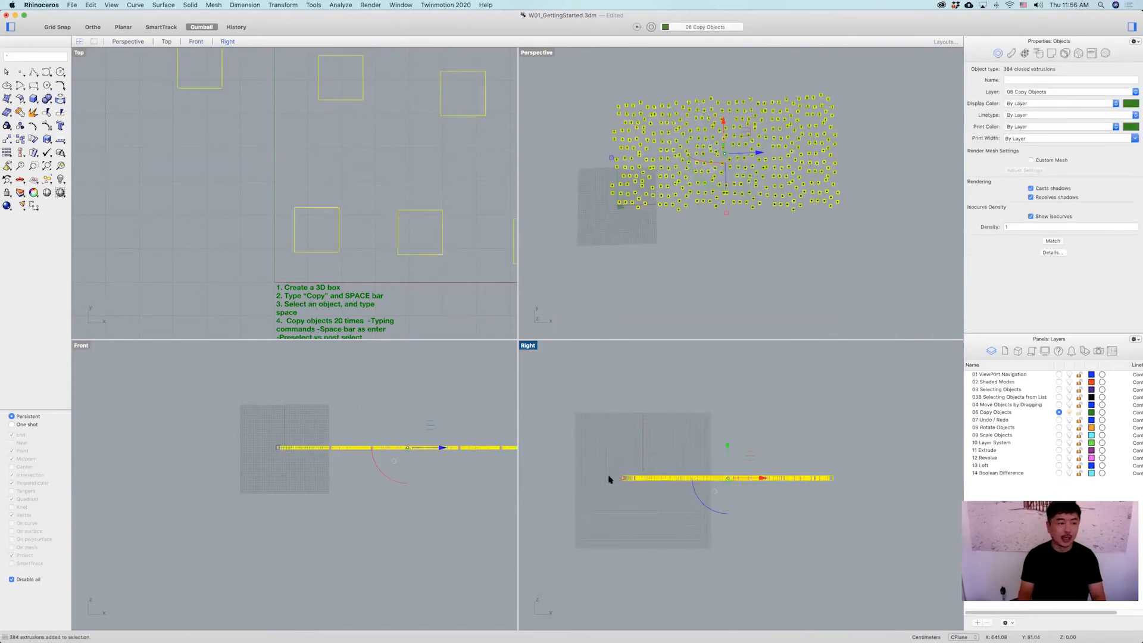
# Copy the selected boxes straight up seven times, stacking layers above the original, then end Copy.
pyautogui.click(22, 143)
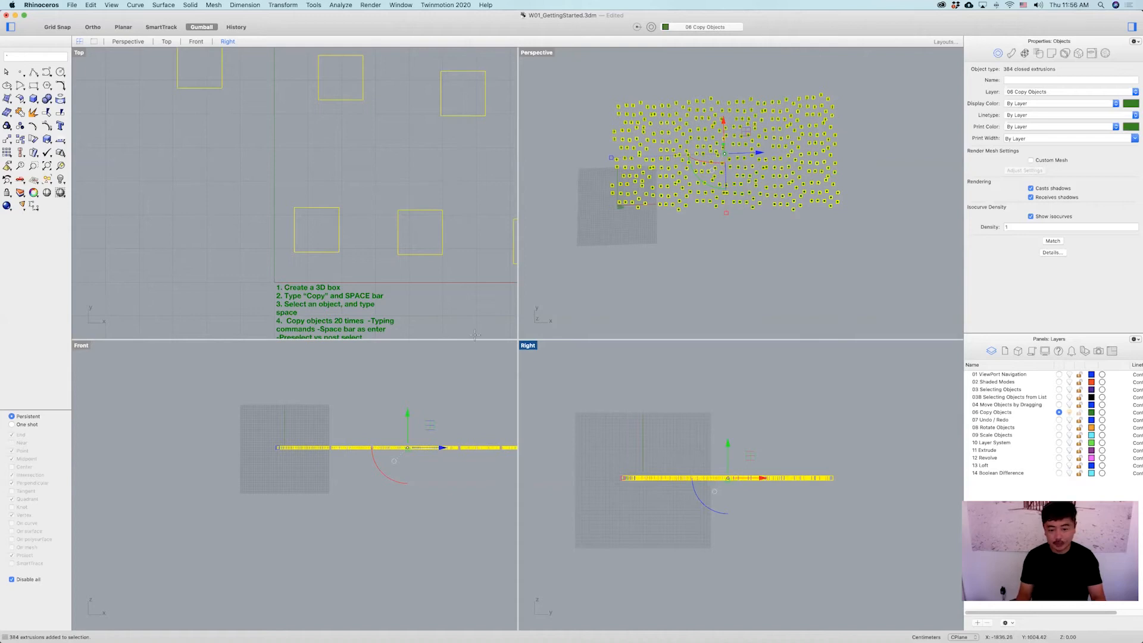
pyautogui.click(698, 479)
pyautogui.click(695, 468)
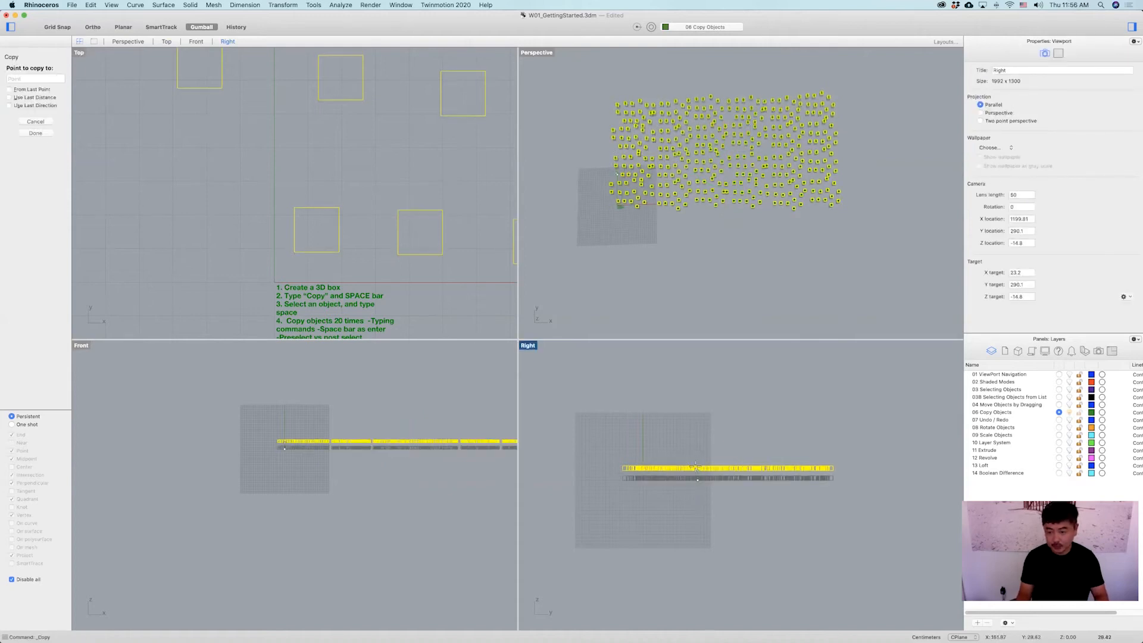
pyautogui.click(696, 459)
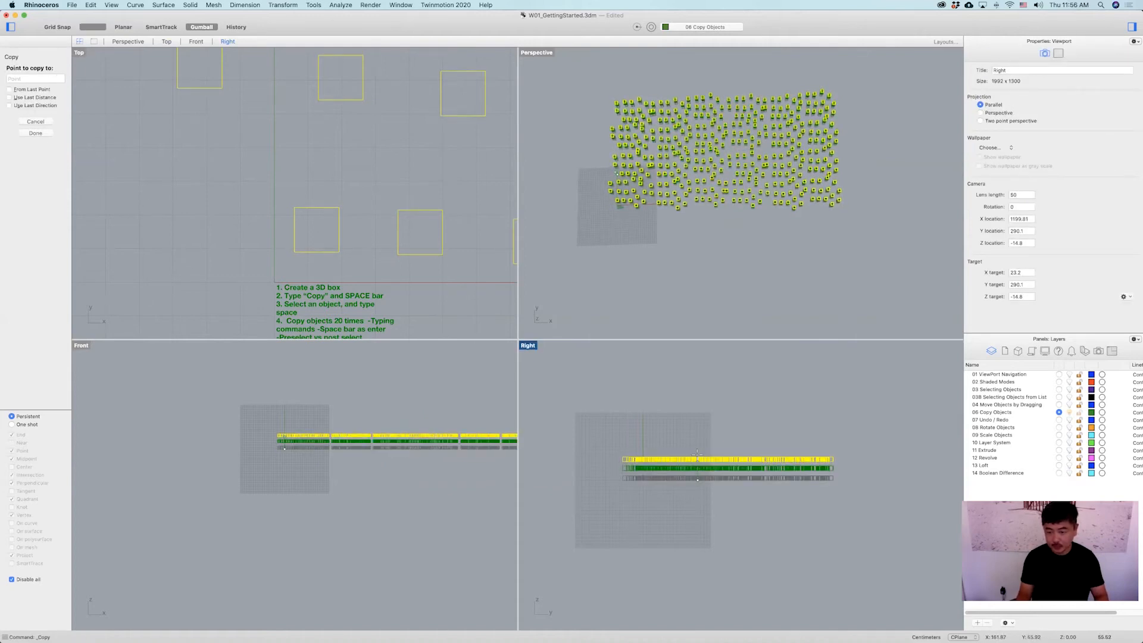
pyautogui.click(698, 450)
pyautogui.click(698, 441)
pyautogui.click(700, 431)
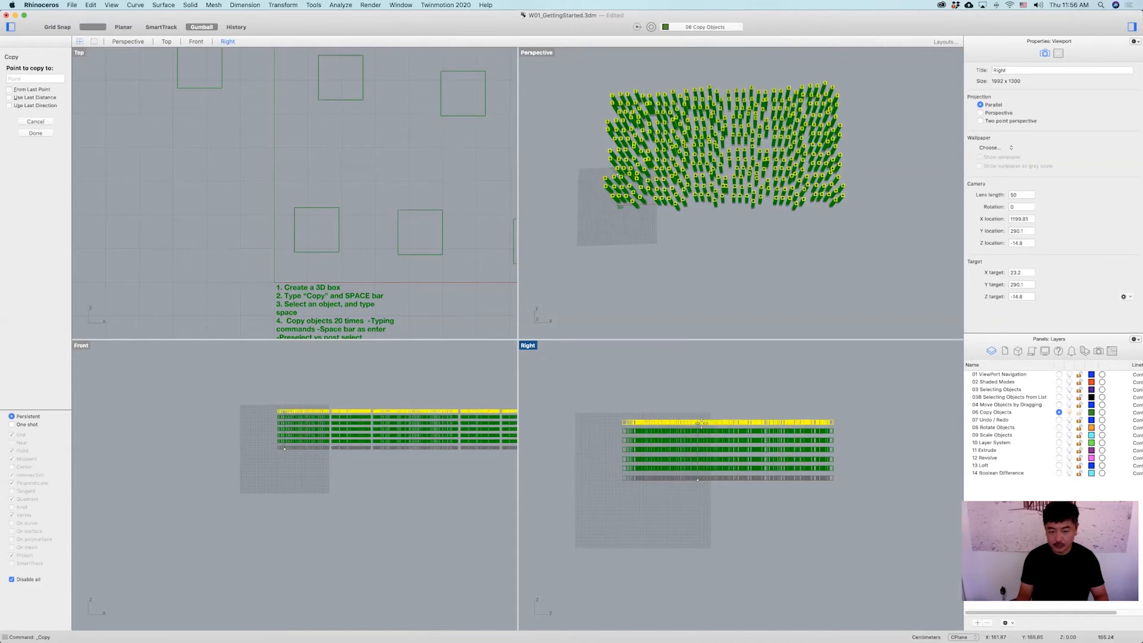
pyautogui.click(701, 421)
pyautogui.click(701, 412)
pyautogui.press('space')
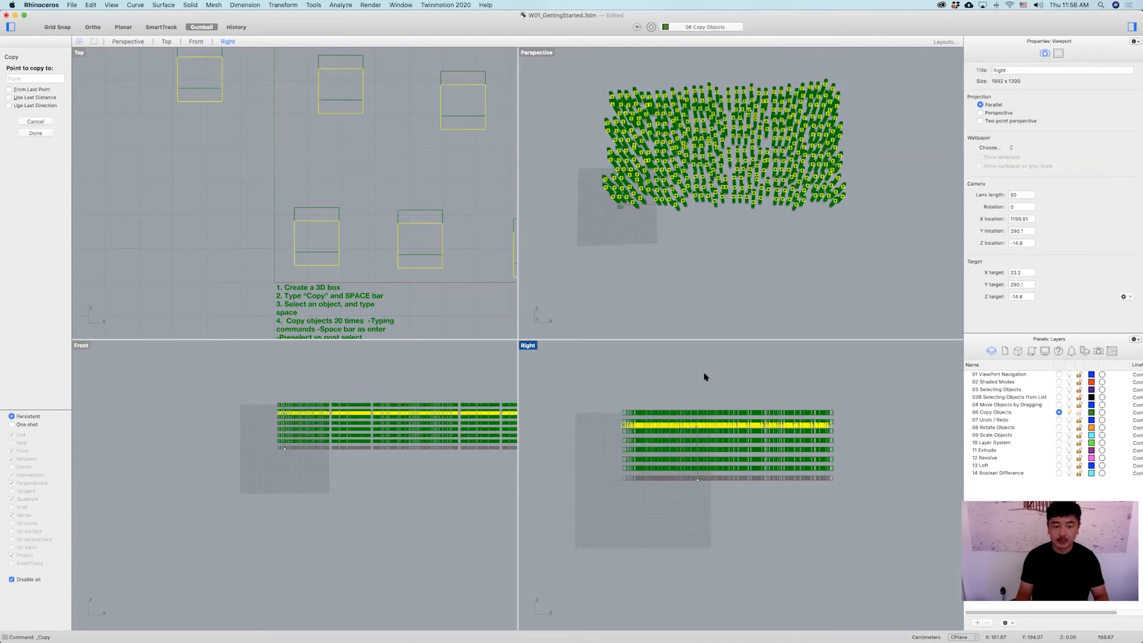
# Select all the stacked boxes in the Top view.
pyautogui.moveTo(366, 398); pyautogui.dragTo(282, 408, button='right')
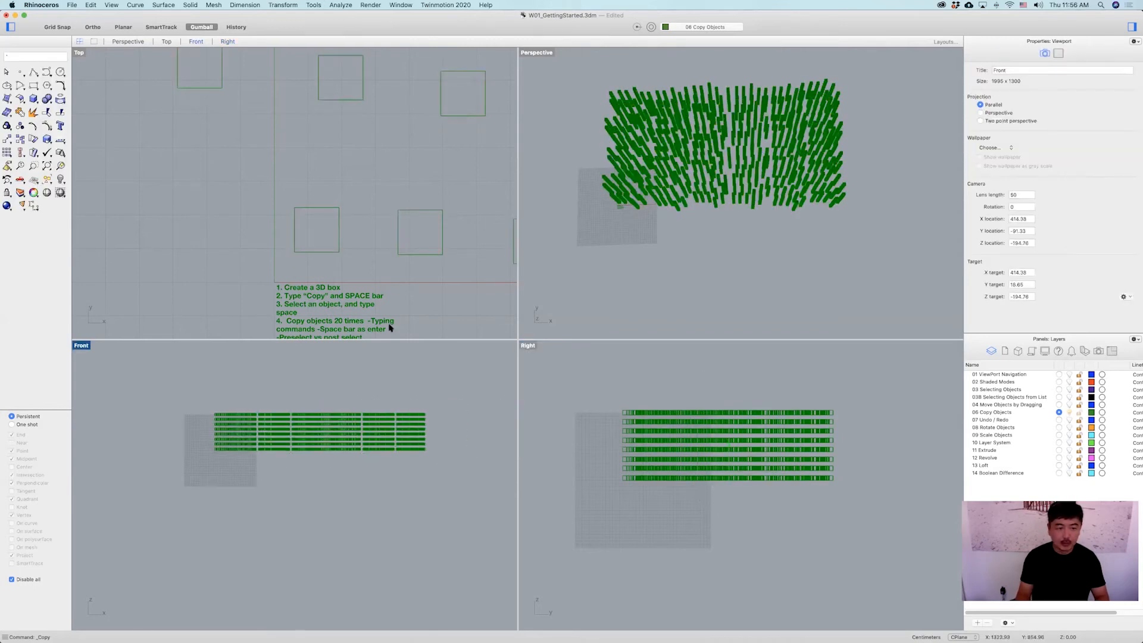
pyautogui.scroll(-20, 382, 226)
pyautogui.moveTo(457, 137); pyautogui.dragTo(375, 151, button='right')
pyautogui.moveTo(455, 137); pyautogui.dragTo(321, 209)
pyautogui.scroll(10, 321, 205)
pyautogui.keyDown('super'); pyautogui.click(305, 186); pyautogui.keyUp('super')
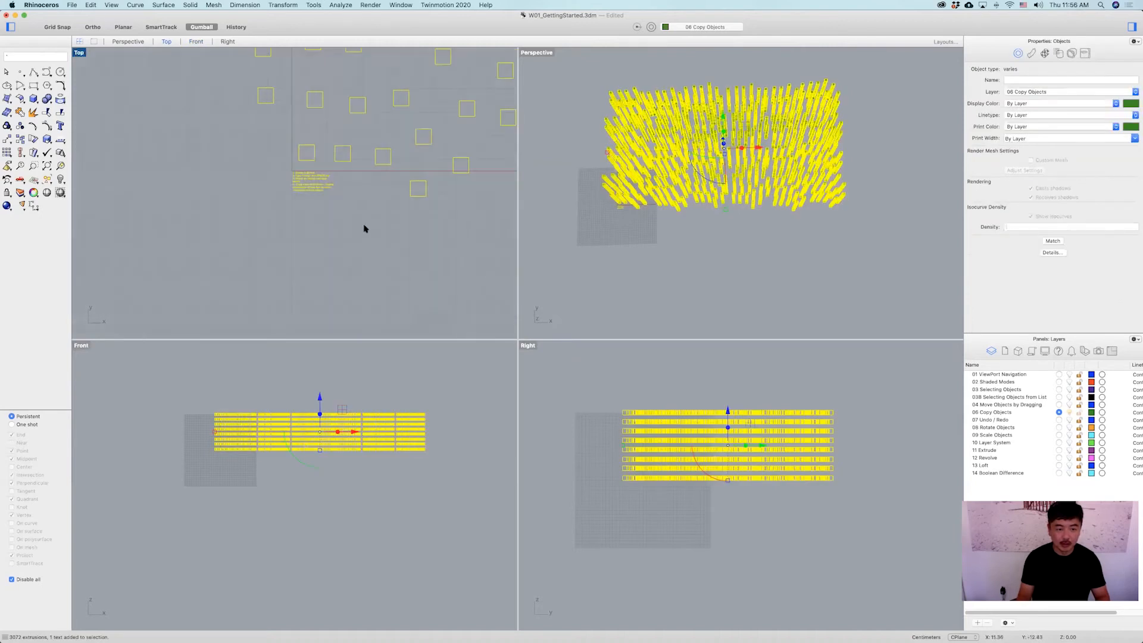
pyautogui.write('`copy')
pyautogui.rightClick(696, 390)
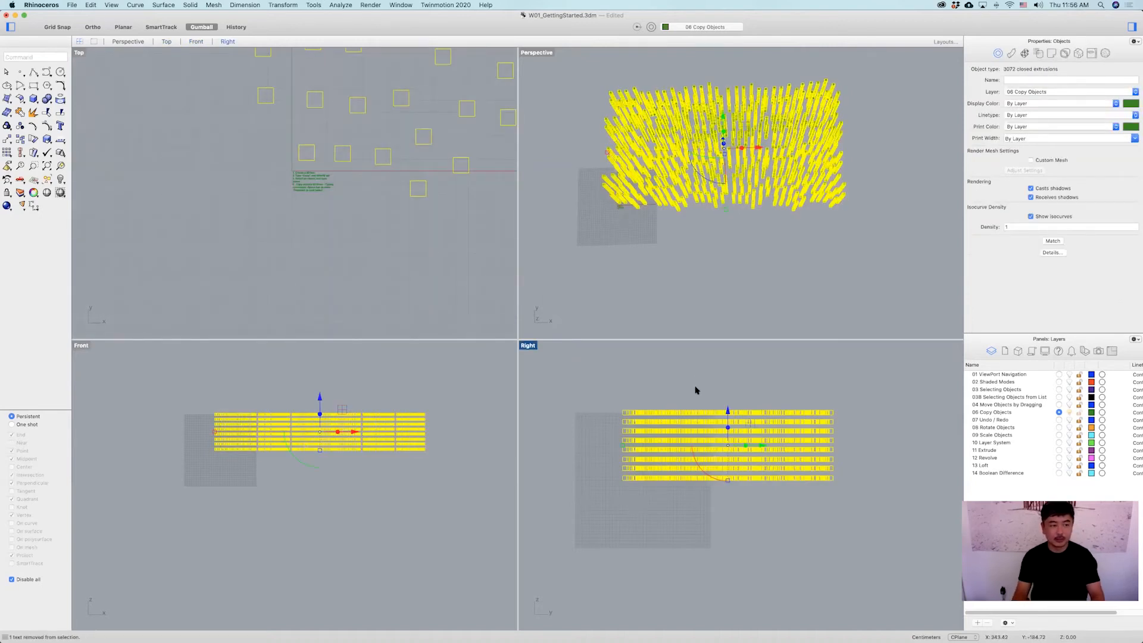
# Run Copy and place one copy of the whole stack directly above it, then end the command.
pyautogui.write('copy')
pyautogui.press('Return')
pyautogui.click(776, 474)
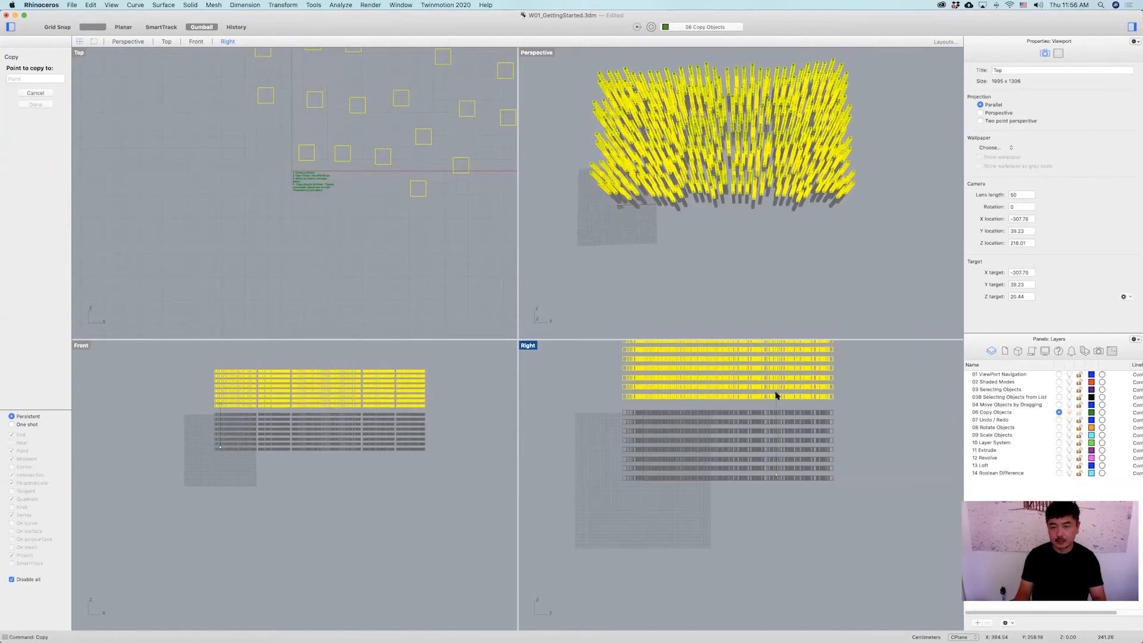
pyautogui.click(816, 272)
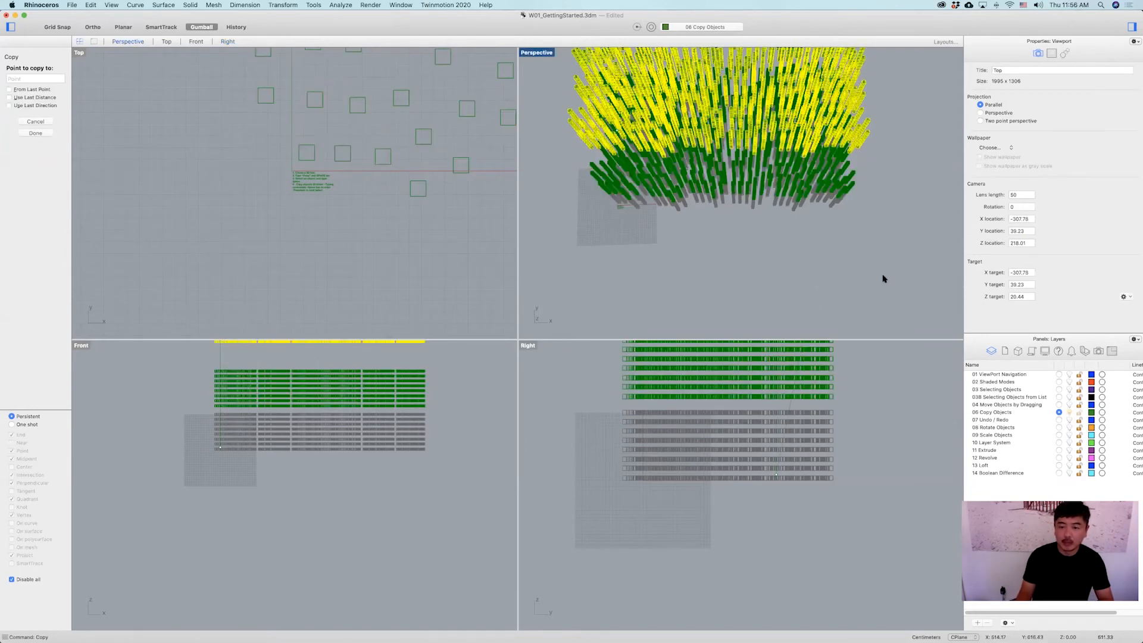
pyautogui.press('Escape')
pyautogui.press('Escape')
# Maximize the Perspective view and orbit around the block of copied boxes to examine it.
pyautogui.scroll(-4, 826, 272)
pyautogui.keyDown('shift'); pyautogui.moveTo(809, 221); pyautogui.dragTo(715, 226, button='right'); pyautogui.keyUp('shift')
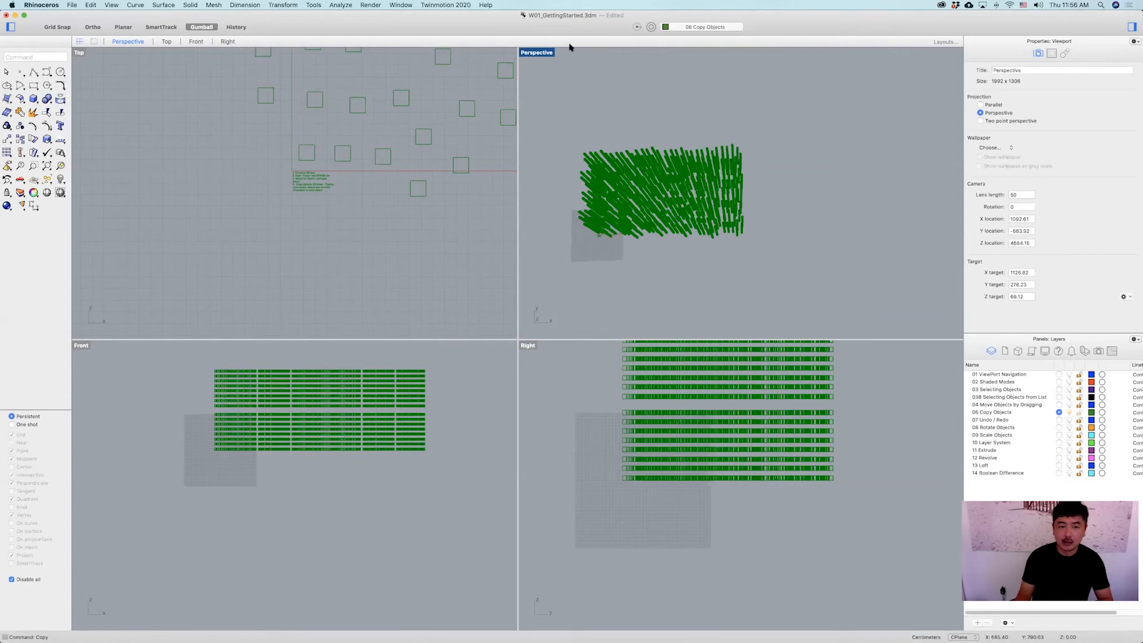
pyautogui.doubleClick(539, 53)
pyautogui.moveTo(558, 105); pyautogui.dragTo(561, 280, button='right')
pyautogui.scroll(3, 703, 312)
pyautogui.scroll(-2, 703, 312)
pyautogui.moveTo(703, 311); pyautogui.dragTo(550, 309, button='right')
pyautogui.moveTo(230, 134); pyautogui.dragTo(705, 513)
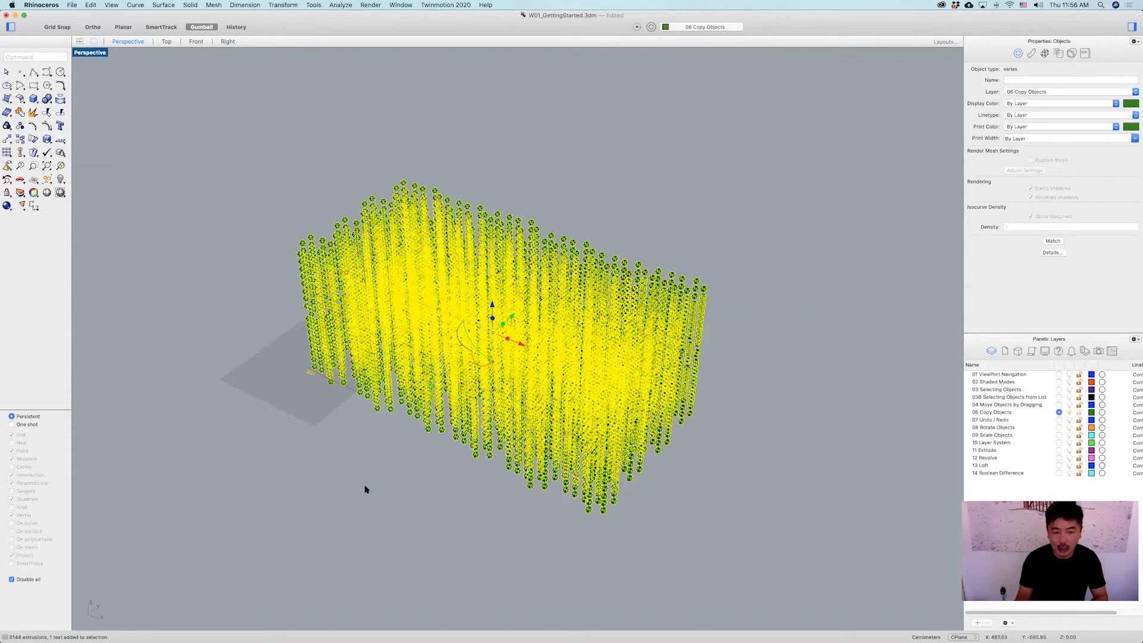
pyautogui.click(726, 294)
pyautogui.moveTo(576, 382); pyautogui.dragTo(605, 370, button='right')
pyautogui.scroll(5, 604, 370)
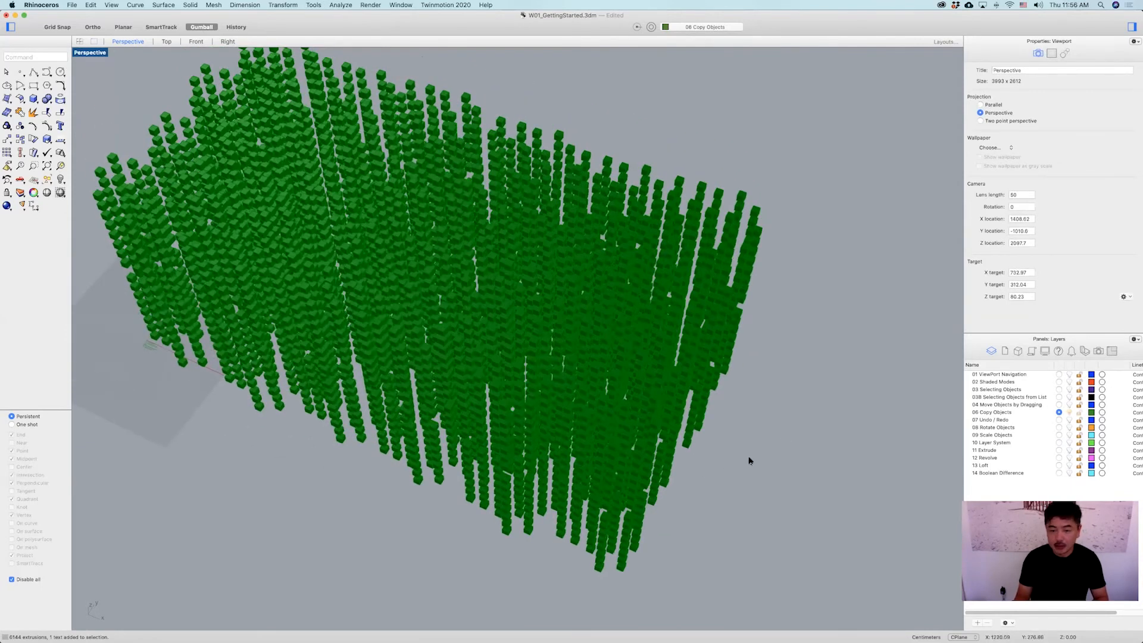
pyautogui.keyDown('shift'); pyautogui.moveTo(652, 412); pyautogui.dragTo(735, 411, button='right'); pyautogui.keyUp('shift')
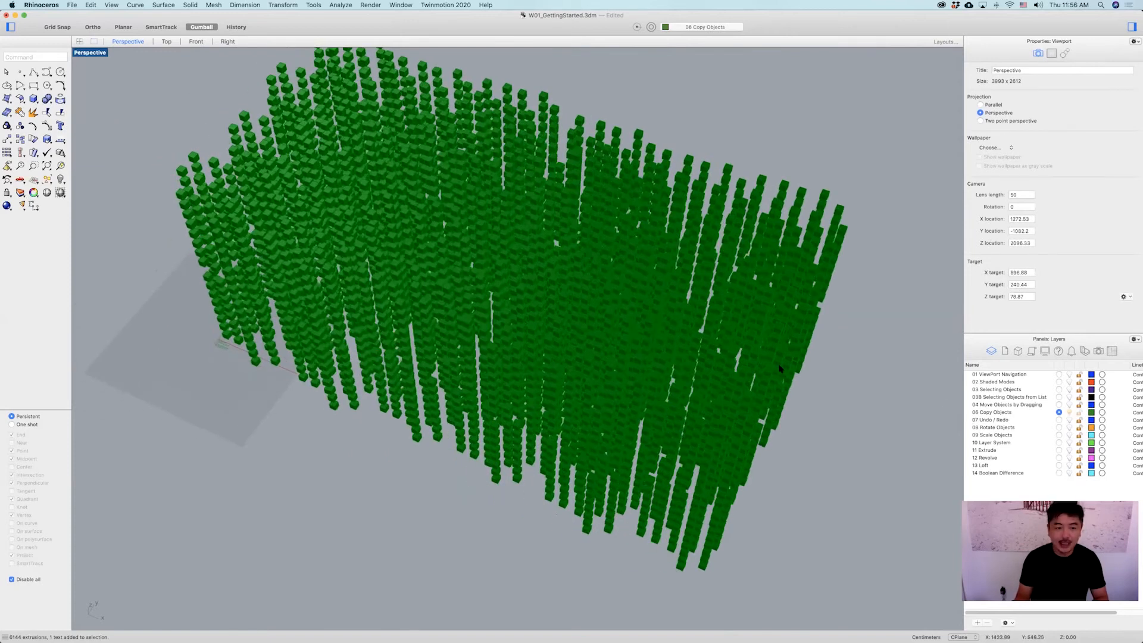
pyautogui.moveTo(761, 369); pyautogui.dragTo(888, 377, button='right')
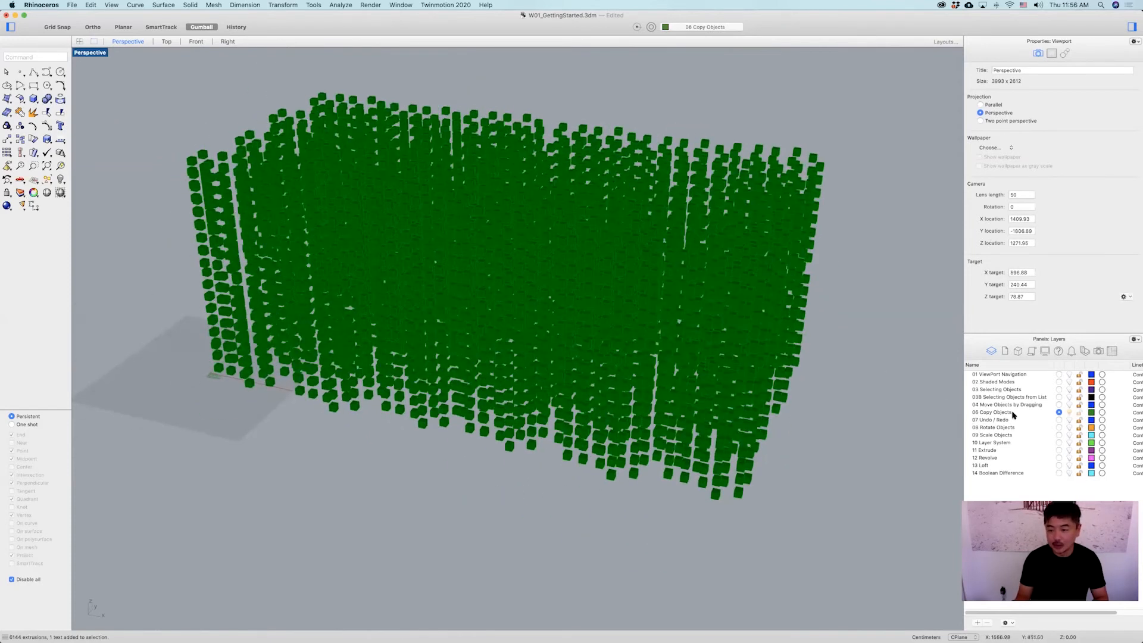
# Make the 07 Undo / Redo layer current and undo that layer change.
pyautogui.click(1058, 419)
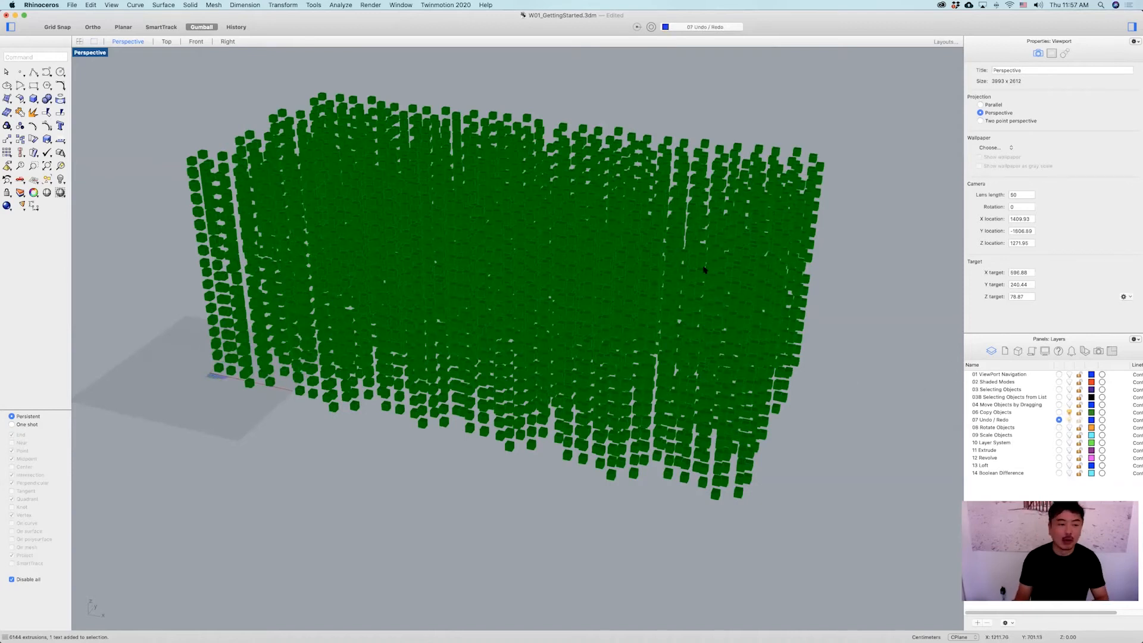
pyautogui.moveTo(763, 267); pyautogui.dragTo(770, 244, button='right')
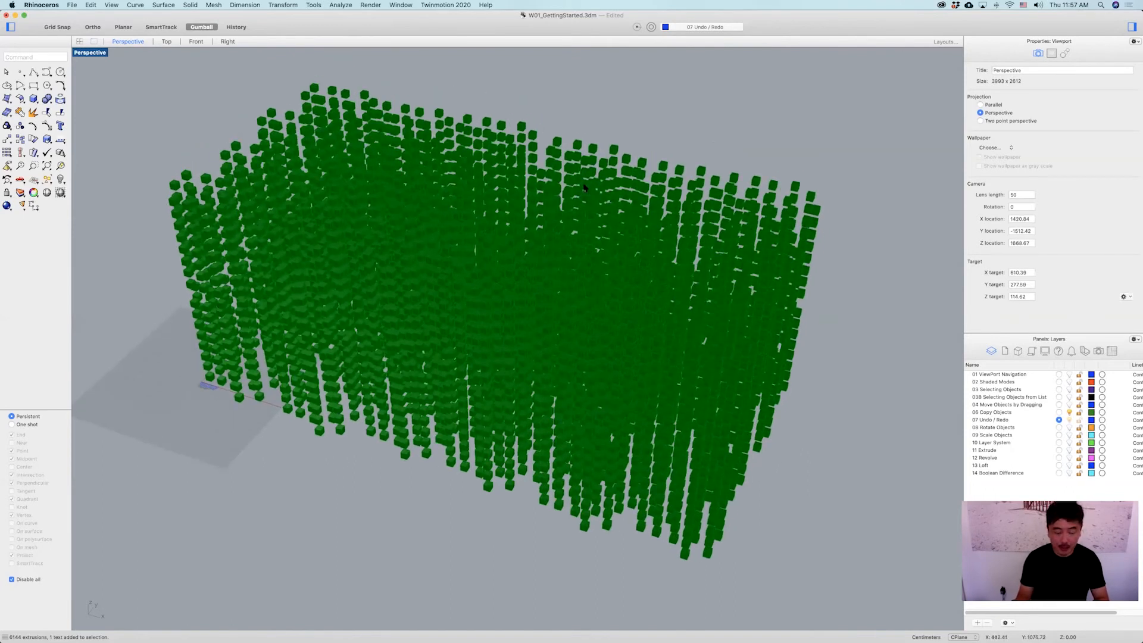
pyautogui.write('Undo')
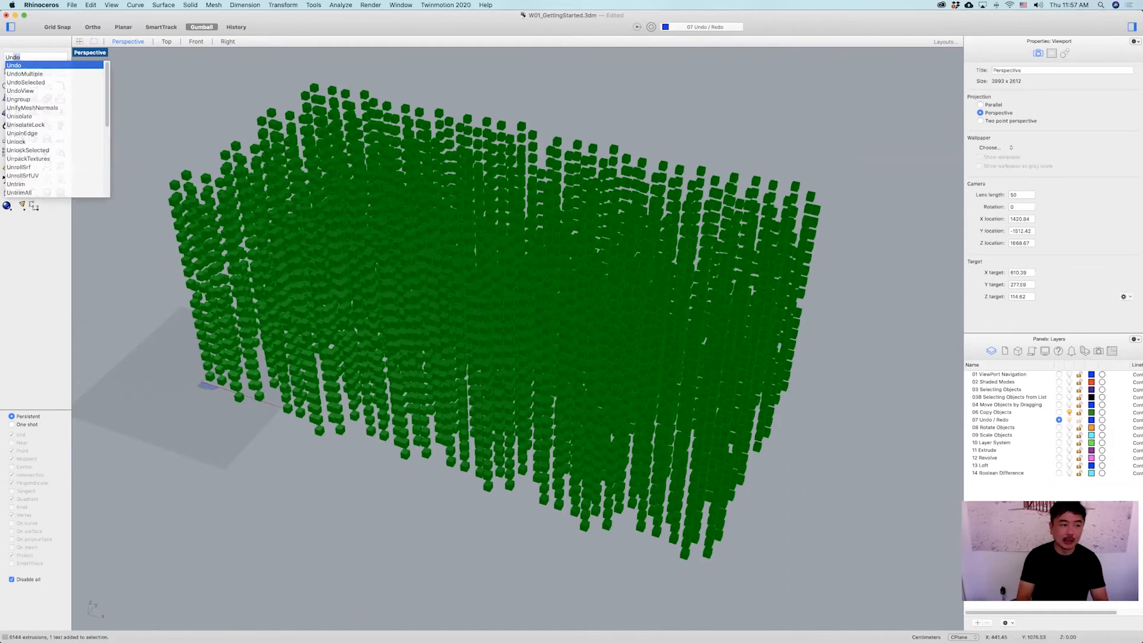
pyautogui.press('Return')
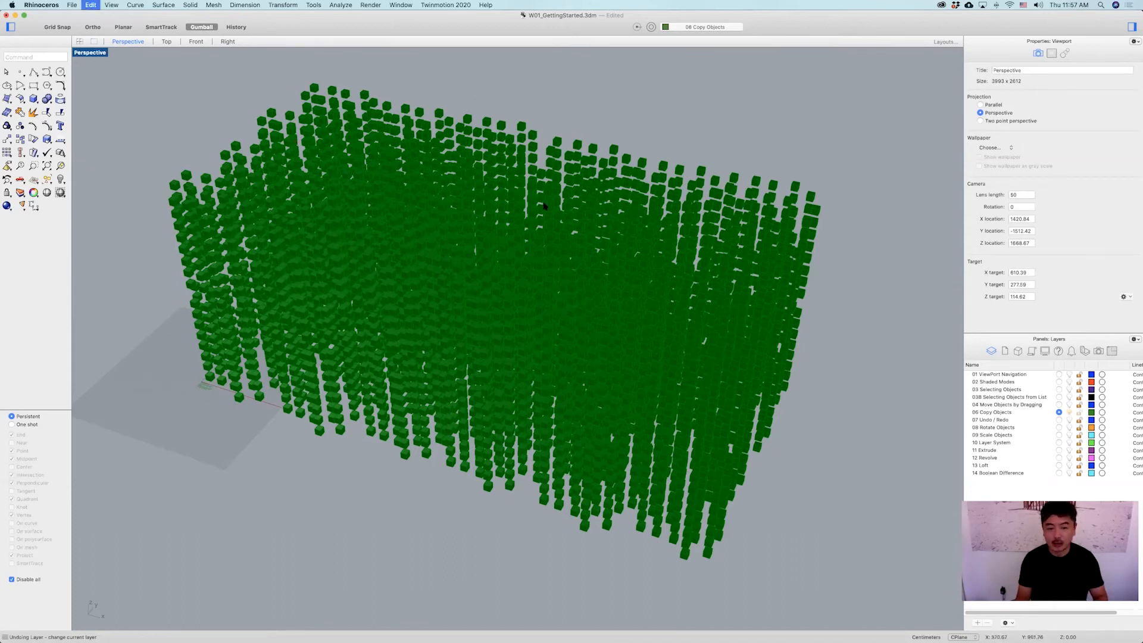
# Undo the copy operations one by one back to the single original box.
pyautogui.press('super+z')
pyautogui.press('super+z')
pyautogui.press('super+z')
pyautogui.press('super+z')
pyautogui.press('super+z')
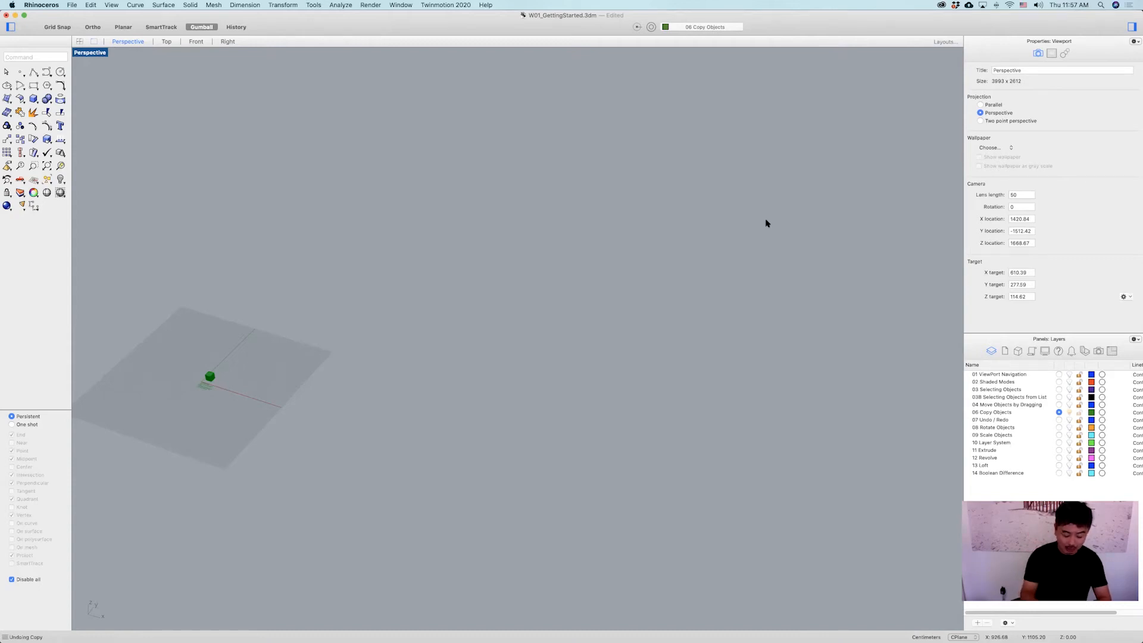
# Redo the copy operations to bring back the full block of boxes.
pyautogui.press('super+shift+z')
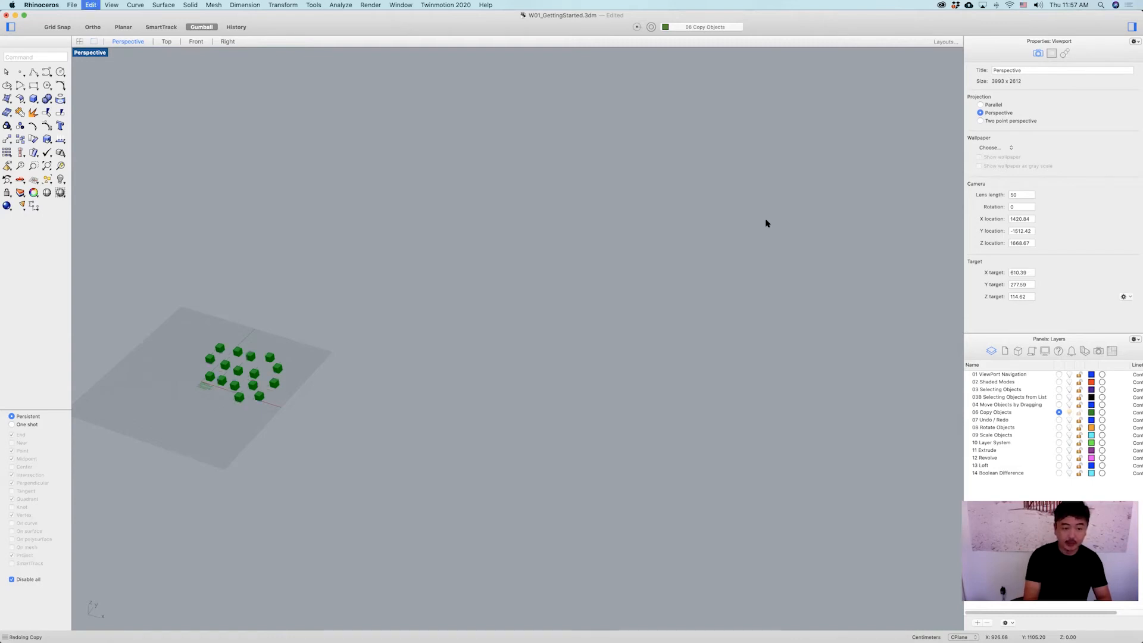
pyautogui.press('super+shift+z')
pyautogui.press('super+shift+z')
pyautogui.press('super+shift+z')
pyautogui.press('super+shift+z')
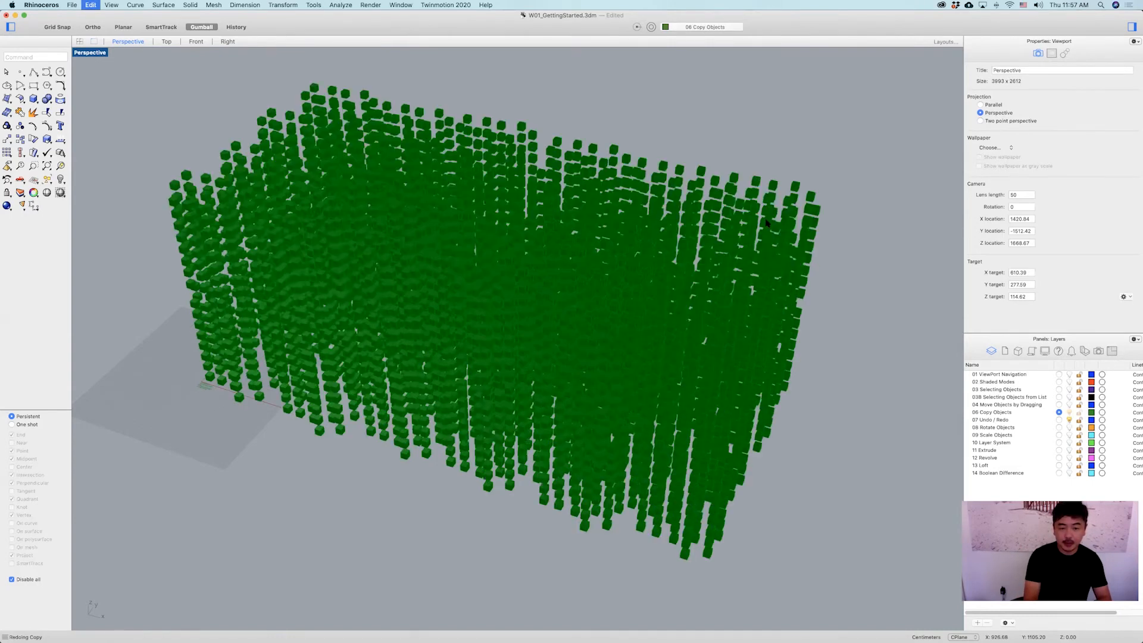
# Undo the copies again step by step back to the small starting grid.
pyautogui.press('super+z')
pyautogui.press('super+z')
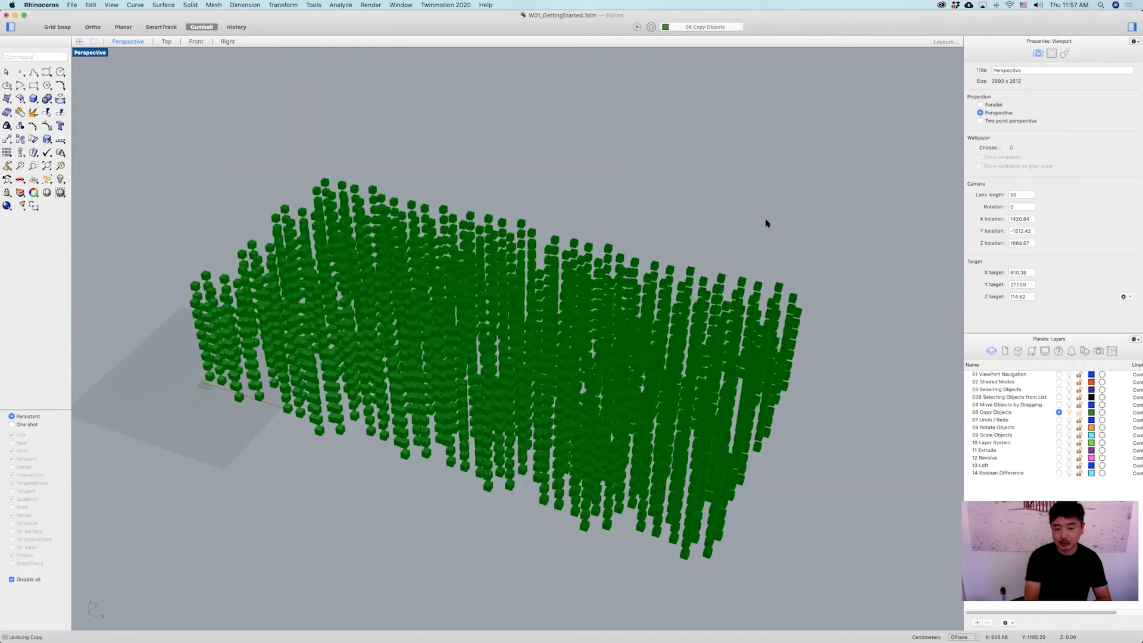
pyautogui.press('super+z')
pyautogui.press('super+z')
pyautogui.press('super+z')
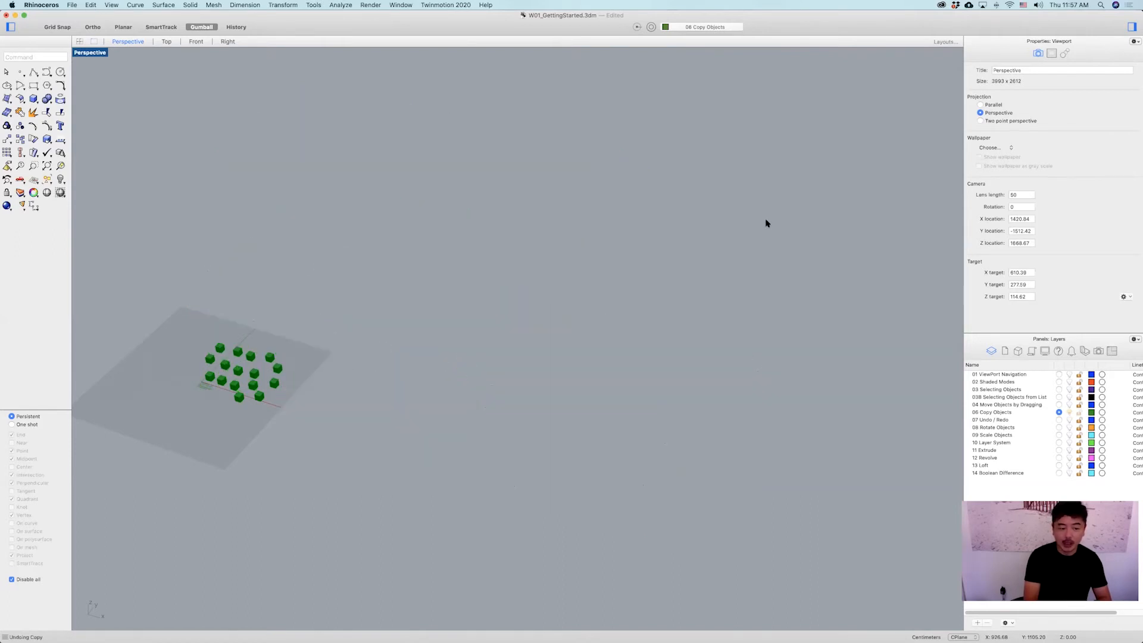
pyautogui.press('super+z')
pyautogui.press('super+z')
# Redo all the copies to restore the full block of boxes.
pyautogui.press('super+shift+z')
pyautogui.press('super+shift+z')
pyautogui.press('super+shift+z')
pyautogui.press('super+shift+z')
pyautogui.press('super+shift+z')
pyautogui.press('super+shift+z')
pyautogui.press('super+shift+z')
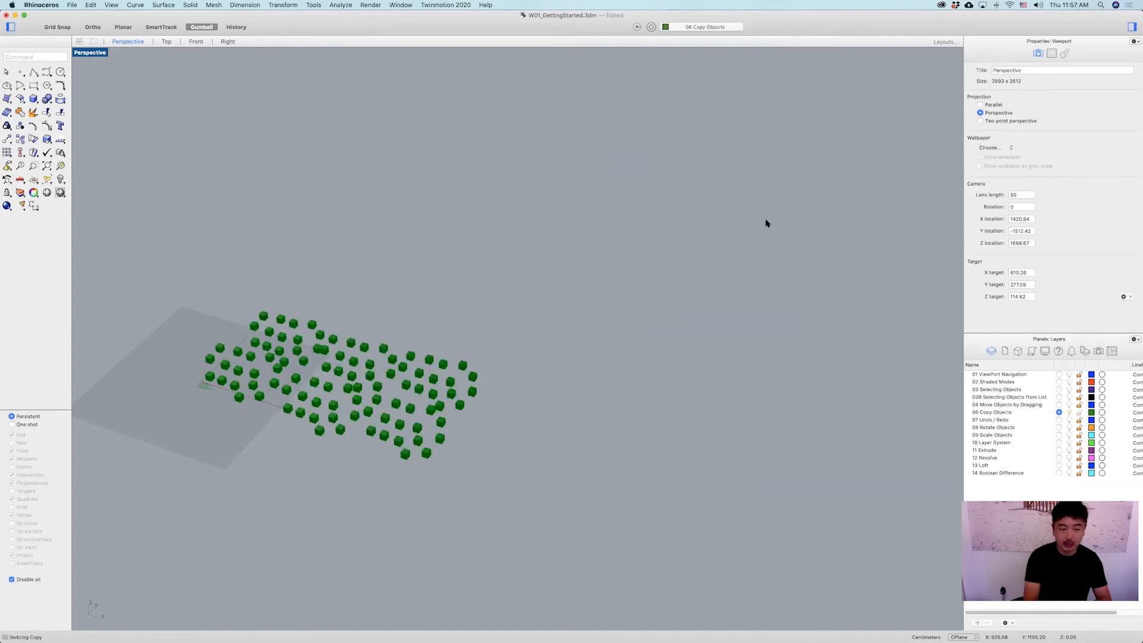
pyautogui.press('super+shift+z')
pyautogui.press('super+shift+z')
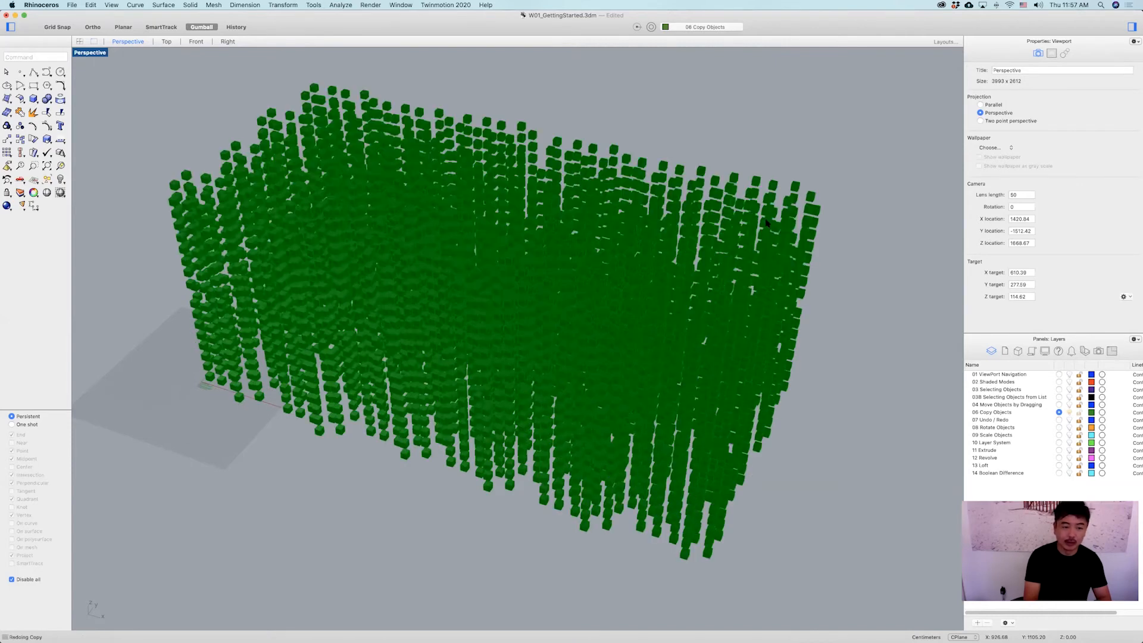
# Undo the copy operations again step by step back to the single original box.
pyautogui.press('super+shift+z')
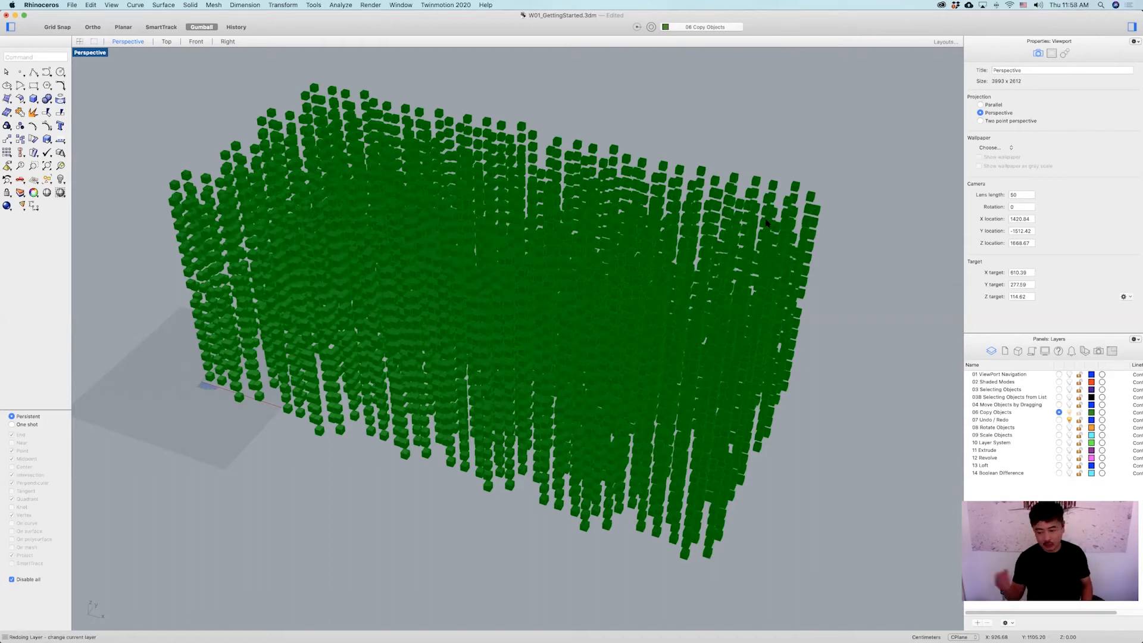
pyautogui.press('super+z')
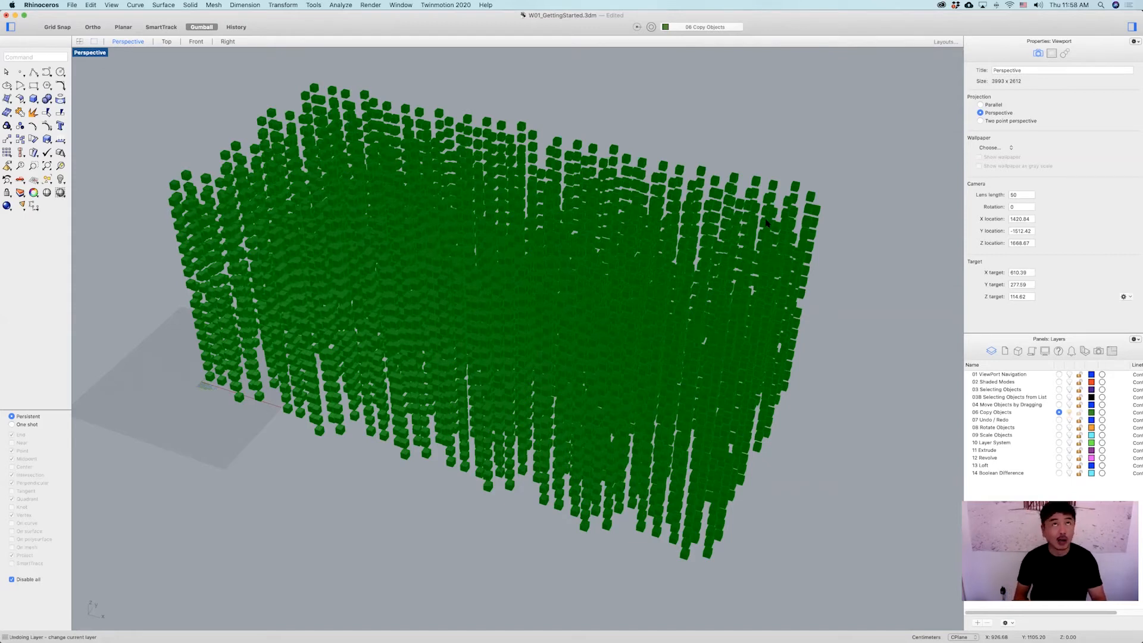
pyautogui.press('super+z')
pyautogui.press('super+z')
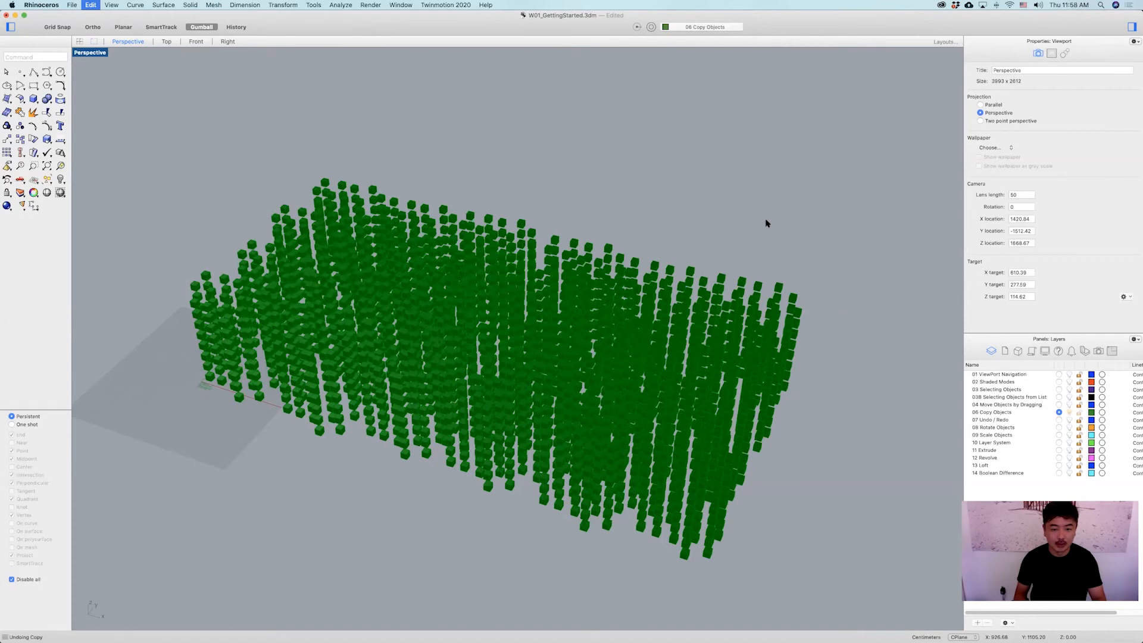
pyautogui.press('super+z')
pyautogui.press('super+z')
pyautogui.press('super+z')
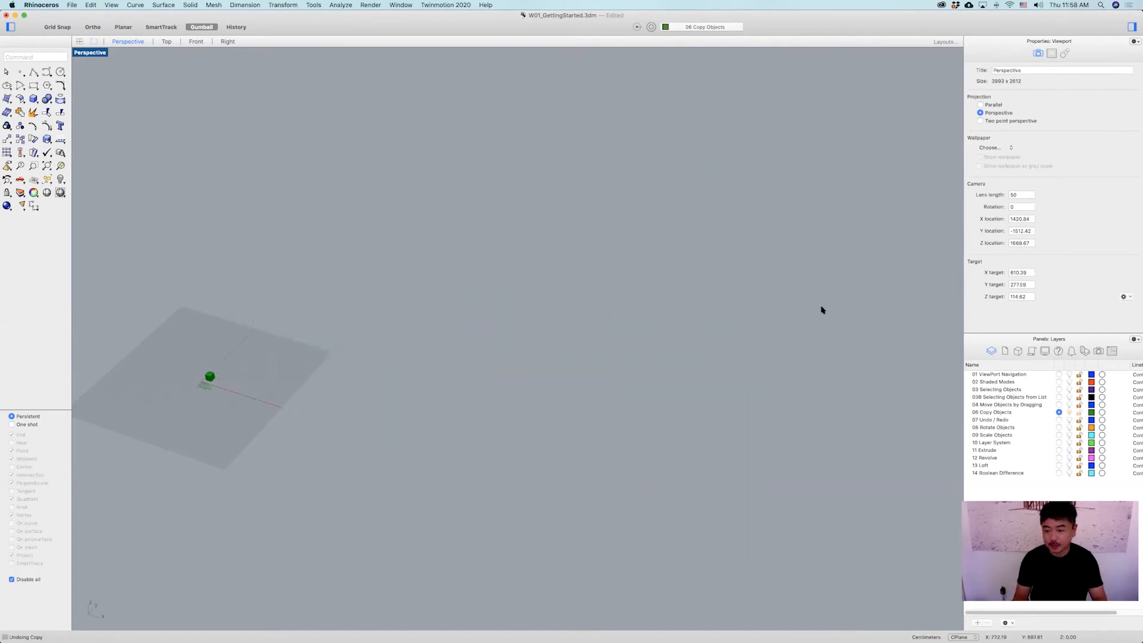
# Make the 08 Rotate Objects layer the current layer.
pyautogui.click(1058, 420)
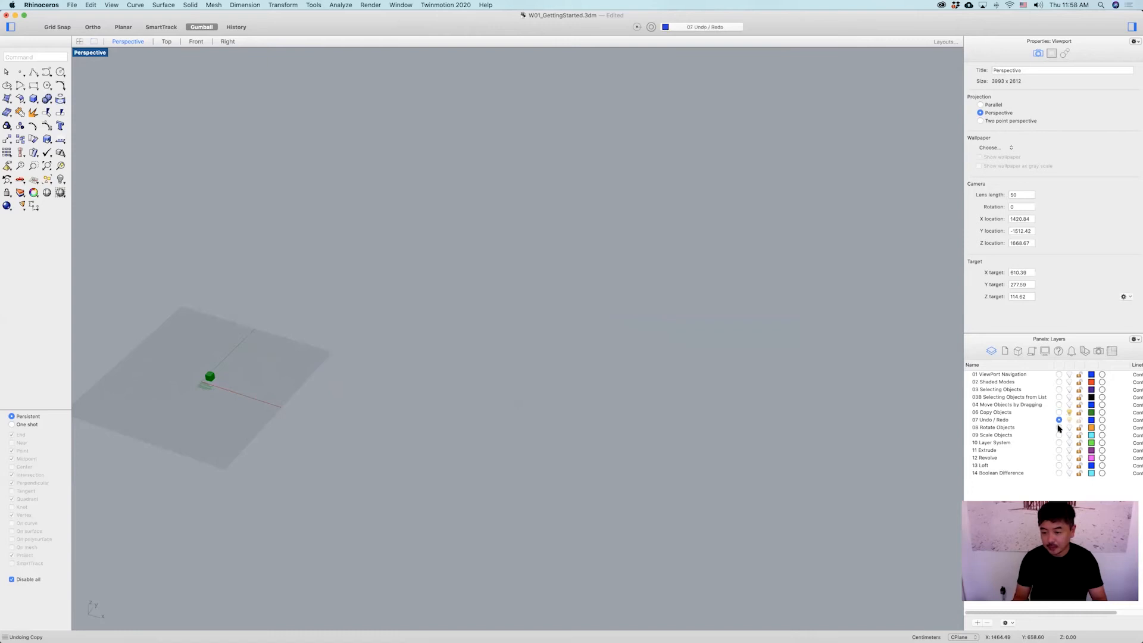
pyautogui.click(1058, 427)
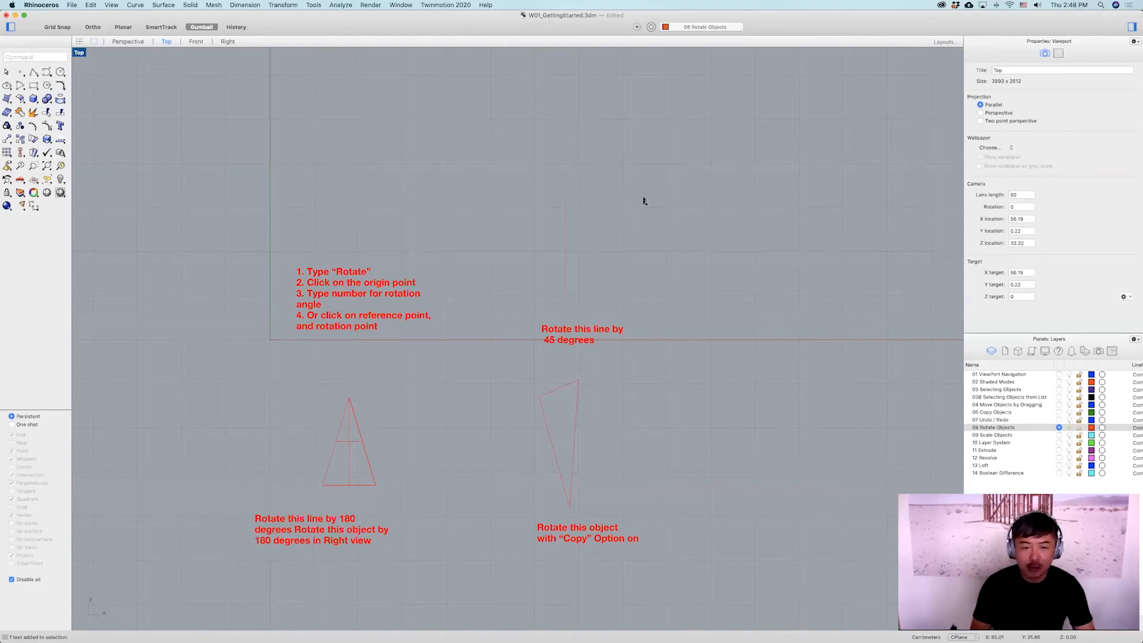
pyautogui.click(977, 428)
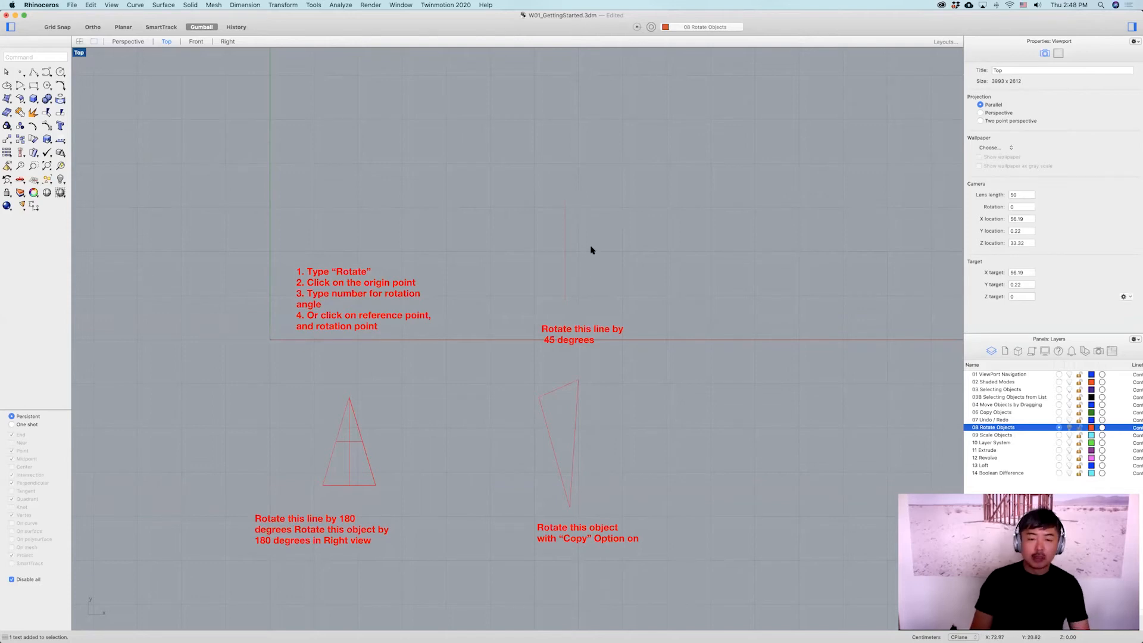
# Select the vertical line, rotate it 45 degrees with the gumball rotation handle, and undo the rotation.
pyautogui.scroll(3, 591, 250)
pyautogui.click(552, 322)
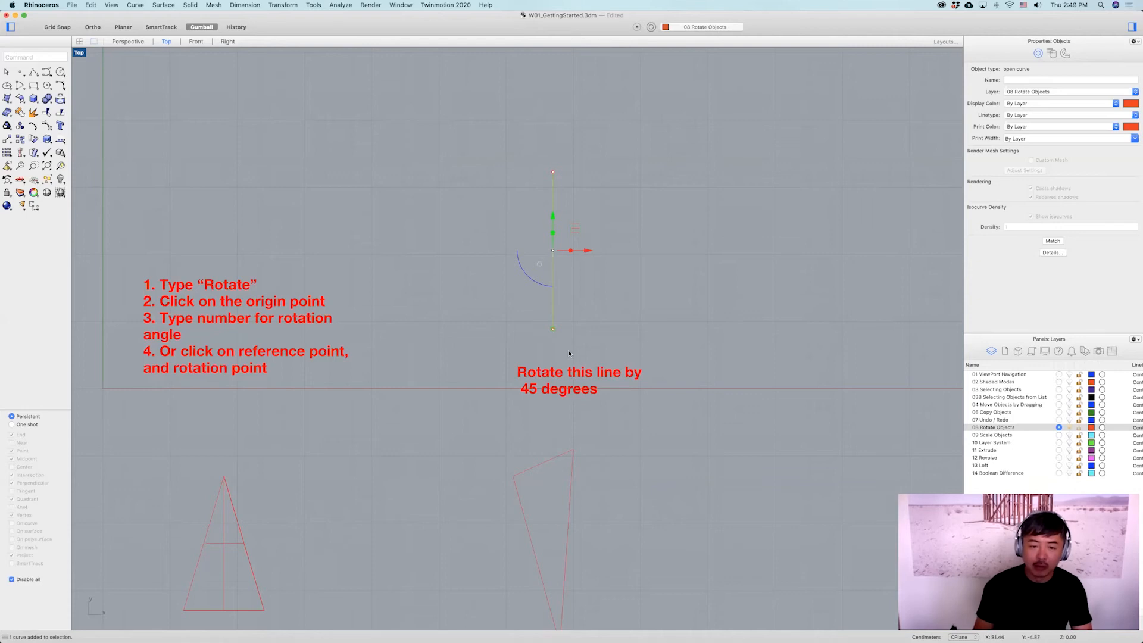
pyautogui.moveTo(526, 267); pyautogui.dragTo(491, 200)
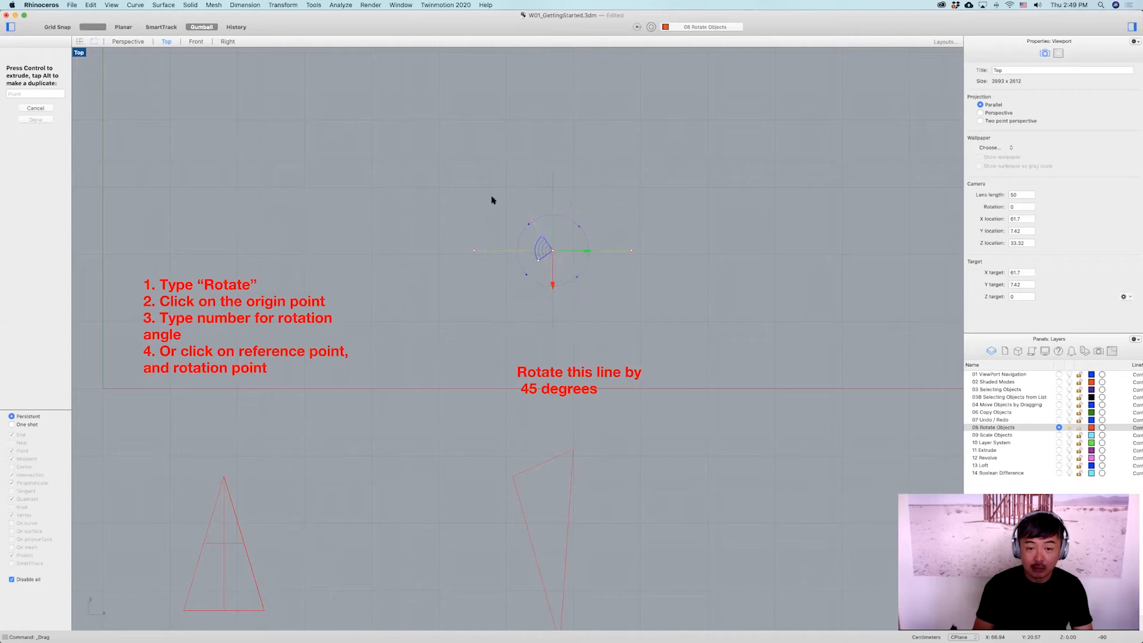
pyautogui.keyDown('shift'); pyautogui.moveTo(459, 301); pyautogui.dragTo(627, 149); pyautogui.keyUp('shift')
pyautogui.click(635, 212)
pyautogui.moveTo(598, 224); pyautogui.dragTo(529, 304)
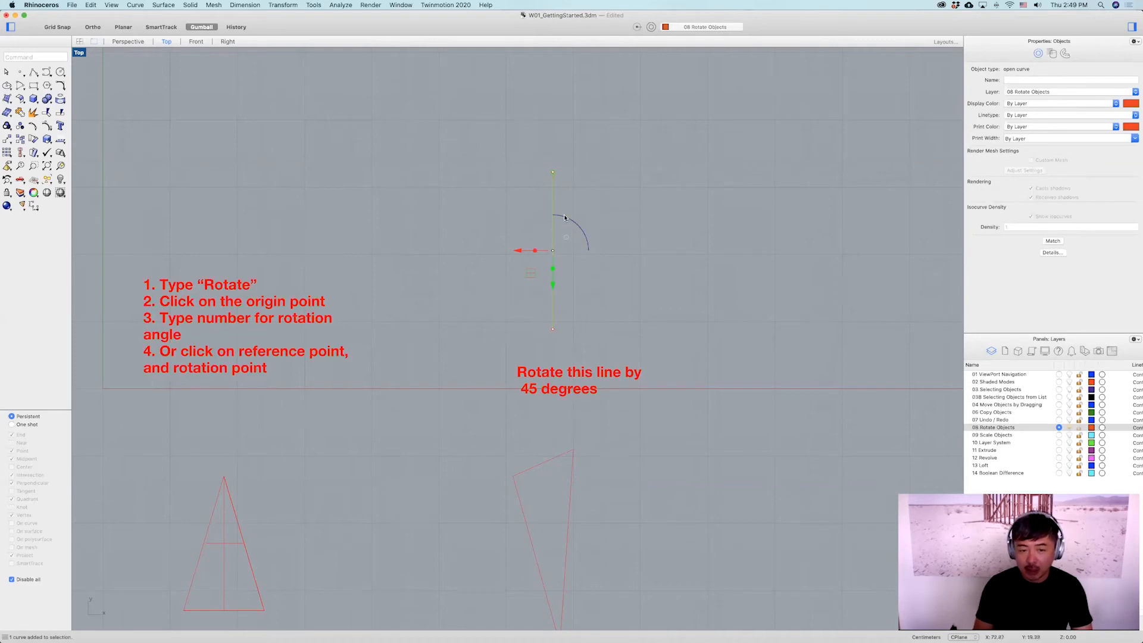
pyautogui.click(584, 238)
pyautogui.write('45')
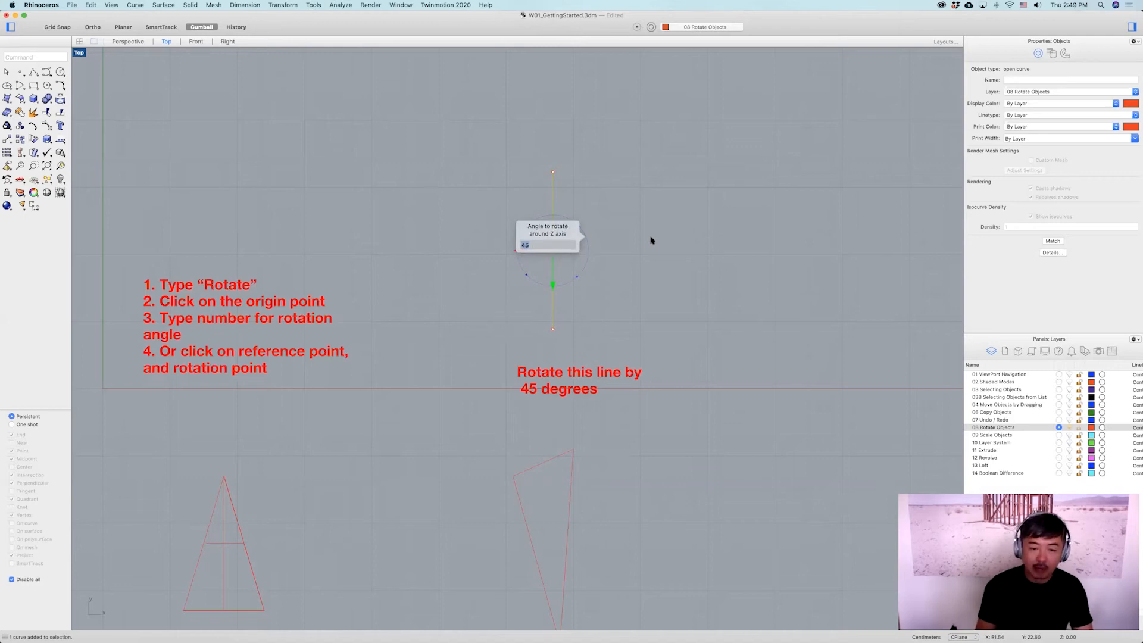
pyautogui.press('Return')
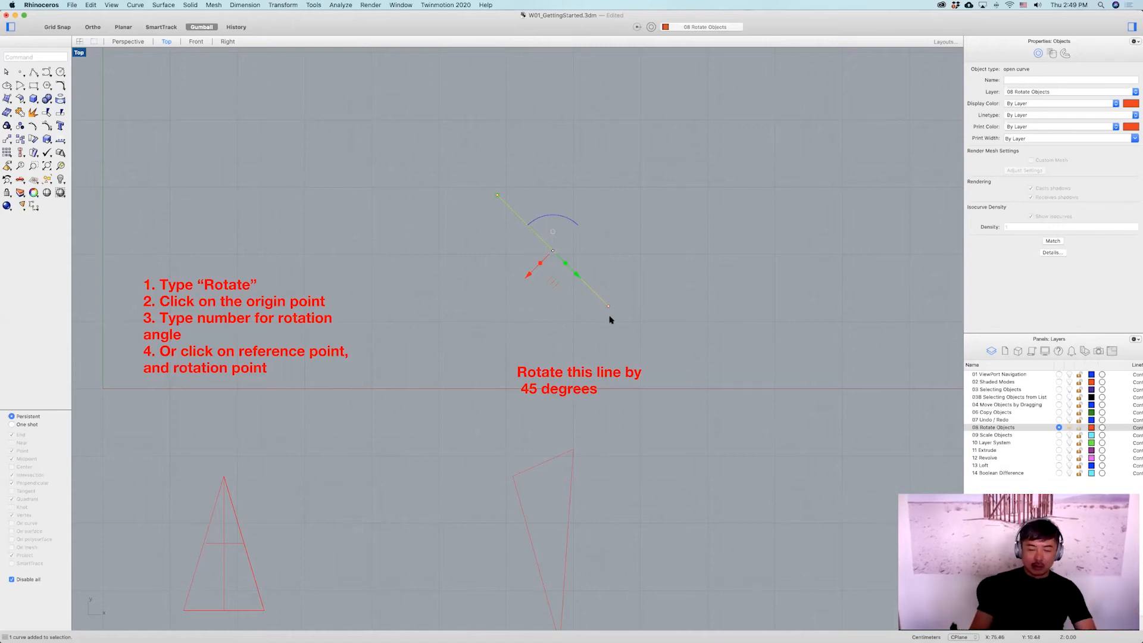
pyautogui.press('super+z')
# Rotate the line -45 degrees with the gumball rotation handle and undo that rotation.
pyautogui.click(576, 225)
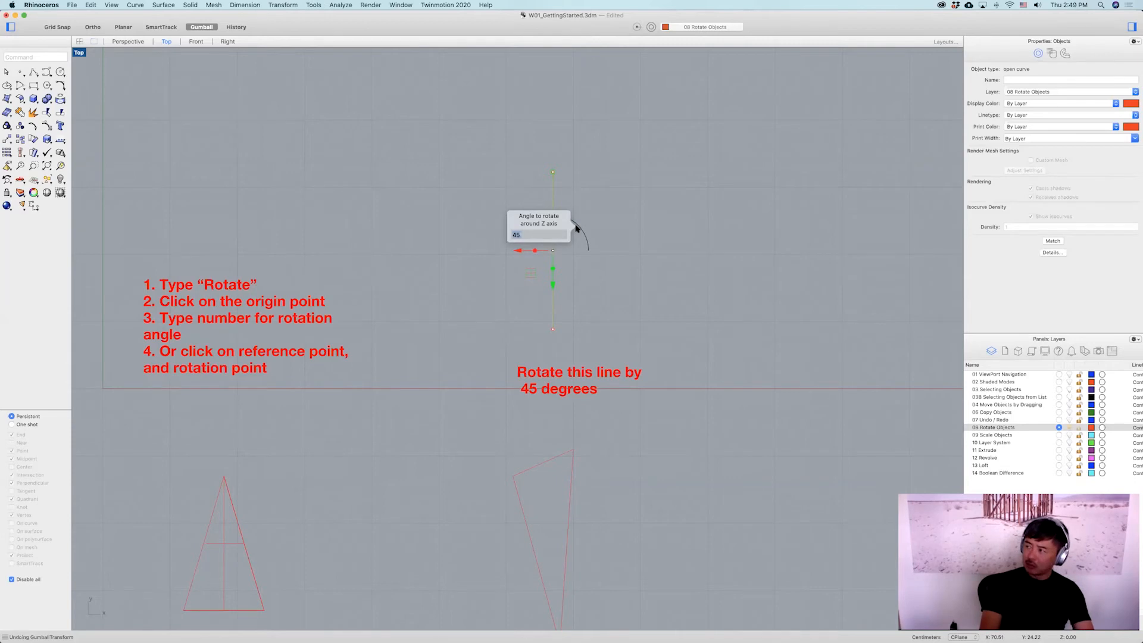
pyautogui.write('-45')
pyautogui.press('Return')
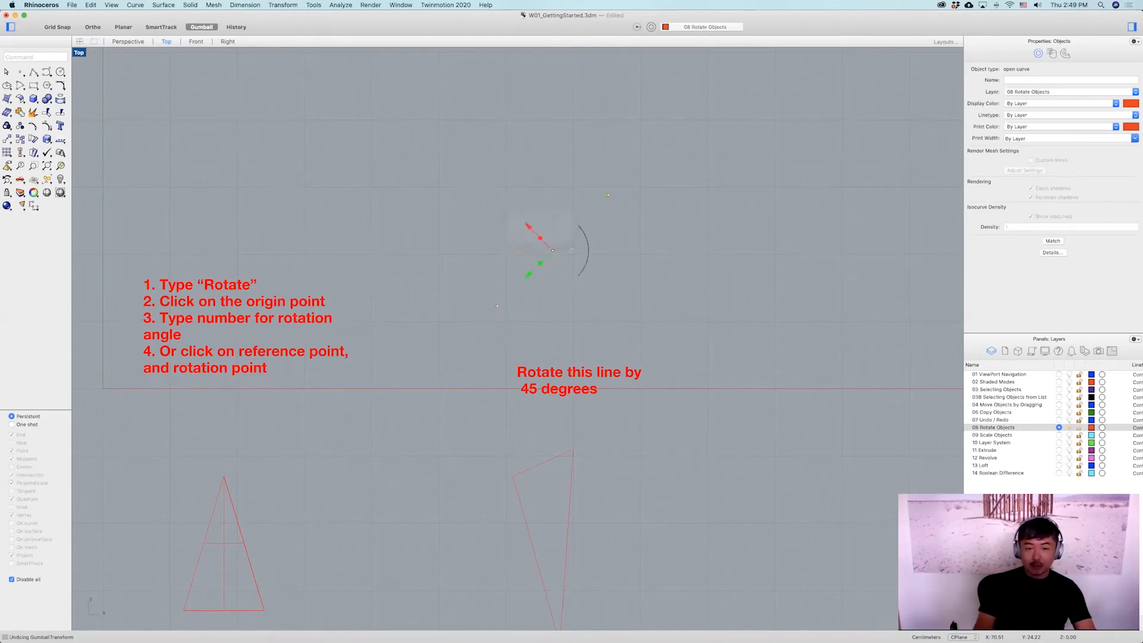
pyautogui.press('super+z')
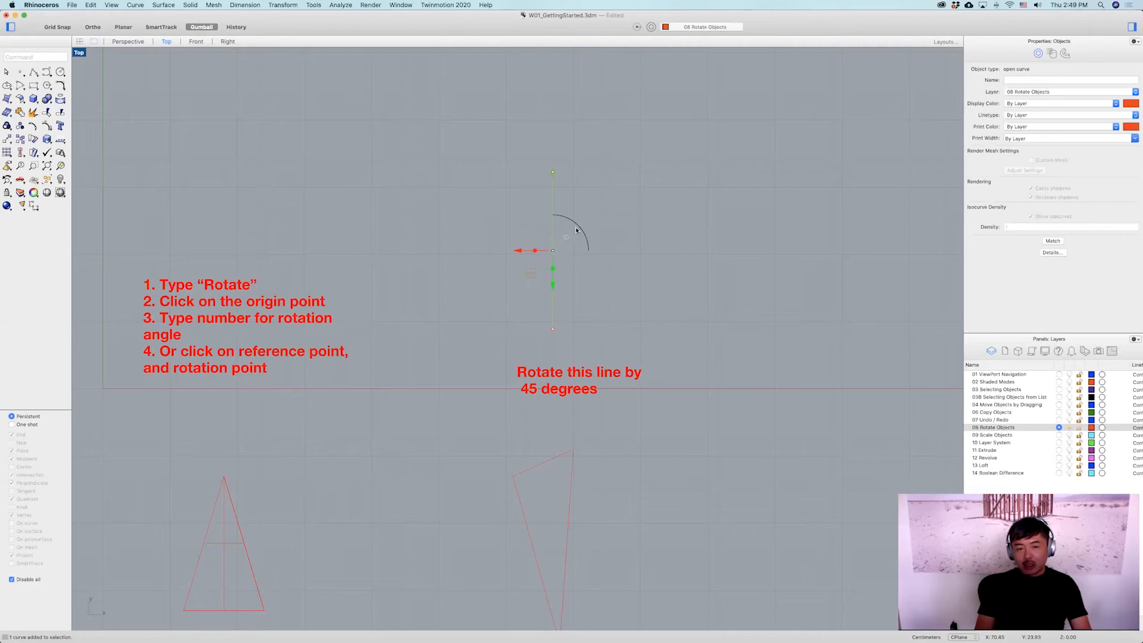
pyautogui.moveTo(576, 229); pyautogui.dragTo(539, 216)
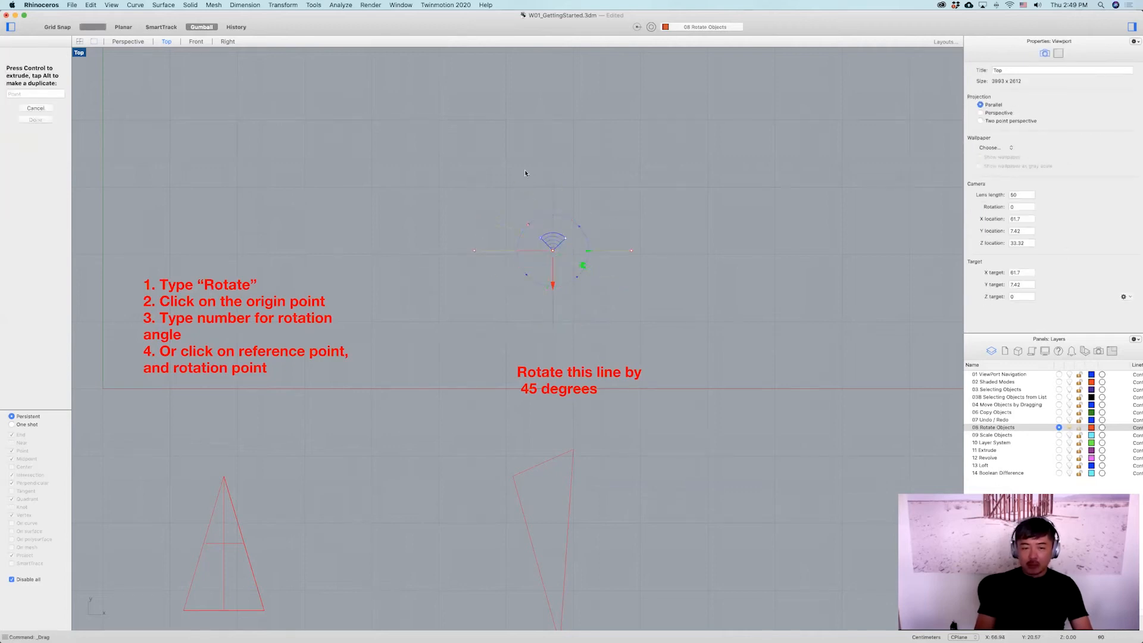
pyautogui.keyDown('shift'); pyautogui.moveTo(408, 222); pyautogui.dragTo(604, 267); pyautogui.keyUp('shift')
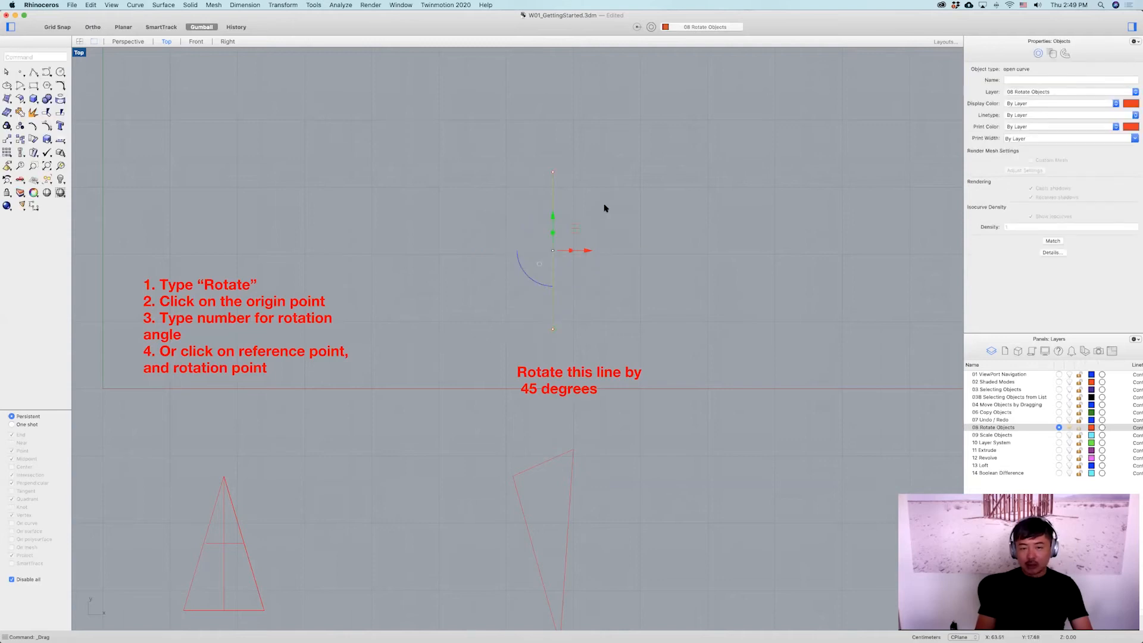
pyautogui.moveTo(599, 220); pyautogui.dragTo(511, 289)
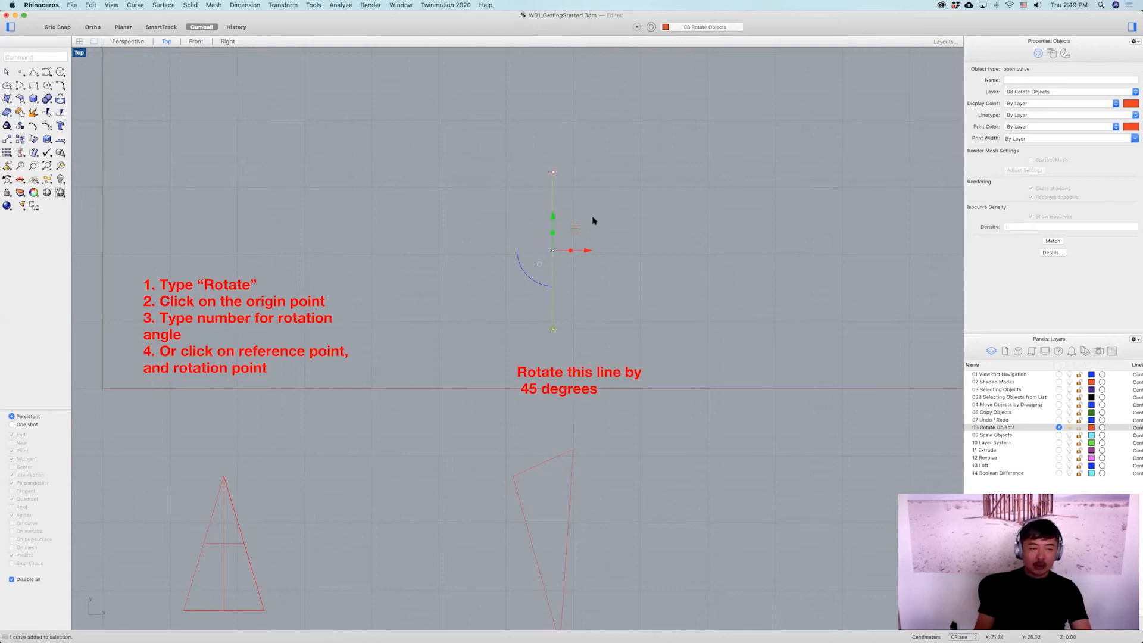
# Rotate the line -45 degrees with the Rotate command, centred on its lower endpoint with its upper endpoint as reference.
pyautogui.write('rotate')
pyautogui.press('Return')
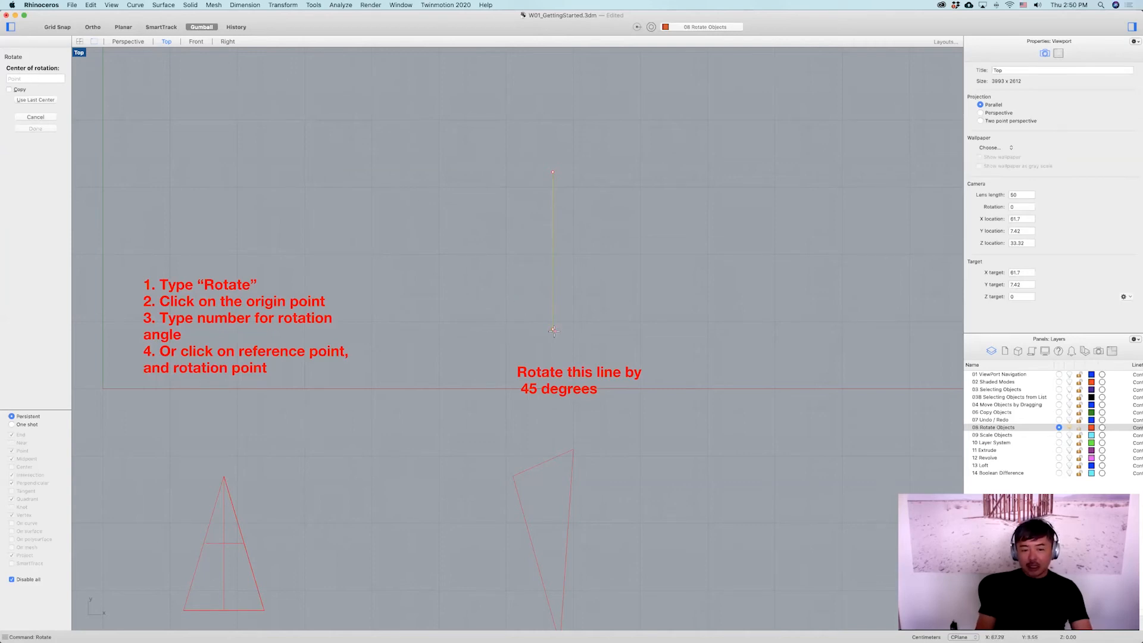
pyautogui.click(552, 329)
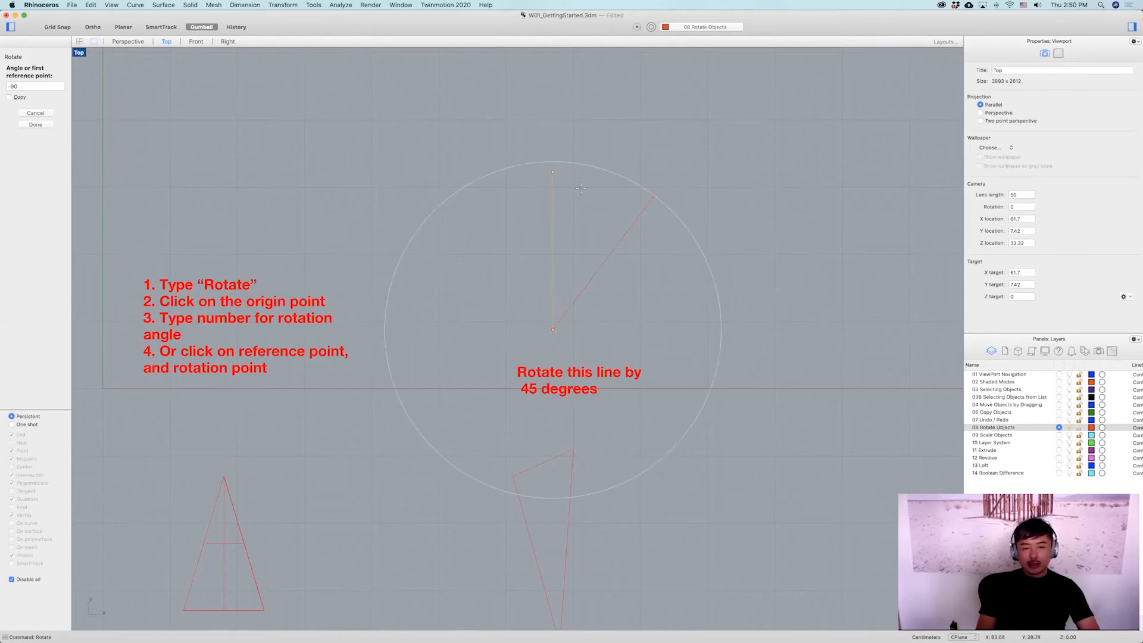
pyautogui.press('shift')
pyautogui.click(552, 171)
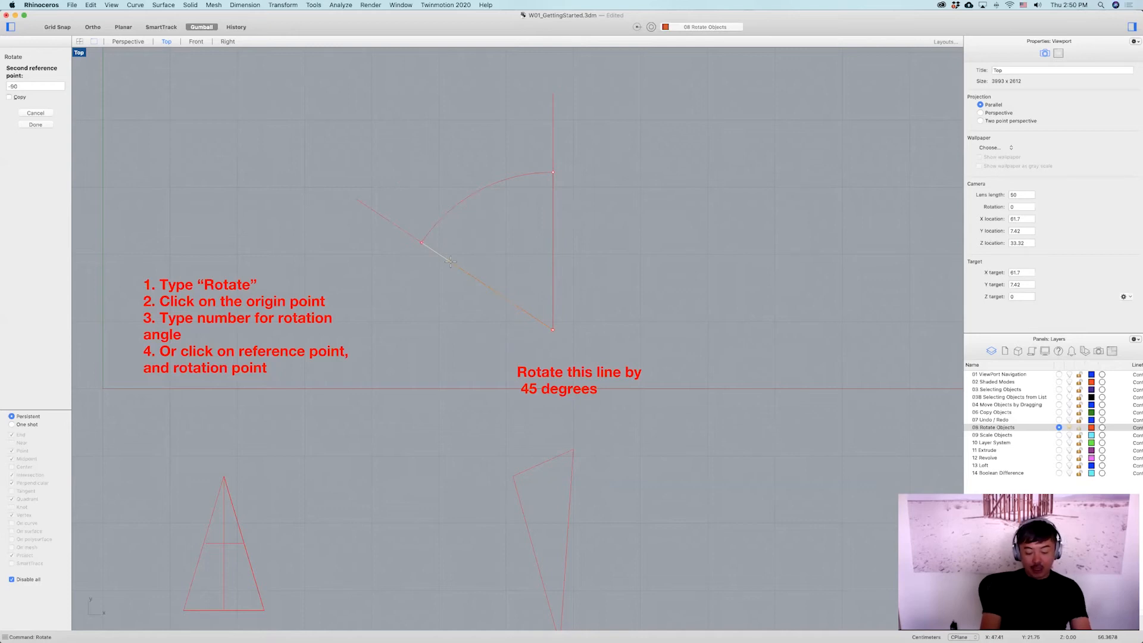
pyautogui.write('-45')
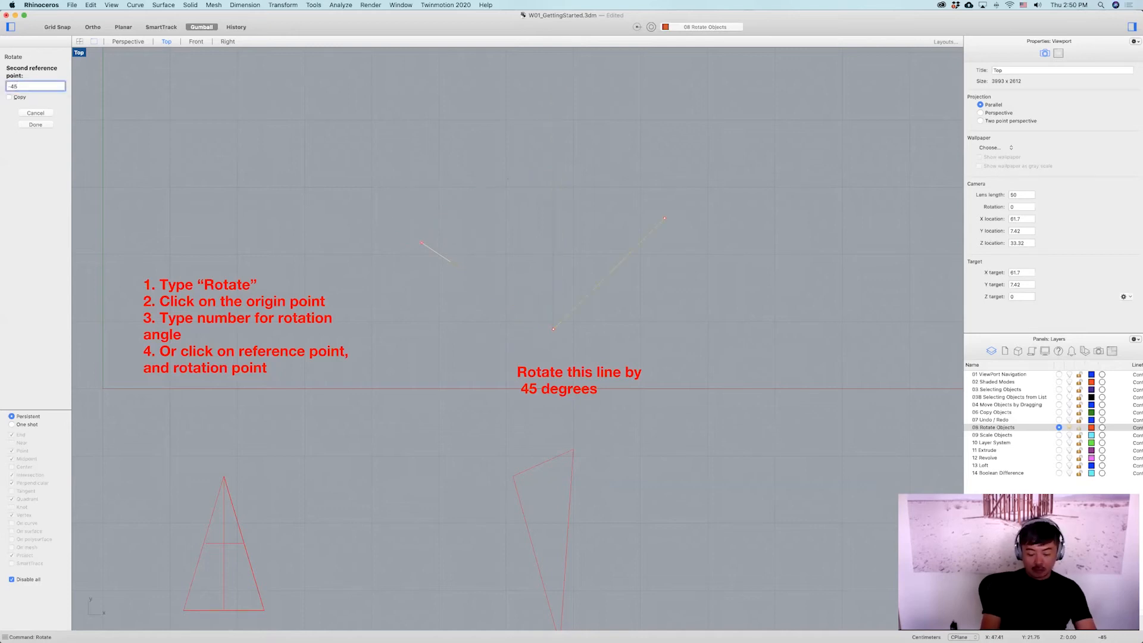
pyautogui.press('Return')
pyautogui.click(608, 206)
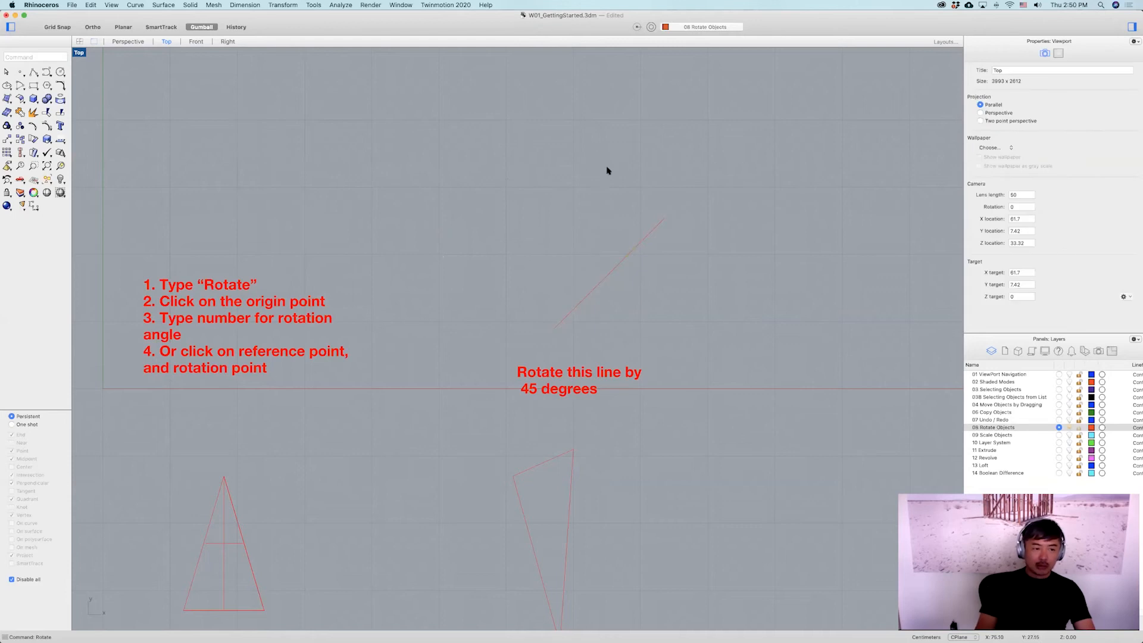
pyautogui.moveTo(659, 255); pyautogui.dragTo(651, 242)
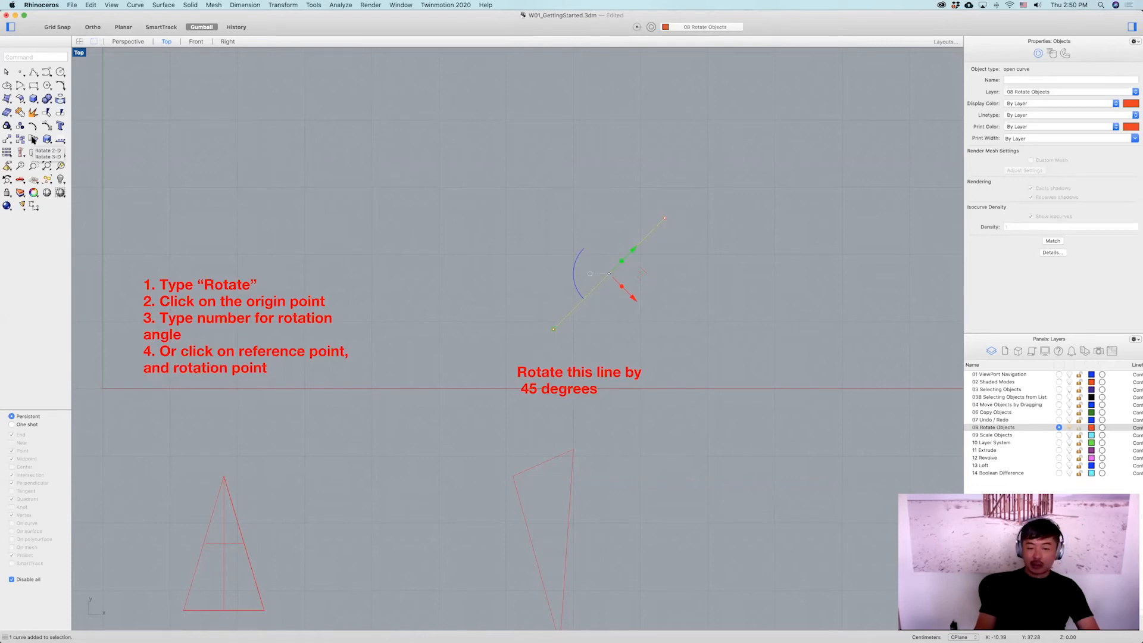
pyautogui.click(571, 147)
# Rotate the cone about 180 degrees in the Top view with the gumball.
pyautogui.scroll(-8, 581, 207)
pyautogui.moveTo(512, 330); pyautogui.dragTo(522, 293, button='right')
pyautogui.scroll(10, 471, 329)
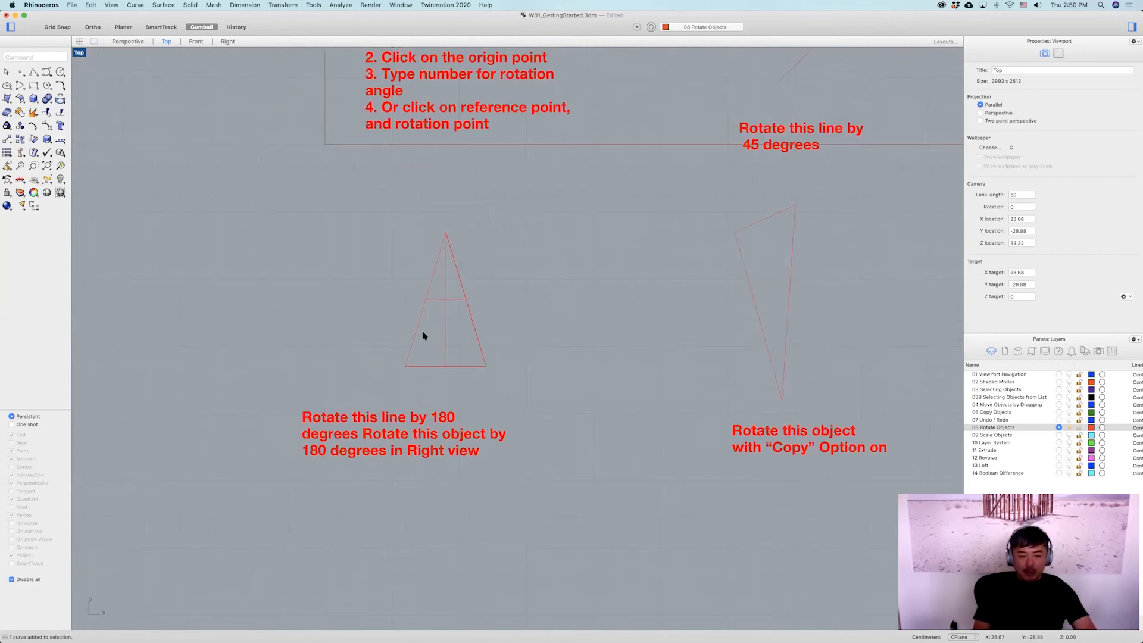
pyautogui.scroll(-5, 433, 333)
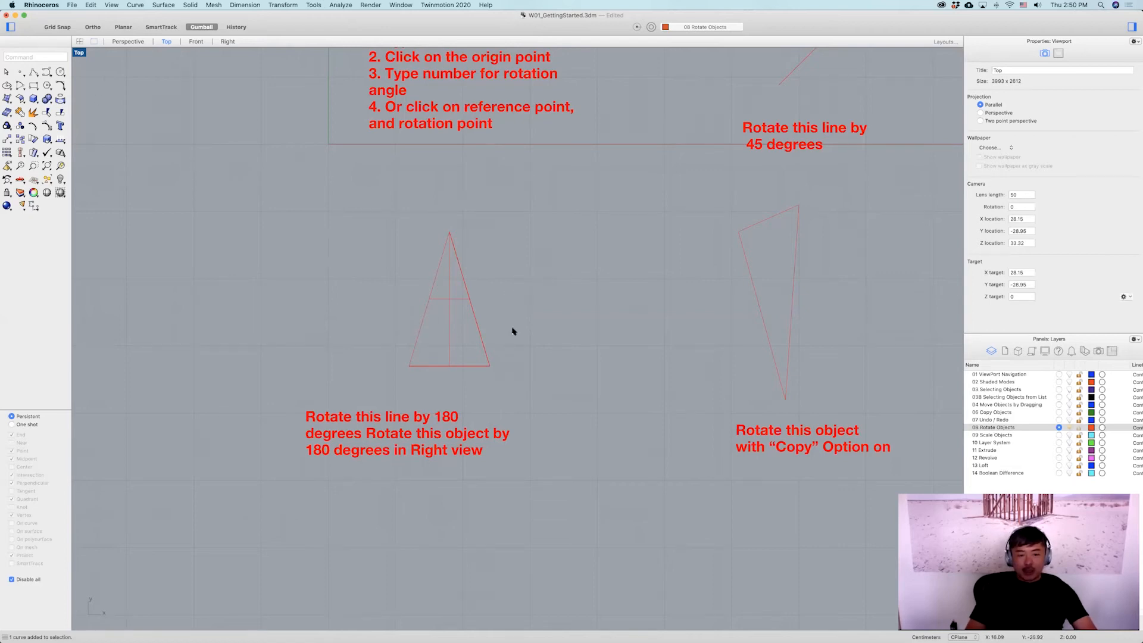
pyautogui.moveTo(502, 319); pyautogui.dragTo(504, 231)
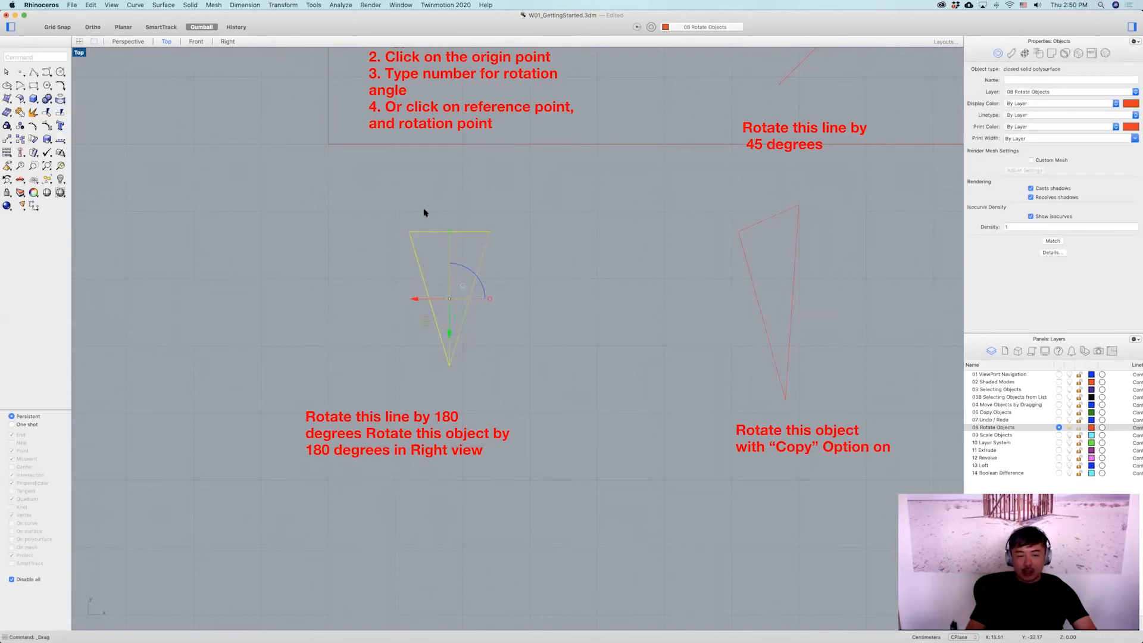
# Switch to the four-viewport layout and undo the cone's gumball rotation.
pyautogui.doubleClick(79, 53)
pyautogui.press('super+z')
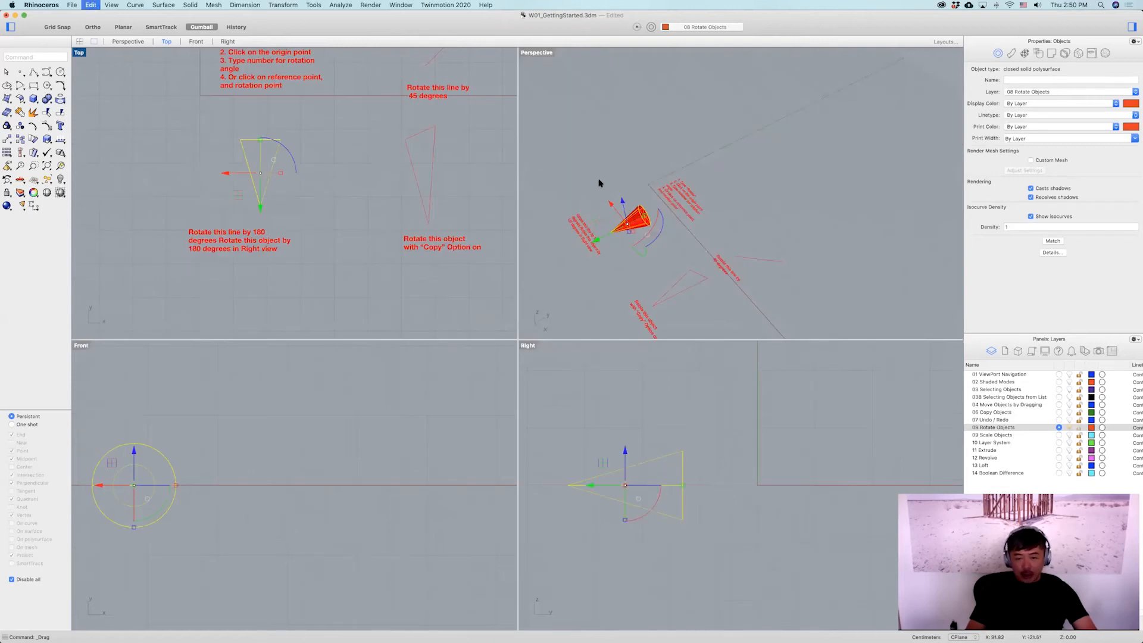
# Rotate the selected cone about 180 degrees in the Top view with the gumball.
pyautogui.scroll(5, 662, 198)
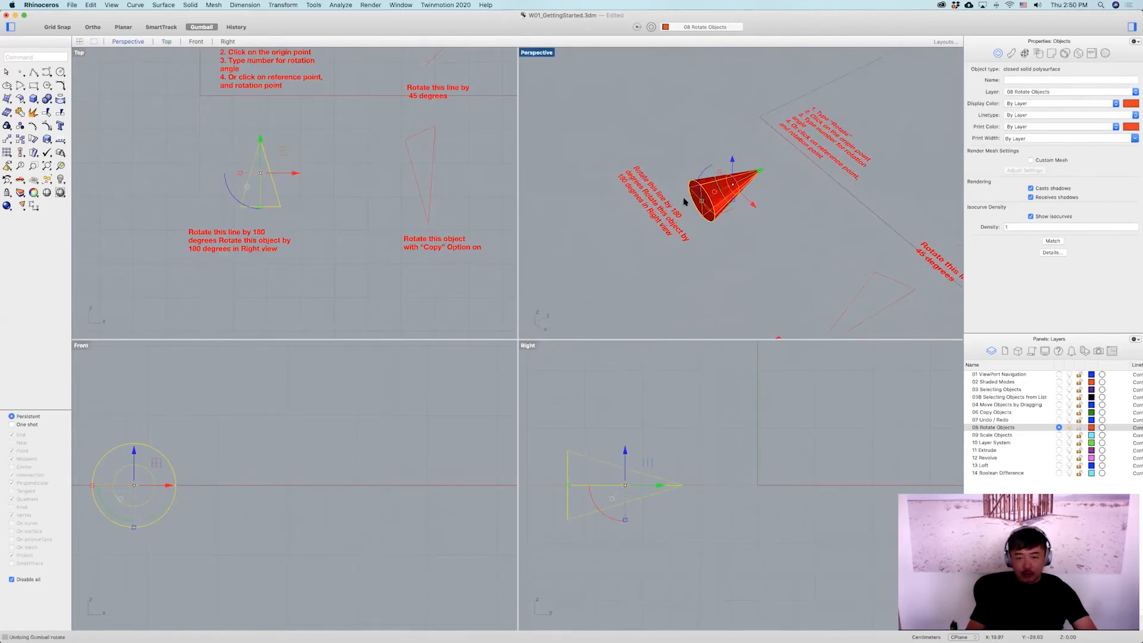
pyautogui.write('zsa')
pyautogui.press('Return')
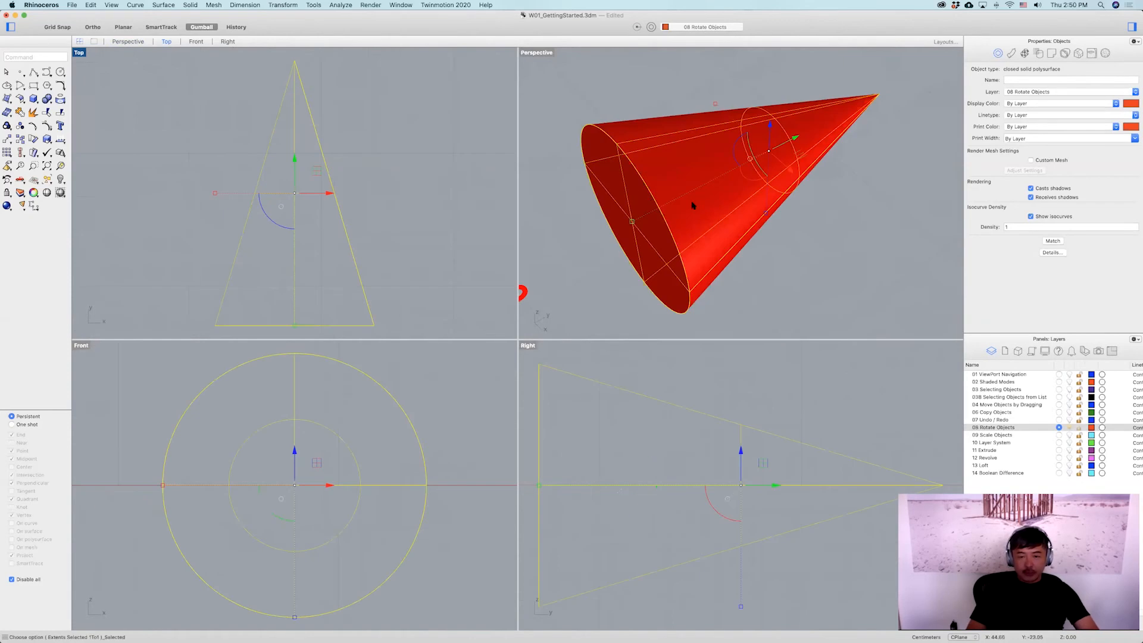
pyautogui.scroll(-3, 402, 234)
pyautogui.moveTo(314, 230); pyautogui.dragTo(416, 176)
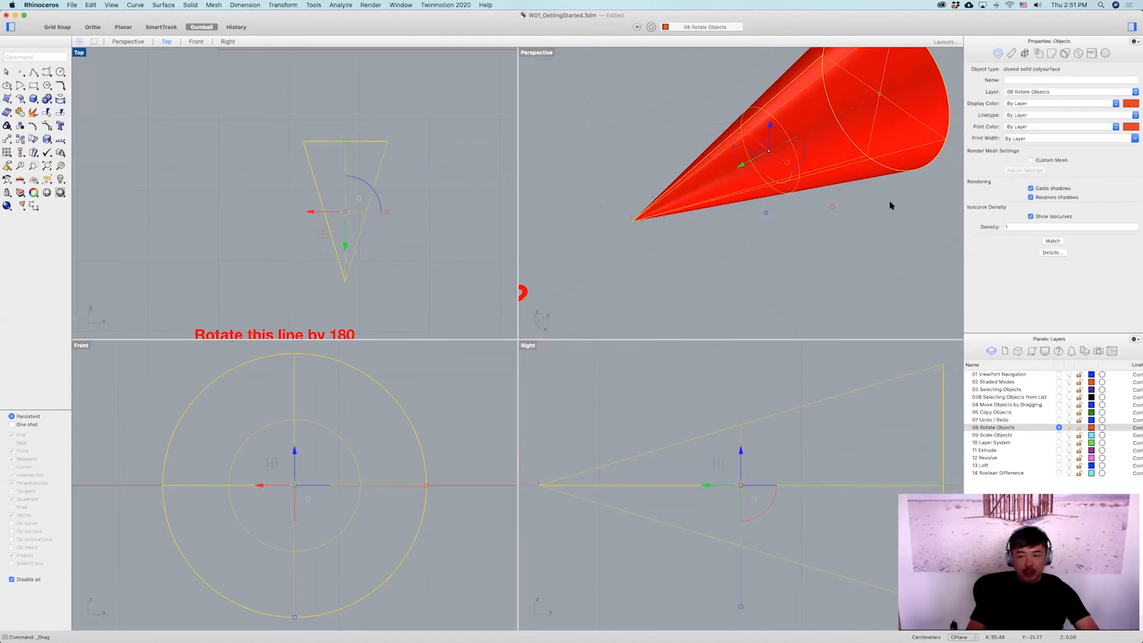
# Rotate the cone about 90 degrees in the Right view so its tip points downward.
pyautogui.scroll(-3, 882, 212)
pyautogui.moveTo(802, 217); pyautogui.dragTo(678, 280, button='right')
pyautogui.scroll(-5, 684, 462)
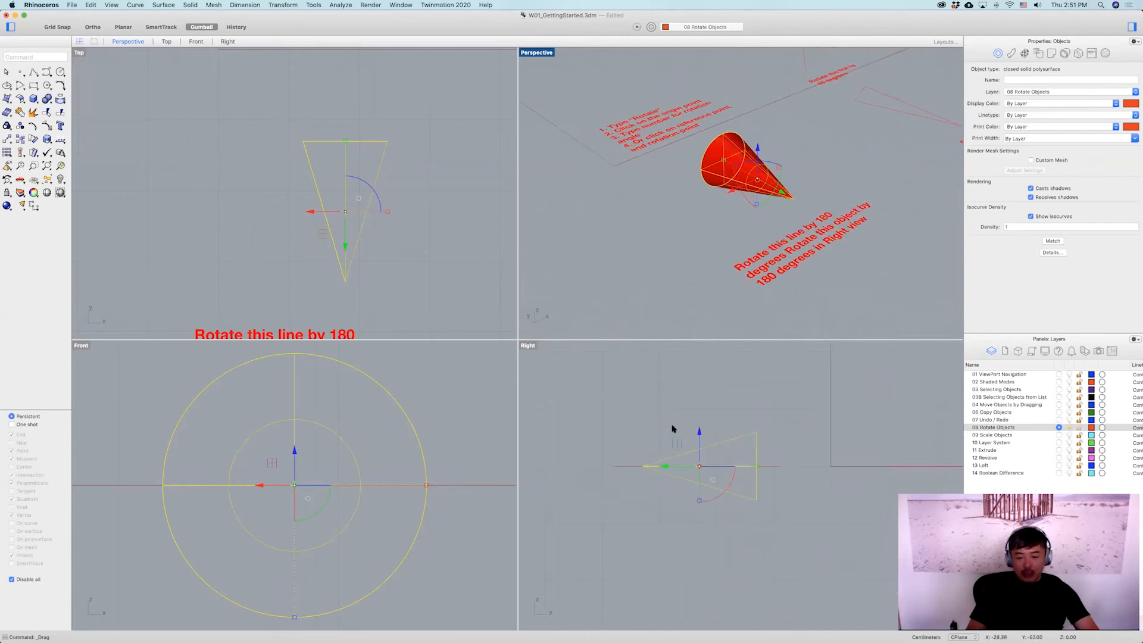
pyautogui.moveTo(703, 488); pyautogui.dragTo(707, 512, button='right')
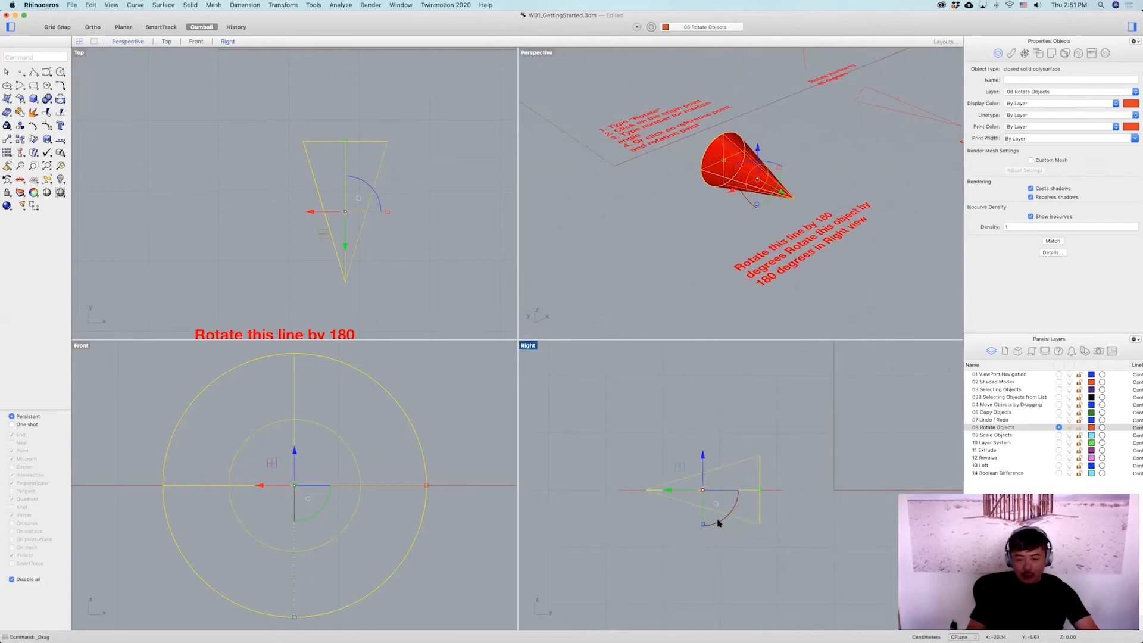
pyautogui.moveTo(734, 512); pyautogui.dragTo(733, 460)
pyautogui.click(681, 249)
pyautogui.click(681, 248)
pyautogui.moveTo(681, 248); pyautogui.dragTo(742, 241, button='right')
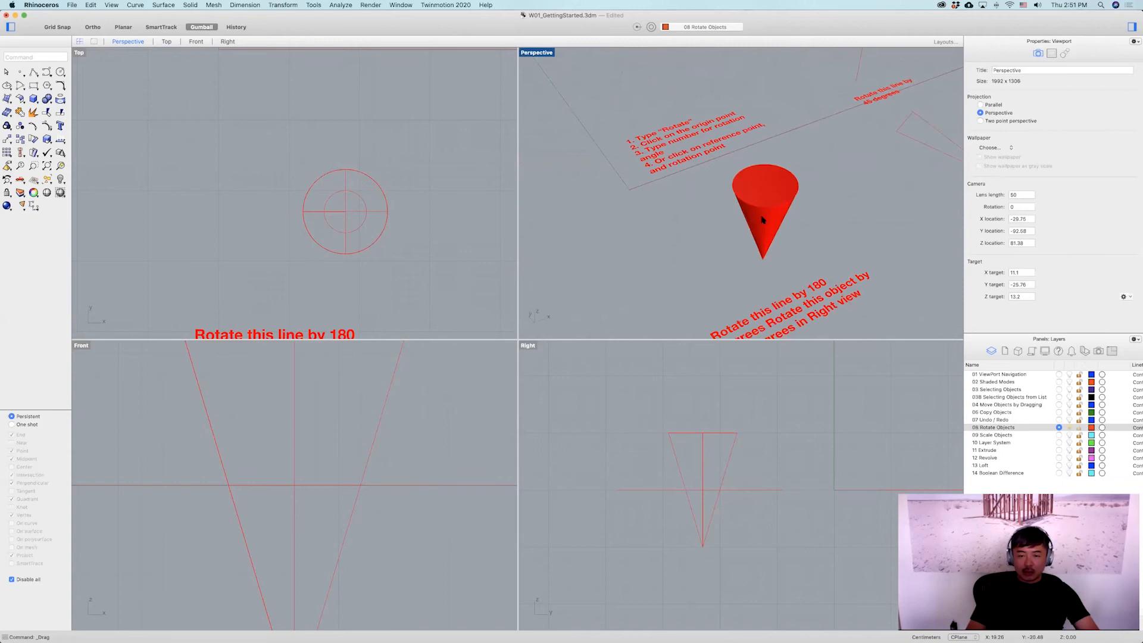
pyautogui.click(762, 220)
pyautogui.moveTo(814, 230); pyautogui.dragTo(559, 97, button='right')
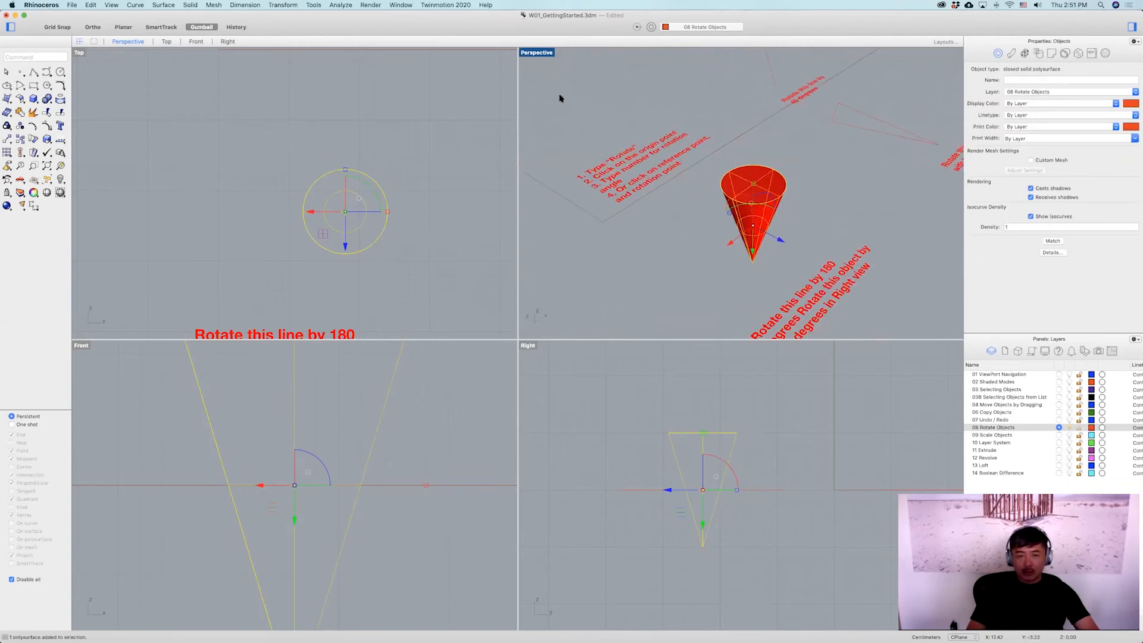
# Maximize the Perspective view and orbit and zoom around the rotated cone to inspect it.
pyautogui.doubleClick(535, 52)
pyautogui.moveTo(535, 179); pyautogui.dragTo(553, 388, button='right')
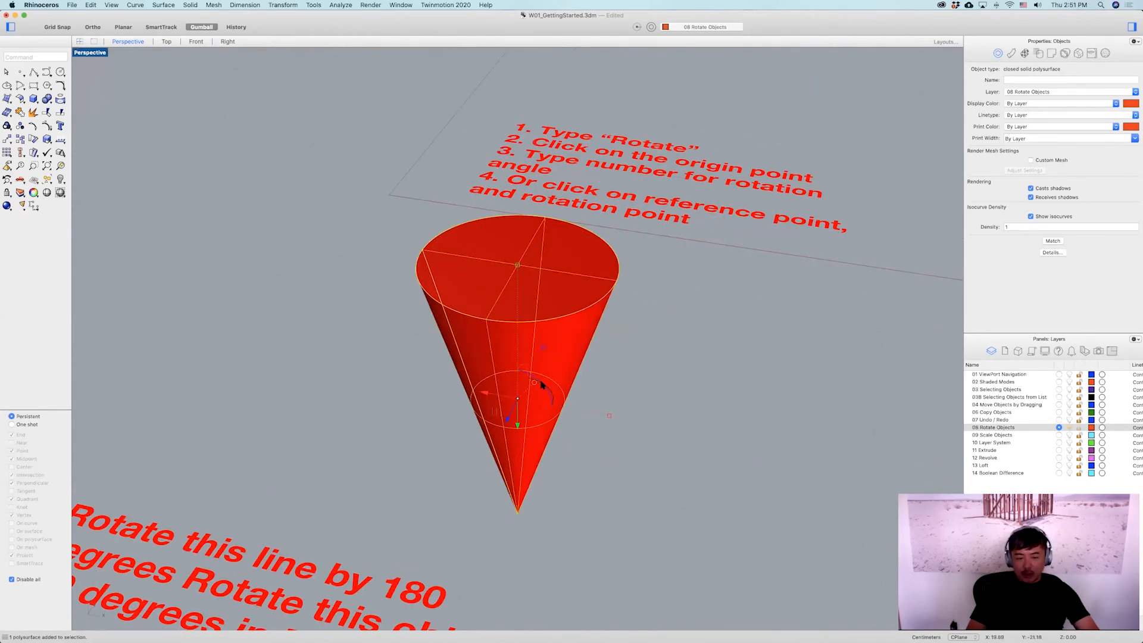
pyautogui.moveTo(558, 397); pyautogui.dragTo(538, 378)
pyautogui.moveTo(563, 391); pyautogui.dragTo(564, 437, button='right')
pyautogui.scroll(6, 564, 435)
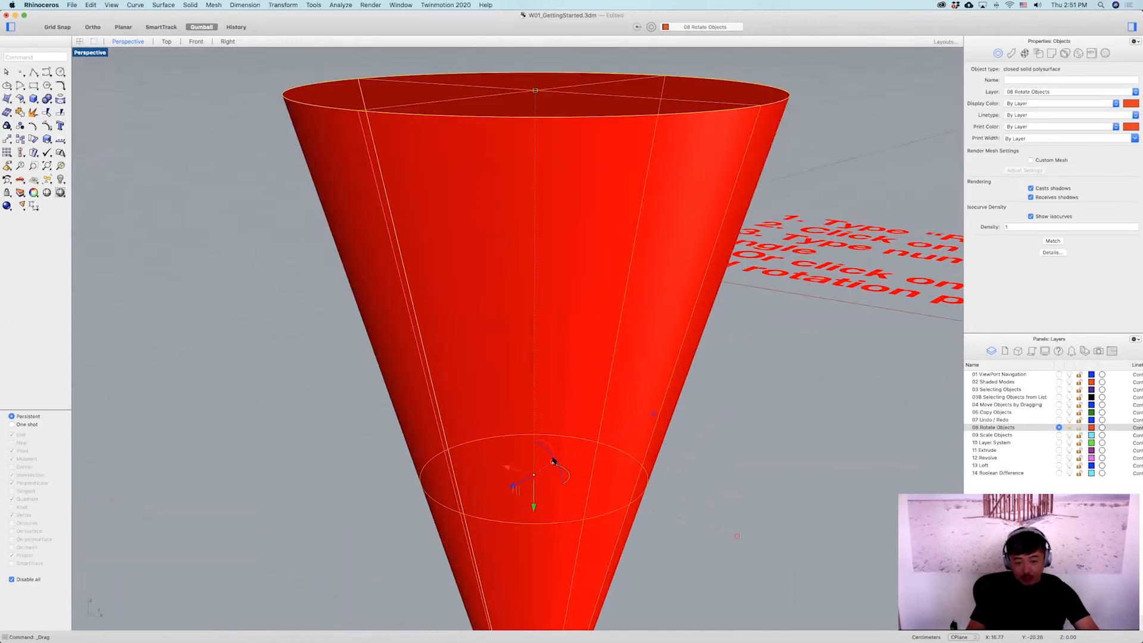
pyautogui.moveTo(550, 455)
pyautogui.mouseDown()
pyautogui.moveTo(569, 477)
pyautogui.moveTo(558, 456)
pyautogui.mouseUp()
pyautogui.scroll(-6, 619, 381)
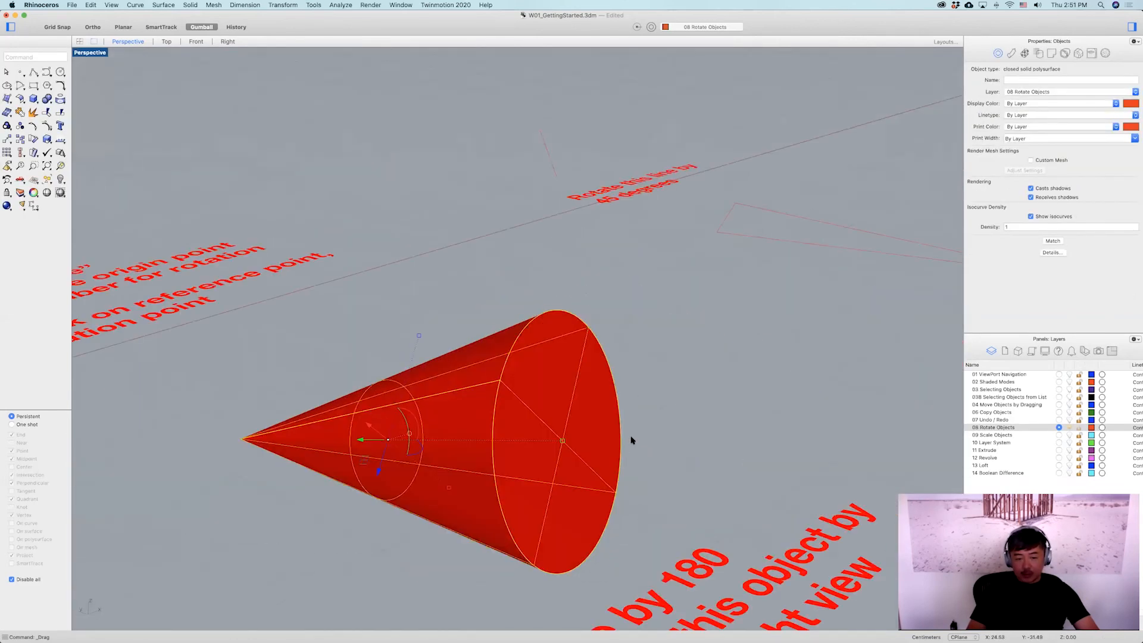
pyautogui.click(687, 414)
pyautogui.moveTo(686, 413)
pyautogui.mouseDown(button='right')
pyautogui.moveTo(696, 427)
pyautogui.moveTo(688, 459)
pyautogui.moveTo(667, 465)
pyautogui.mouseUp(button='right')
pyautogui.scroll(-5, 763, 451)
pyautogui.keyDown('shift'); pyautogui.moveTo(762, 452); pyautogui.dragTo(481, 419, button='right'); pyautogui.keyUp('shift')
pyautogui.moveTo(655, 387); pyautogui.dragTo(640, 357, button='right')
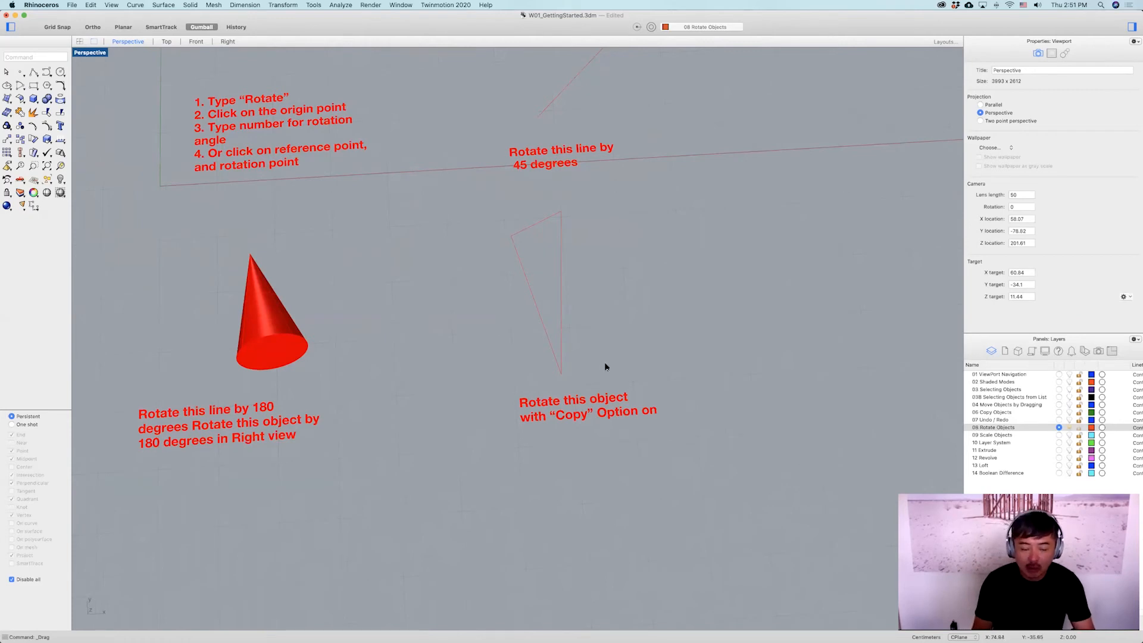
pyautogui.moveTo(625, 373)
pyautogui.mouseDown(button='right')
pyautogui.moveTo(640, 365)
pyautogui.moveTo(625, 374)
pyautogui.mouseUp(button='right')
pyautogui.keyDown('shift'); pyautogui.moveTo(605, 337); pyautogui.dragTo(583, 295, button='right'); pyautogui.keyUp('shift')
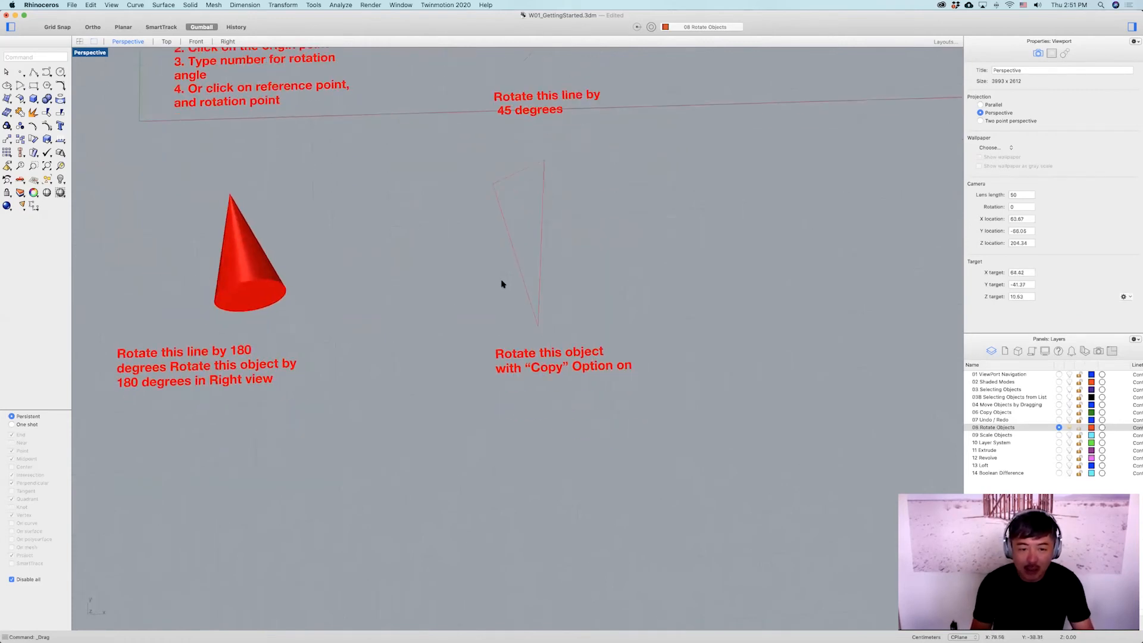
# Rotate several copies of the line about its lower end with Copy on, picking each rotation point freehand.
pyautogui.click(519, 267)
pyautogui.write('rotate')
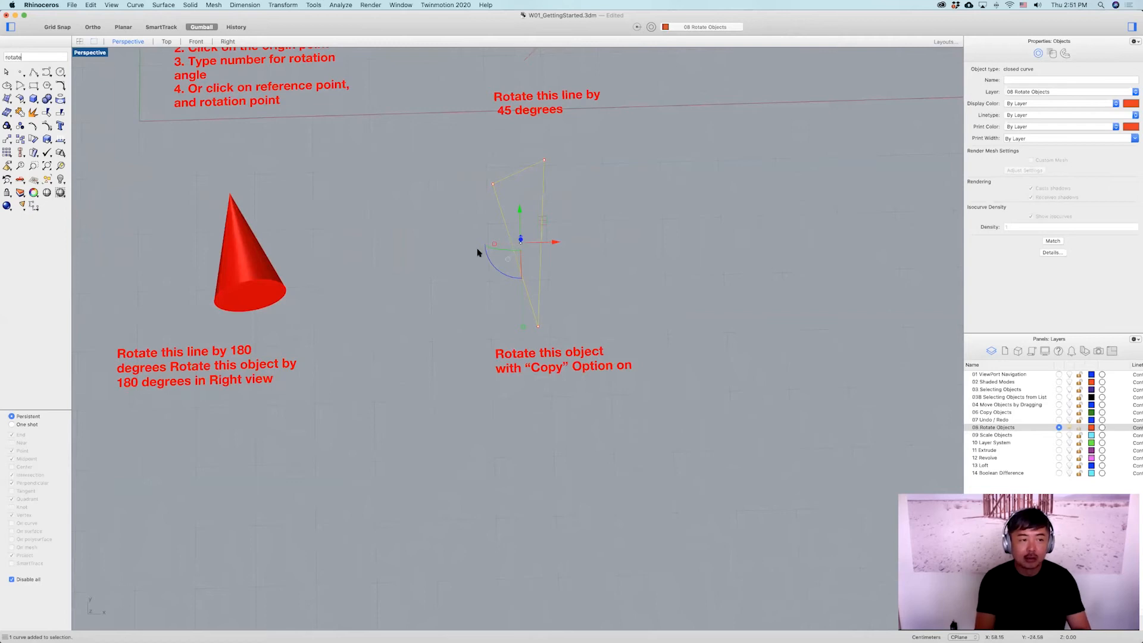
pyautogui.press('Return')
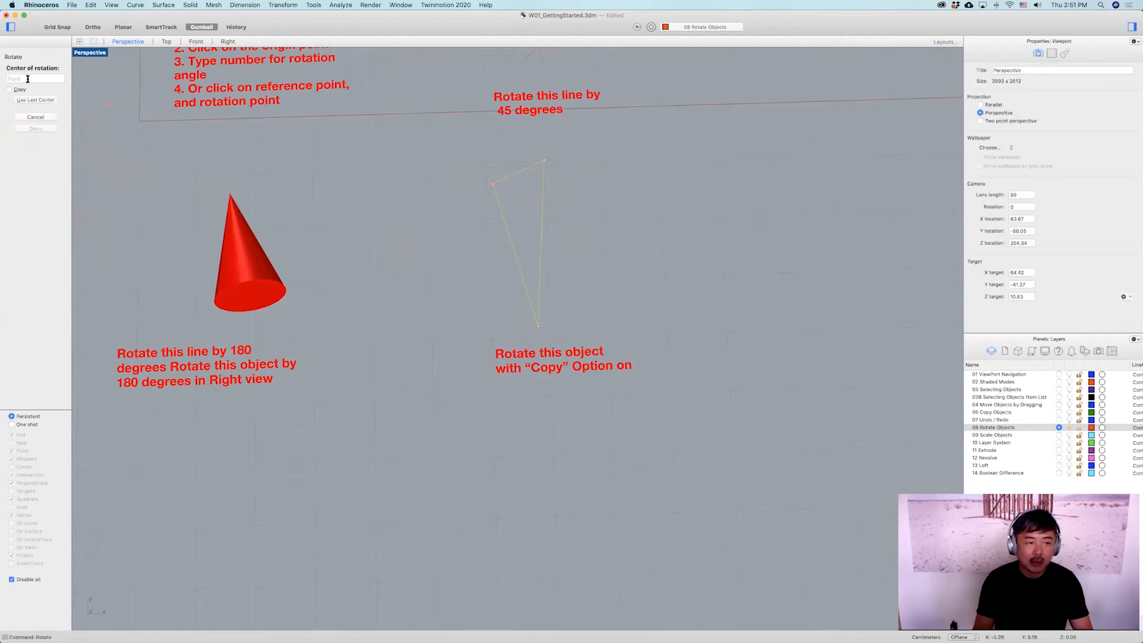
pyautogui.click(526, 317)
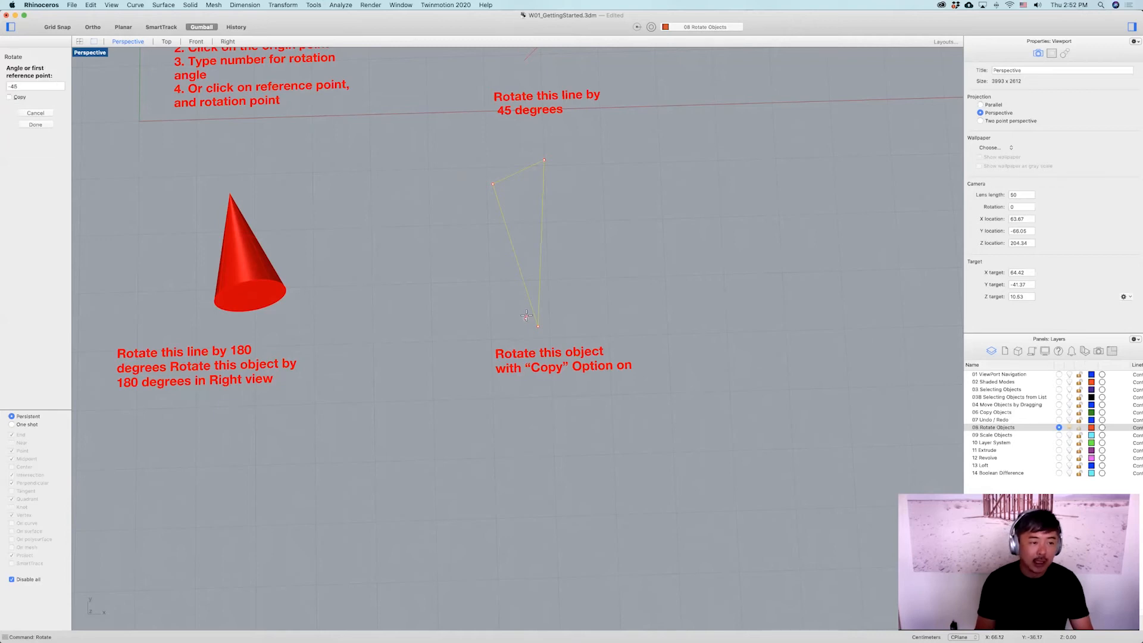
pyautogui.click(10, 97)
pyautogui.click(365, 72)
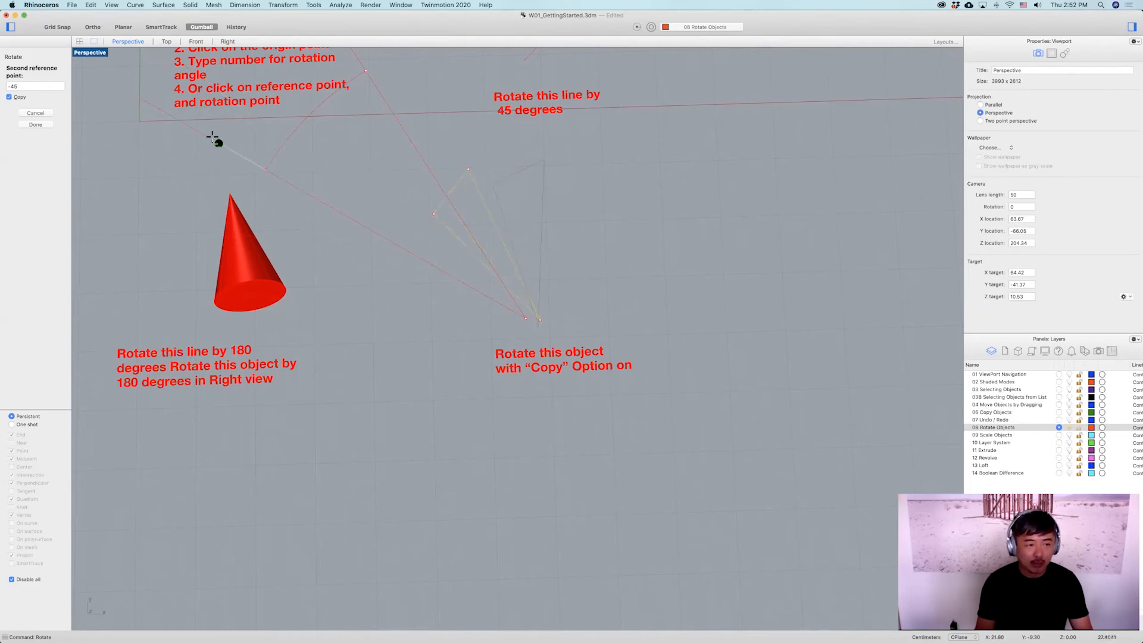
pyautogui.scroll(-2, 335, 164)
pyautogui.moveTo(348, 165); pyautogui.dragTo(341, 185, button='right')
pyautogui.scroll(5, 342, 180)
pyautogui.click(384, 156)
pyautogui.click(364, 229)
pyautogui.click(356, 327)
pyautogui.click(371, 411)
pyautogui.click(449, 474)
pyautogui.click(554, 489)
pyautogui.click(647, 487)
pyautogui.click(695, 440)
pyautogui.click(709, 352)
pyautogui.click(691, 303)
pyautogui.click(646, 280)
pyautogui.click(620, 281)
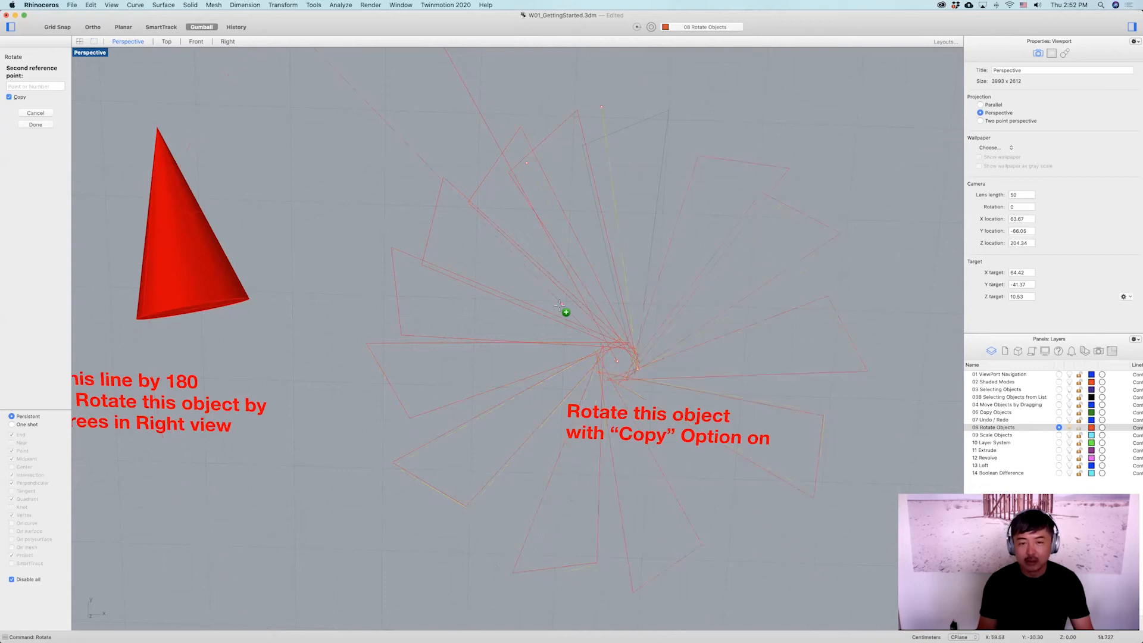
pyautogui.press('Return')
# Undo the freehand rotated copies of the line.
pyautogui.scroll(-3, 733, 301)
pyautogui.moveTo(733, 300); pyautogui.dragTo(760, 325, button='right')
pyautogui.scroll(5, 744, 330)
pyautogui.press('super+z')
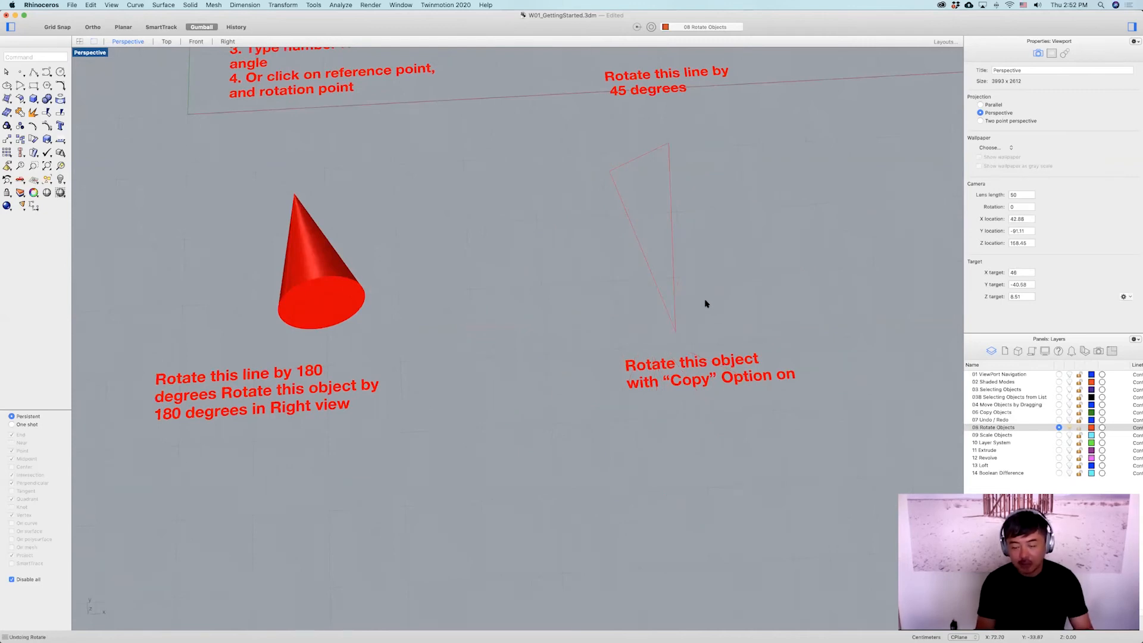
# Rotate copies of the line about its lower end by 15, 30, 45 and 60 degrees, then undo them.
pyautogui.click(647, 263)
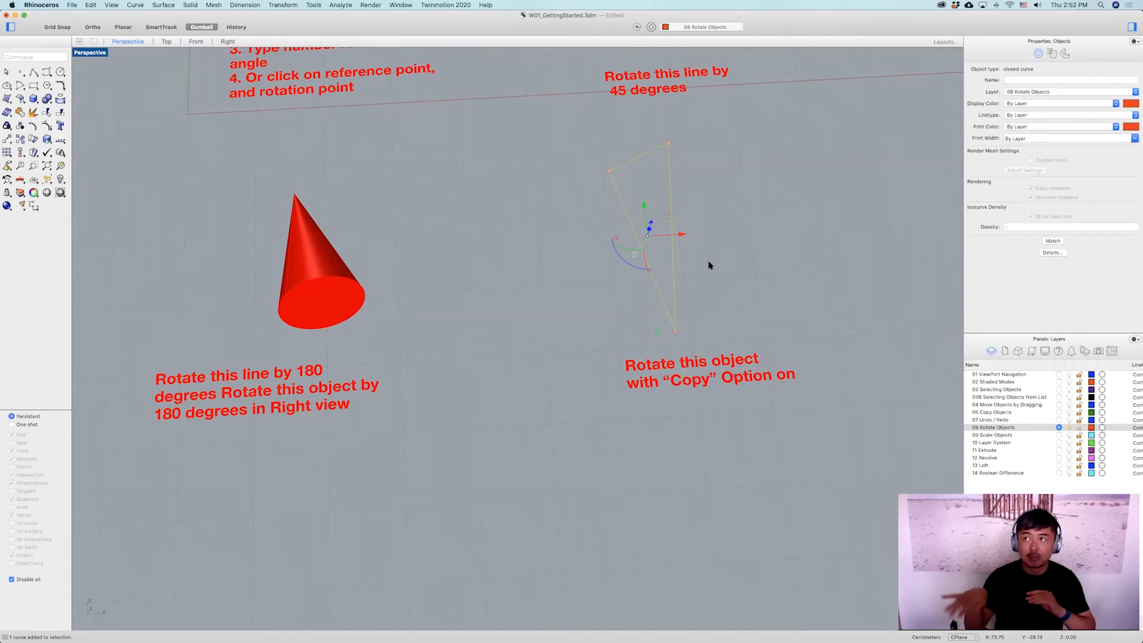
pyautogui.write('Rotate')
pyautogui.press('Return')
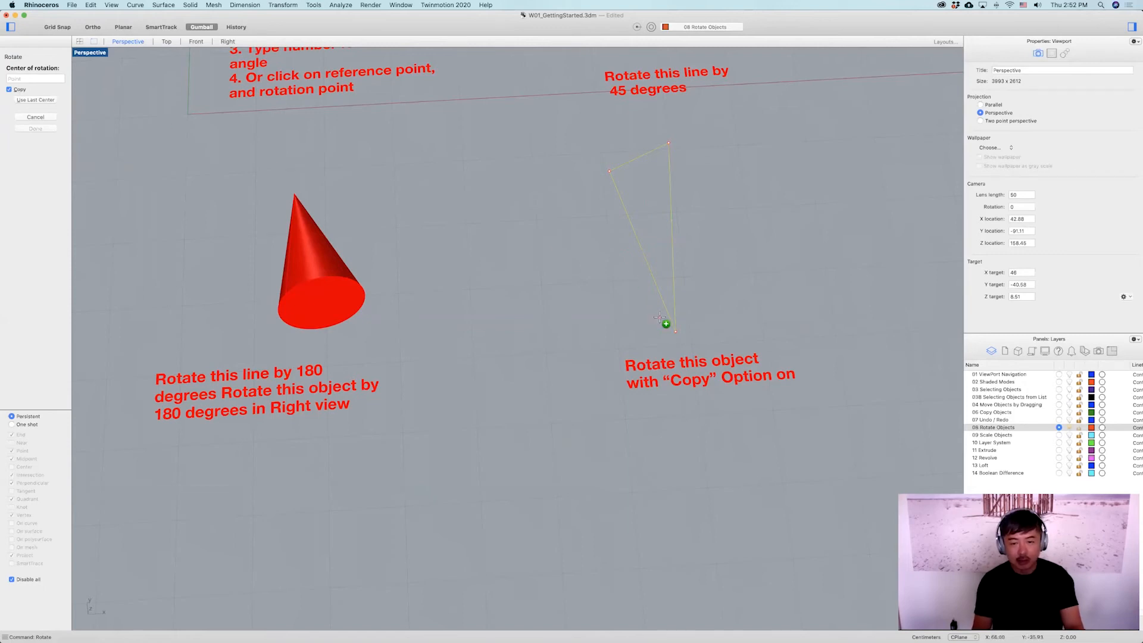
pyautogui.click(659, 319)
pyautogui.write('15')
pyautogui.press('Return')
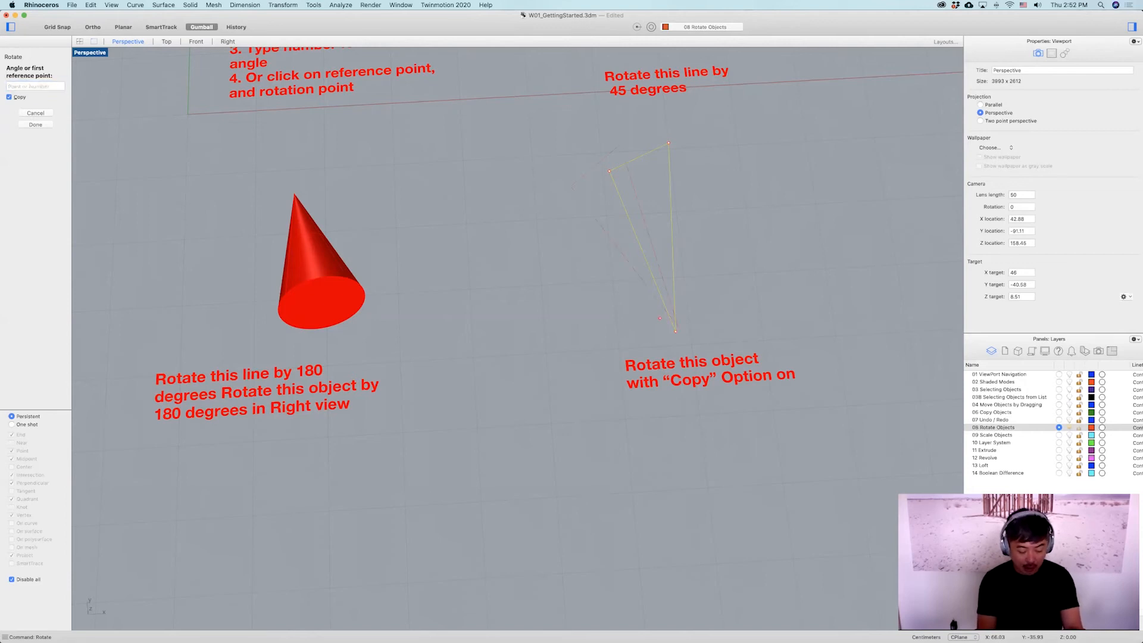
pyautogui.write('30')
pyautogui.press('Return')
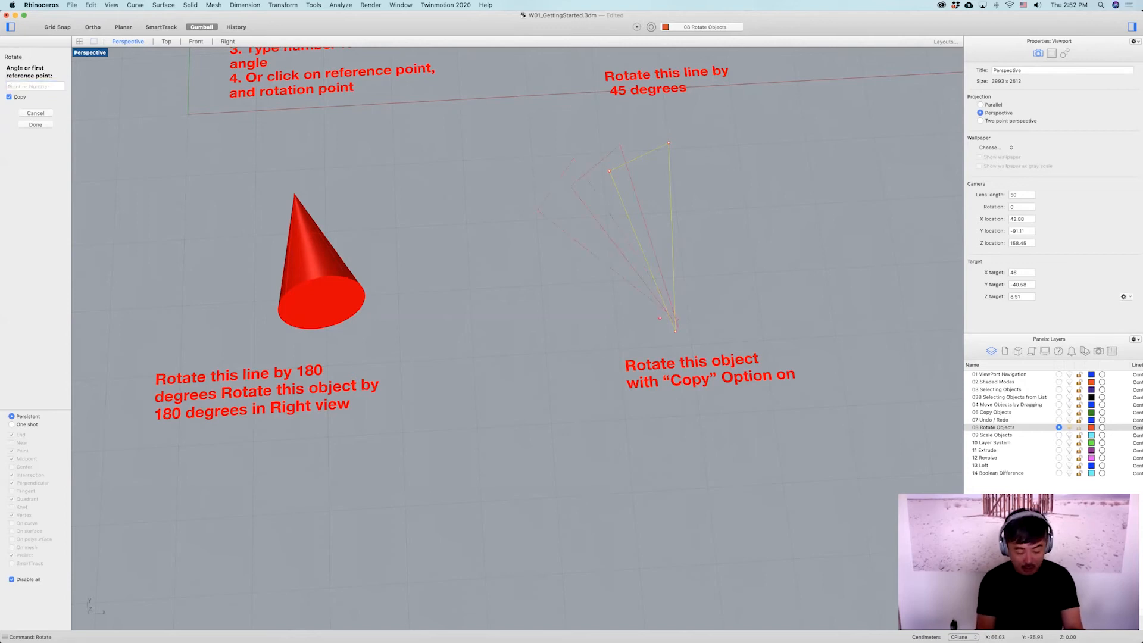
pyautogui.write('45')
pyautogui.press('Return')
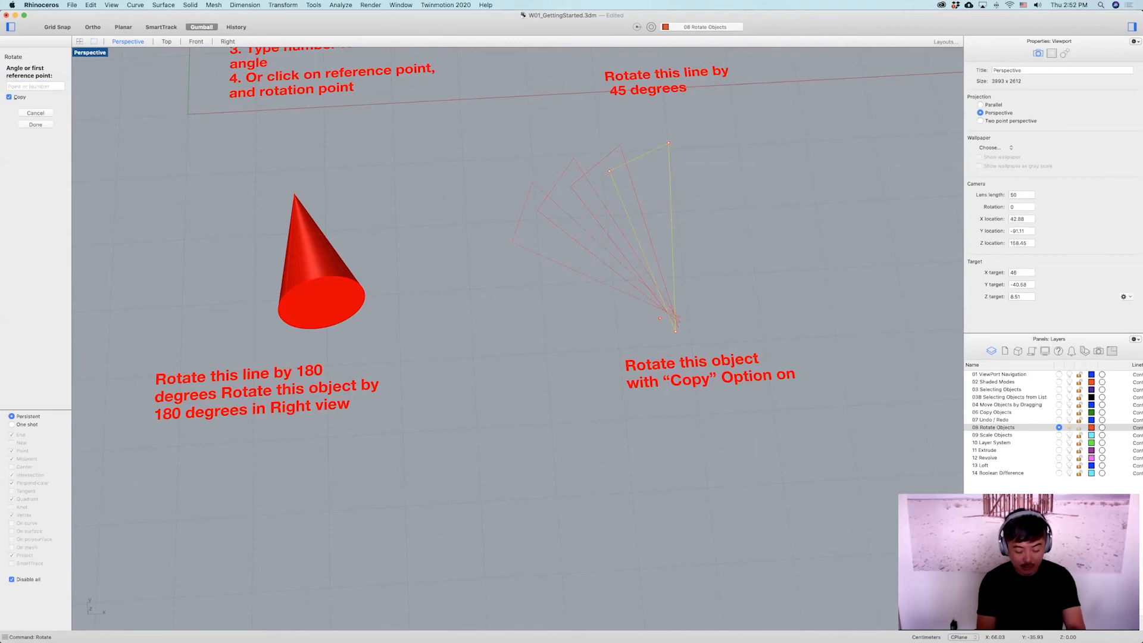
pyautogui.write('60')
pyautogui.press('Return')
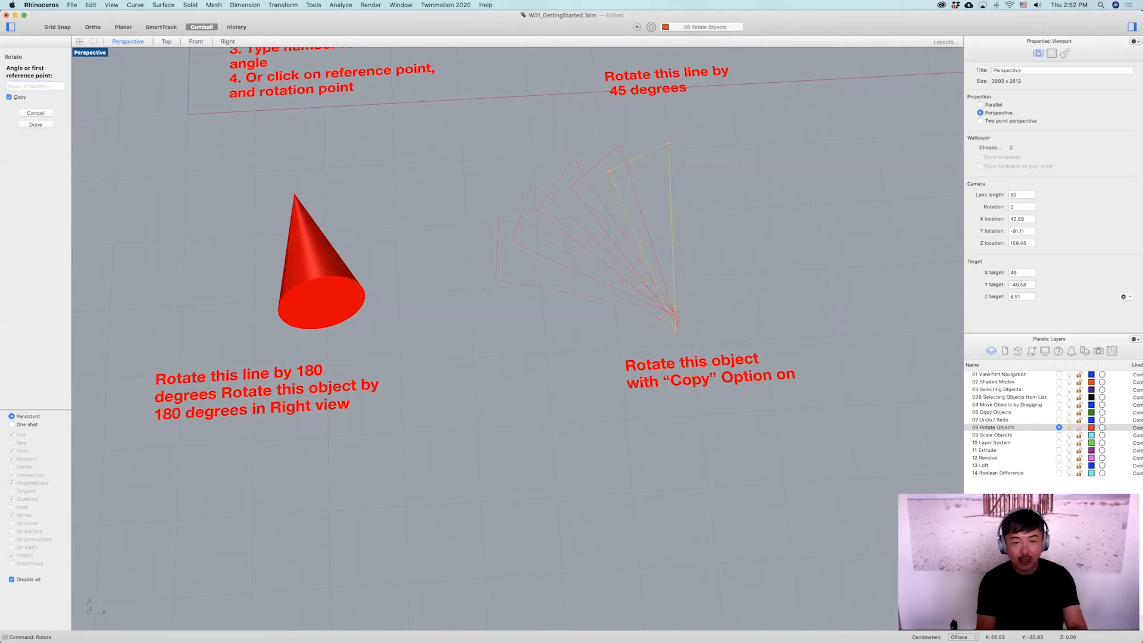
pyautogui.press('Escape')
pyautogui.press('super+z')
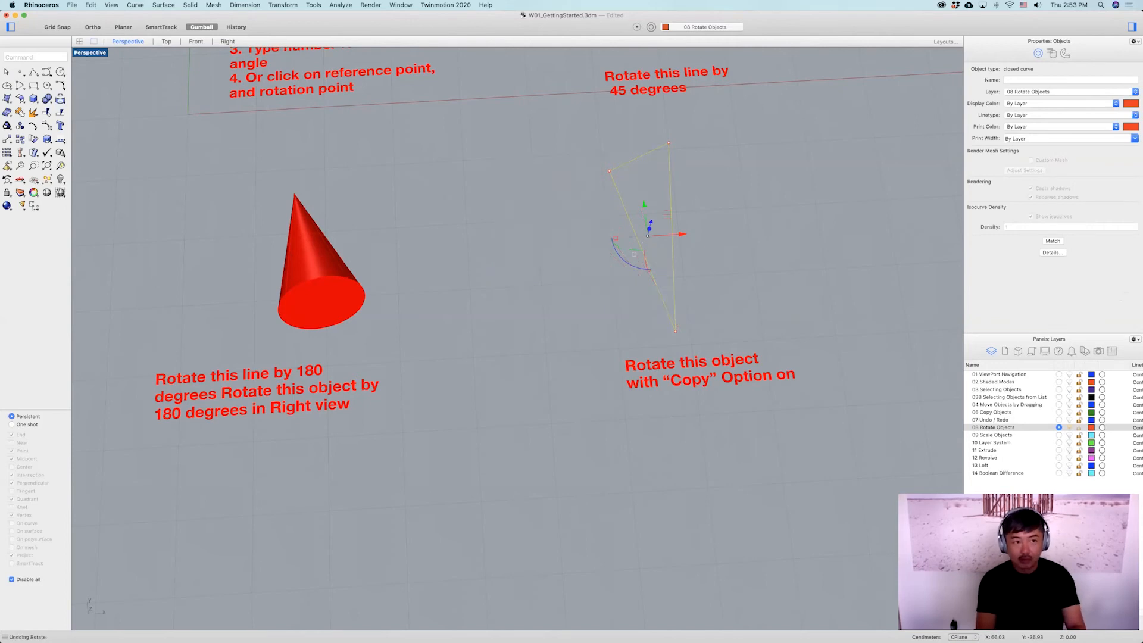
# Rotate copies of the line about its lower end in 30-degree steps from 30 to 330 degrees.
pyautogui.write('rotate')
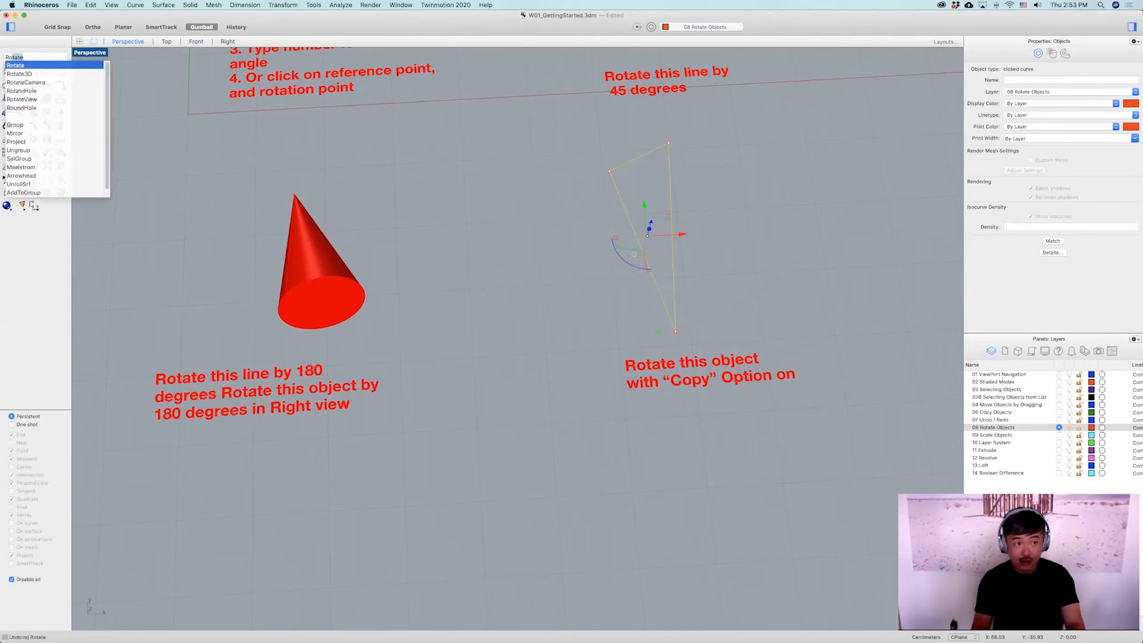
pyautogui.press('Return')
pyautogui.click(664, 314)
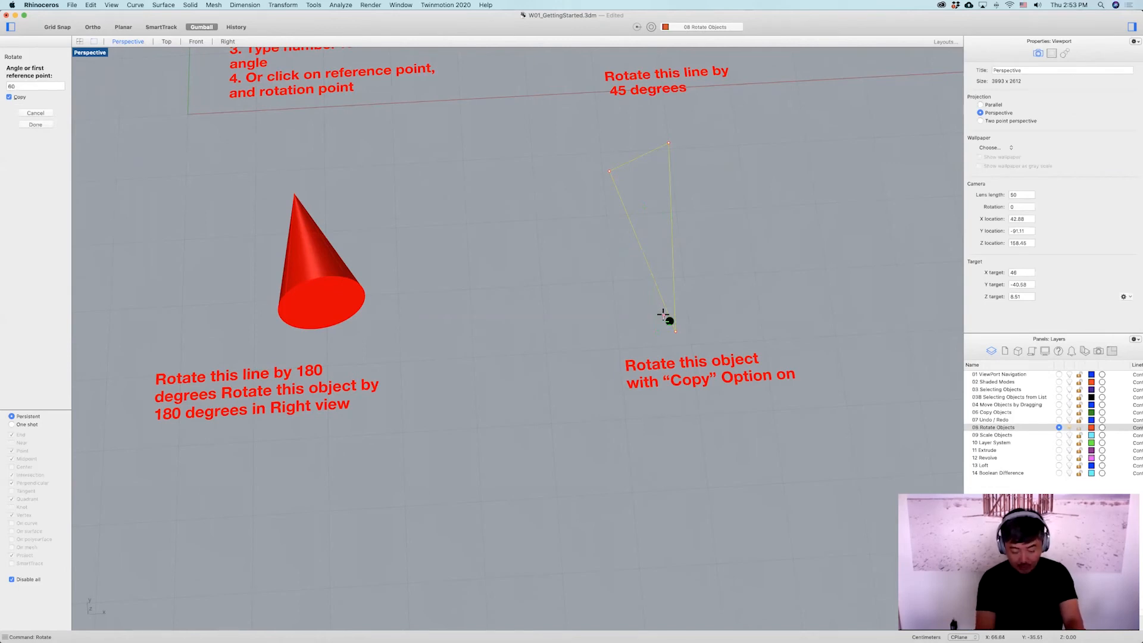
pyautogui.write('30')
pyautogui.press('Return')
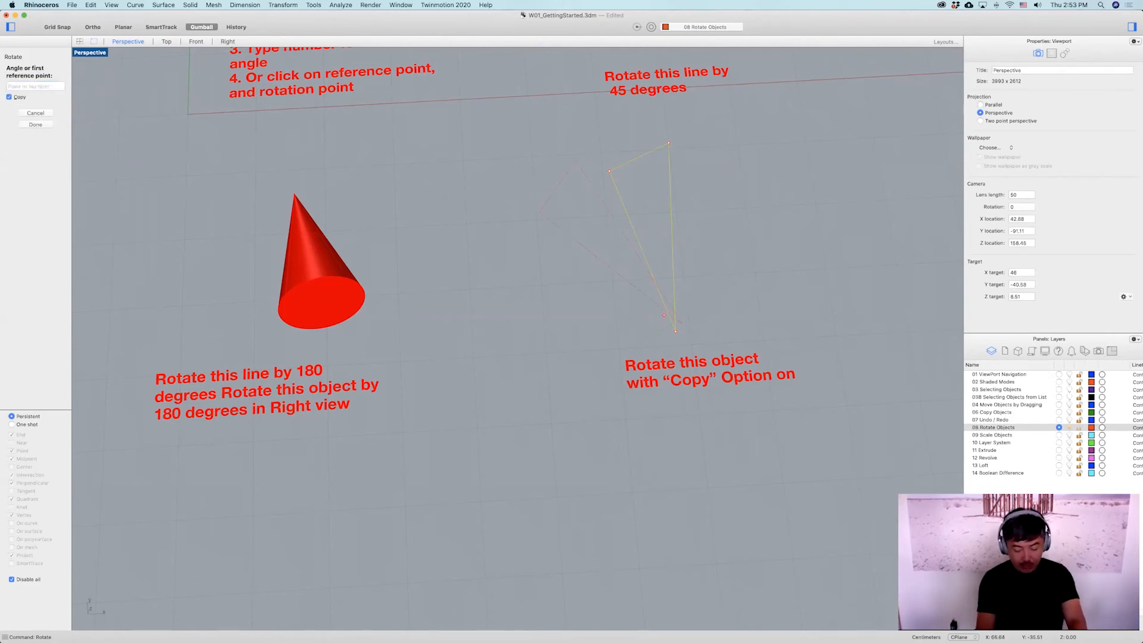
pyautogui.write('60')
pyautogui.press('Return')
pyautogui.write('90')
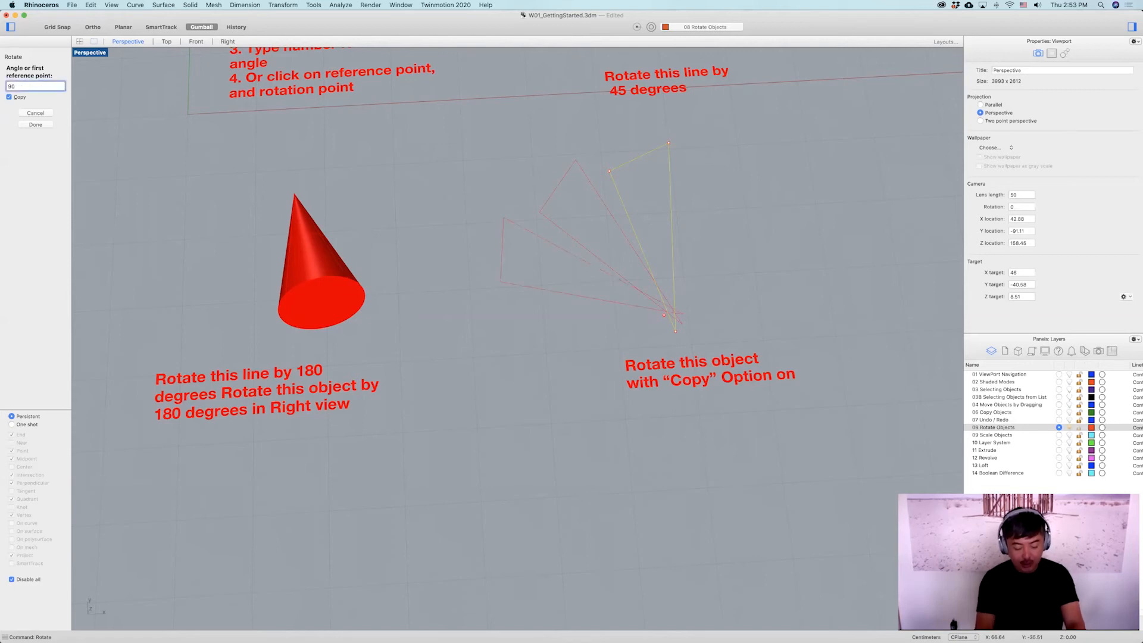
pyautogui.press('Return')
pyautogui.press('Return')
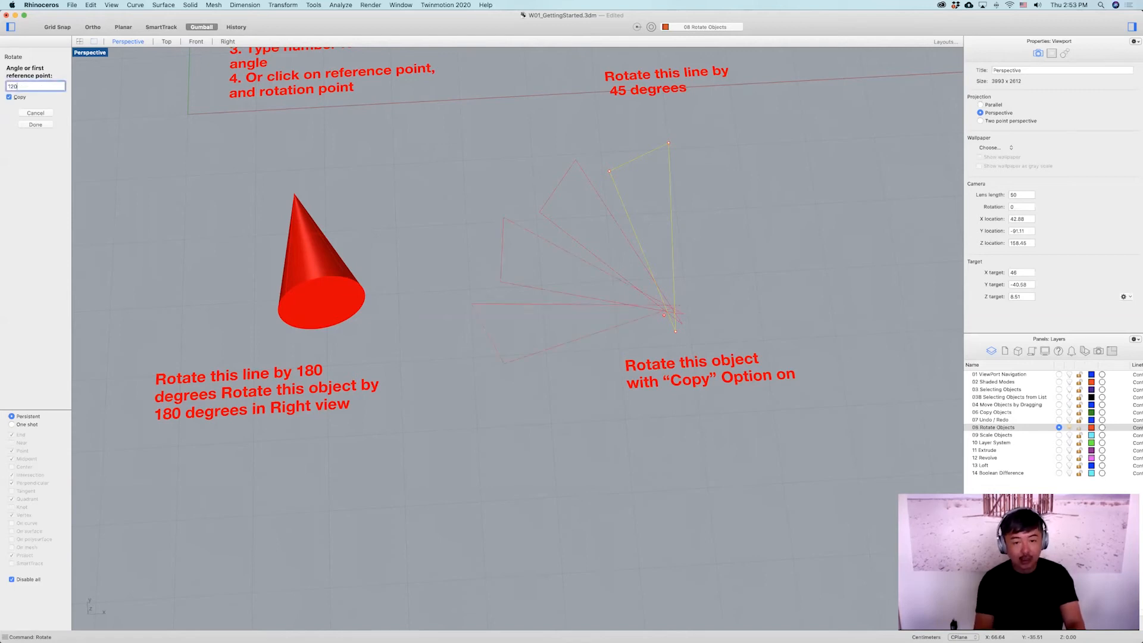
pyautogui.write('150')
pyautogui.press('Return')
pyautogui.write('180')
pyautogui.press('Return')
pyautogui.write('210')
pyautogui.press('Return')
pyautogui.write('240')
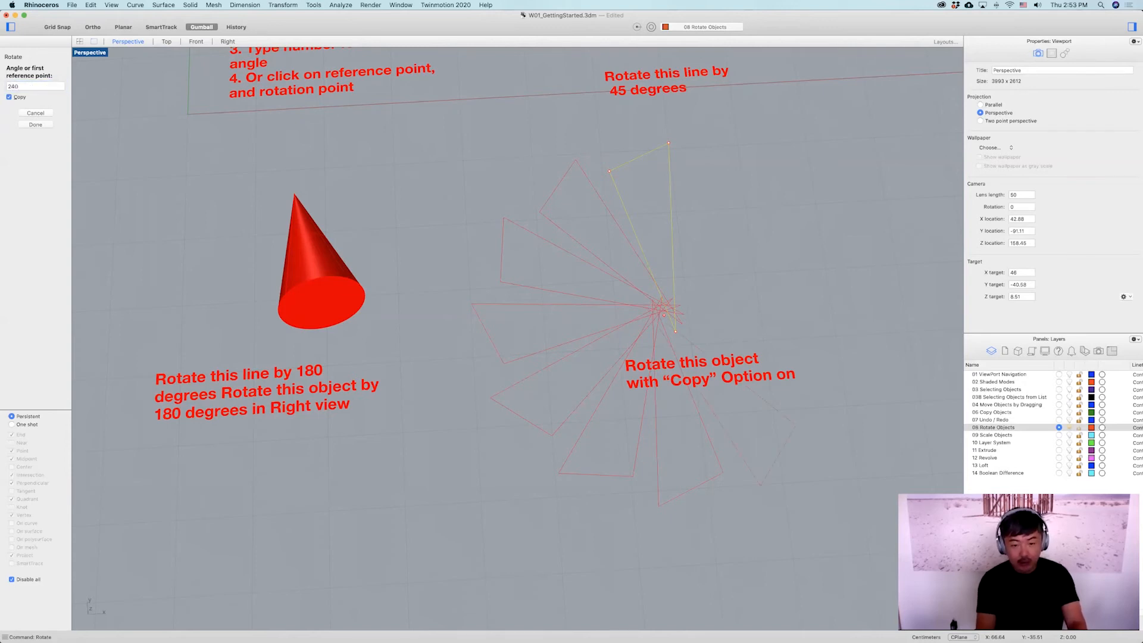
pyautogui.press('Return')
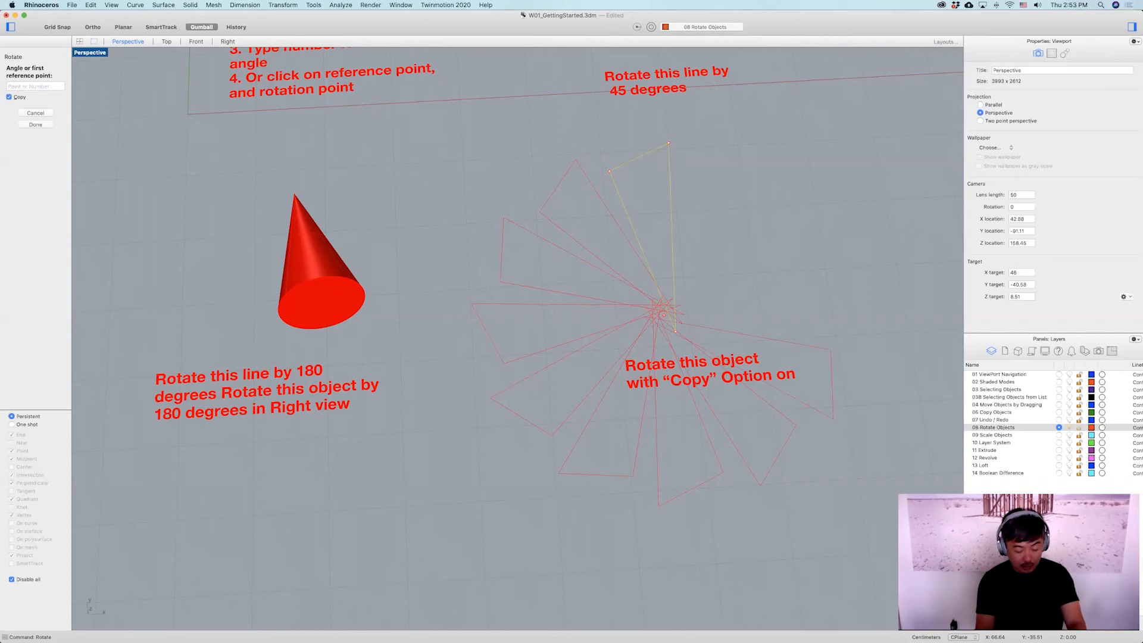
pyautogui.write('270')
pyautogui.press('Return')
pyautogui.write('300')
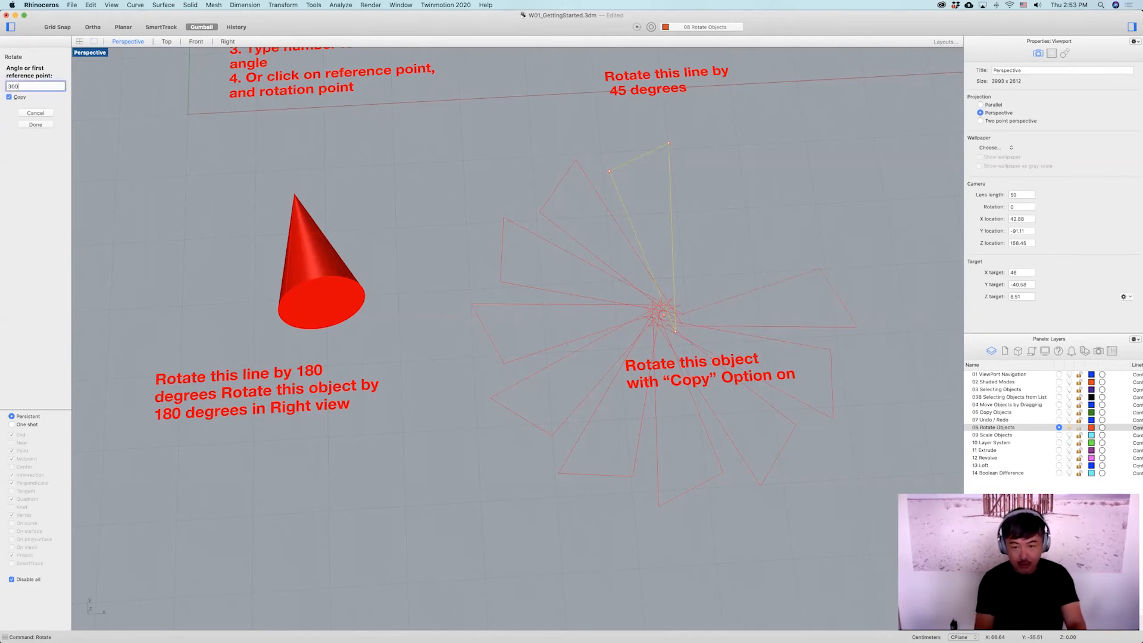
pyautogui.press('Return')
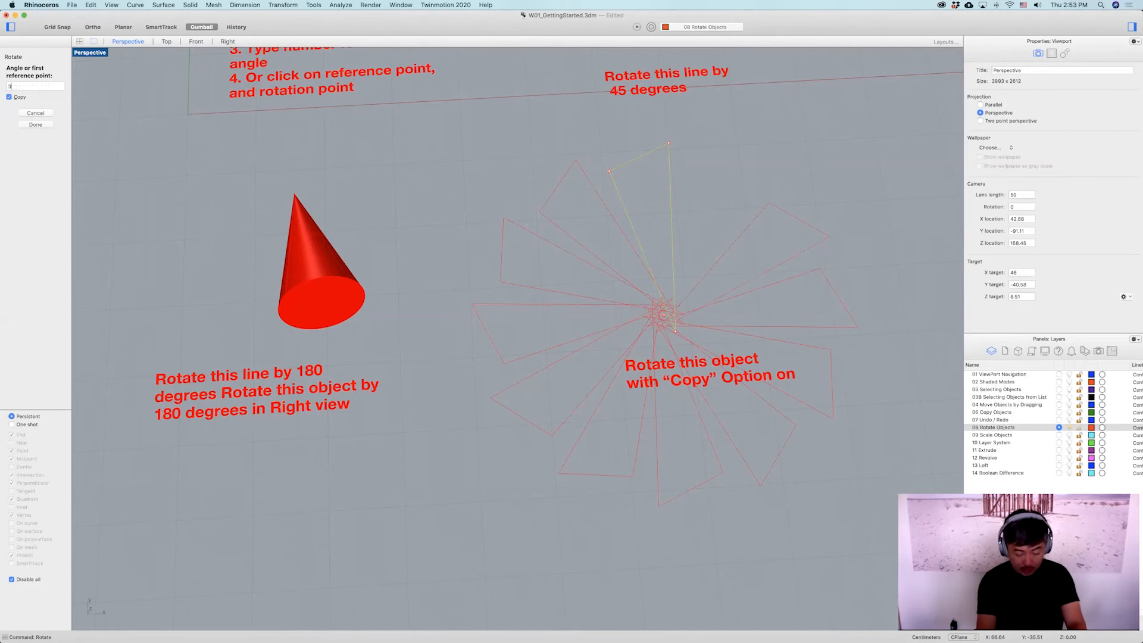
pyautogui.press('Return')
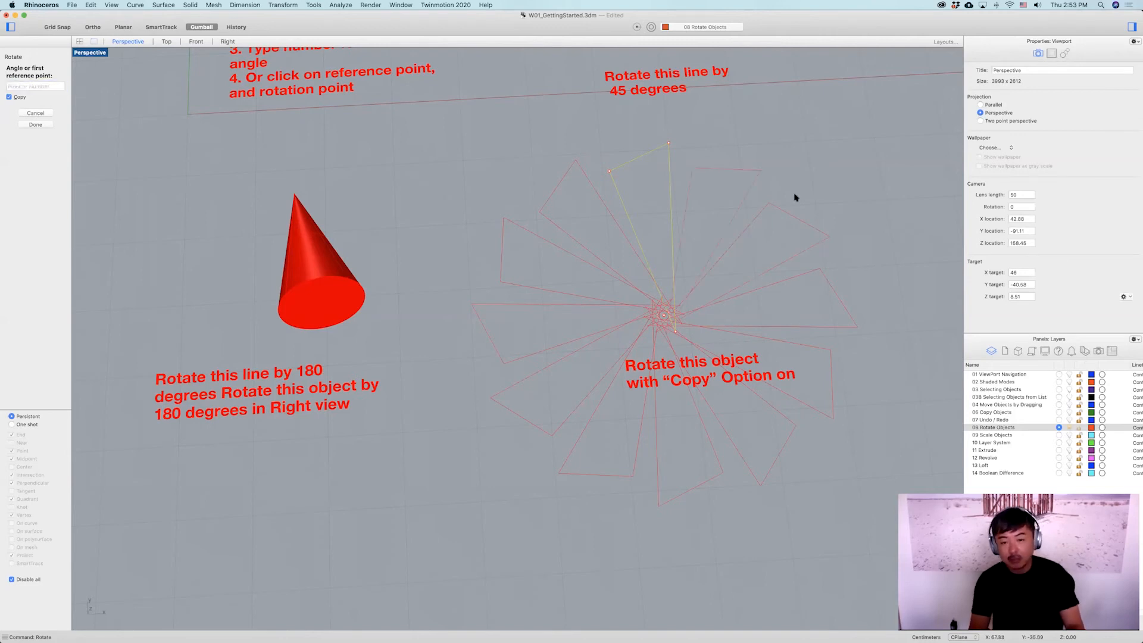
pyautogui.press('Return')
# Select all twelve rotated lines and return to the four-viewport layout.
pyautogui.moveTo(807, 243); pyautogui.dragTo(706, 218, button='right')
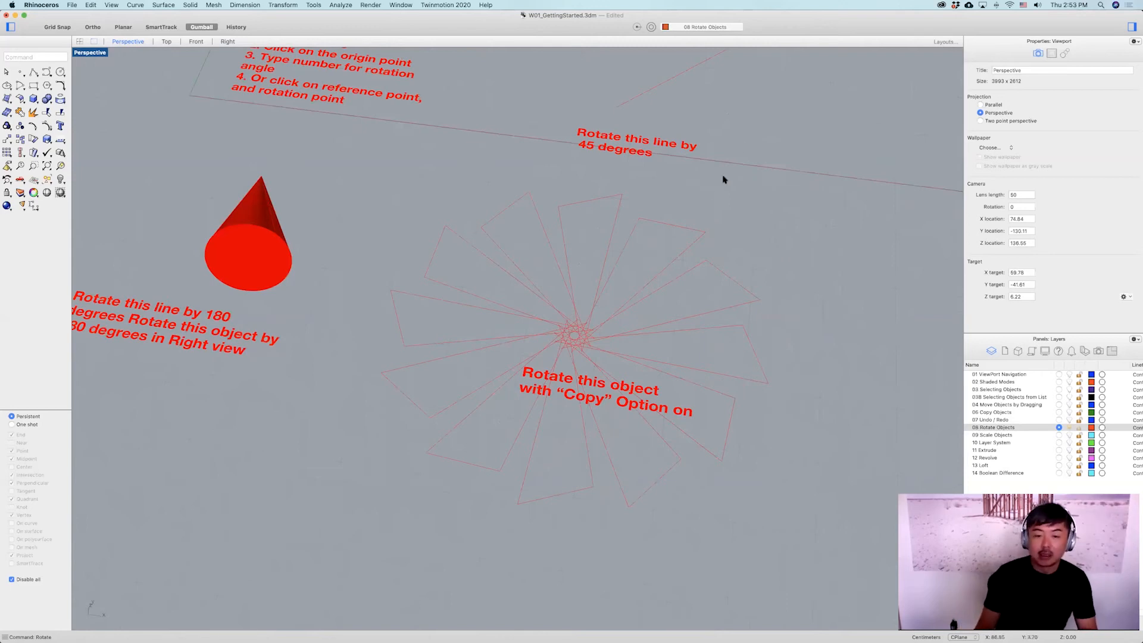
pyautogui.moveTo(630, 336); pyautogui.dragTo(591, 283, button='right')
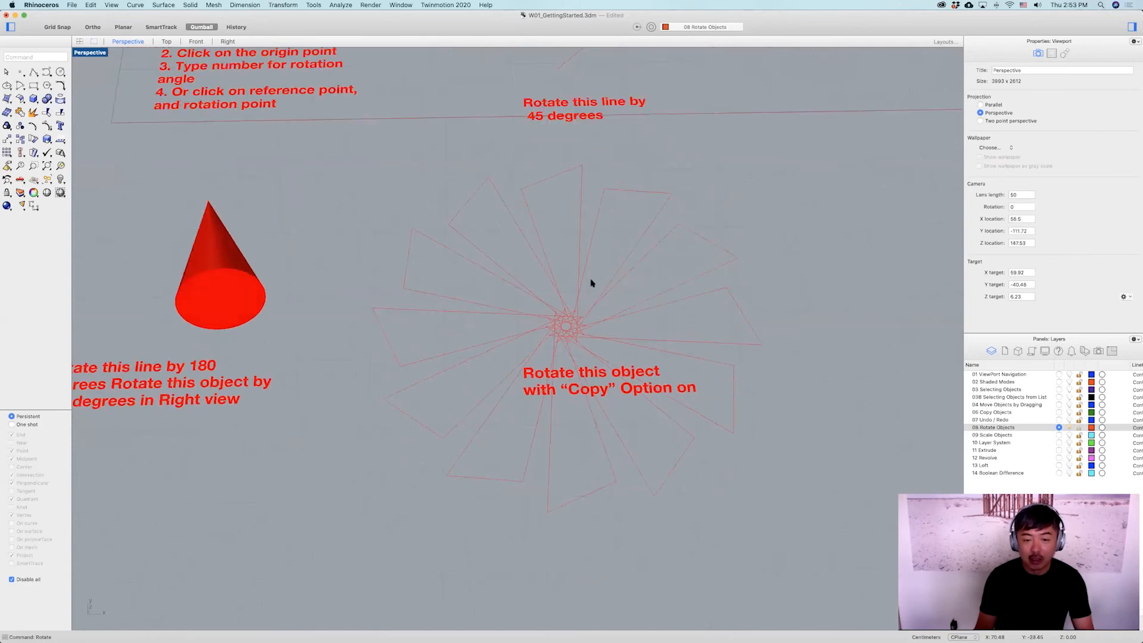
pyautogui.moveTo(521, 359); pyautogui.dragTo(522, 361)
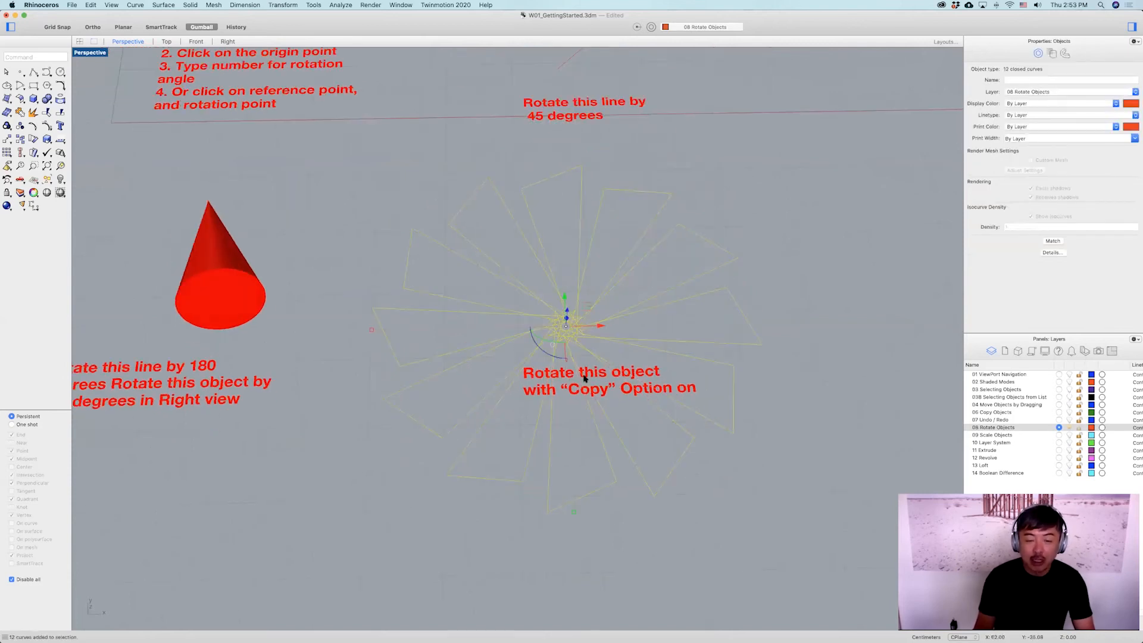
pyautogui.doubleClick(84, 54)
# Start Rotate with Copy on the twelve selected curves, pick the origin in the Front view as centre, and rotate copies 330 degrees.
pyautogui.scroll(-10, 356, 445)
pyautogui.moveTo(303, 446); pyautogui.dragTo(192, 447, button='right')
pyautogui.scroll(10, 361, 453)
pyautogui.scroll(2, 358, 452)
pyautogui.write('rot')
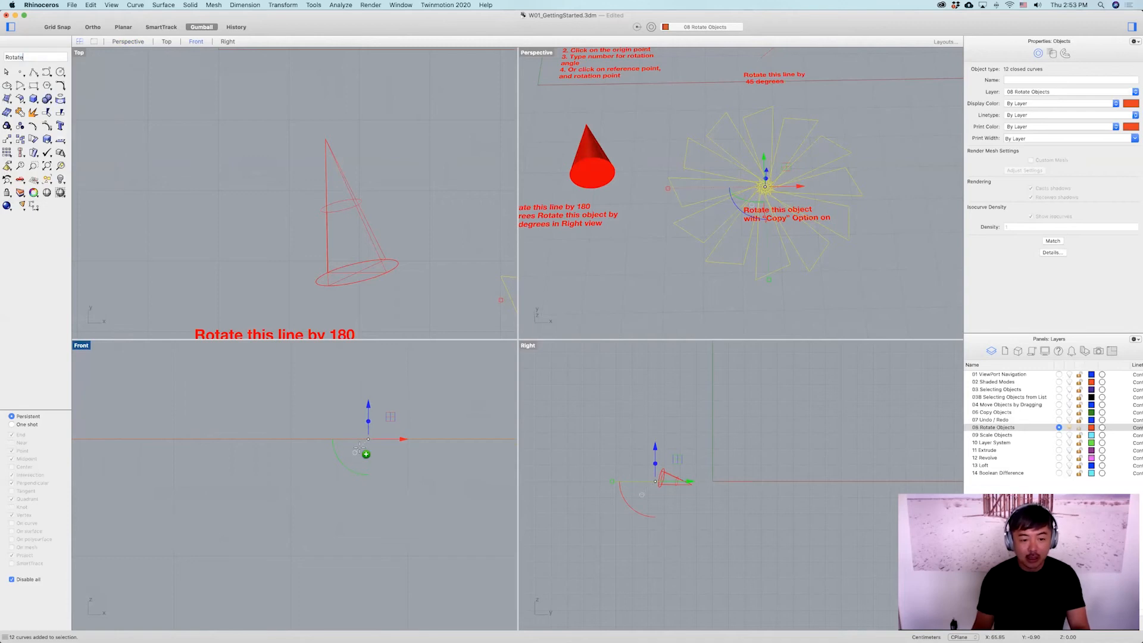
pyautogui.press('Return')
pyautogui.click(367, 440)
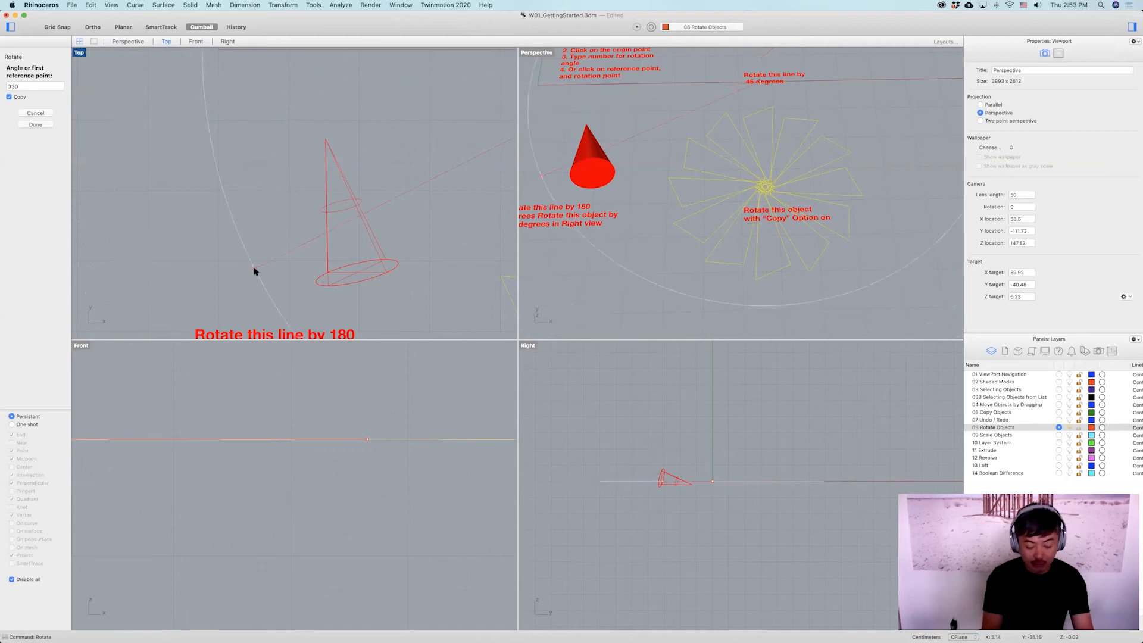
pyautogui.press('Return')
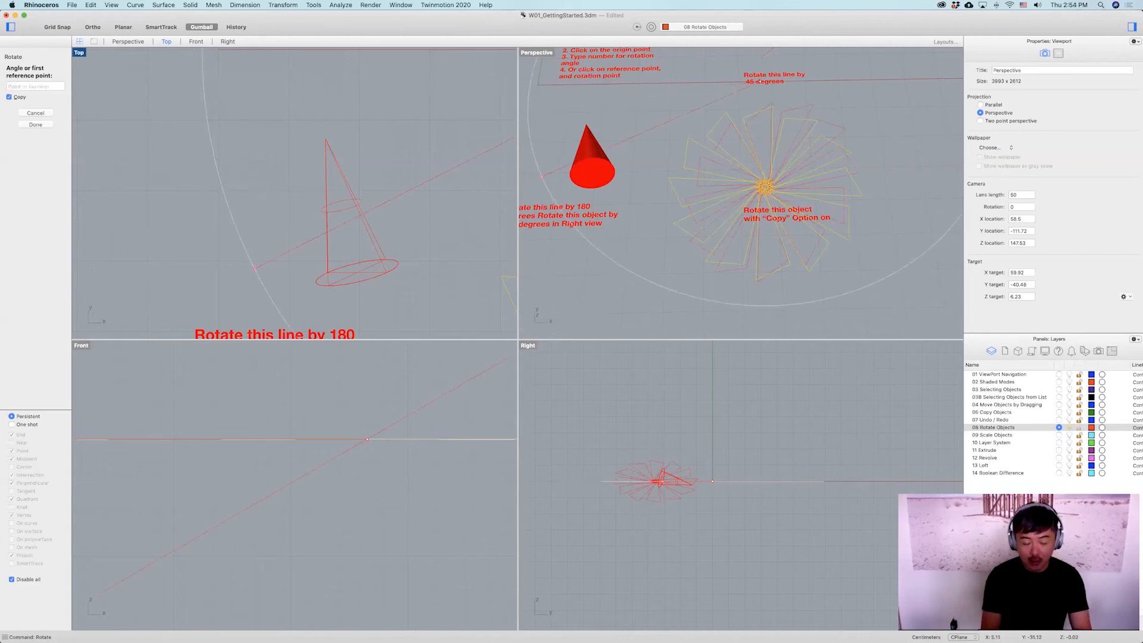
# Add further rotated copies at 60 and 120 degrees, then finish the Rotate command.
pyautogui.write('60')
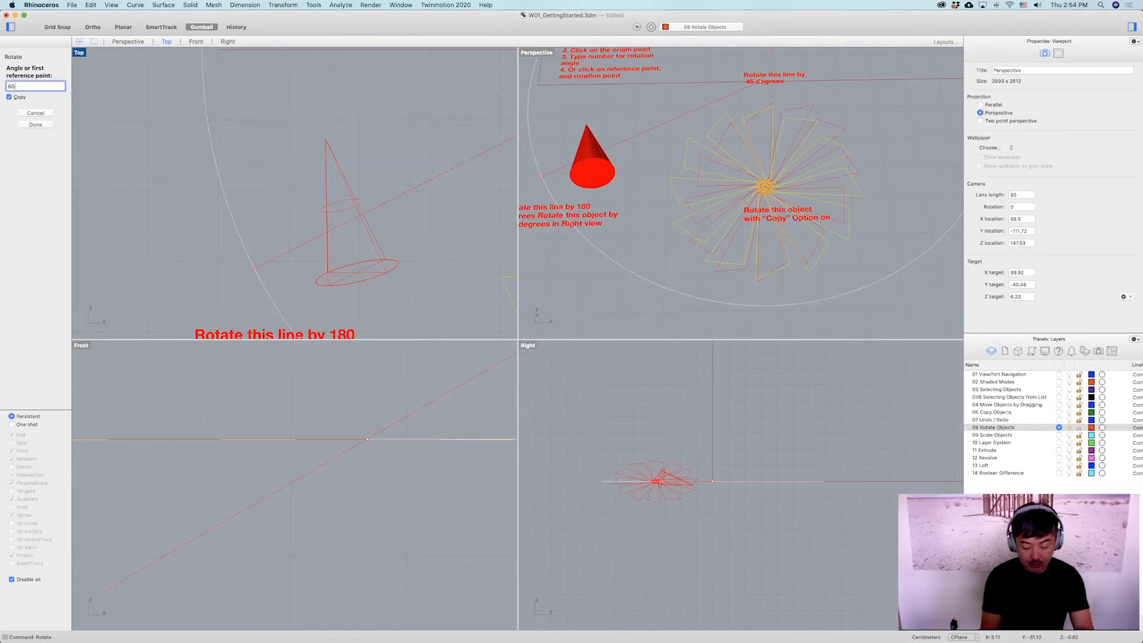
pyautogui.press('Return')
pyautogui.write('12')
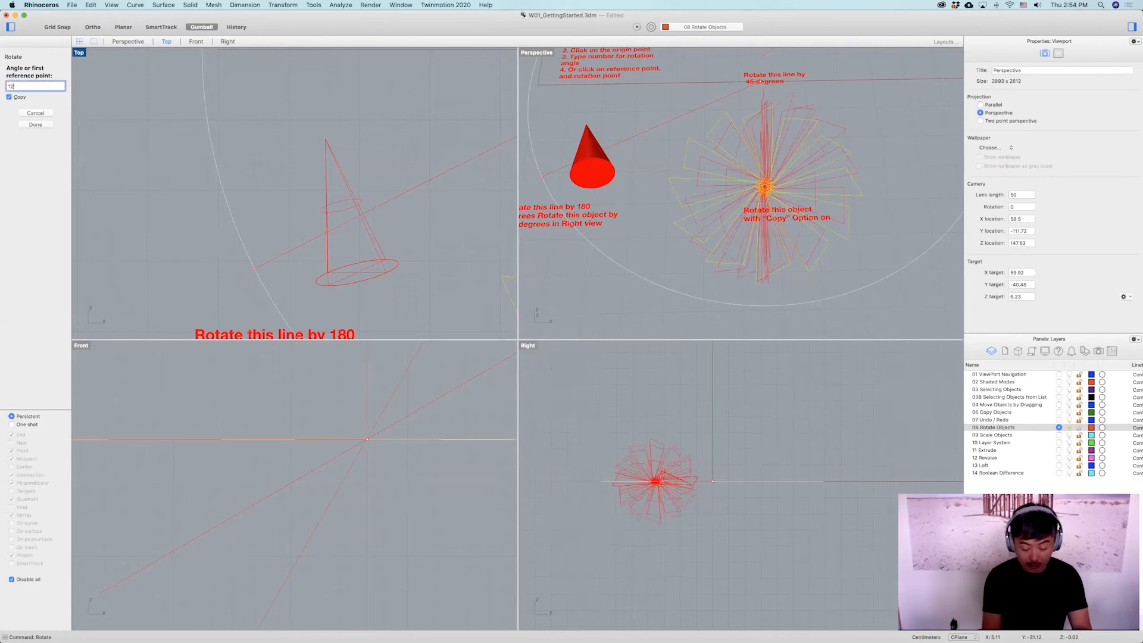
pyautogui.write('0')
pyautogui.press('Return')
pyautogui.press('Return')
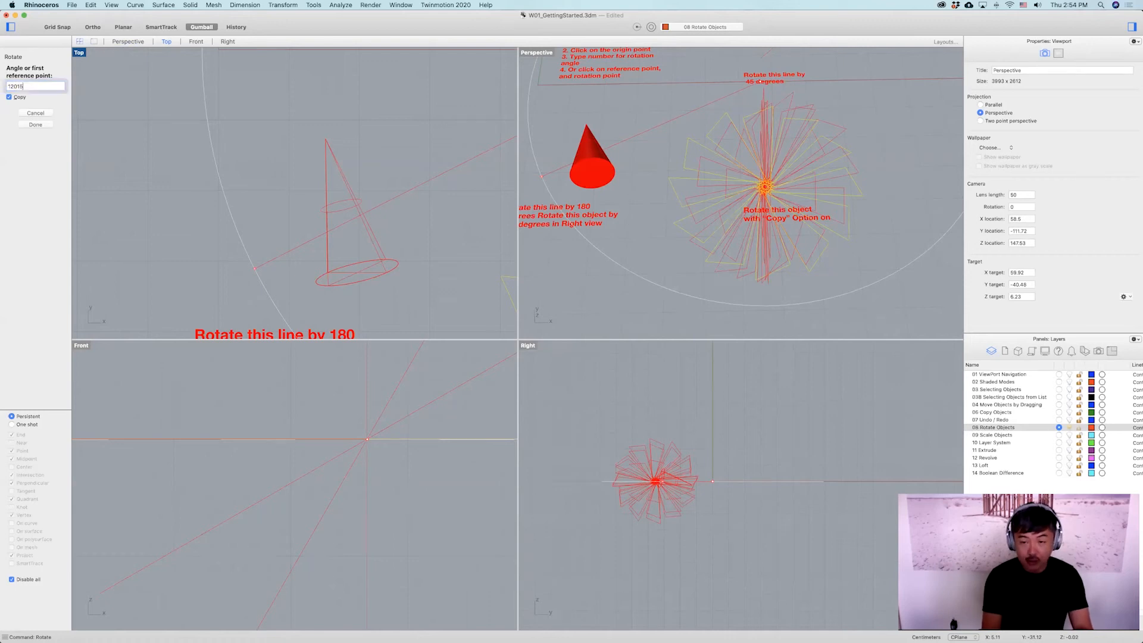
# Examine the rotated curve copies from several angles in a maximized Perspective view.
pyautogui.click(850, 120)
pyautogui.moveTo(841, 168); pyautogui.dragTo(802, 189, button='right')
pyautogui.scroll(3, 804, 191)
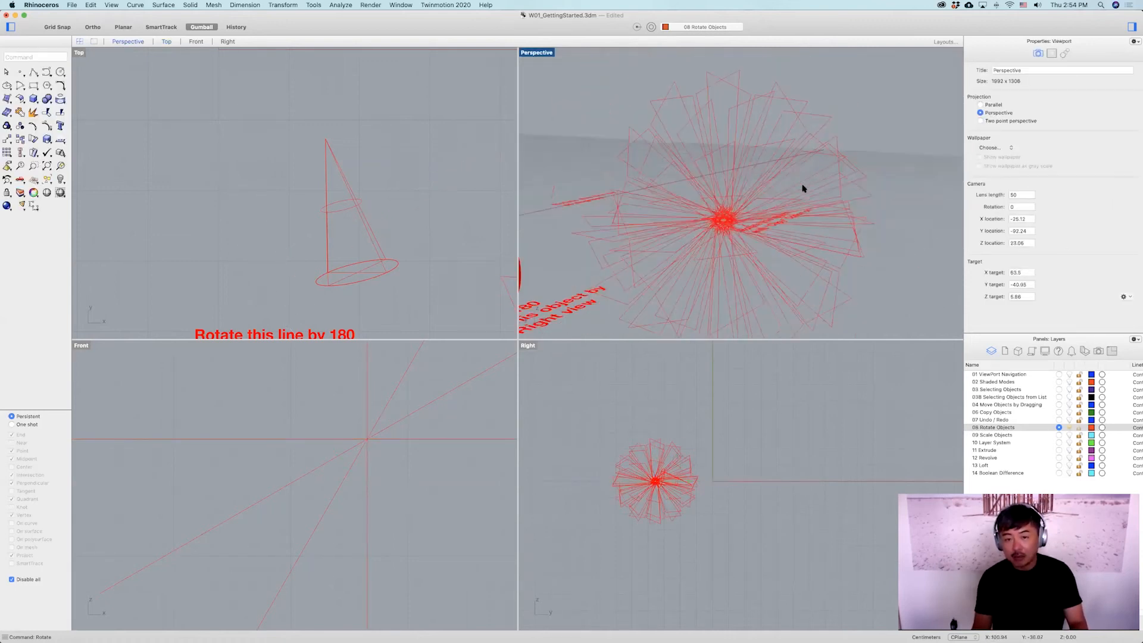
pyautogui.doubleClick(546, 59)
pyautogui.moveTo(556, 69); pyautogui.dragTo(643, 299, button='right')
pyautogui.scroll(-5, 650, 306)
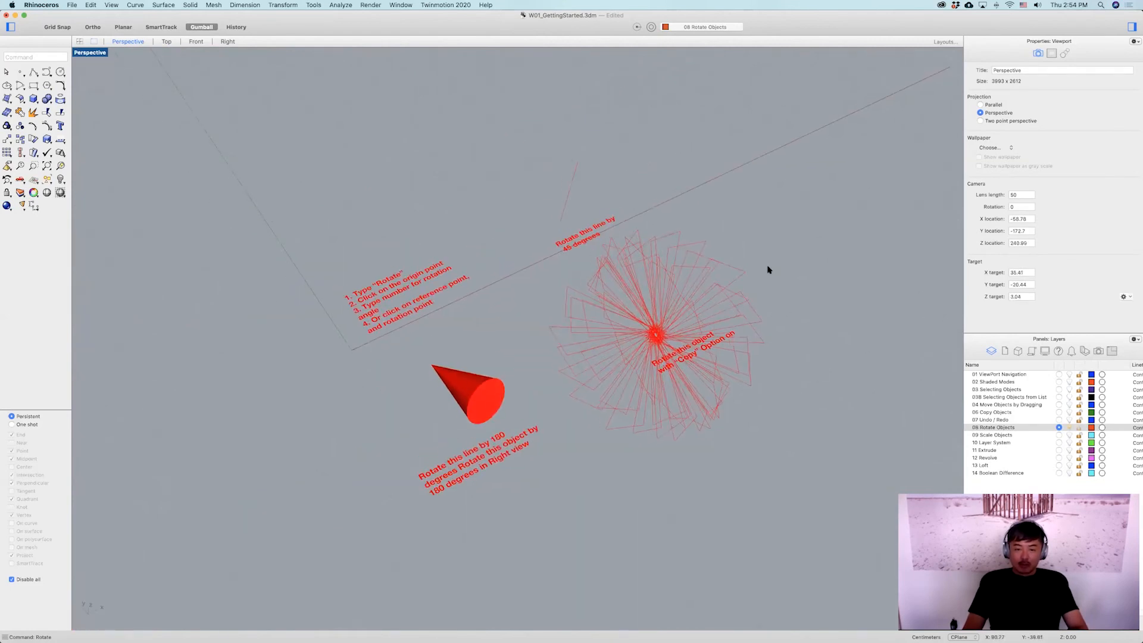
pyautogui.moveTo(761, 266); pyautogui.dragTo(793, 268, button='right')
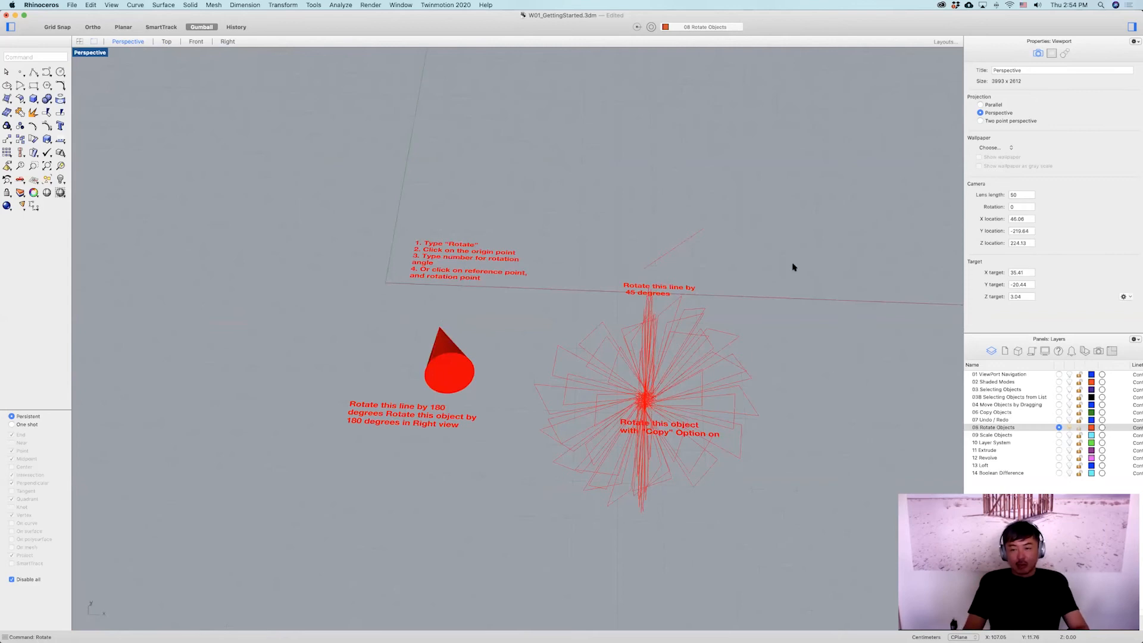
pyautogui.scroll(2, 794, 268)
pyautogui.keyDown('shift'); pyautogui.moveTo(774, 313); pyautogui.dragTo(737, 249, button='right'); pyautogui.keyUp('shift')
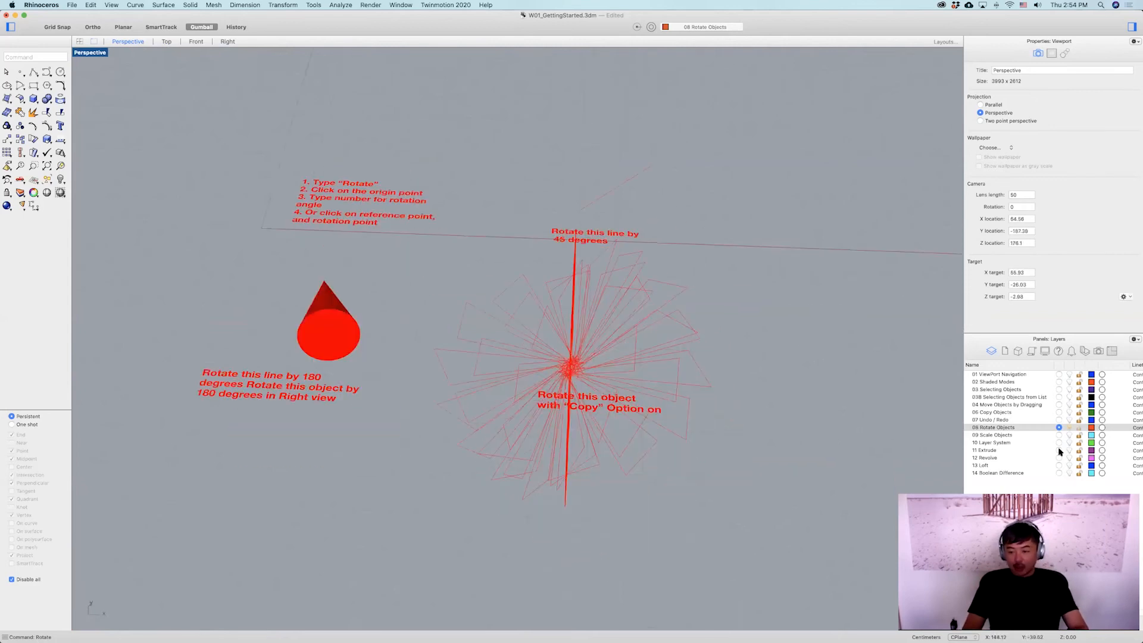
# Make 09 Scale Objects the current layer and turn off the 08 Rotate Objects layer.
pyautogui.click(1059, 435)
pyautogui.click(1069, 428)
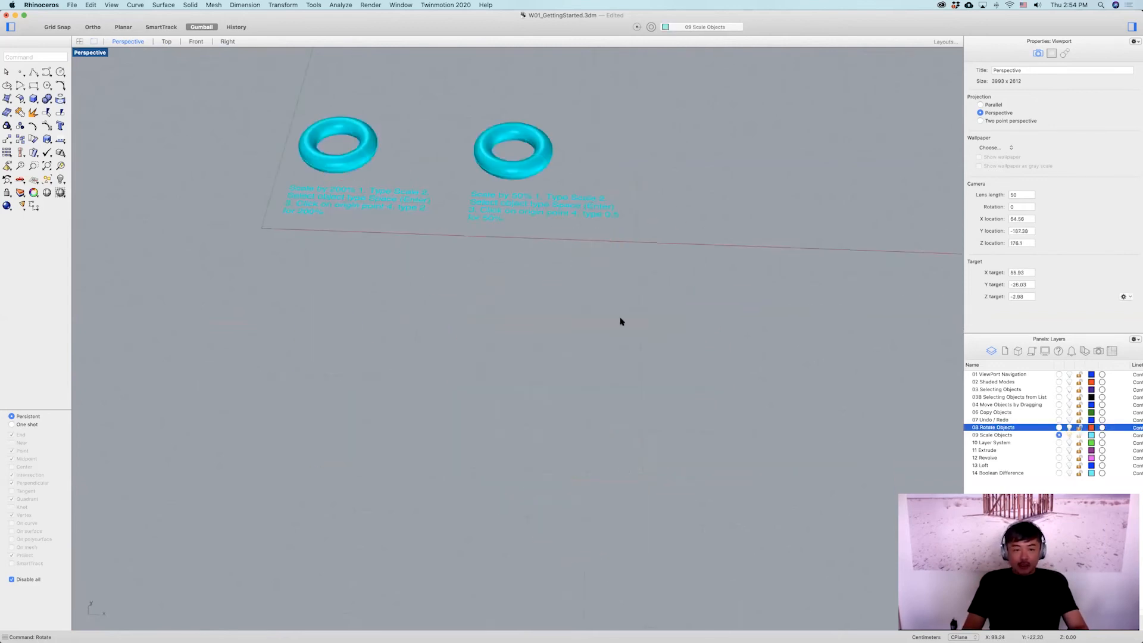
pyautogui.moveTo(536, 307); pyautogui.dragTo(539, 357, button='right')
pyautogui.scroll(-3, 548, 333)
pyautogui.keyDown('shift'); pyautogui.moveTo(602, 282); pyautogui.dragTo(632, 306, button='right'); pyautogui.keyUp('shift')
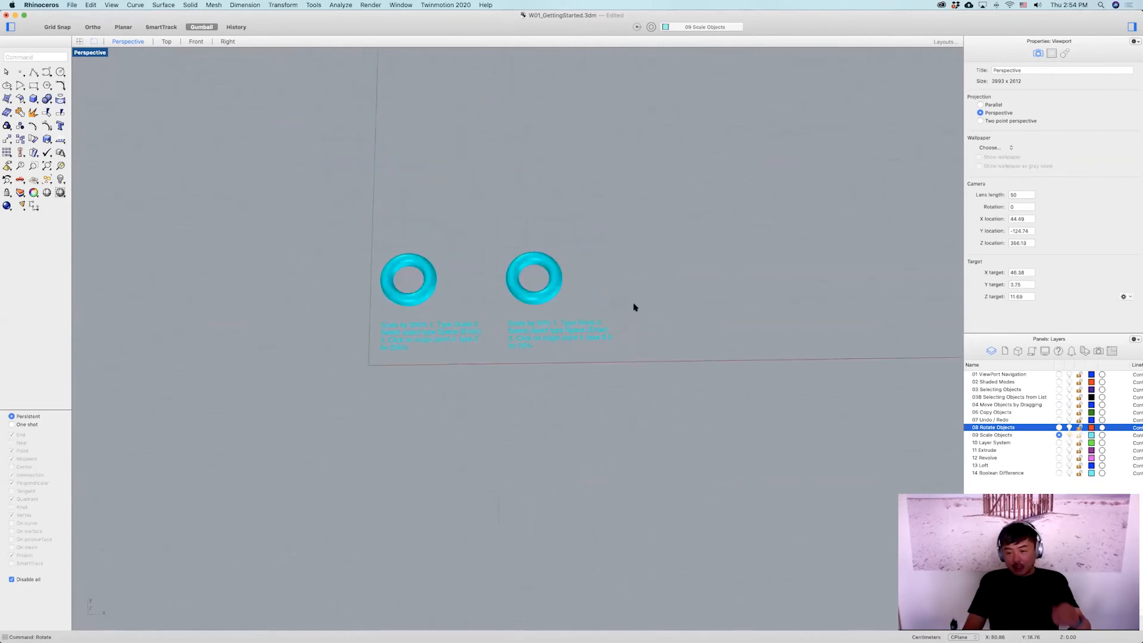
pyautogui.moveTo(551, 281); pyautogui.dragTo(511, 286, button='right')
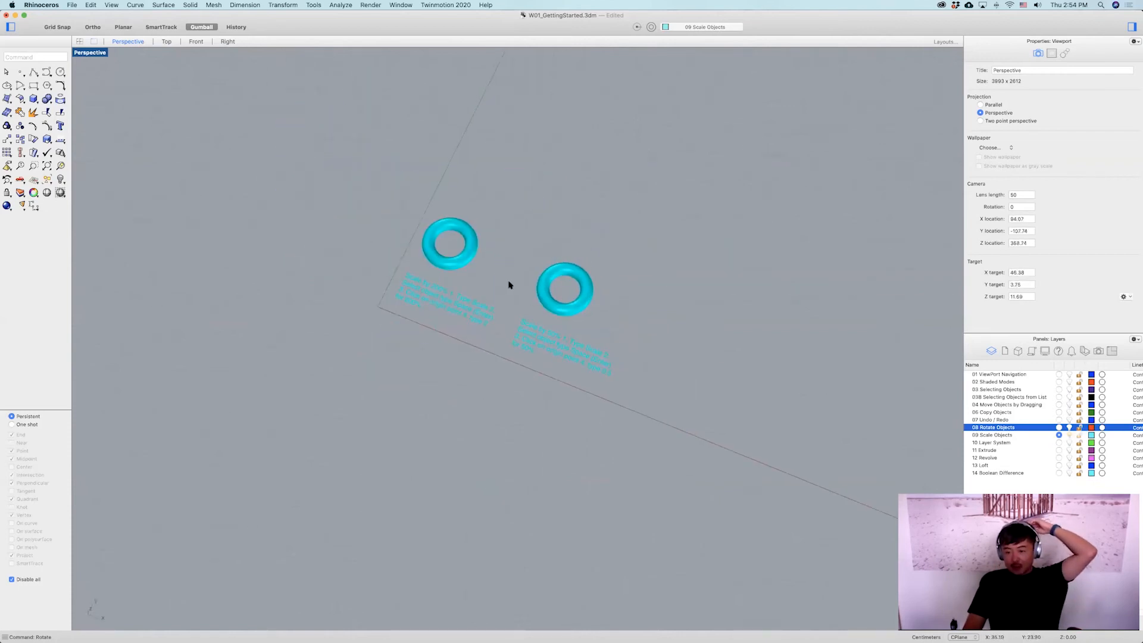
pyautogui.moveTo(490, 272); pyautogui.dragTo(457, 243)
pyautogui.scroll(5, 452, 261)
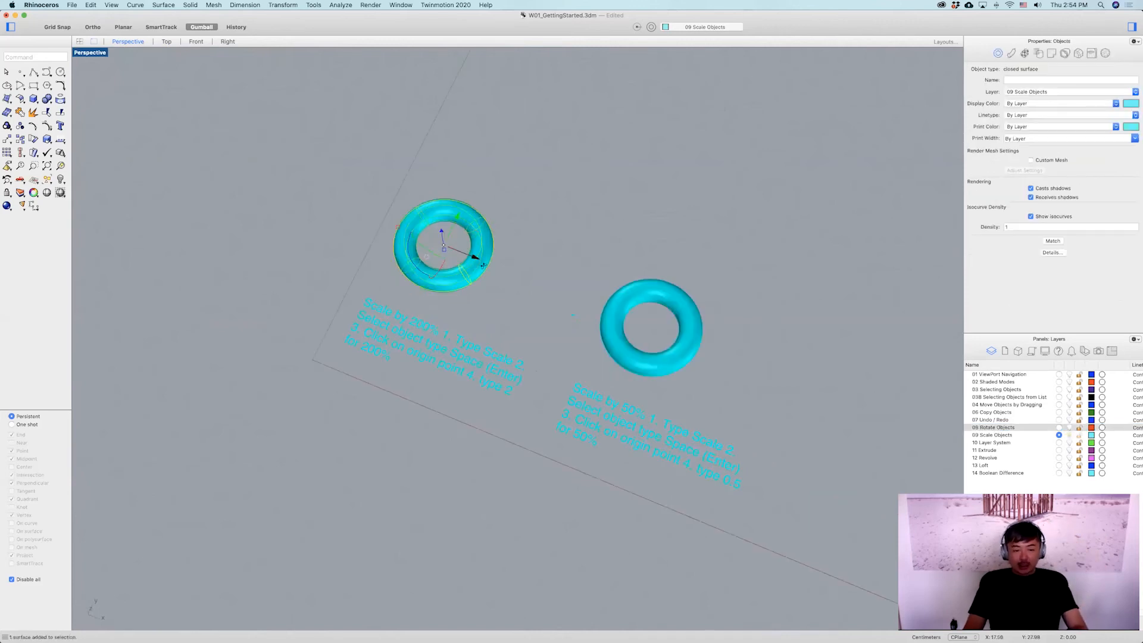
pyautogui.scroll(5, 454, 278)
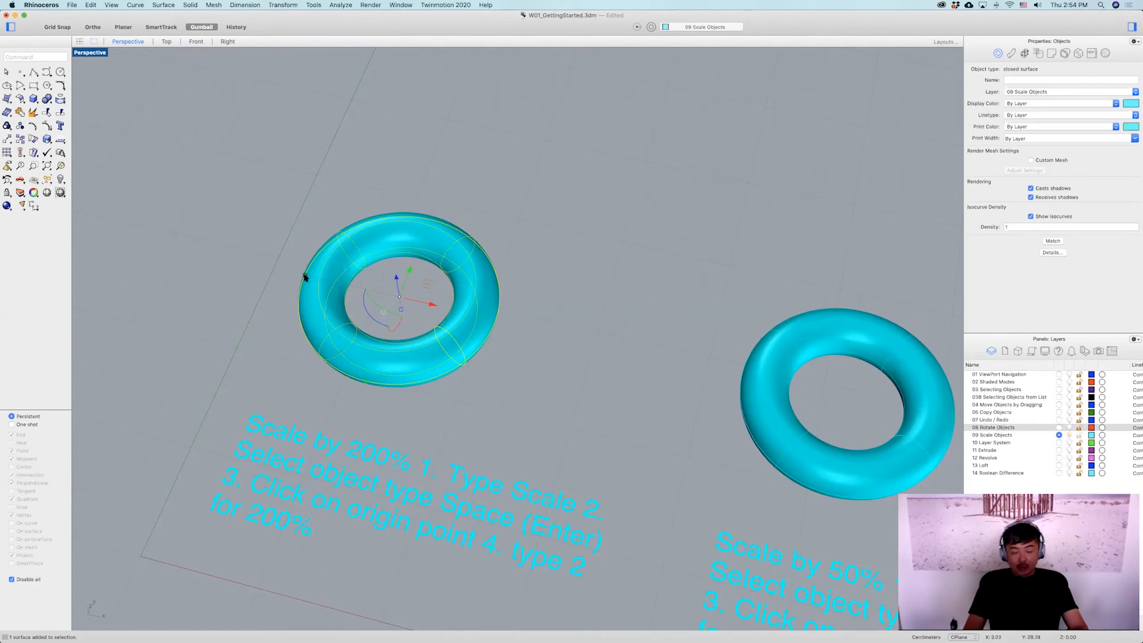
# Undo the accidental drag and gumball scale of the left torus.
pyautogui.moveTo(300, 274); pyautogui.dragTo(319, 339)
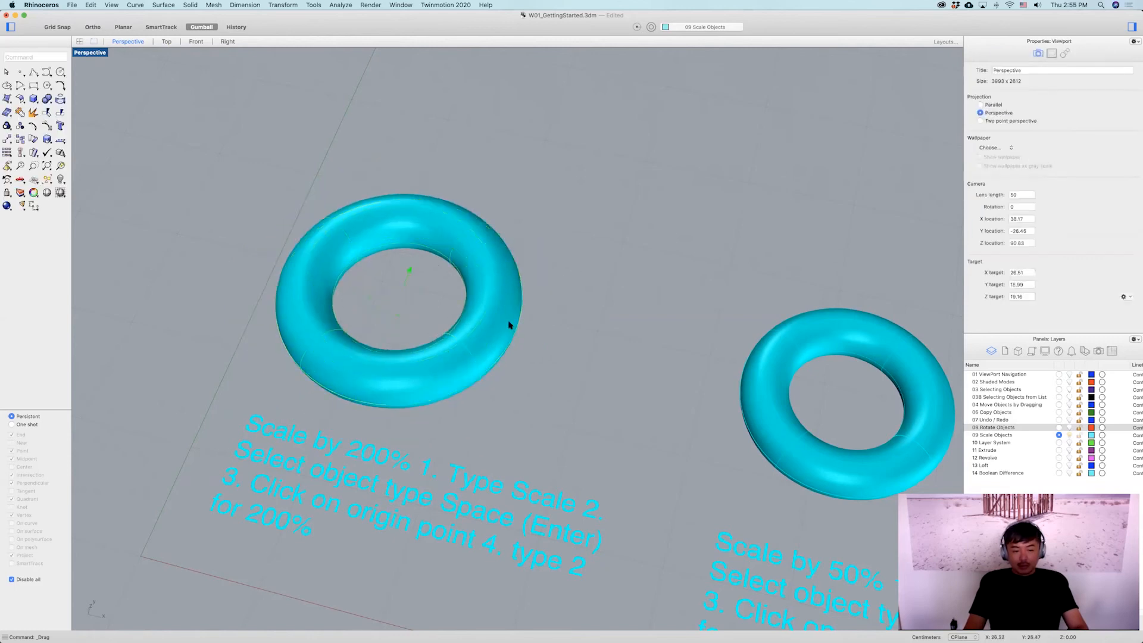
pyautogui.keyDown('shift'); pyautogui.moveTo(543, 321); pyautogui.dragTo(606, 320, button='right'); pyautogui.keyUp('shift')
pyautogui.scroll(3, 436, 336)
pyautogui.moveTo(436, 337); pyautogui.dragTo(338, 259, button='right')
pyautogui.moveTo(339, 258); pyautogui.dragTo(296, 378)
pyautogui.moveTo(498, 387); pyautogui.dragTo(508, 359, button='right')
pyautogui.scroll(-7, 472, 479)
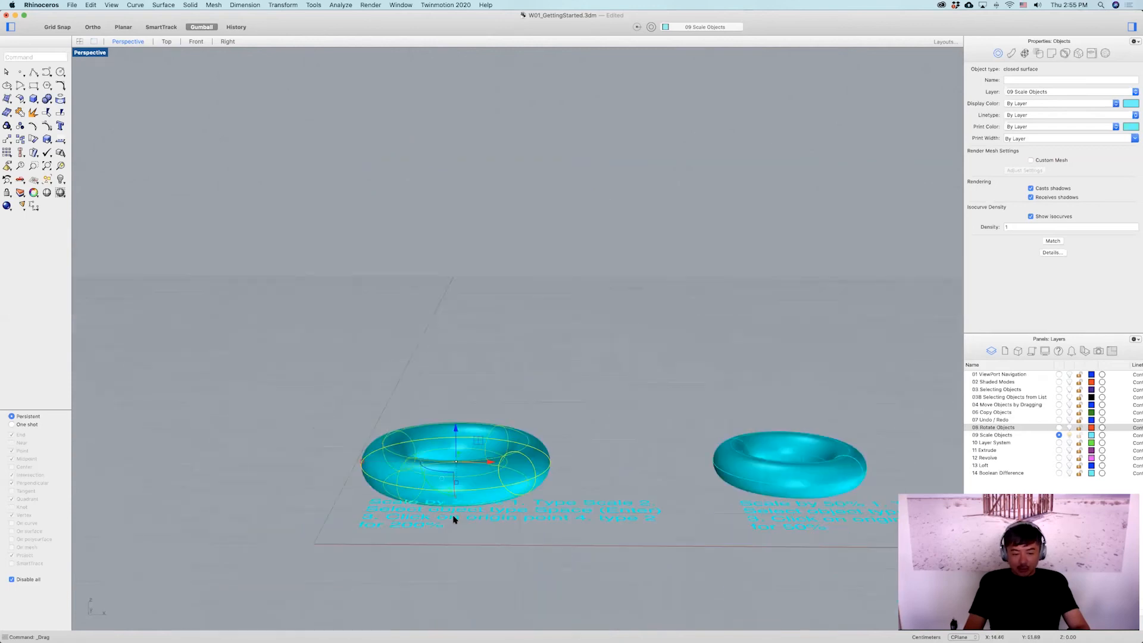
pyautogui.scroll(8, 455, 516)
pyautogui.moveTo(459, 437)
pyautogui.mouseDown()
pyautogui.moveTo(459, 416)
pyautogui.moveTo(454, 510)
pyautogui.moveTo(446, 416)
pyautogui.moveTo(439, 502)
pyautogui.moveTo(428, 395)
pyautogui.moveTo(429, 434)
pyautogui.moveTo(467, 420)
pyautogui.mouseUp()
pyautogui.press('super+z')
pyautogui.press('super+z')
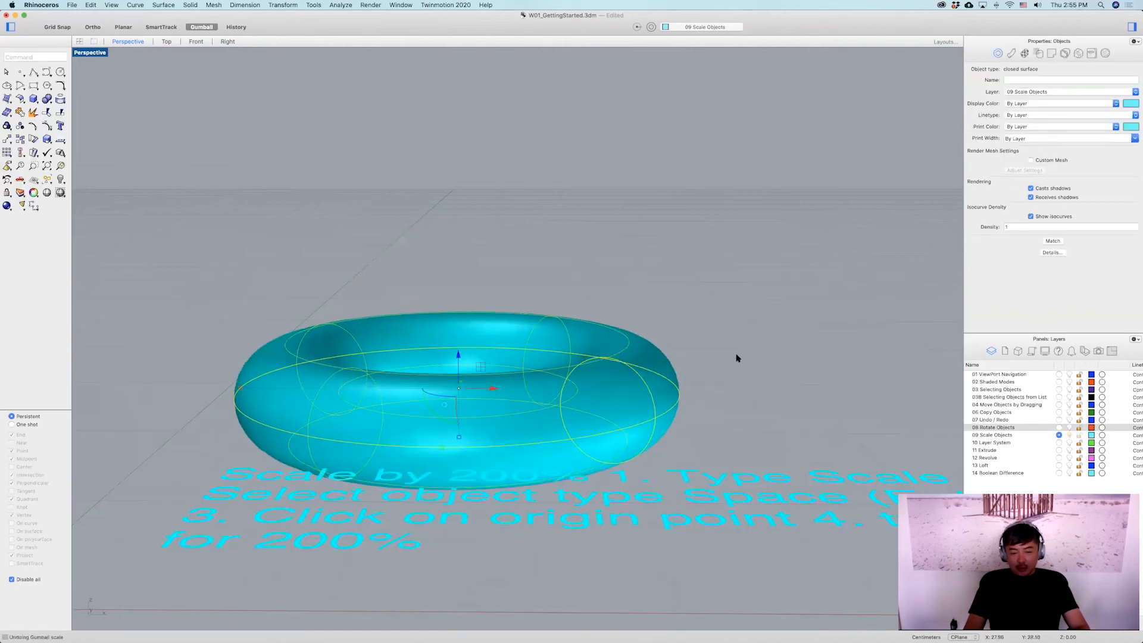
# Scale the left torus by a factor of 2 with the gumball.
pyautogui.scroll(-6, 738, 354)
pyautogui.click(742, 341)
pyautogui.moveTo(742, 341); pyautogui.dragTo(572, 377, button='right')
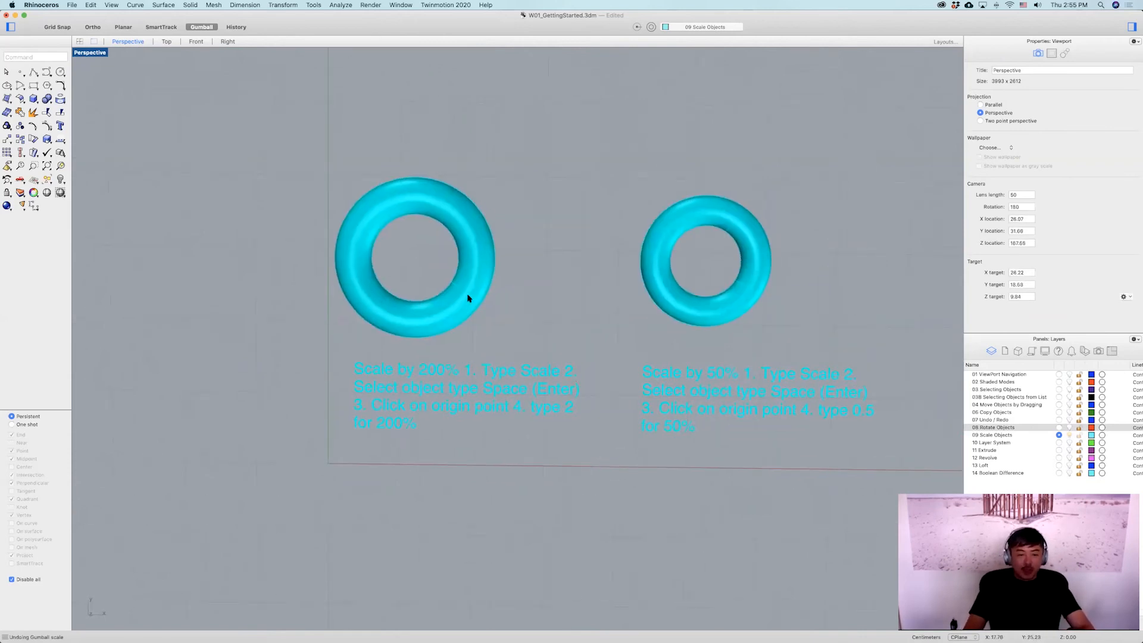
pyautogui.click(450, 275)
pyautogui.moveTo(518, 334); pyautogui.dragTo(479, 341, button='right')
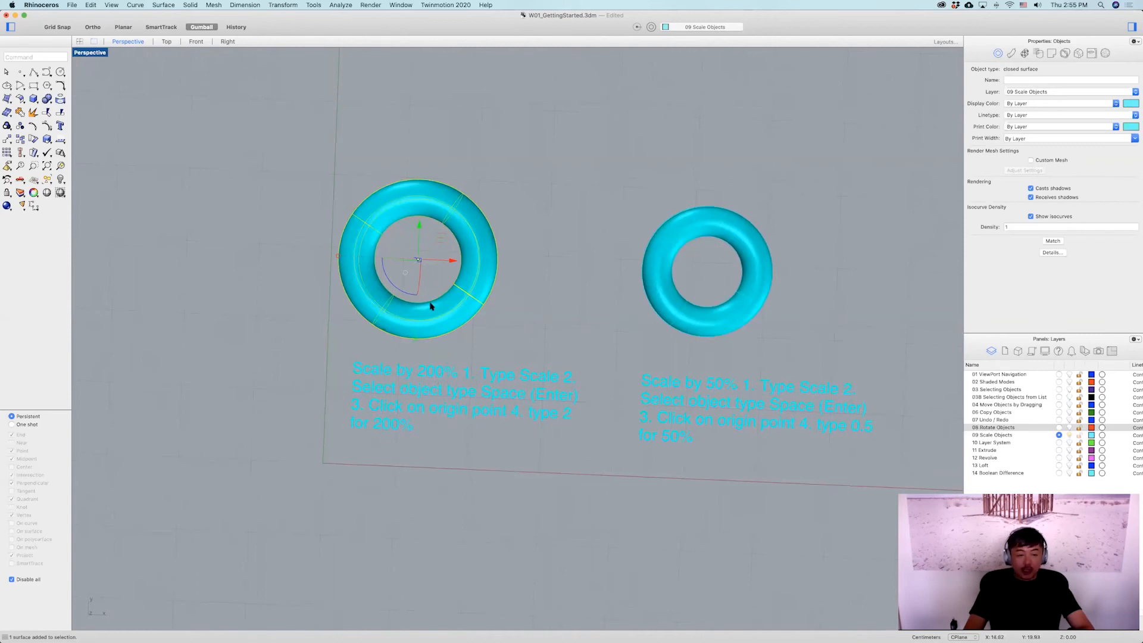
pyautogui.moveTo(372, 296); pyautogui.dragTo(327, 307, button='right')
pyautogui.scroll(7, 326, 304)
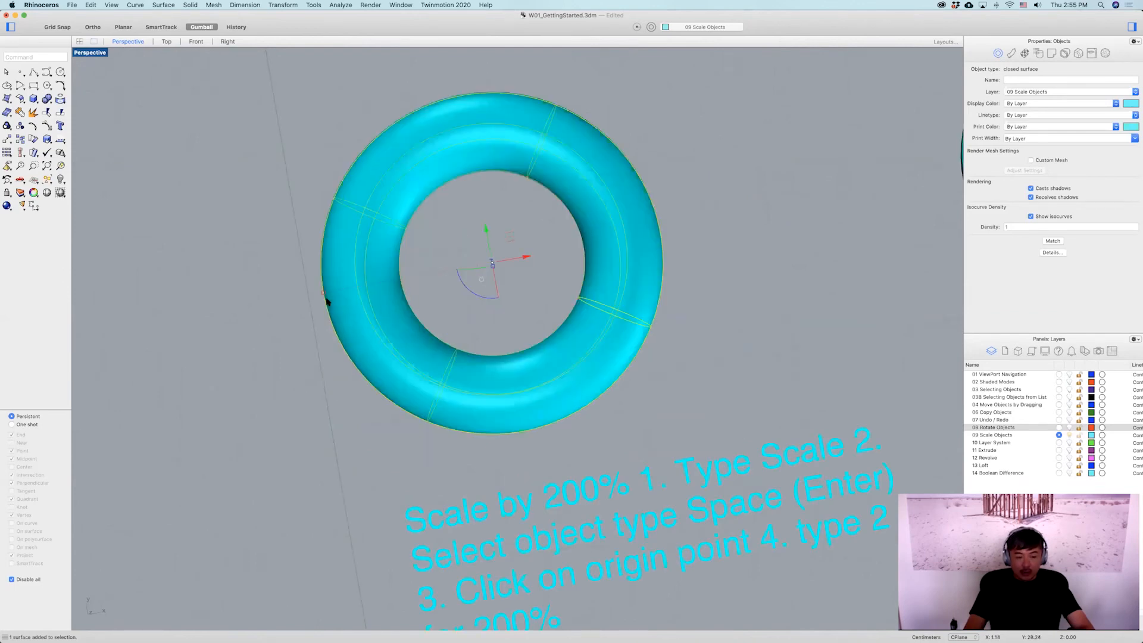
pyautogui.click(322, 296)
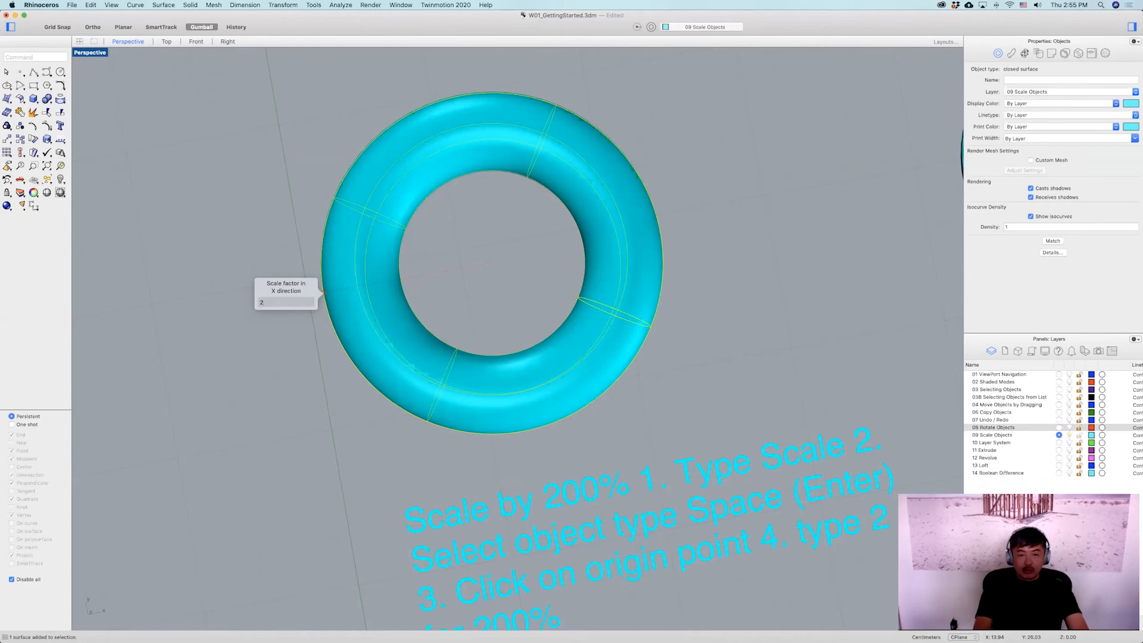
pyautogui.write('2')
pyautogui.press('Return')
# Scale the right torus by a factor of 0.5 with the gumball.
pyautogui.scroll(-5, 566, 316)
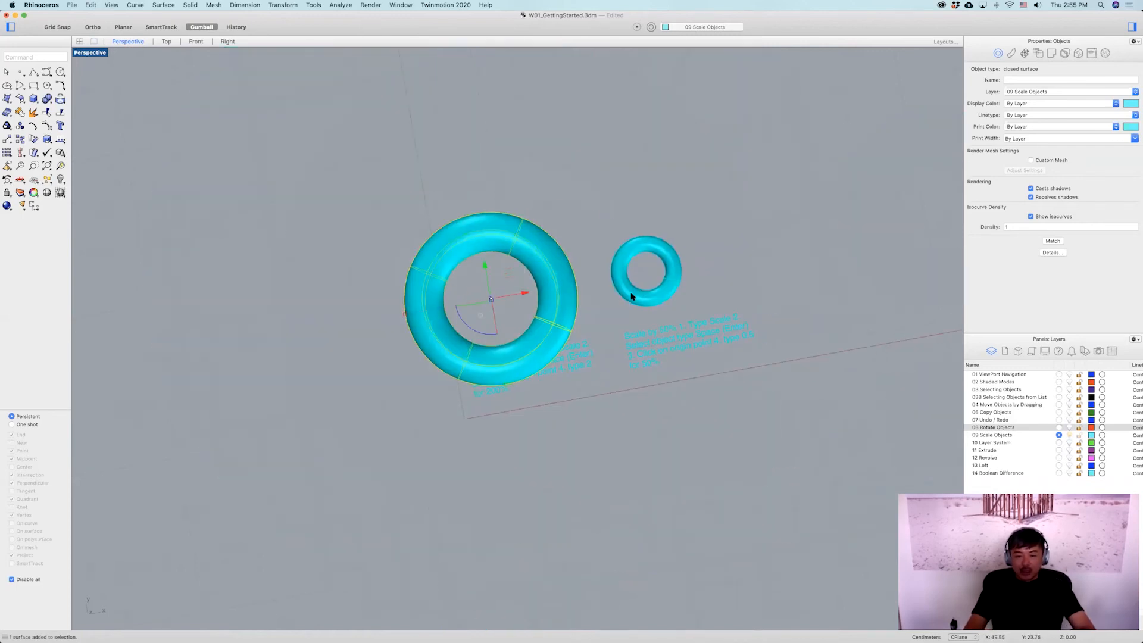
pyautogui.scroll(5, 625, 292)
pyautogui.click(573, 258)
pyautogui.keyDown('shift'); pyautogui.click(573, 260); pyautogui.keyUp('shift')
pyautogui.write('0')
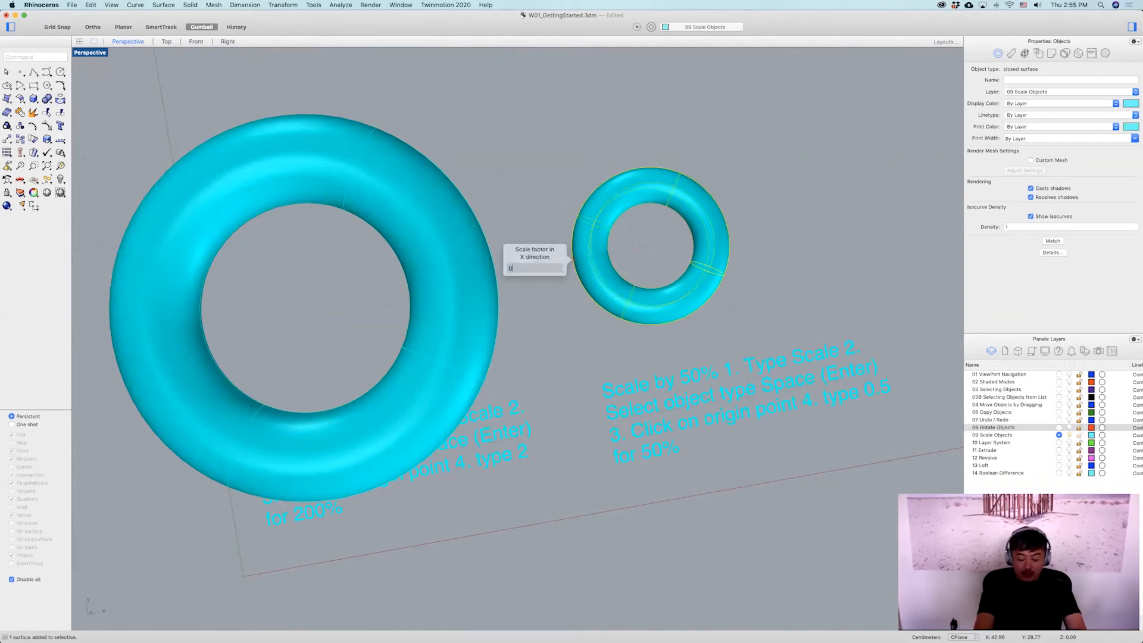
pyautogui.write('.')
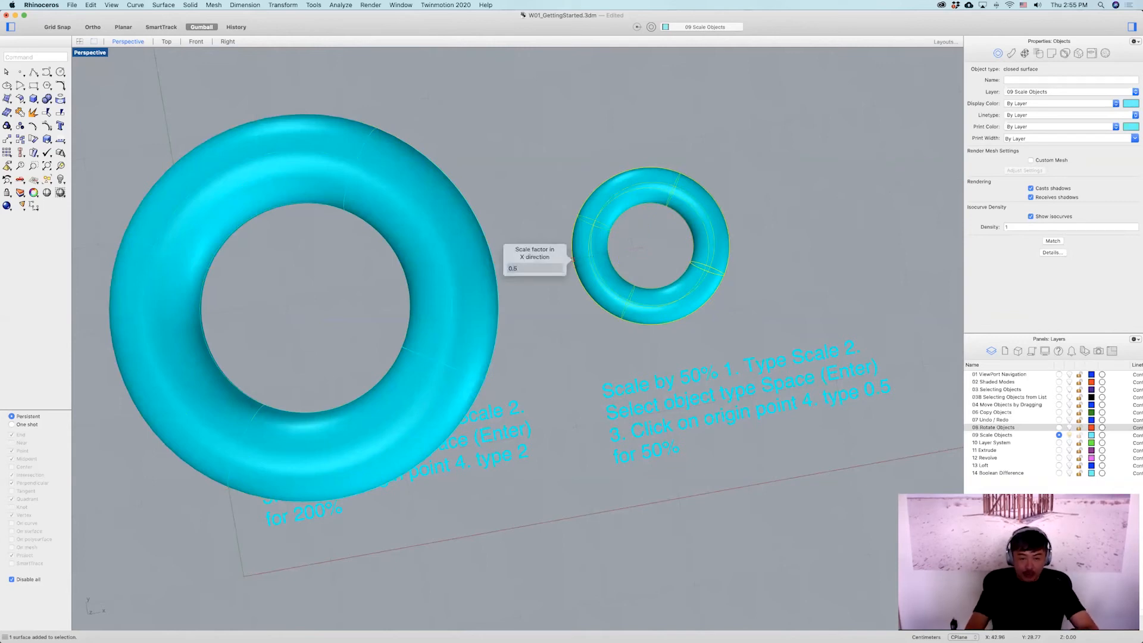
pyautogui.write('5')
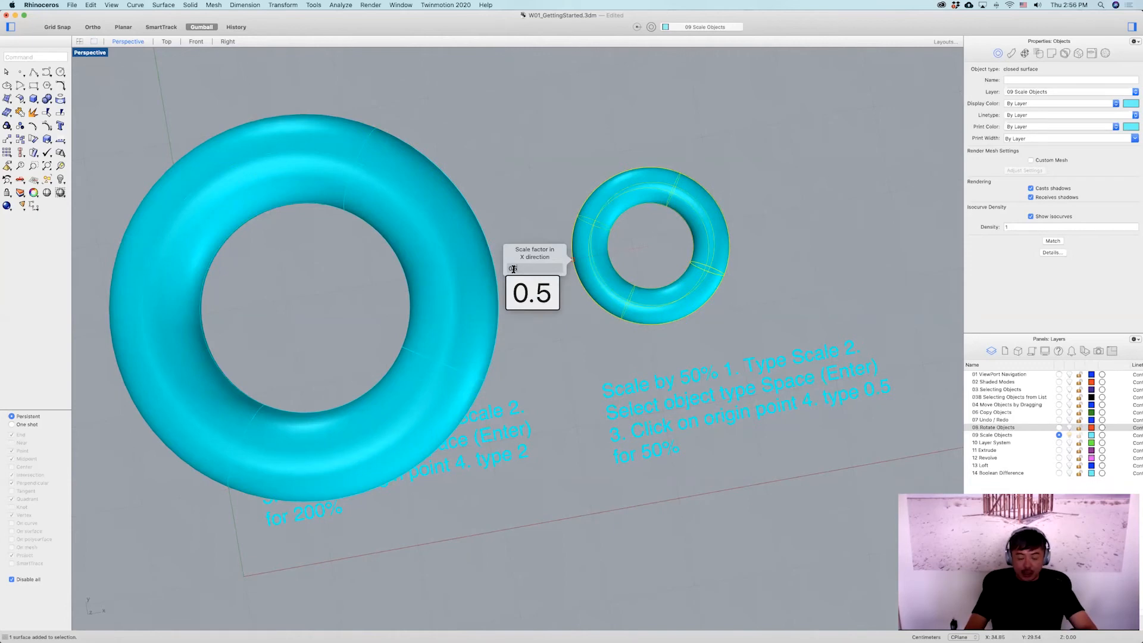
pyautogui.press('Return')
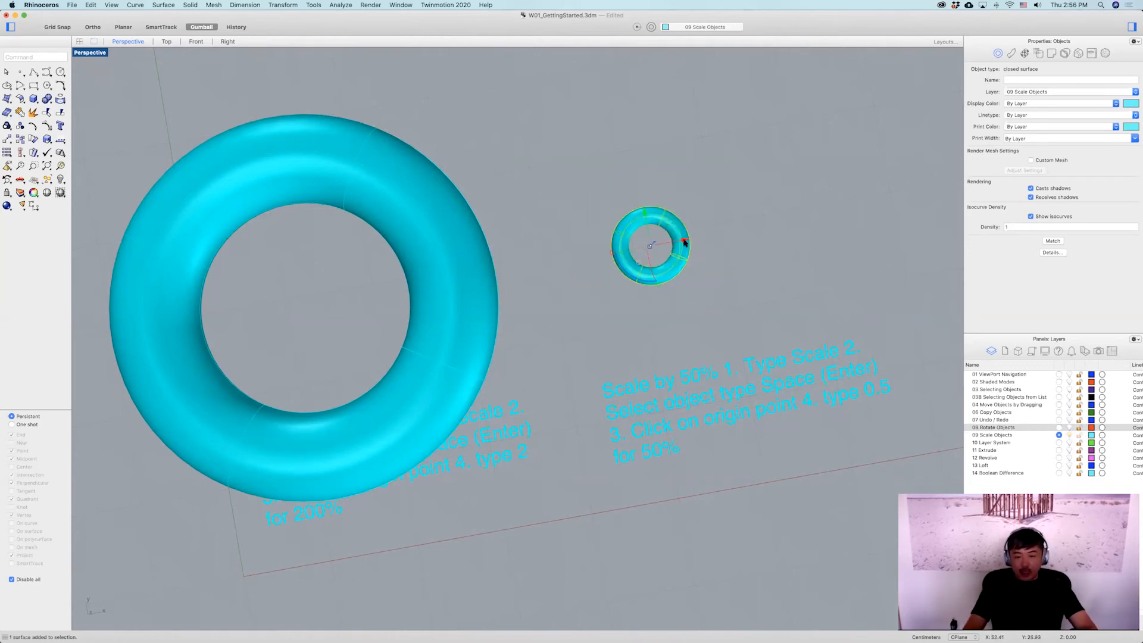
# Make 10 Layer System the current layer.
pyautogui.click(699, 278)
pyautogui.scroll(-6, 699, 277)
pyautogui.moveTo(646, 299); pyautogui.dragTo(780, 383, button='right')
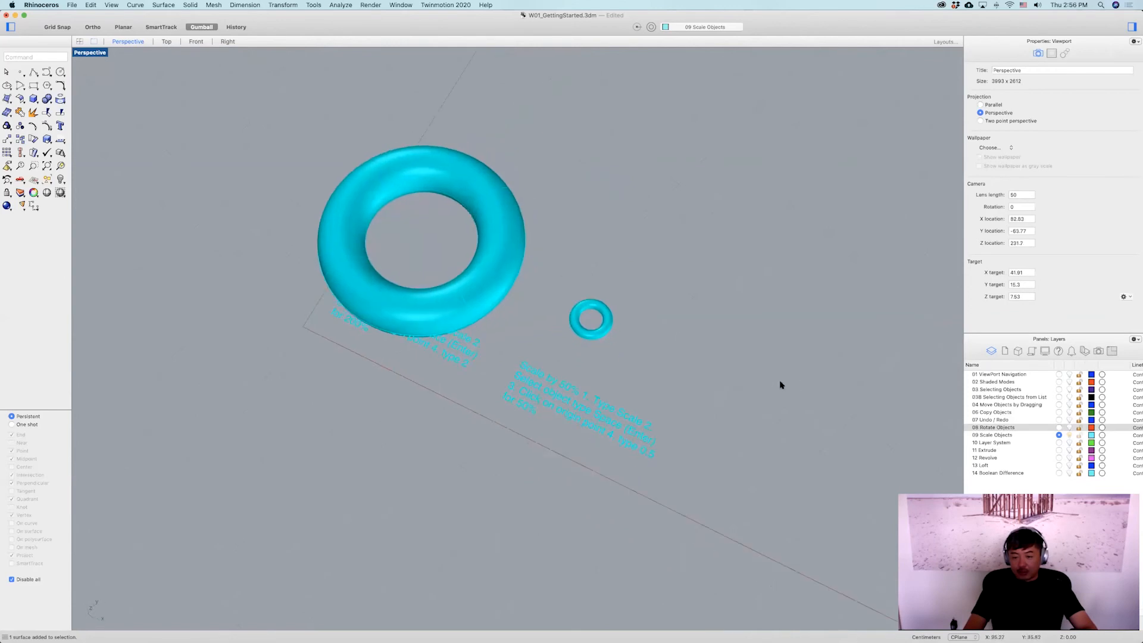
pyautogui.click(1058, 443)
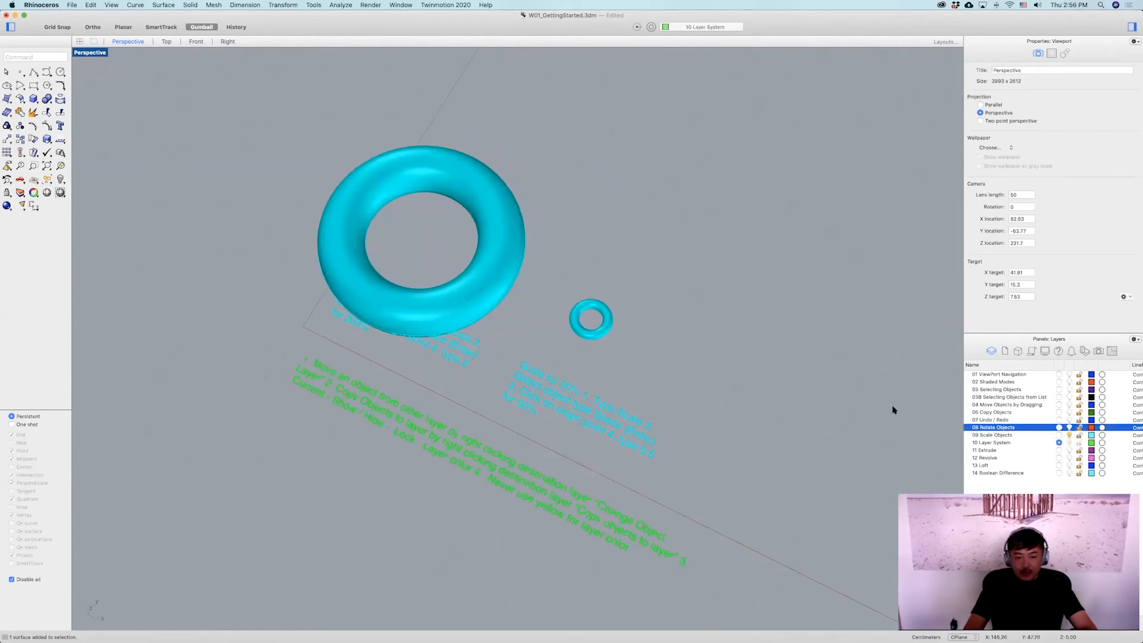
pyautogui.moveTo(651, 349); pyautogui.dragTo(533, 397, button='right')
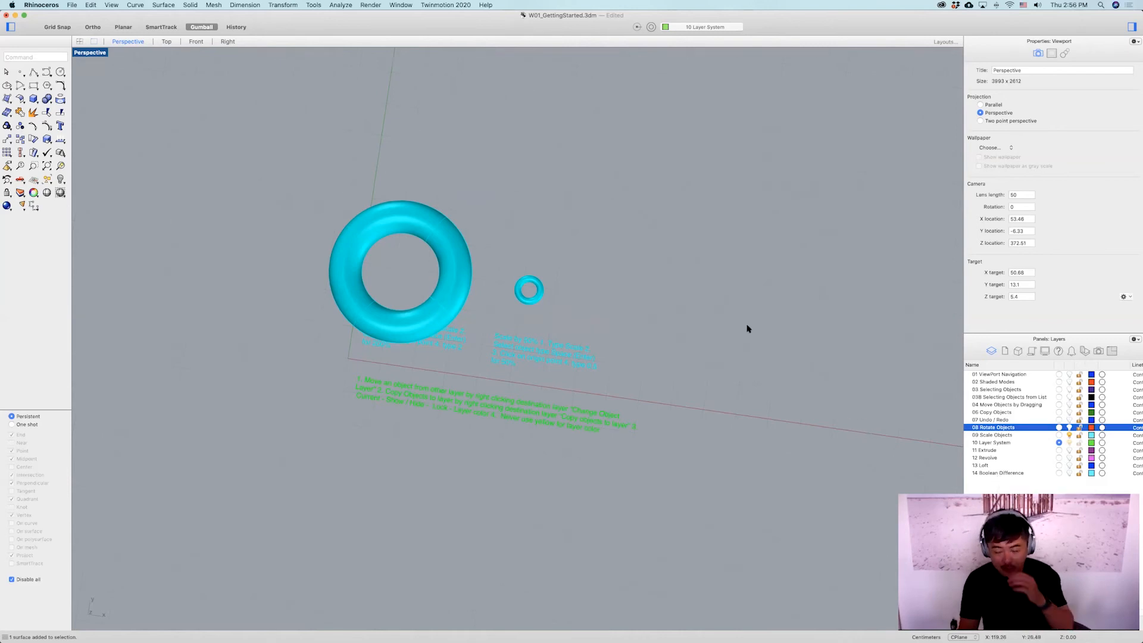
# Move the left torus from 09 Scale Objects onto the 10 Layer System layer.
pyautogui.click(442, 239)
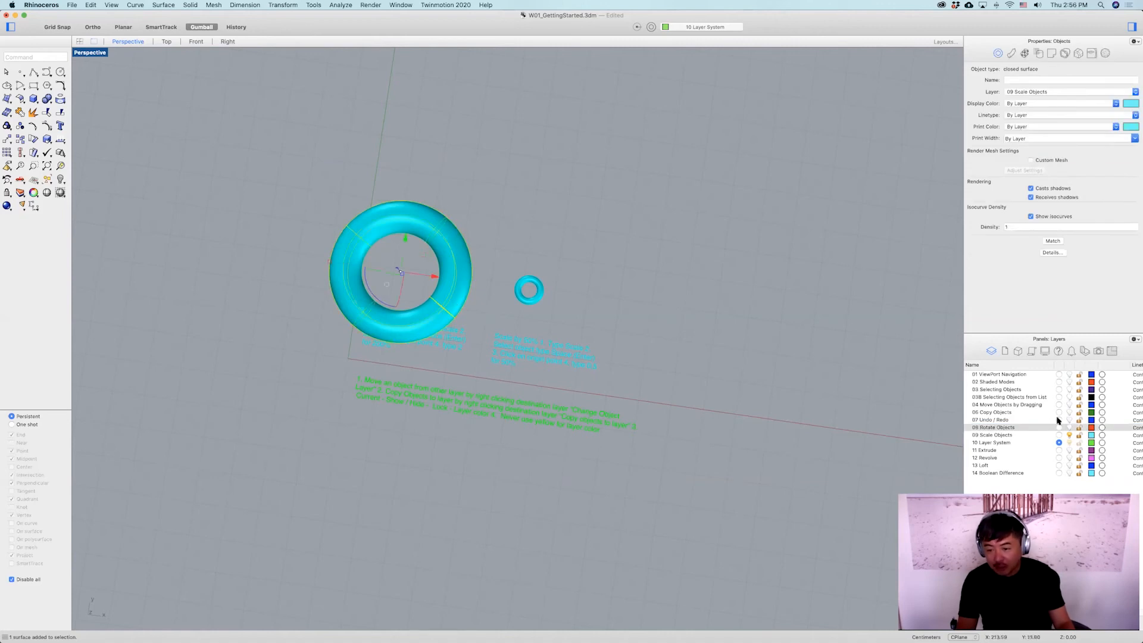
pyautogui.click(1010, 436)
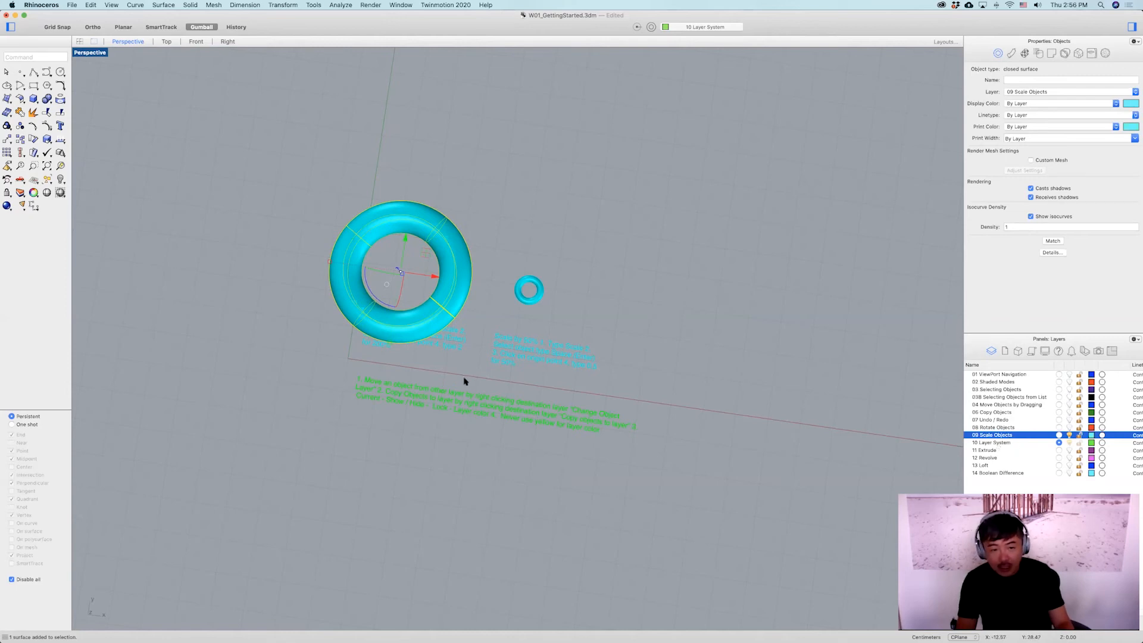
pyautogui.rightClick(989, 443)
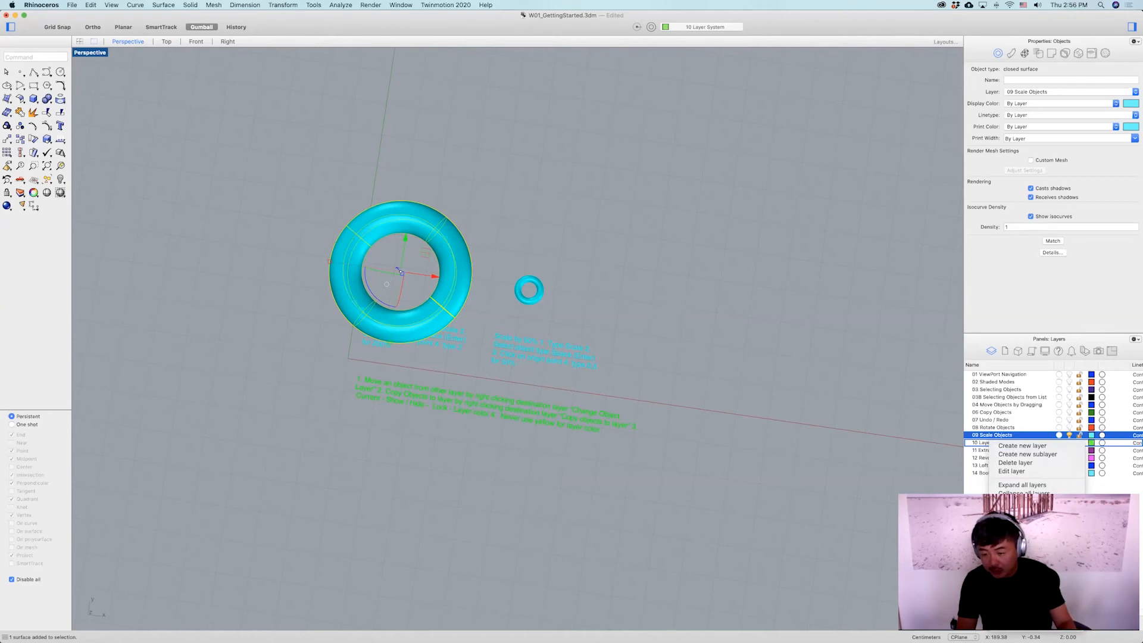
pyautogui.click(1025, 556)
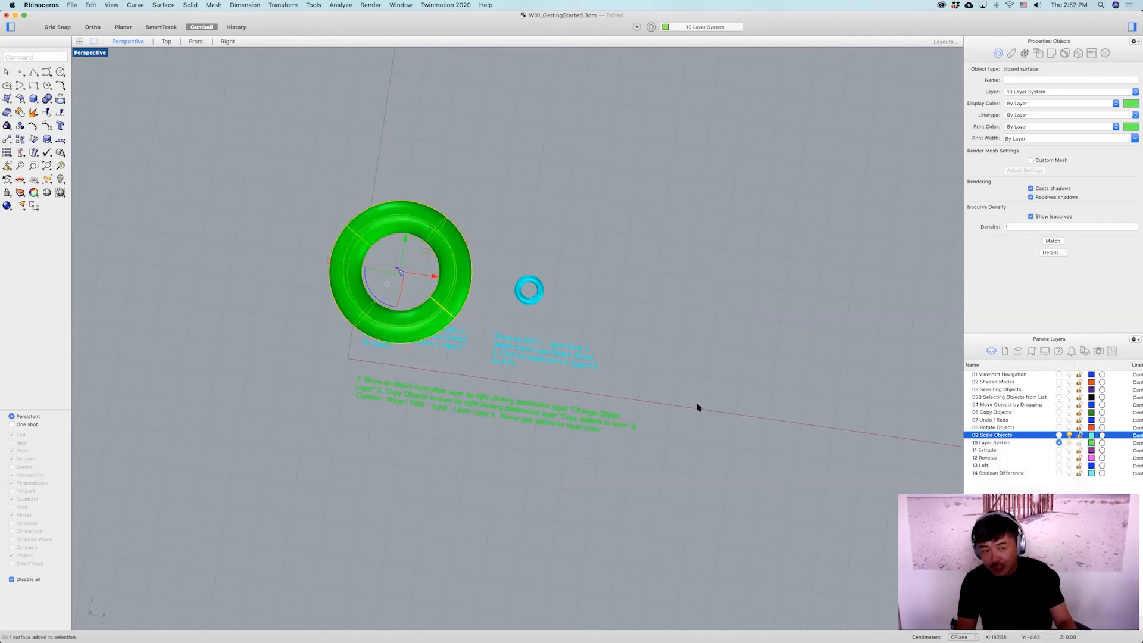
pyautogui.click(697, 334)
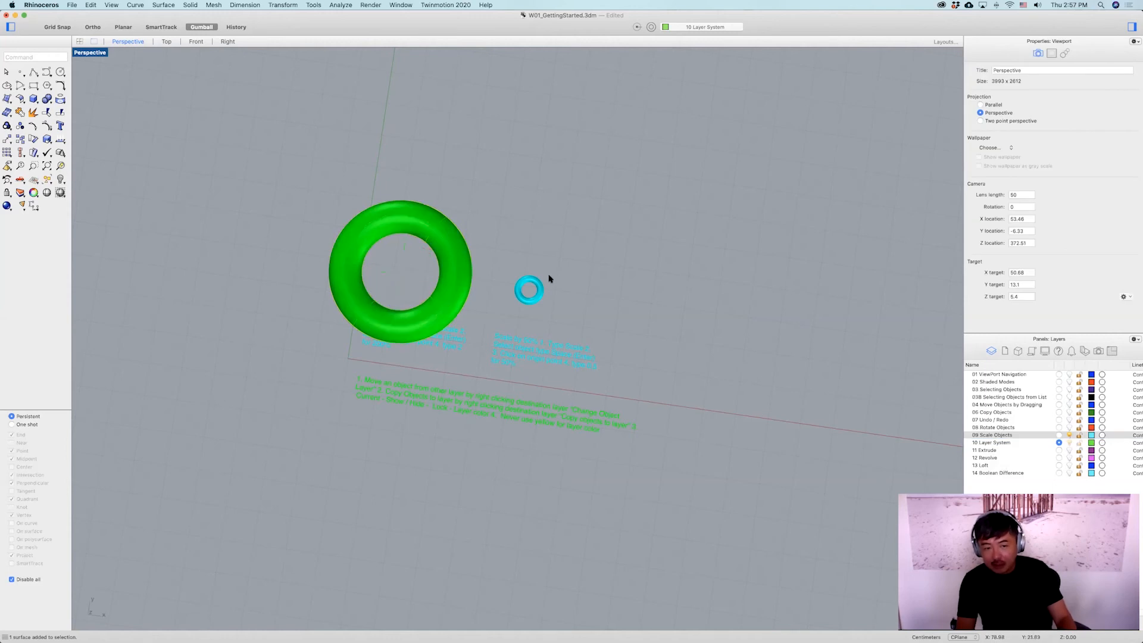
# Add a new layer directly beneath the 09 Scale Objects layer.
pyautogui.moveTo(566, 244); pyautogui.dragTo(567, 232, button='right')
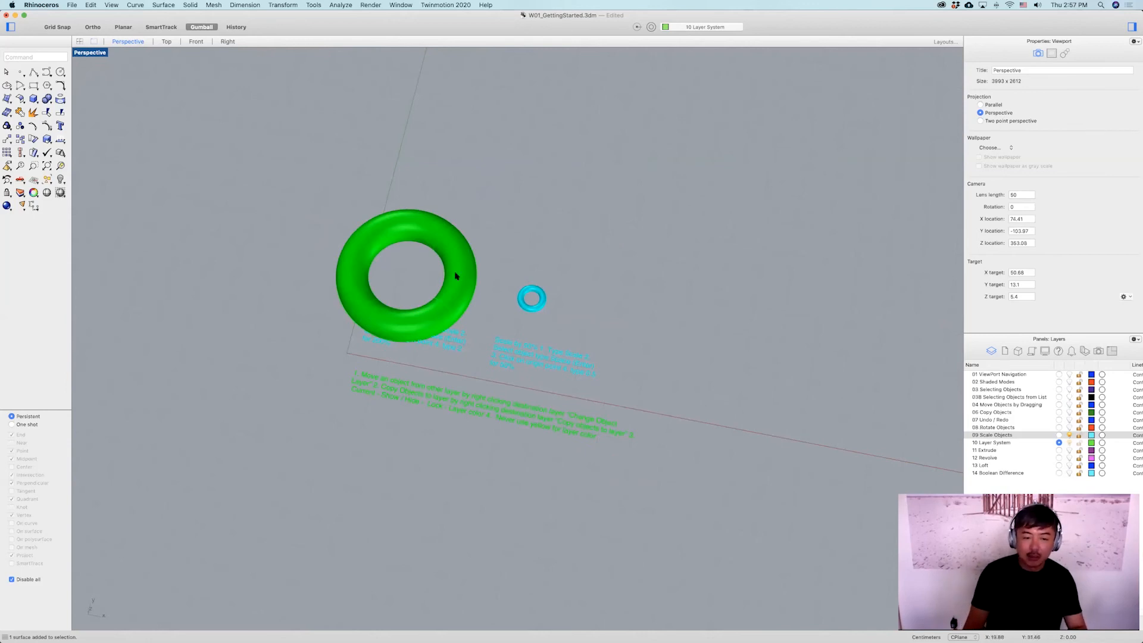
pyautogui.scroll(3, 455, 288)
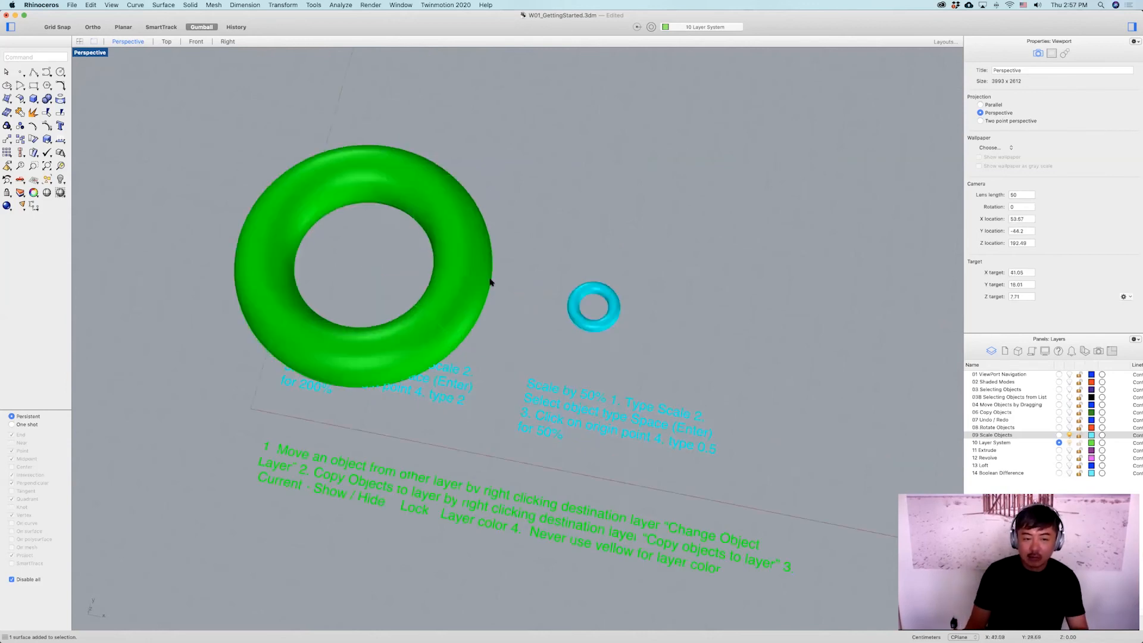
pyautogui.hscroll(2, 490, 282)
pyautogui.click(395, 301)
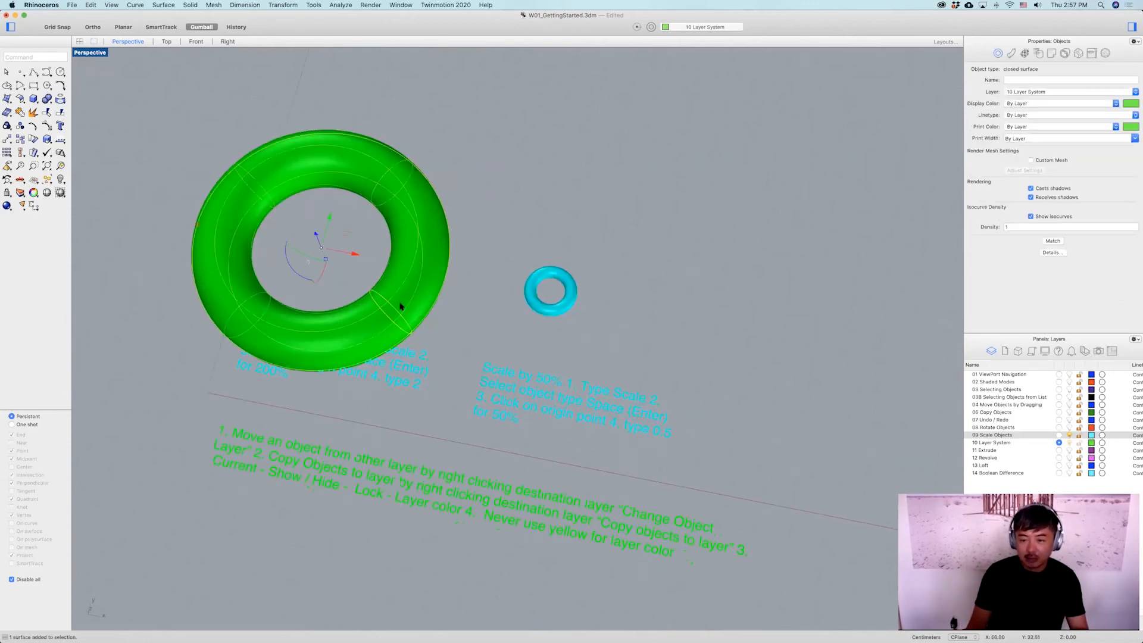
pyautogui.rightClick(997, 428)
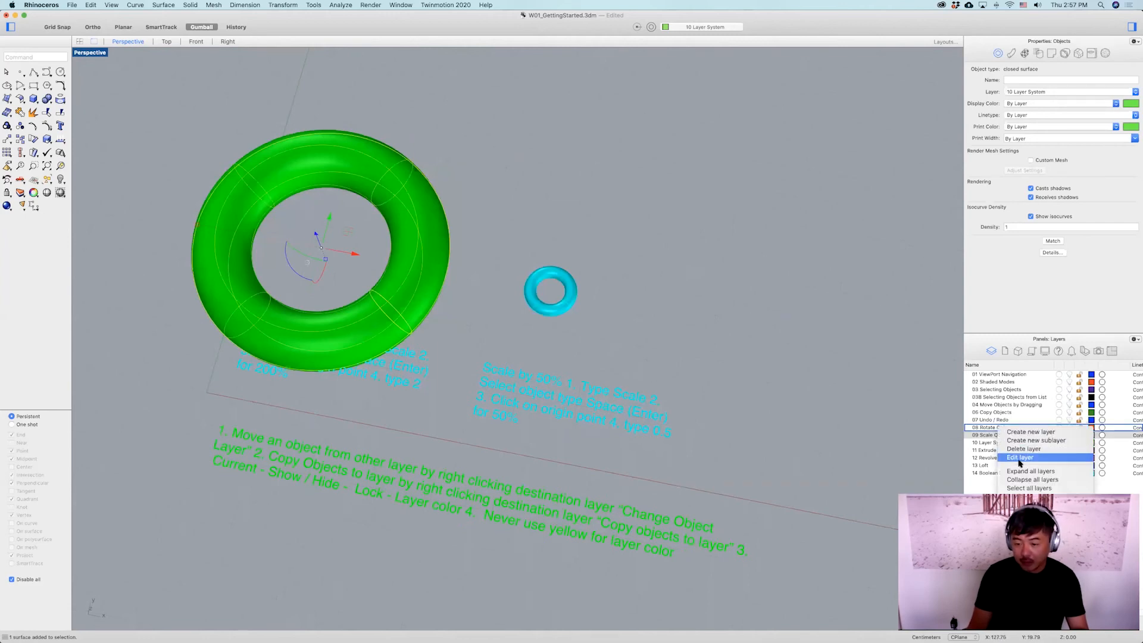
pyautogui.click(980, 437)
pyautogui.rightClick(980, 437)
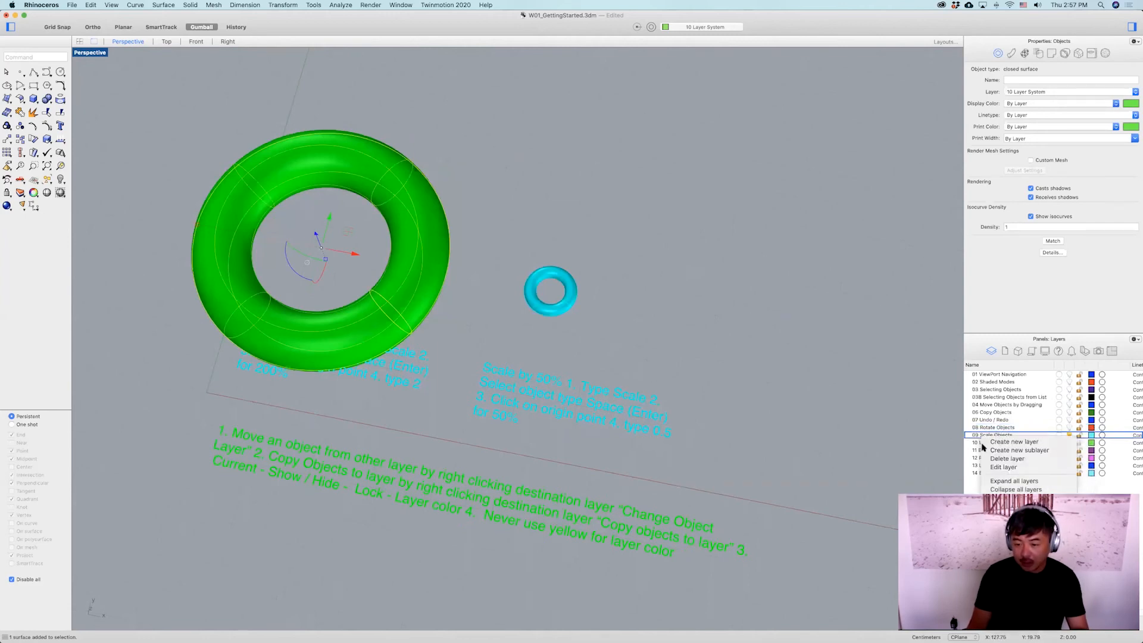
pyautogui.click(976, 446)
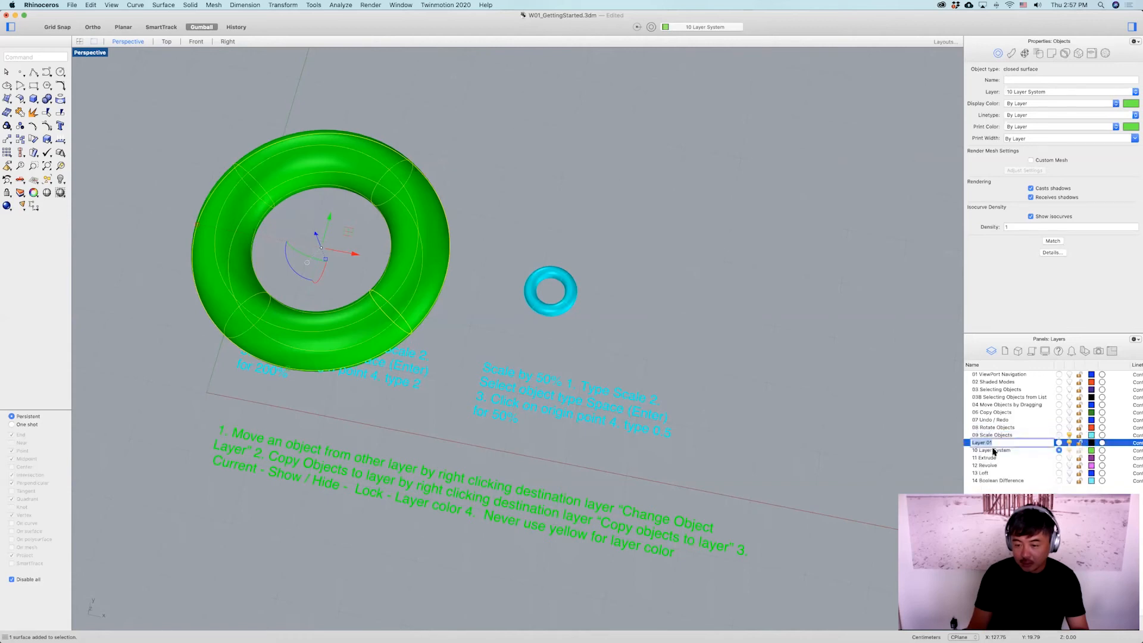
# Move the selected left torus back onto the 09 Scale Objects layer.
pyautogui.rightClick(1005, 437)
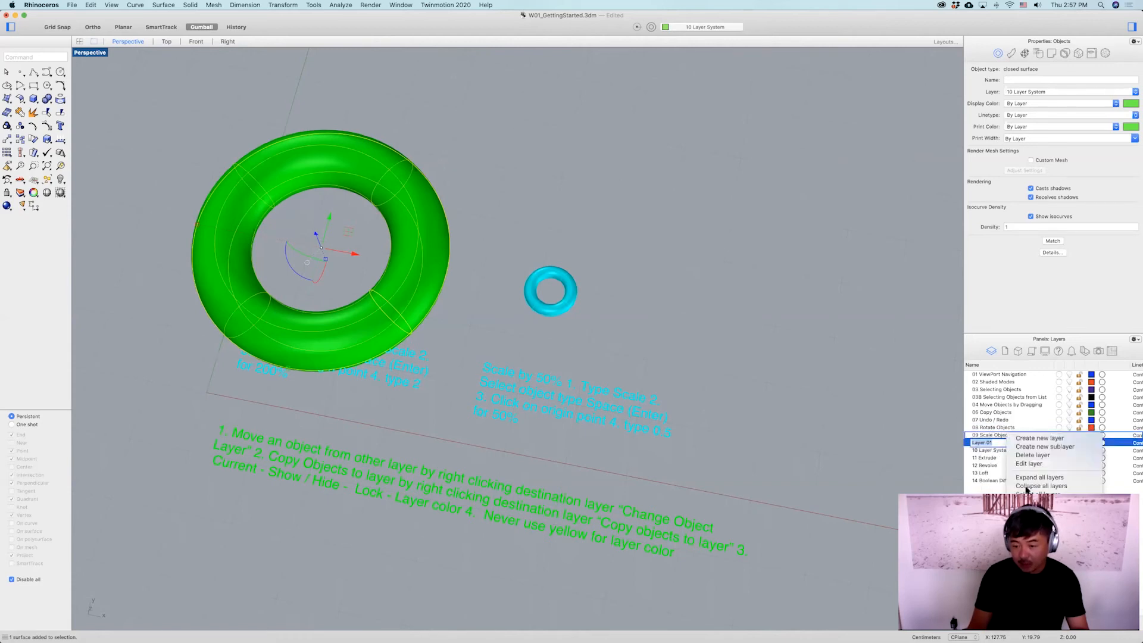
pyautogui.click(1039, 533)
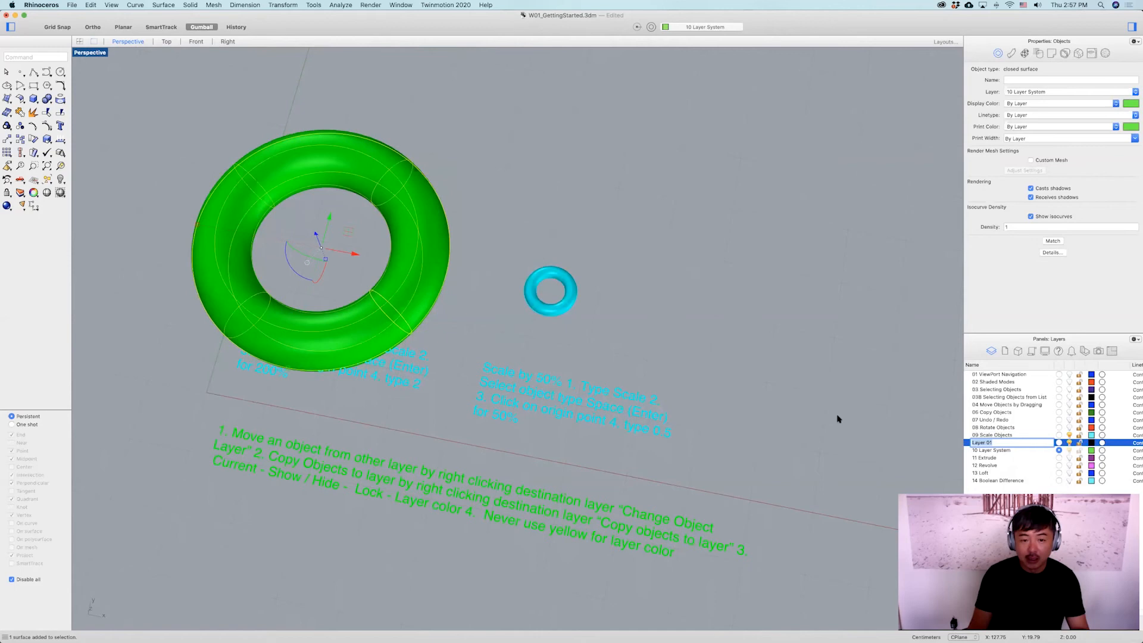
pyautogui.click(696, 281)
# Select both tori and copy them onto the 10 Layer System layer.
pyautogui.moveTo(611, 243); pyautogui.dragTo(652, 176, button='right')
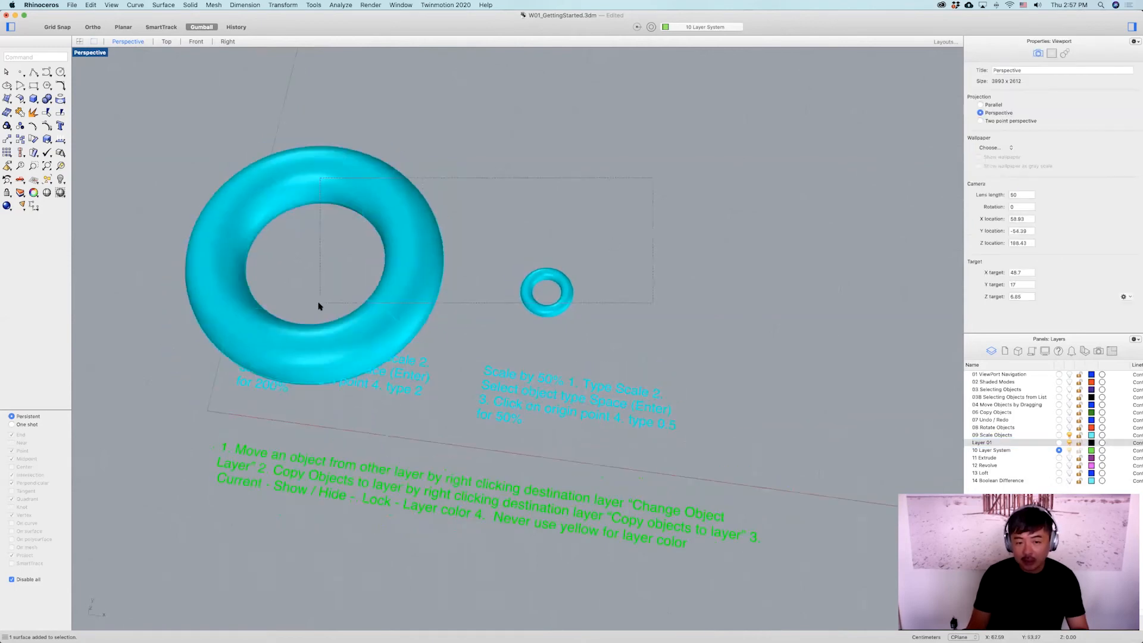
pyautogui.moveTo(319, 306); pyautogui.dragTo(319, 306)
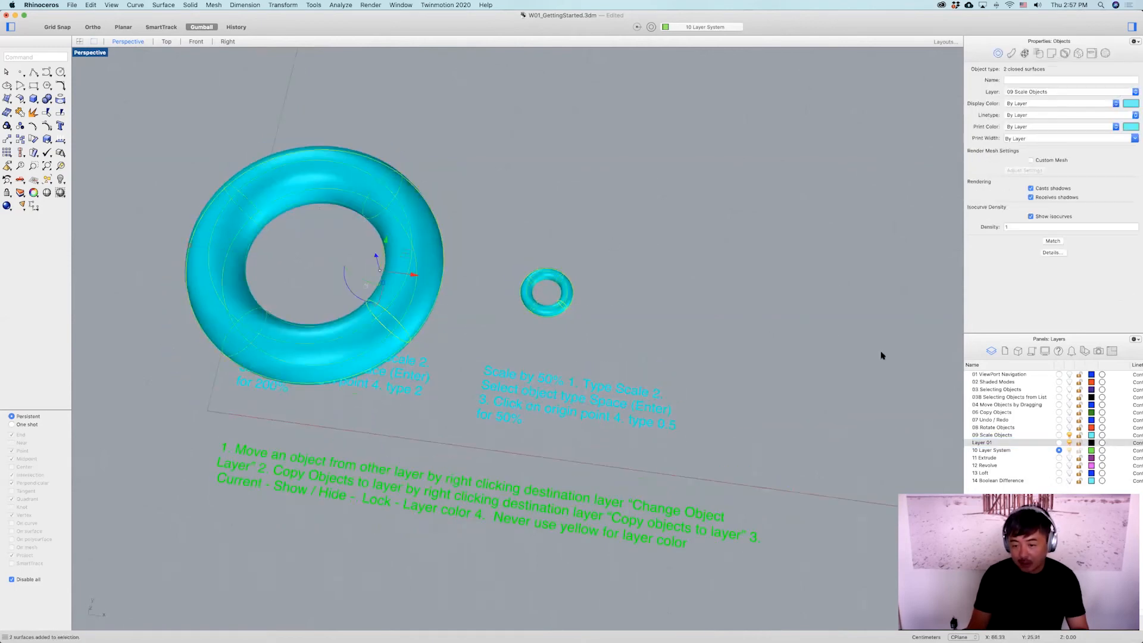
pyautogui.rightClick(1009, 451)
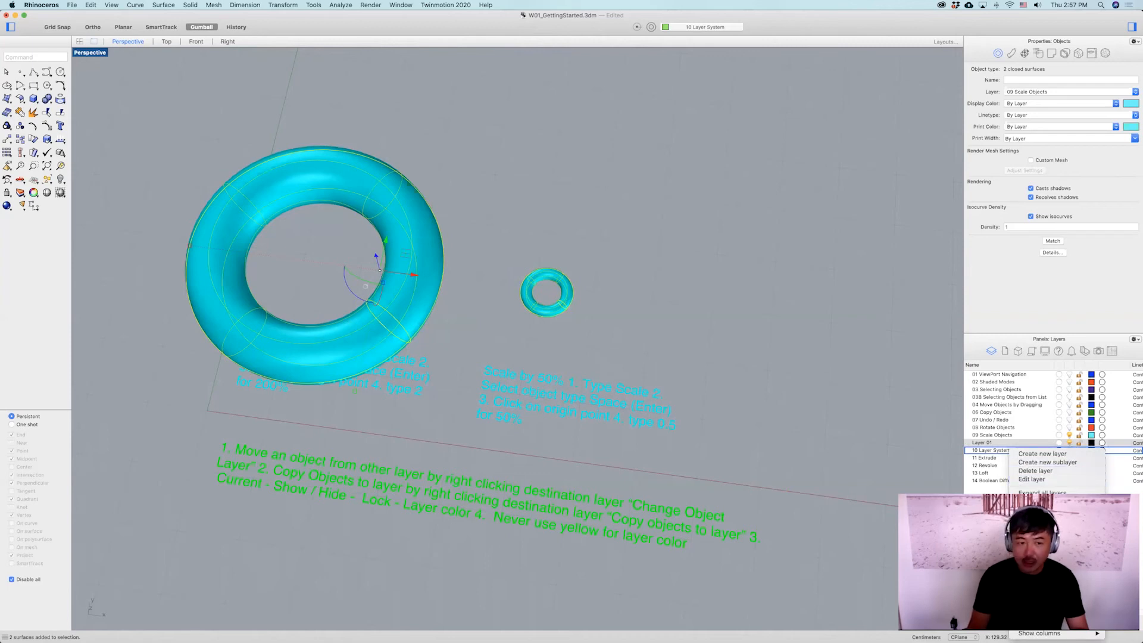
pyautogui.press('Escape')
# Select both copied tori and drag them upward, away from the original pair.
pyautogui.click(564, 265)
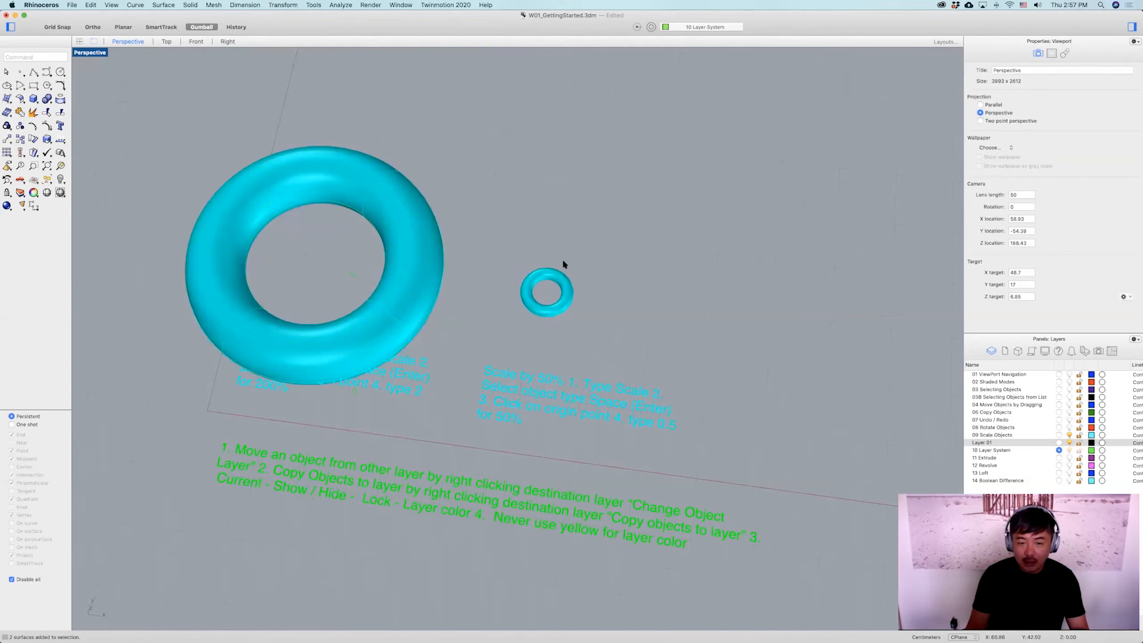
pyautogui.click(528, 285)
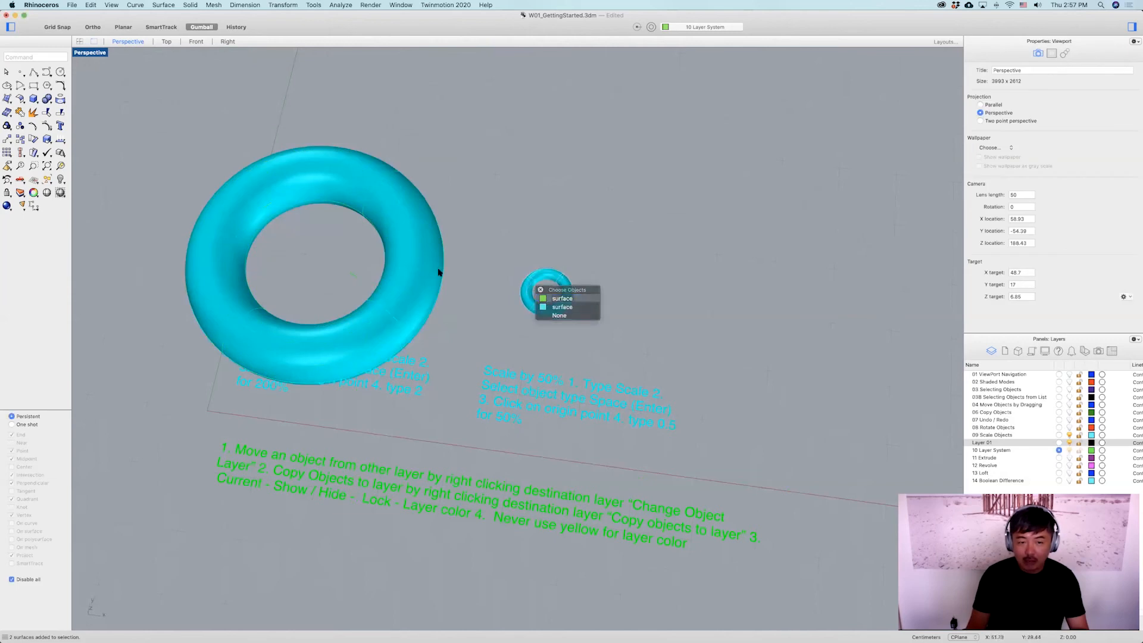
pyautogui.click(559, 298)
pyautogui.click(448, 291)
pyautogui.click(450, 290)
pyautogui.scroll(-4, 467, 283)
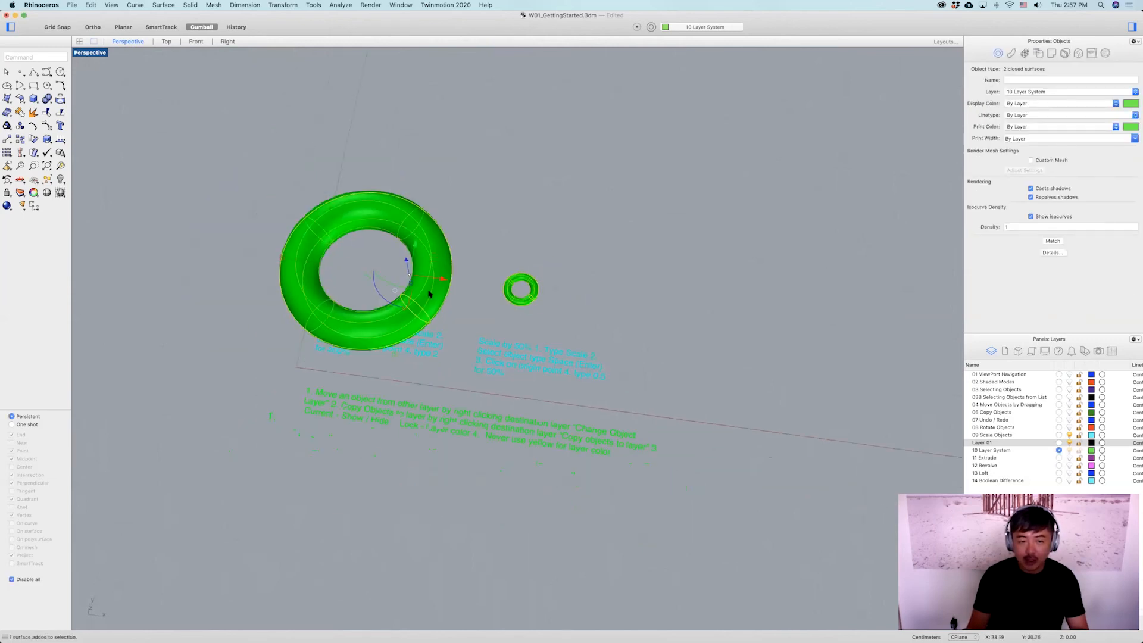
pyautogui.moveTo(416, 247); pyautogui.dragTo(480, 95)
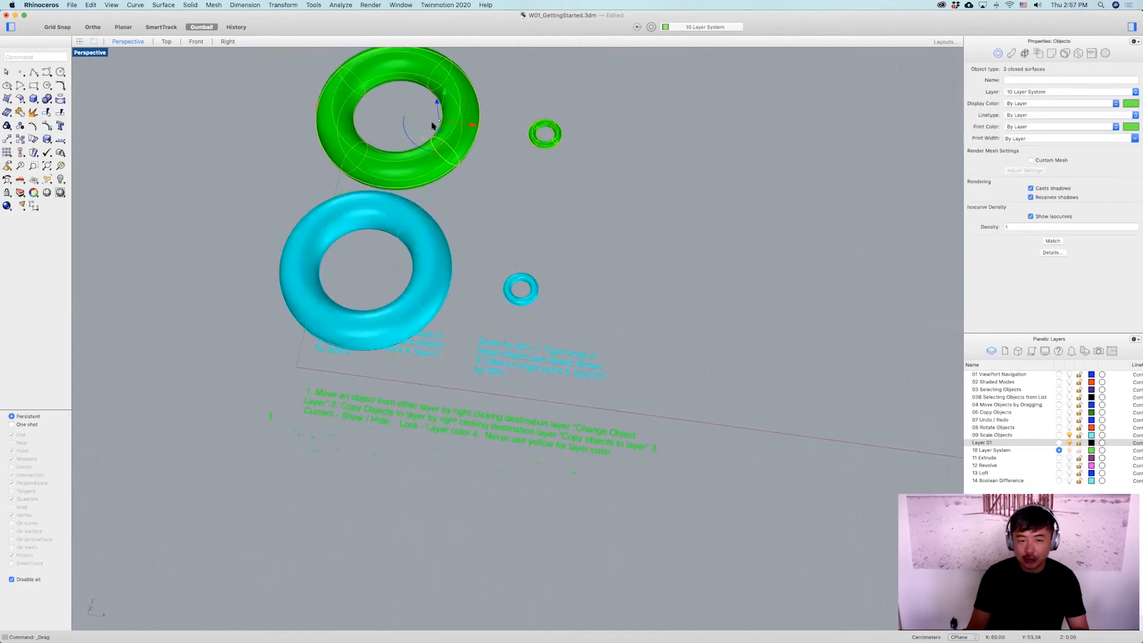
pyautogui.click(557, 213)
pyautogui.moveTo(521, 258); pyautogui.dragTo(566, 324, button='right')
pyautogui.moveTo(566, 250); pyautogui.dragTo(598, 250, button='right')
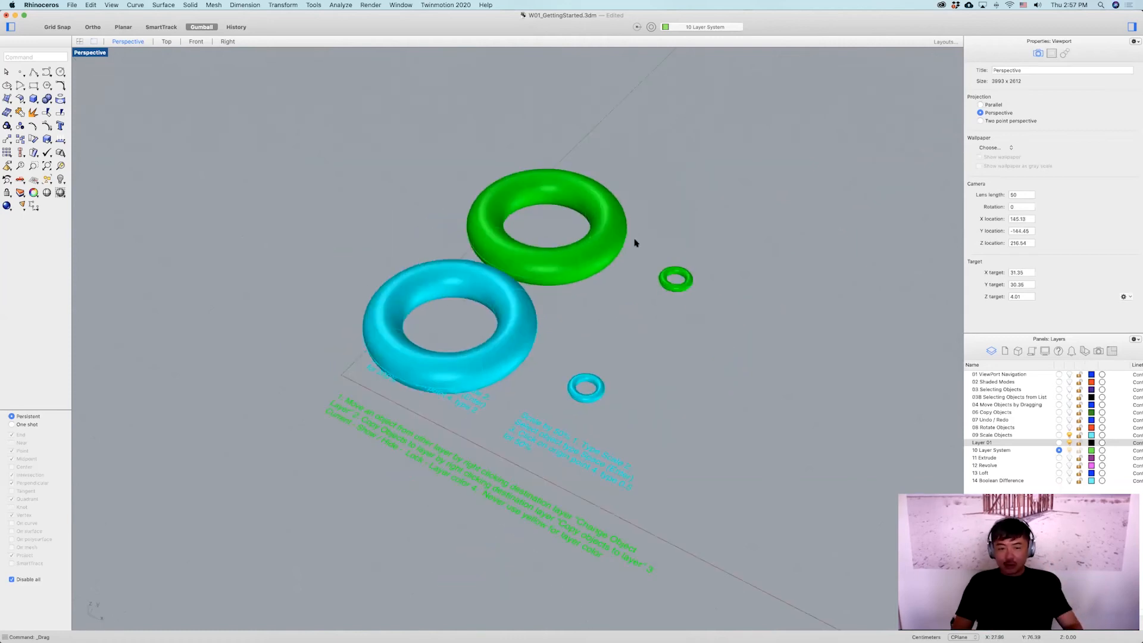
pyautogui.scroll(-5, 673, 321)
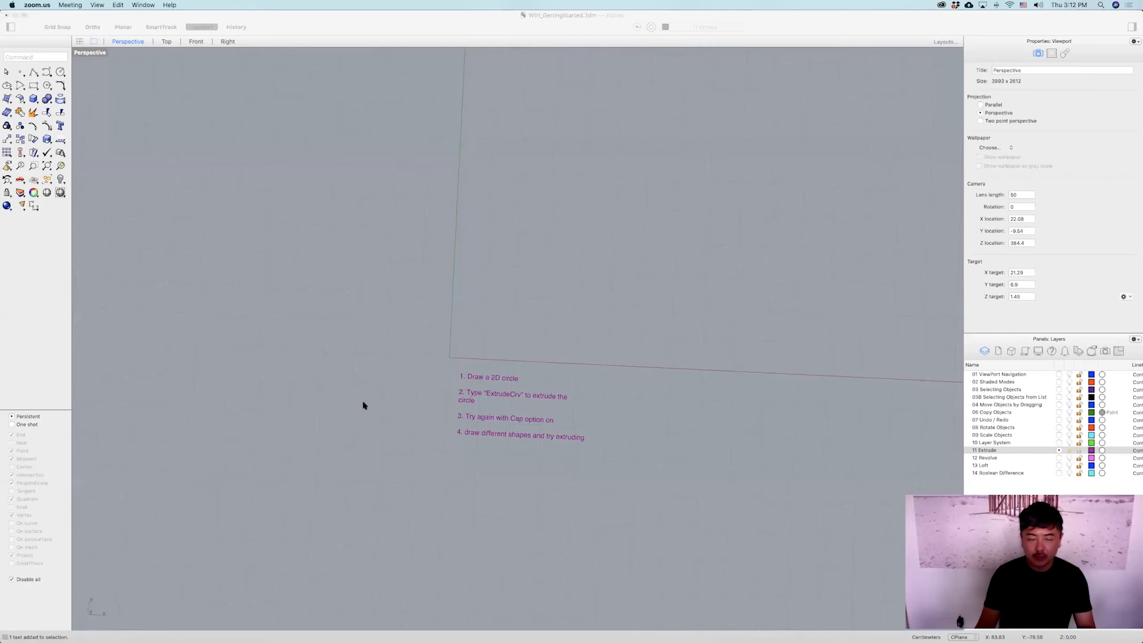
# On the 11 Extrude layer, draw a circle with the Circle tool above the exercise notes.
pyautogui.click(393, 390)
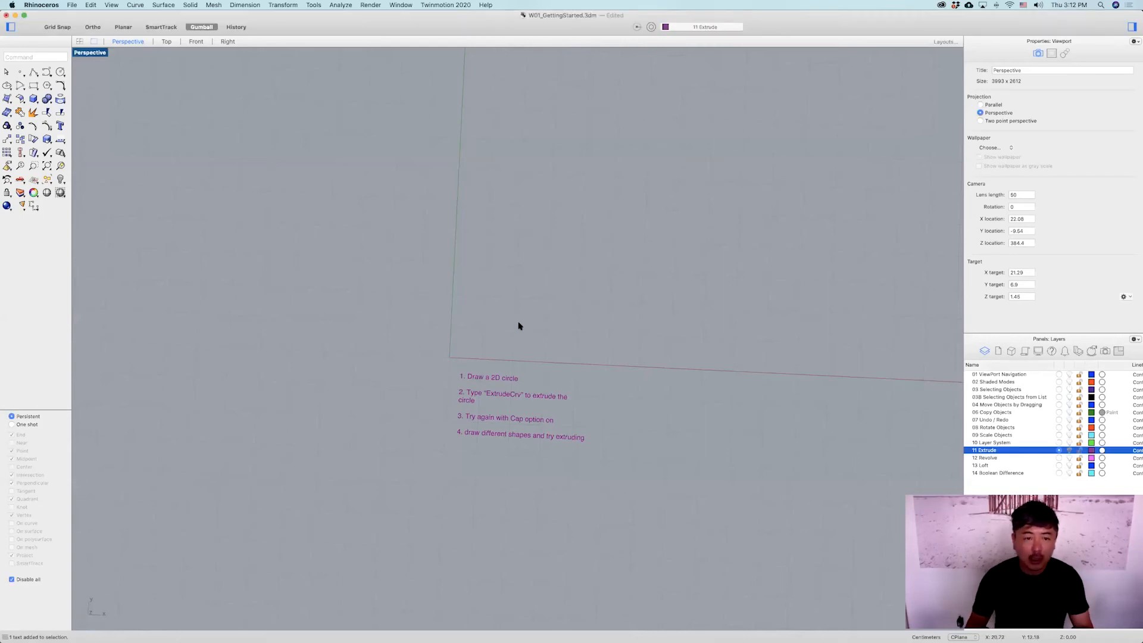
pyautogui.moveTo(446, 288); pyautogui.dragTo(500, 271, button='right')
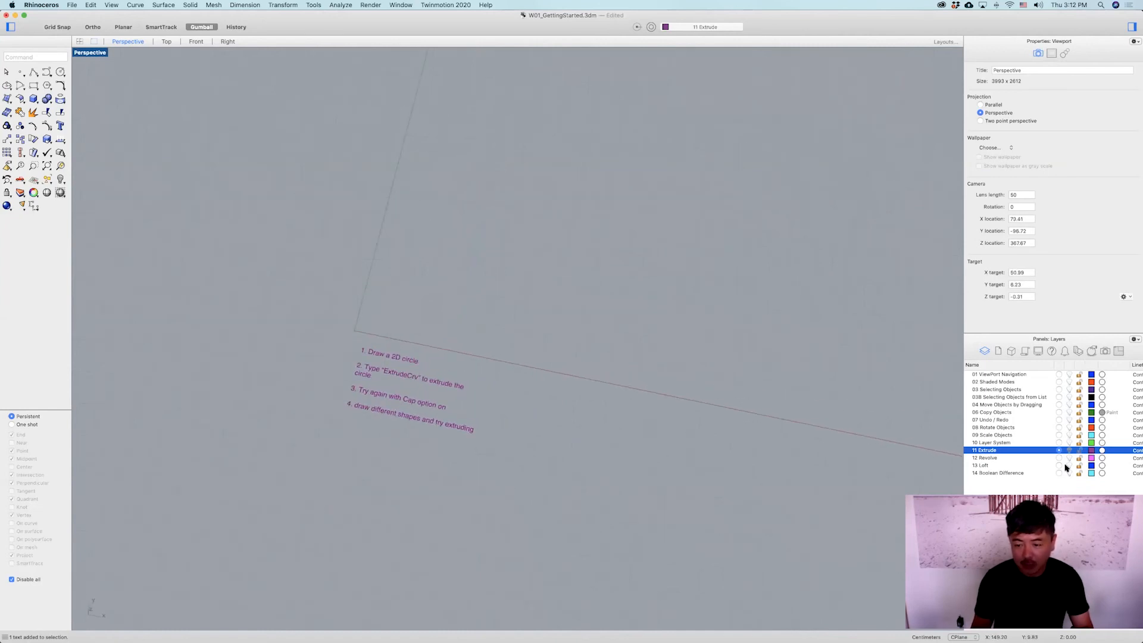
pyautogui.keyDown('shift'); pyautogui.moveTo(540, 319); pyautogui.dragTo(494, 307, button='right'); pyautogui.keyUp('shift')
pyautogui.scroll(3, 326, 360)
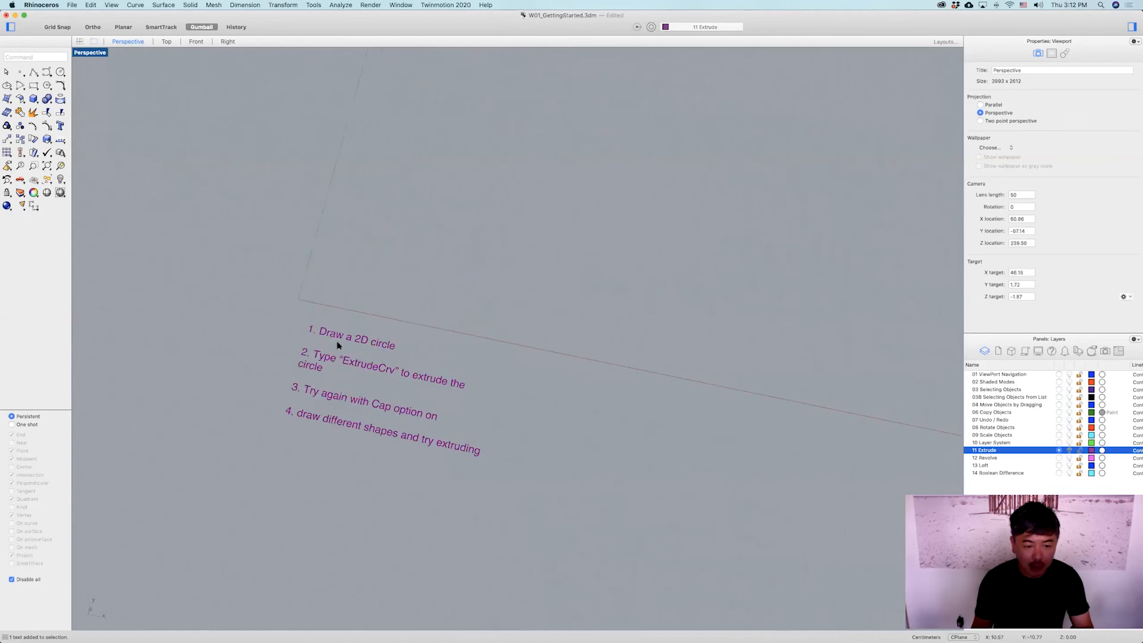
pyautogui.click(60, 72)
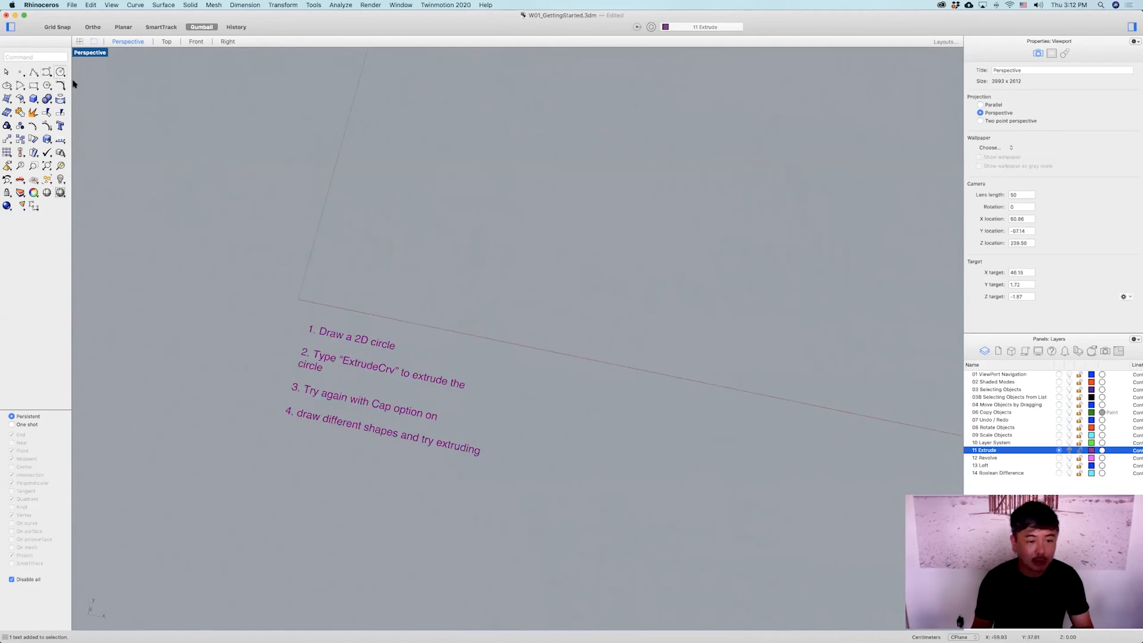
pyautogui.click(298, 216)
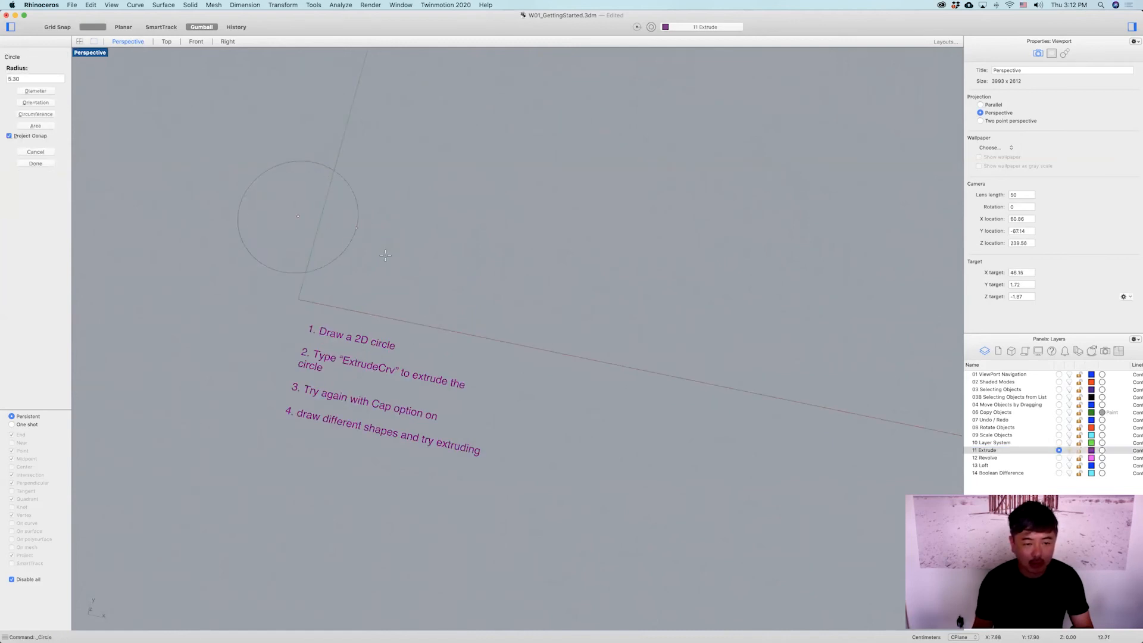
pyautogui.click(338, 262)
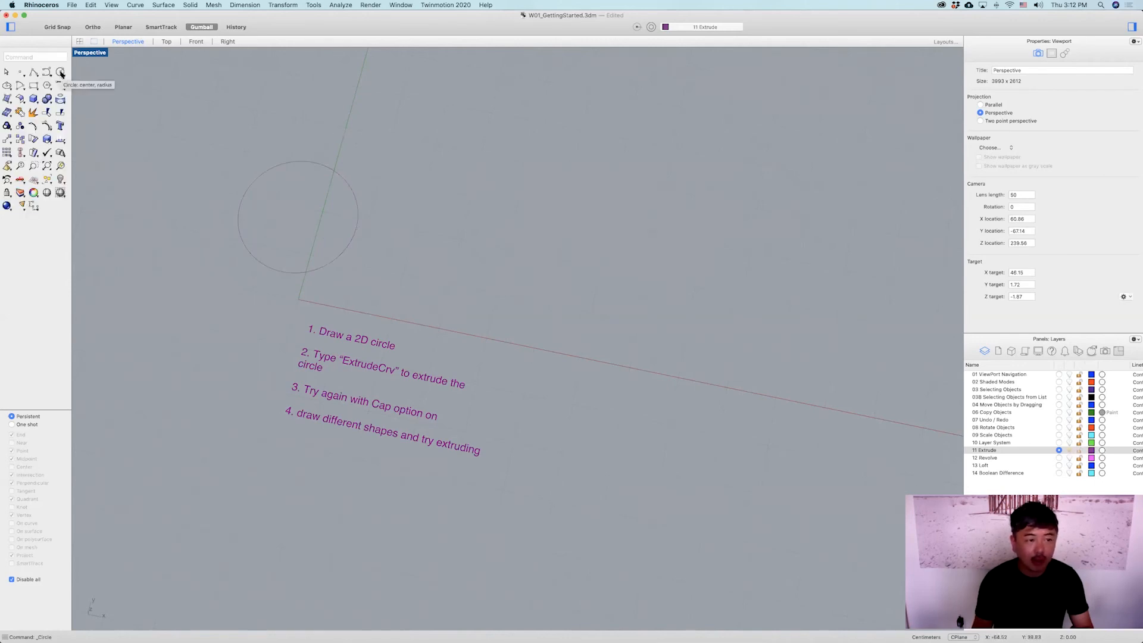
# Run the circle command and draw a second, larger circle to the right of the first.
pyautogui.click(50, 55)
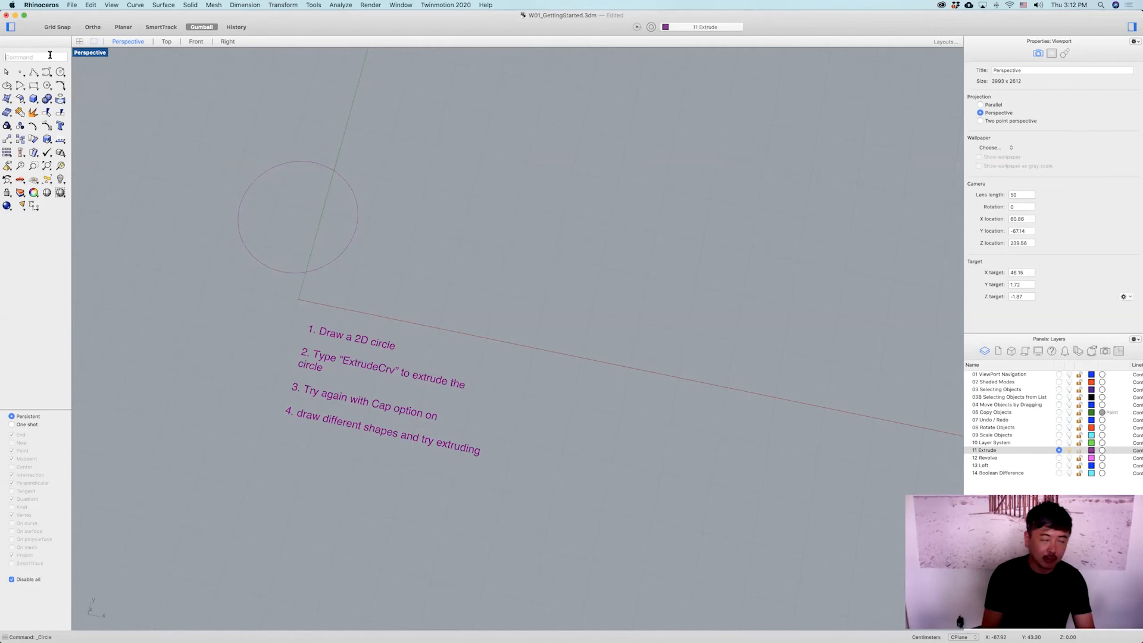
pyautogui.write('circle')
pyautogui.press('Return')
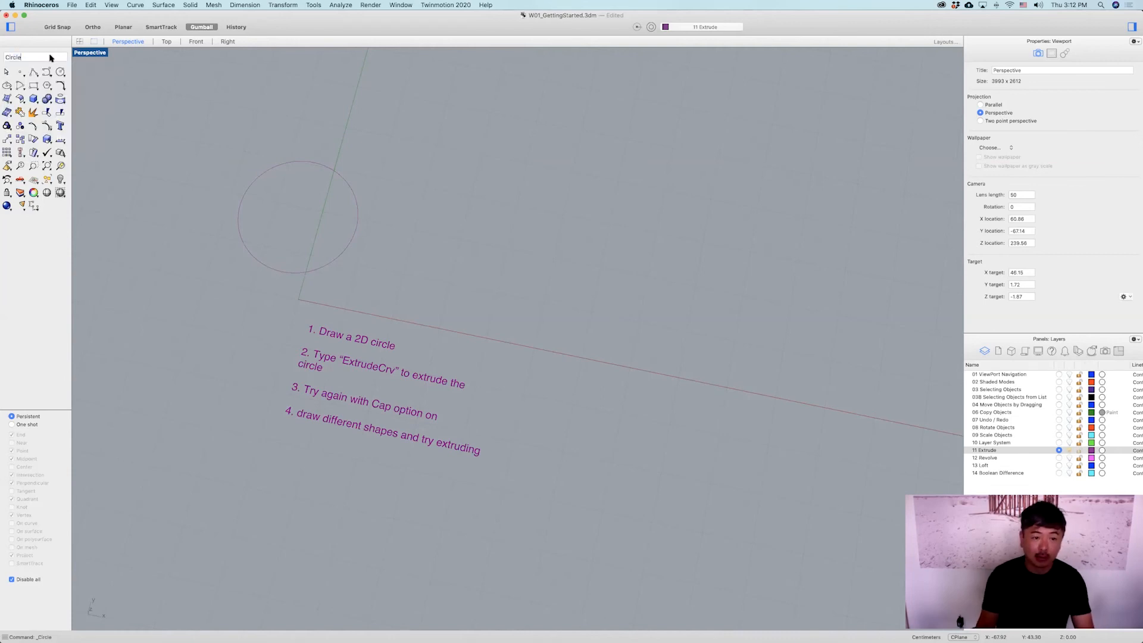
pyautogui.click(589, 206)
pyautogui.click(677, 219)
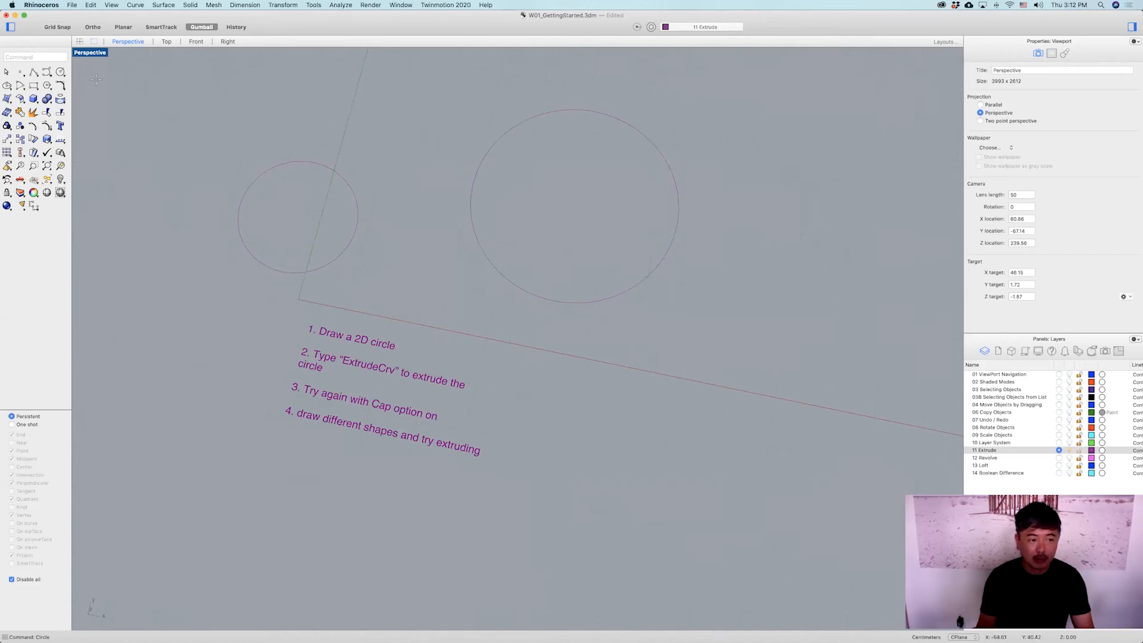
# Draw a third circle with the Circle tool, above and left of the first one.
pyautogui.click(61, 72)
pyautogui.click(170, 101)
pyautogui.click(219, 140)
pyautogui.scroll(-3, 332, 131)
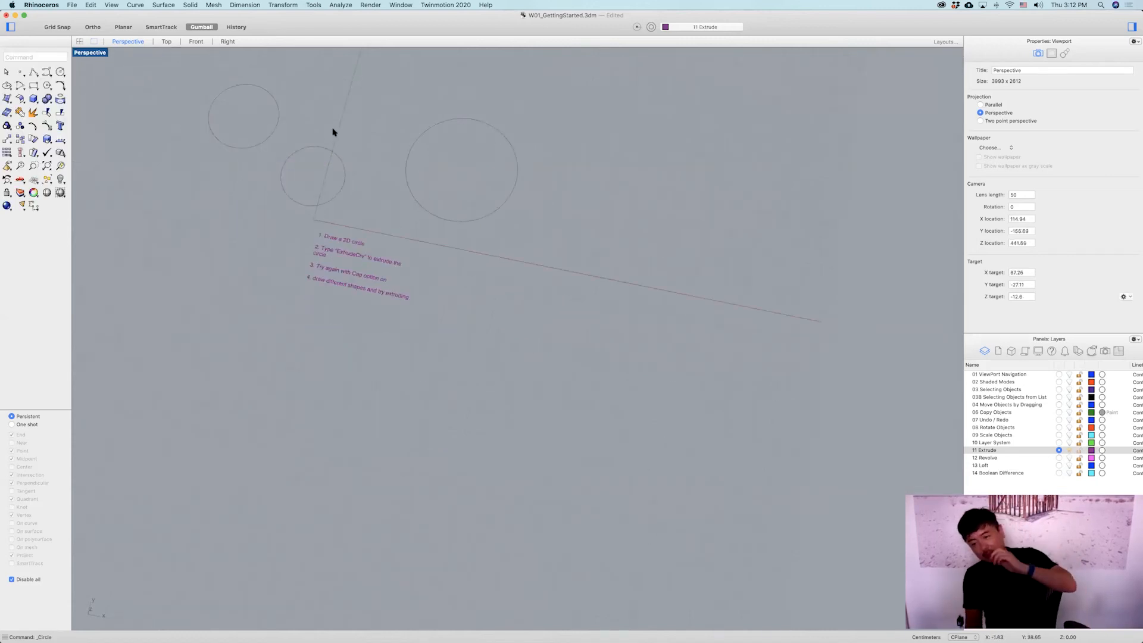
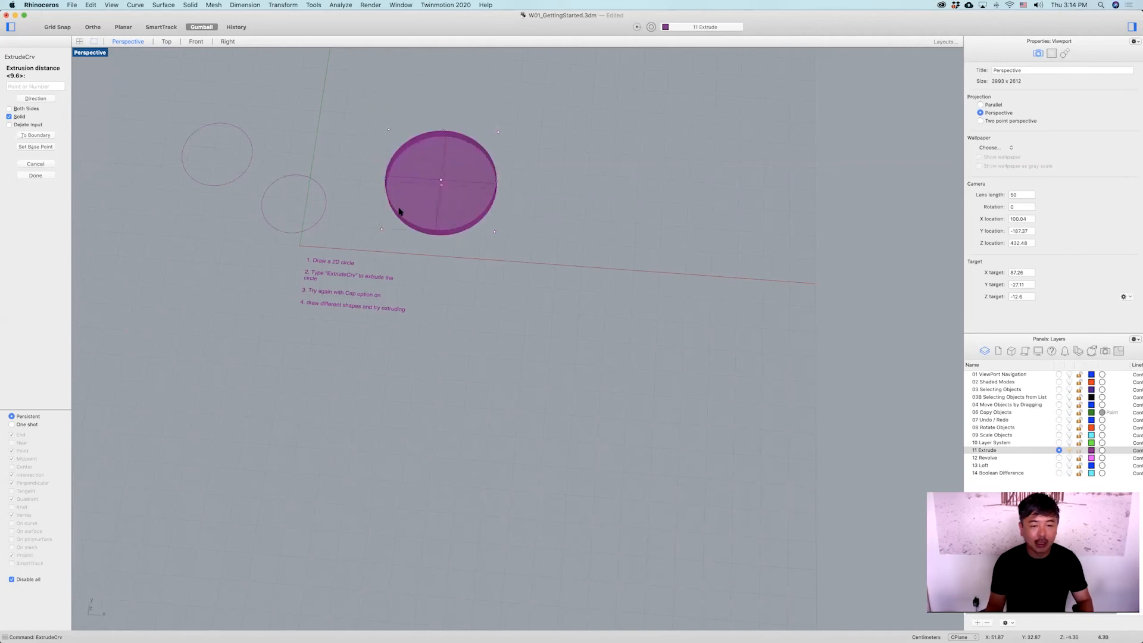
# Finish extruding the largest circle into a solid cylinder with ExtrudeCrv.
pyautogui.moveTo(562, 256); pyautogui.dragTo(513, 179, button='right')
pyautogui.scroll(5, 513, 176)
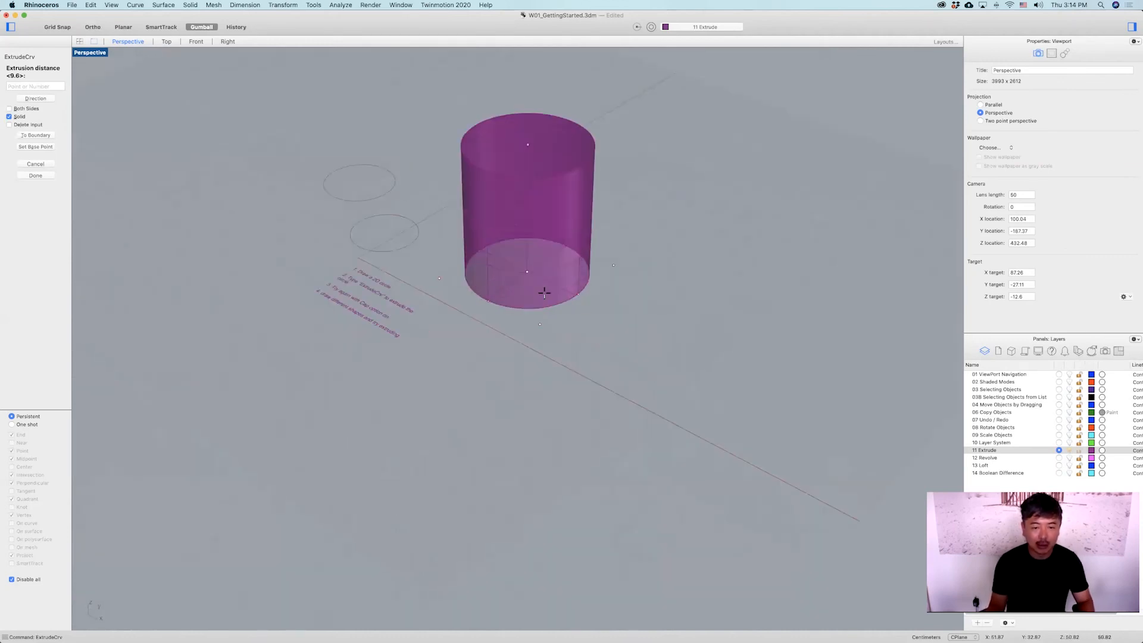
pyautogui.click(540, 184)
# Extrude the lower small circle into a solid cylinder with ExtrudeCrv.
pyautogui.click(415, 236)
pyautogui.moveTo(570, 123); pyautogui.dragTo(457, 163, button='right')
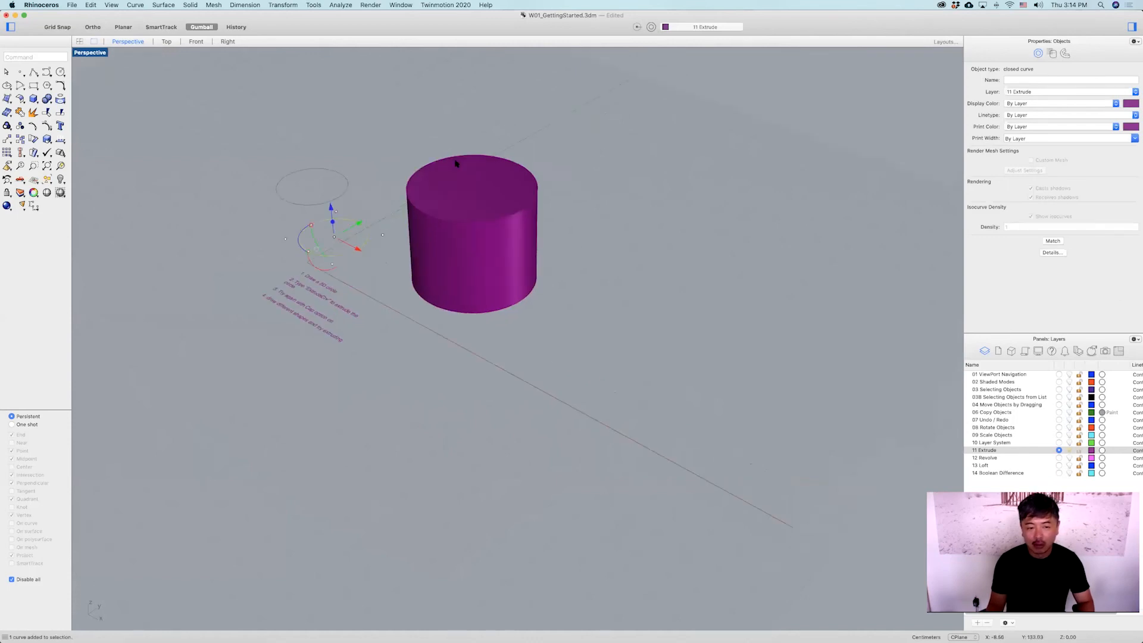
pyautogui.click(506, 201)
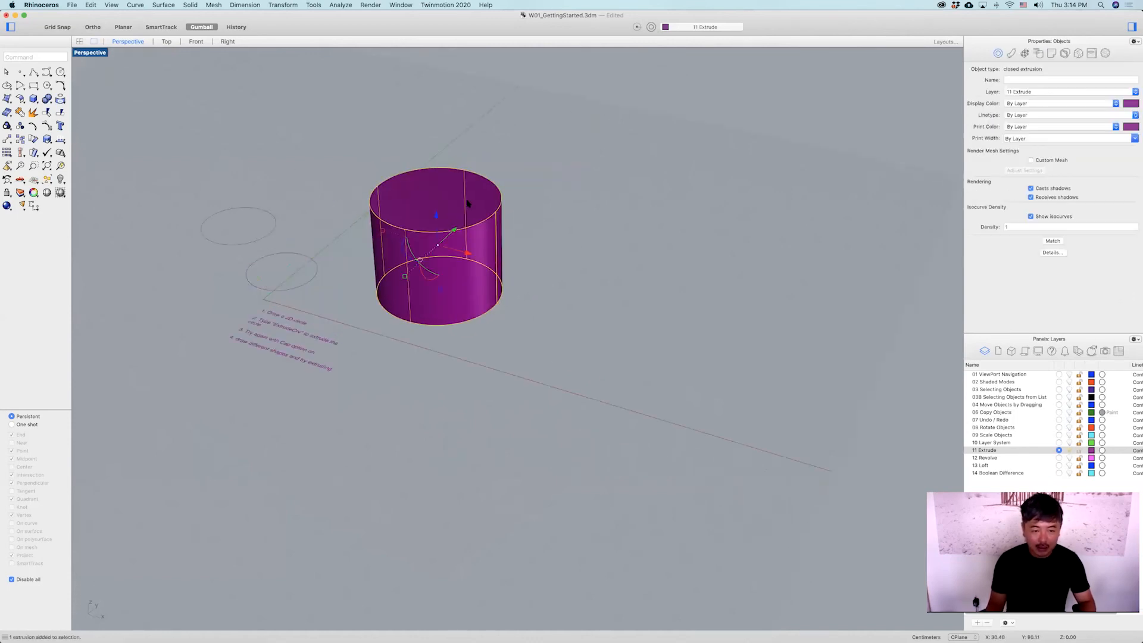
pyautogui.click(320, 247)
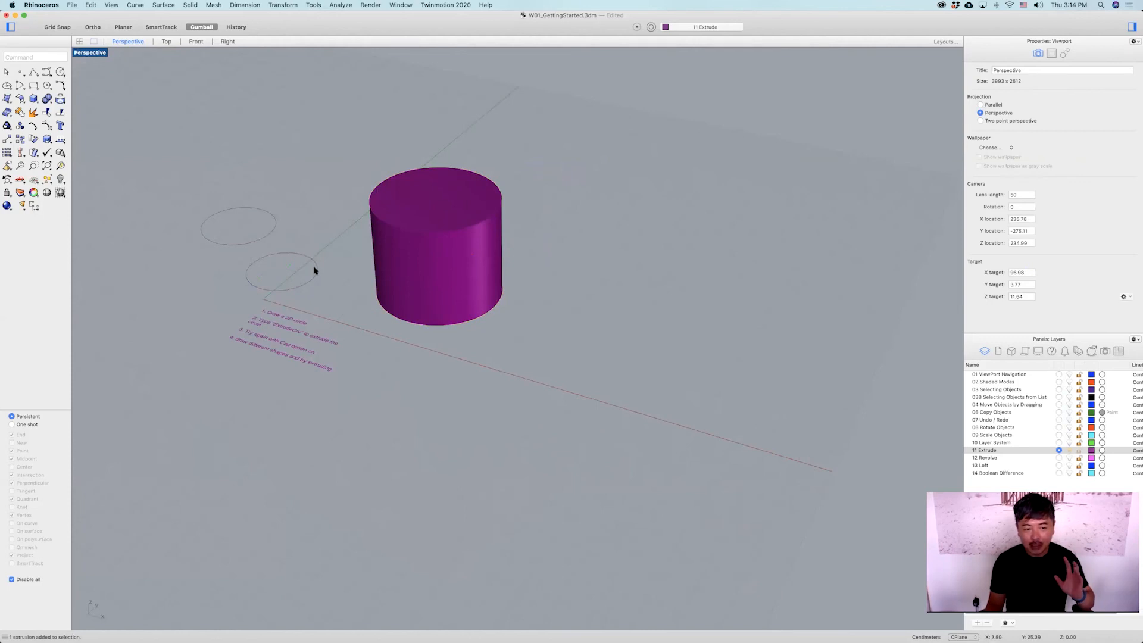
pyautogui.click(314, 272)
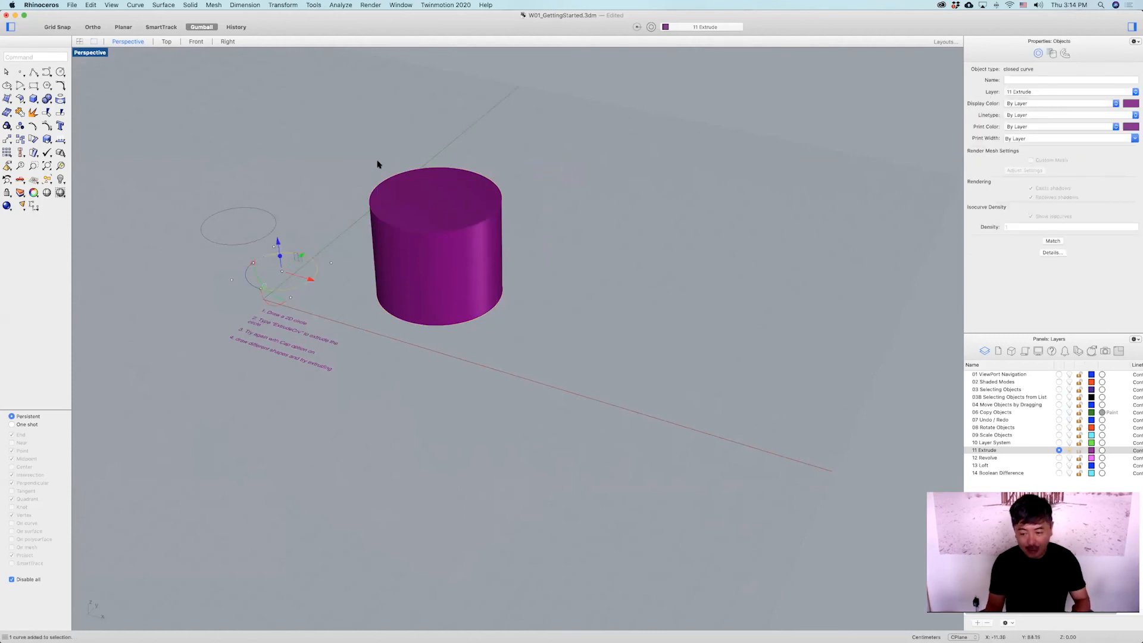
pyautogui.press('Return')
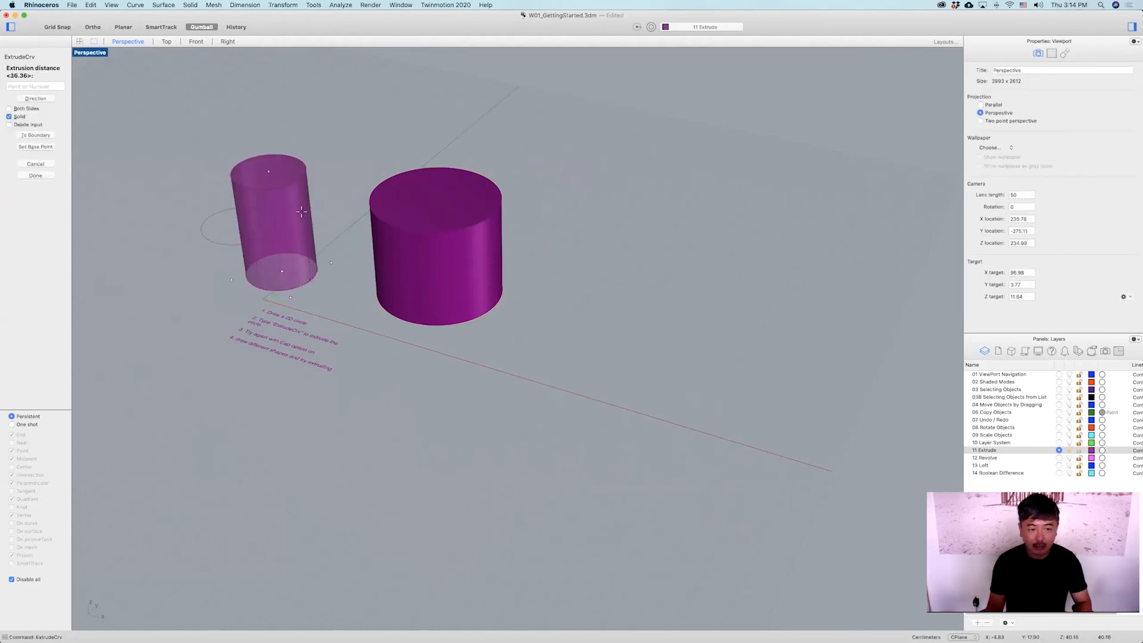
pyautogui.click(305, 210)
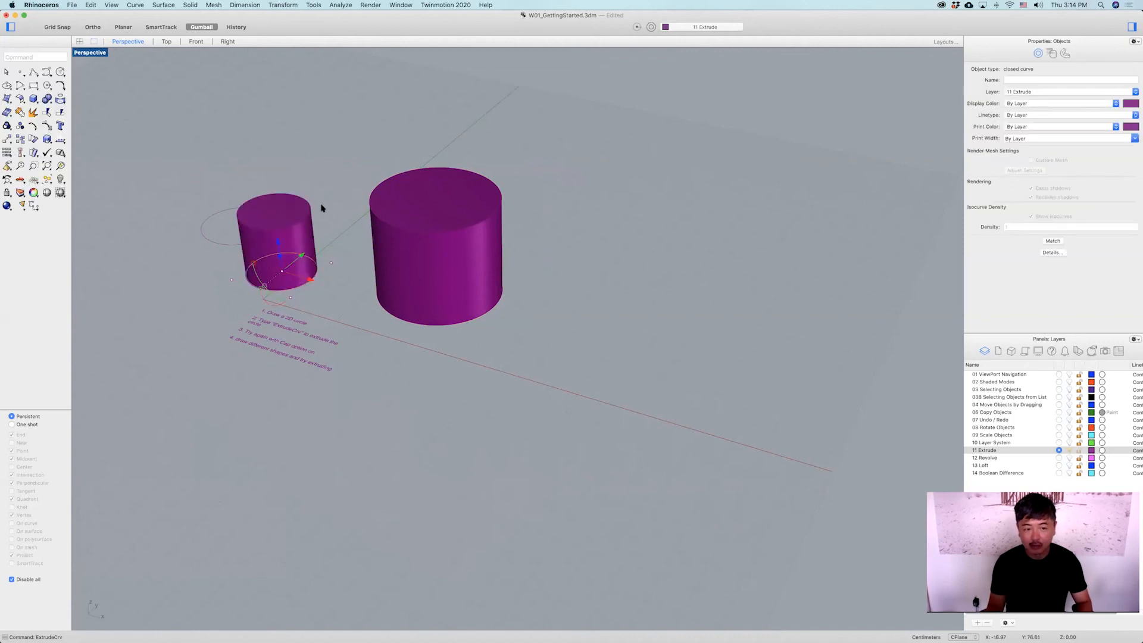
# Extrude the remaining circle into a solid cylinder with ExtrudeCrv.
pyautogui.keyDown('shift'); pyautogui.moveTo(323, 208); pyautogui.dragTo(457, 207, button='right'); pyautogui.keyUp('shift')
pyautogui.moveTo(226, 193); pyautogui.dragTo(399, 181, button='right')
pyautogui.keyDown('shift'); pyautogui.moveTo(252, 464); pyautogui.dragTo(394, 340, button='right'); pyautogui.keyUp('shift')
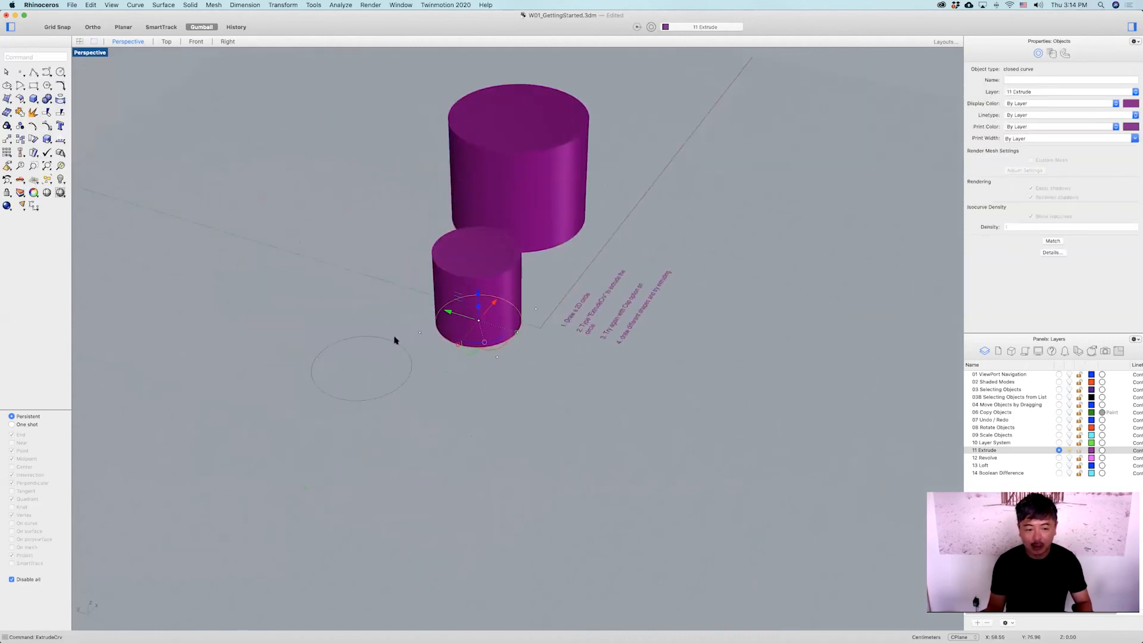
pyautogui.click(388, 340)
pyautogui.press('Return')
pyautogui.click(523, 204)
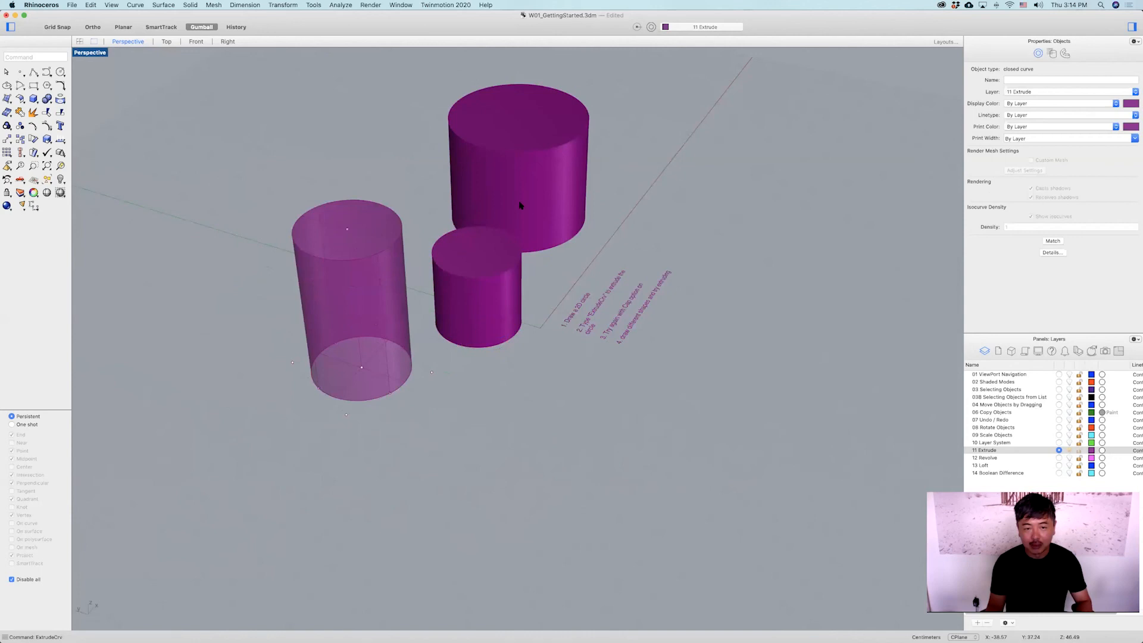
pyautogui.moveTo(632, 197); pyautogui.dragTo(553, 186, button='right')
# Delete the three extruded cylinders.
pyautogui.click(481, 128)
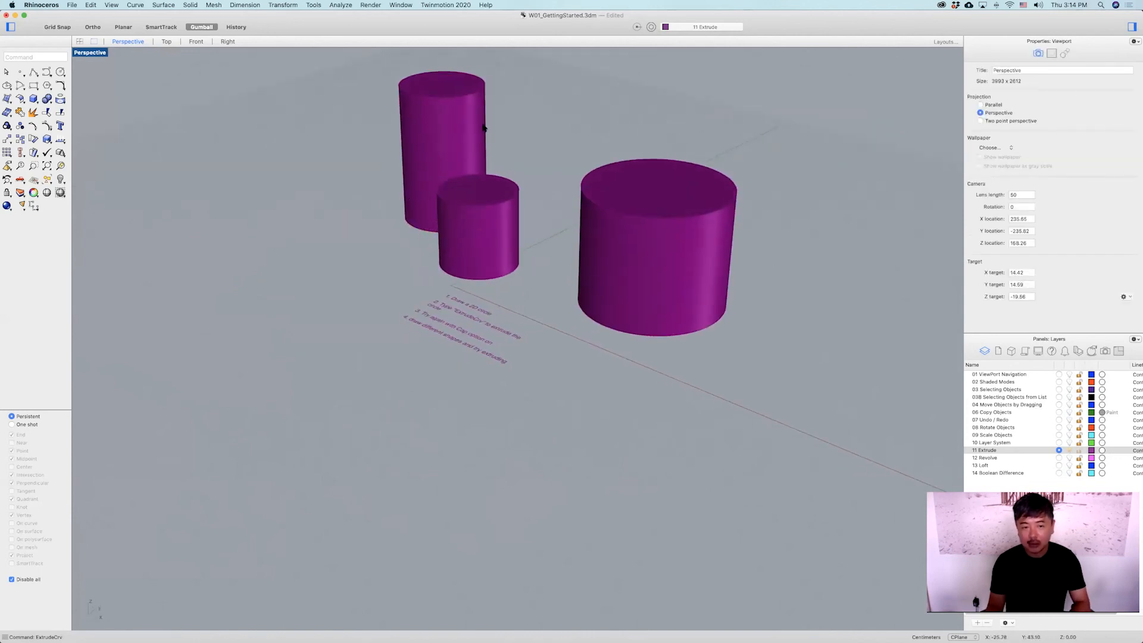
pyautogui.press('Delete')
pyautogui.click(499, 206)
pyautogui.press('Delete')
pyautogui.click(655, 179)
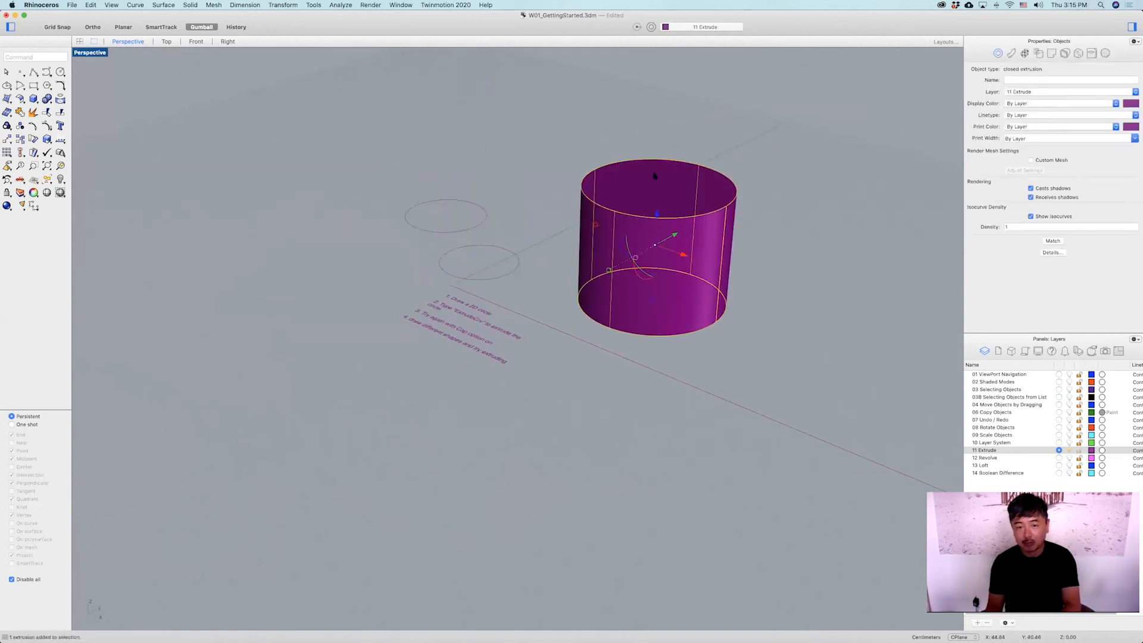
pyautogui.press('Delete')
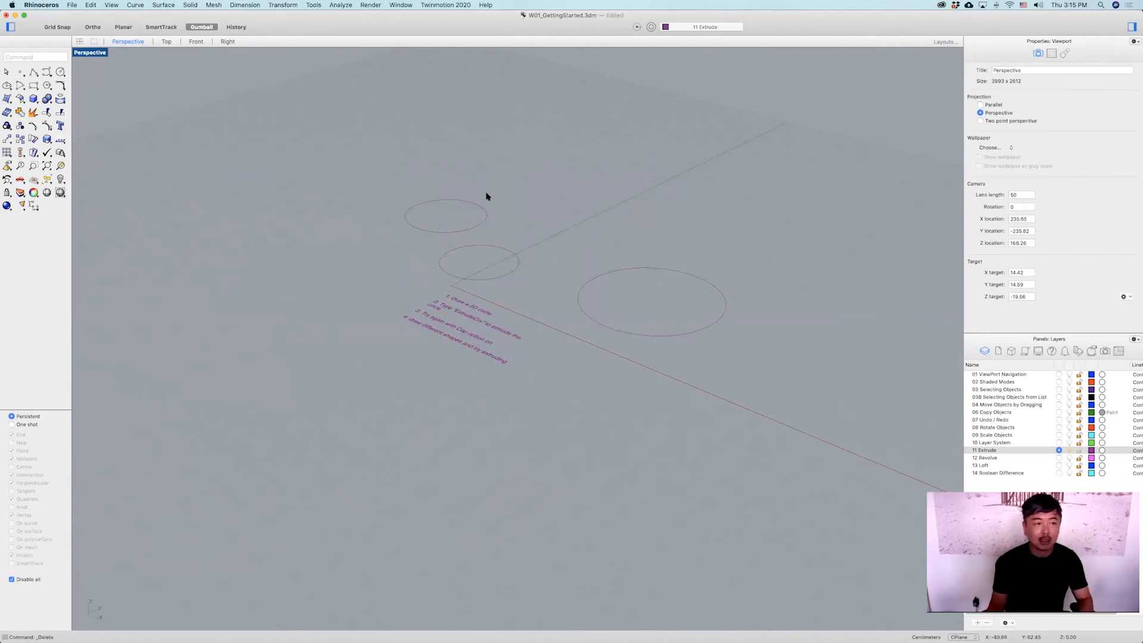
# Run ExtrudeCrv by name and extrude the upper-left circle into a solid cylinder.
pyautogui.write('ExtrudeCrv')
pyautogui.press('Return')
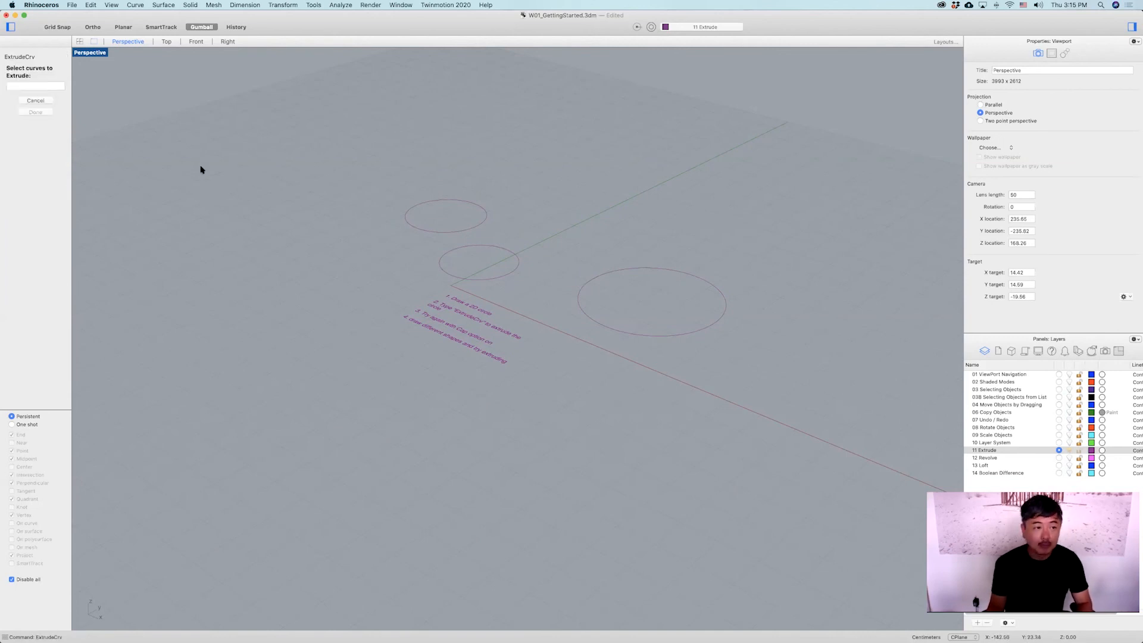
pyautogui.click(417, 231)
pyautogui.press('Return')
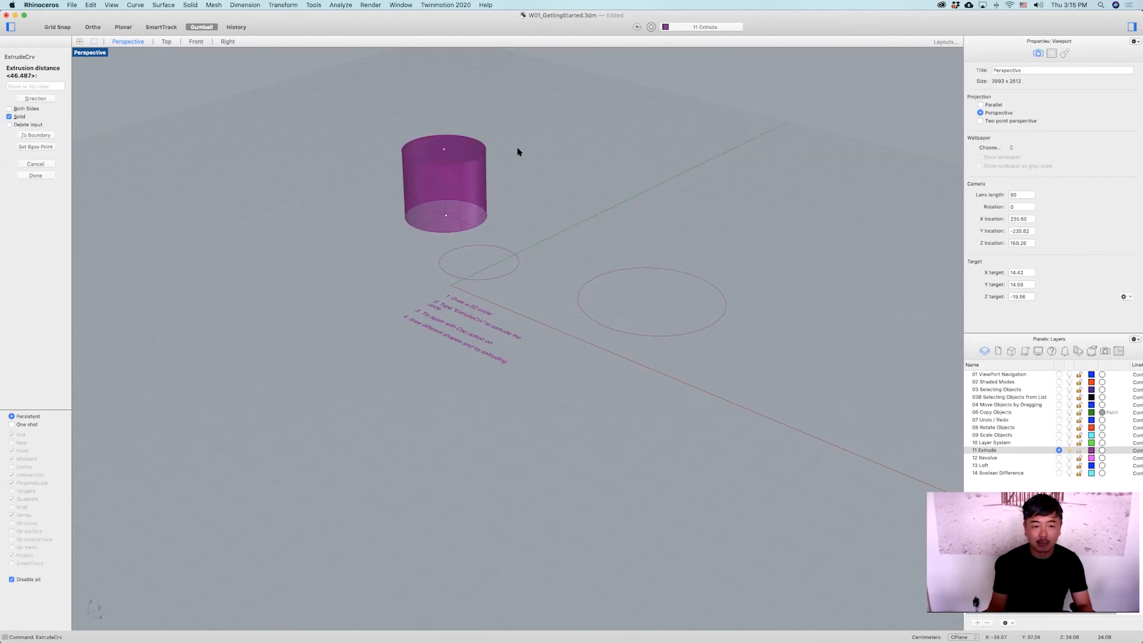
pyautogui.click(518, 153)
# Extrude the middle circle into a solid cylinder with ExtrudeCrv.
pyautogui.click(517, 268)
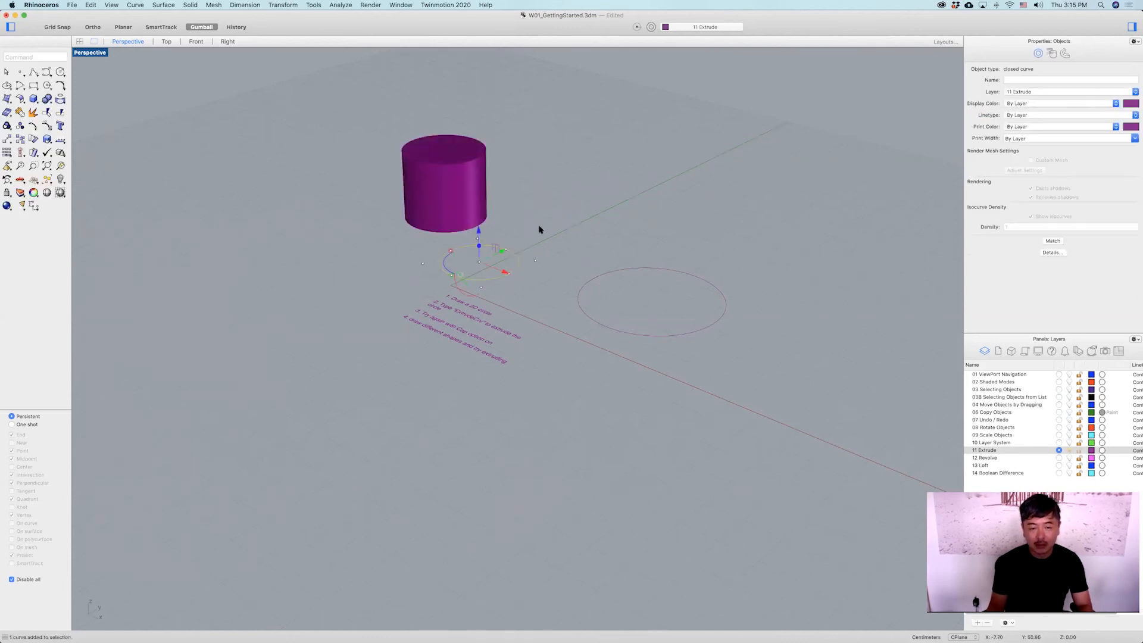
pyautogui.press('Return')
pyautogui.click(556, 153)
# Extrude the large circle into a solid cylinder with ExtrudeCrv.
pyautogui.click(633, 268)
pyautogui.press('Return')
pyautogui.click(588, 145)
pyautogui.moveTo(551, 234); pyautogui.dragTo(560, 424, button='right')
pyautogui.scroll(-4, 558, 234)
pyautogui.scroll(6, 554, 325)
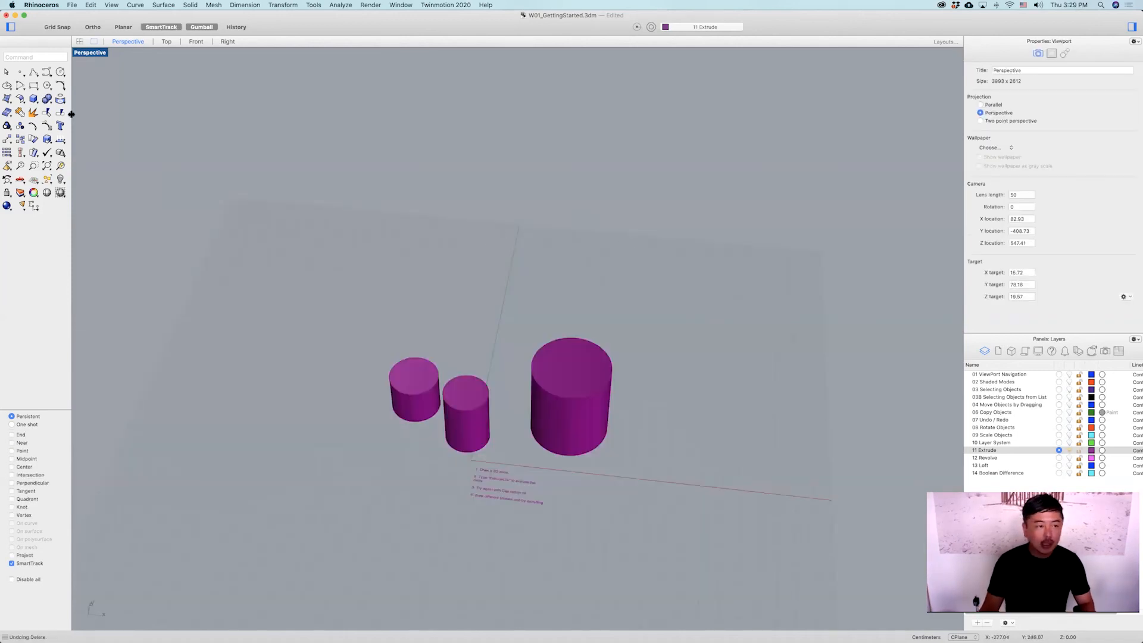
# Draw a closed irregular polyline behind the cylinders with the Polyline tool.
pyautogui.click(35, 74)
pyautogui.moveTo(344, 319); pyautogui.dragTo(338, 317, button='right')
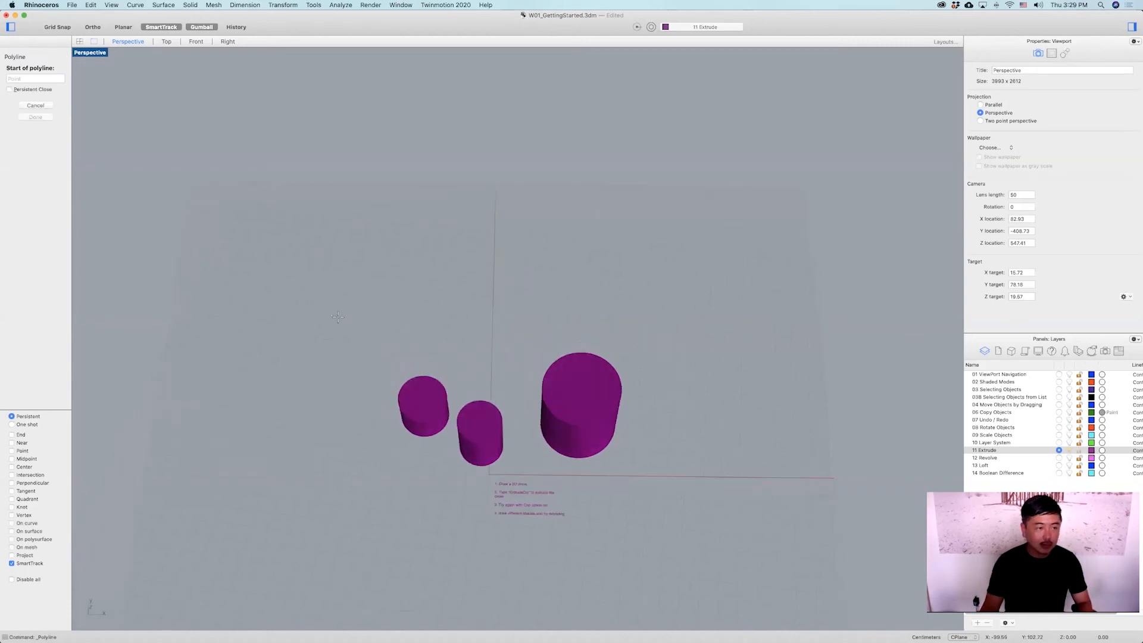
pyautogui.click(344, 327)
pyautogui.click(331, 253)
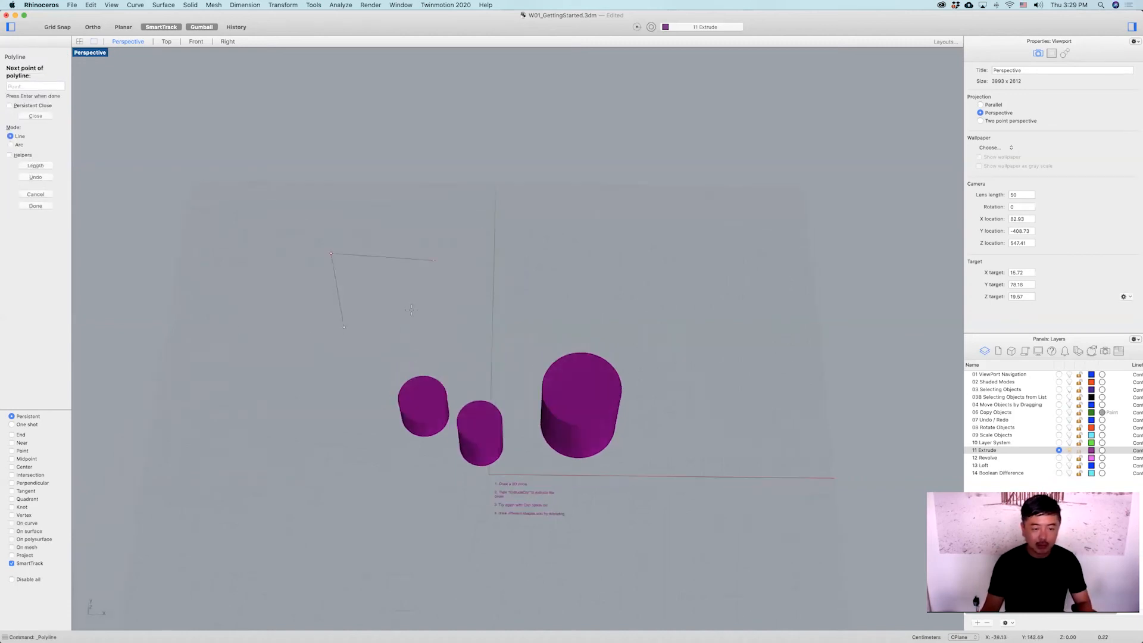
pyautogui.click(397, 352)
pyautogui.click(344, 327)
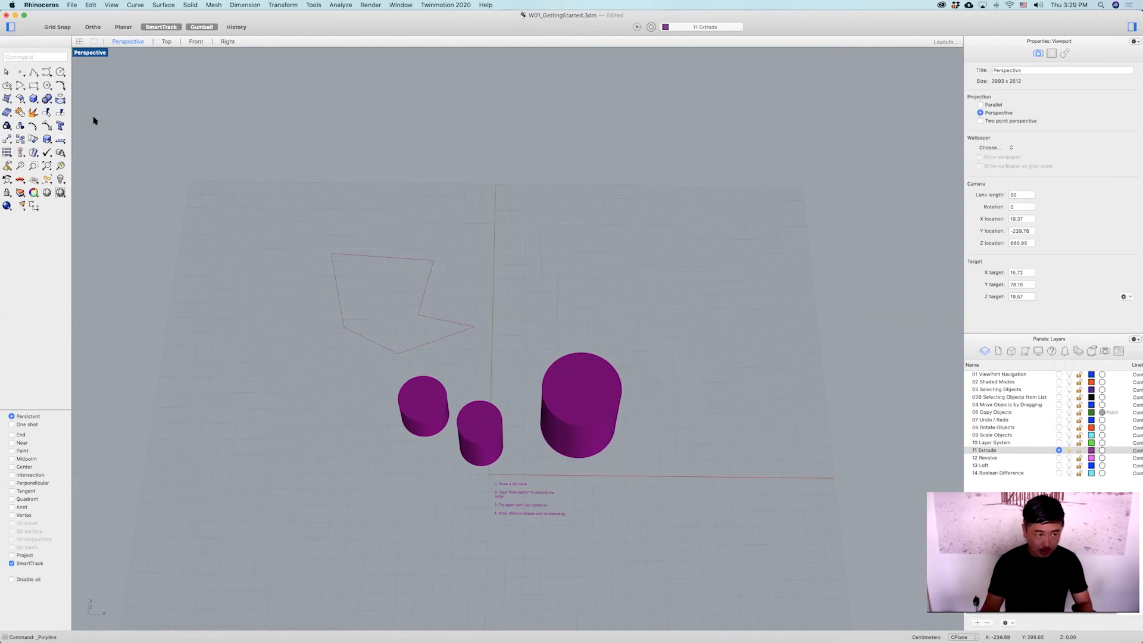
# Draw a closed freeform curve with the Curve tool to the right of the polyline.
pyautogui.click(43, 74)
pyautogui.click(528, 272)
pyautogui.click(523, 225)
pyautogui.click(574, 219)
pyautogui.click(594, 263)
pyautogui.click(657, 293)
pyautogui.click(642, 340)
pyautogui.click(527, 320)
pyautogui.click(529, 274)
pyautogui.press('Return')
# Draw an open wavy curve with the Curve tool behind the other shapes.
pyautogui.click(427, 138)
pyautogui.click(436, 207)
pyautogui.click(525, 186)
pyautogui.click(641, 224)
pyautogui.click(669, 187)
pyautogui.click(593, 180)
pyautogui.click(487, 173)
pyautogui.click(451, 146)
pyautogui.click(402, 106)
pyautogui.click(330, 121)
pyautogui.click(370, 132)
pyautogui.click(384, 128)
pyautogui.click(430, 140)
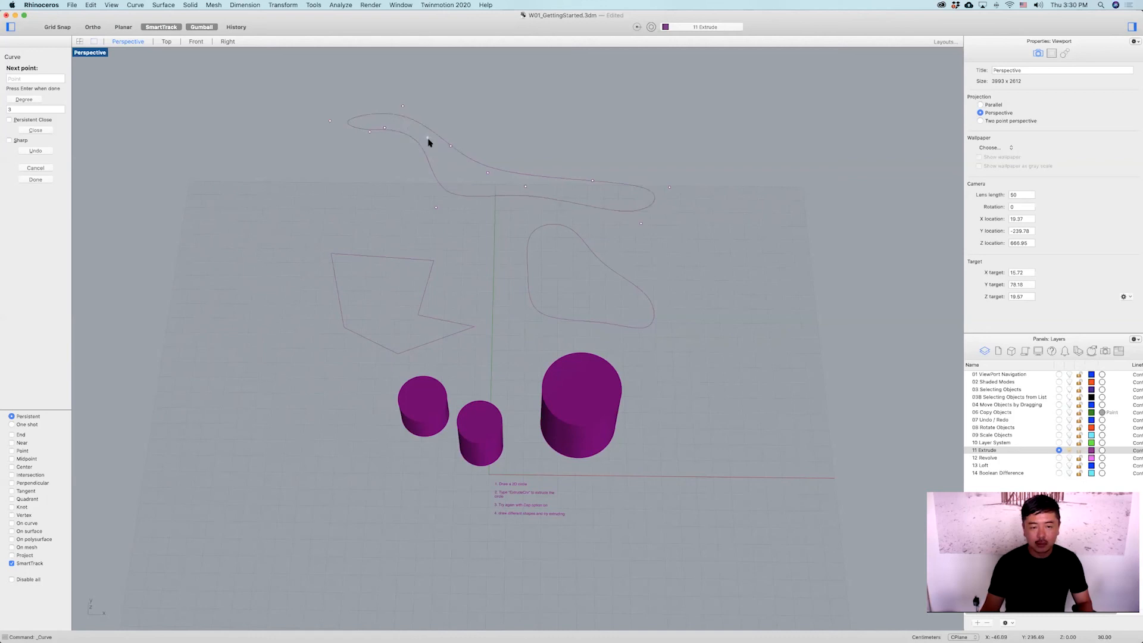
# Extrude the closed polyline into a solid with ExtrudeCrv.
pyautogui.click(326, 302)
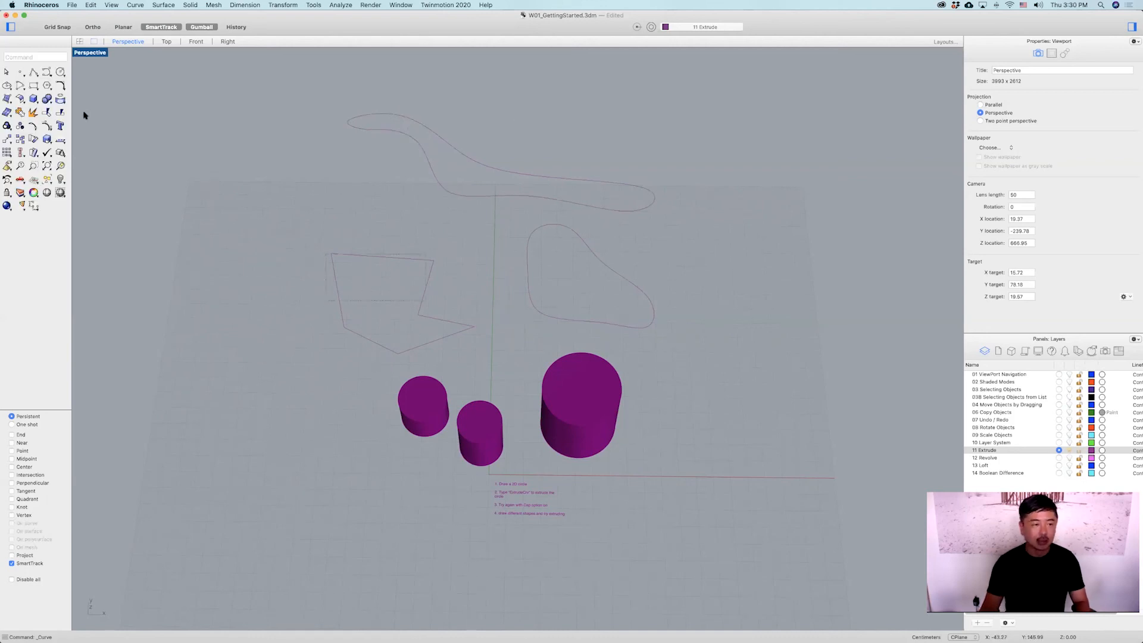
pyautogui.write('ExTrudeCrv')
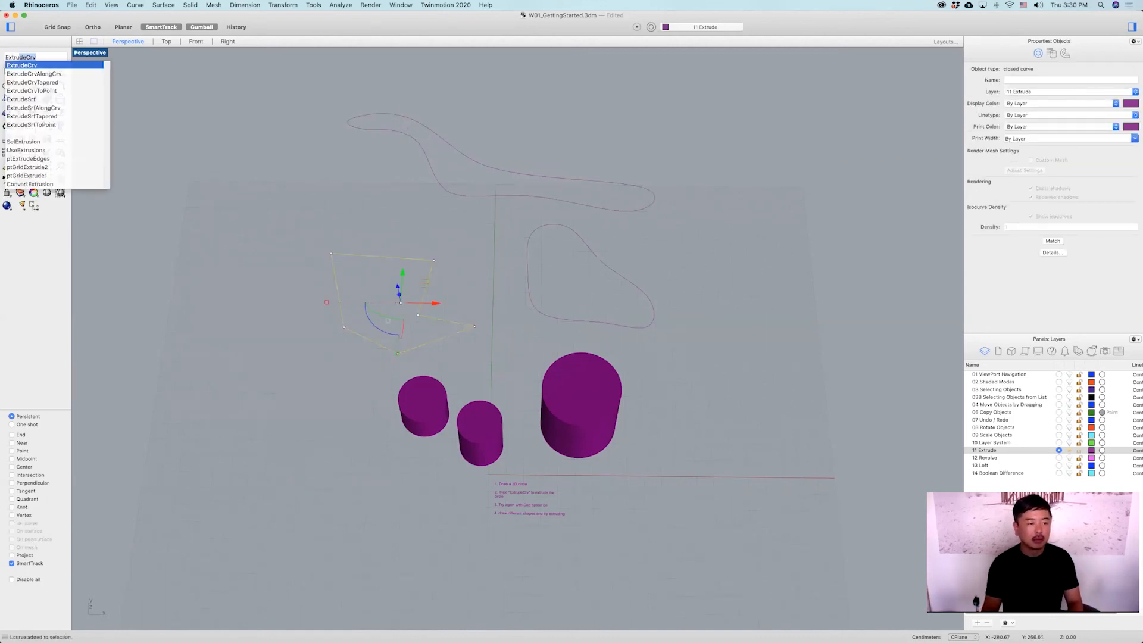
pyautogui.press('Return')
pyautogui.moveTo(298, 225)
pyautogui.mouseDown(button='right')
pyautogui.moveTo(279, 215)
pyautogui.moveTo(308, 231)
pyautogui.mouseUp(button='right')
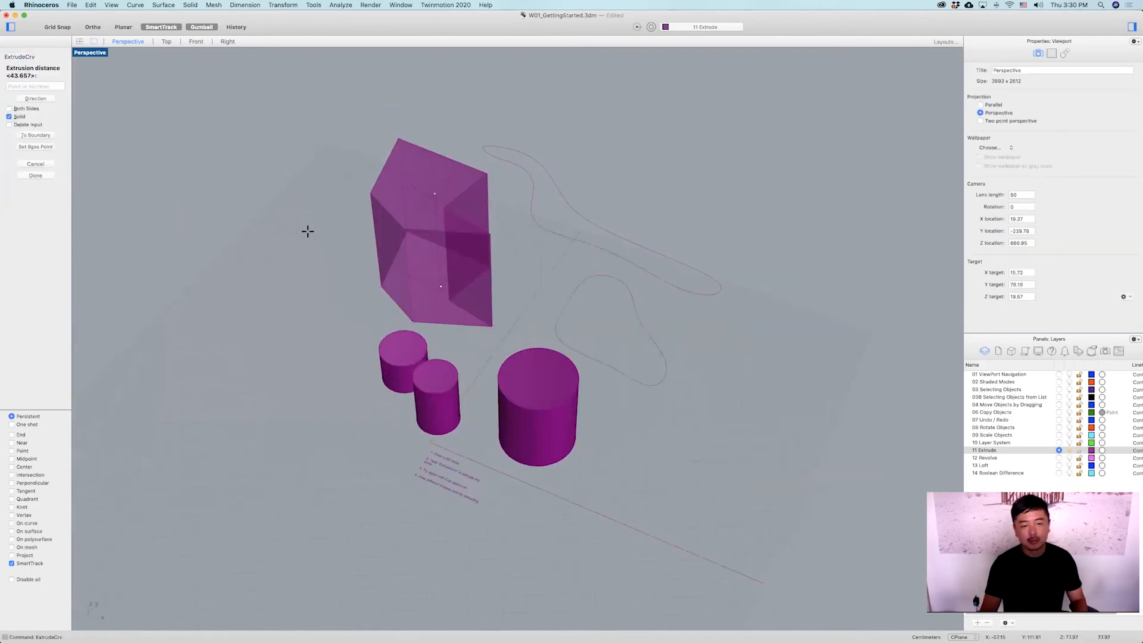
pyautogui.click(499, 221)
# Extrude the open wavy curve into a solid wall with ExtrudeCrv and select the closed freeform curve.
pyautogui.click(531, 219)
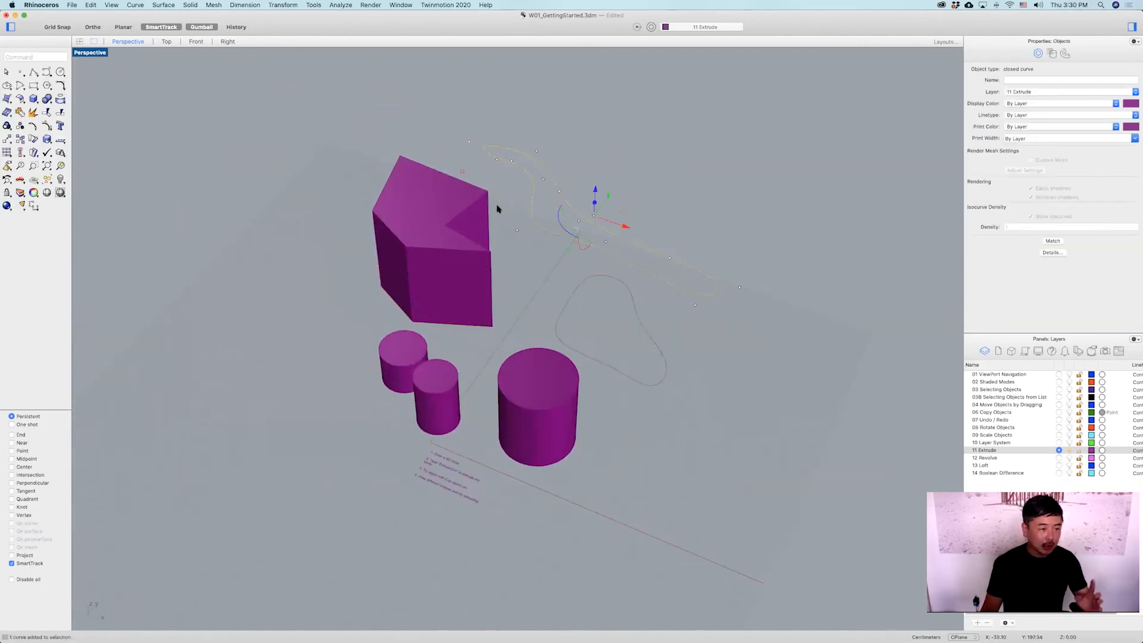
pyautogui.write('ExtrudeCrv')
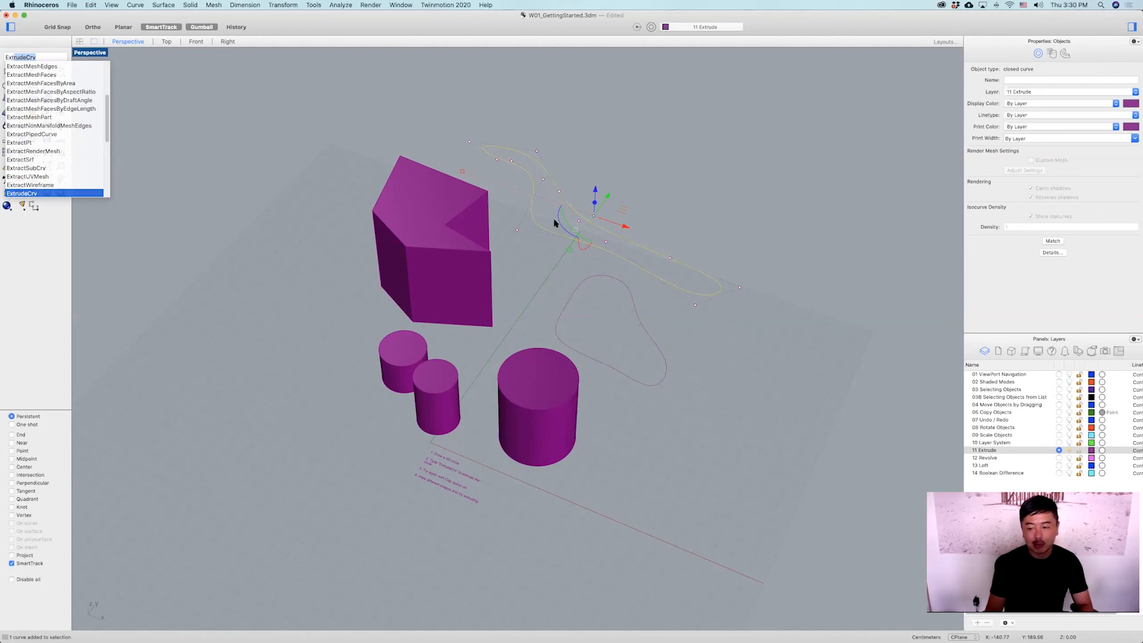
pyautogui.press('Return')
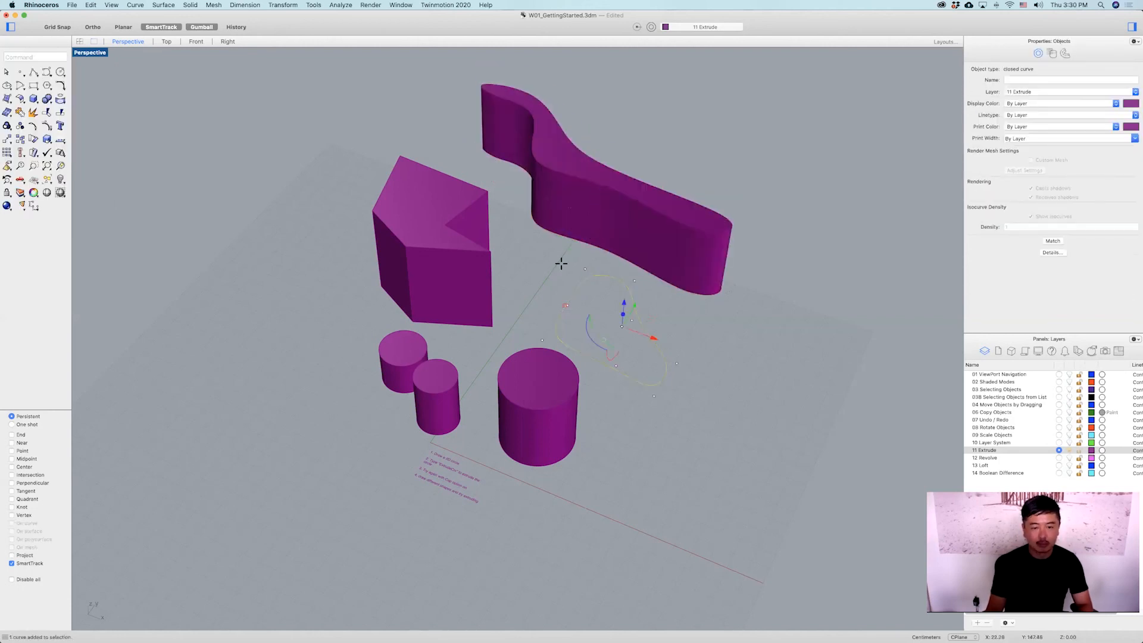
pyautogui.click(747, 301)
pyautogui.moveTo(719, 322); pyautogui.dragTo(737, 291, button='right')
pyautogui.keyDown('shift'); pyautogui.moveTo(668, 239); pyautogui.dragTo(550, 286, button='right'); pyautogui.keyUp('shift')
pyautogui.moveTo(670, 300); pyautogui.dragTo(655, 276, button='right')
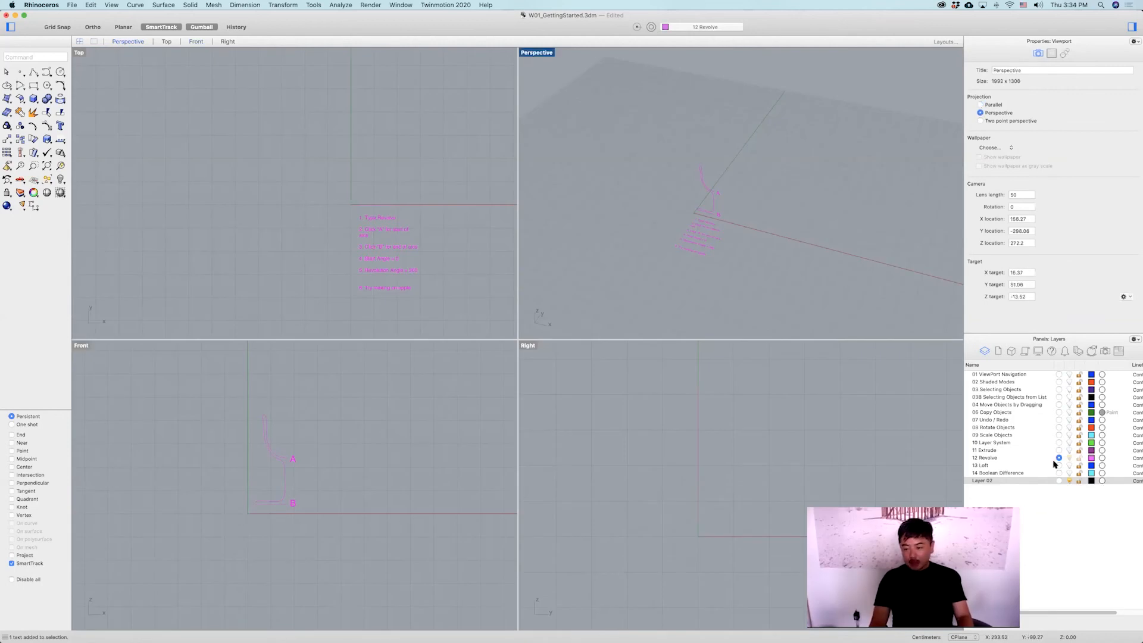
# On the 12 Revolve layer, run Revolve and select the profile curve in the Front view.
pyautogui.click(1029, 456)
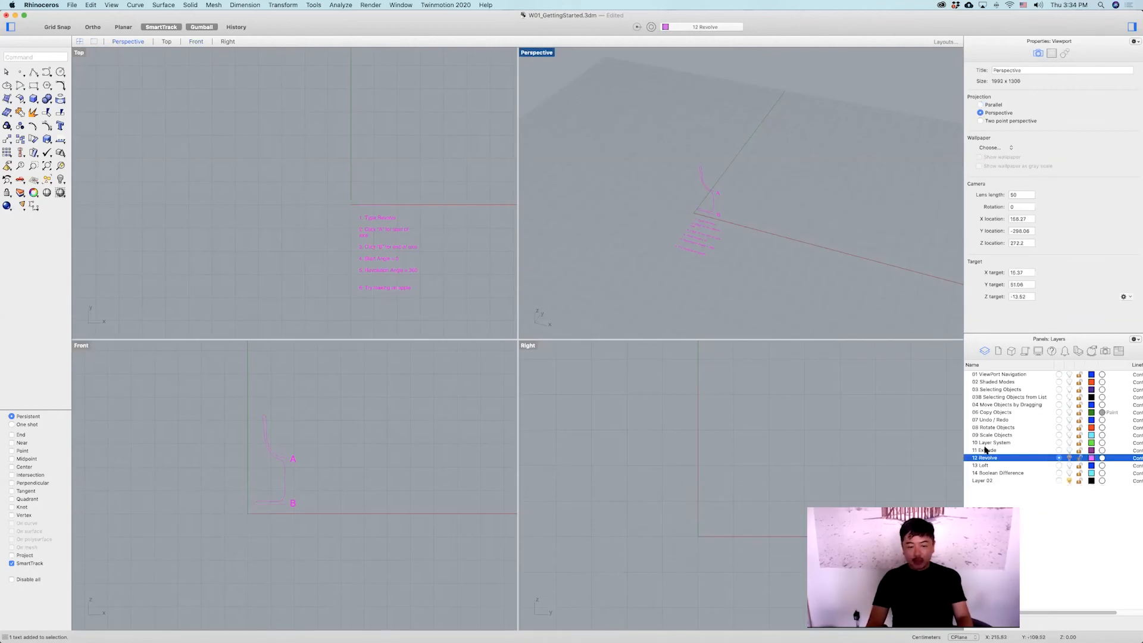
pyautogui.scroll(5, 676, 214)
pyautogui.scroll(4, 702, 238)
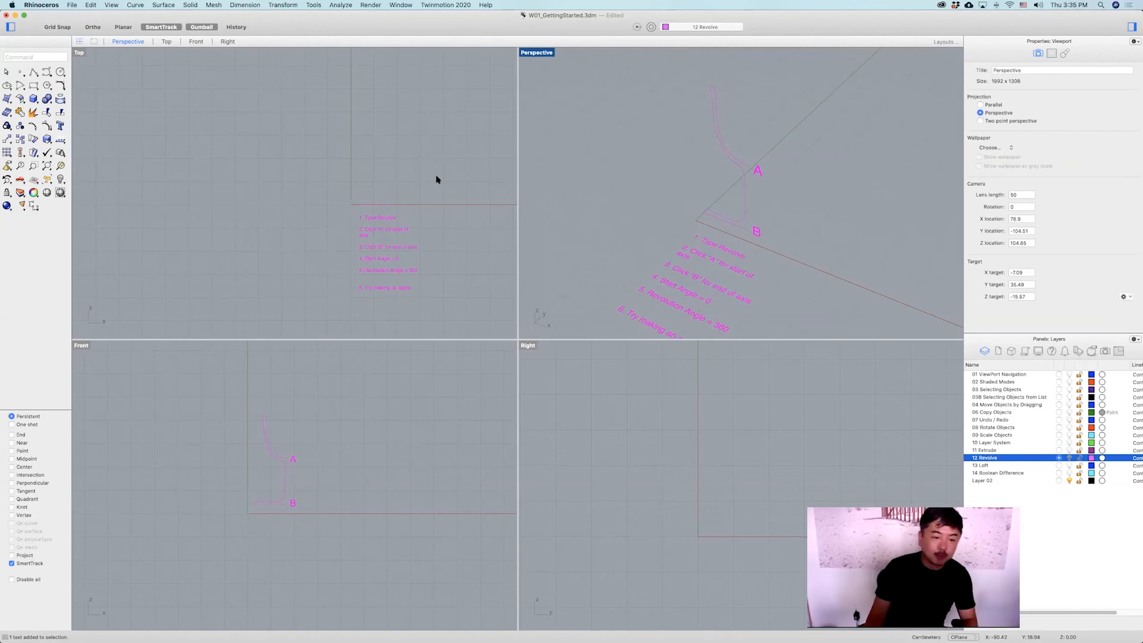
pyautogui.scroll(4, 357, 186)
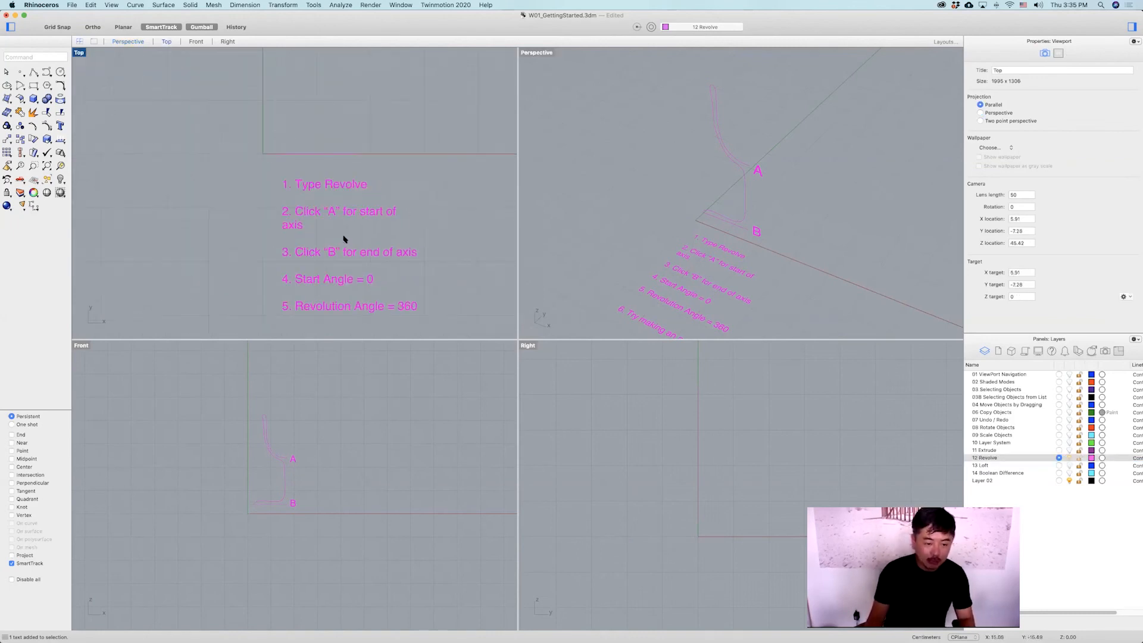
pyautogui.write('Revolve')
pyautogui.rightClick(314, 417)
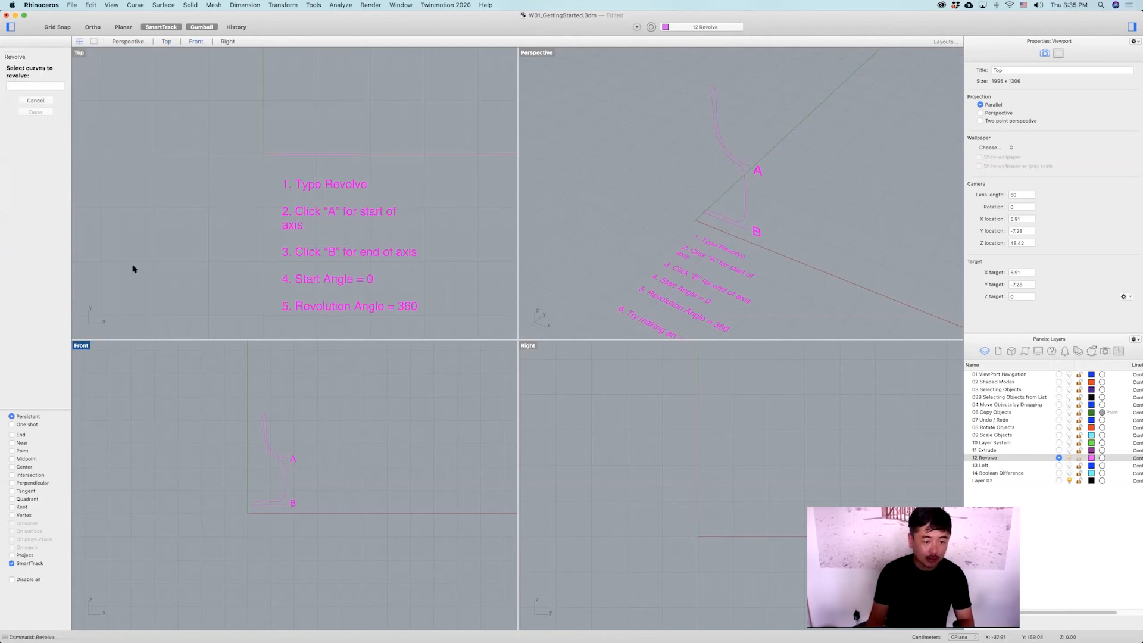
pyautogui.scroll(4, 265, 462)
pyautogui.click(256, 450)
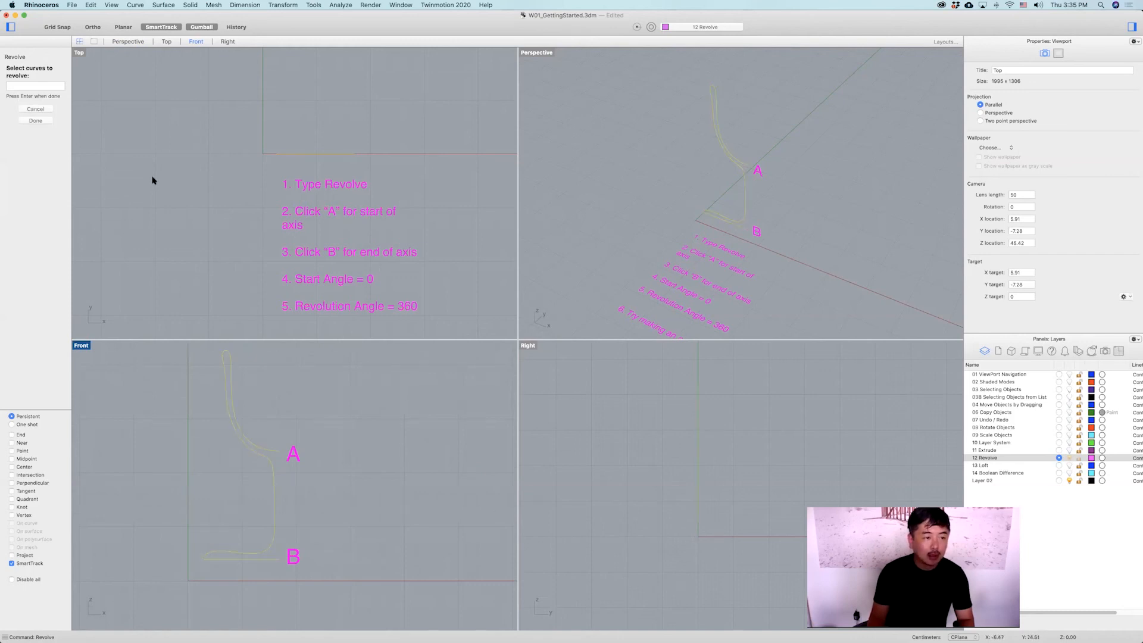
pyautogui.press('Return')
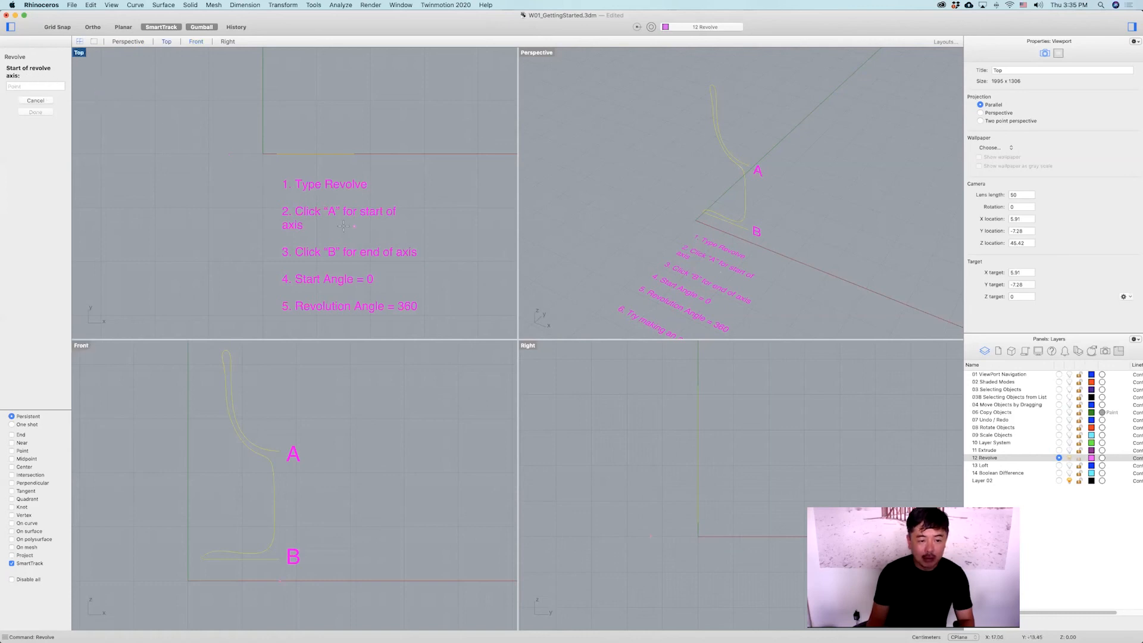
# Set the revolve axis from point A to point B, with start angle 0 and revolution angle 360.
pyautogui.press('shift')
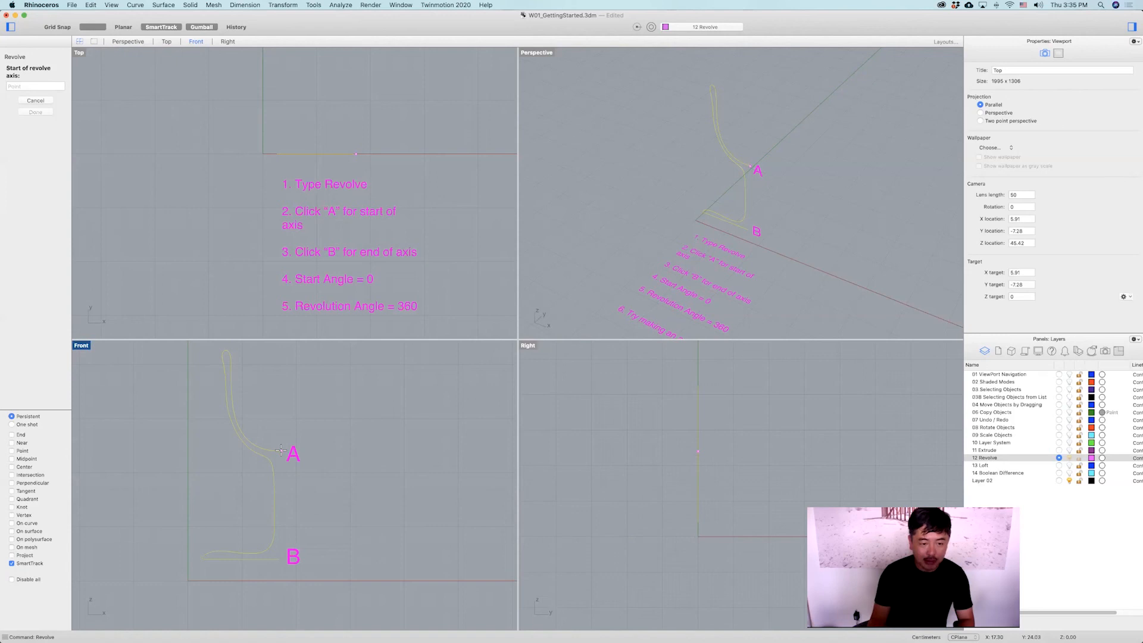
pyautogui.click(281, 450)
pyautogui.press('shift')
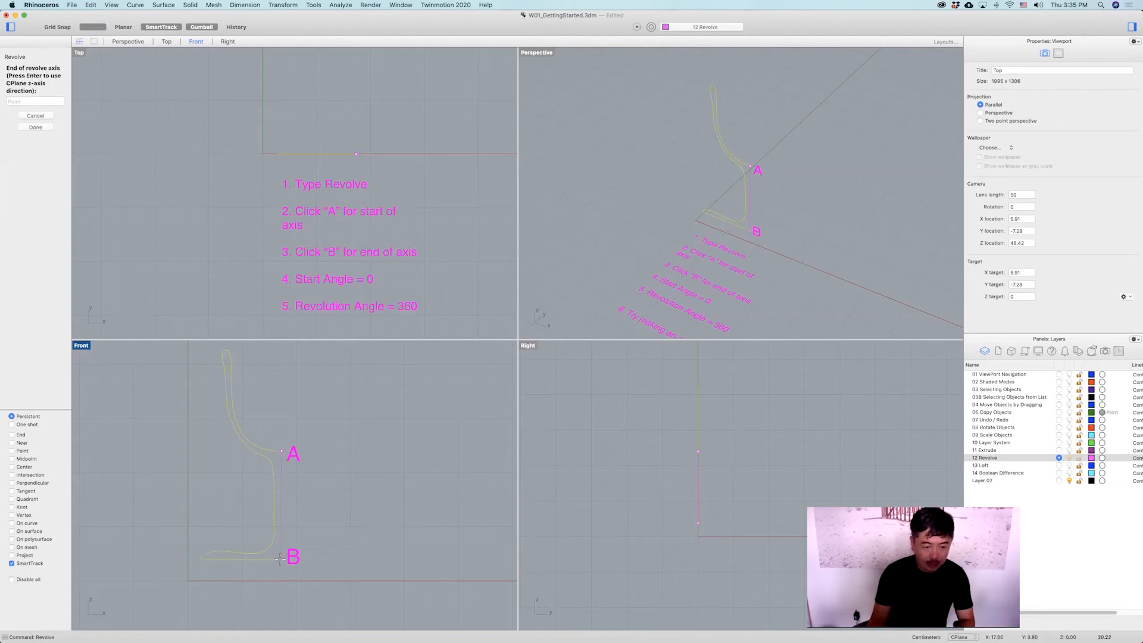
pyautogui.click(281, 558)
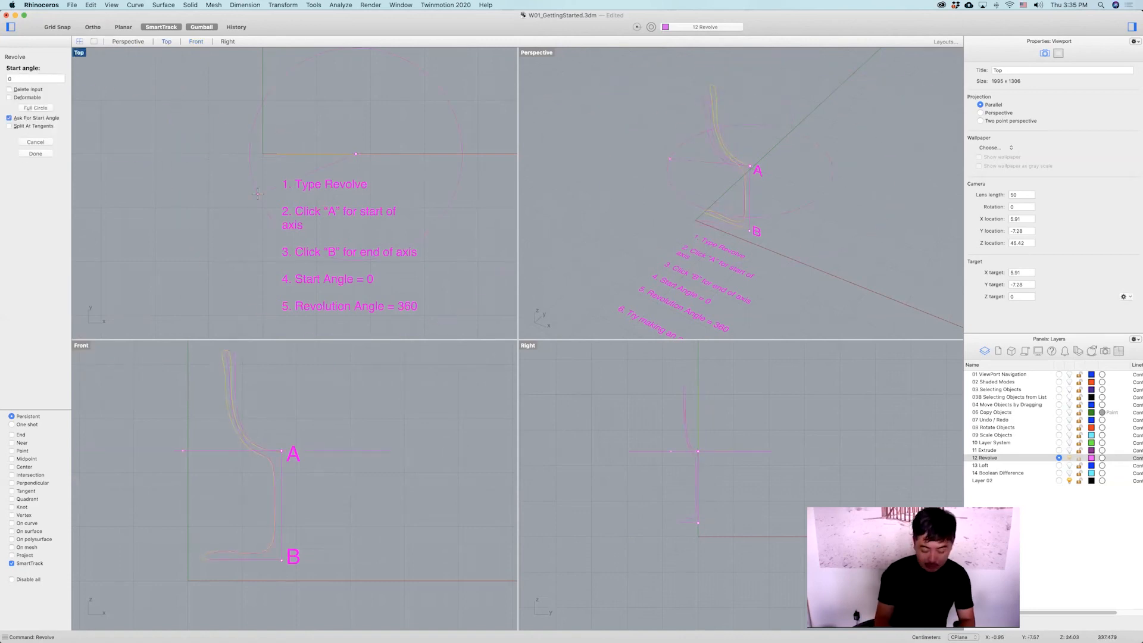
pyautogui.press('Return')
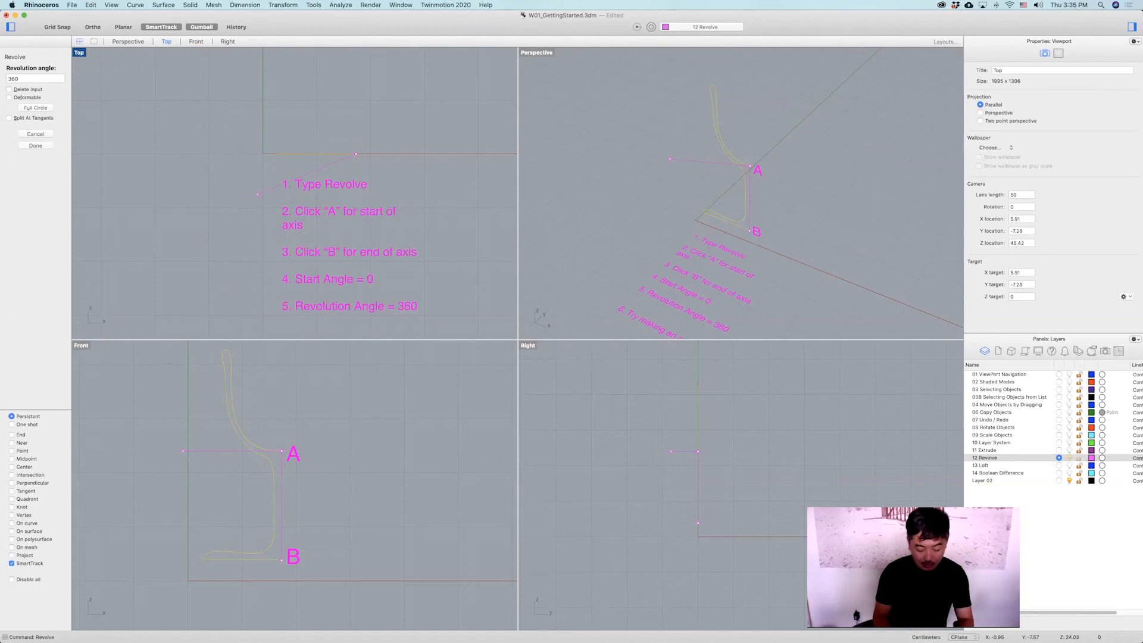
pyautogui.press('Return')
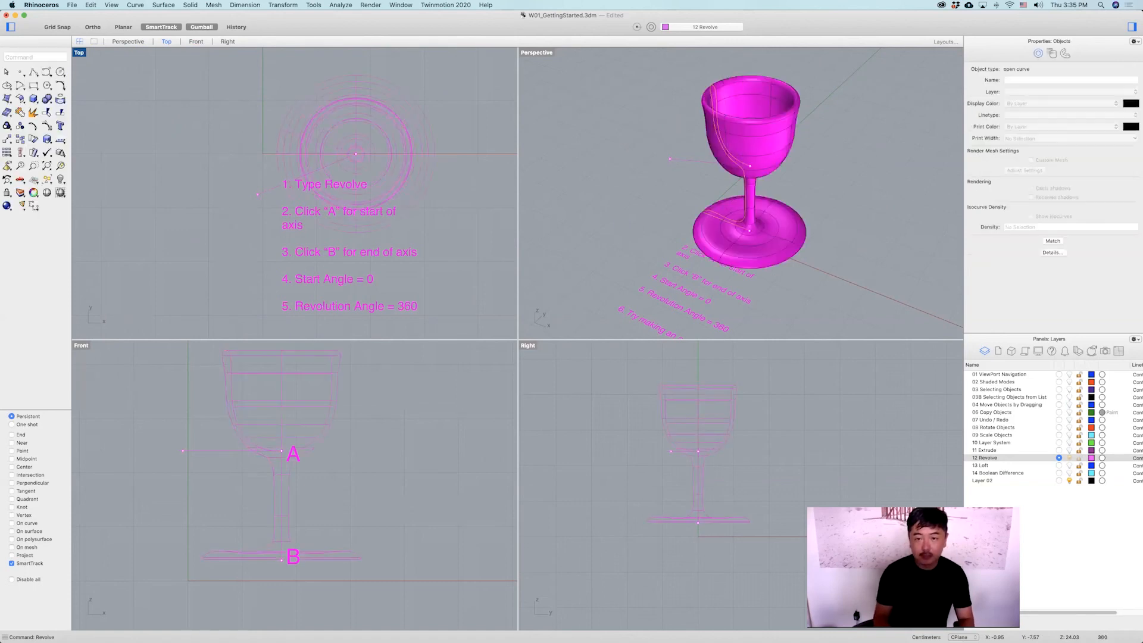
# Inspect the revolved goblet and its profile curve in the Perspective and Front views.
pyautogui.moveTo(808, 153); pyautogui.dragTo(778, 143, button='right')
pyautogui.click(779, 143)
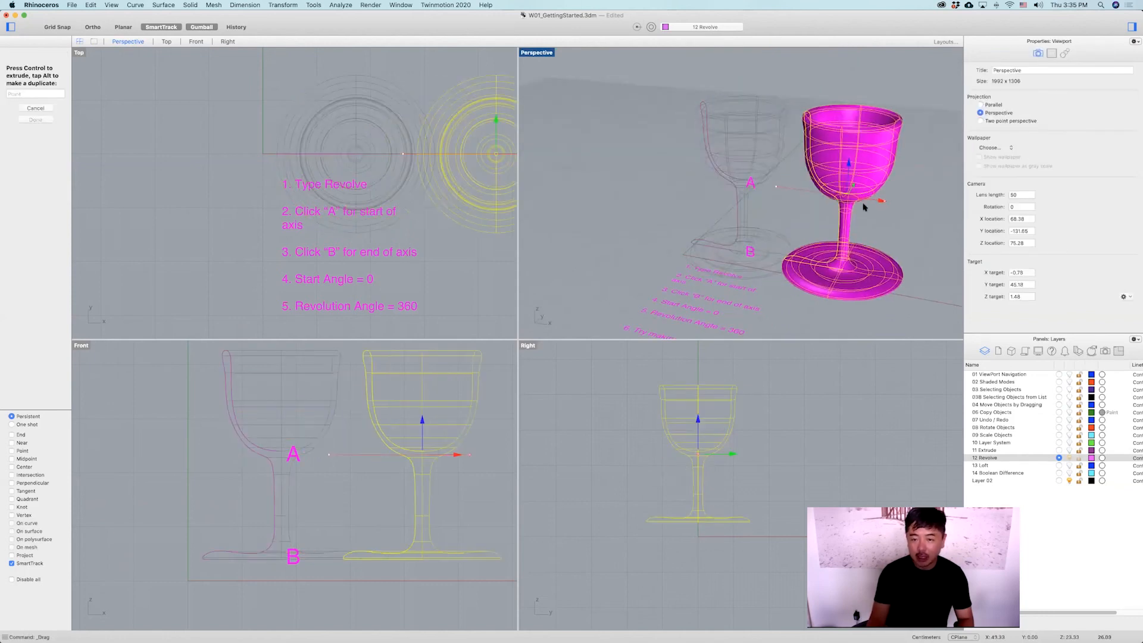
pyautogui.click(738, 158)
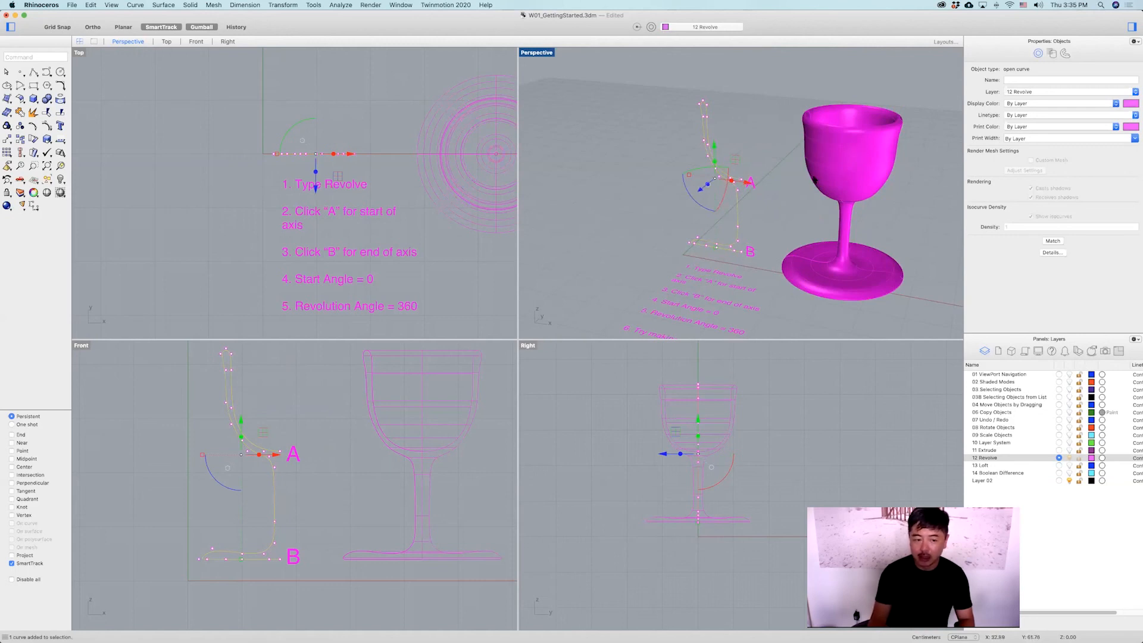
pyautogui.moveTo(451, 415); pyautogui.dragTo(330, 425, button='right')
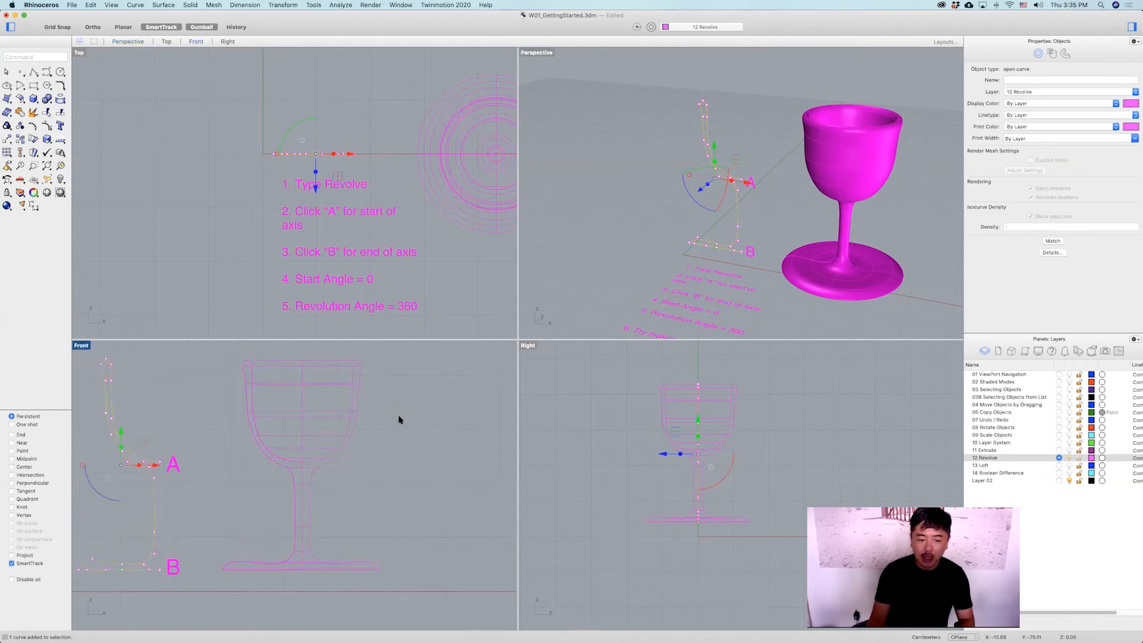
pyautogui.click(427, 416)
pyautogui.scroll(-4, 426, 416)
pyautogui.moveTo(426, 416); pyautogui.dragTo(315, 414, button='right')
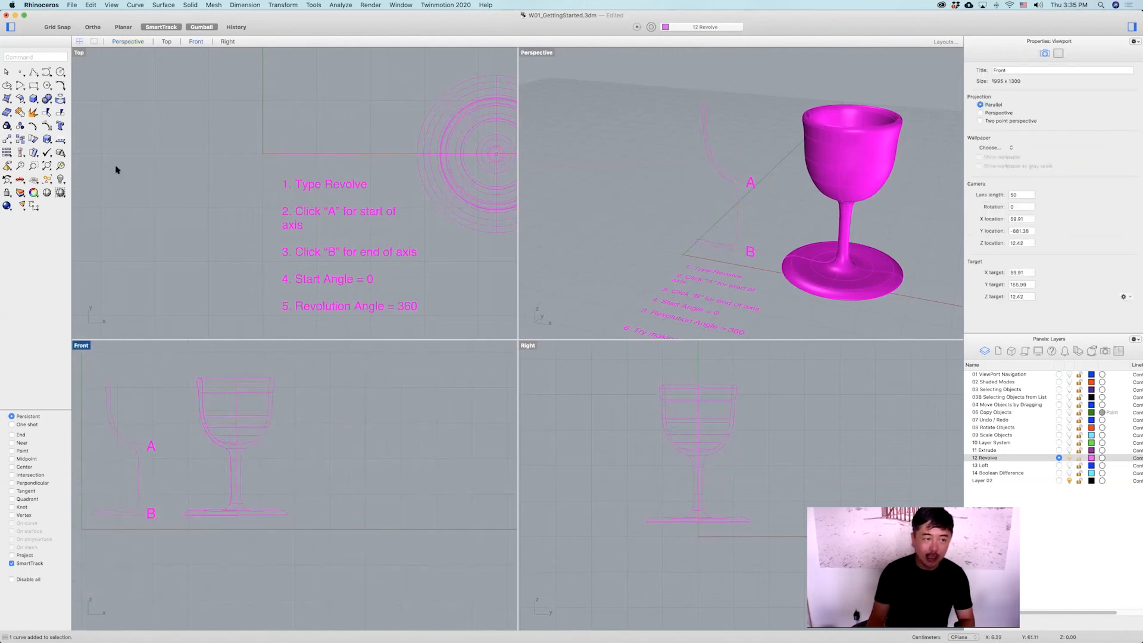
pyautogui.click(52, 74)
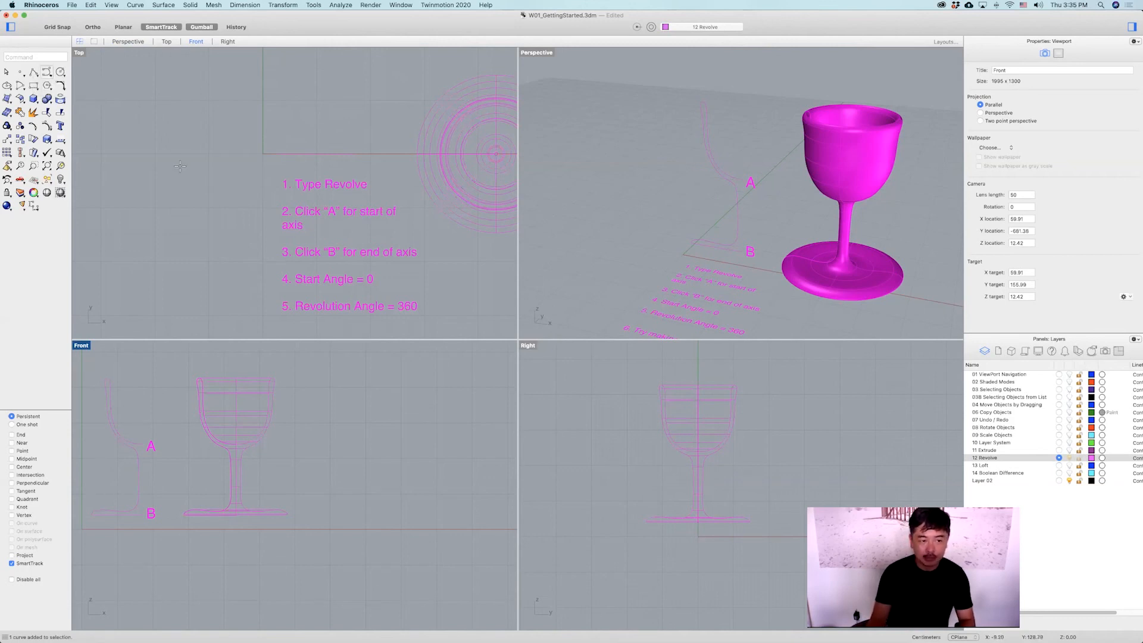
pyautogui.click(403, 386)
pyautogui.click(393, 391)
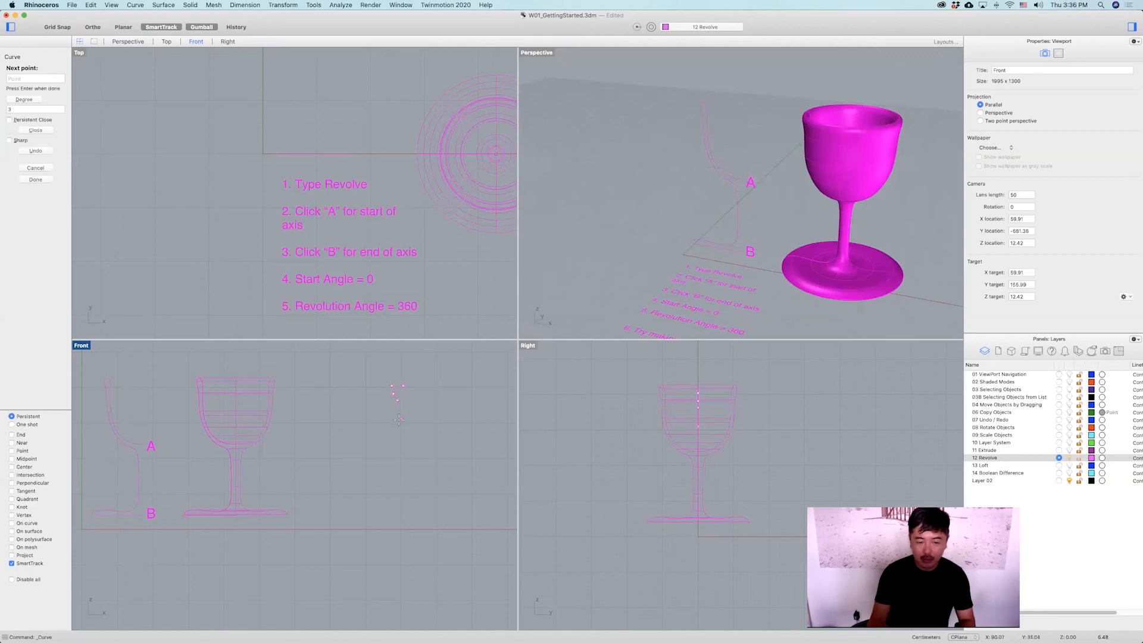
pyautogui.press('Return')
pyautogui.click(400, 396)
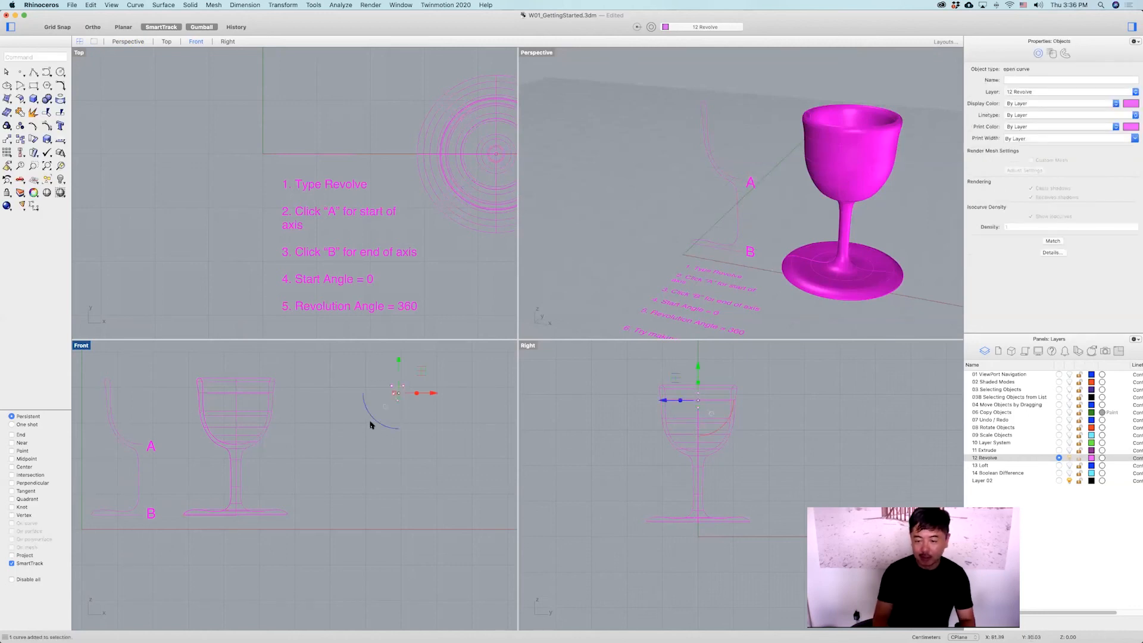
pyautogui.press('Delete')
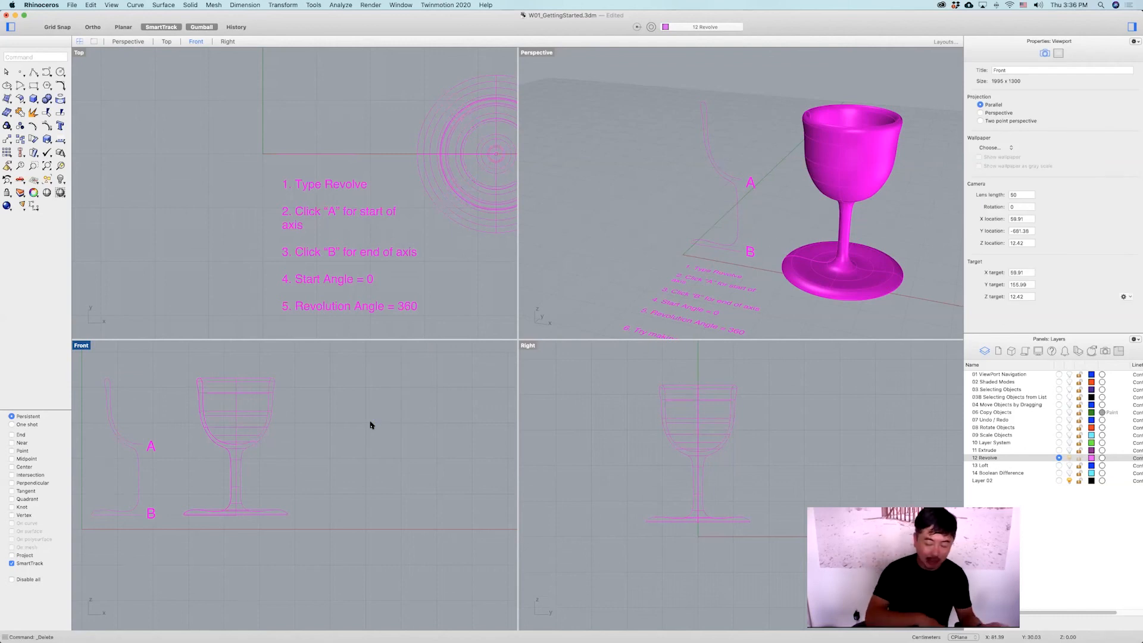
# Make 13 Loft the current layer and hide the 12 Revolve layer.
pyautogui.click(1059, 465)
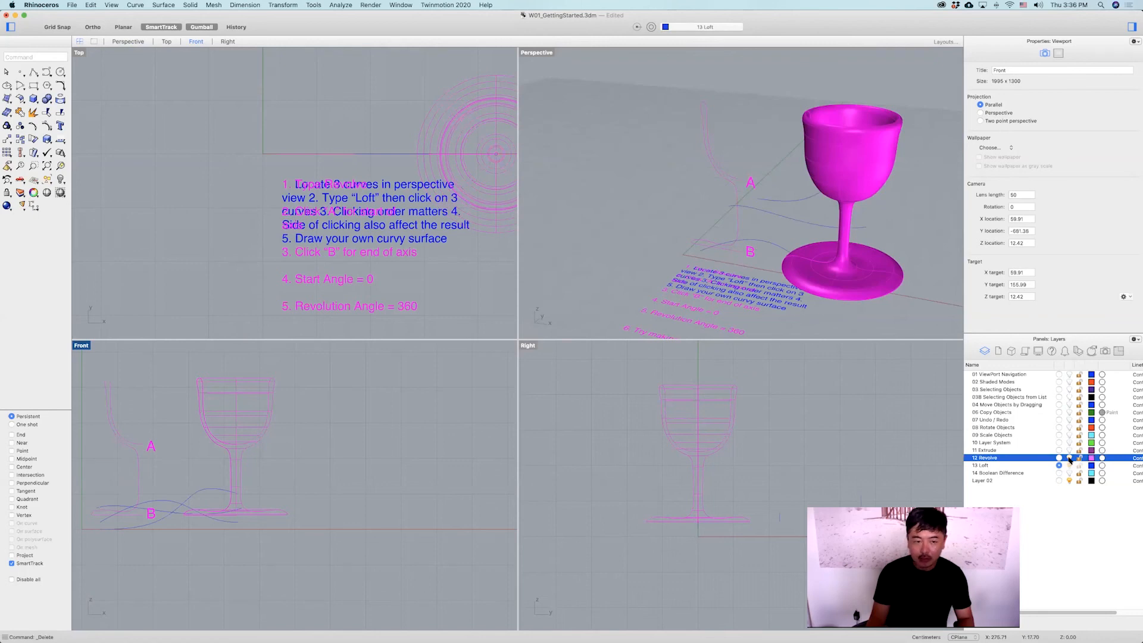
pyautogui.click(1069, 458)
pyautogui.moveTo(437, 241); pyautogui.dragTo(384, 250, button='right')
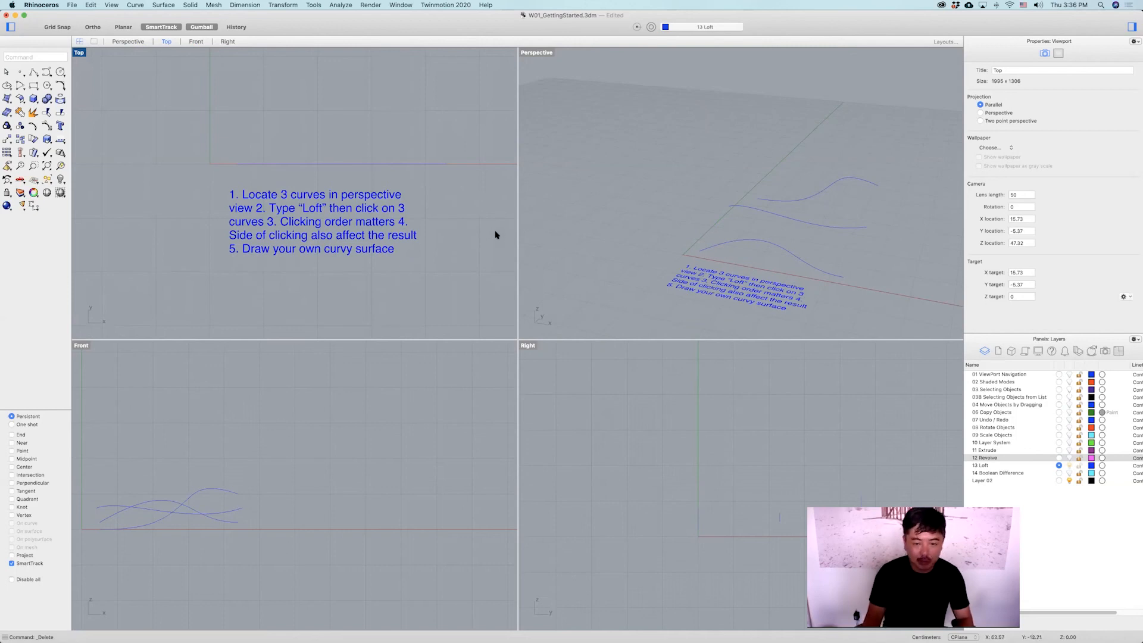
pyautogui.moveTo(818, 267); pyautogui.dragTo(770, 238, button='right')
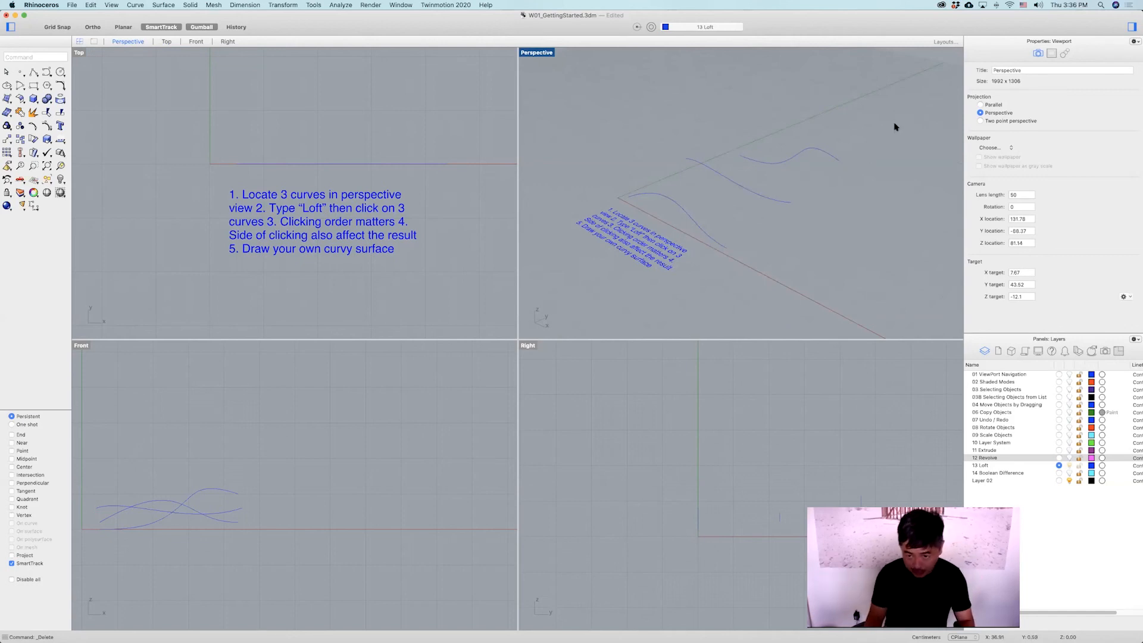
# Loft a Normal-style surface through the three wavy curves, picking them in order.
pyautogui.write('LOFT')
pyautogui.press('Return')
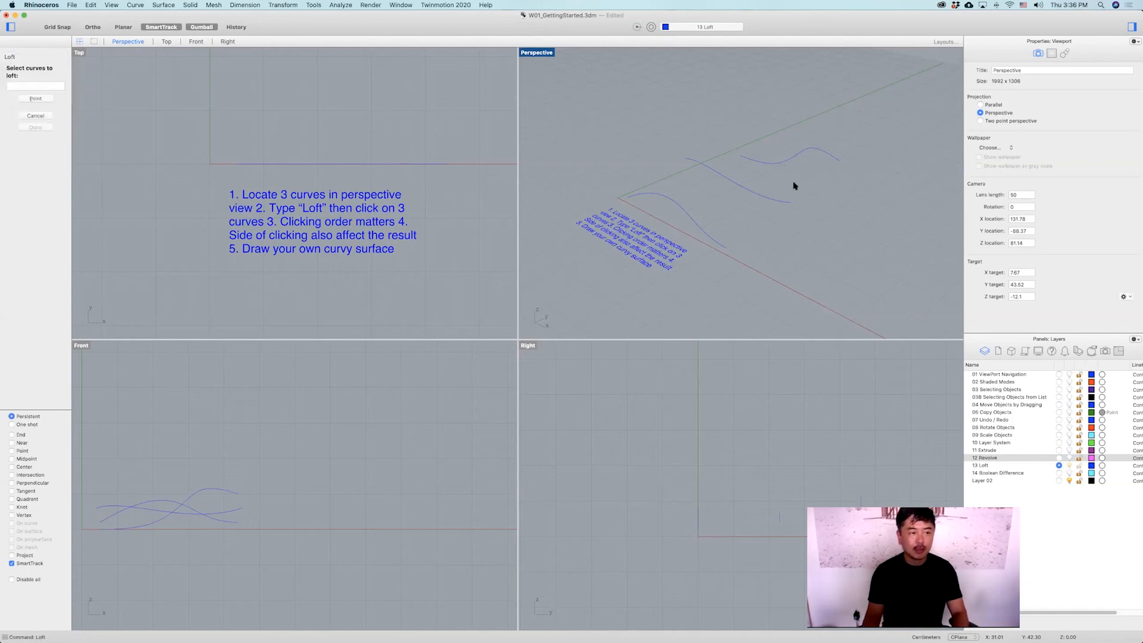
pyautogui.moveTo(642, 211); pyautogui.dragTo(650, 247, button='right')
pyautogui.click(709, 274)
pyautogui.click(768, 231)
pyautogui.click(829, 187)
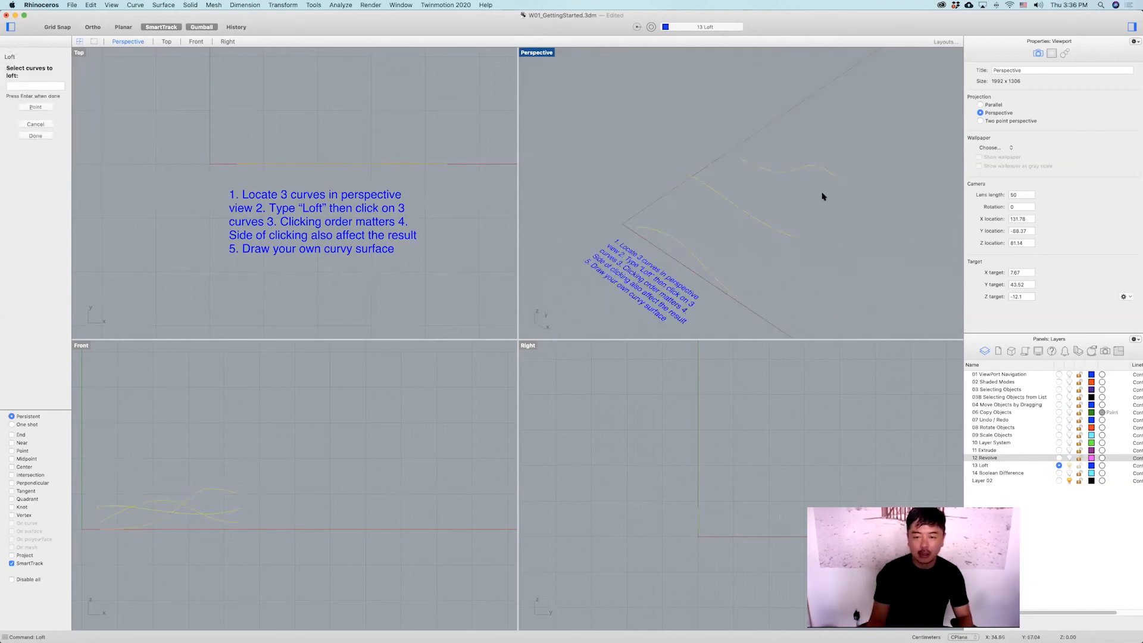
pyautogui.press('Return')
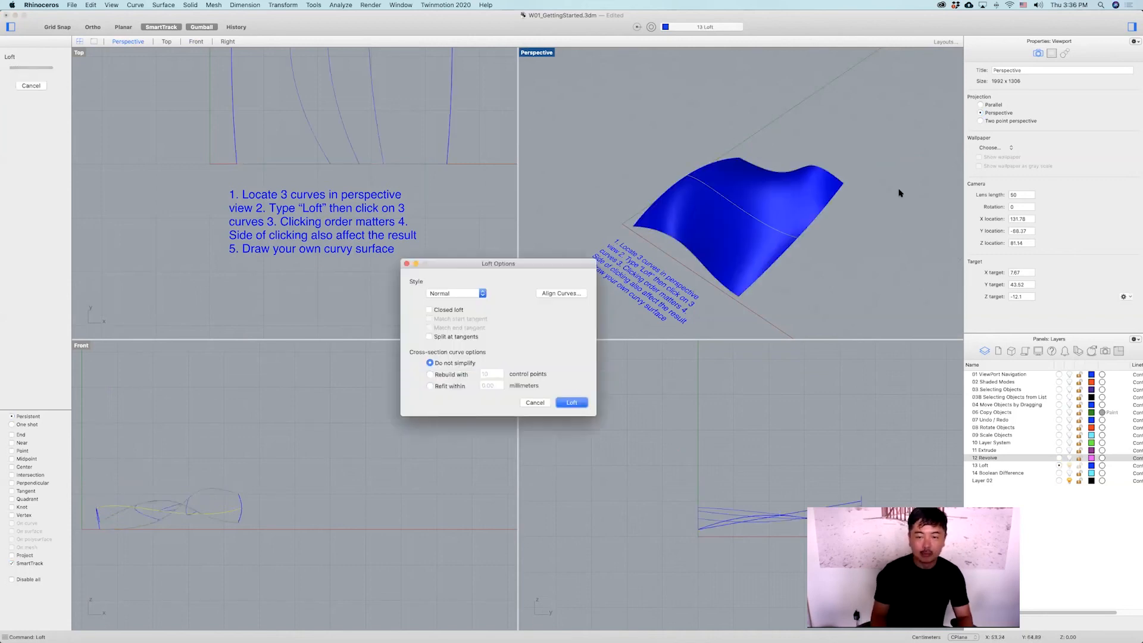
pyautogui.press('Return')
# Move the lofted surface away from the curves in the maximized Perspective view.
pyautogui.moveTo(792, 227); pyautogui.dragTo(810, 232, button='right')
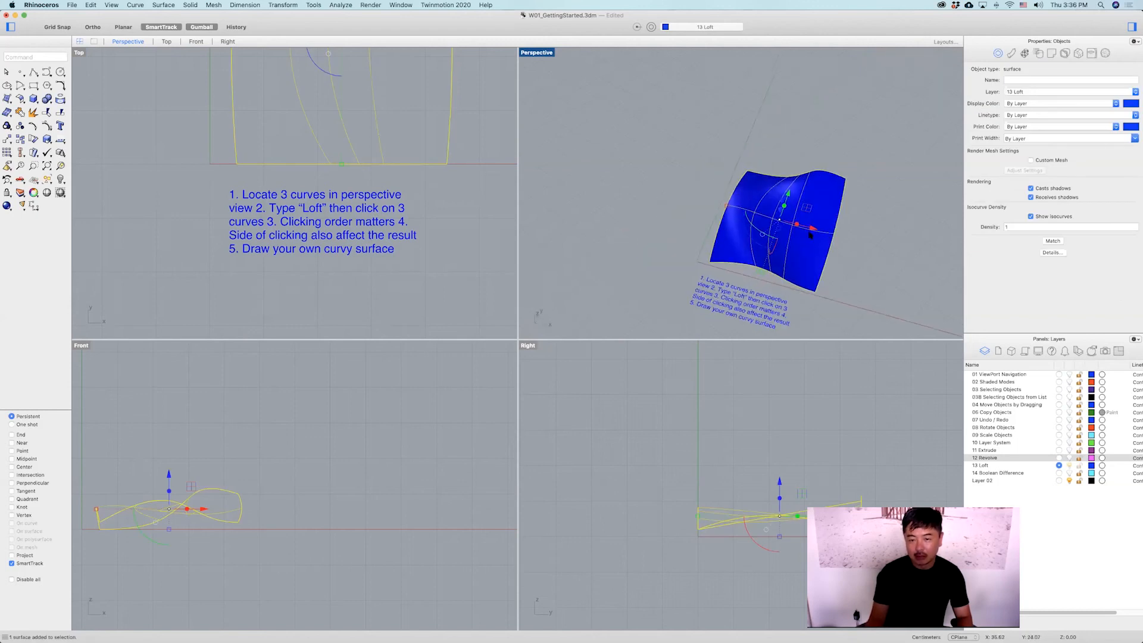
pyautogui.doubleClick(529, 55)
pyautogui.moveTo(505, 351); pyautogui.dragTo(605, 365, button='right')
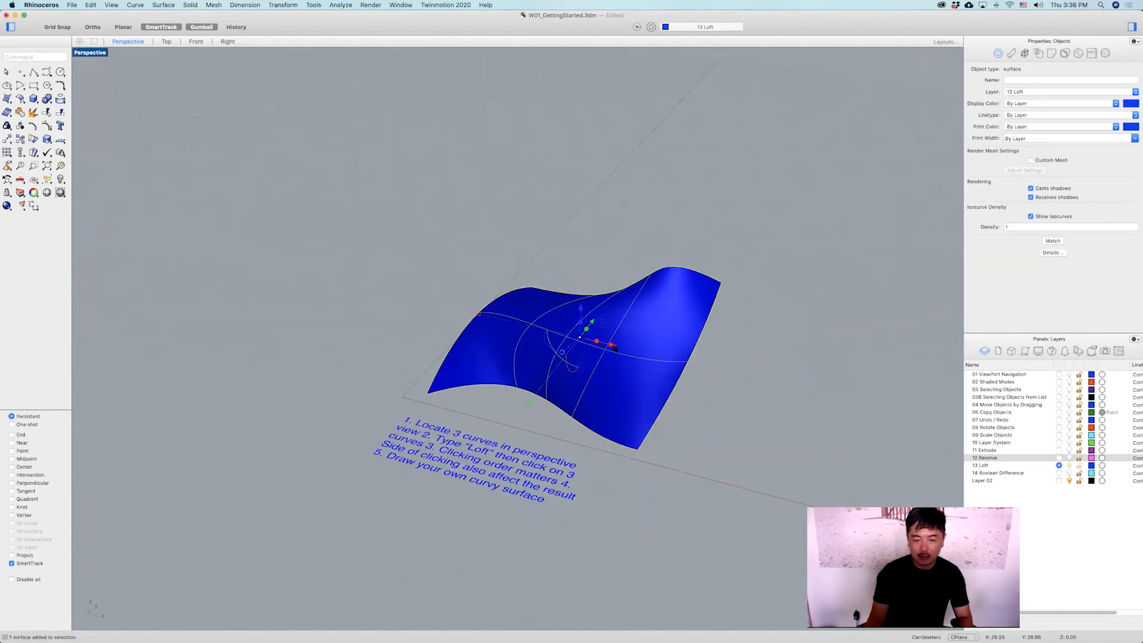
pyautogui.moveTo(411, 278); pyautogui.dragTo(610, 237, button='right')
pyautogui.click(609, 237)
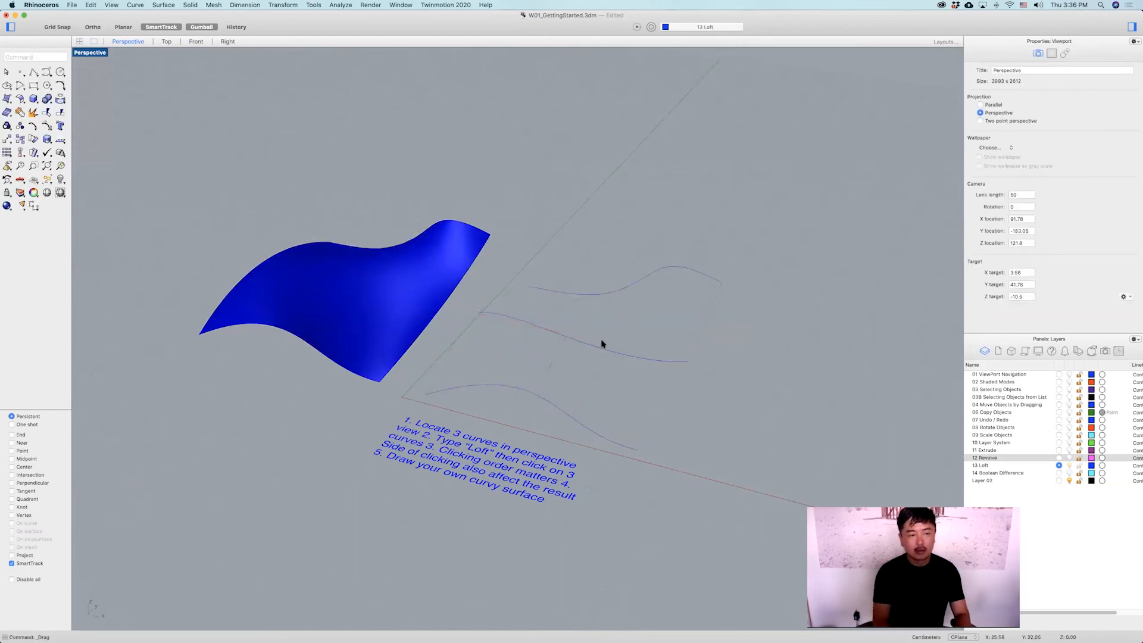
# Loft a second surface through the three curves, picking them from the nearest to the farthest.
pyautogui.write('Loft')
pyautogui.press('Return')
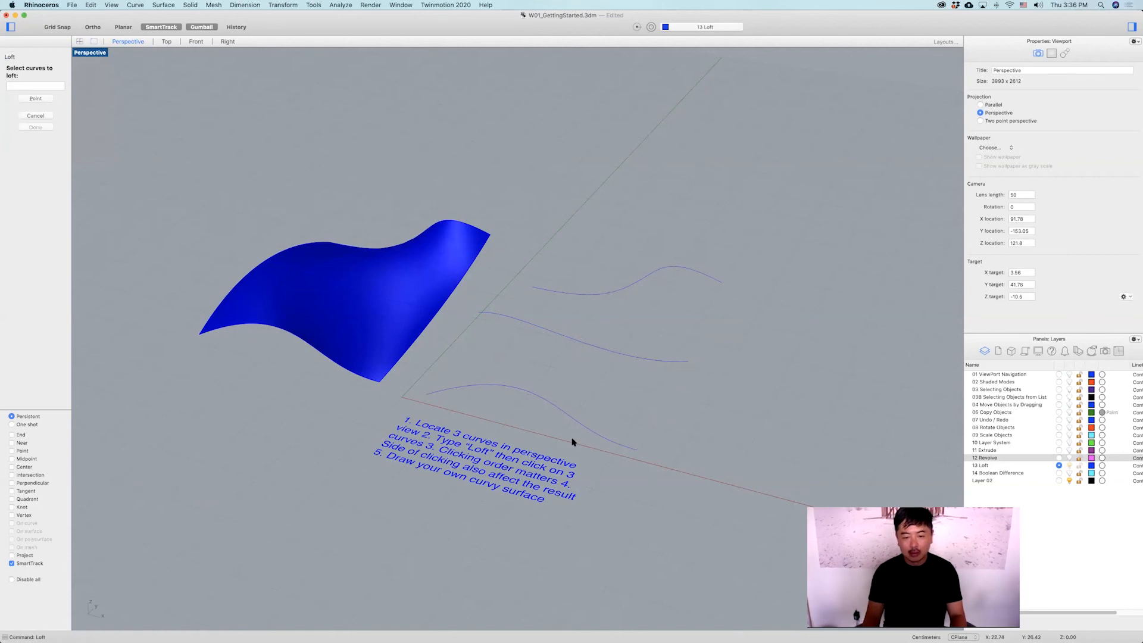
pyautogui.click(589, 434)
pyautogui.click(646, 368)
pyautogui.click(703, 281)
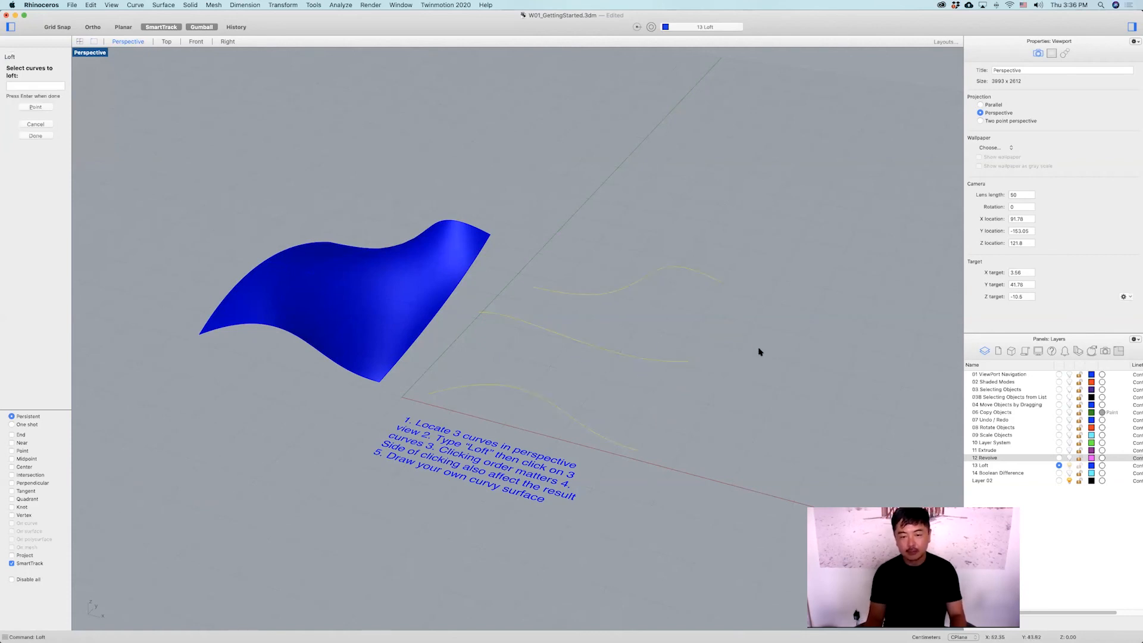
pyautogui.press('Return')
pyautogui.click(569, 403)
pyautogui.scroll(-3, 592, 402)
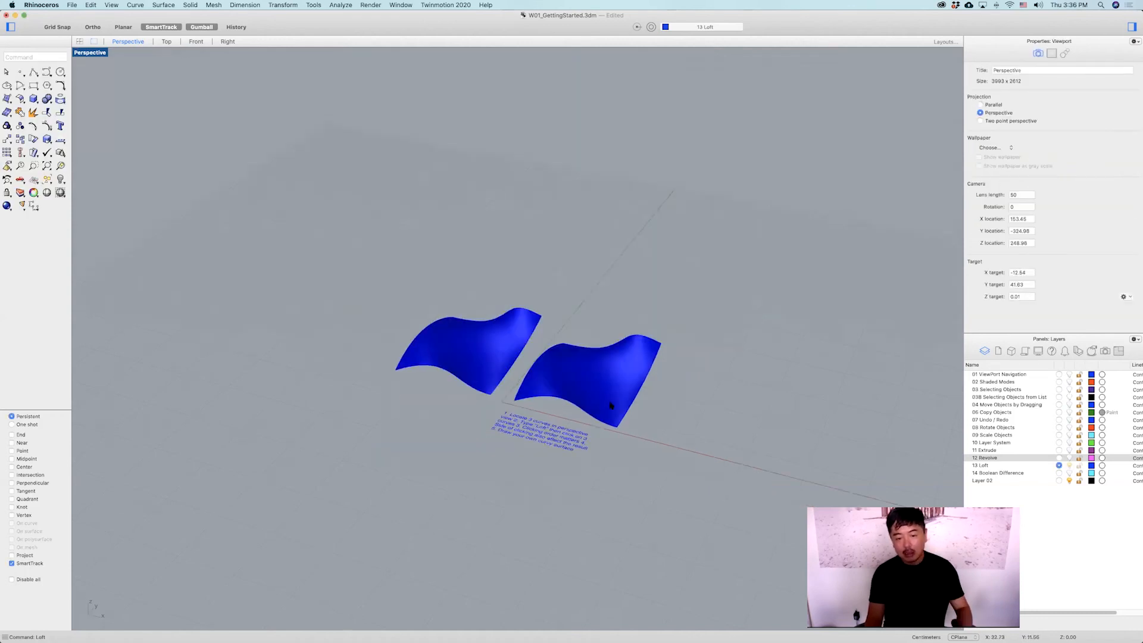
# Delete both lofted surfaces, leaving only the three curves.
pyautogui.click(622, 381)
pyautogui.moveTo(622, 381); pyautogui.dragTo(390, 324)
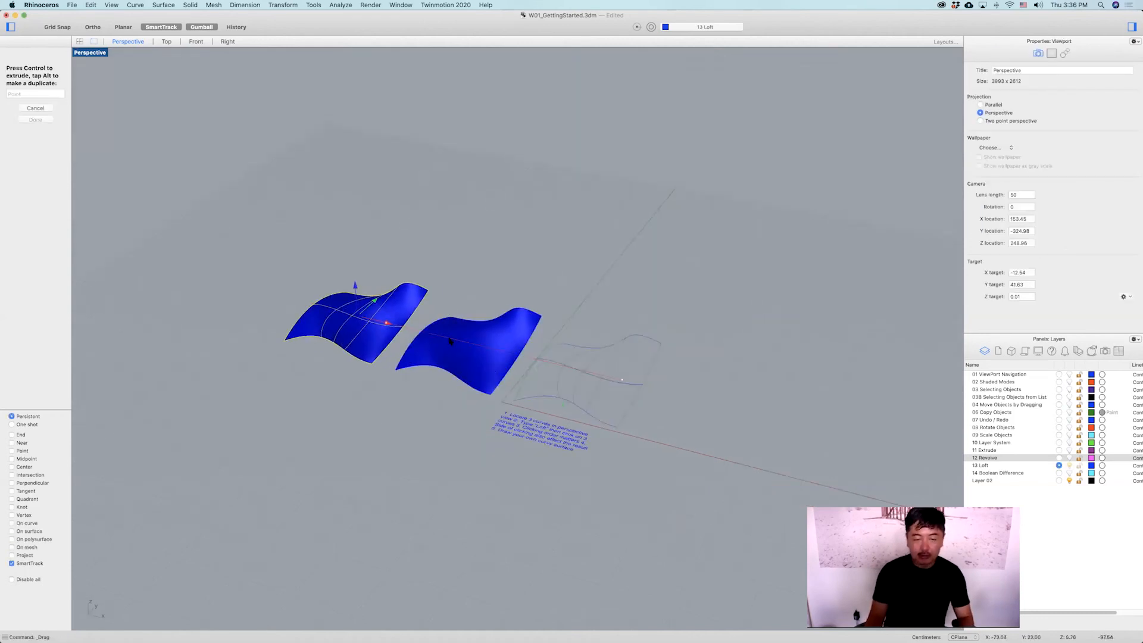
pyautogui.keyDown('shift'); pyautogui.click(459, 344); pyautogui.keyUp('shift')
pyautogui.press('Delete')
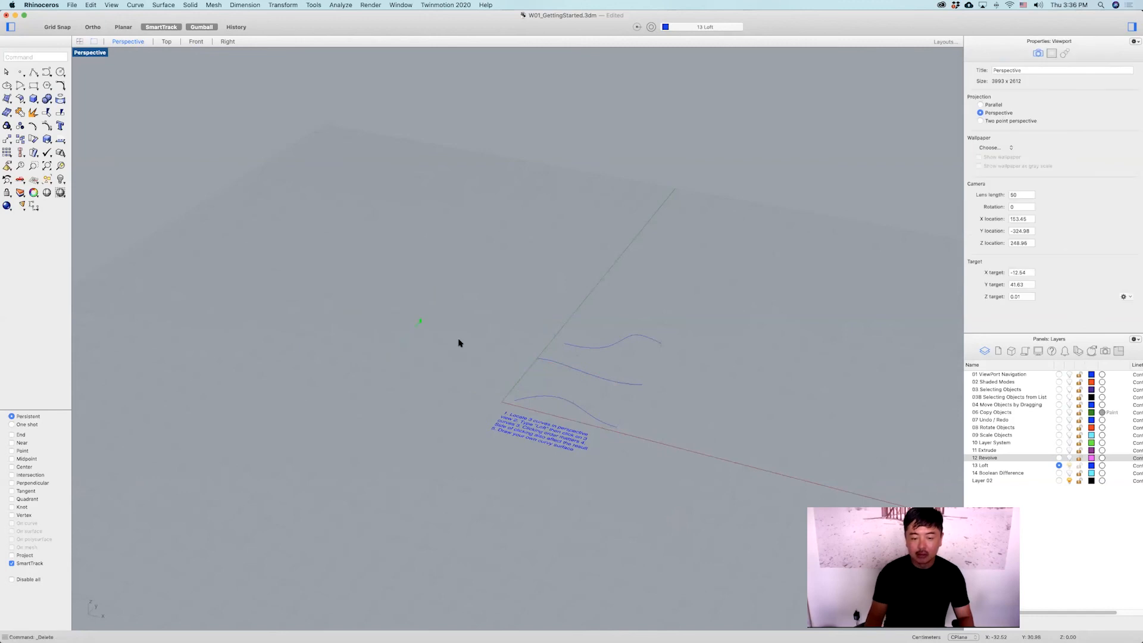
# Loft a surface through the three curves, picking the middle and far curves near opposite ends.
pyautogui.scroll(5, 638, 398)
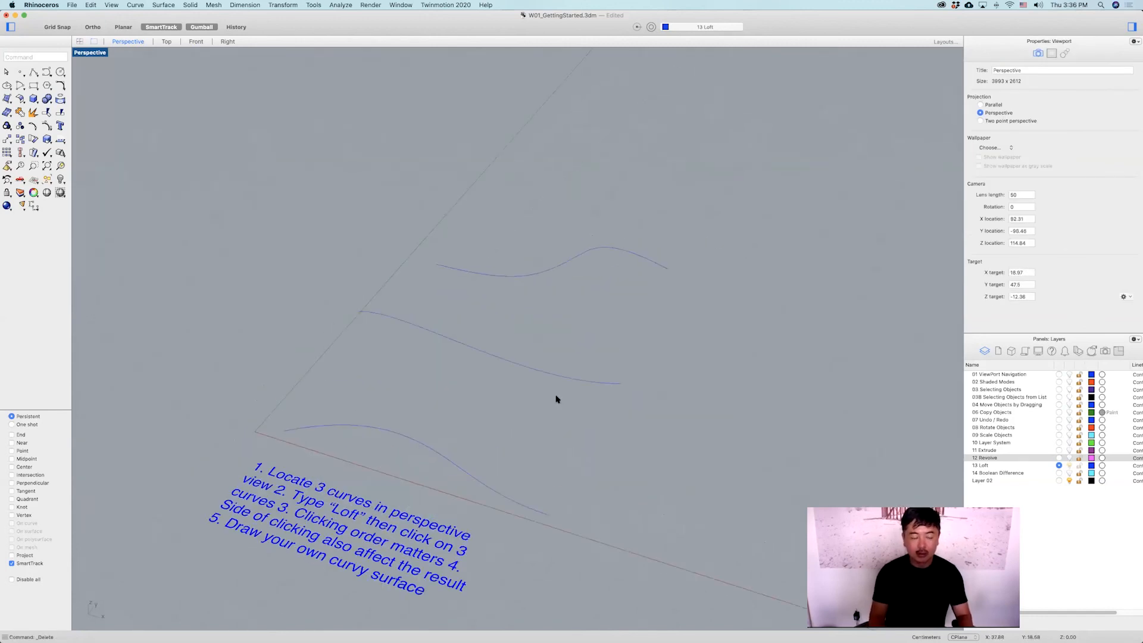
pyautogui.write('Loft')
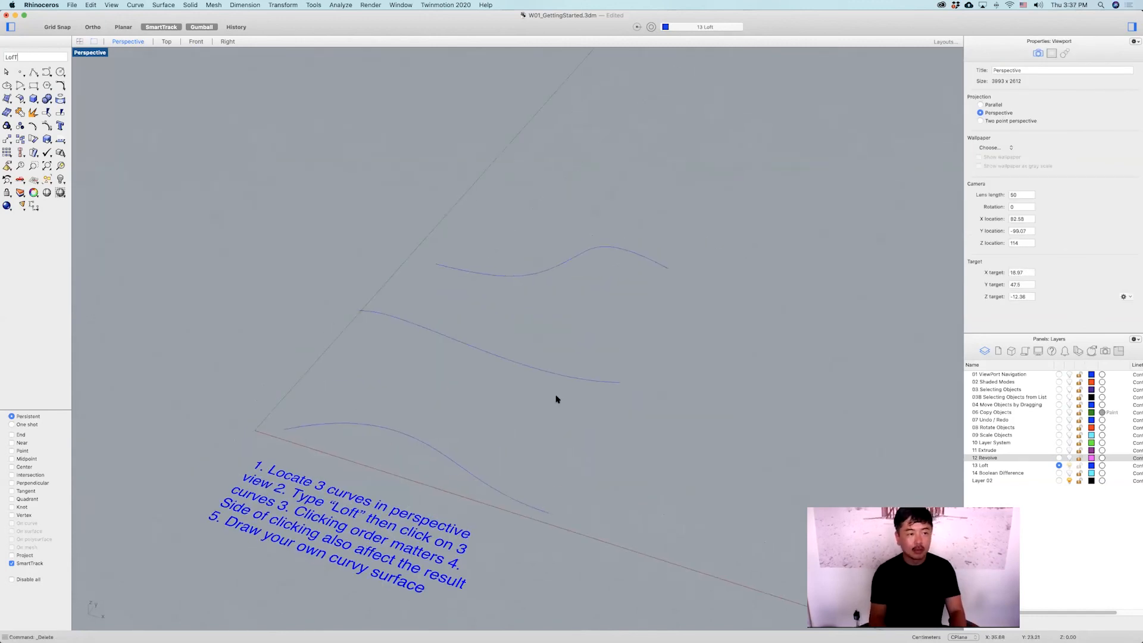
pyautogui.press('Return')
pyautogui.click(385, 443)
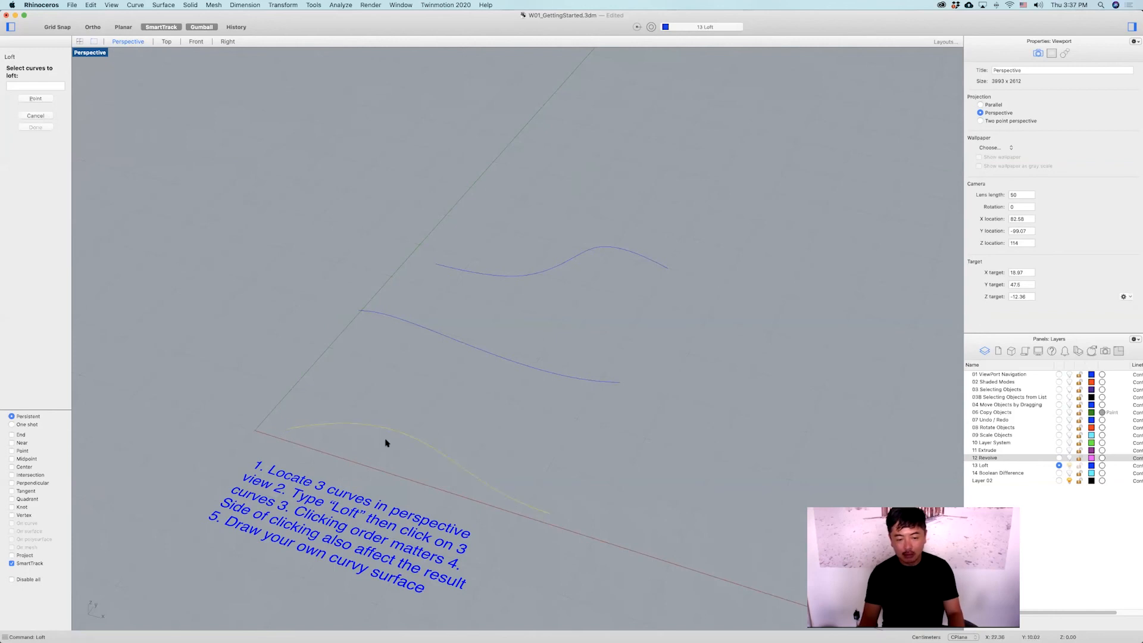
pyautogui.click(390, 316)
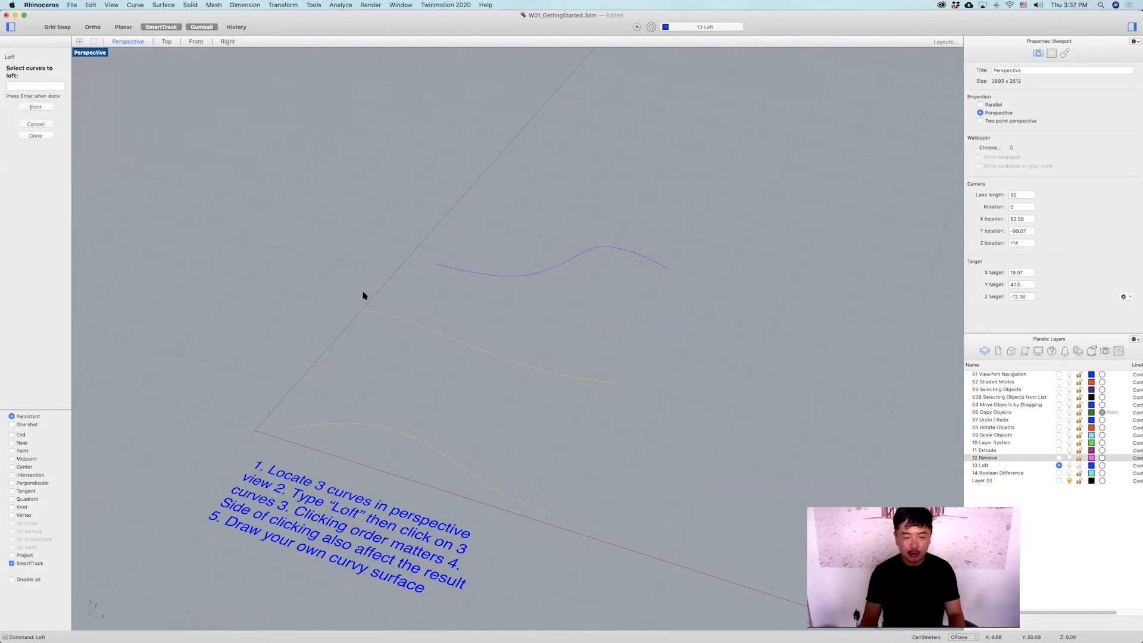
pyautogui.click(638, 255)
pyautogui.press('Return')
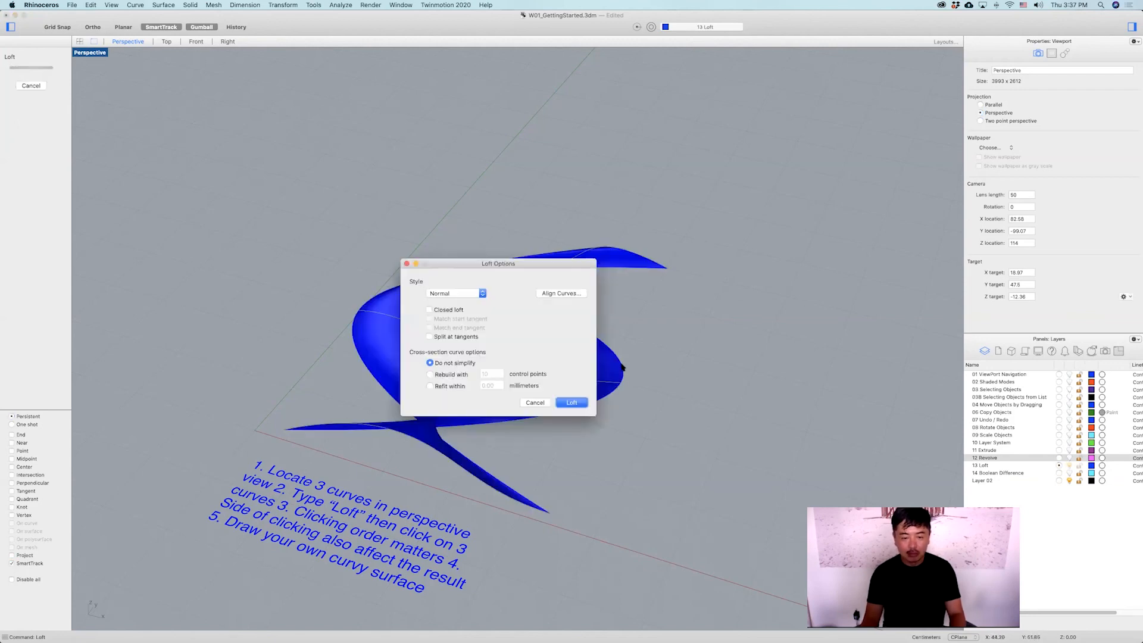
pyautogui.press('Return')
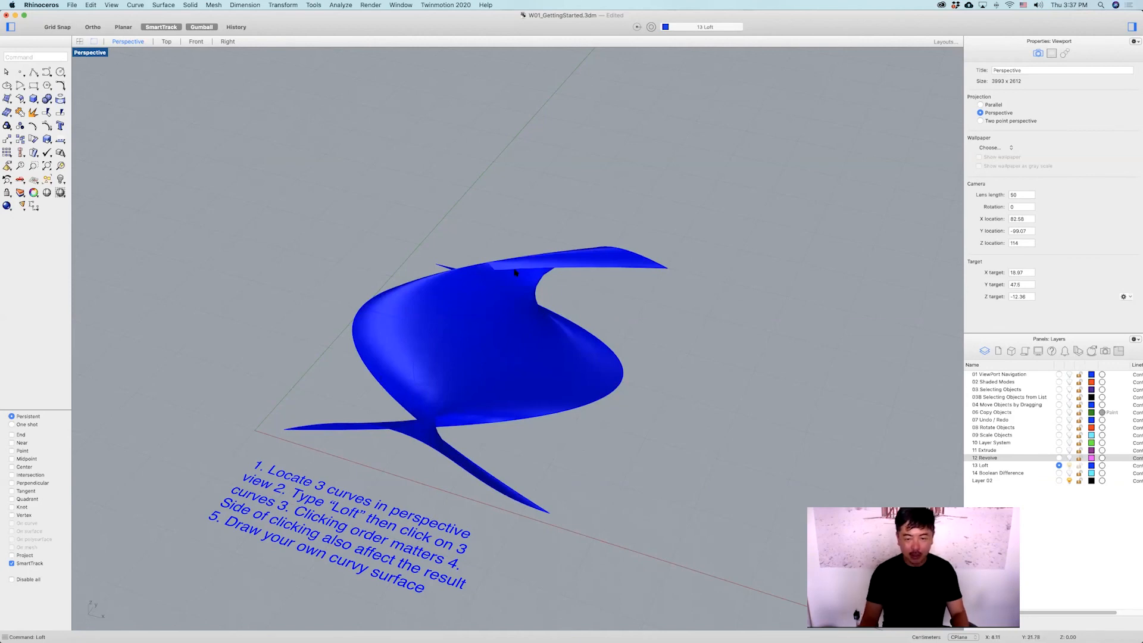
# Delete the lofted surface, leaving only the three curves.
pyautogui.click(599, 263)
pyautogui.press('Delete')
pyautogui.write('\\')
pyautogui.moveTo(690, 350)
pyautogui.mouseDown(button='right')
pyautogui.moveTo(655, 334)
pyautogui.moveTo(674, 365)
pyautogui.mouseUp(button='right')
pyautogui.press('BackSpace')
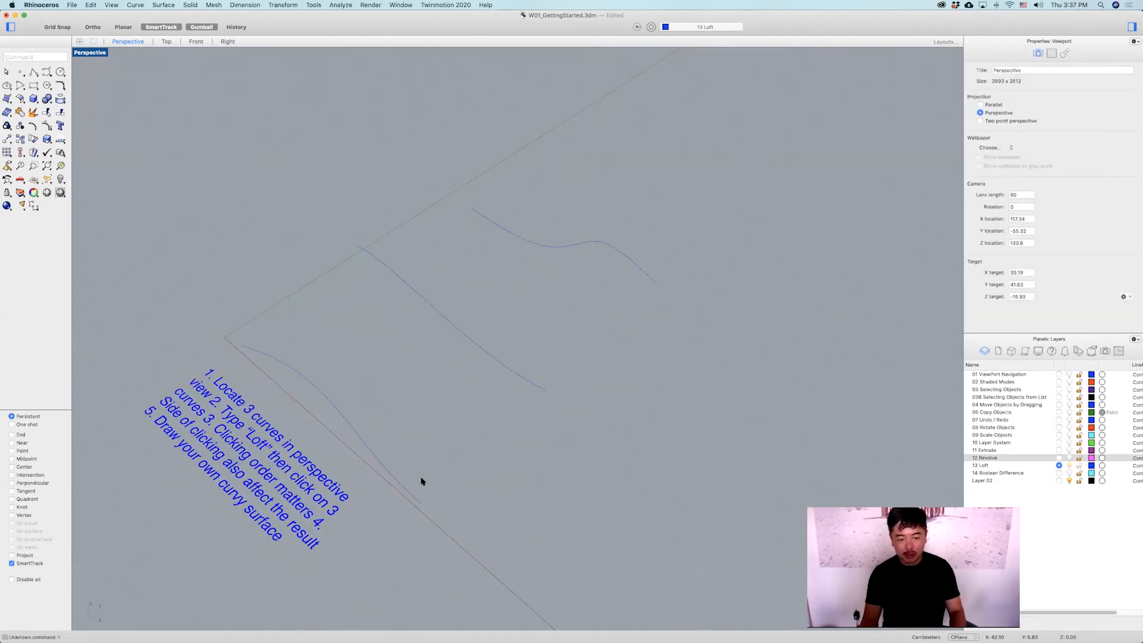
# Loft a surface through the three curves, picking them in order from the nearest to the farthest.
pyautogui.click(403, 488)
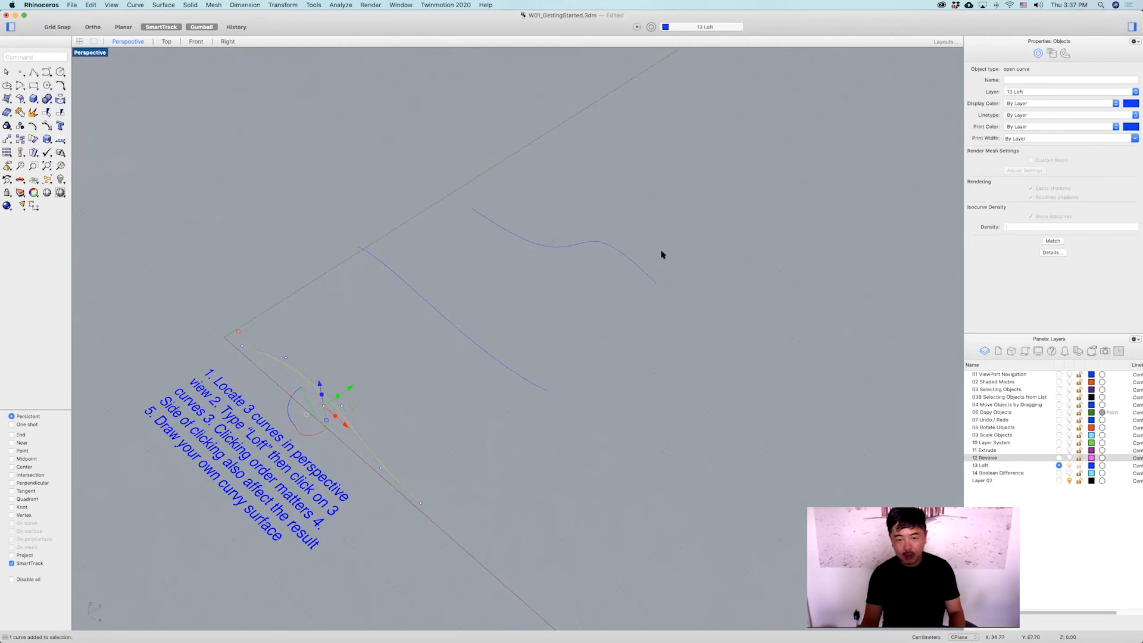
pyautogui.click(641, 270)
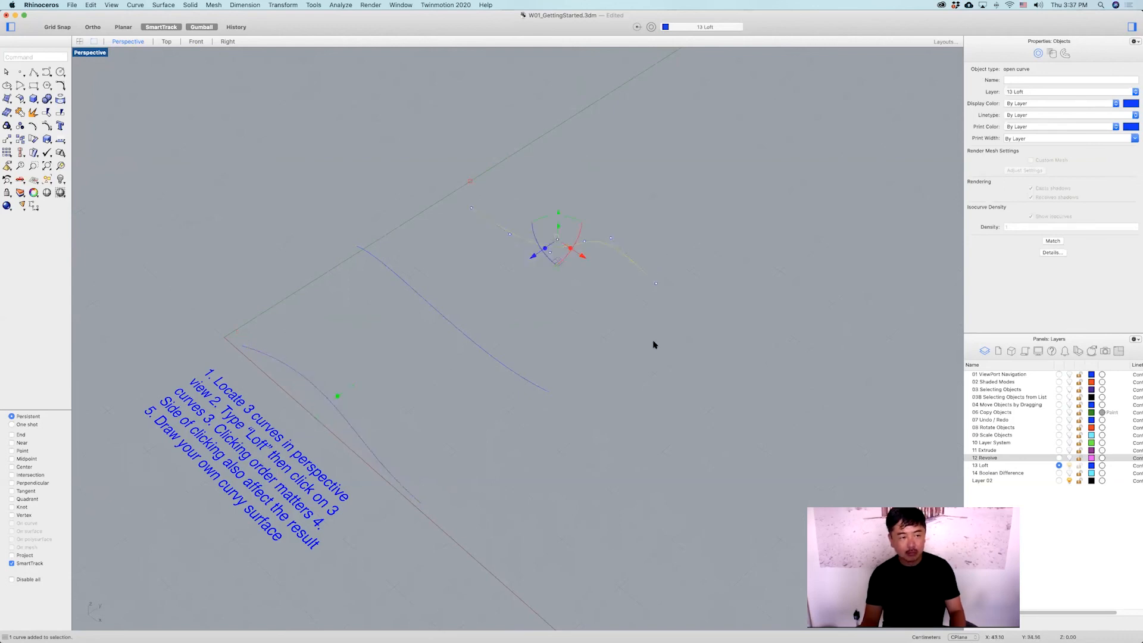
pyautogui.click(637, 350)
pyautogui.press('Return')
pyautogui.click(393, 477)
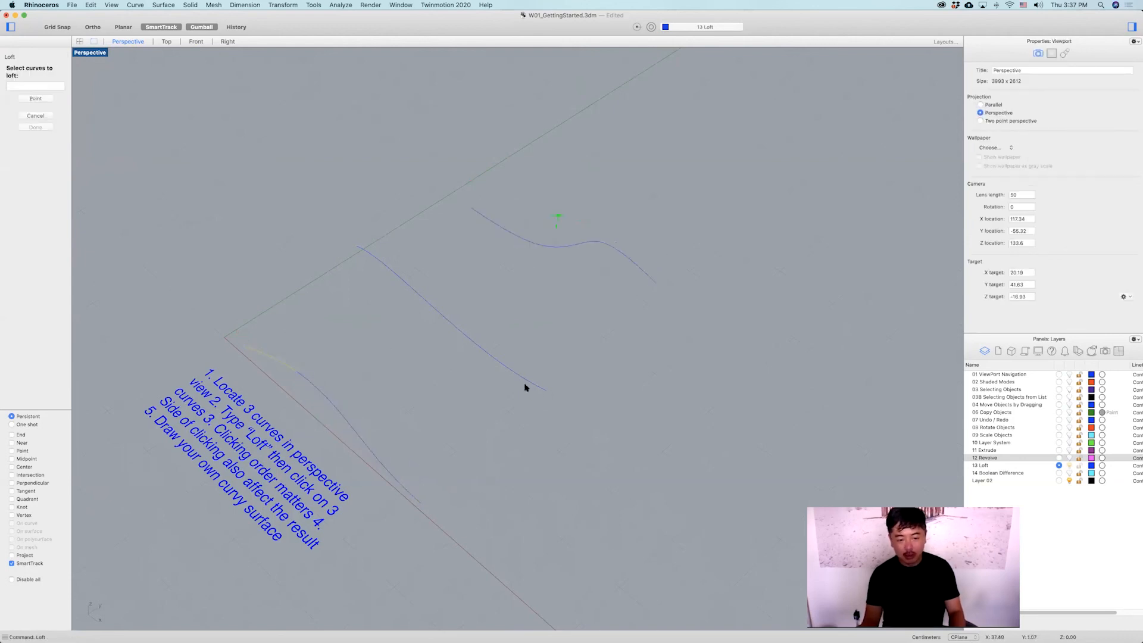
pyautogui.click(525, 385)
pyautogui.click(646, 278)
pyautogui.press('Return')
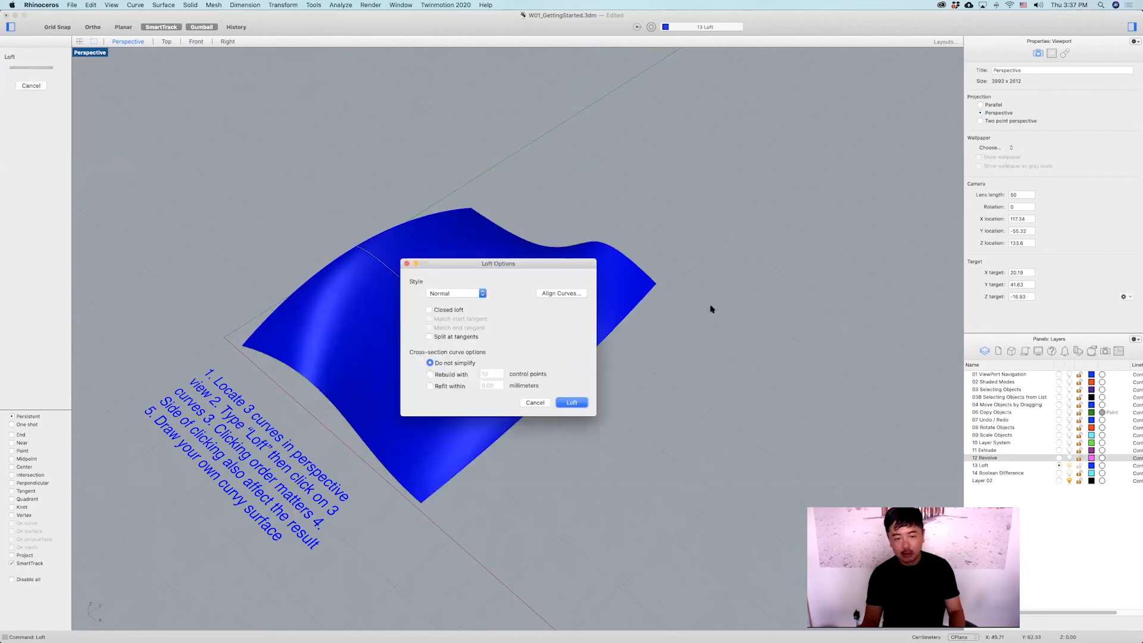
pyautogui.click(571, 402)
# Delete the newly lofted surface.
pyautogui.moveTo(643, 383); pyautogui.dragTo(639, 362, button='right')
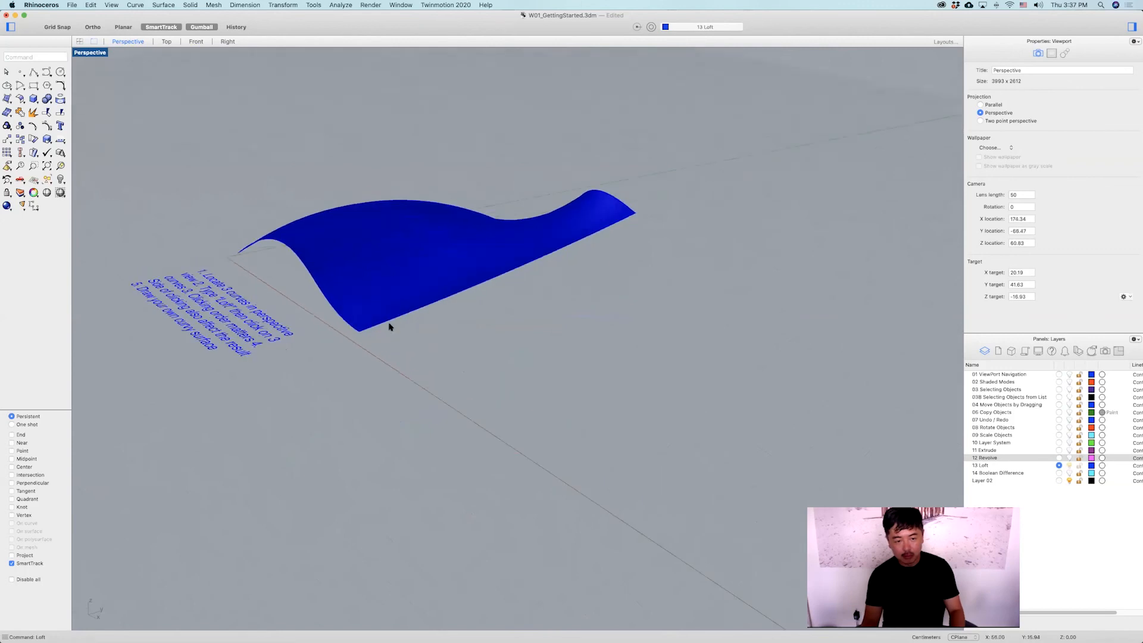
pyautogui.click(408, 296)
pyautogui.press('Delete')
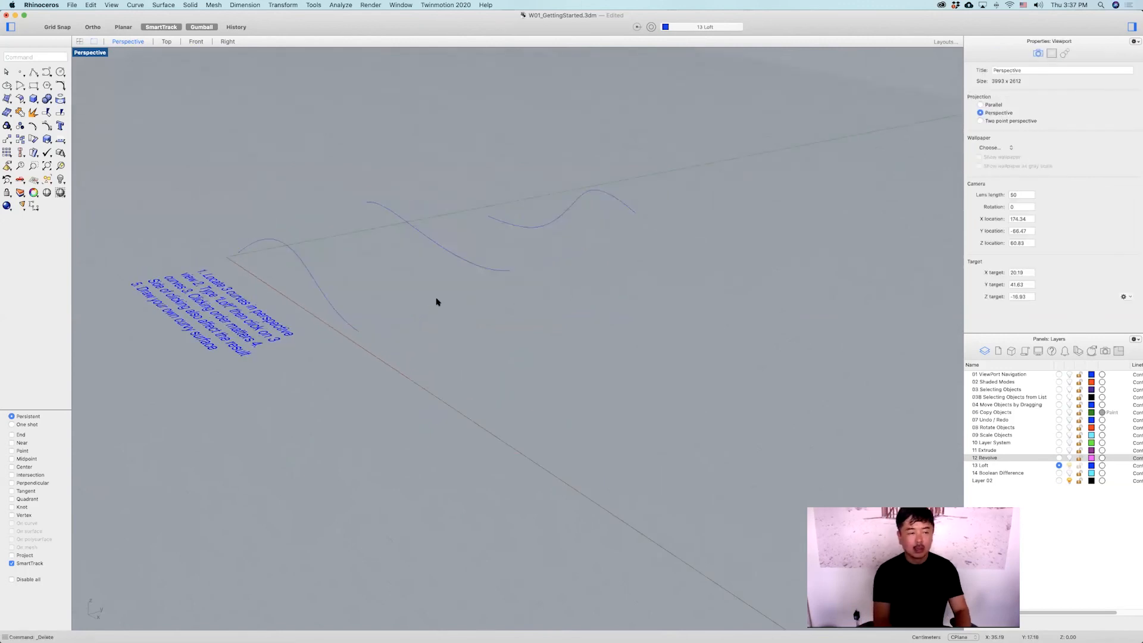
# Run Loft again, picking the near curve, then the far curve, then the middle curve.
pyautogui.write('Loft')
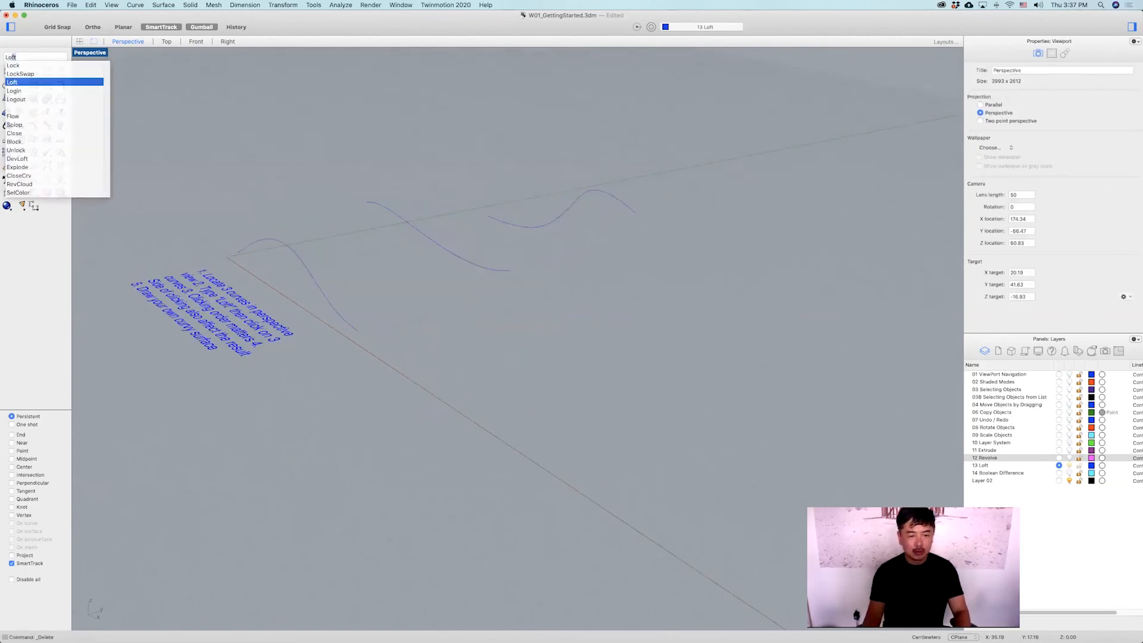
pyautogui.press('Return')
pyautogui.click(341, 316)
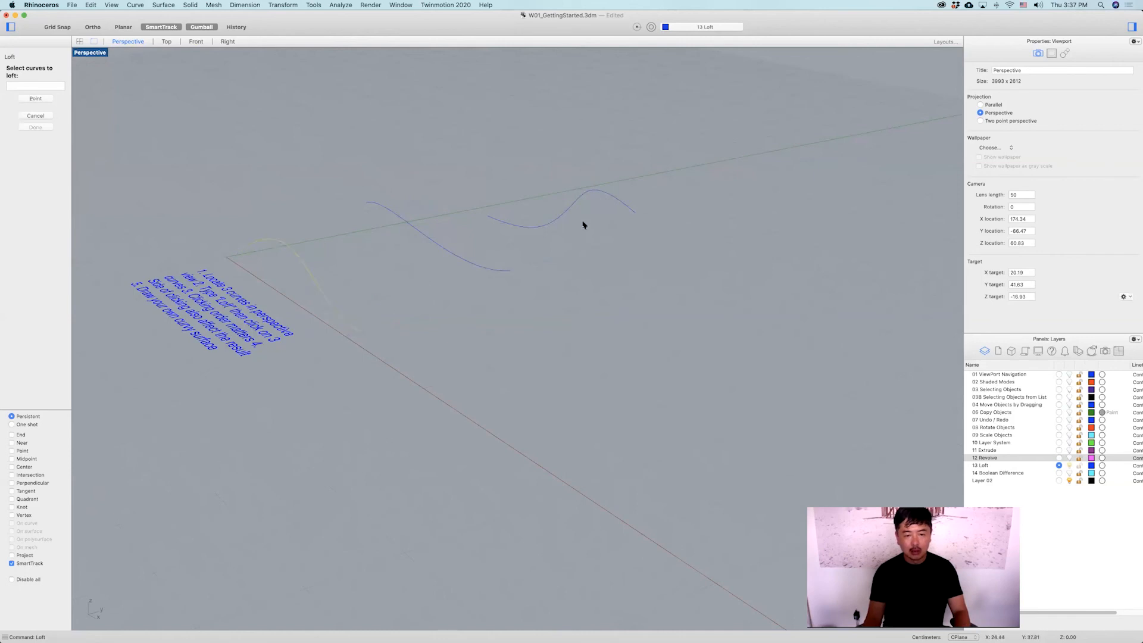
pyautogui.click(607, 200)
pyautogui.click(472, 263)
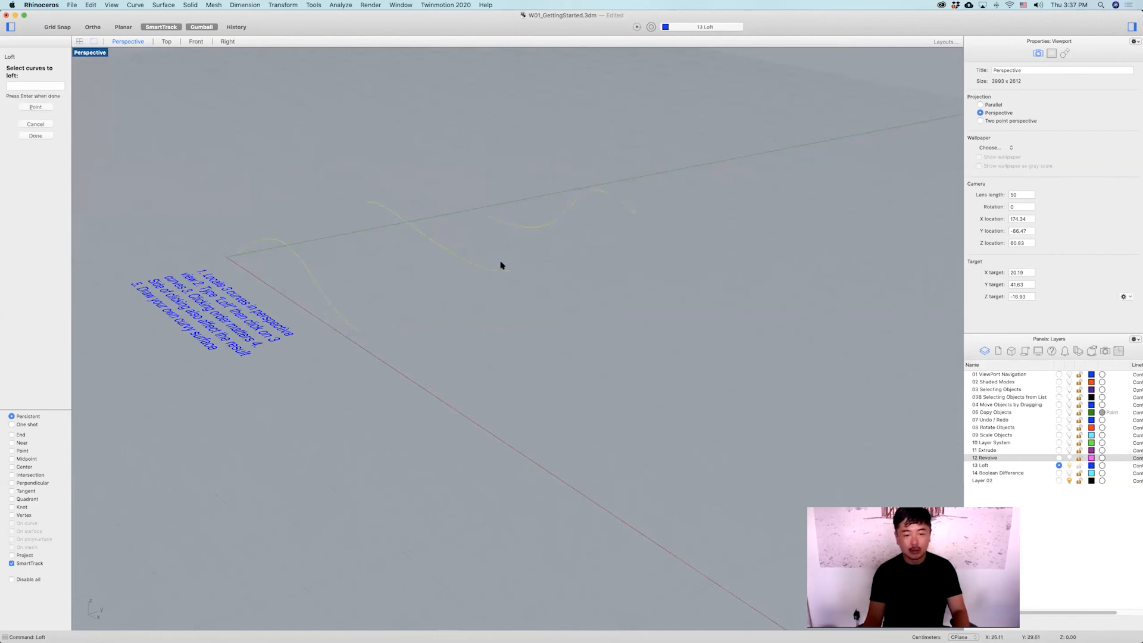
pyautogui.press('Return')
pyautogui.press('Return')
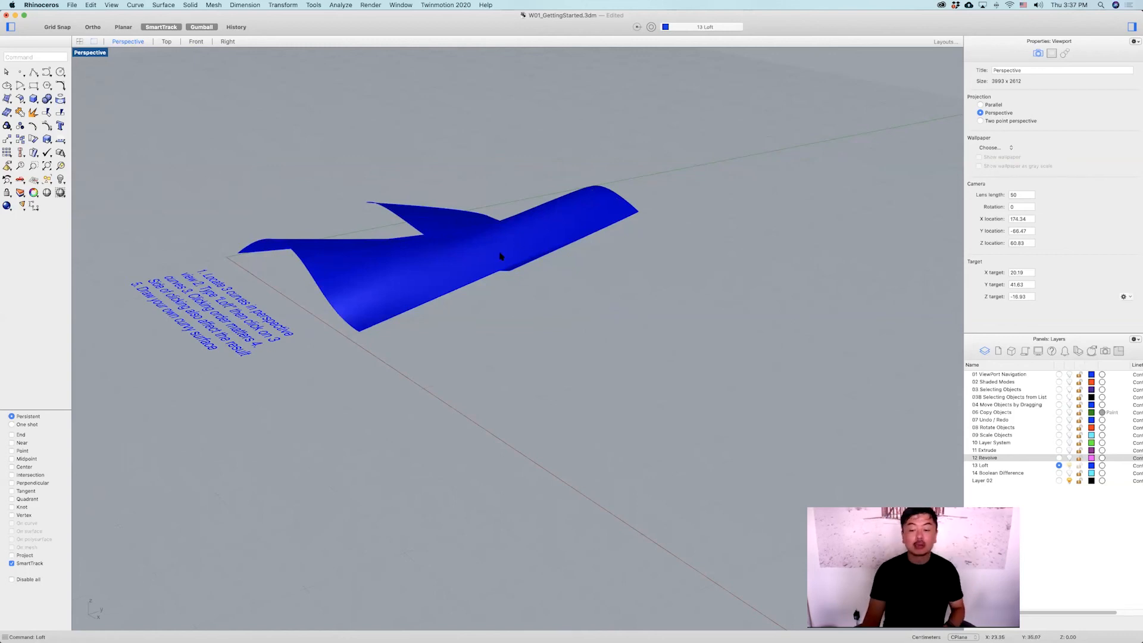
# Delete the twisted lofted surface.
pyautogui.moveTo(431, 265); pyautogui.dragTo(437, 288, button='right')
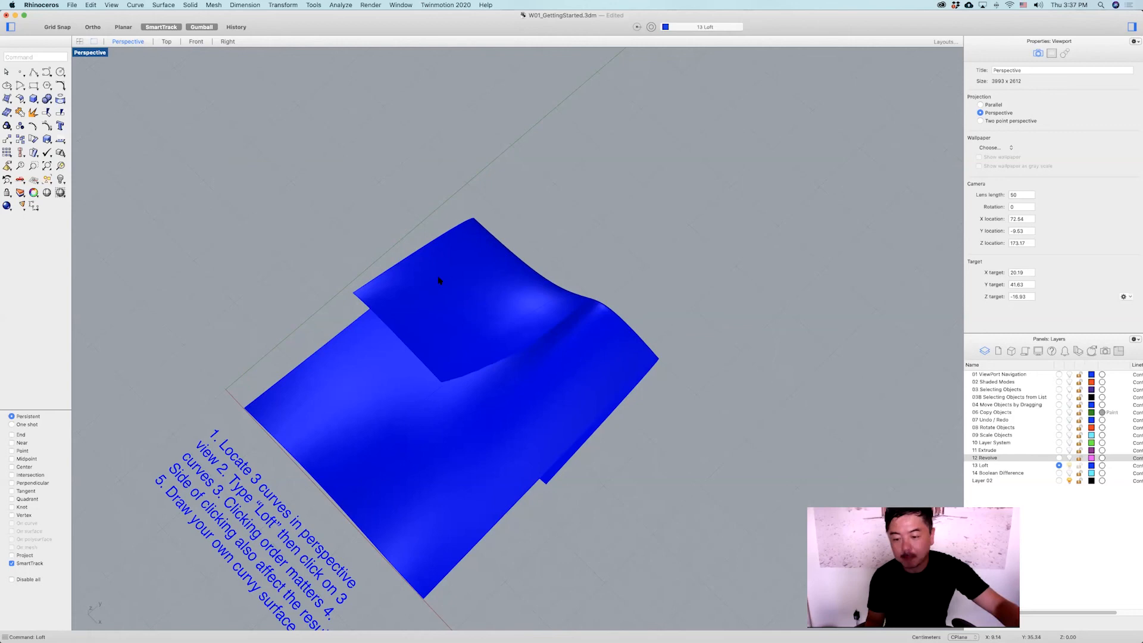
pyautogui.click(481, 295)
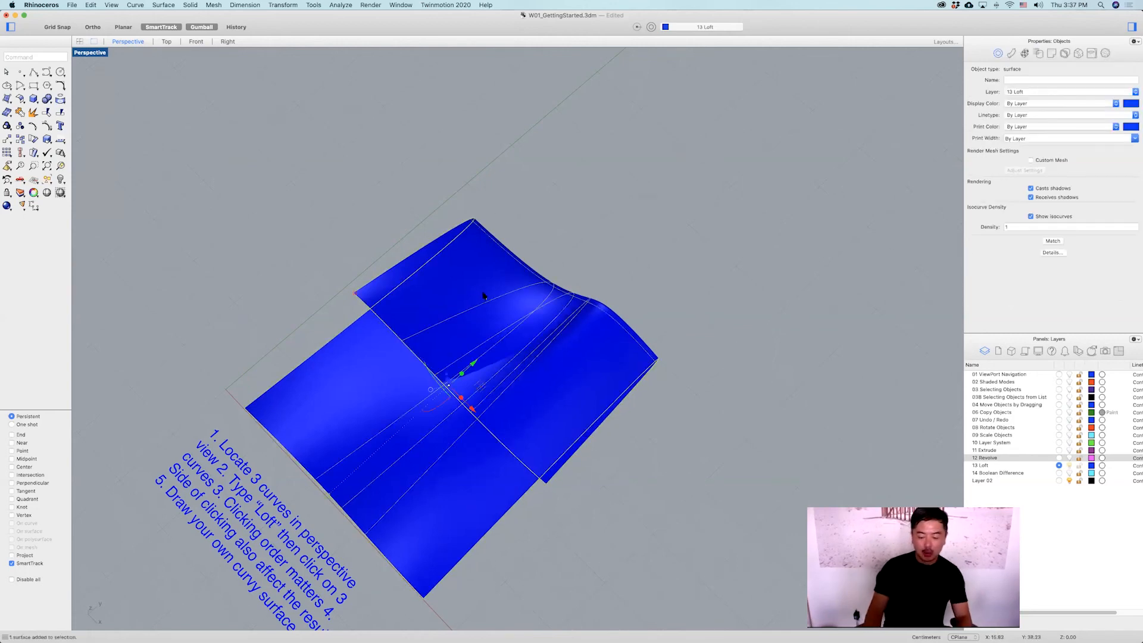
pyautogui.press('Delete')
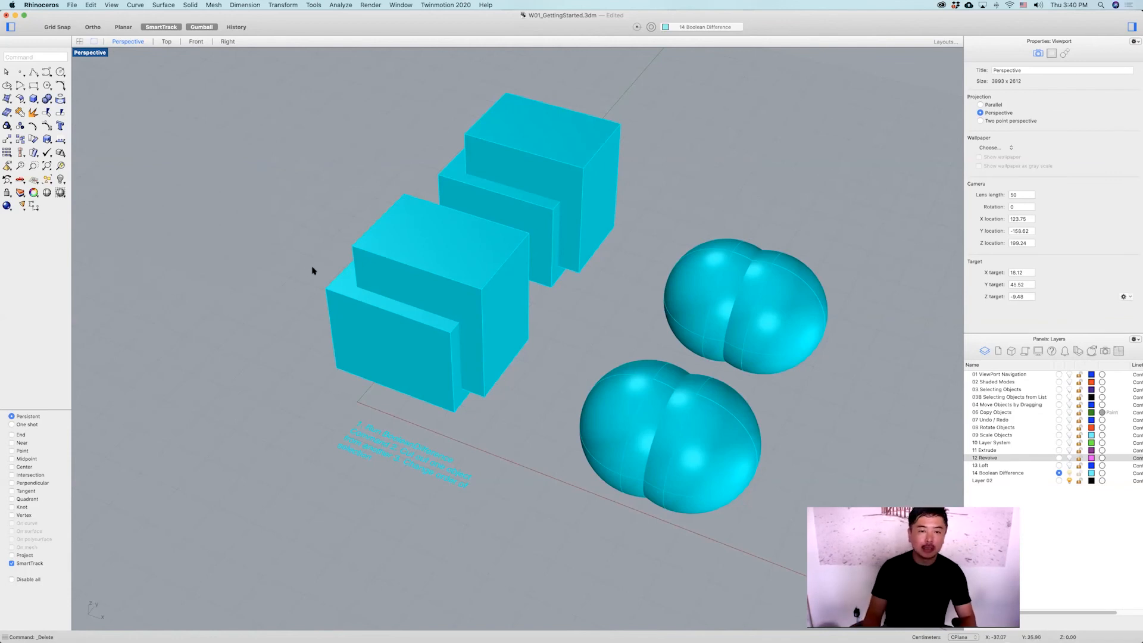
# Run BooleanDifference to subtract the smaller box from the larger box in the nearer box pair.
pyautogui.write('Boole')
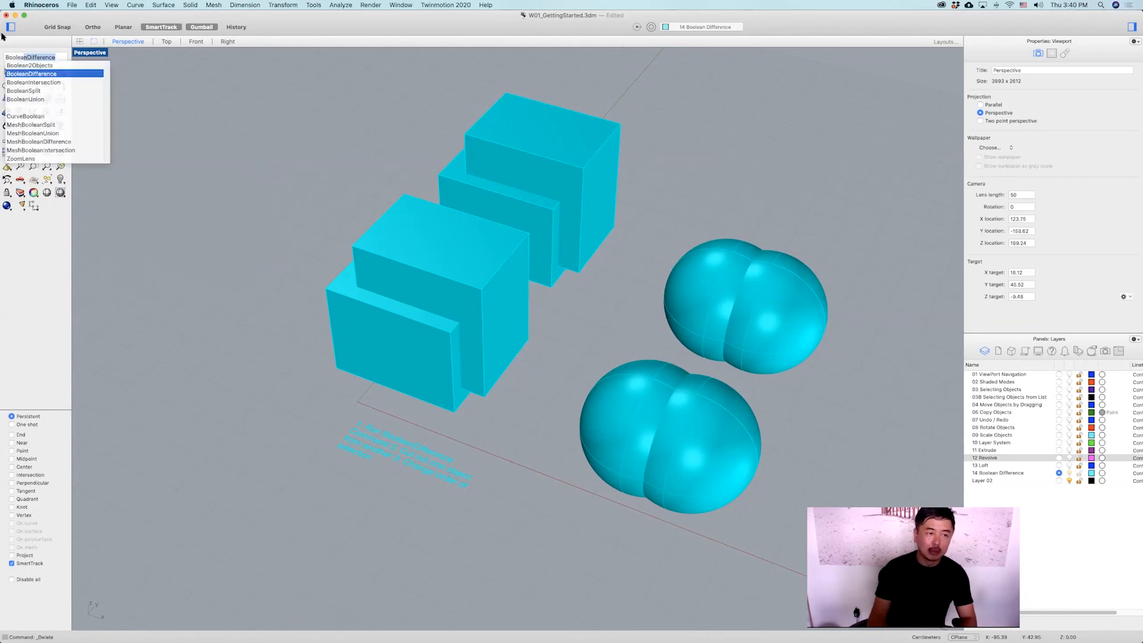
pyautogui.moveTo(21, 58)
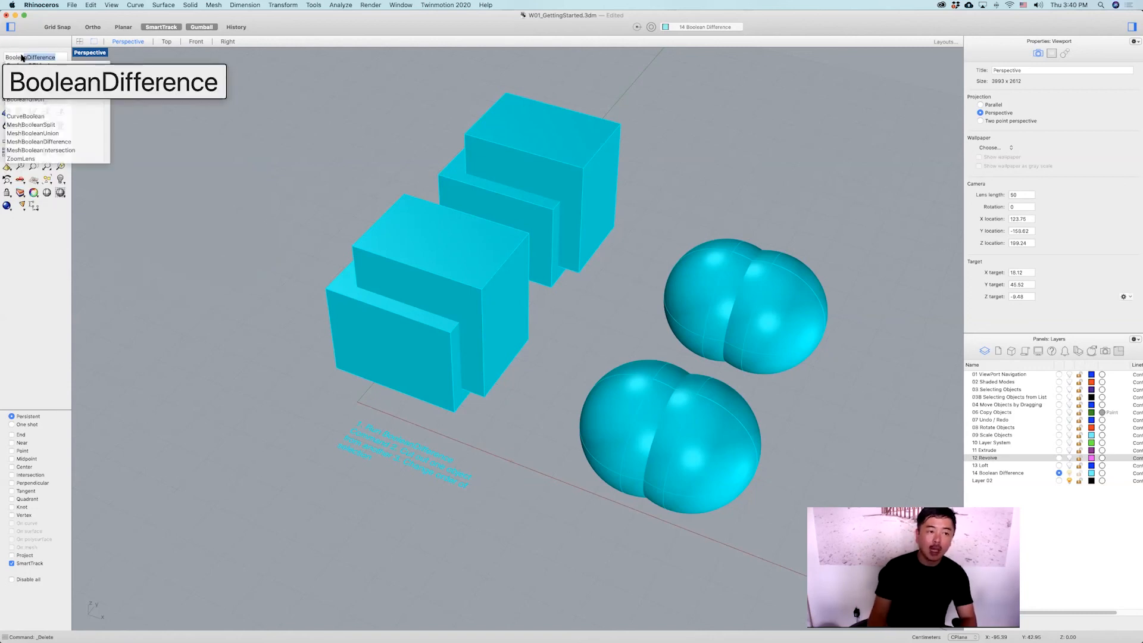
pyautogui.press('BackSpace')
pyautogui.press('BackSpace')
pyautogui.press('BackSpace')
pyautogui.press('BackSpace')
pyautogui.press('BackSpace')
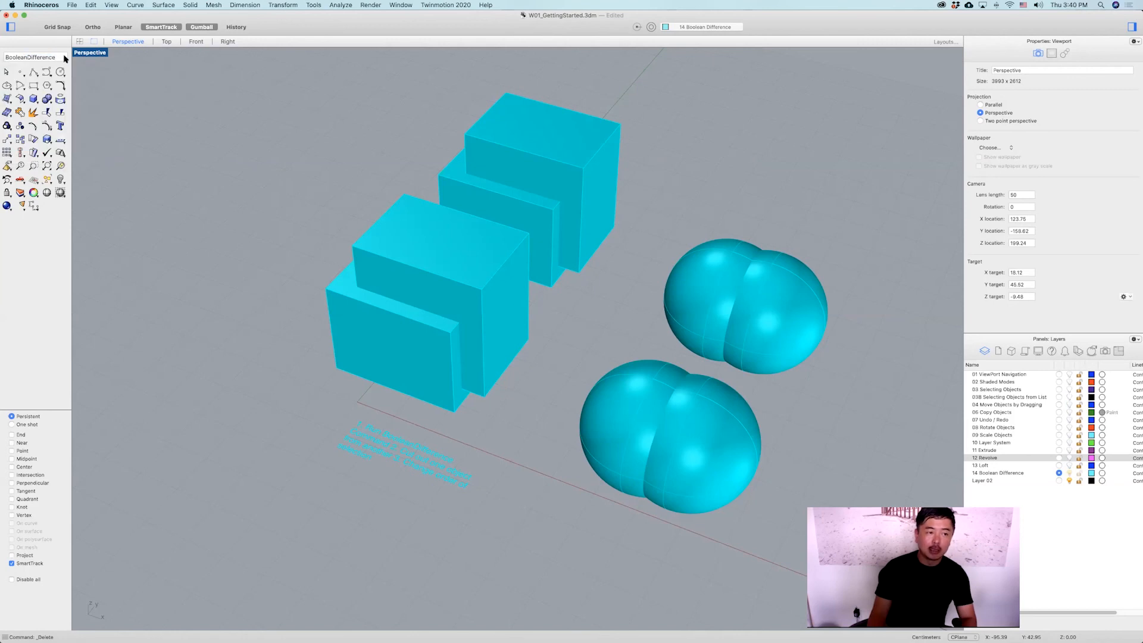
pyautogui.write('D')
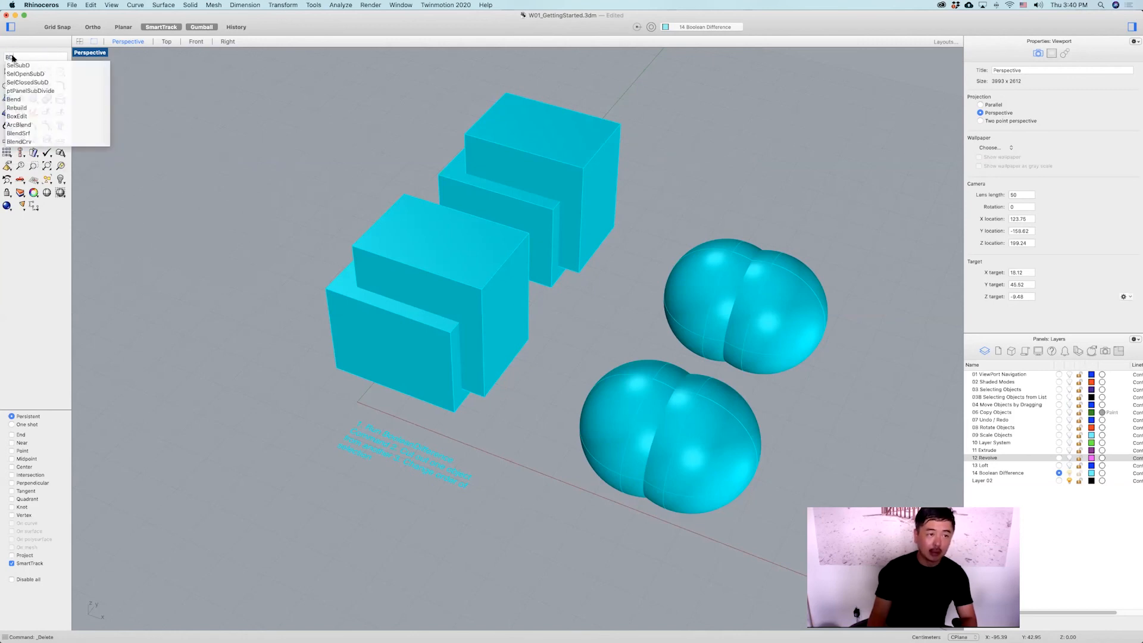
pyautogui.press('Return')
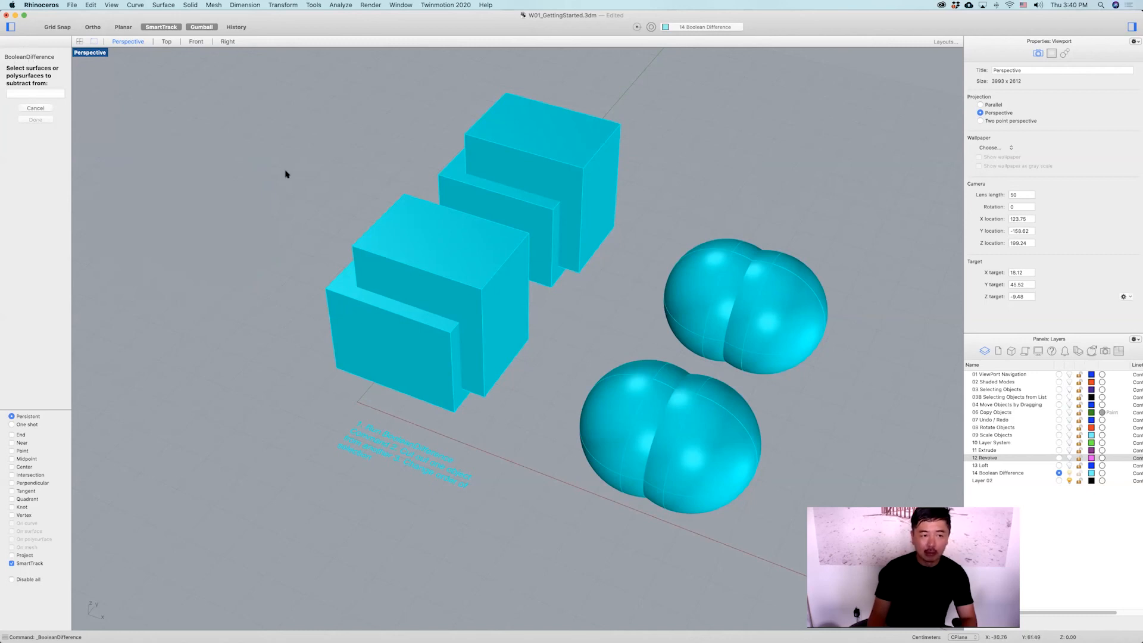
pyautogui.click(337, 299)
pyautogui.press('Return')
pyautogui.click(399, 216)
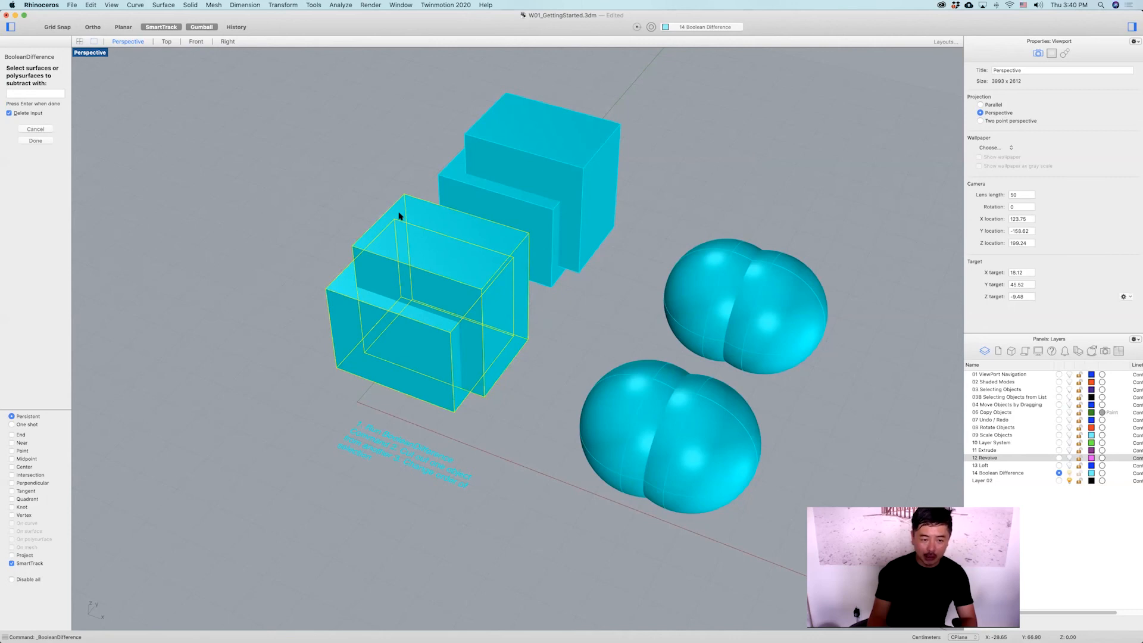
pyautogui.press('Return')
# Repeat BooleanDifference on the second box pair, subtracting the lower box from the upper box.
pyautogui.moveTo(454, 262); pyautogui.dragTo(409, 225, button='right')
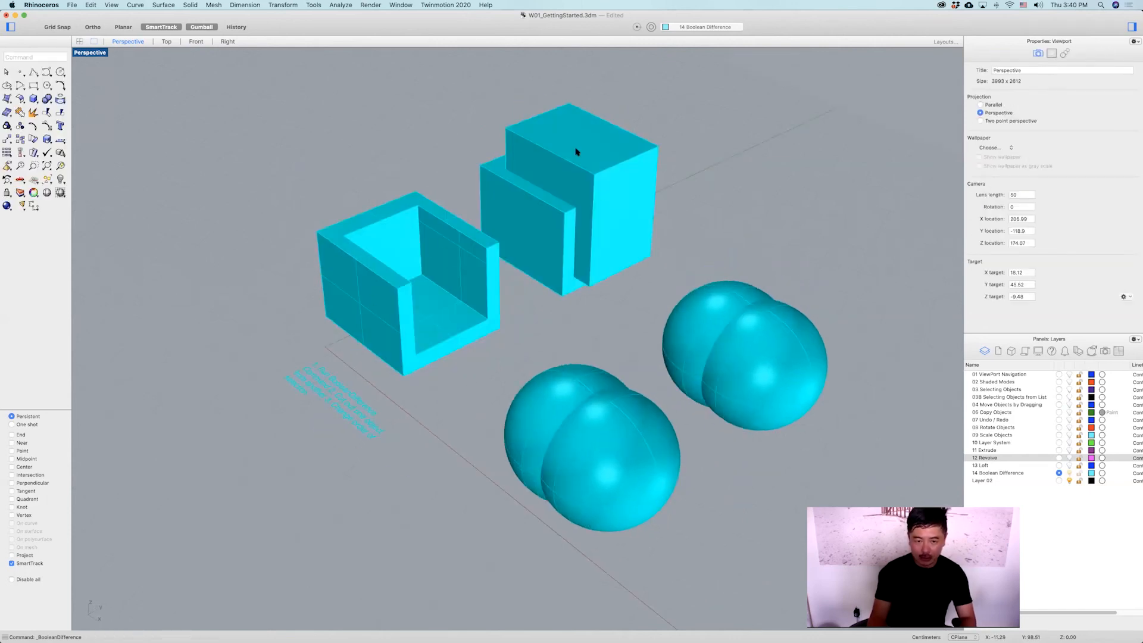
pyautogui.moveTo(447, 314); pyautogui.dragTo(513, 245, button='right')
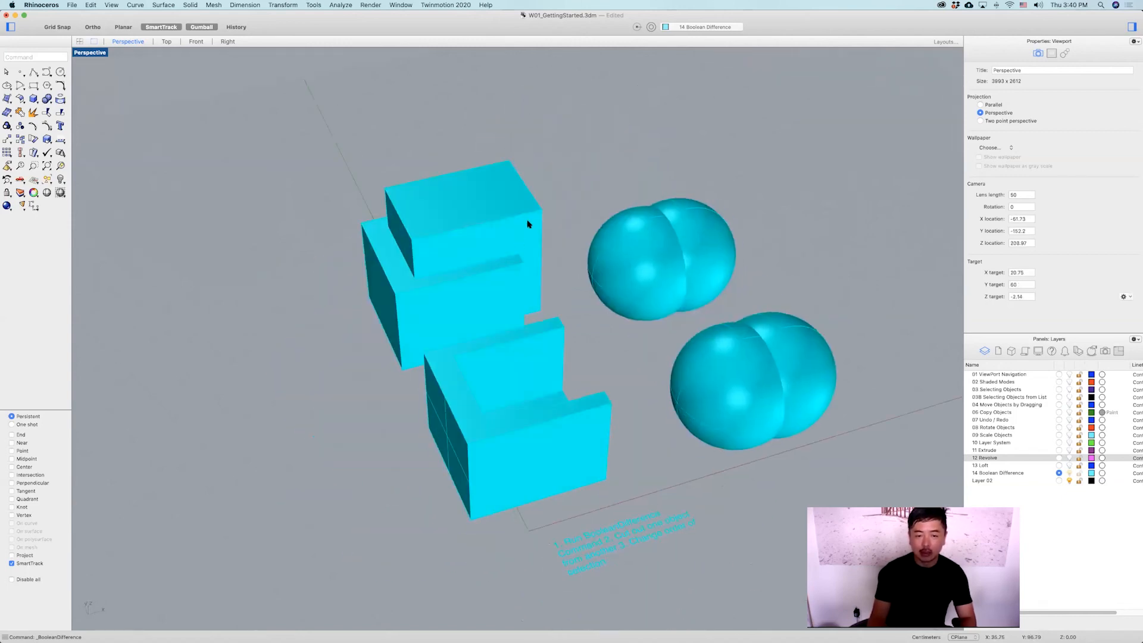
pyautogui.rightClick(529, 223)
pyautogui.click(529, 222)
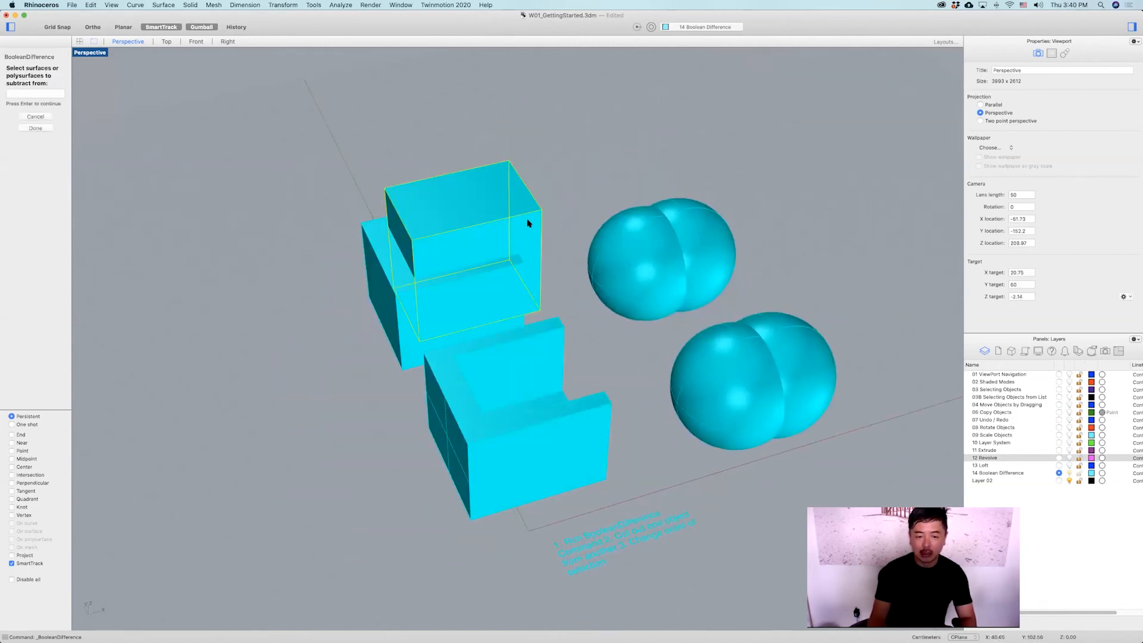
pyautogui.rightClick(454, 275)
pyautogui.click(450, 288)
pyautogui.rightClick(453, 289)
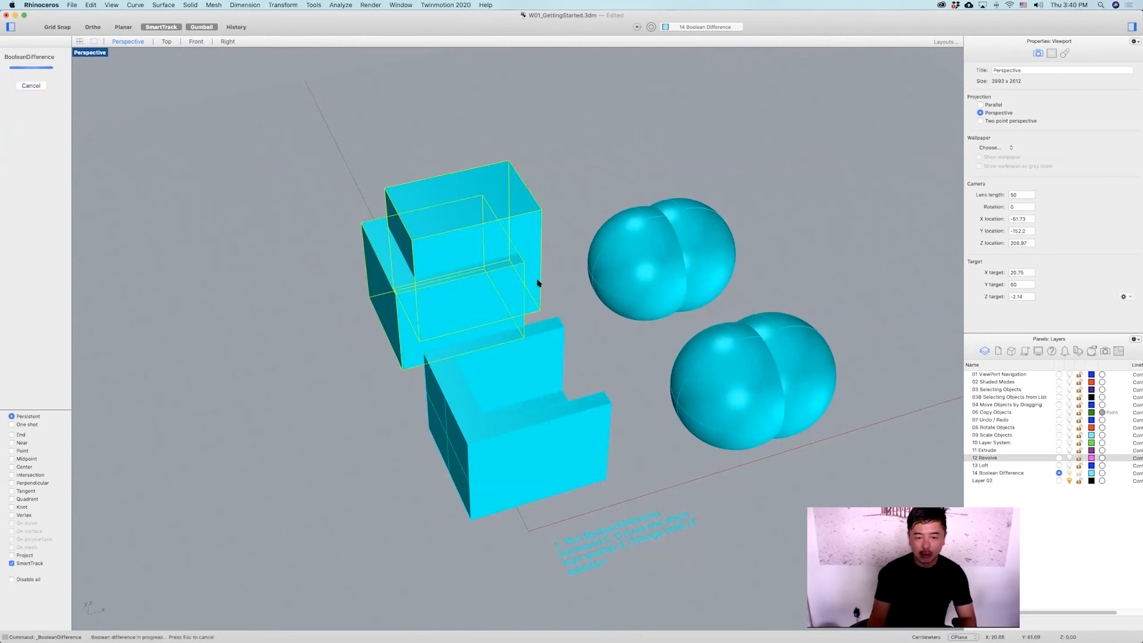
# Apply BooleanDifference to the overlapping spheres, subtracting one sphere from the other.
pyautogui.moveTo(551, 274); pyautogui.dragTo(477, 401, button='right')
pyautogui.scroll(-4, 577, 324)
pyautogui.click(479, 407)
pyautogui.click(623, 355)
pyautogui.rightClick(572, 310)
pyautogui.click(580, 314)
pyautogui.rightClick(583, 316)
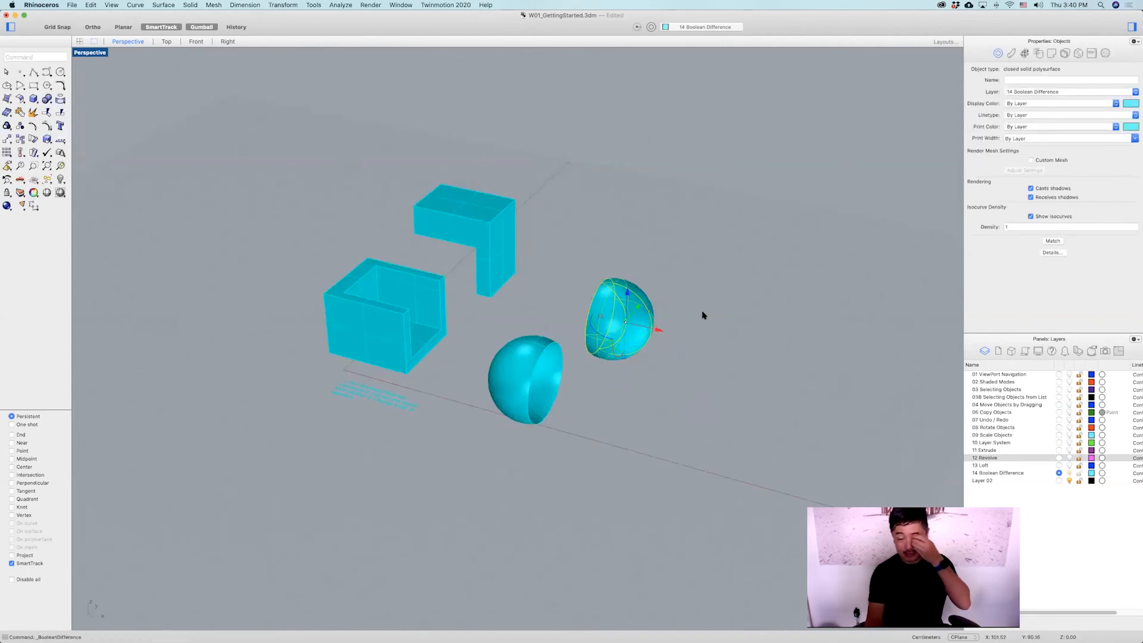
pyautogui.press('Escape')
pyautogui.moveTo(643, 336); pyautogui.dragTo(607, 360, button='right')
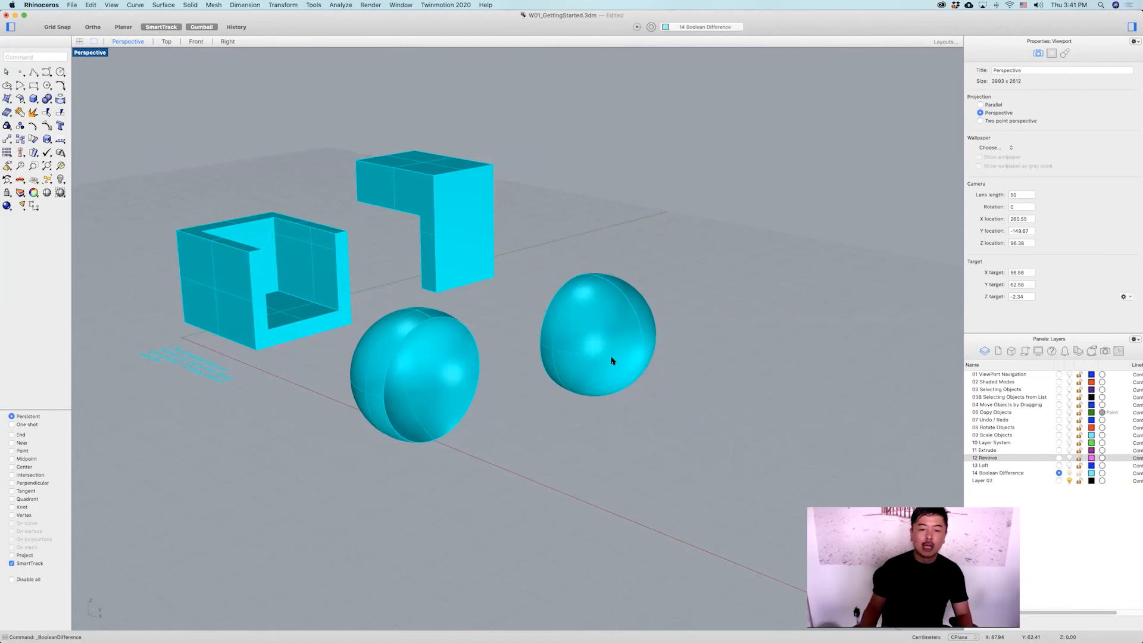
pyautogui.keyDown('shift'); pyautogui.moveTo(631, 425); pyautogui.dragTo(630, 417, button='right'); pyautogui.keyUp('shift')
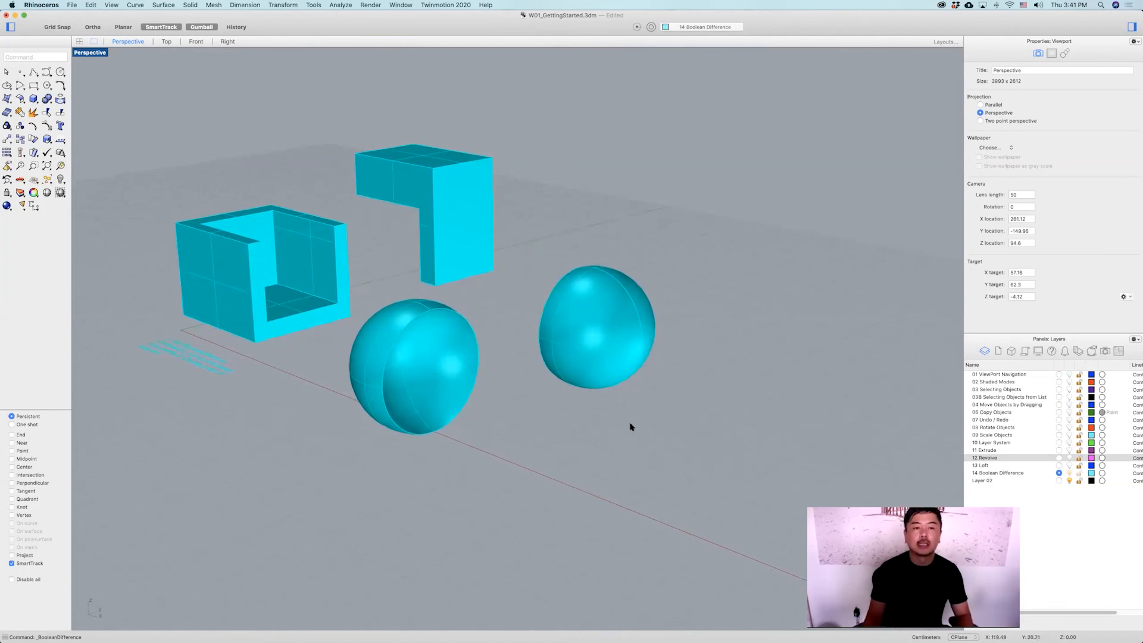